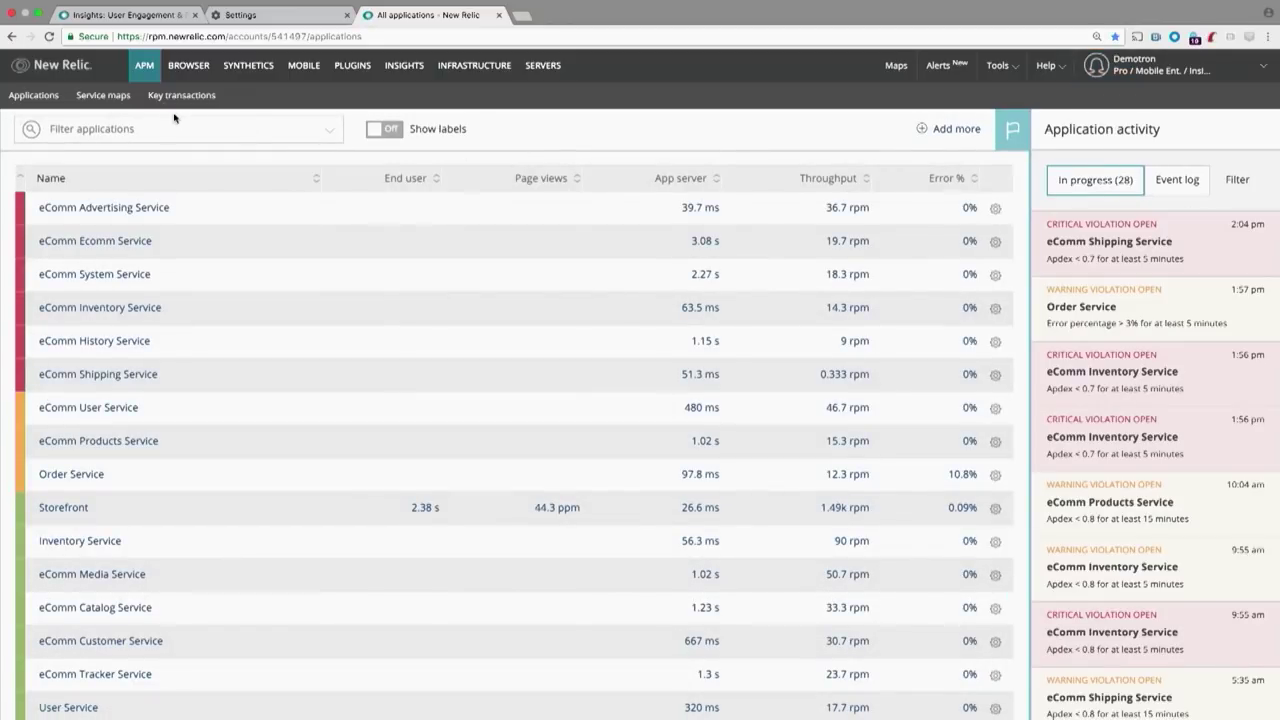
Step: Go from the APM applications list to the Service maps view
click(116, 95)
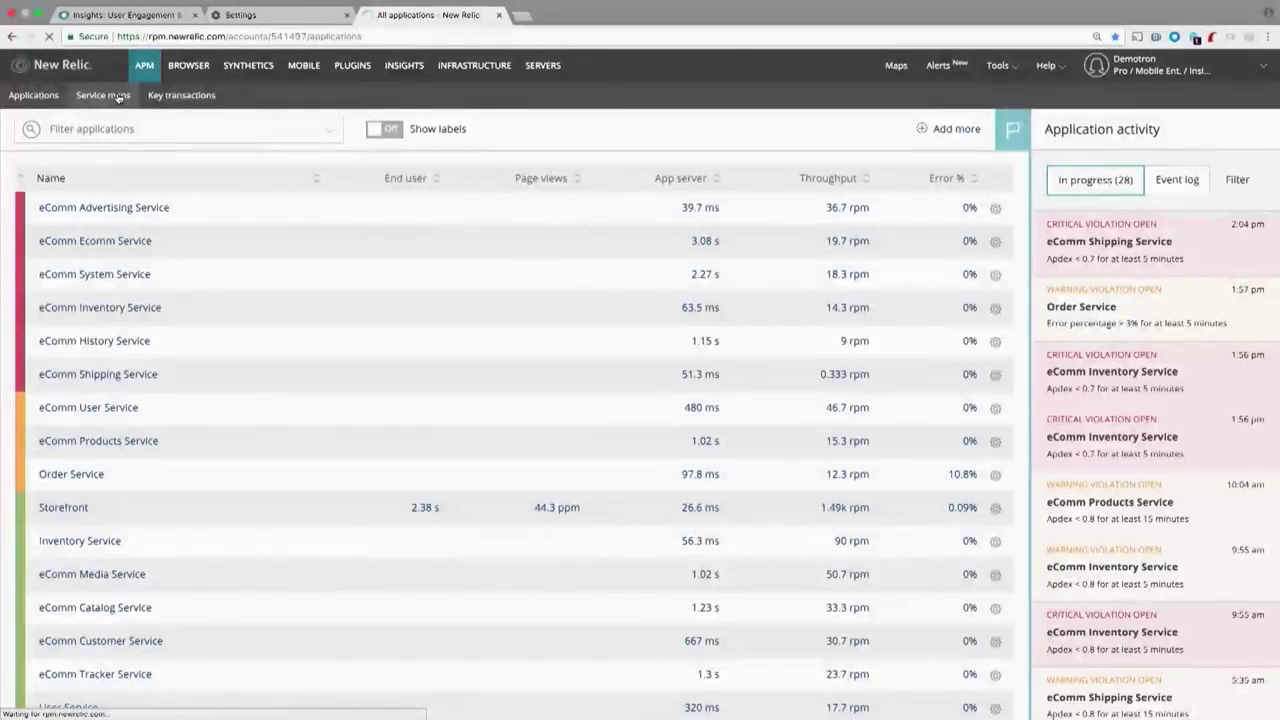
Step: Enlarge the page to 150% and load the Storefront service map
key(super+equal)
key(super+equal)
key(super+equal)
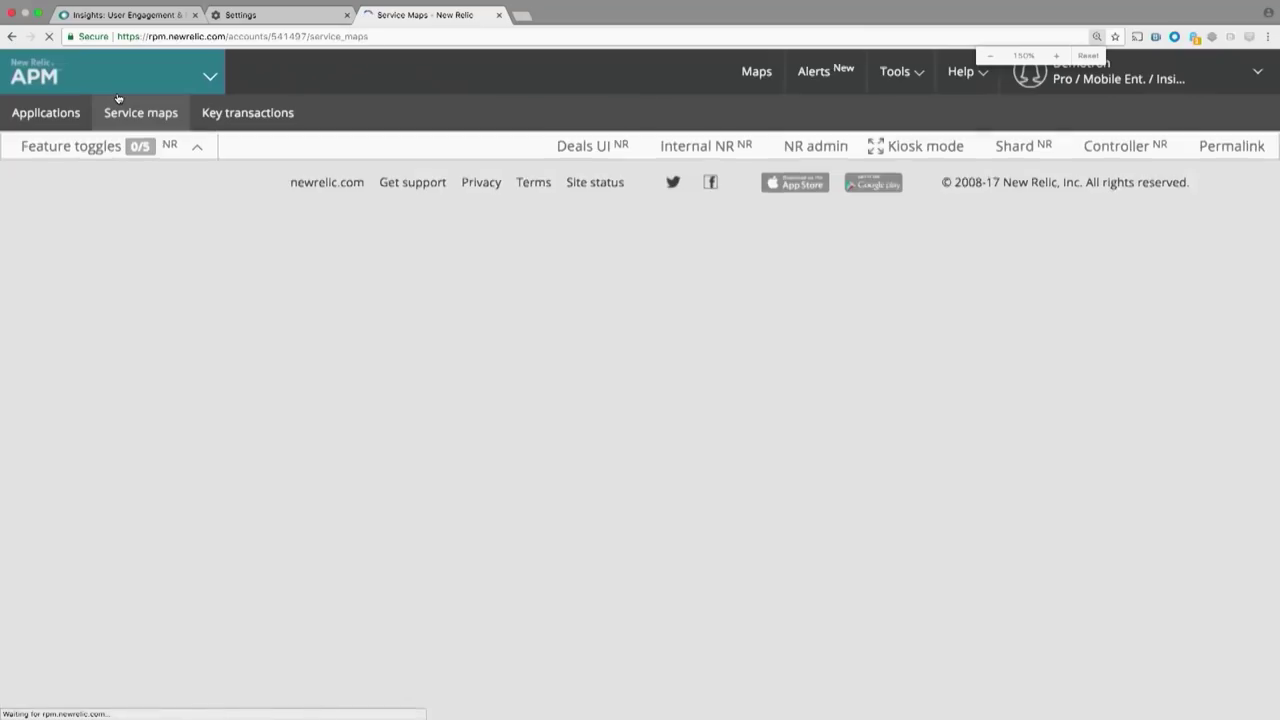
click(152, 374)
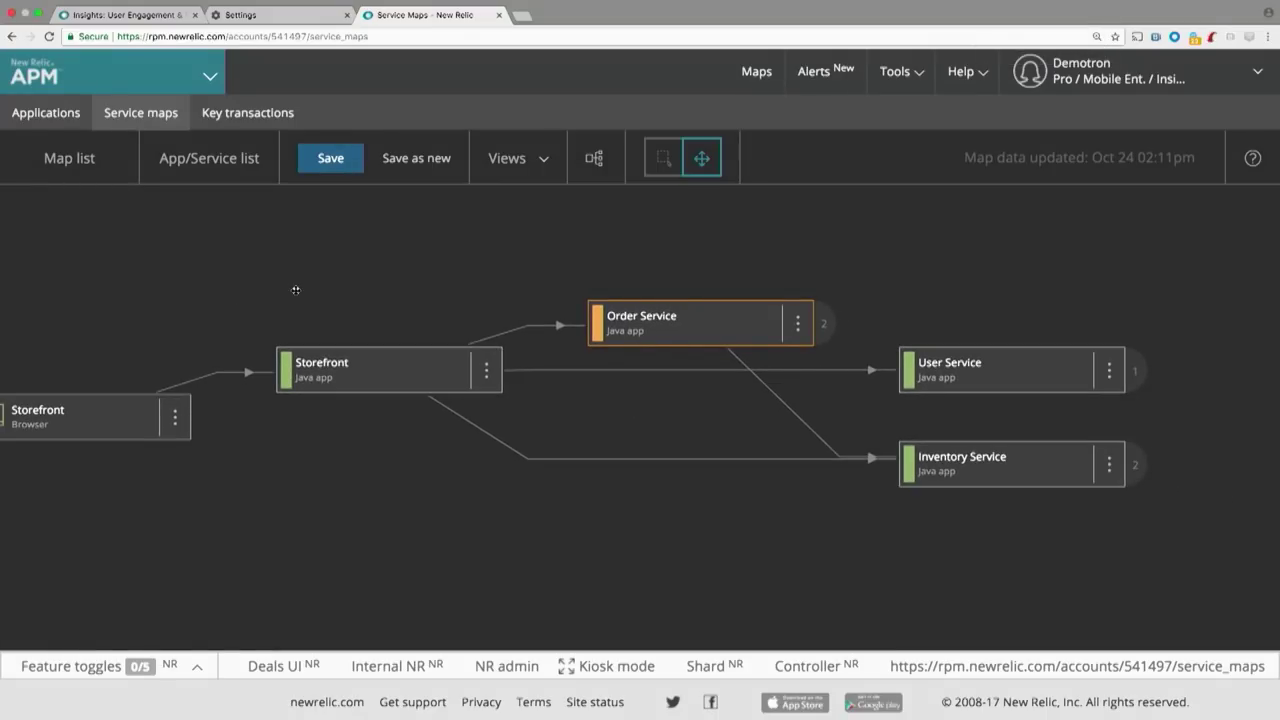
drag(296, 290, 368, 298)
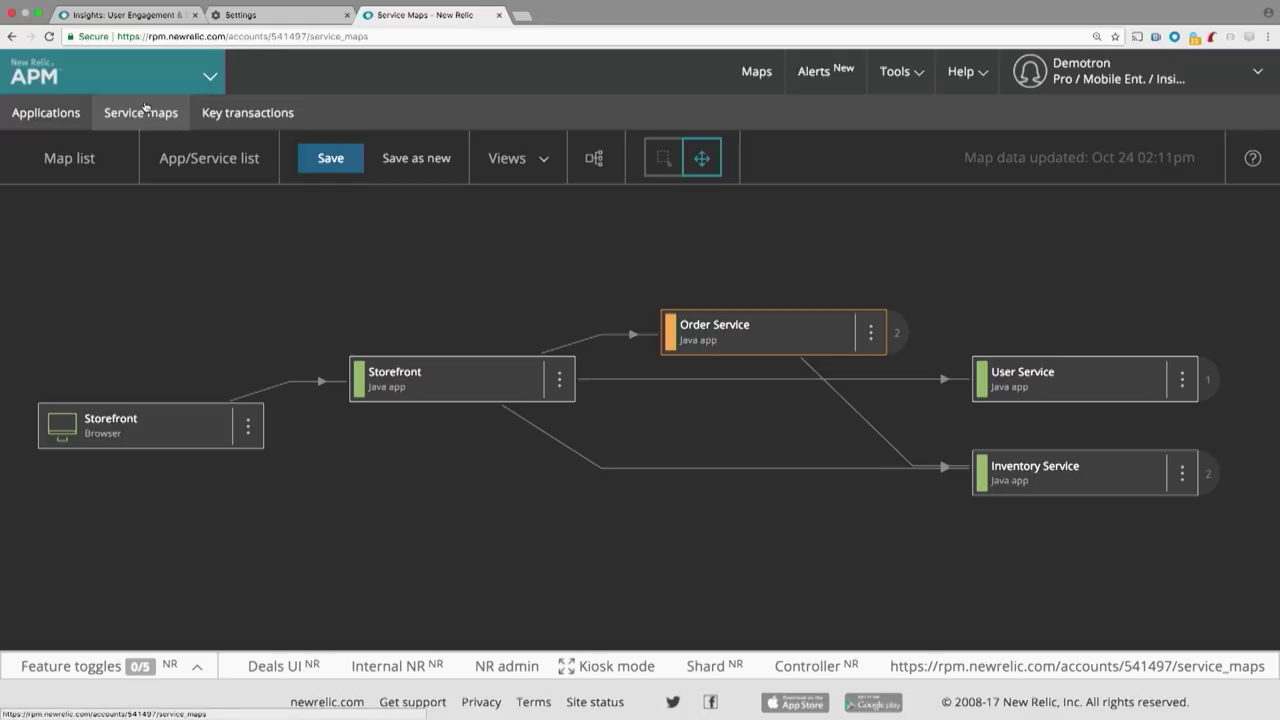
Step: Expand the Storefront, Order Service and Storefront Browser nodes to show their detail charts
click(525, 372)
click(757, 327)
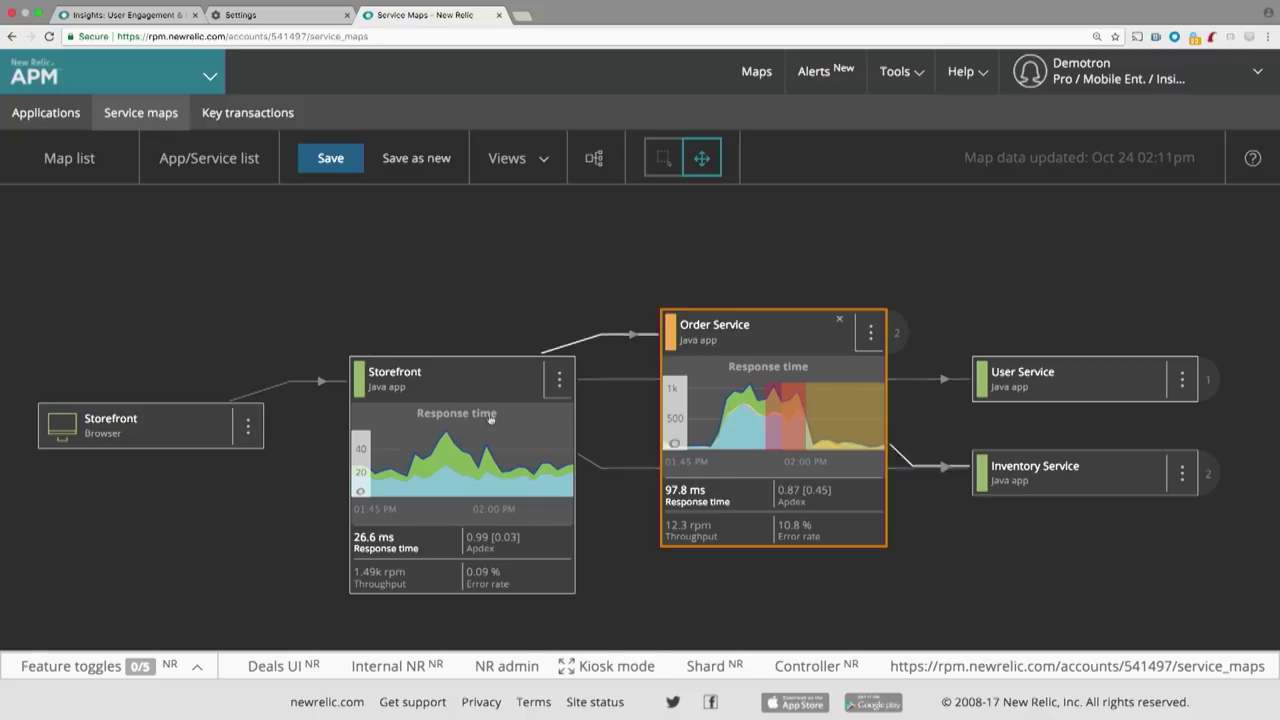
click(147, 433)
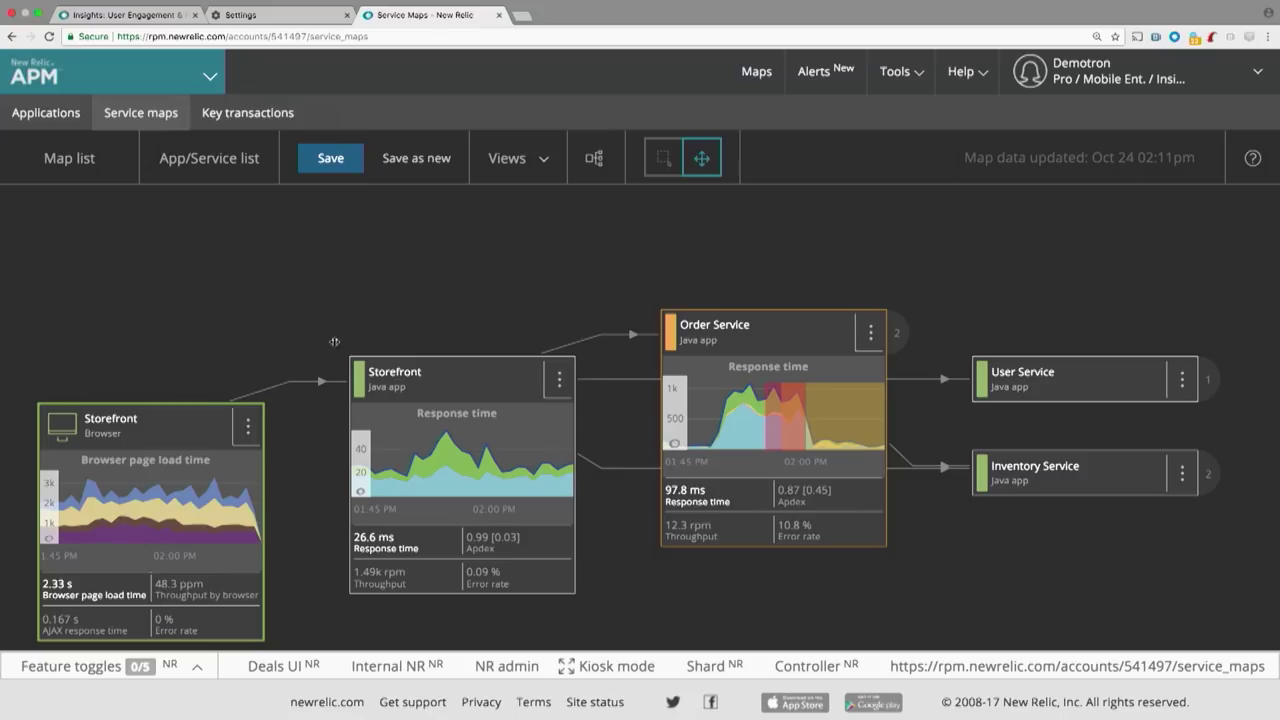
drag(469, 312, 468, 234)
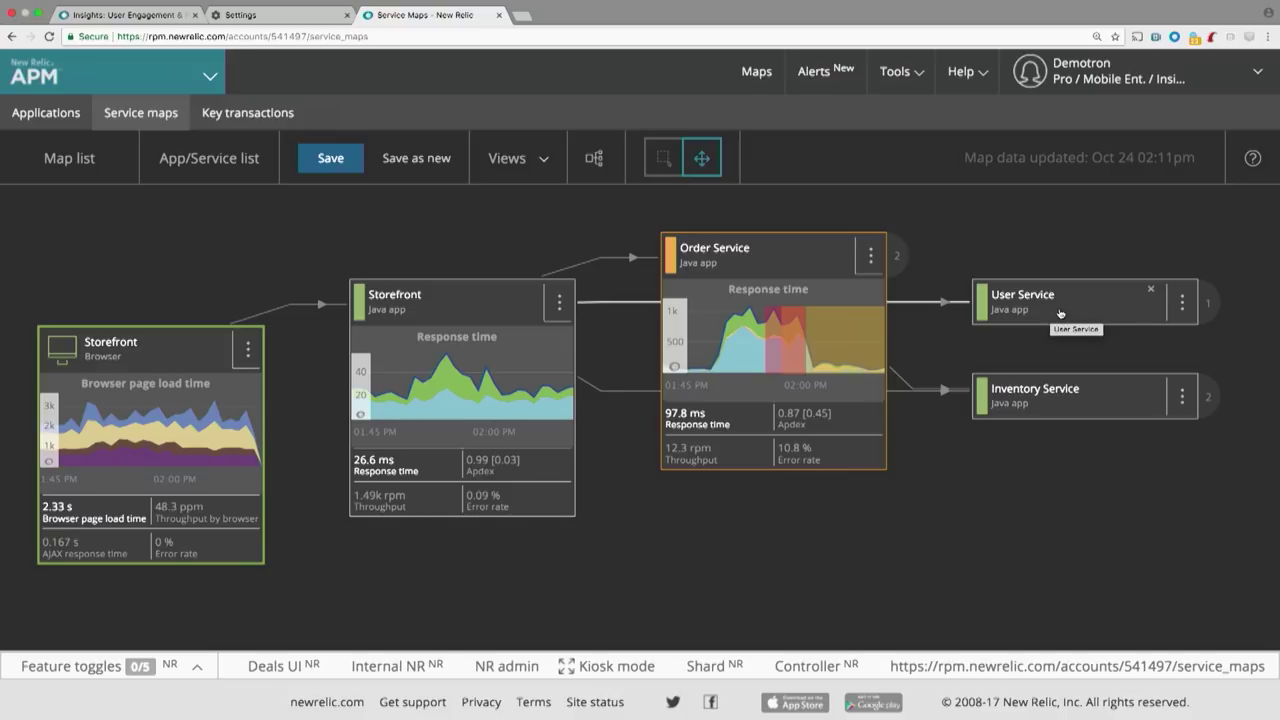
Step: Add all Order Service outgoing connections, including Redis and MySQL, then auto-arrange and recenter the map
click(898, 257)
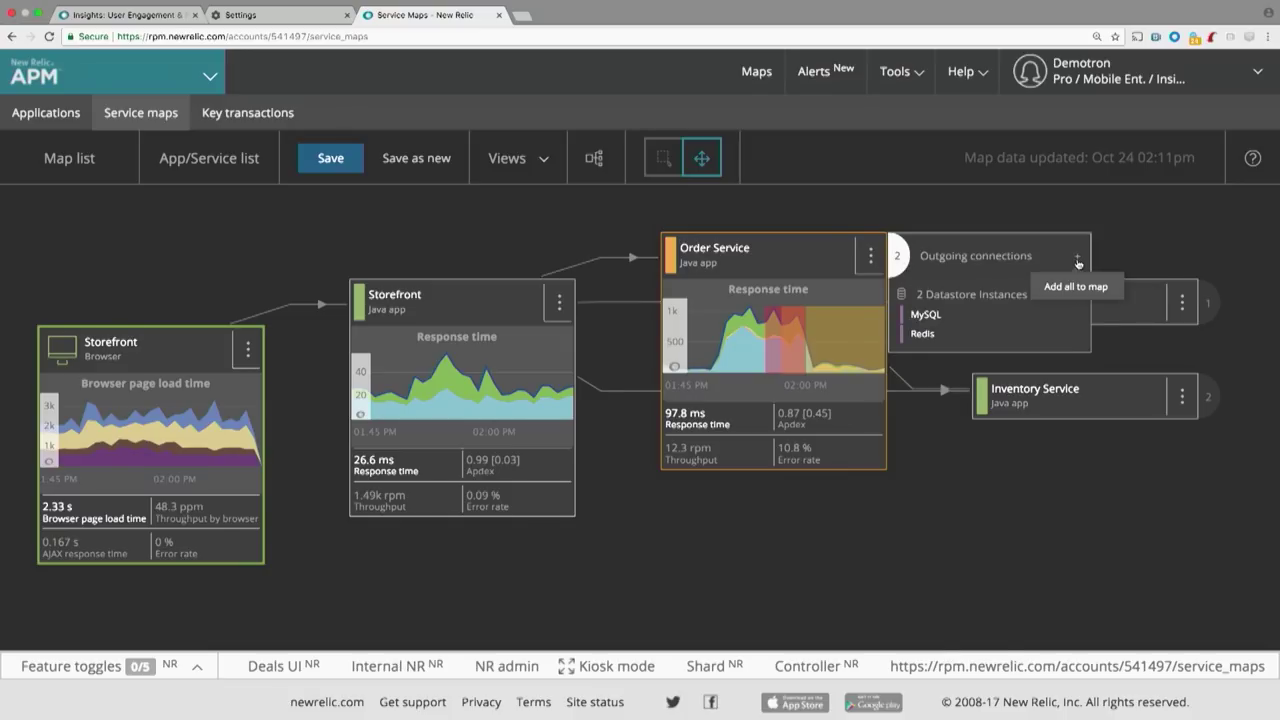
click(1078, 261)
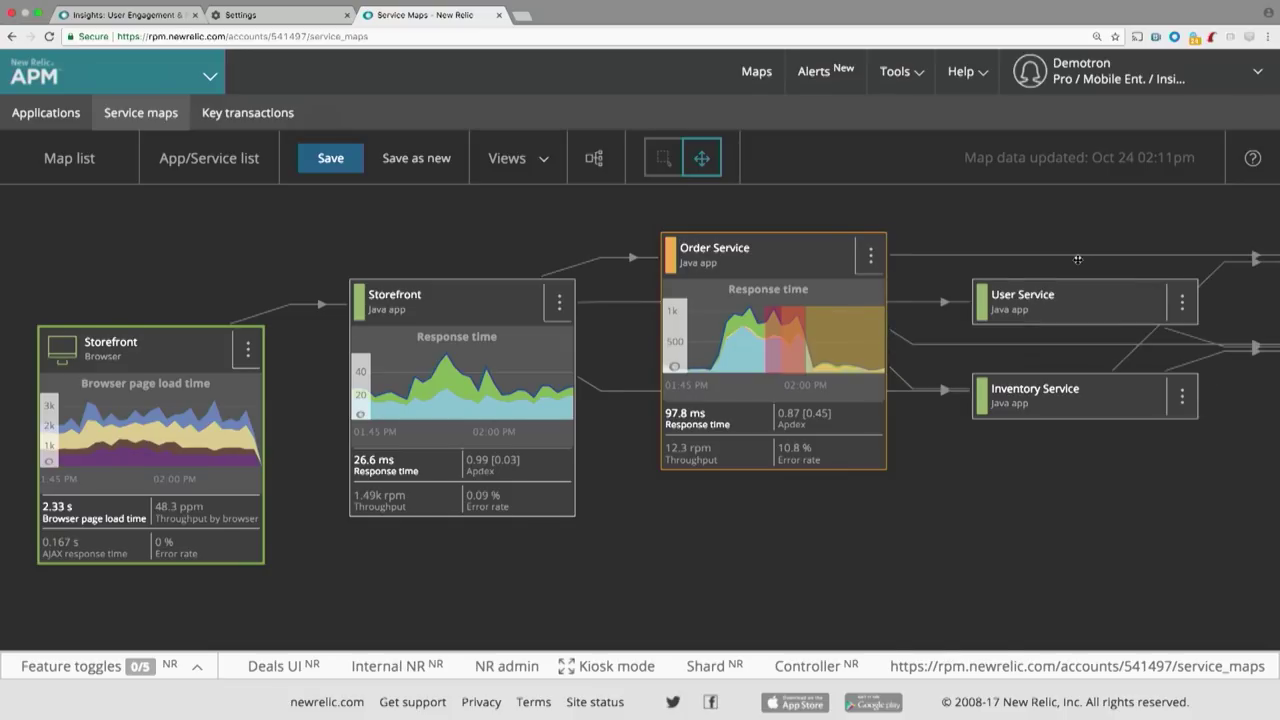
click(594, 158)
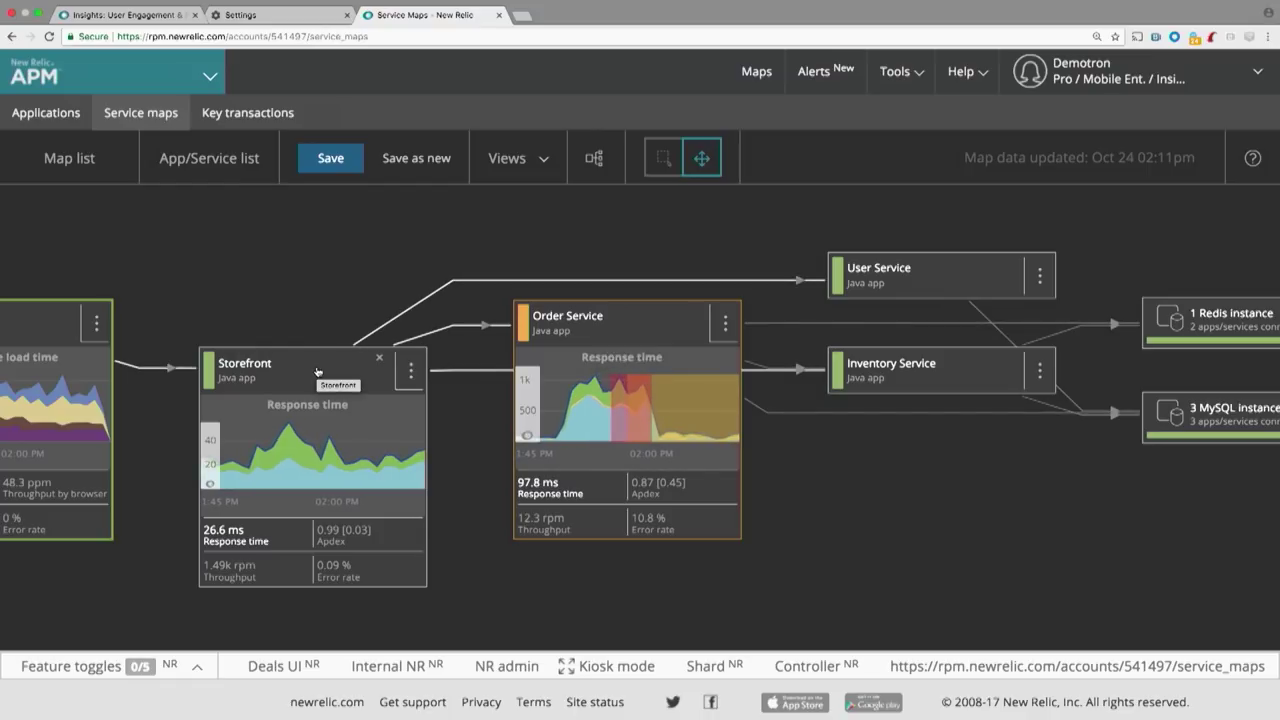
drag(288, 323, 372, 306)
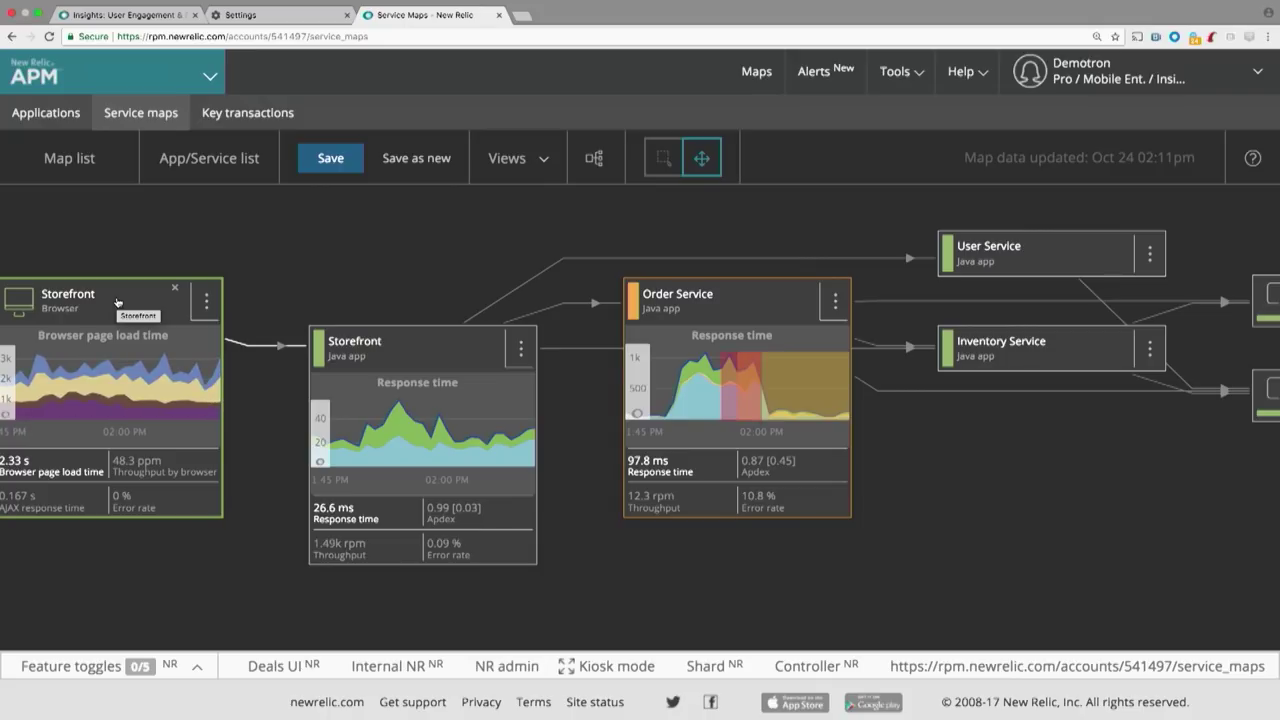
Step: Open the Order Service overview from its map node and set the time range to 60 minutes
click(836, 302)
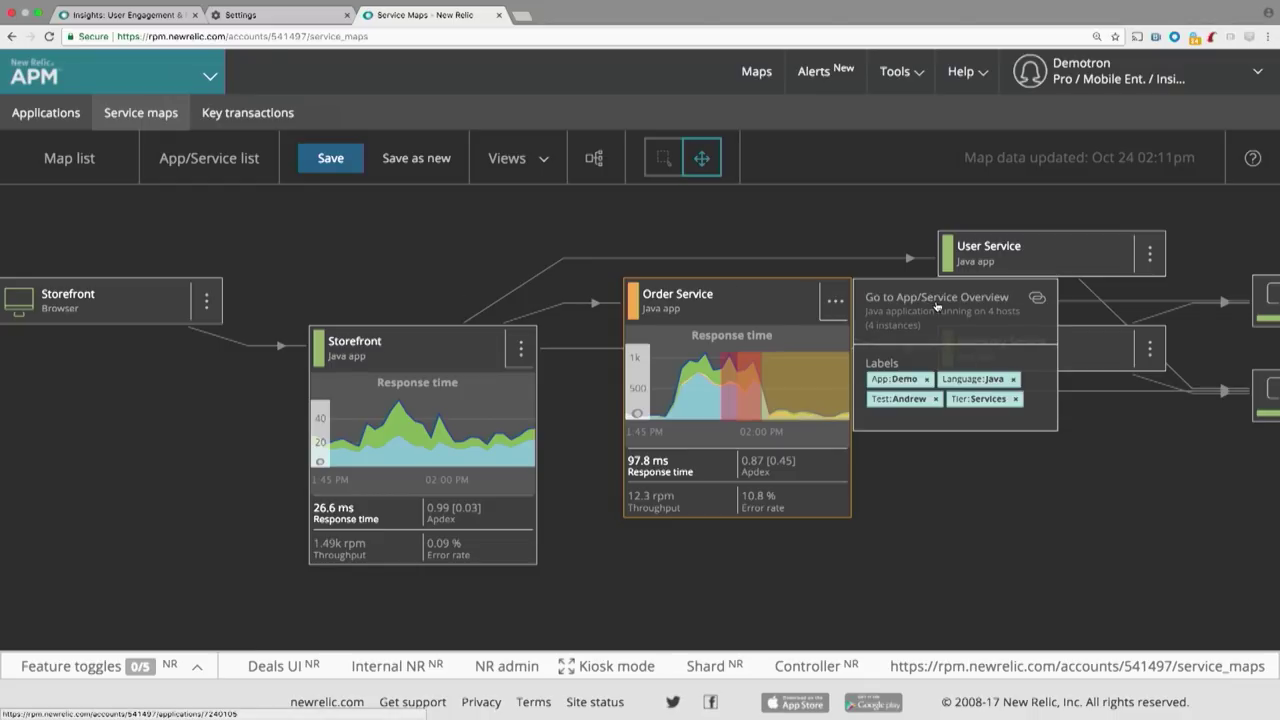
click(936, 303)
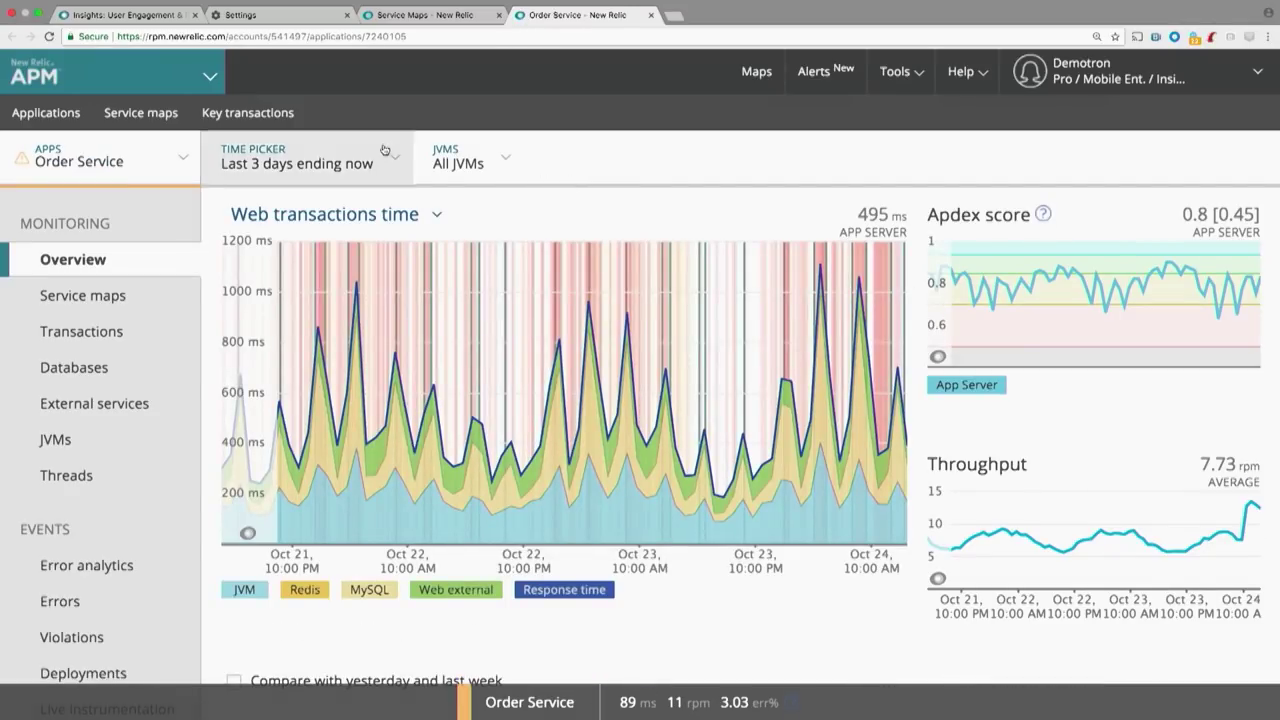
click(300, 160)
click(280, 269)
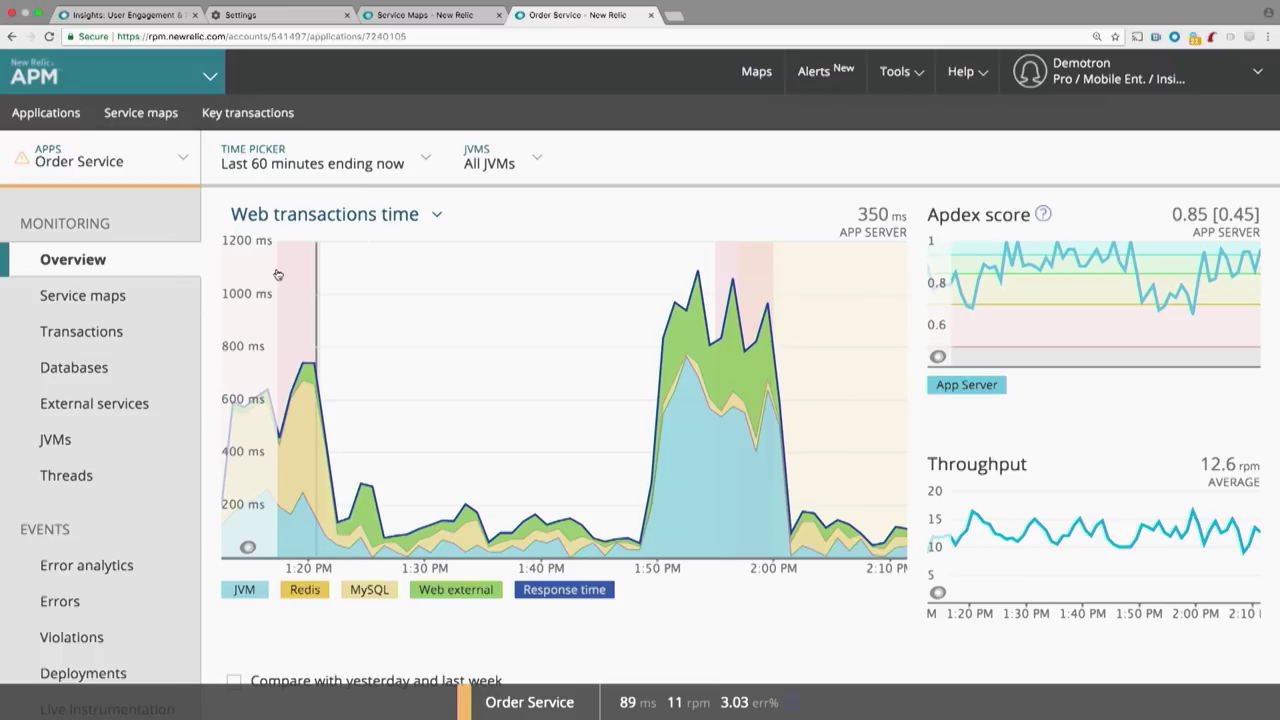
click(176, 166)
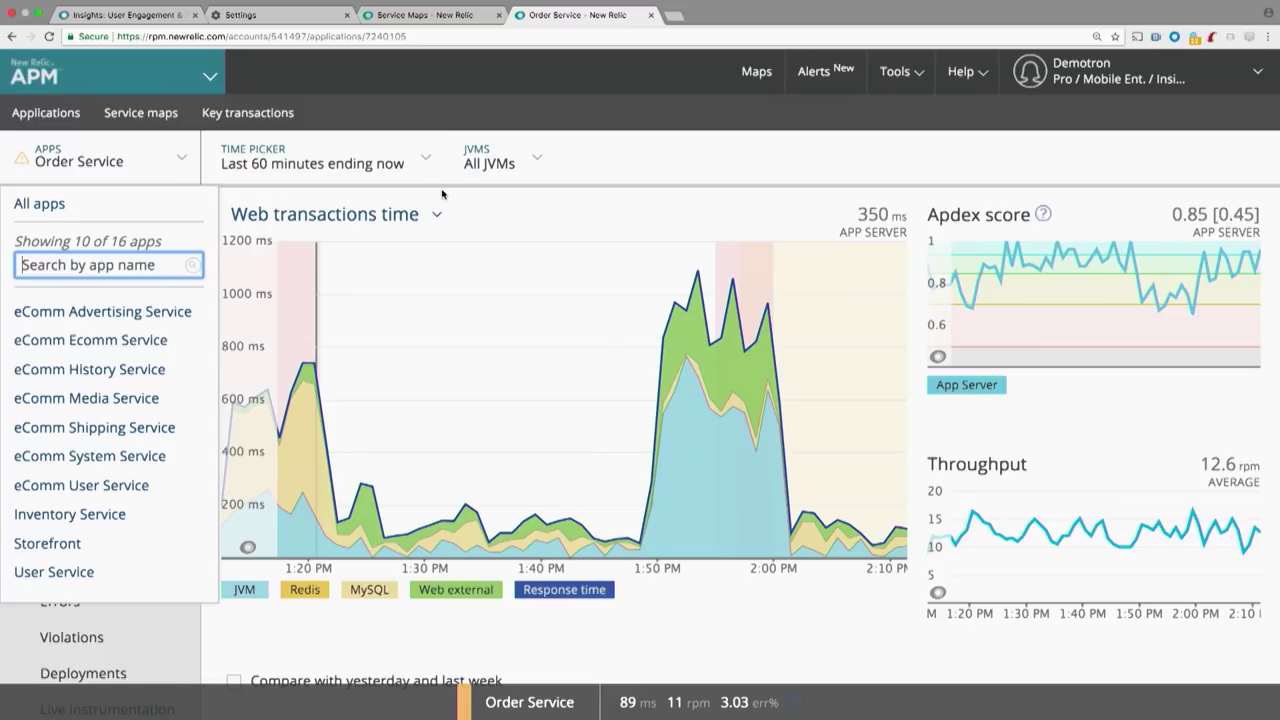
Step: Widen the Order Service charts to the last 24 hours
click(490, 201)
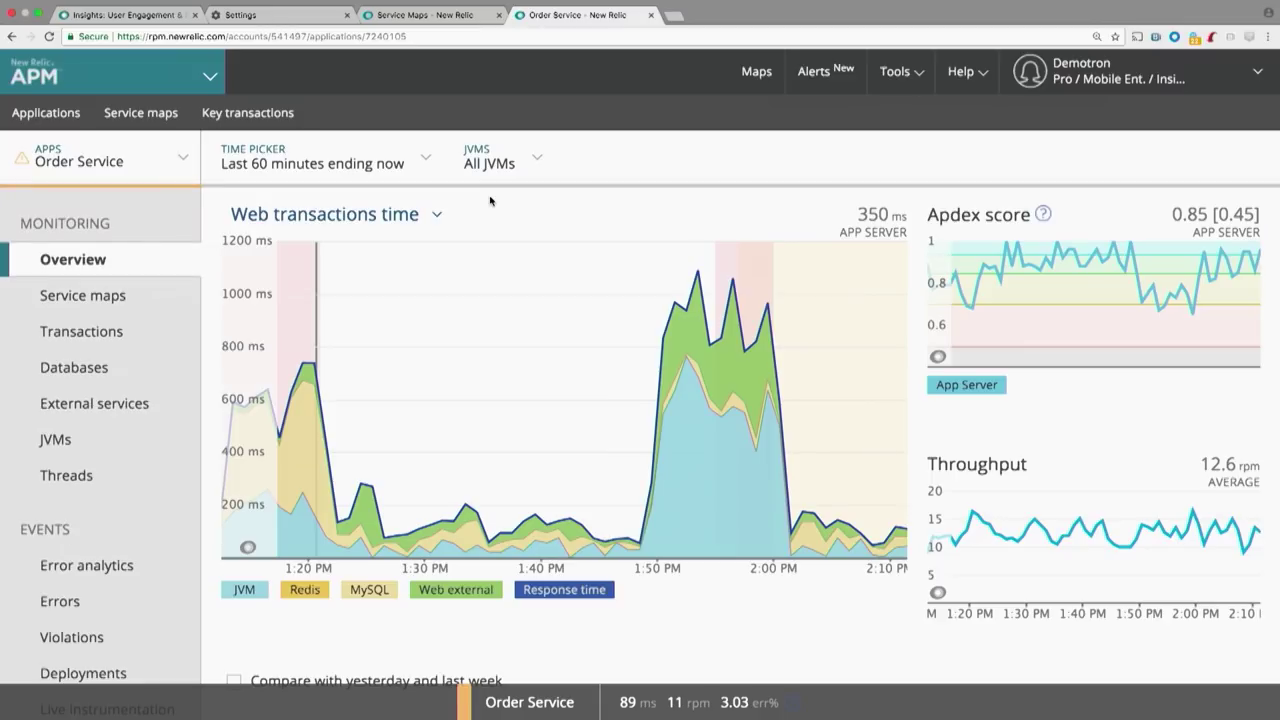
click(433, 178)
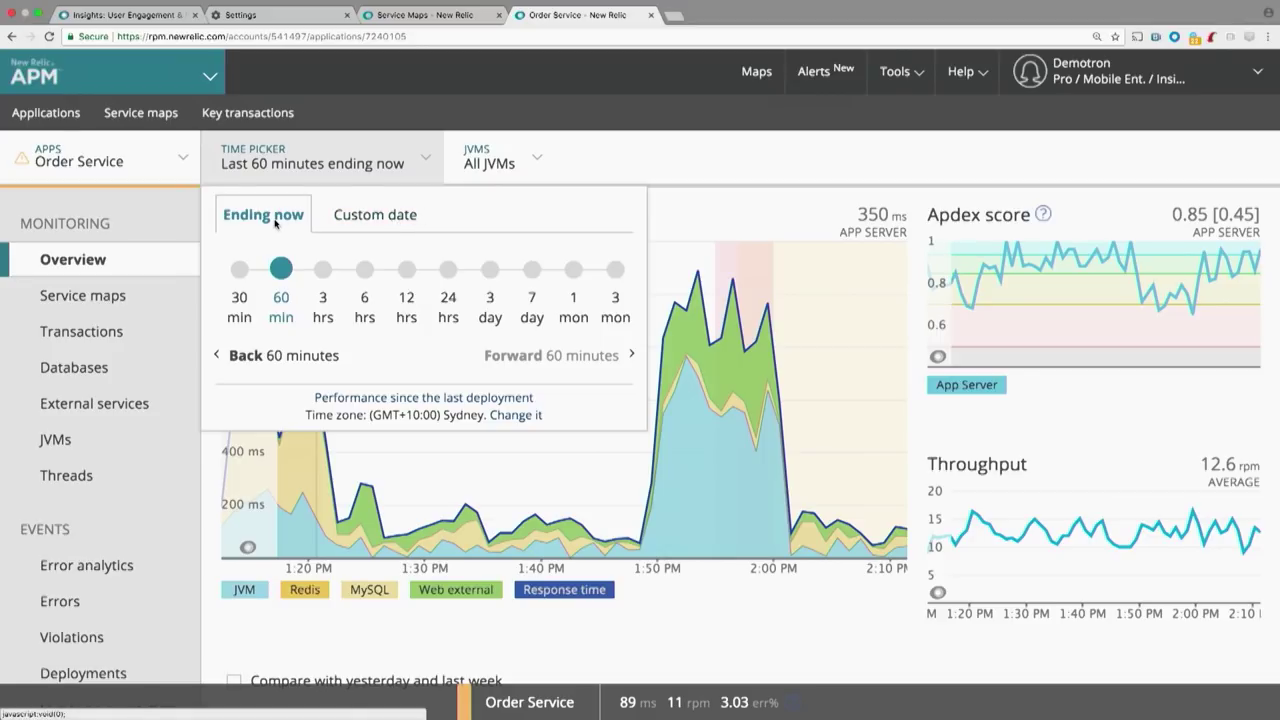
click(445, 269)
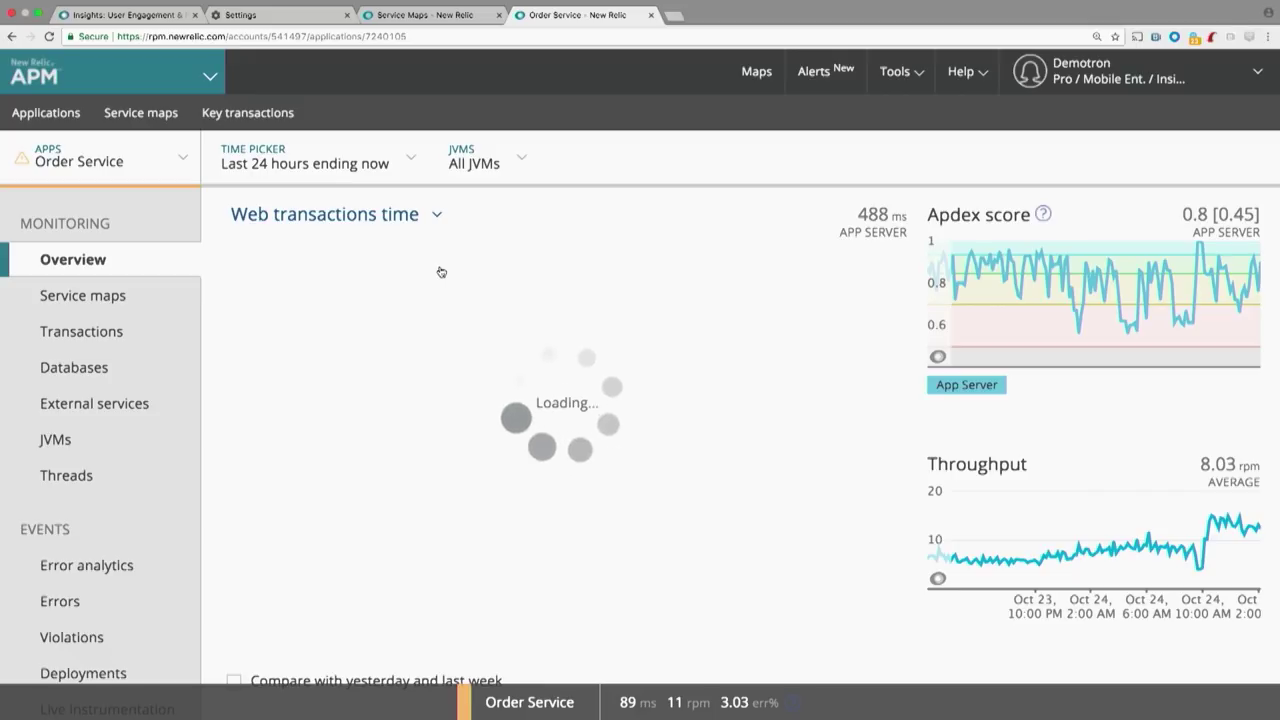
Step: Set a custom 24-hour window ending 12:14 PM on Sunday, October 22
click(408, 177)
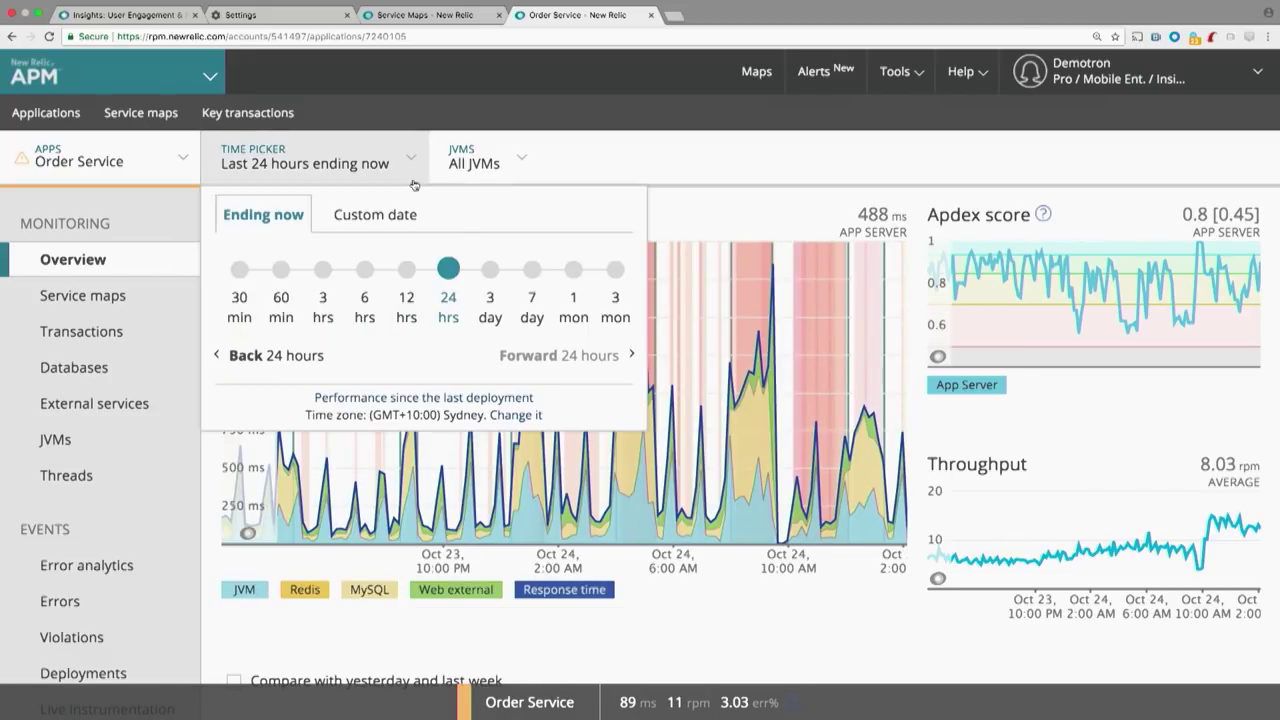
click(385, 225)
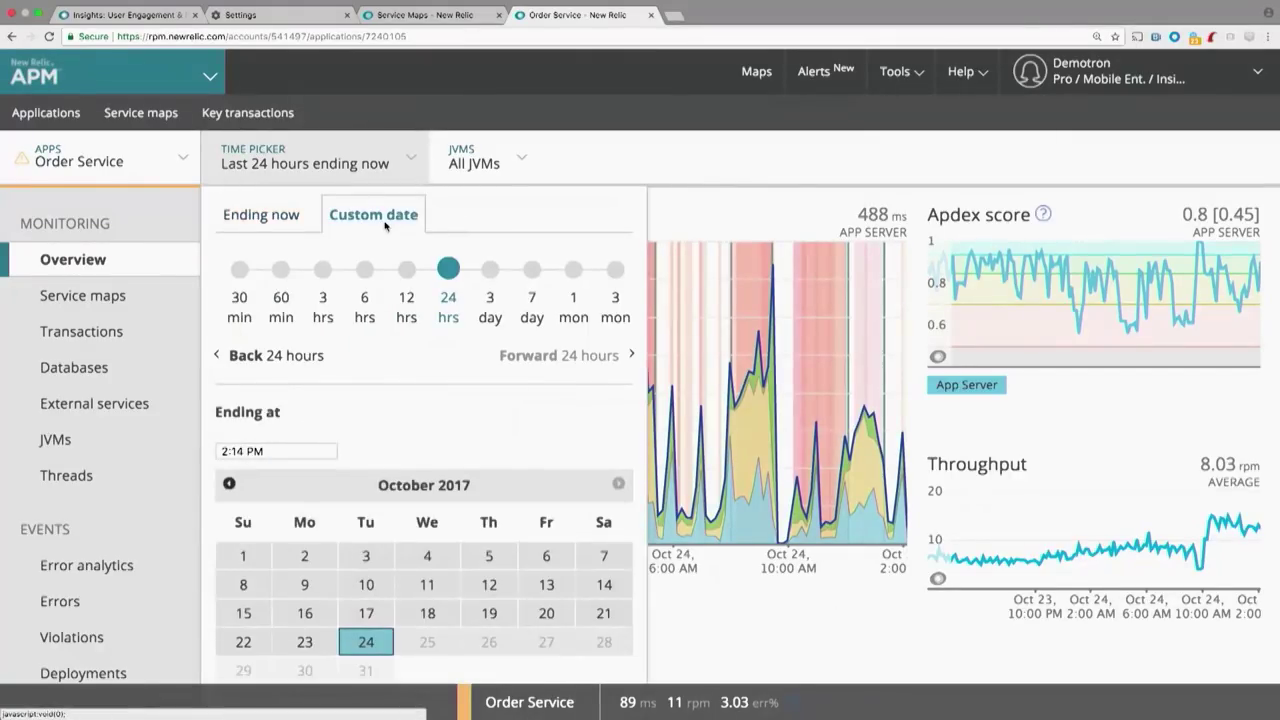
scroll(400, 270, down, 3)
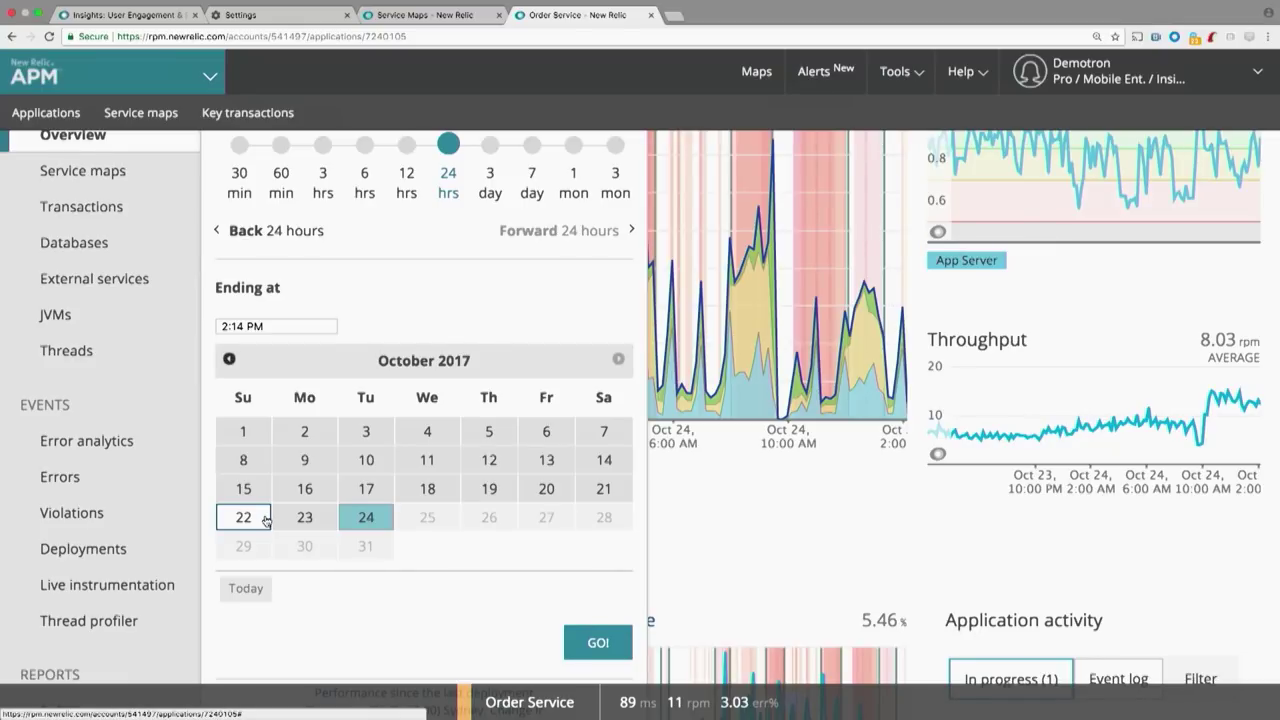
click(222, 326)
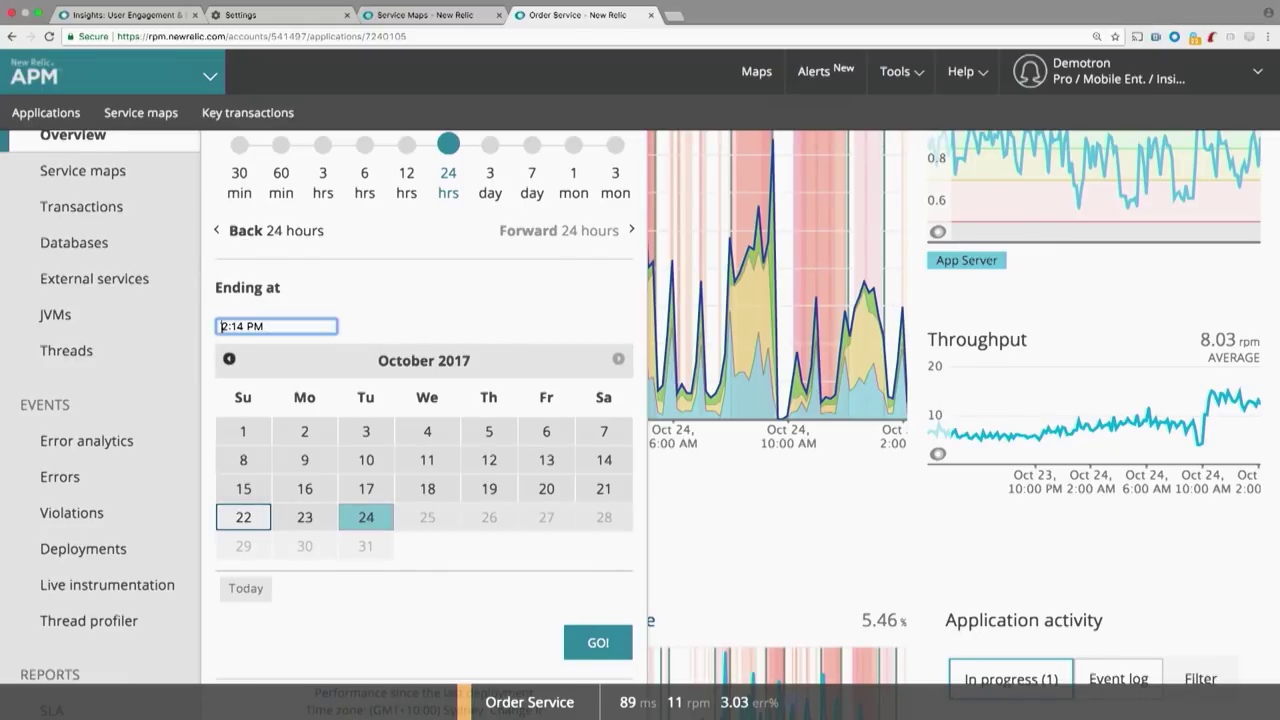
text(1)
click(604, 641)
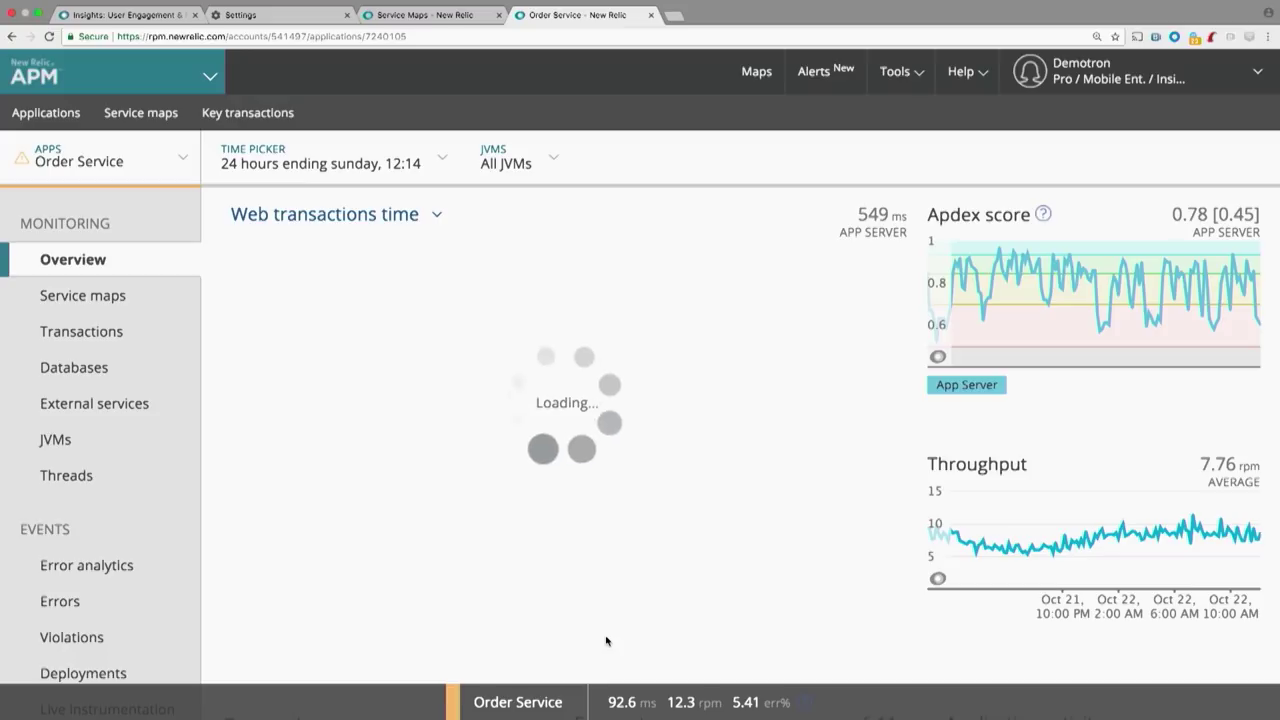
Step: Filter the Order Service overview to JVM b6e5935f7345:9002 only
click(553, 183)
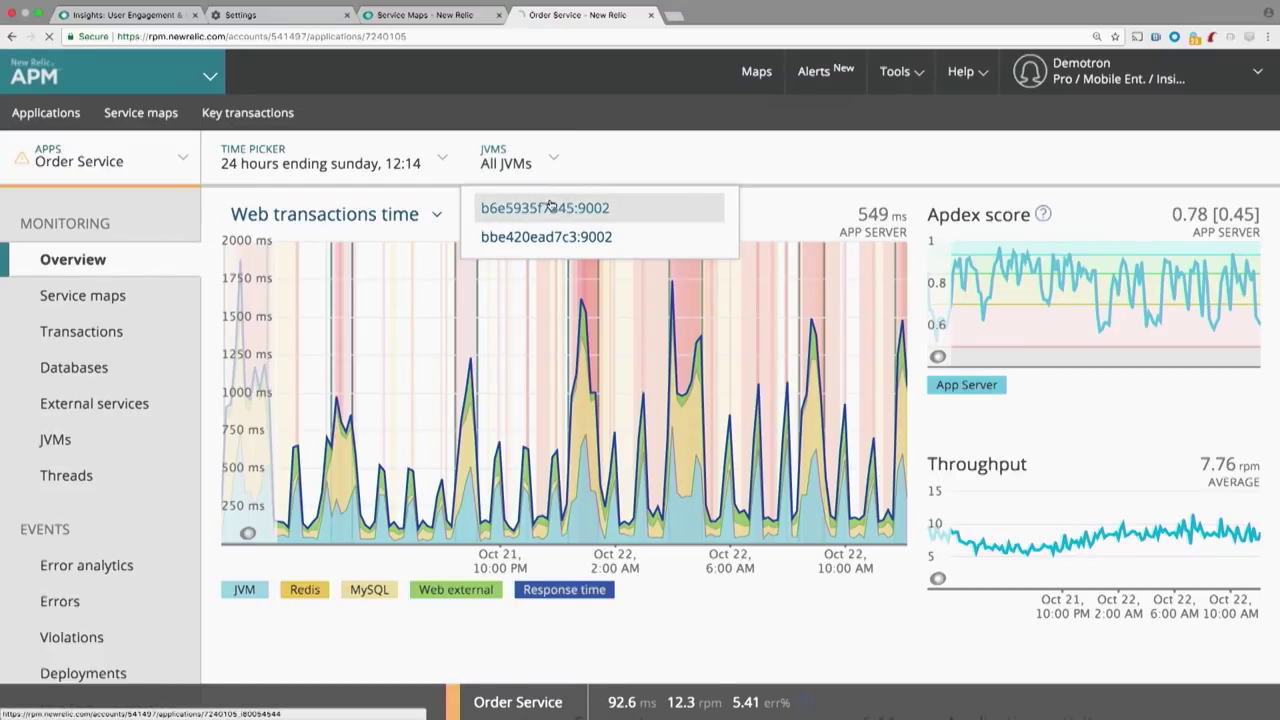
click(549, 206)
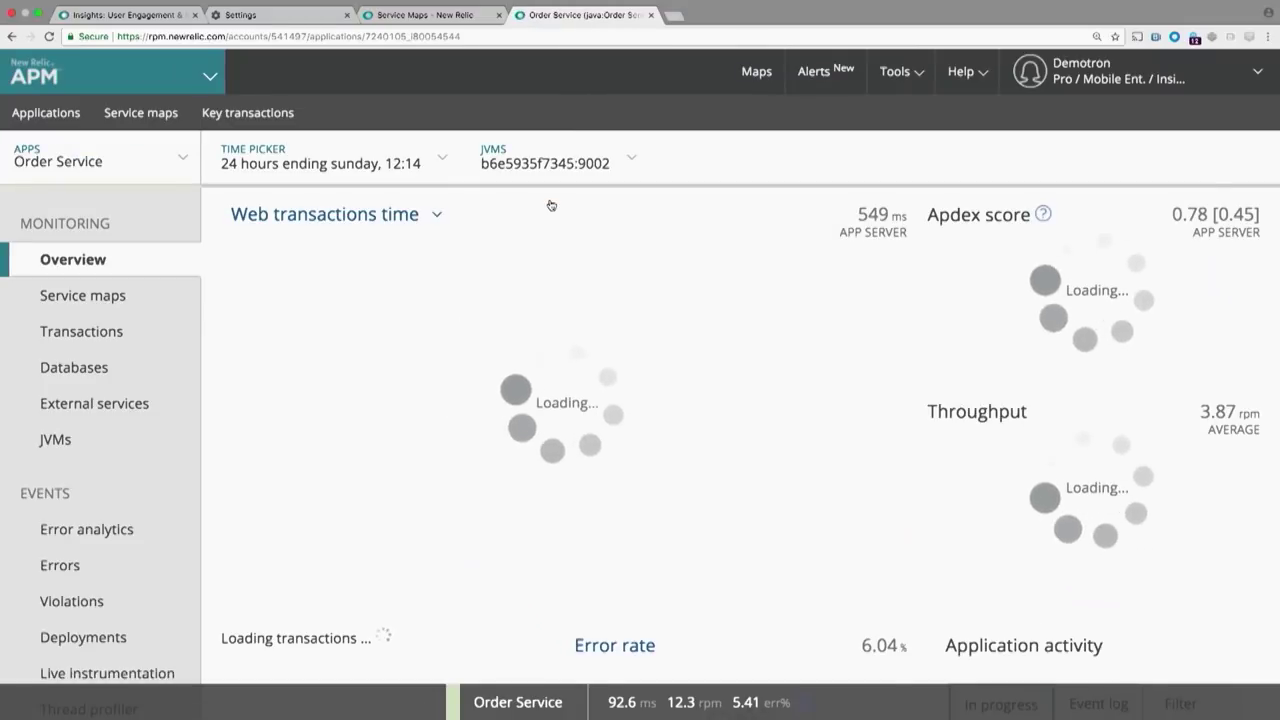
click(588, 165)
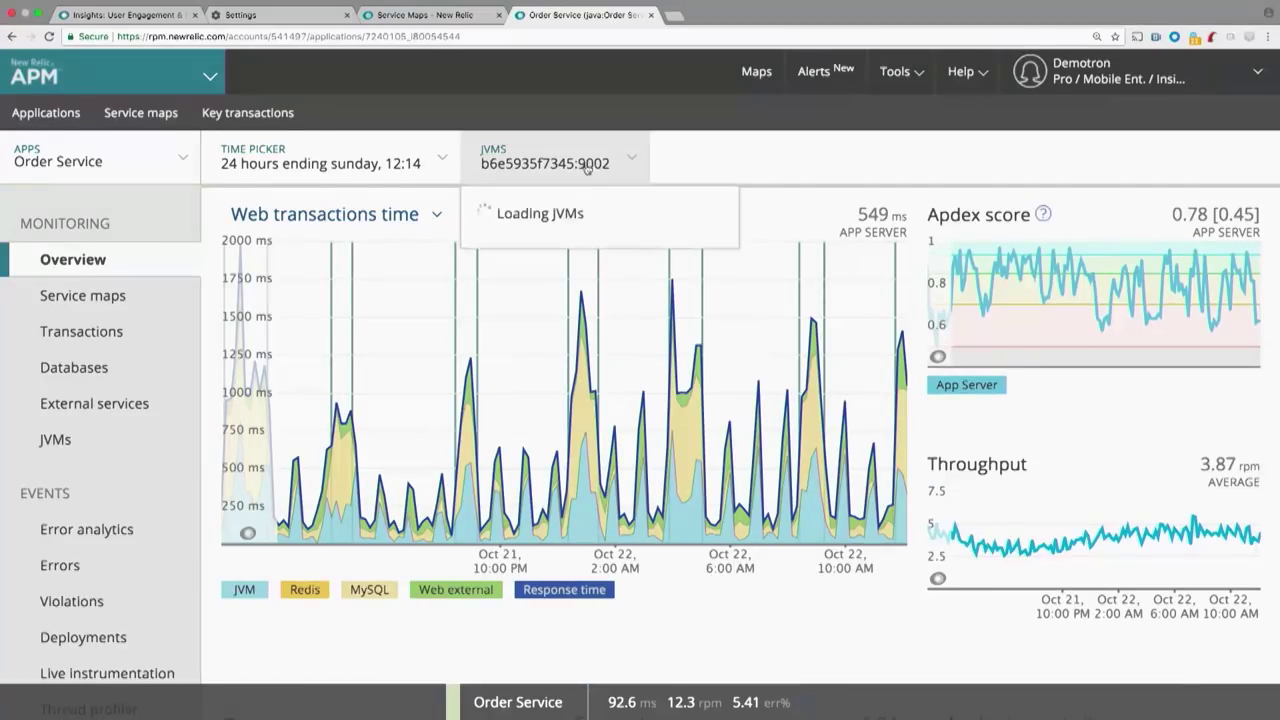
click(667, 176)
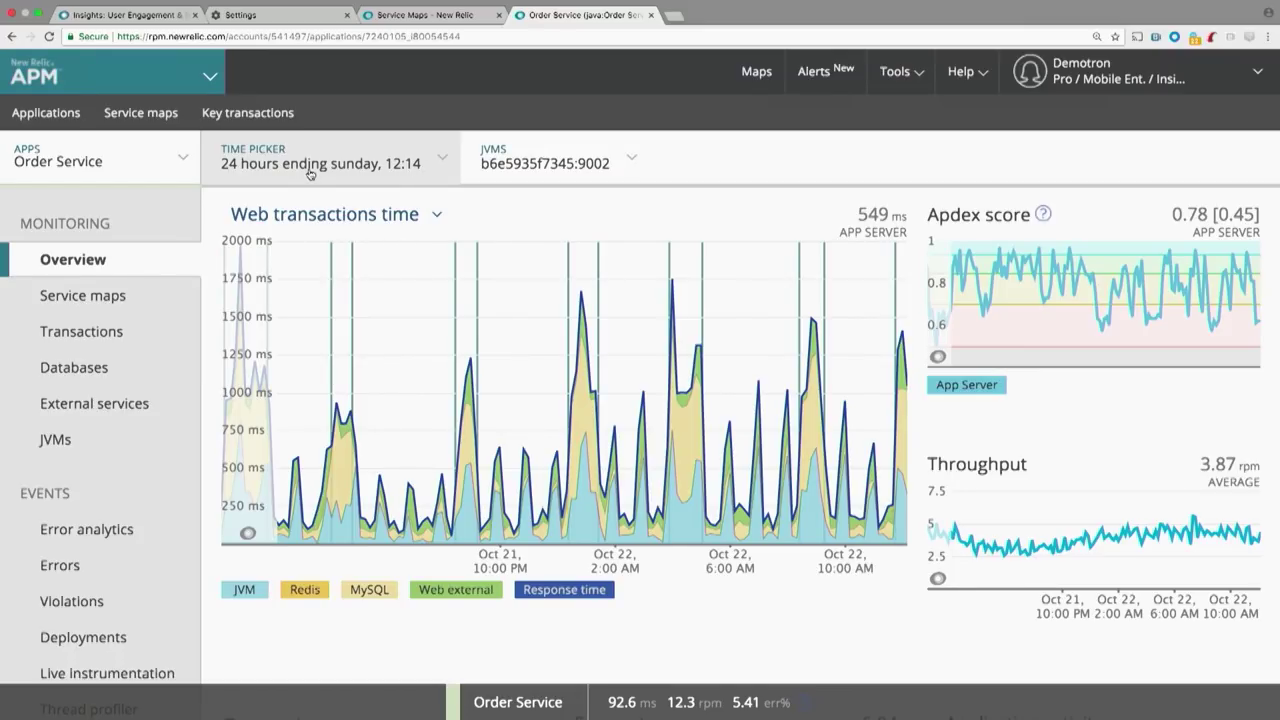
click(162, 81)
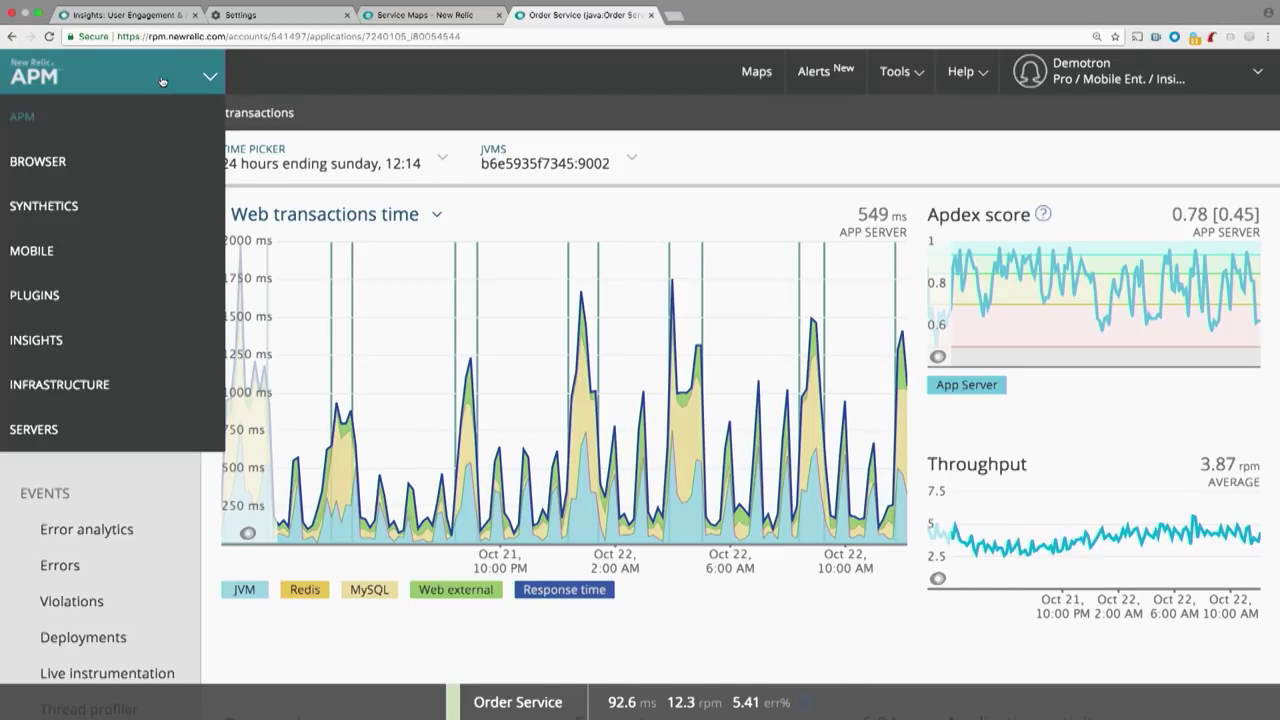
super+click(150, 156)
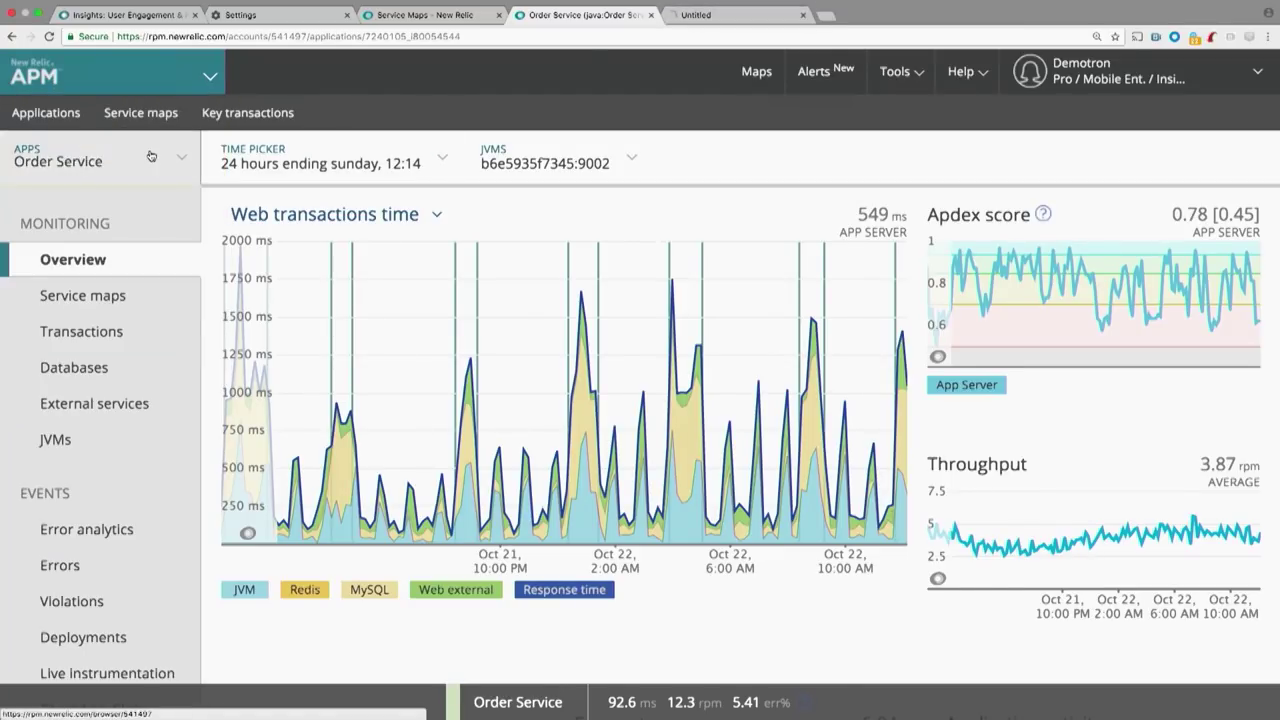
click(704, 16)
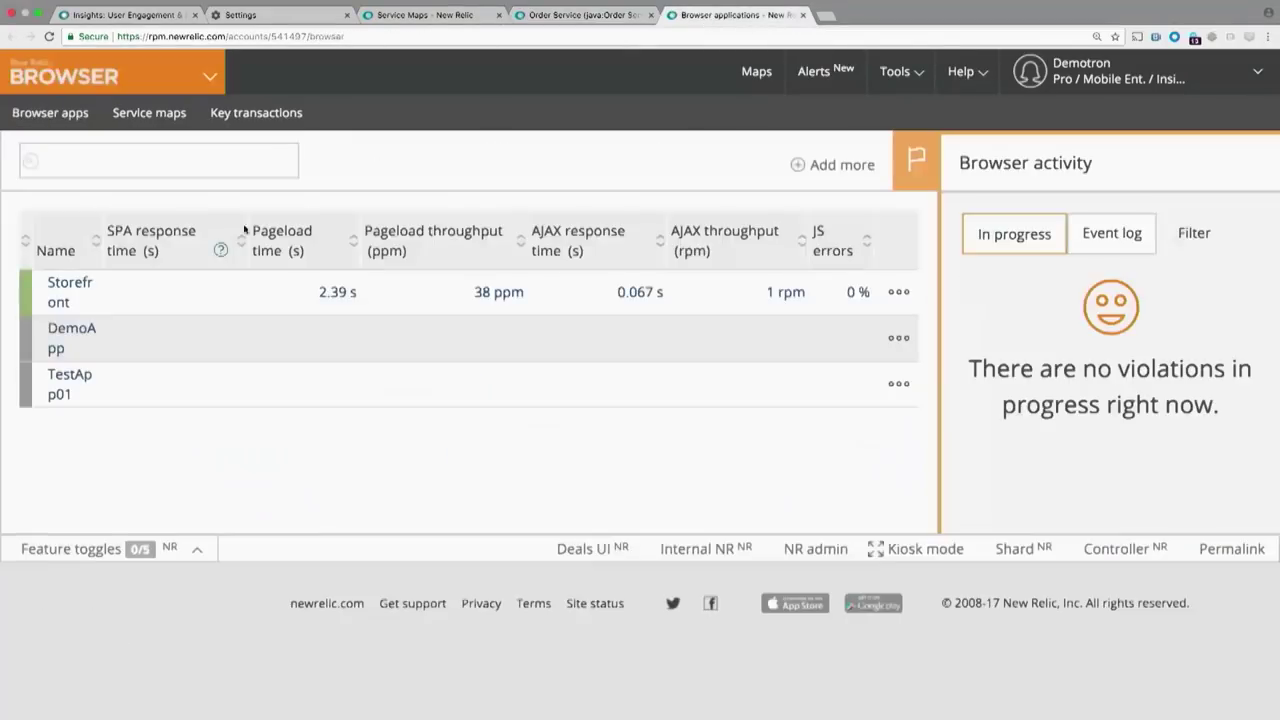
click(87, 286)
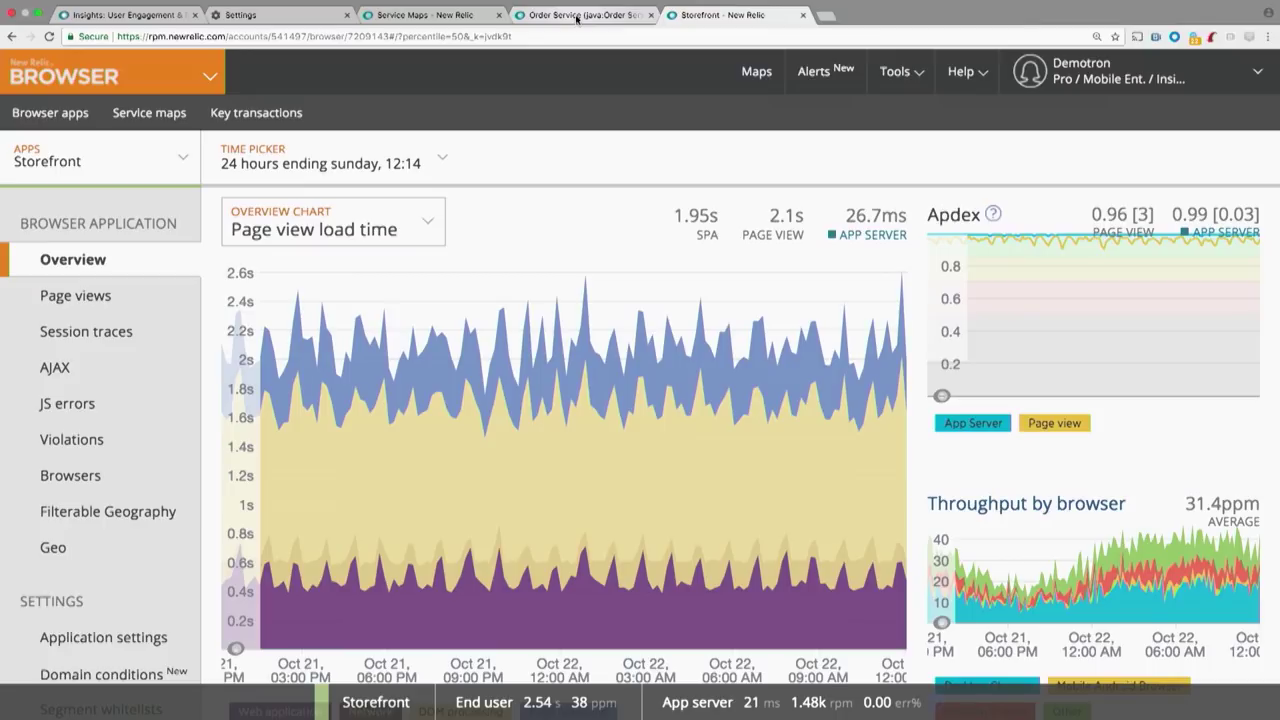
click(804, 15)
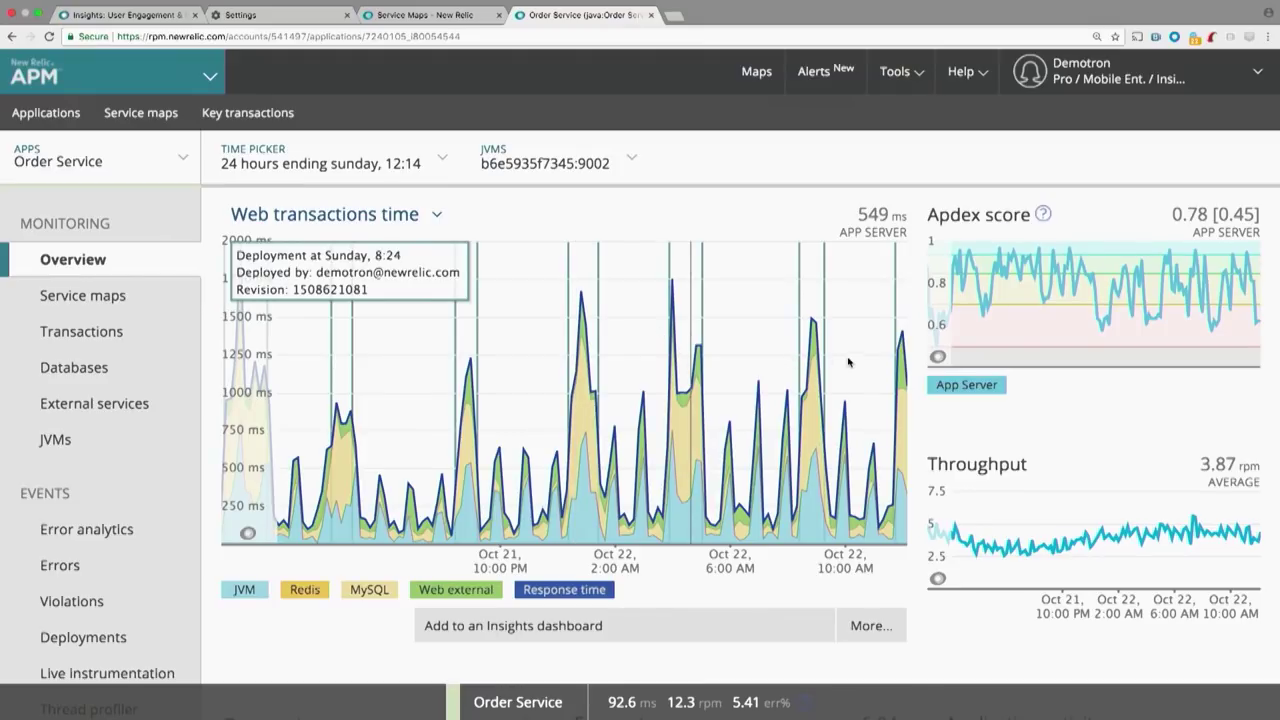
Step: Zoom the charts to about three hours ending 10:18 on Oct 22 and return to All JVMs
drag(776, 360, 854, 366)
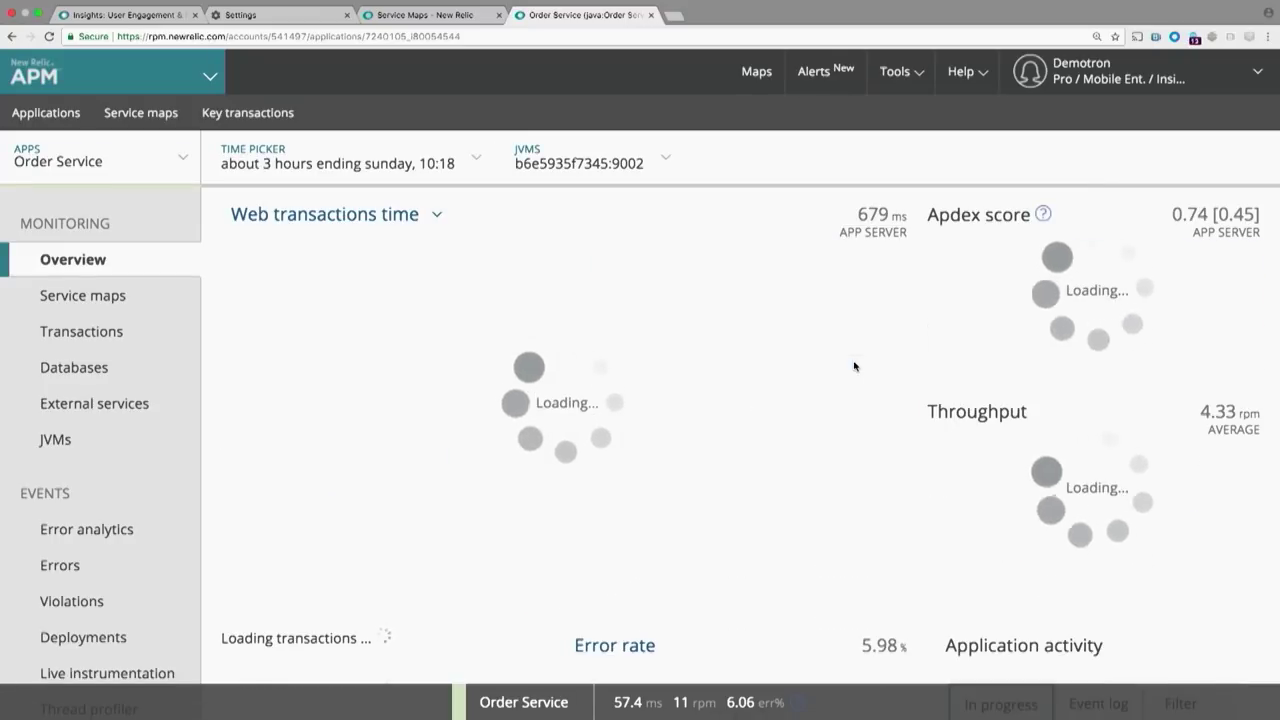
click(600, 165)
click(592, 217)
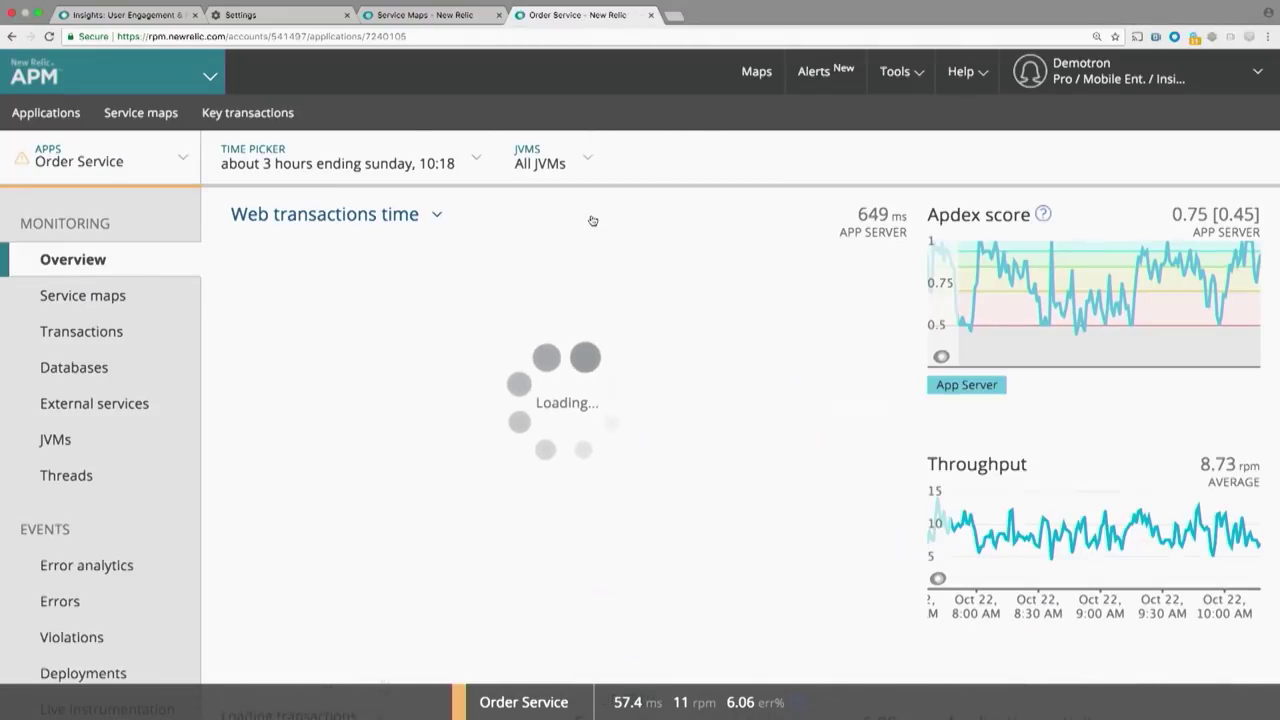
mouse_move(398, 321)
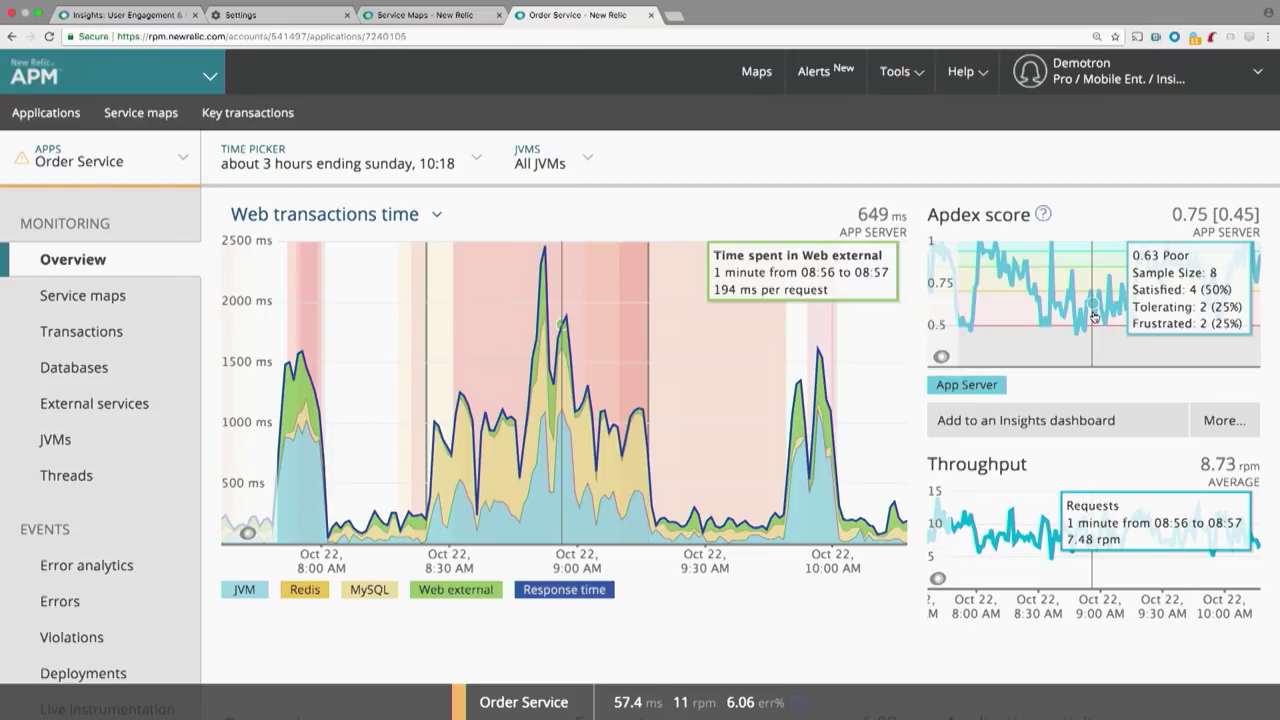
Step: Leave browser full screen, switch to PowerPoint and show slide 25 with the Apdex diagram
mouse_move(28, 5)
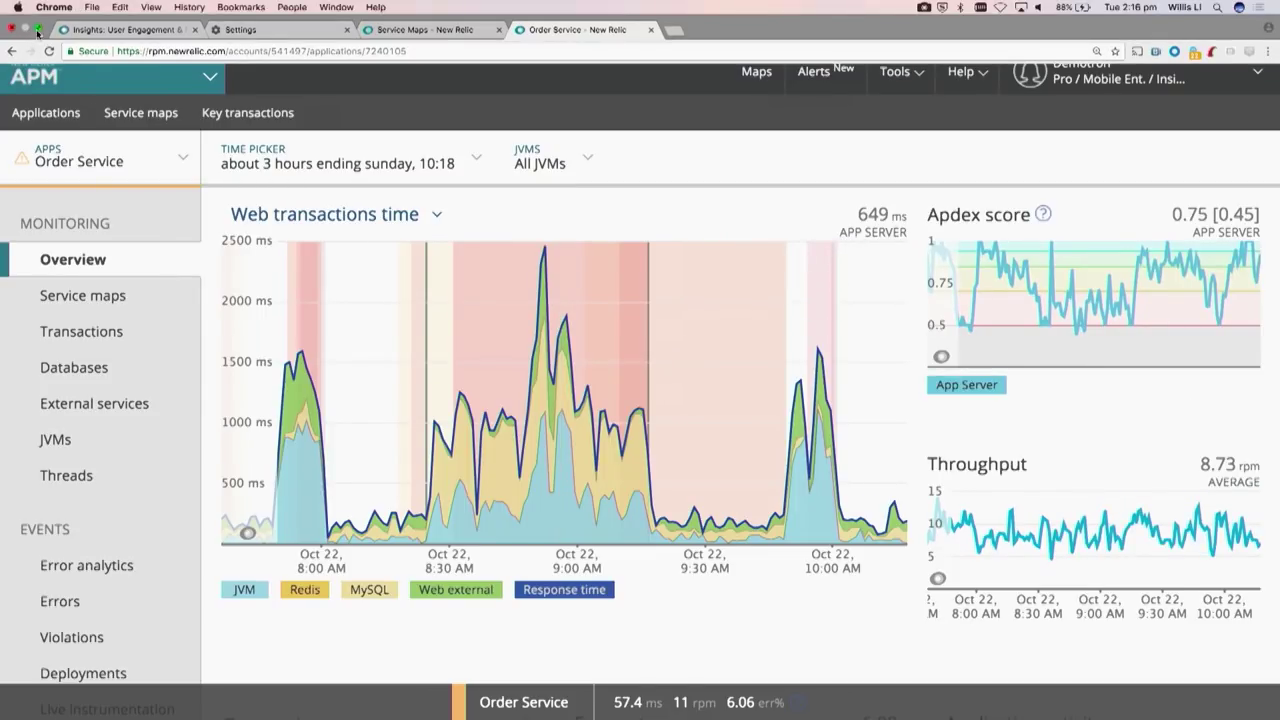
click(38, 30)
click(22, 412)
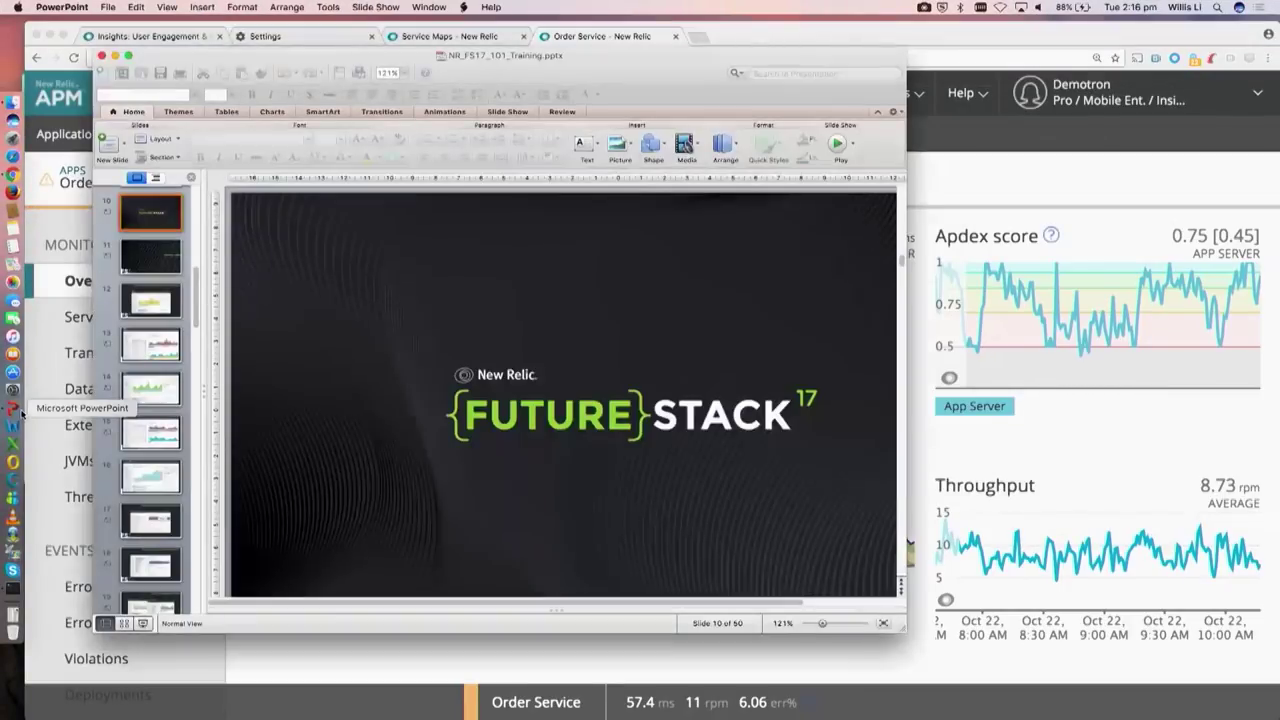
scroll(150, 432, down, 5)
scroll(150, 432, down, 2)
click(148, 387)
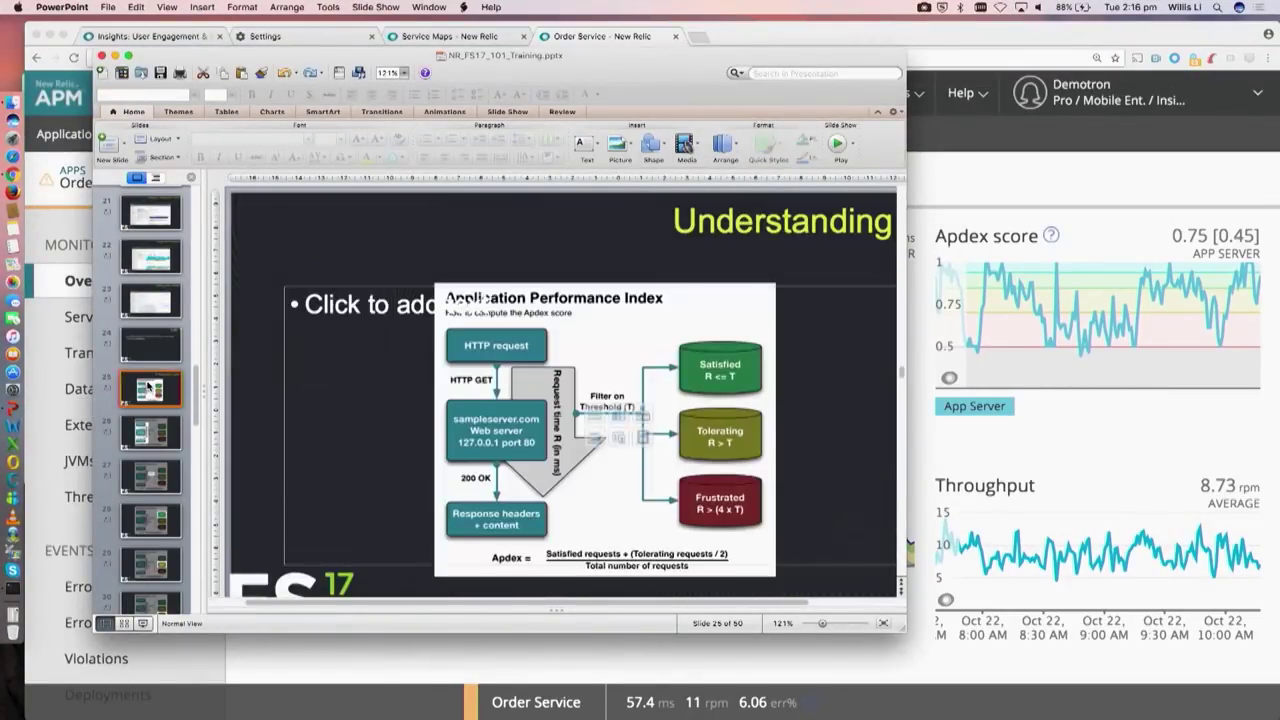
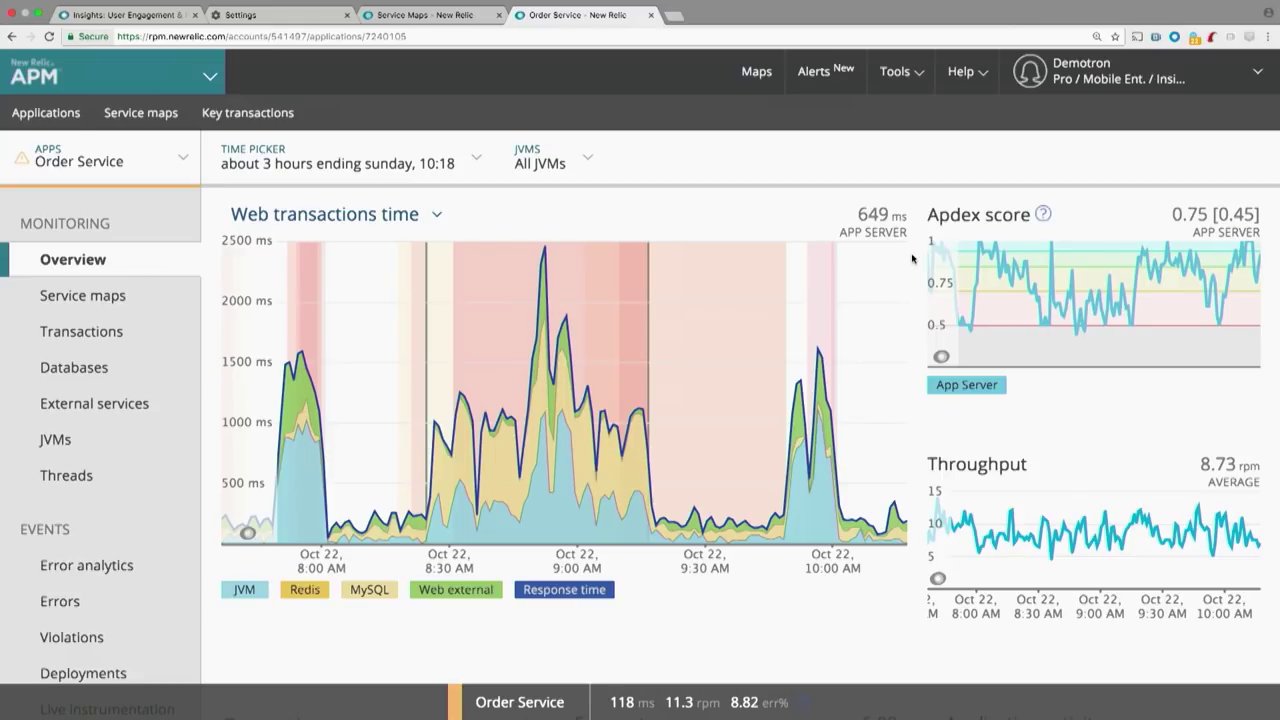
scroll(917, 258, down, 3)
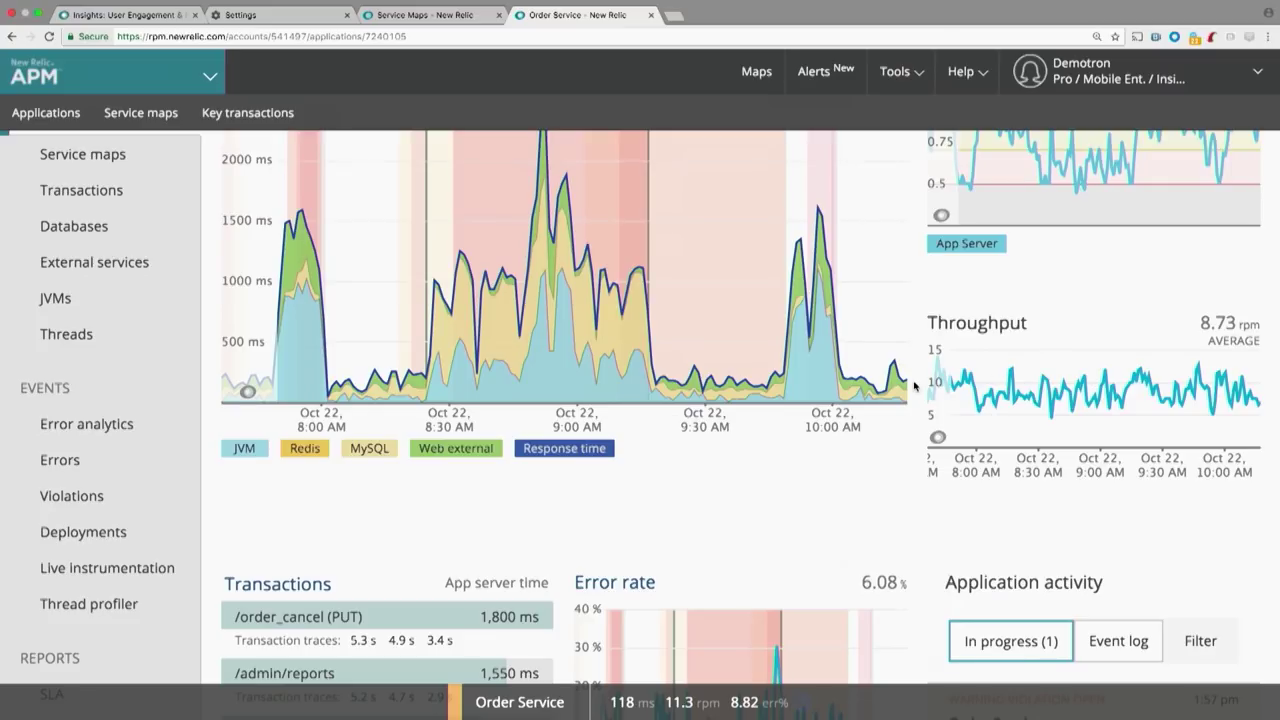
scroll(913, 386, down, 5)
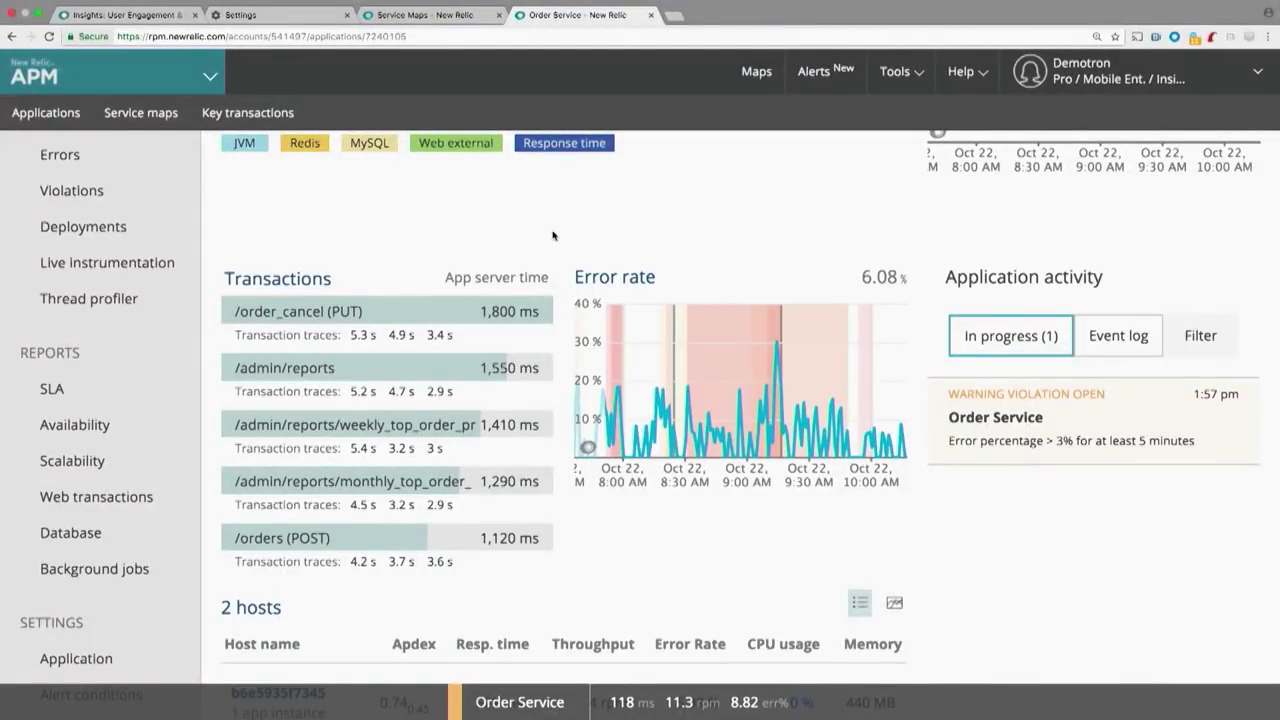
scroll(552, 234, down, 1)
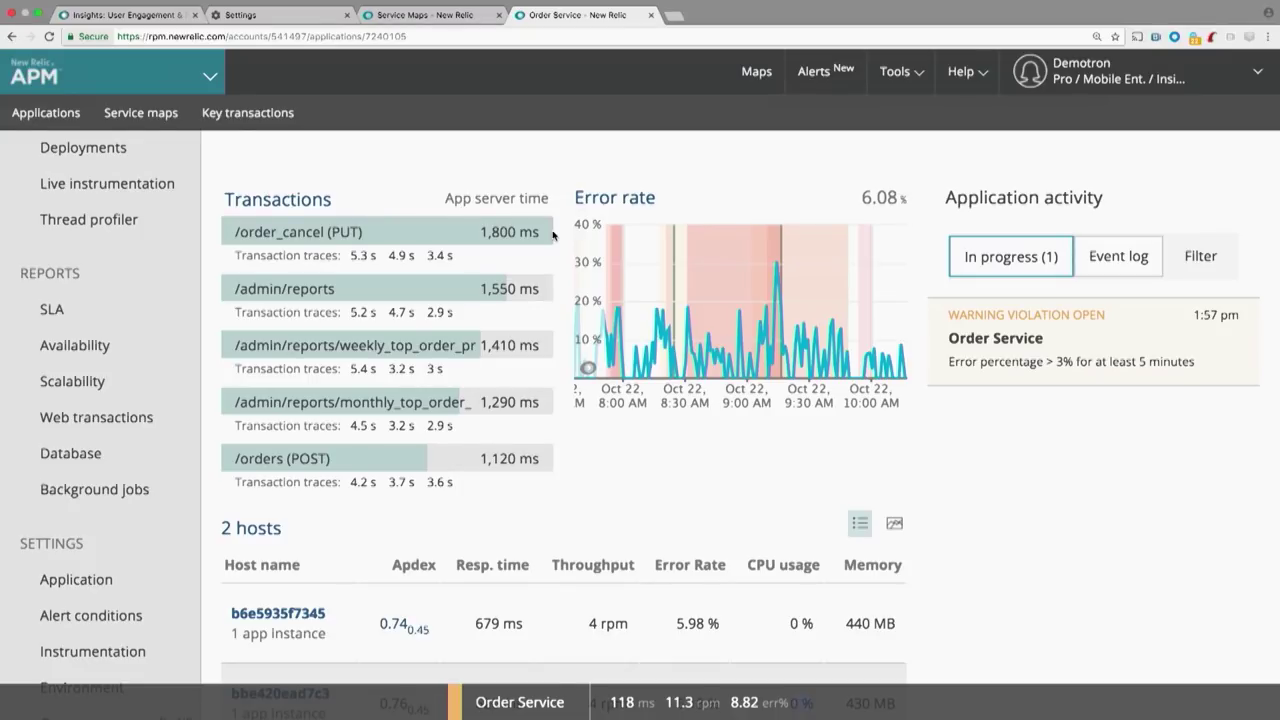
click(207, 183)
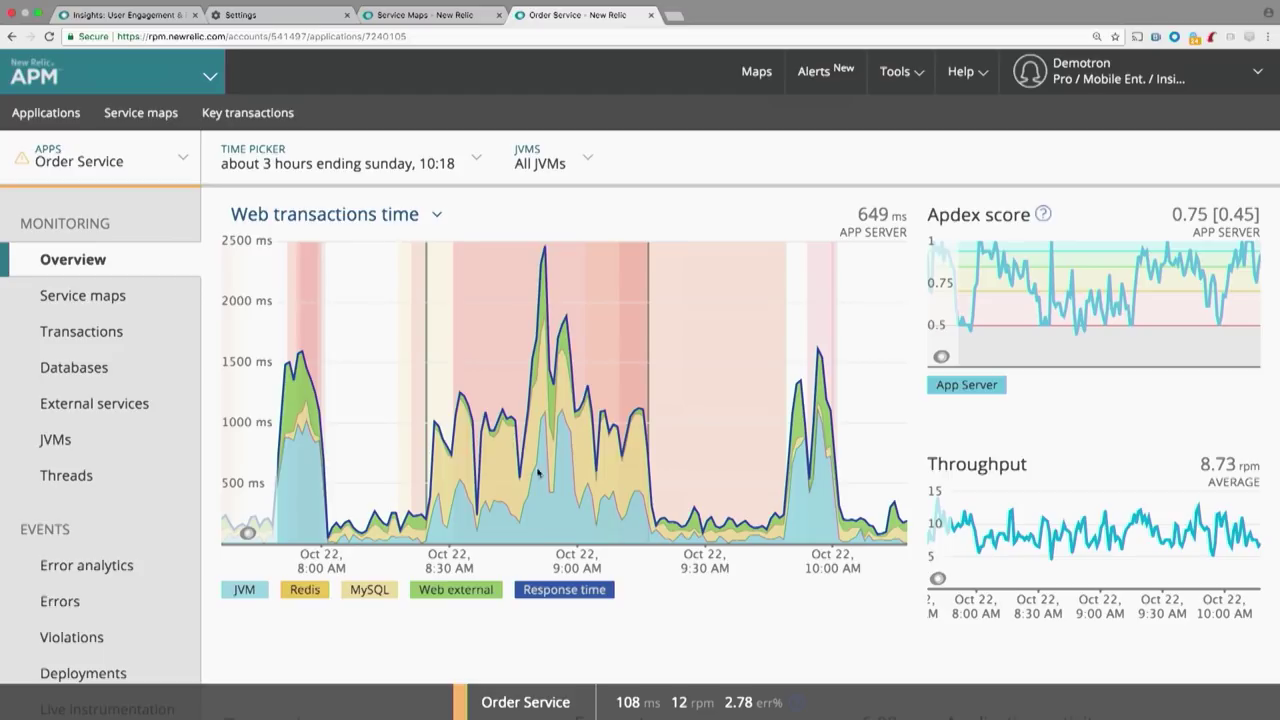
Step: Switch the overview chart to Web percentiles, then to the Web transactions histogram
click(435, 222)
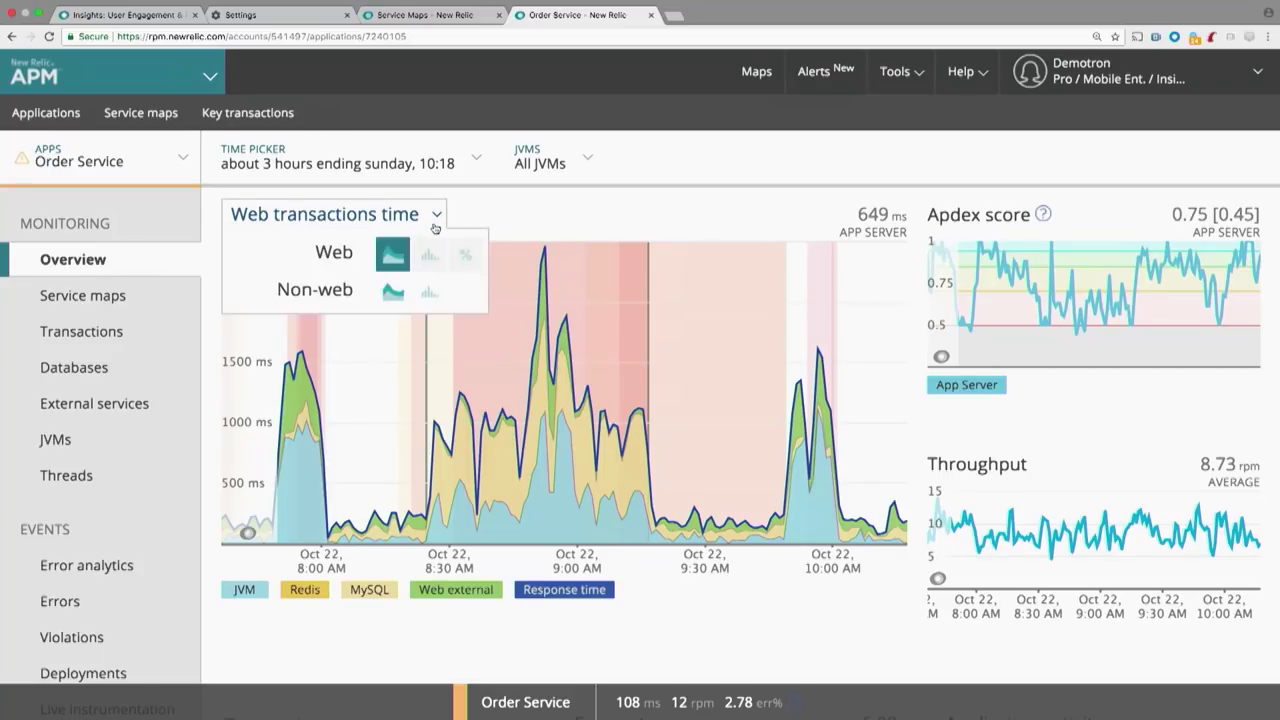
click(466, 260)
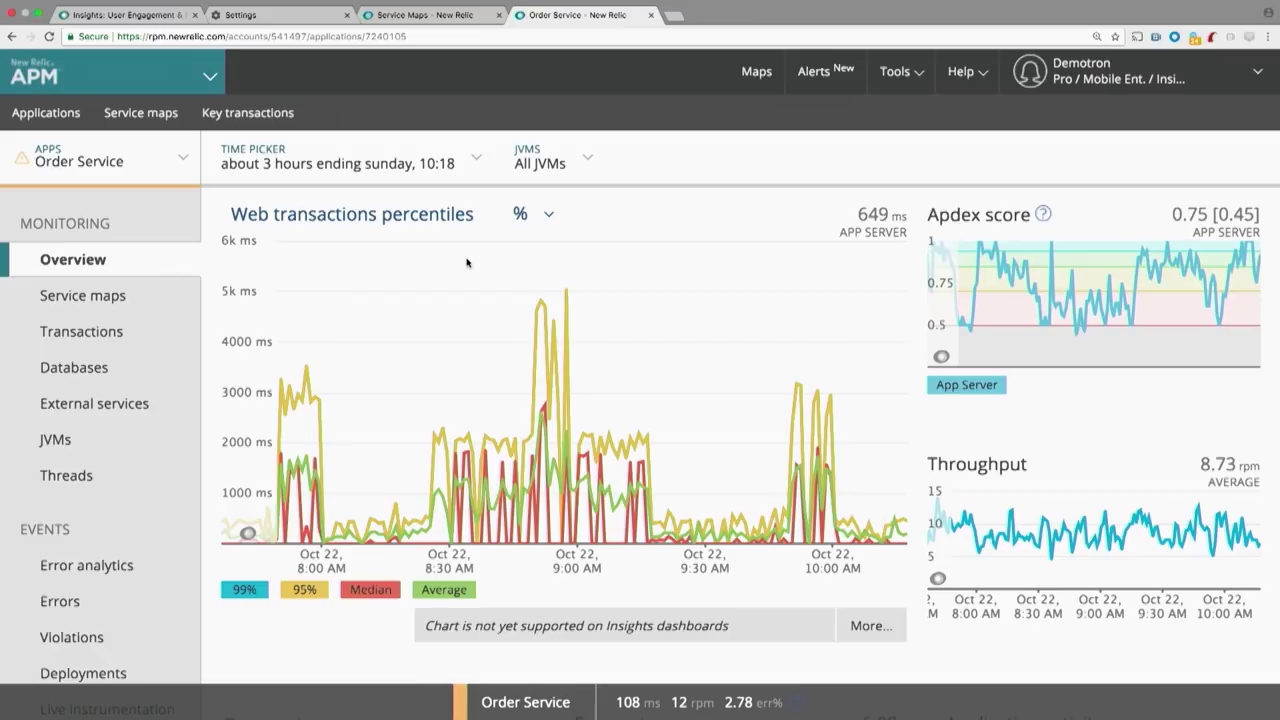
click(535, 220)
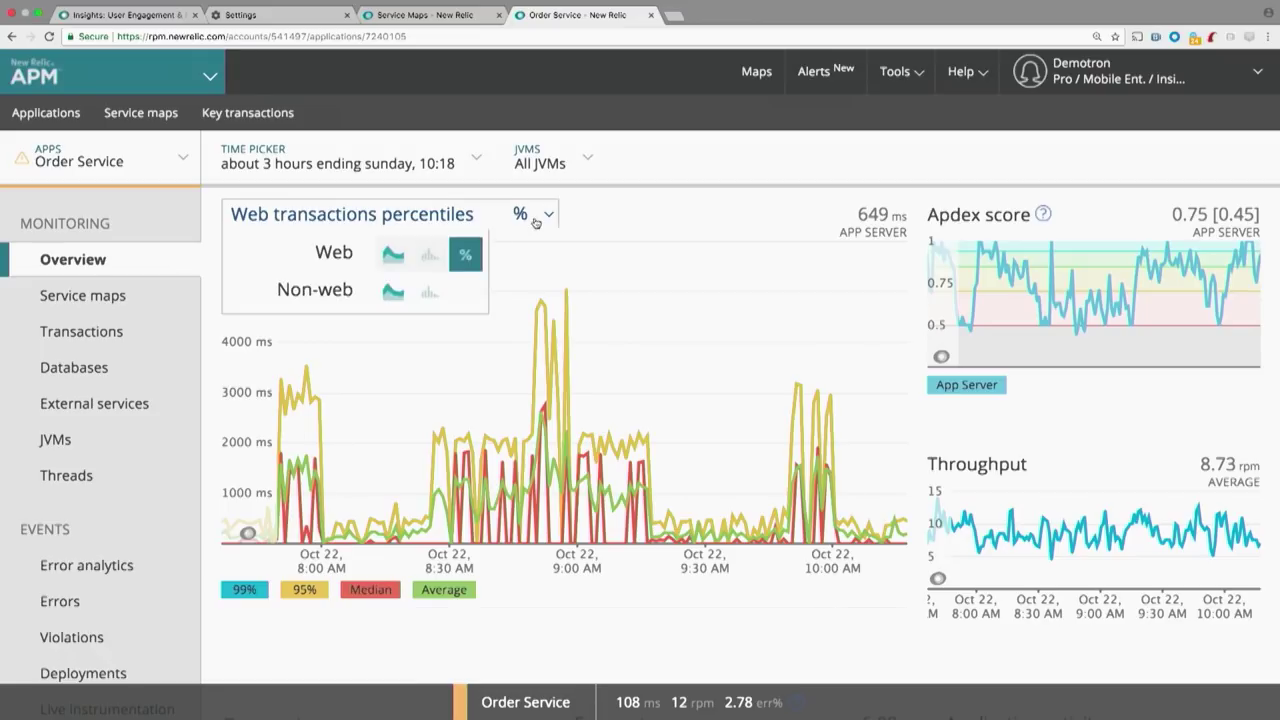
click(441, 256)
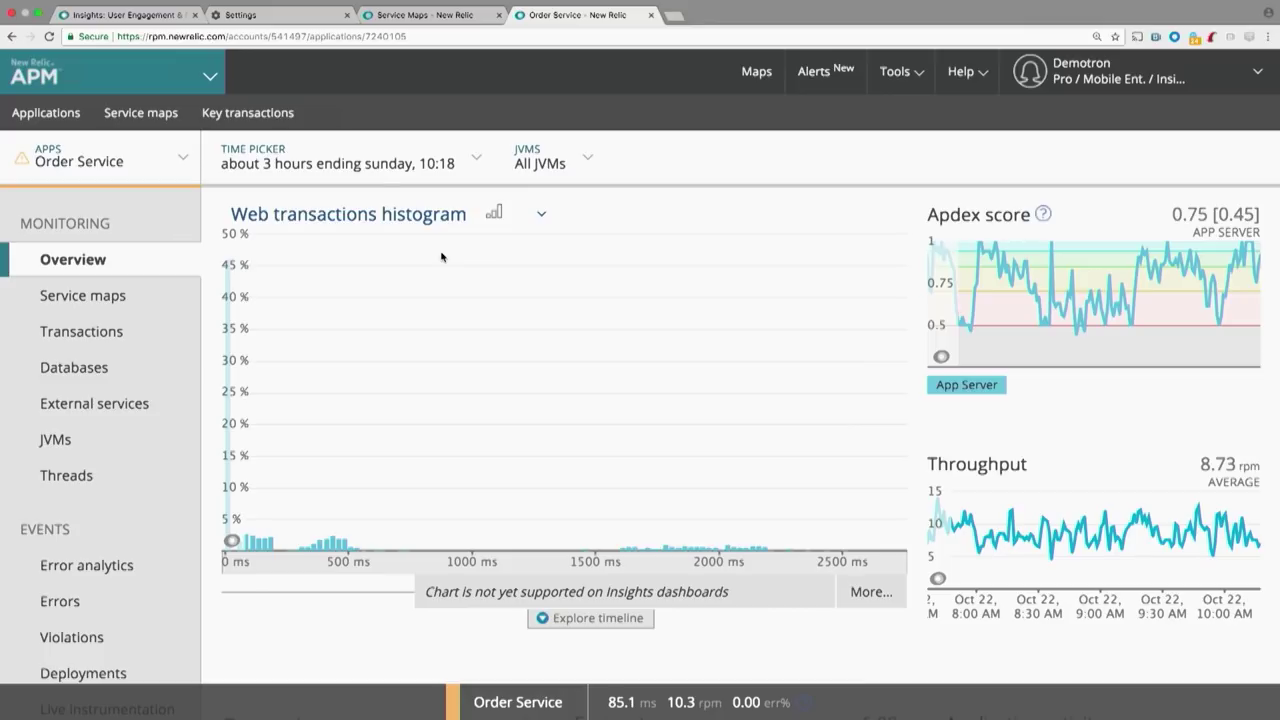
Step: Enlarge the page and inspect the 1800–1825 ms and 1875–1900 ms histogram buckets' top transactions
key(super+plus)
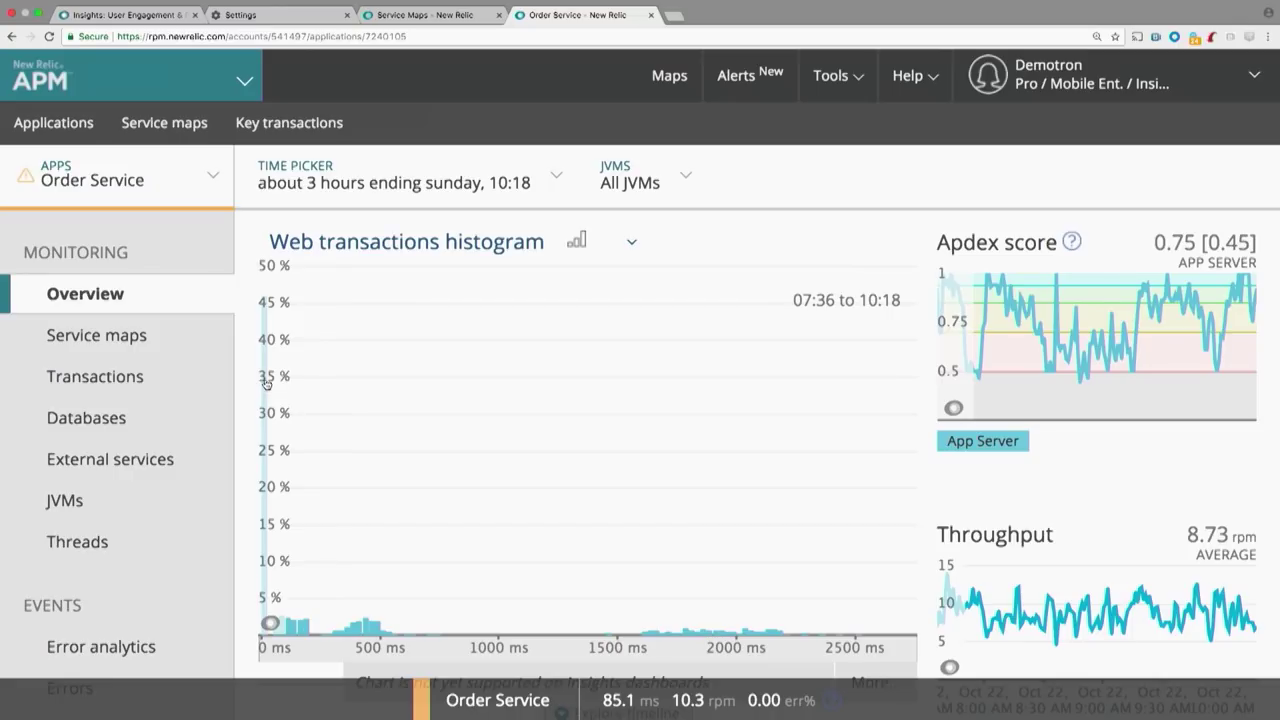
mouse_move(266, 383)
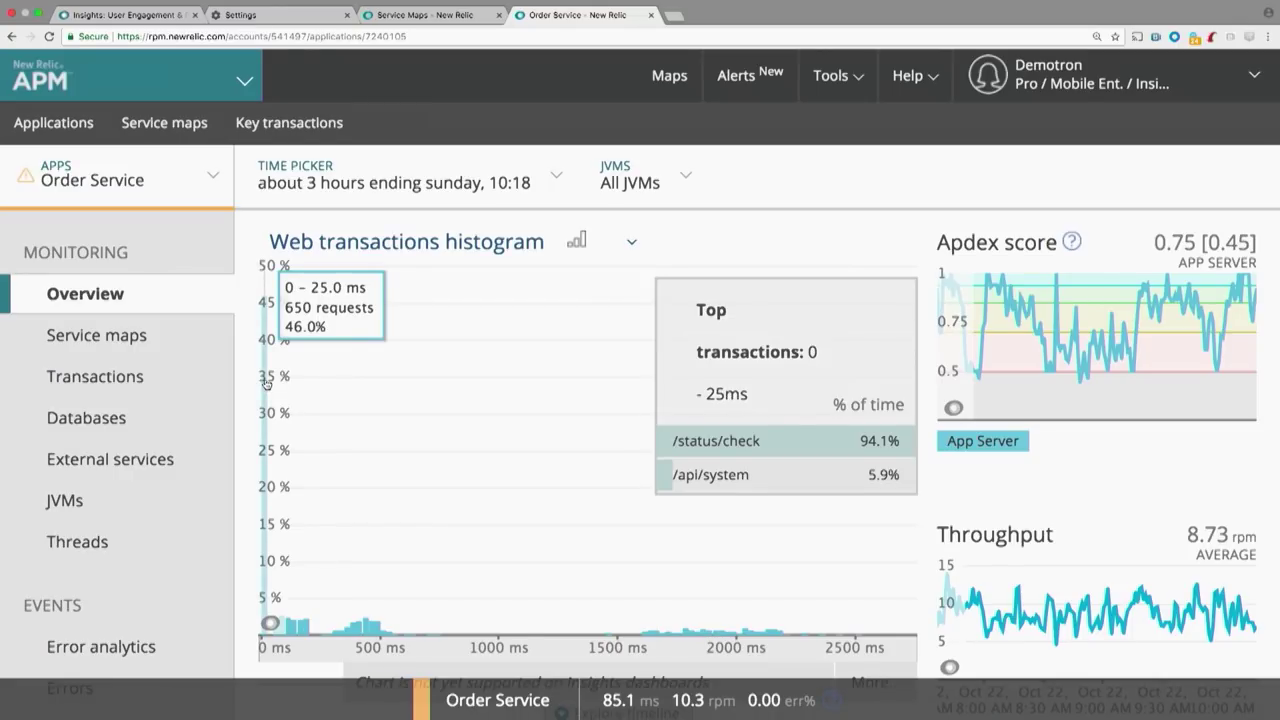
mouse_move(369, 632)
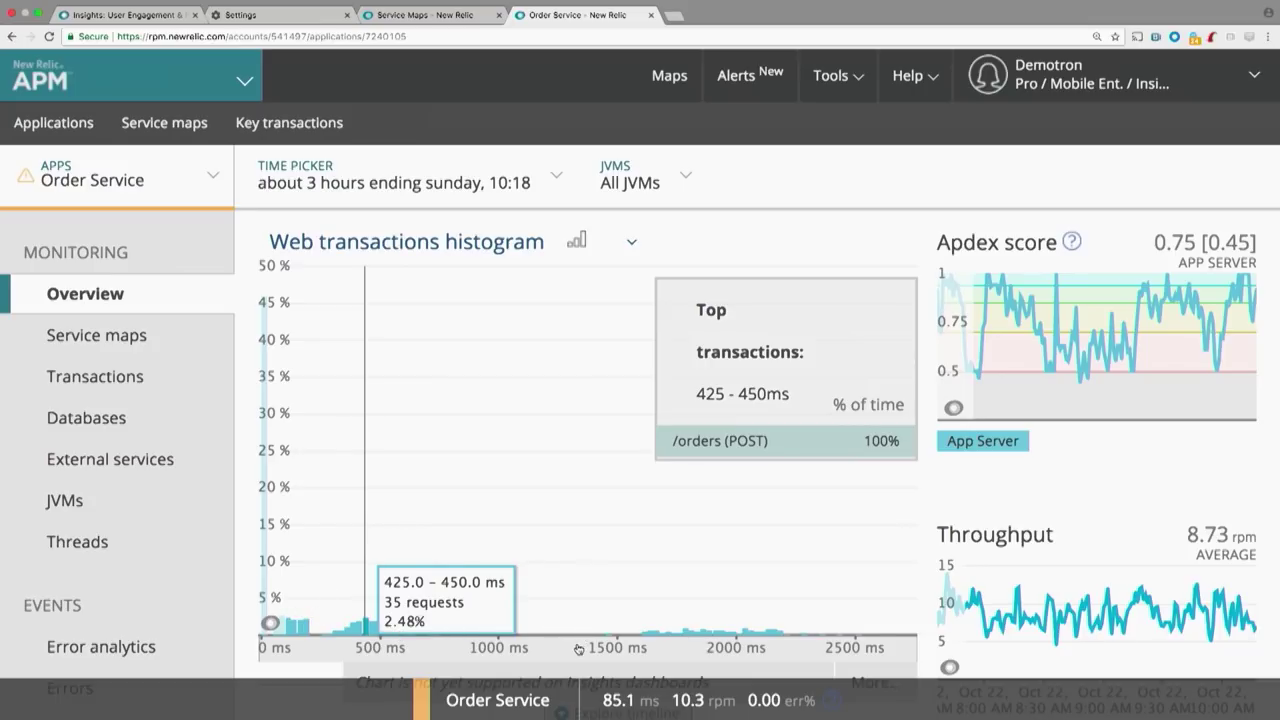
scroll(677, 605, down, 1)
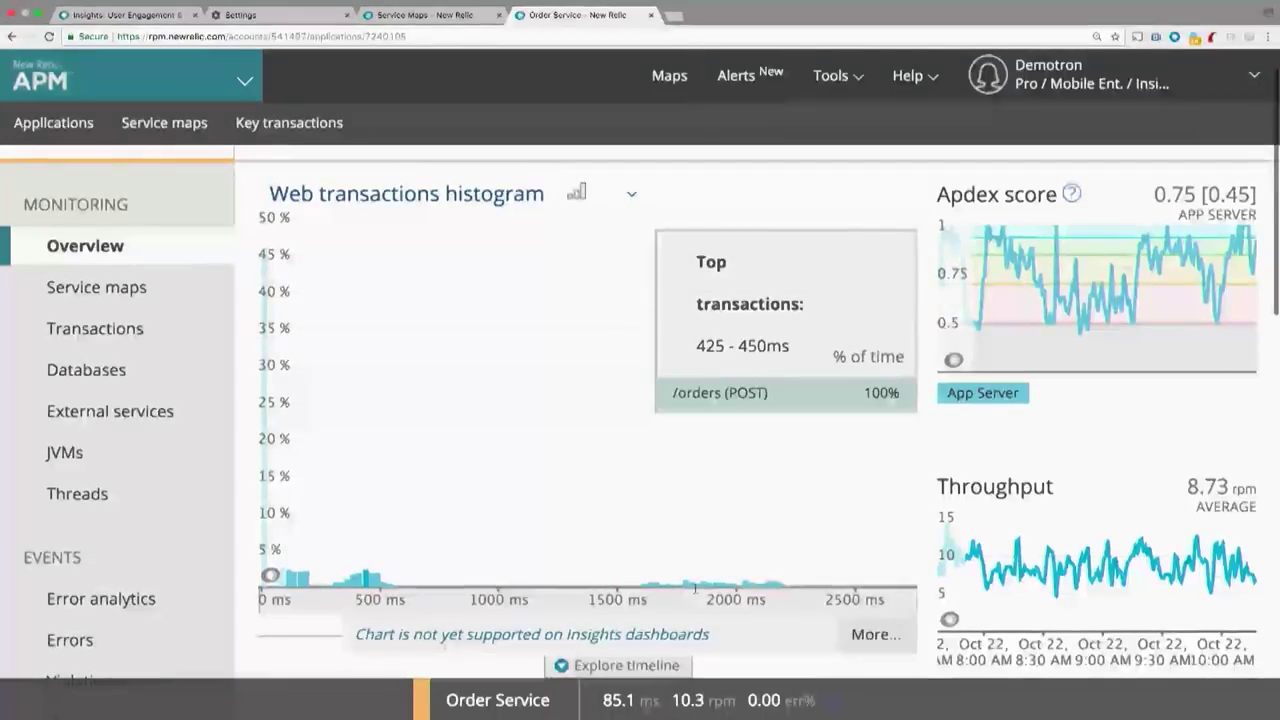
click(690, 588)
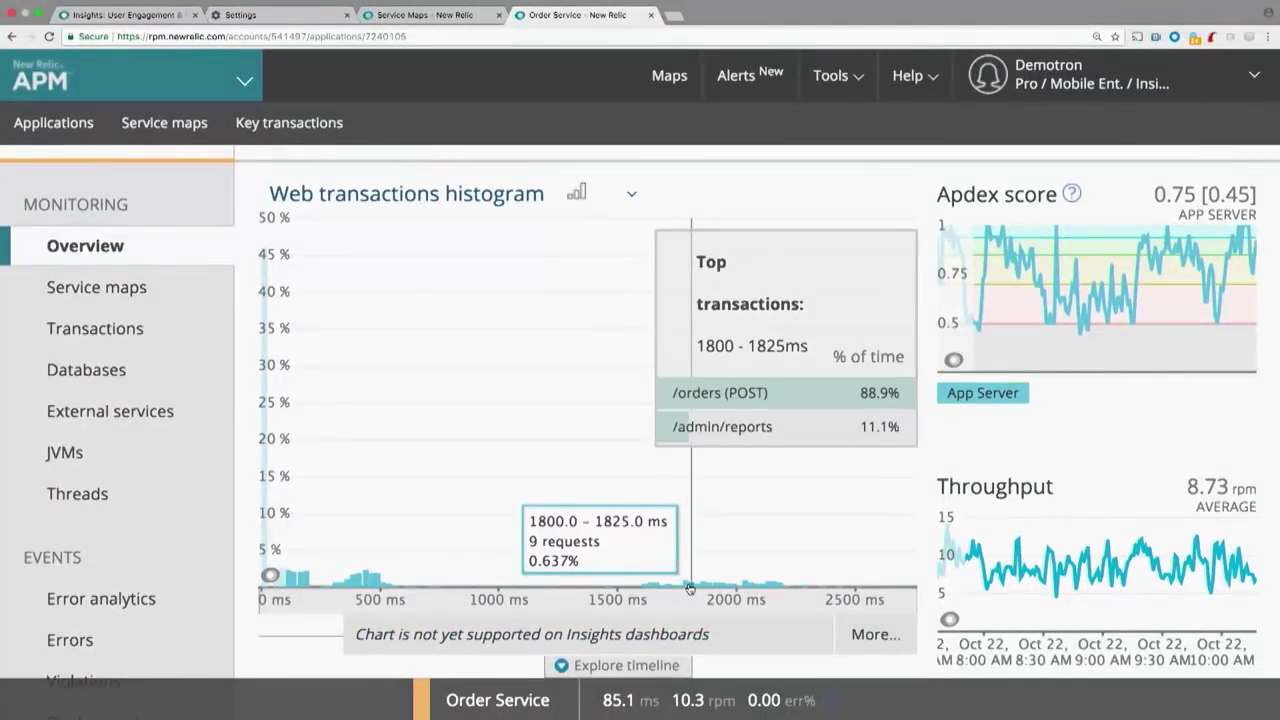
click(709, 588)
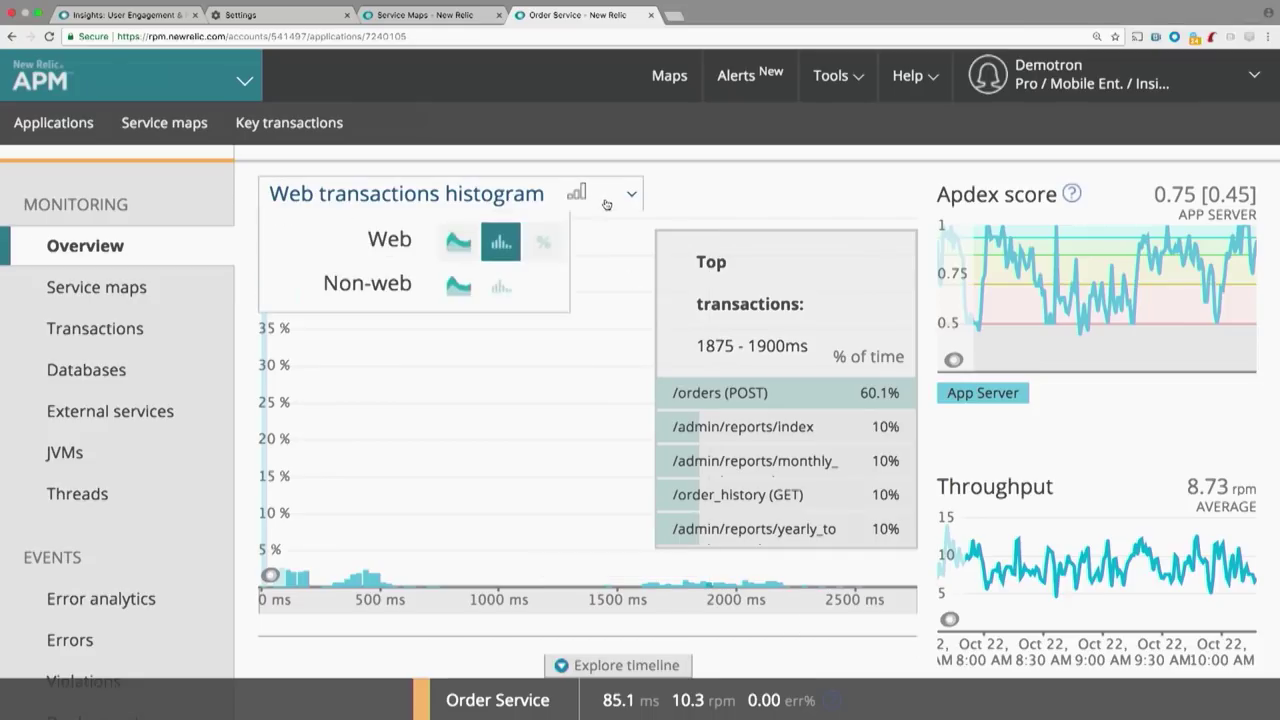
scroll(610, 484, down, 1)
scroll(610, 484, down, 3)
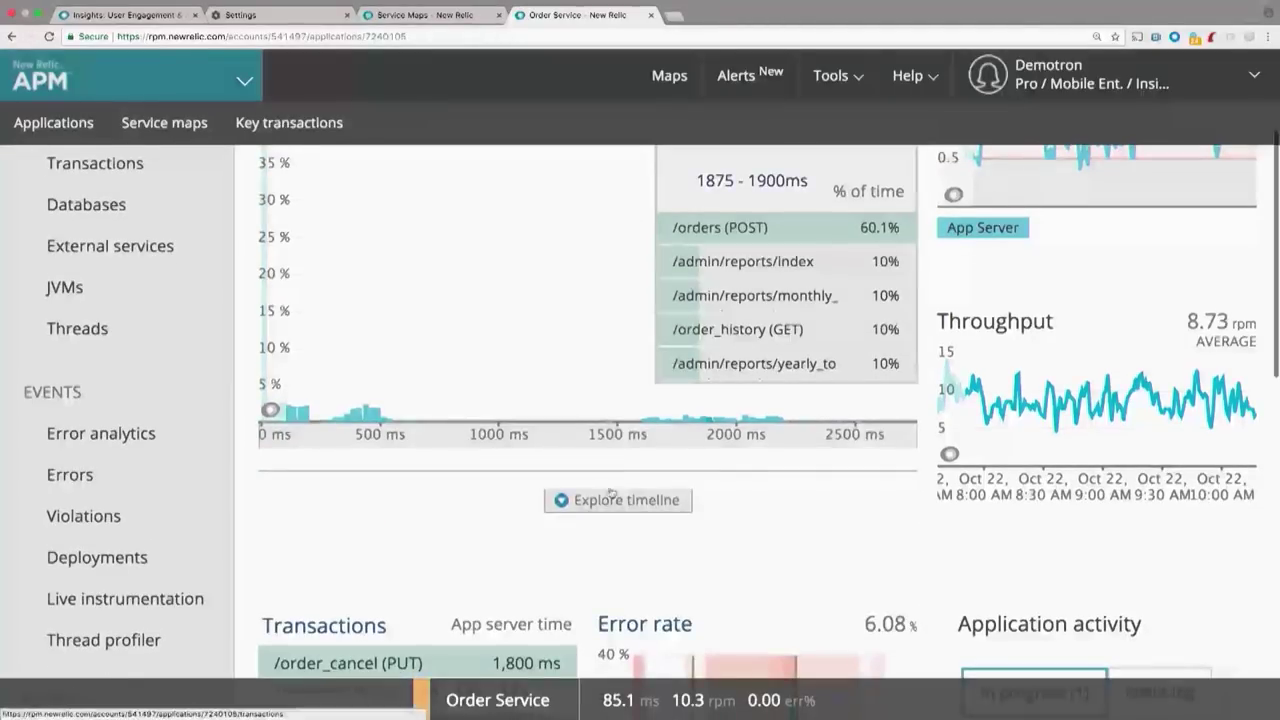
Step: Open the timeline under the histogram and narrow it to the 08:10–08:11 minute
click(610, 500)
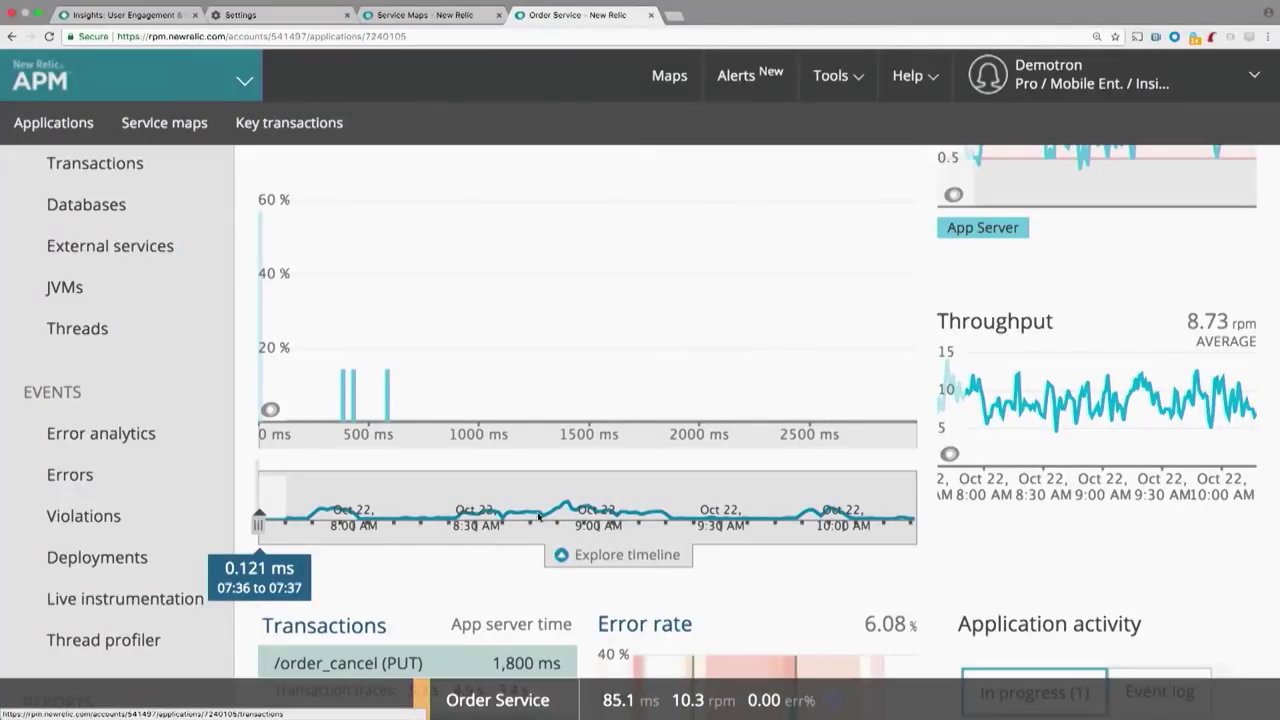
drag(263, 530, 497, 530)
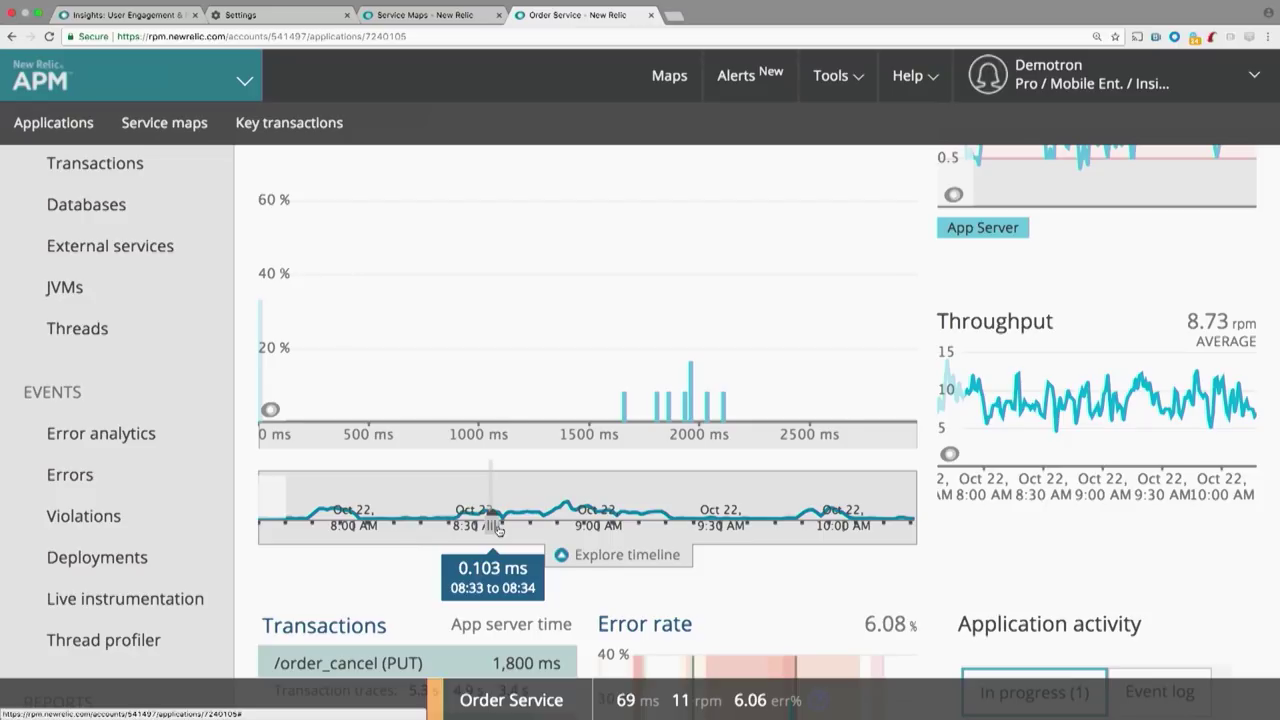
drag(497, 528, 399, 525)
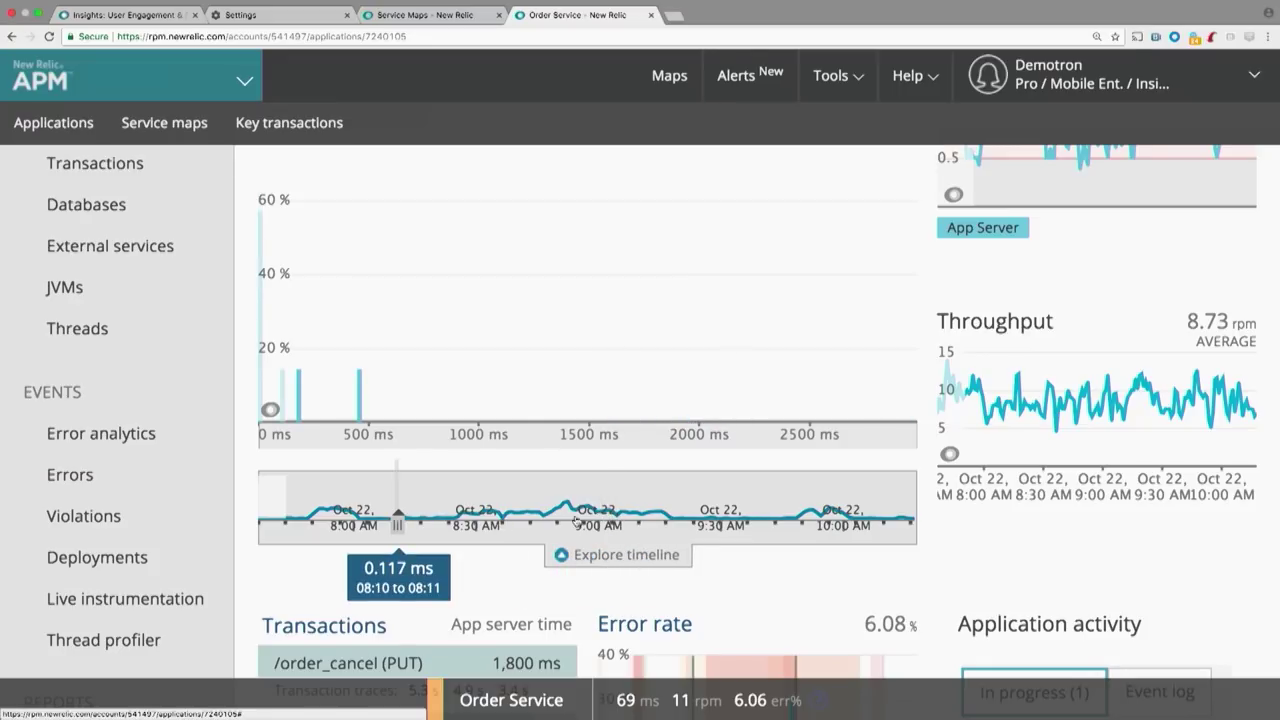
Step: Return to the top and switch the overview chart back to web transactions time
click(584, 555)
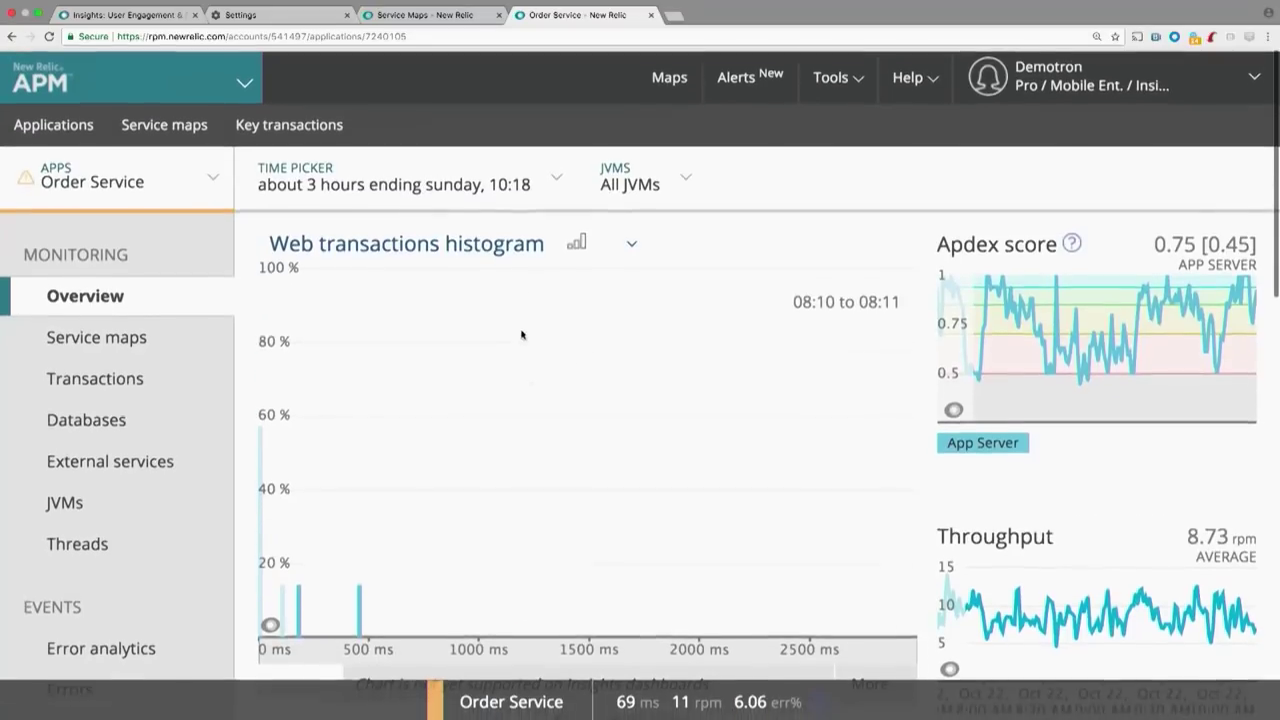
click(500, 245)
click(461, 293)
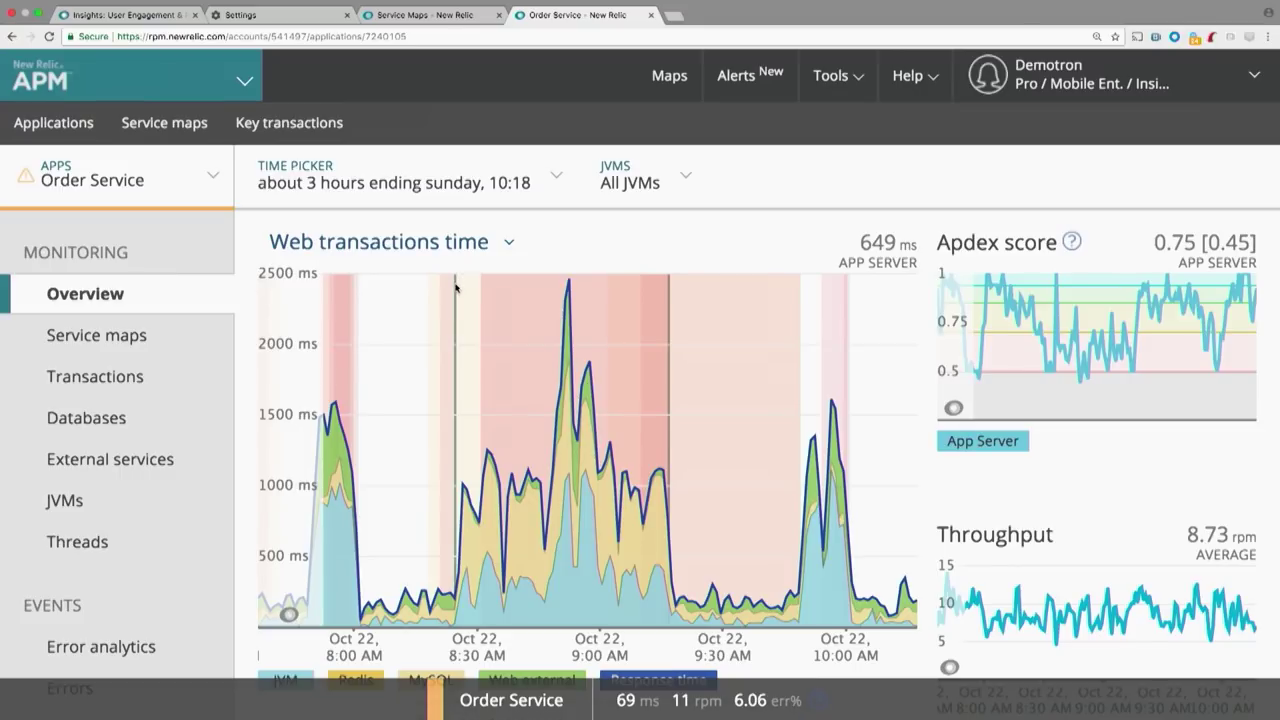
Step: Check the alert violation behind the red band, then drill into MySQL time from the chart
scroll(208, 438, down, 2)
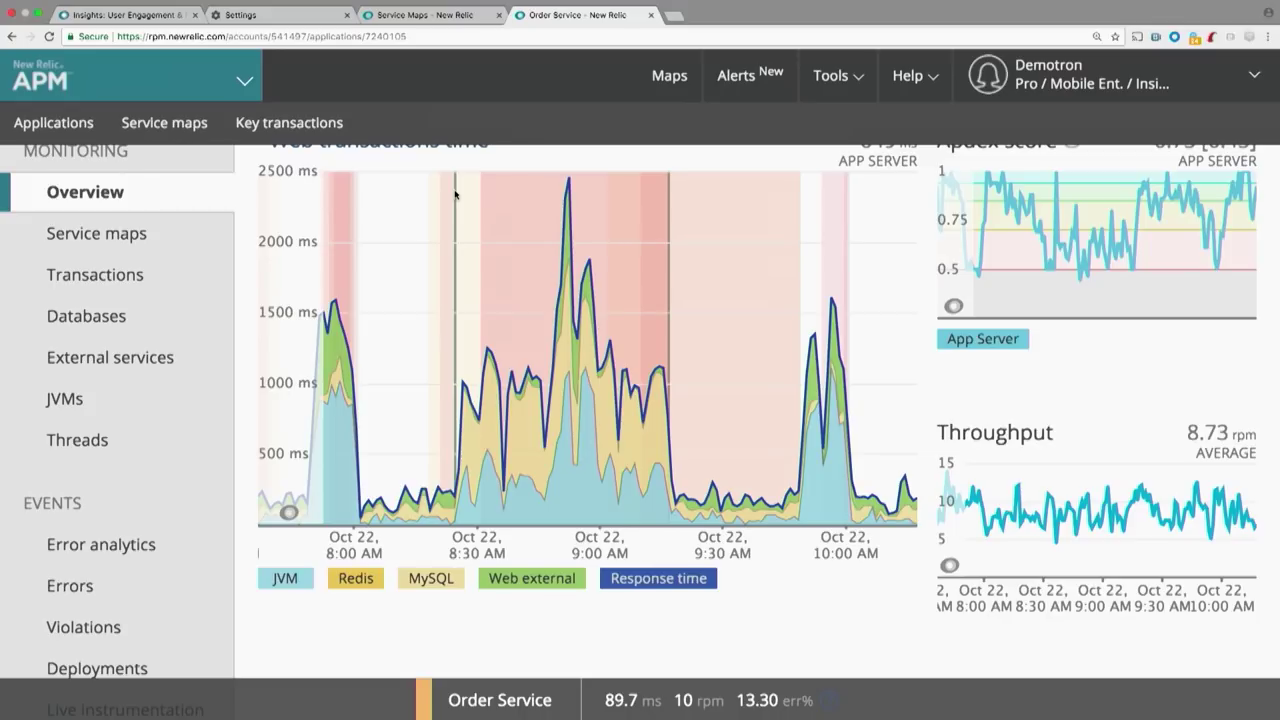
click(480, 440)
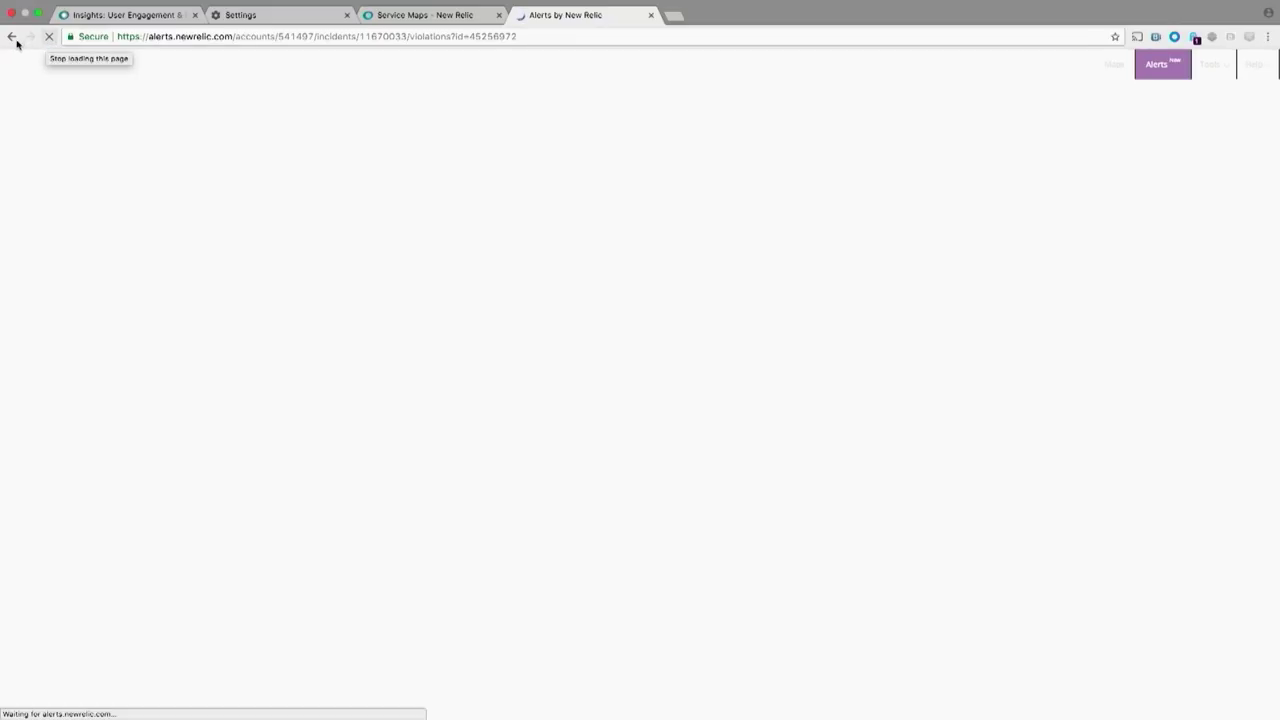
click(10, 39)
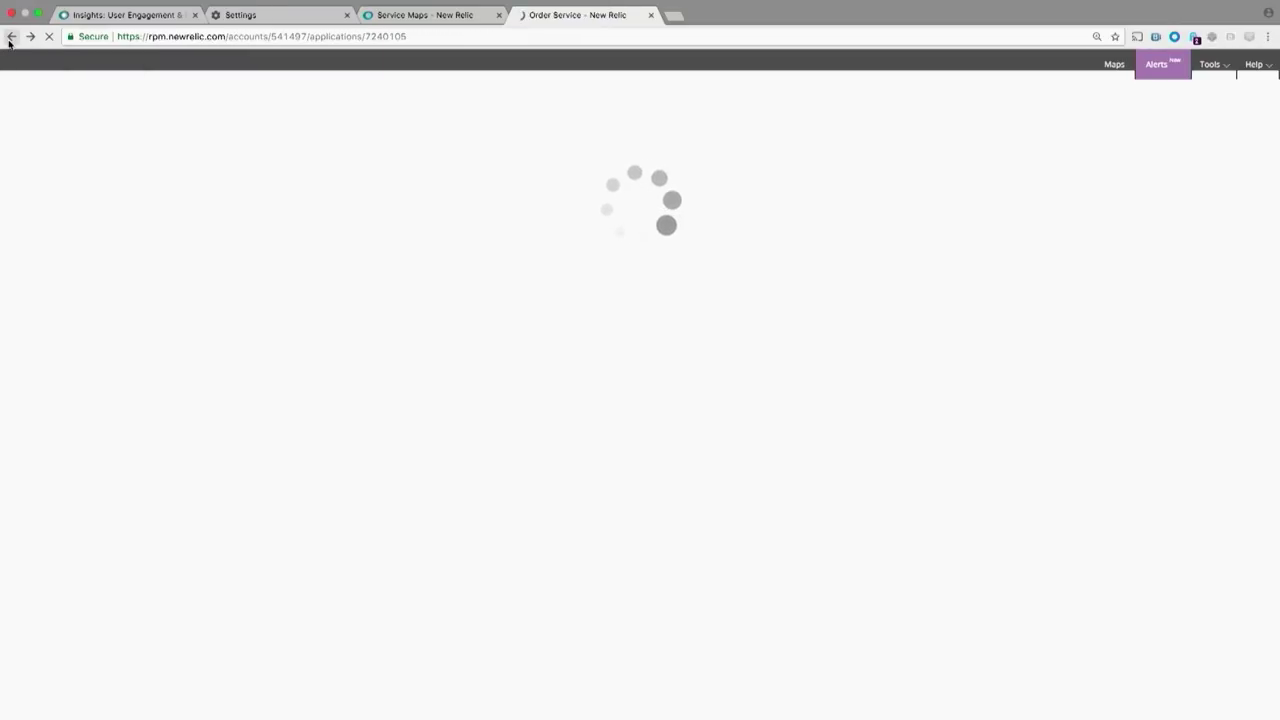
mouse_move(500, 396)
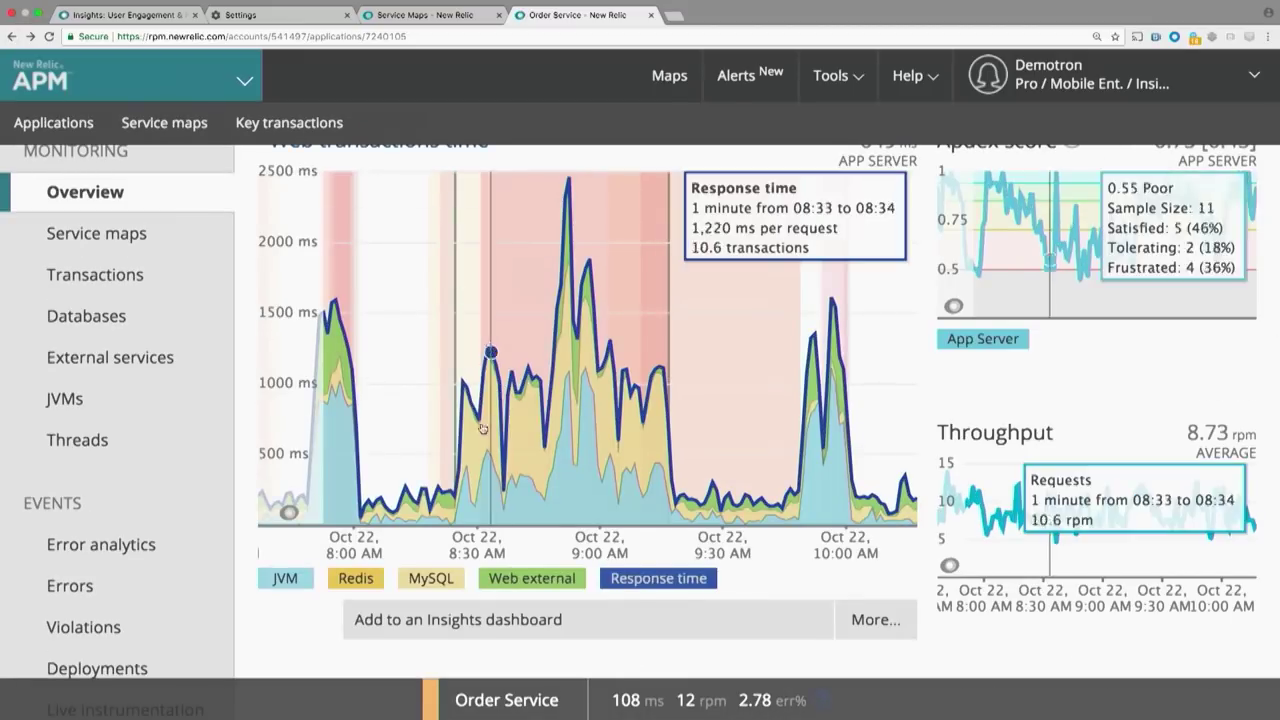
click(484, 442)
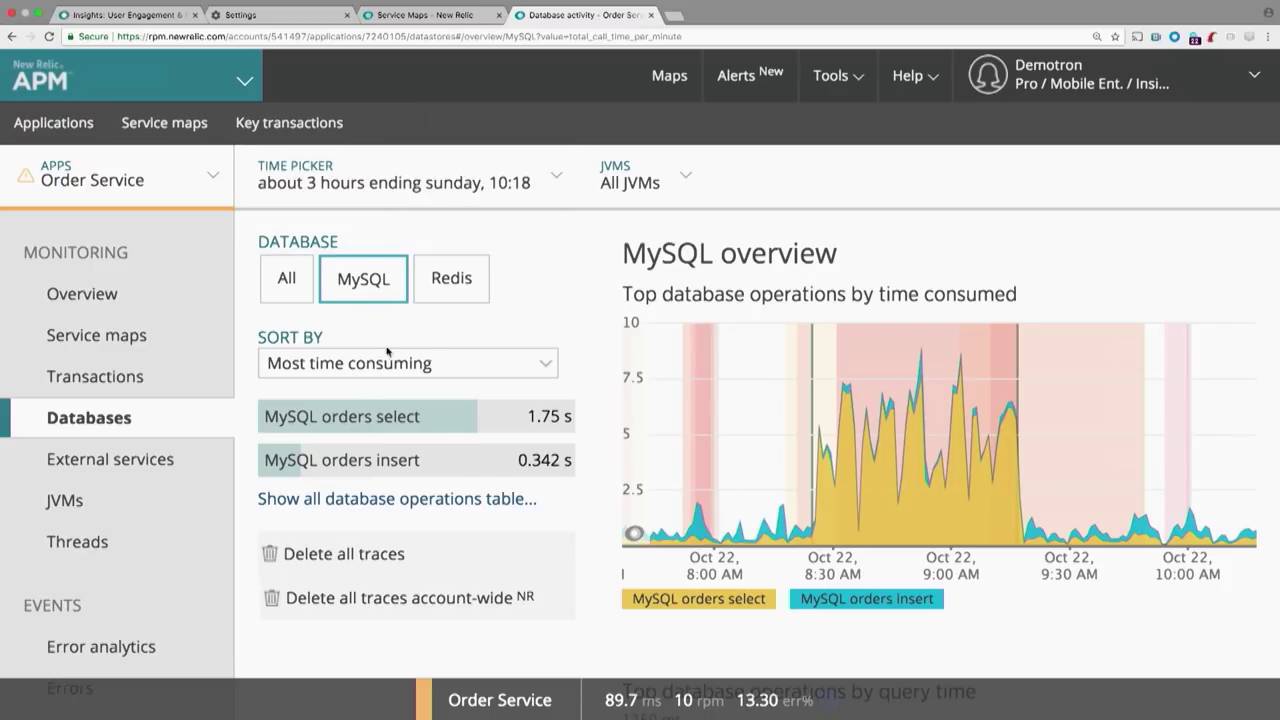
Step: Open the MySQL orders select query details from the Databases list
mouse_move(385, 418)
mouse_move(812, 338)
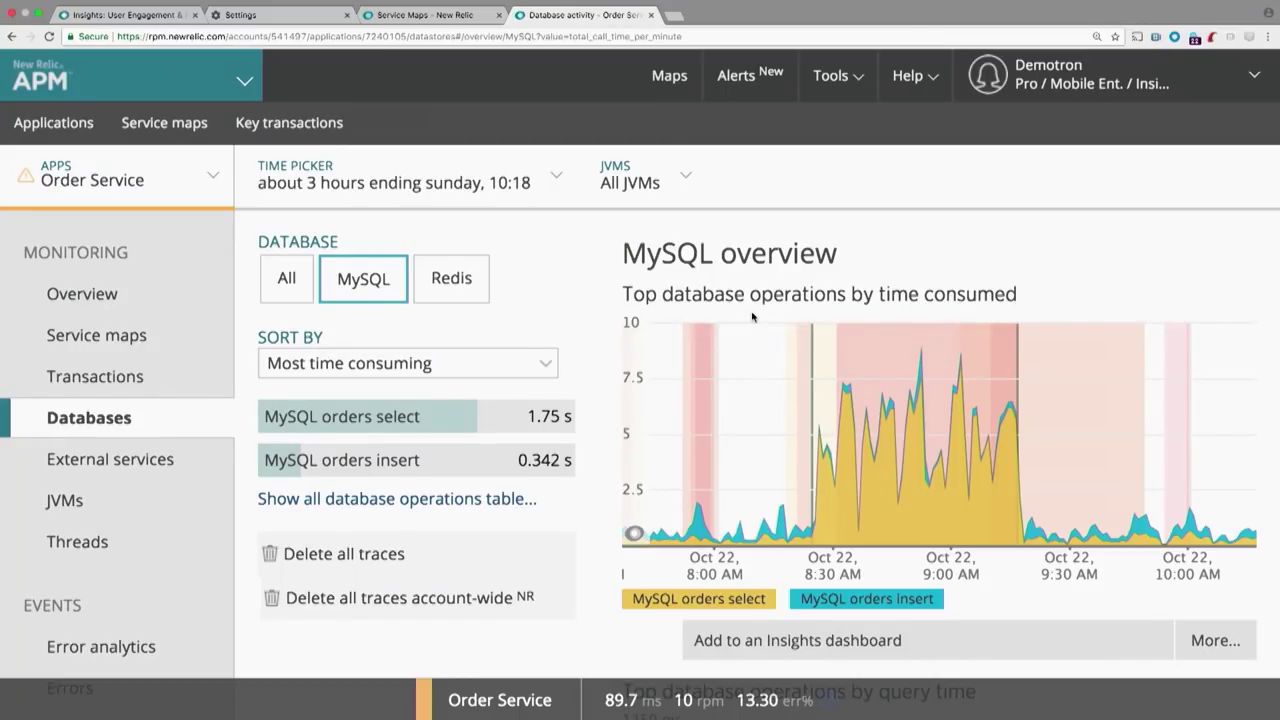
mouse_move(476, 423)
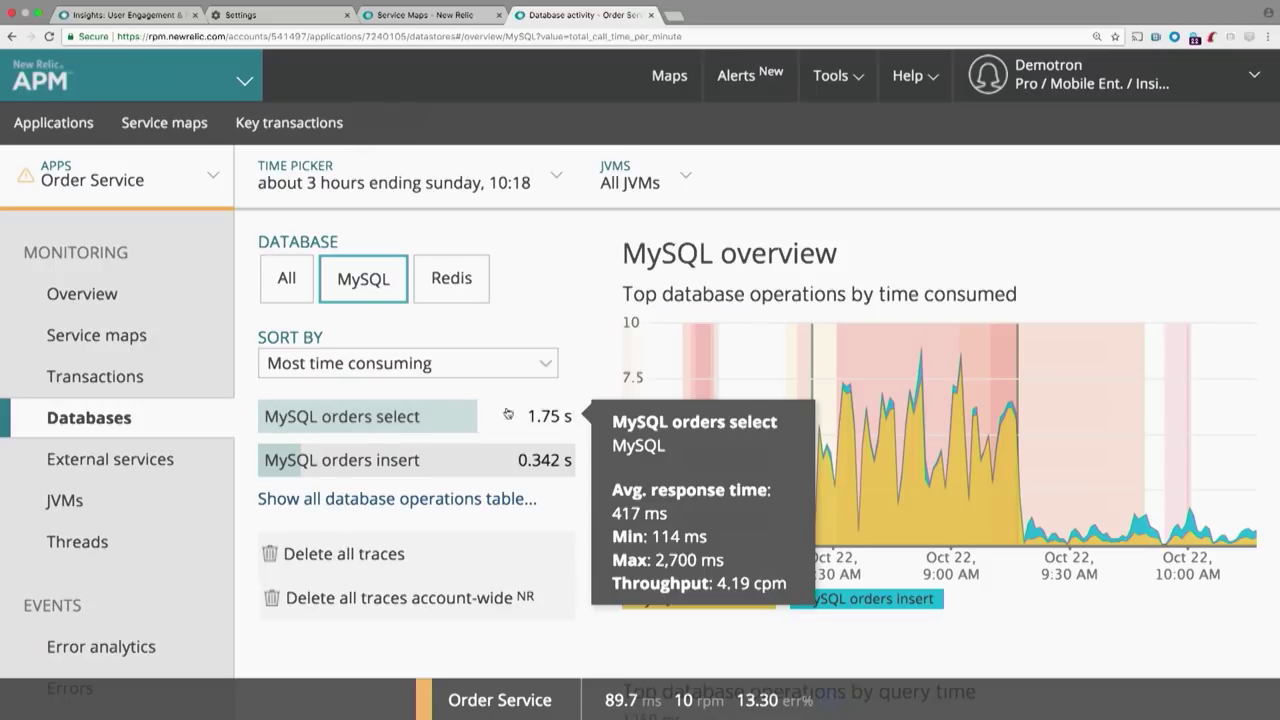
click(476, 423)
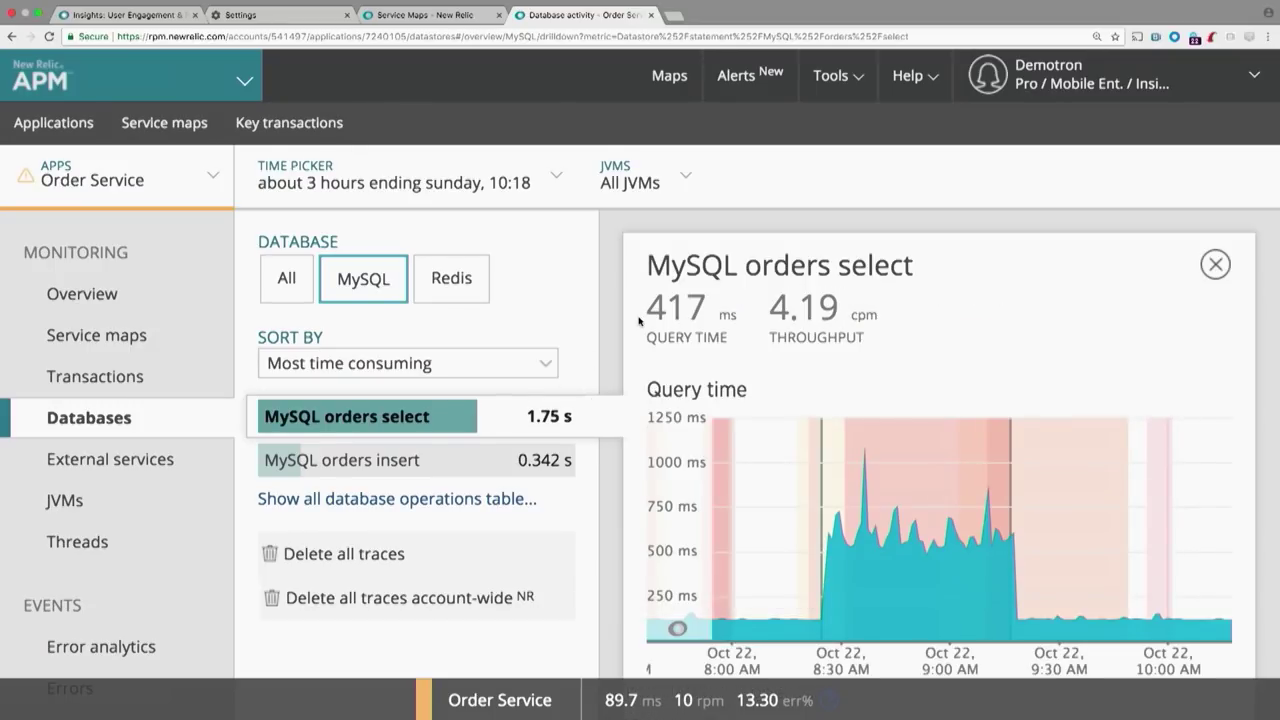
scroll(638, 320, down, 5)
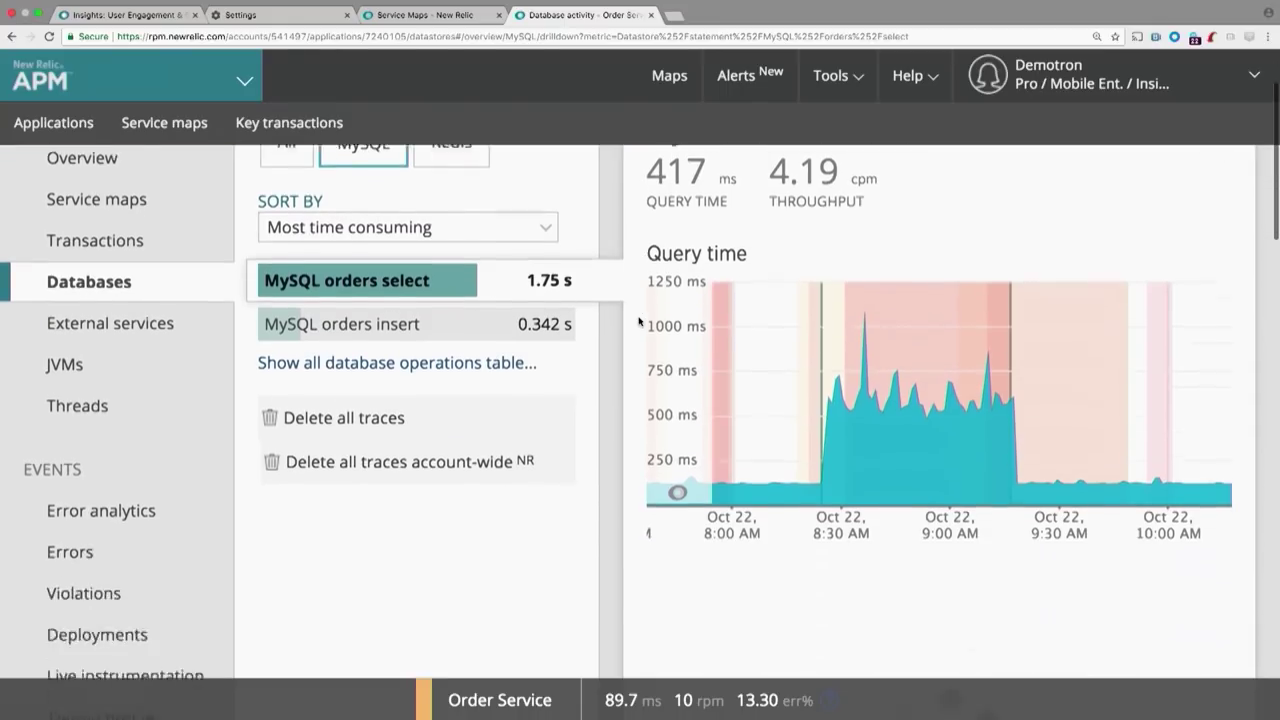
scroll(638, 320, down, 3)
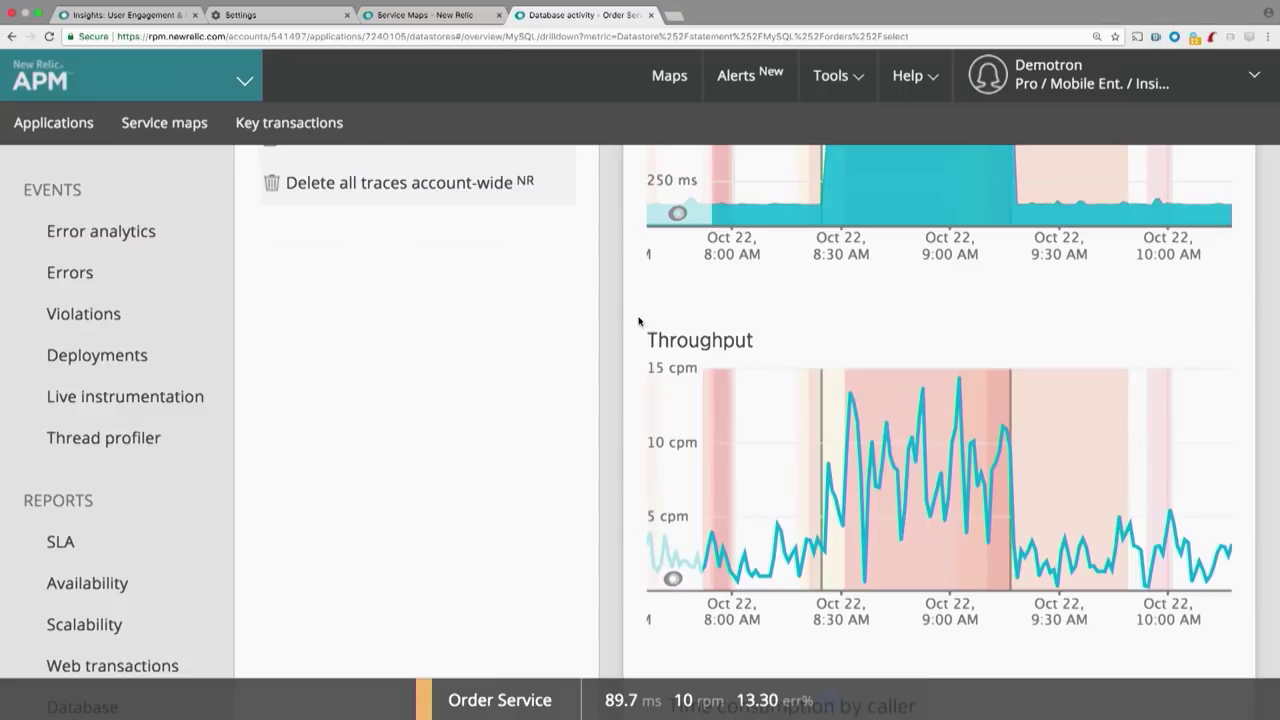
scroll(638, 320, down, 2)
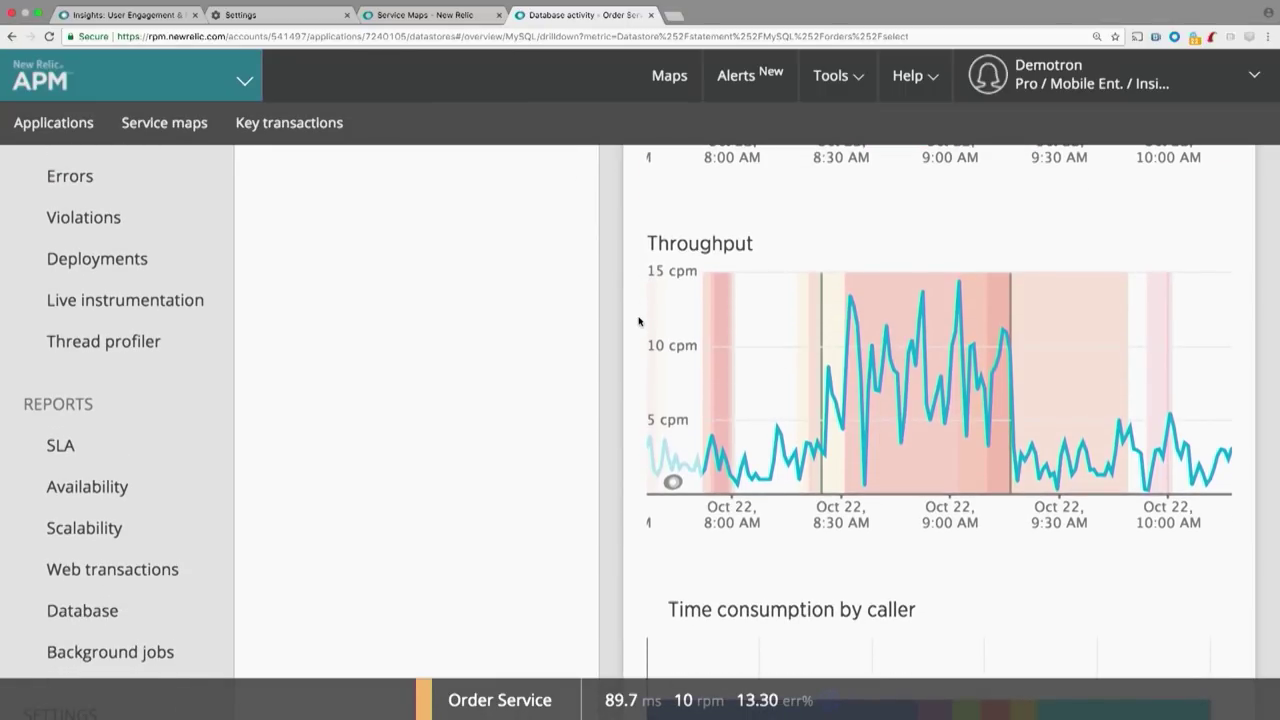
scroll(638, 320, down, 8)
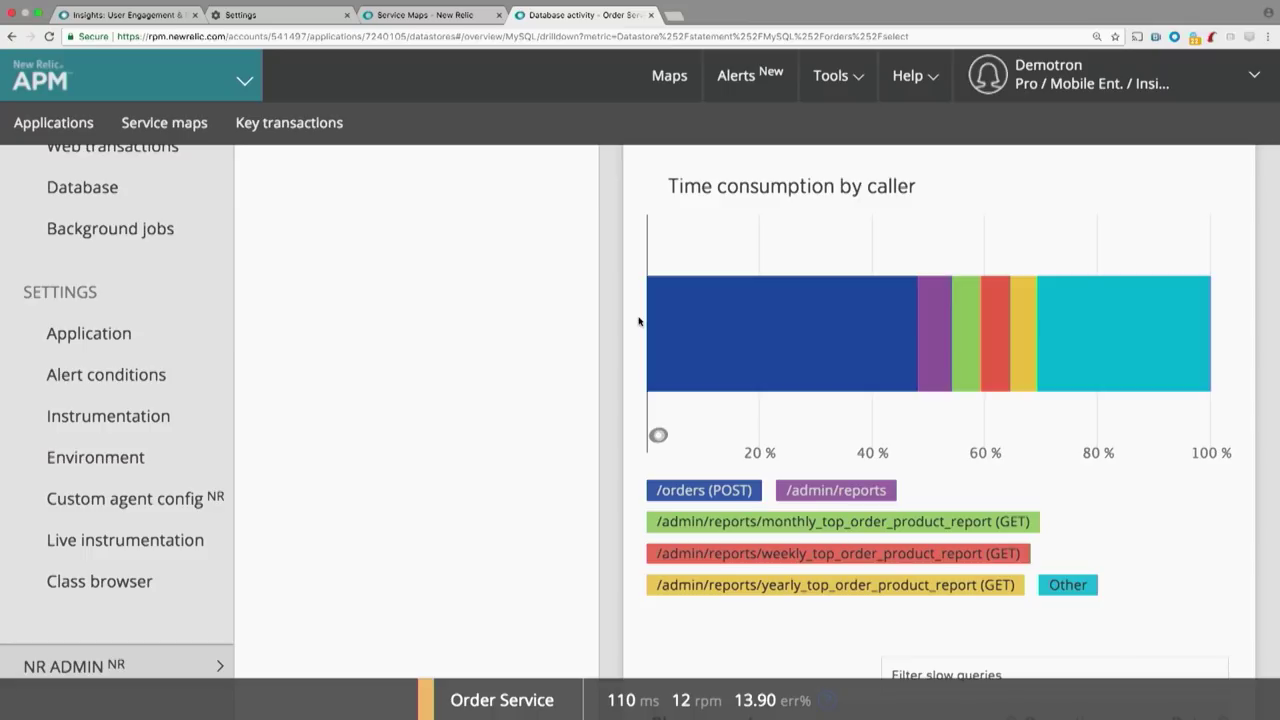
Step: Scroll through the Databases page, then return to the Order Service overview via the sidebar
mouse_move(692, 266)
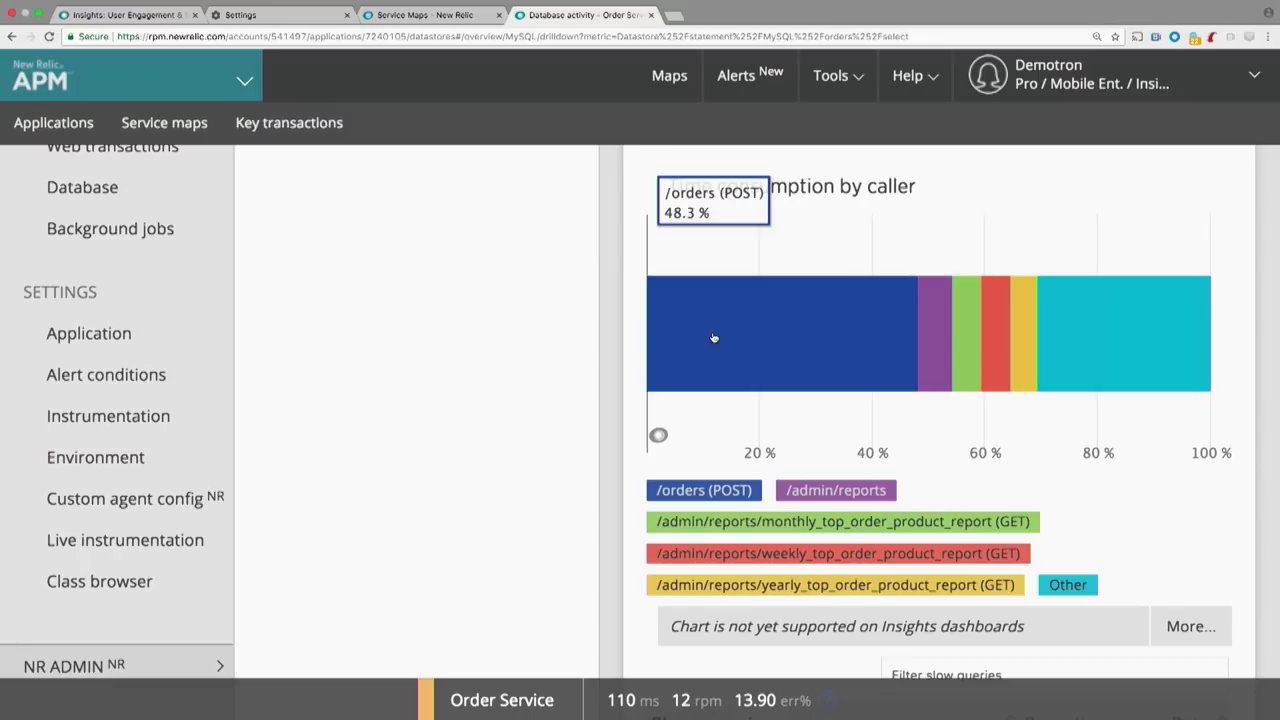
scroll(640, 333, down, 5)
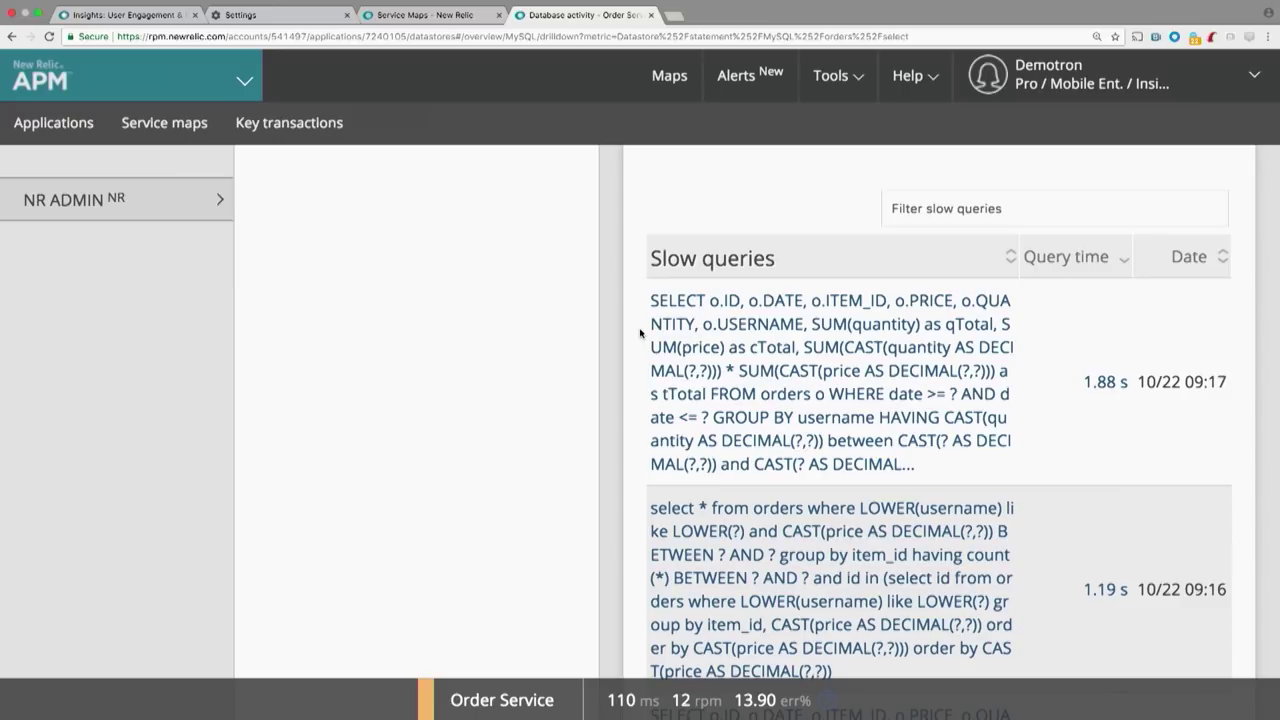
scroll(743, 340, down, 3)
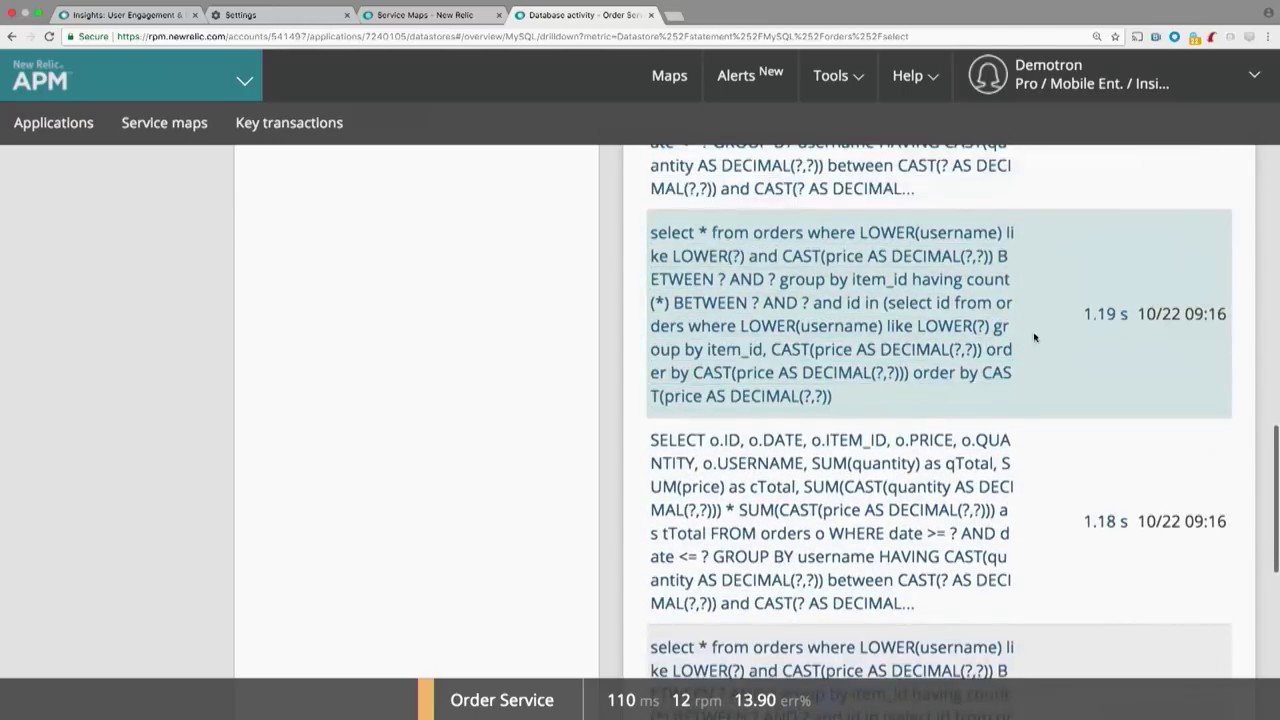
scroll(1034, 337, up, 2)
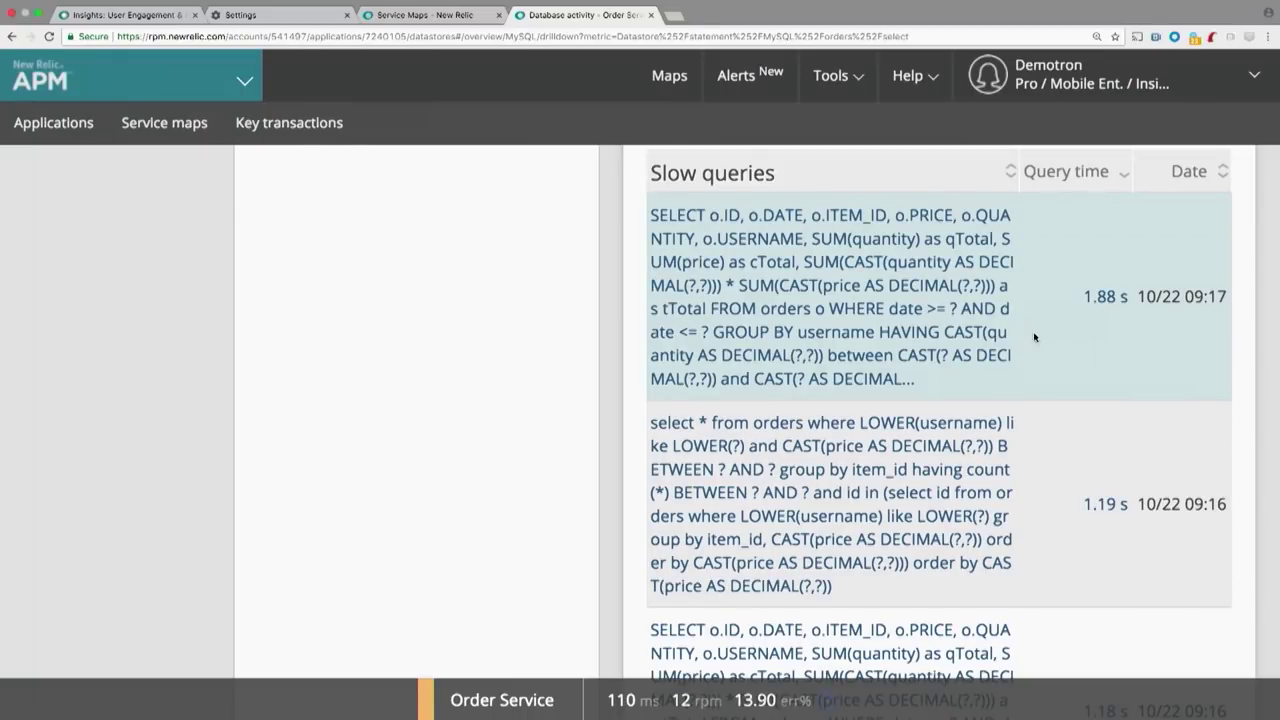
scroll(1034, 337, up, 8)
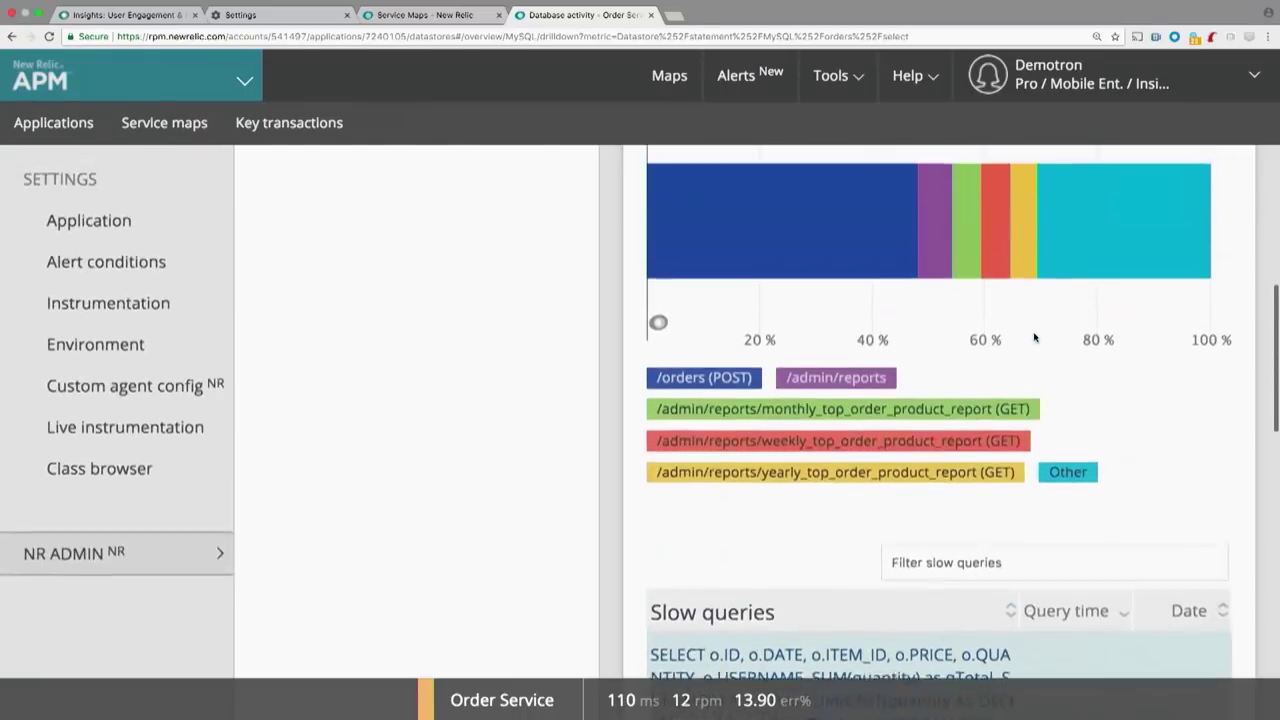
scroll(1034, 337, up, 5)
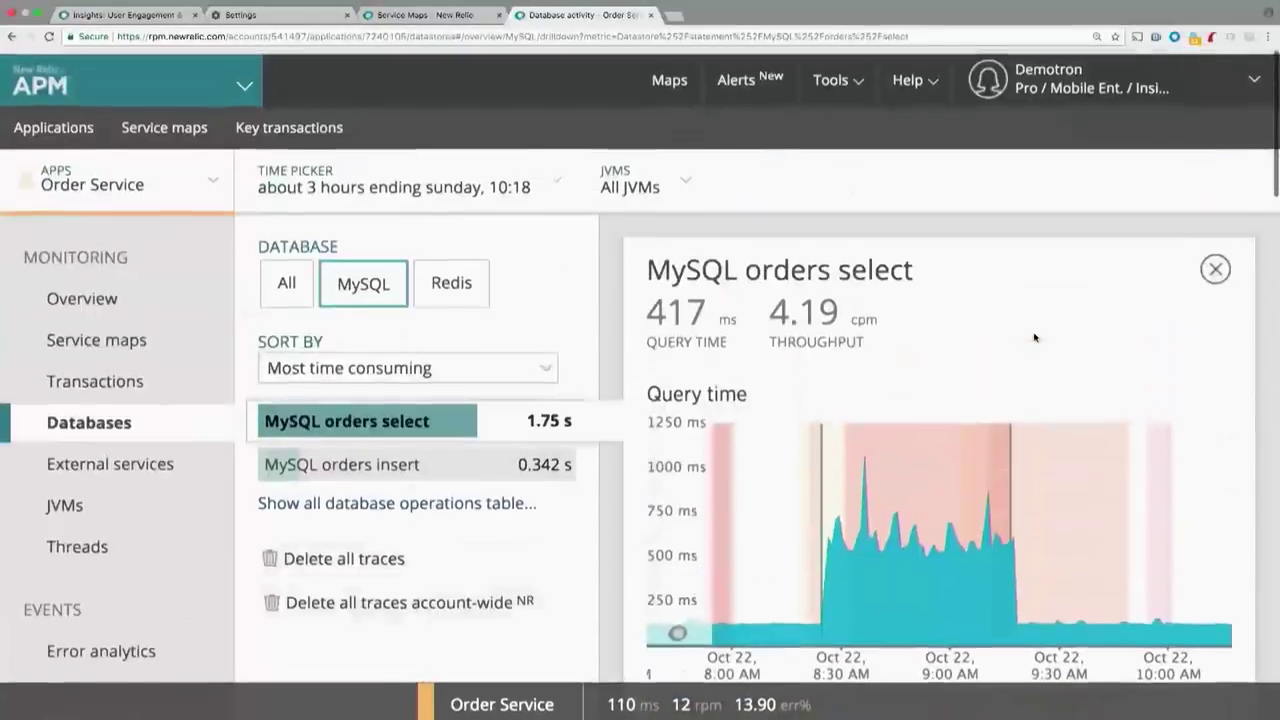
click(150, 297)
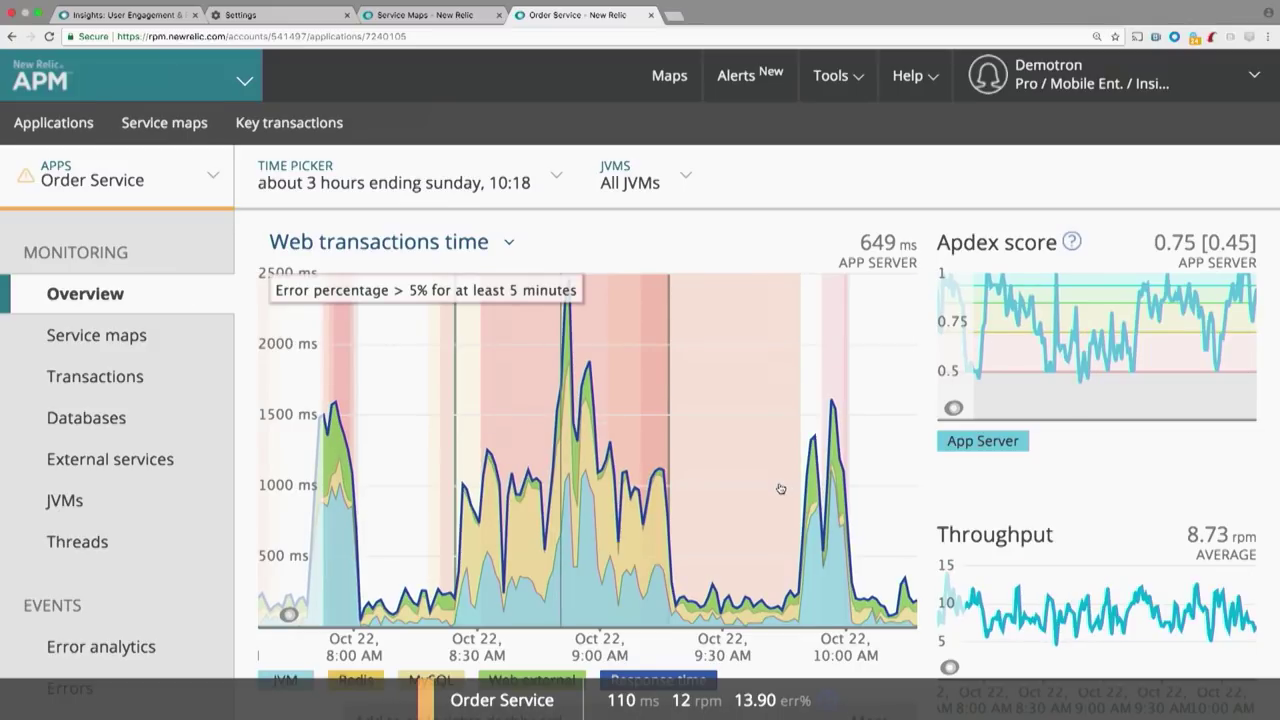
Step: Drag across the response-time spikes to zoom to 23 minutes ending Sunday 10:06
drag(780, 488, 875, 489)
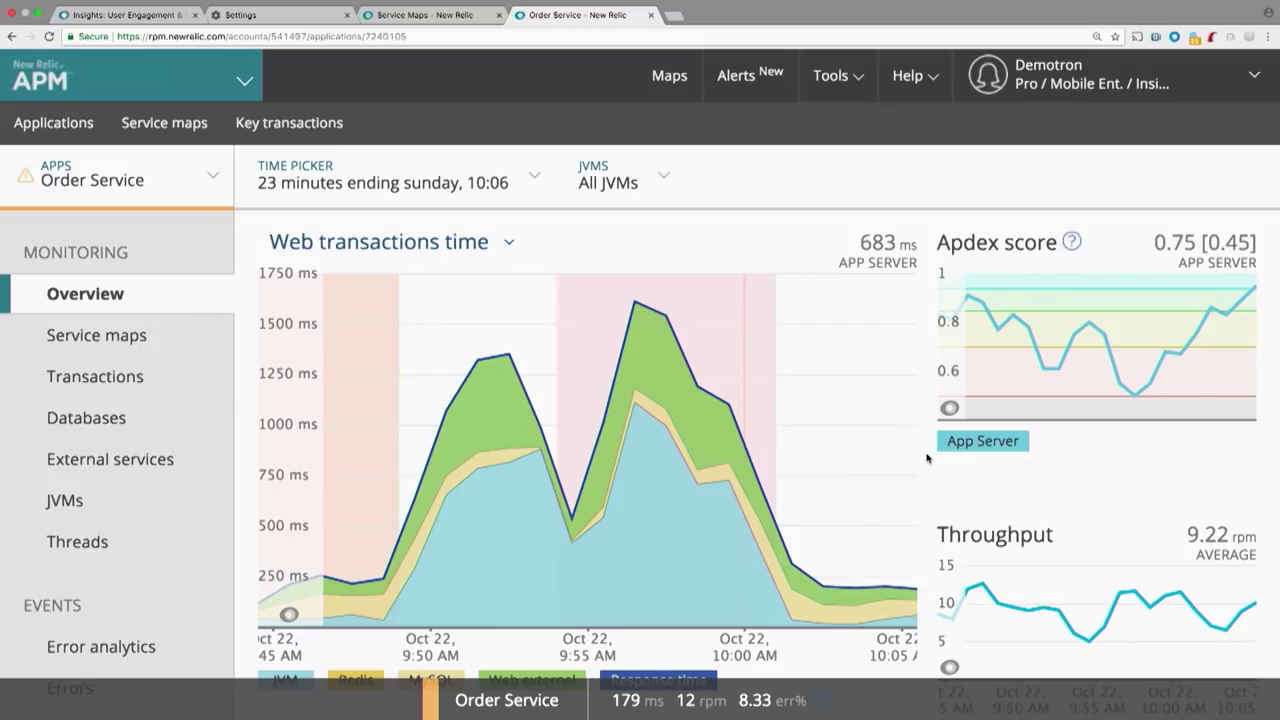
Step: Expand Inventory Service in web external services, show /process-order (POST) details, and open it in a new tab
click(487, 411)
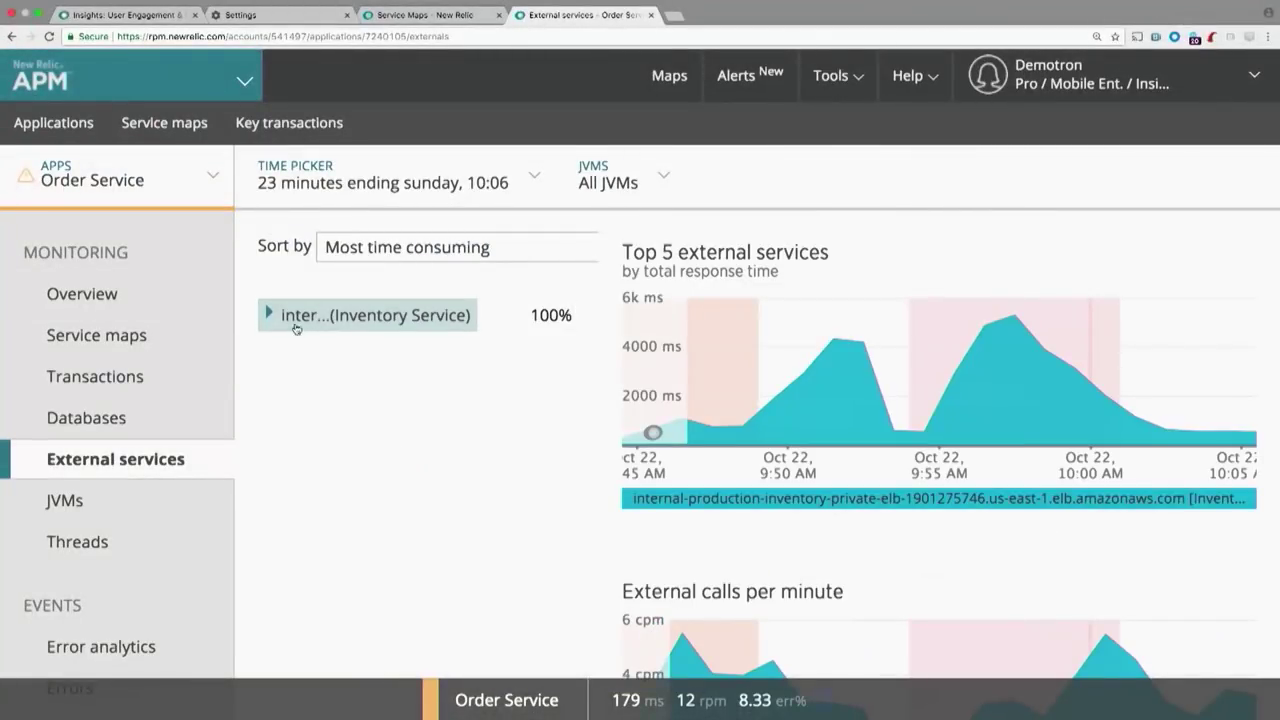
click(268, 315)
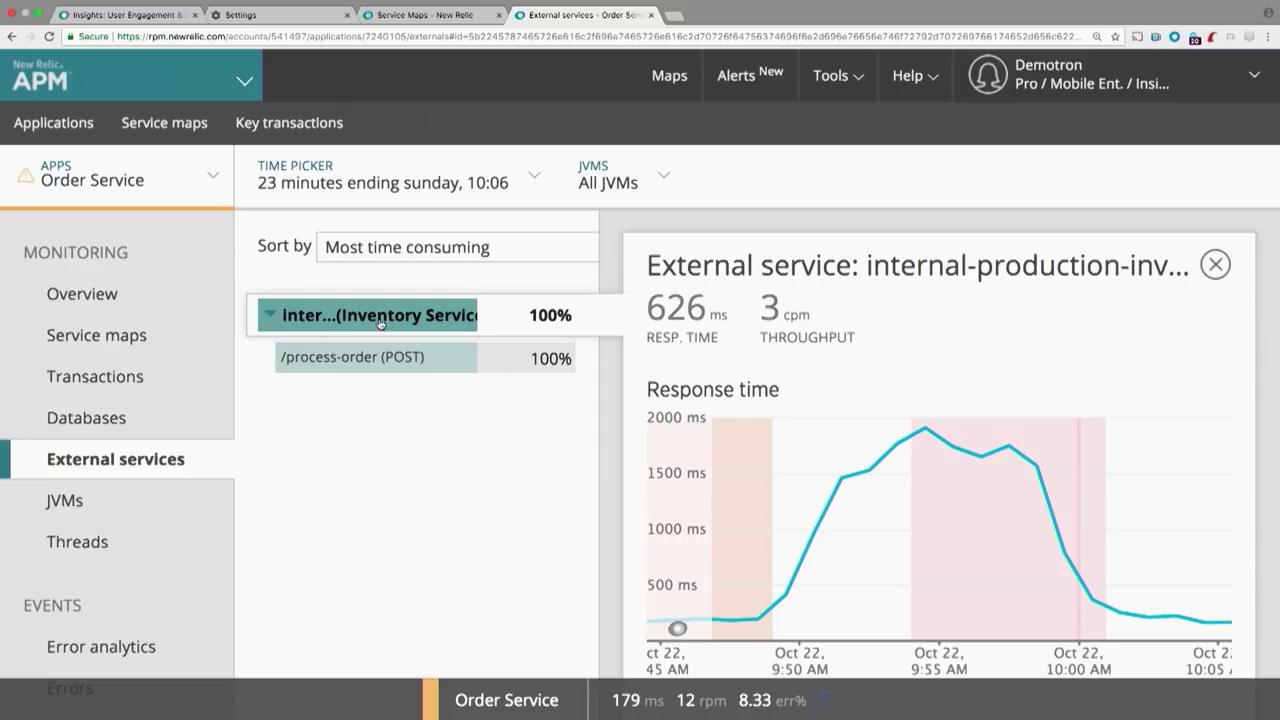
mouse_move(368, 356)
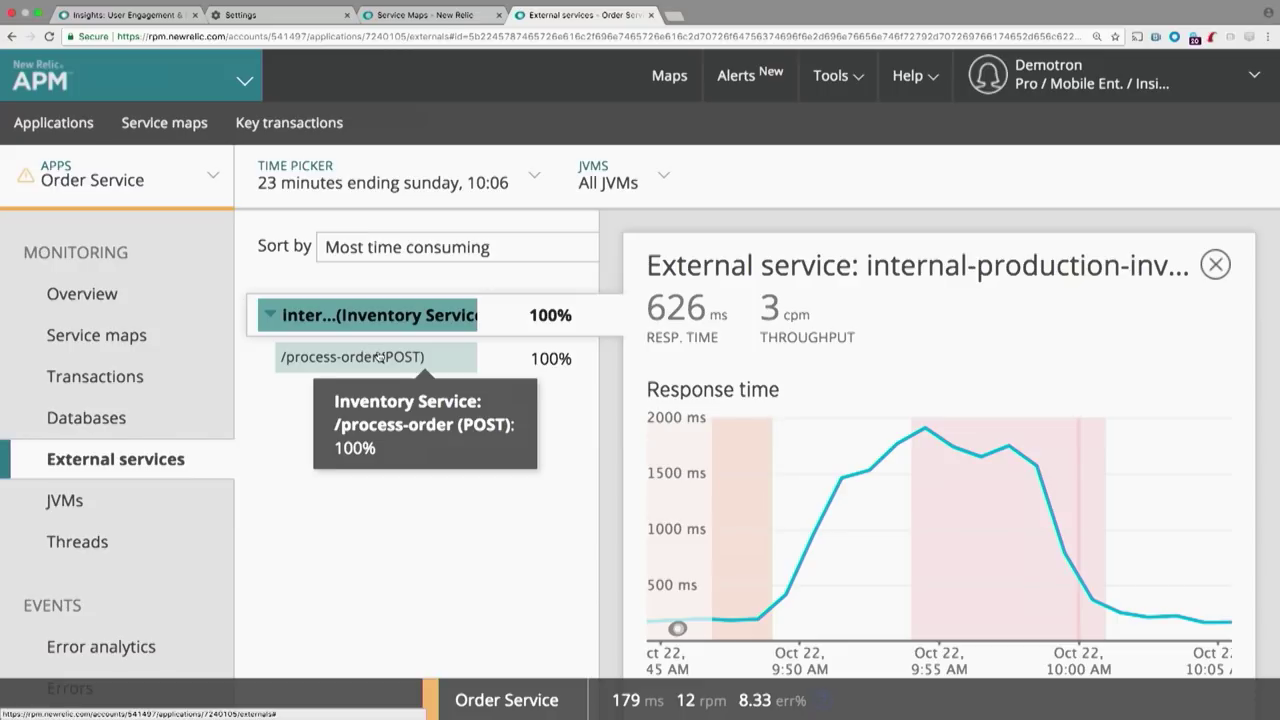
click(379, 356)
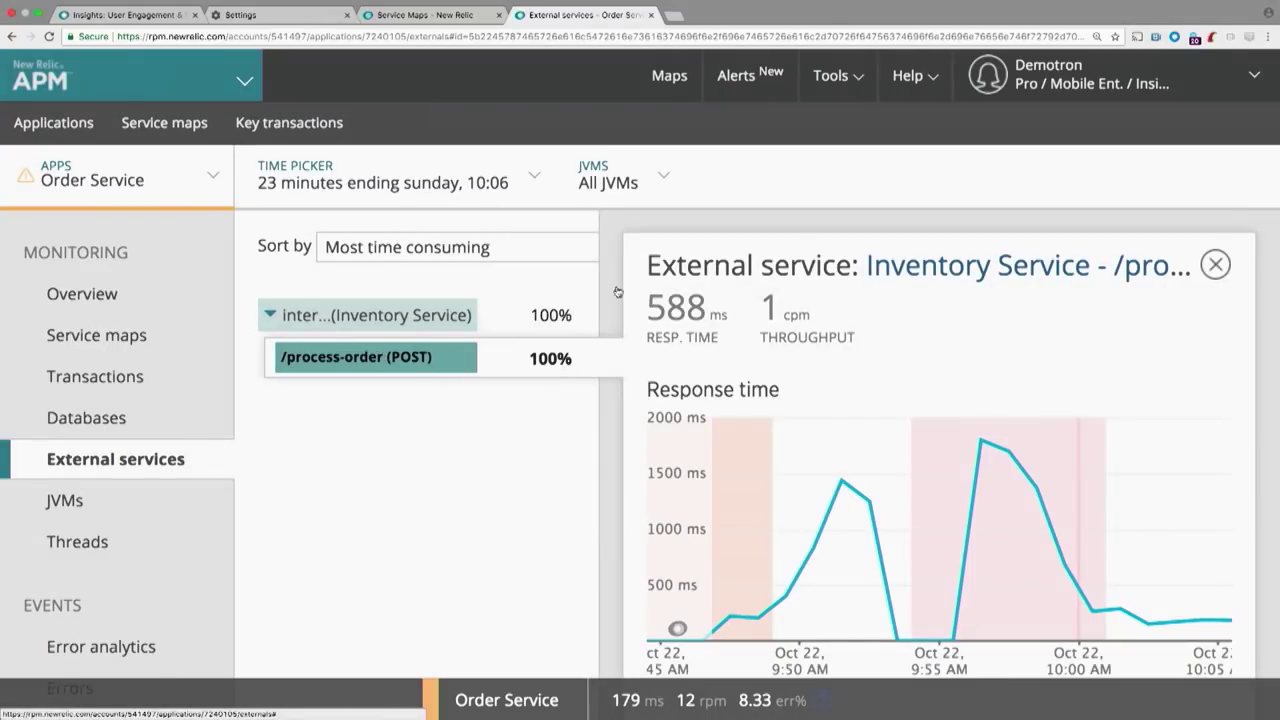
super+click(933, 279)
Step: Look over the Inventory Service transactions in the new tab
click(745, 16)
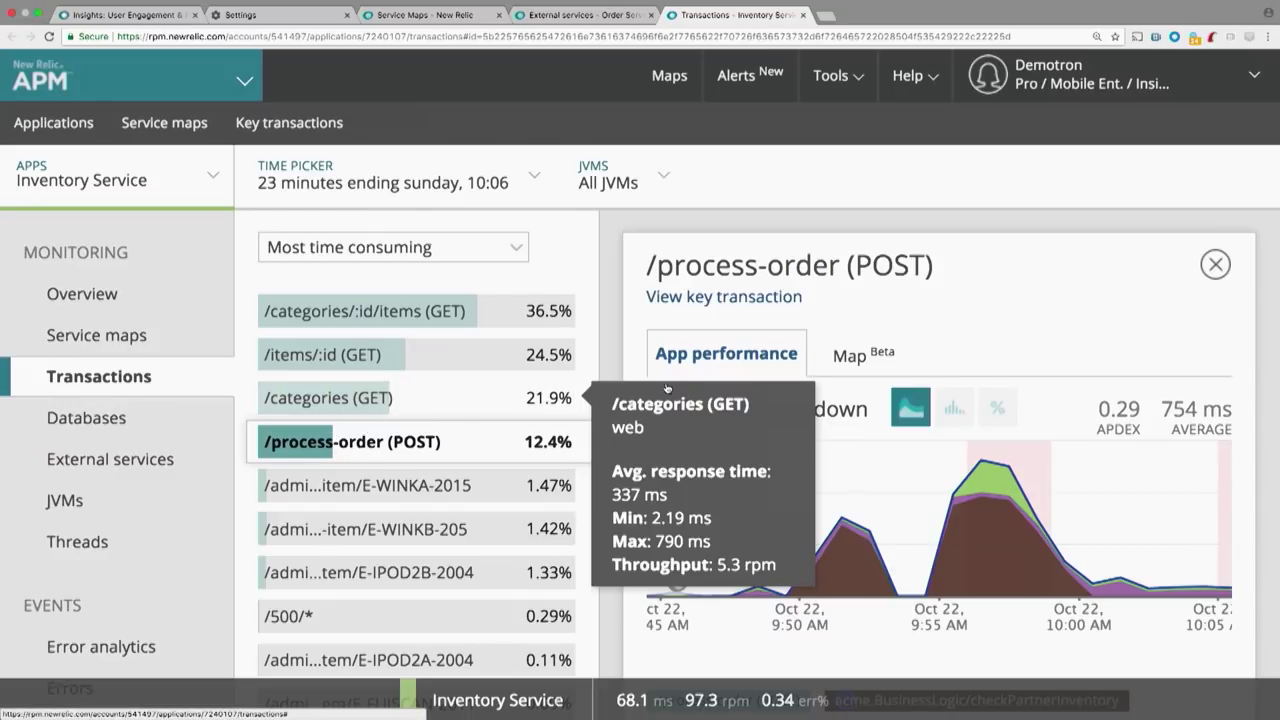
scroll(846, 320, down, 5)
scroll(846, 320, up, 5)
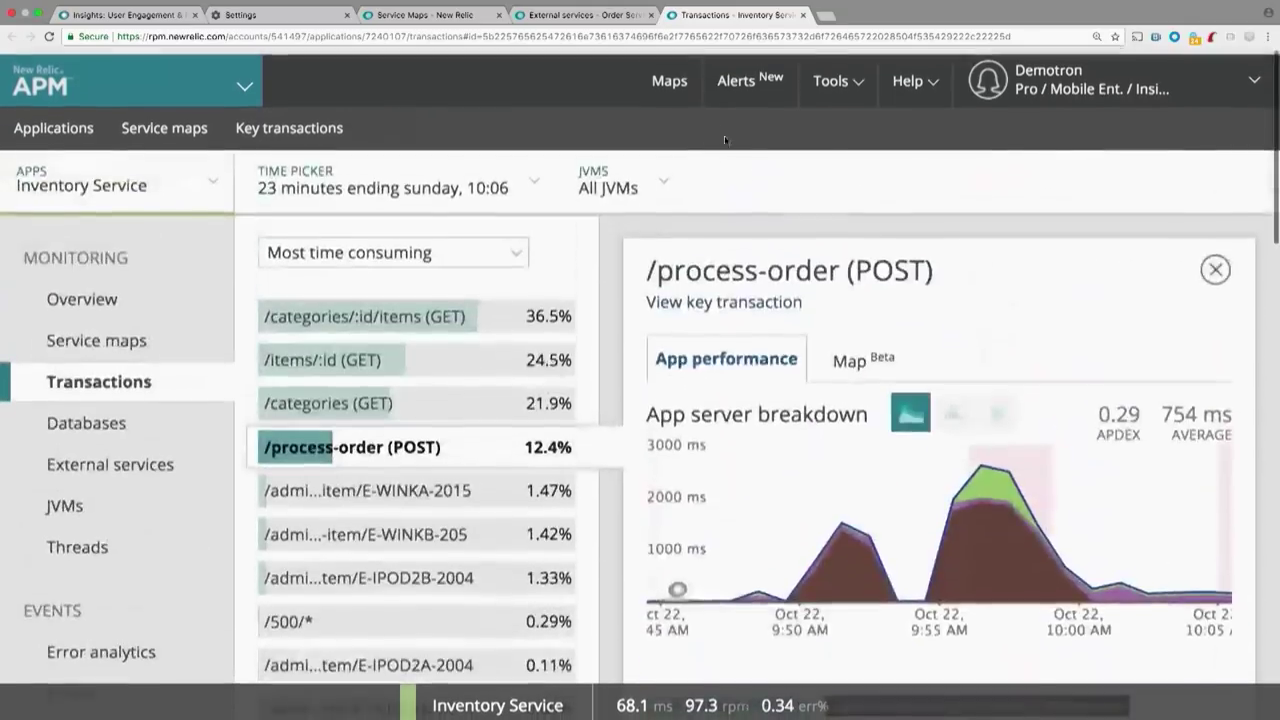
Step: Go back to Order Service external services and open its Transactions page
click(567, 18)
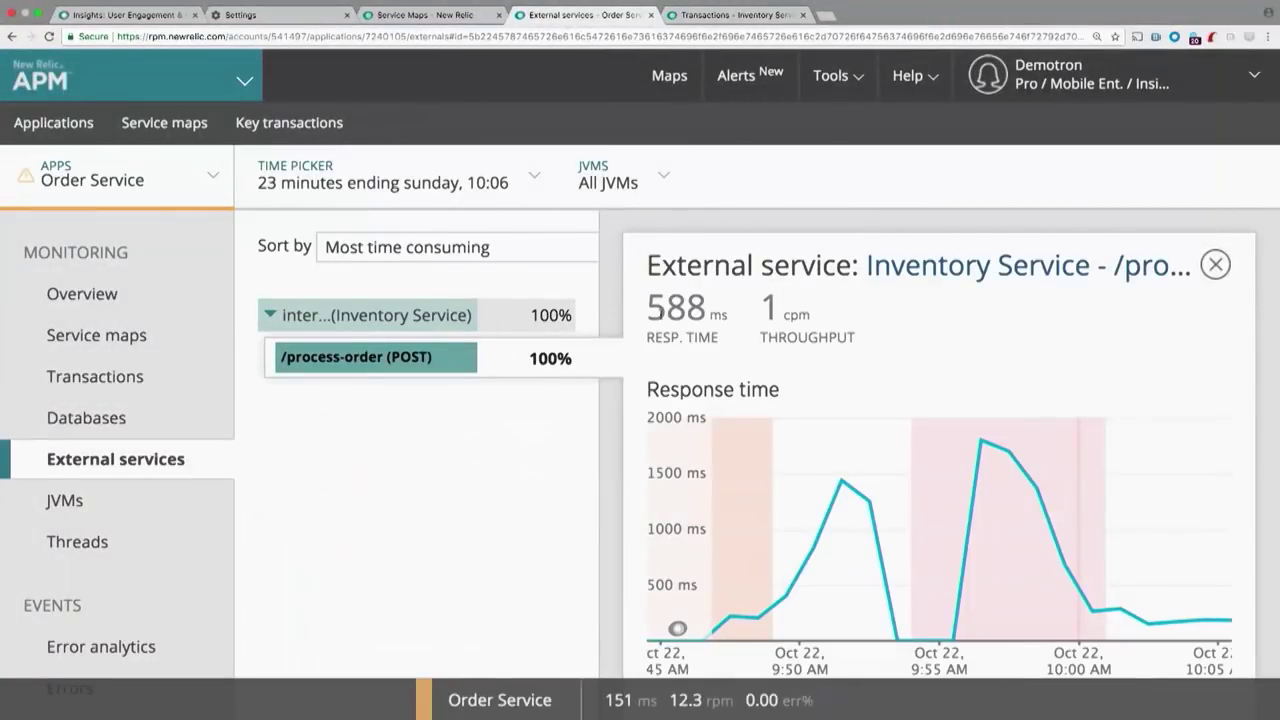
scroll(607, 317, down, 1)
scroll(607, 317, down, 10)
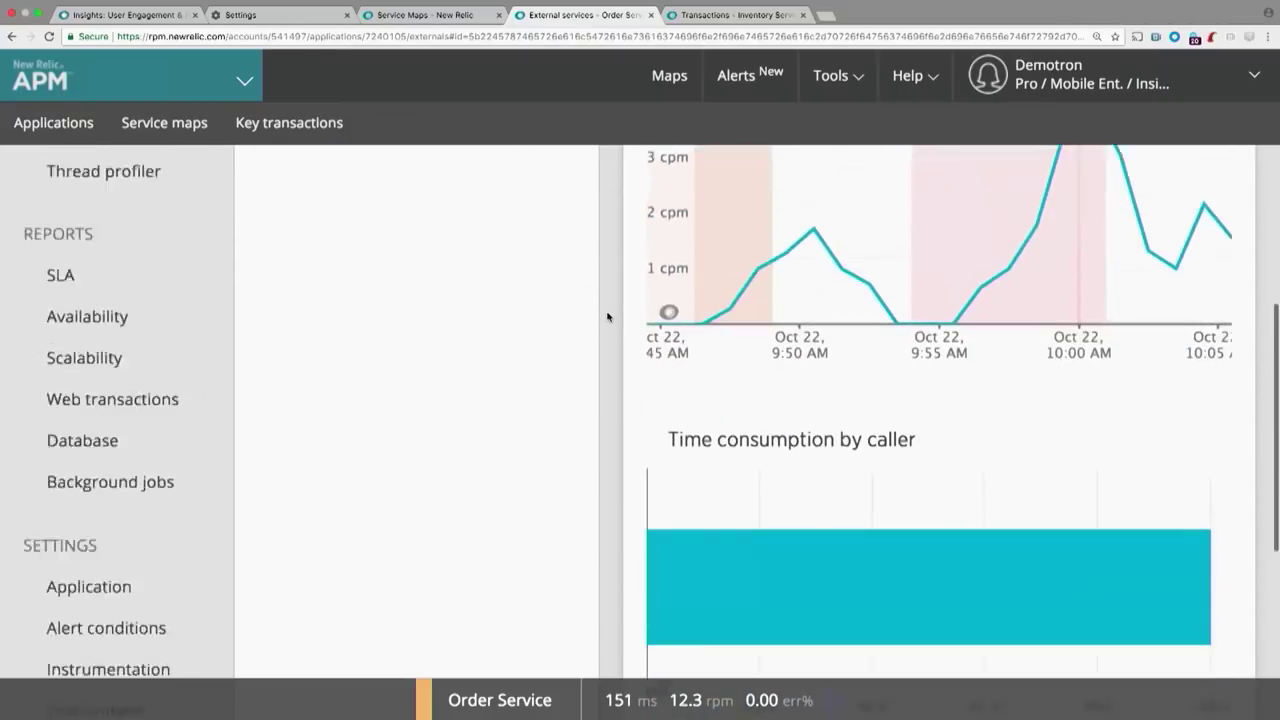
scroll(607, 317, up, 10)
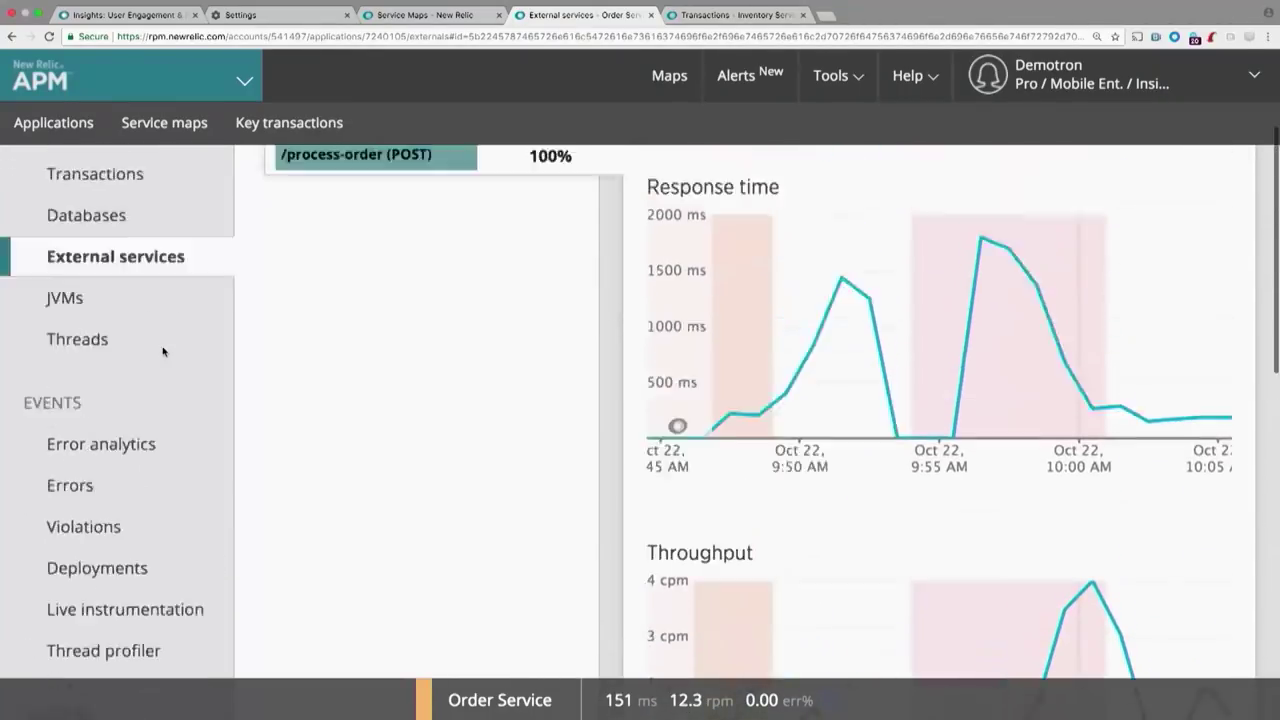
click(130, 378)
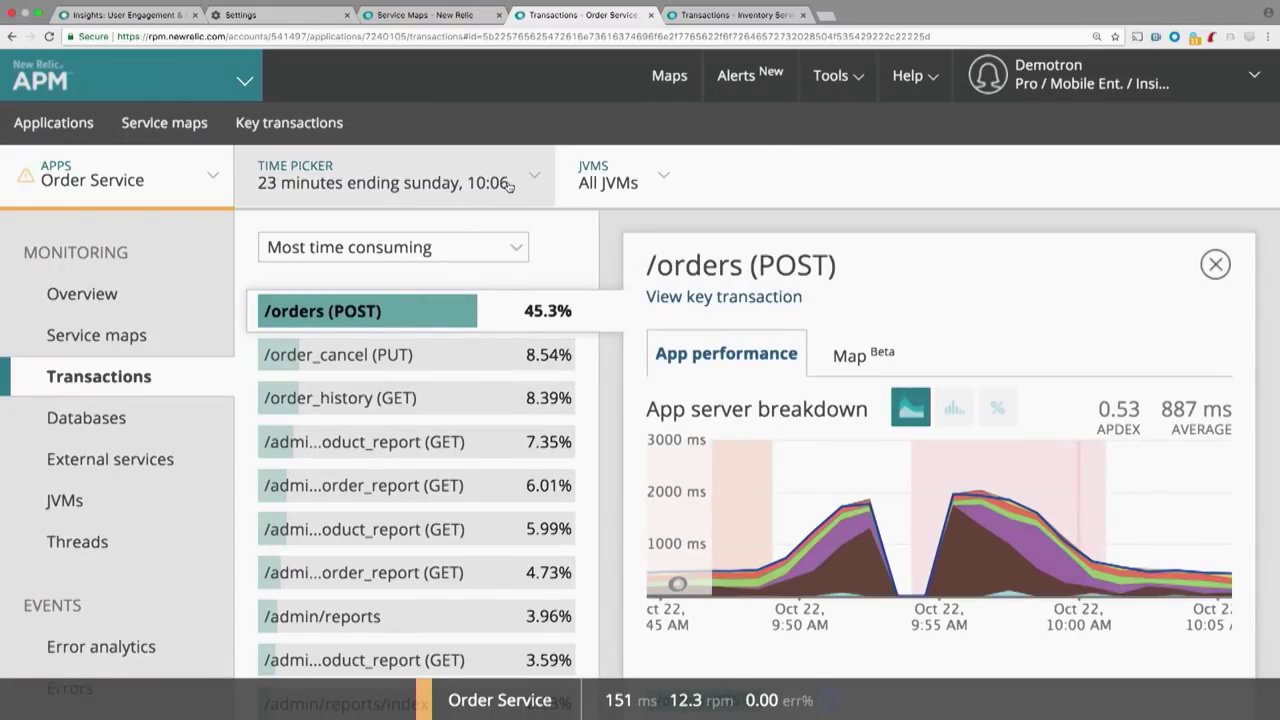
Step: Set the transactions time range to the last 12 hours
click(383, 180)
click(333, 245)
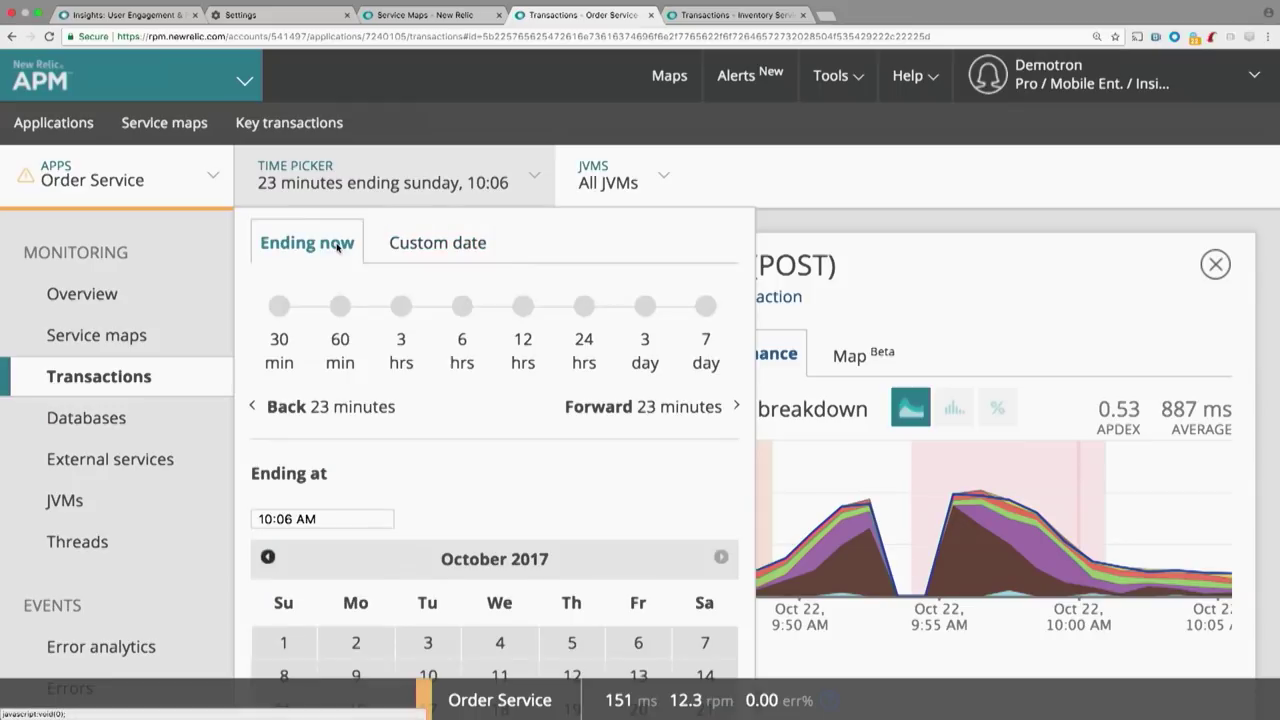
click(521, 307)
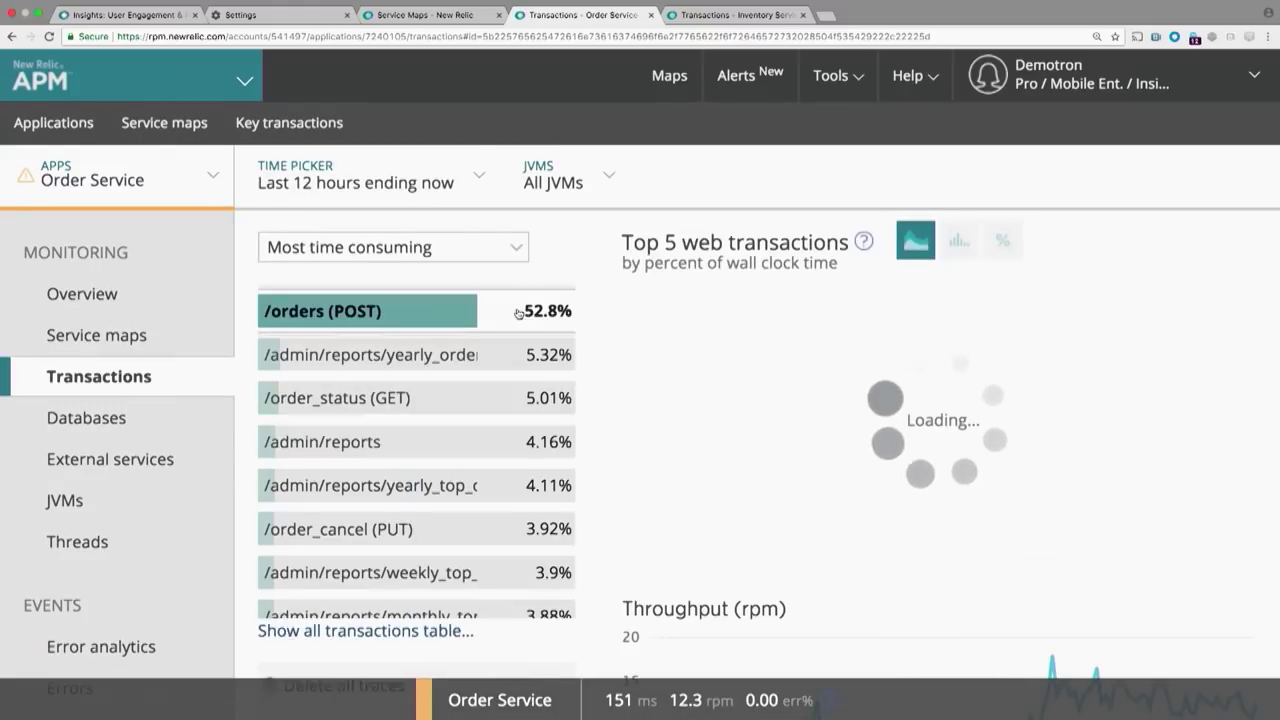
Step: Open /orders (POST) details and zoom out to review its breakdown and throughput charts
click(518, 314)
key(ctrl+minus)
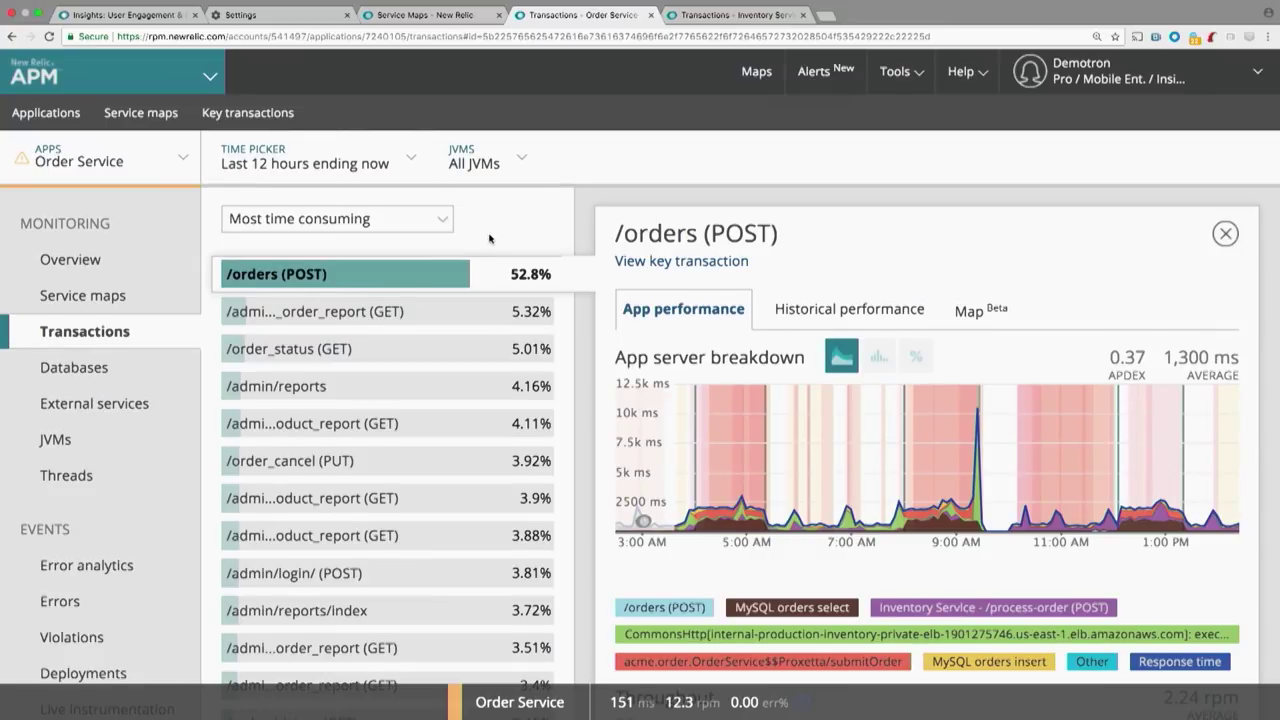
scroll(490, 238, down, 1)
scroll(490, 238, down, 1)
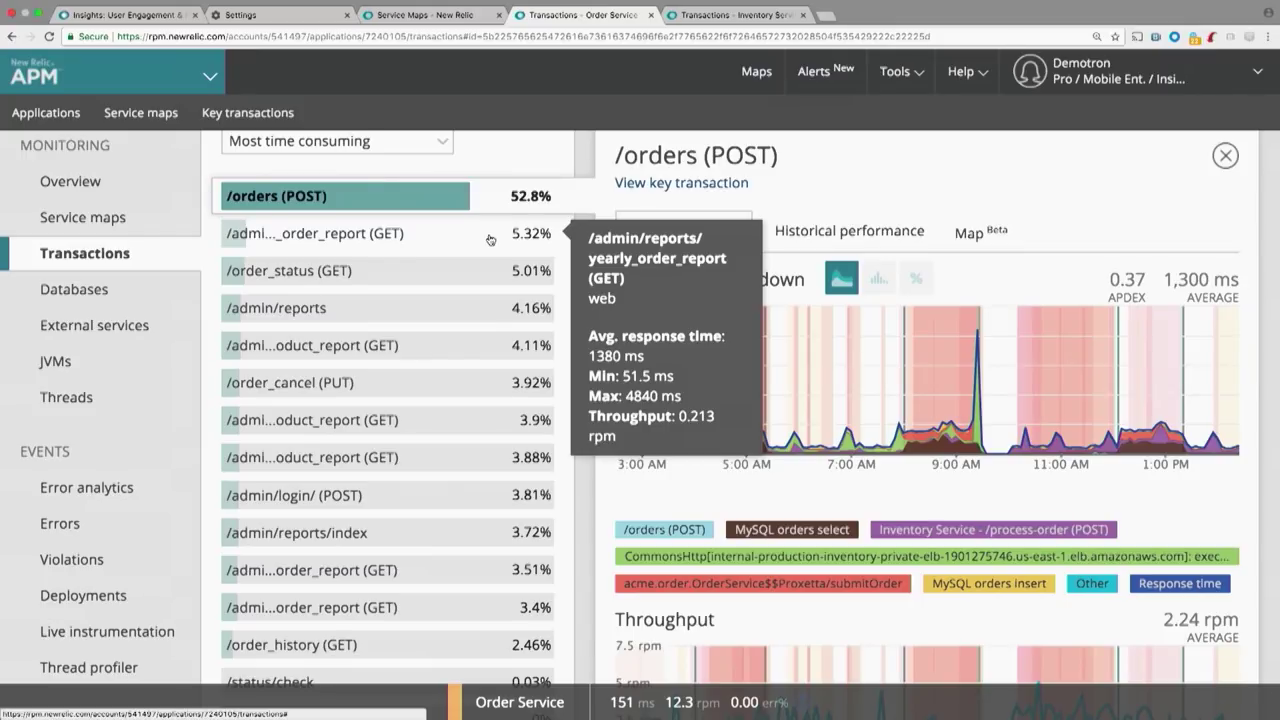
scroll(492, 190, up, 1)
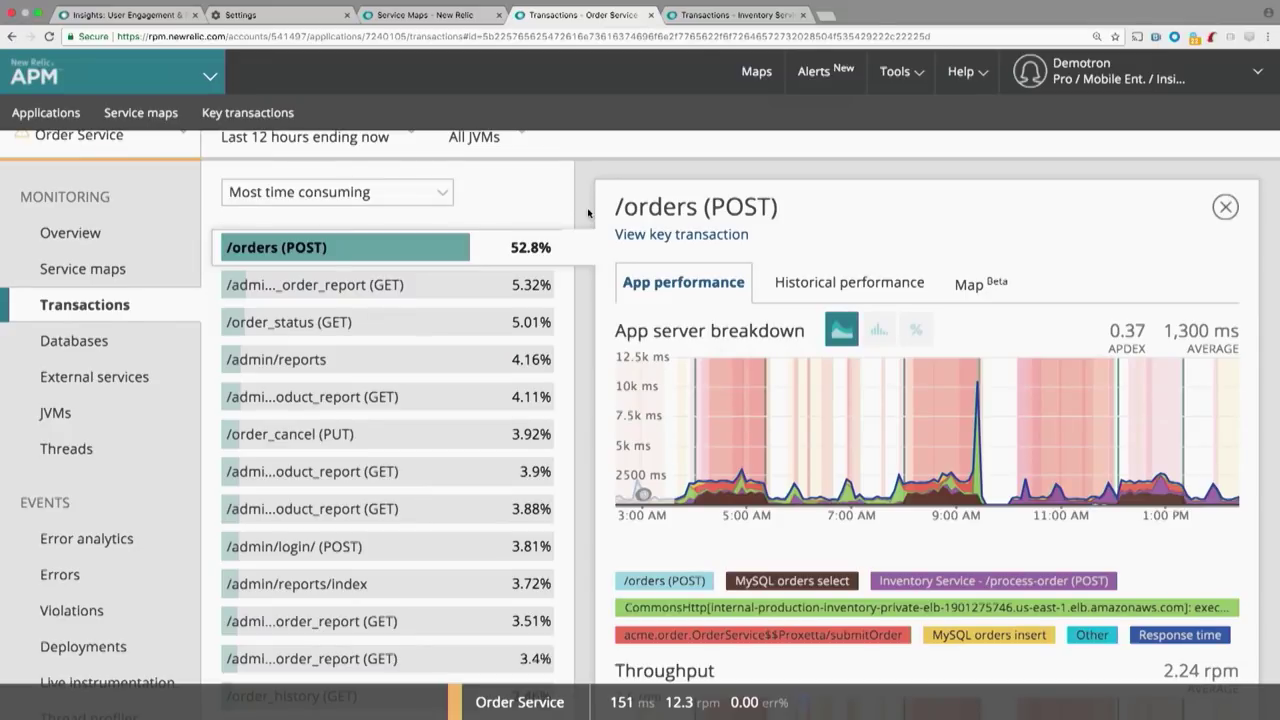
scroll(935, 300, down, 3)
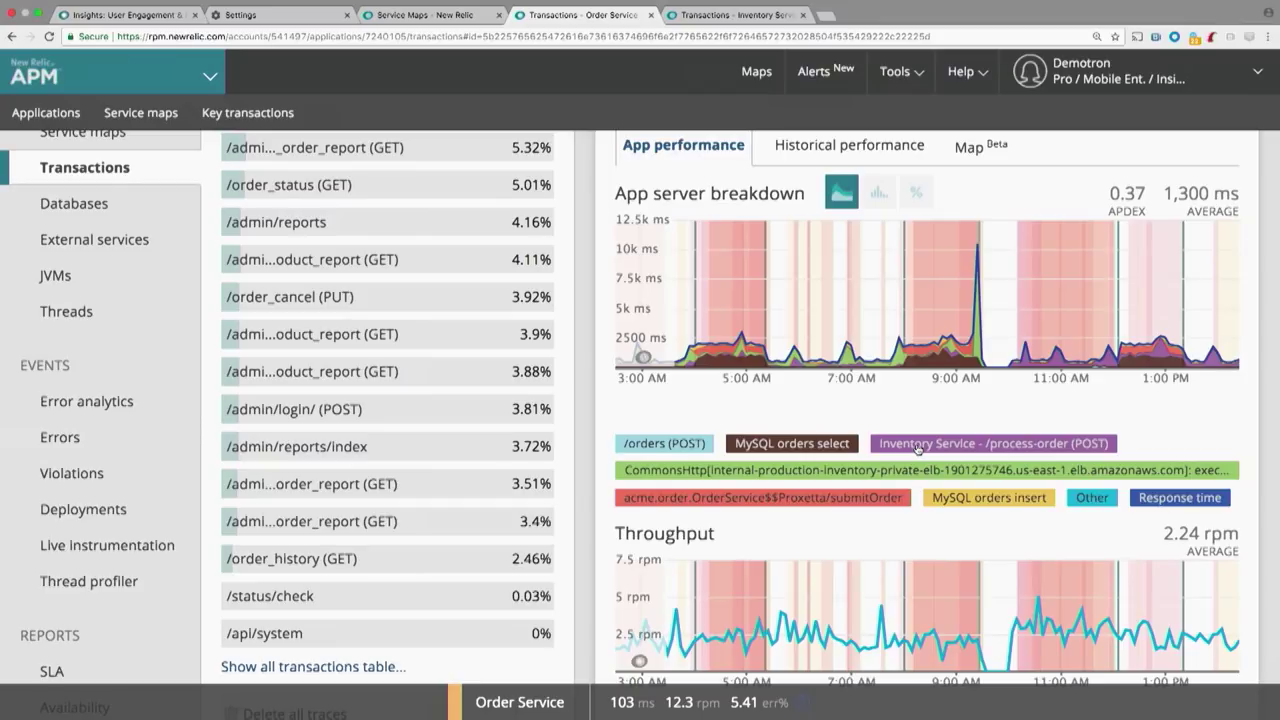
mouse_move(878, 341)
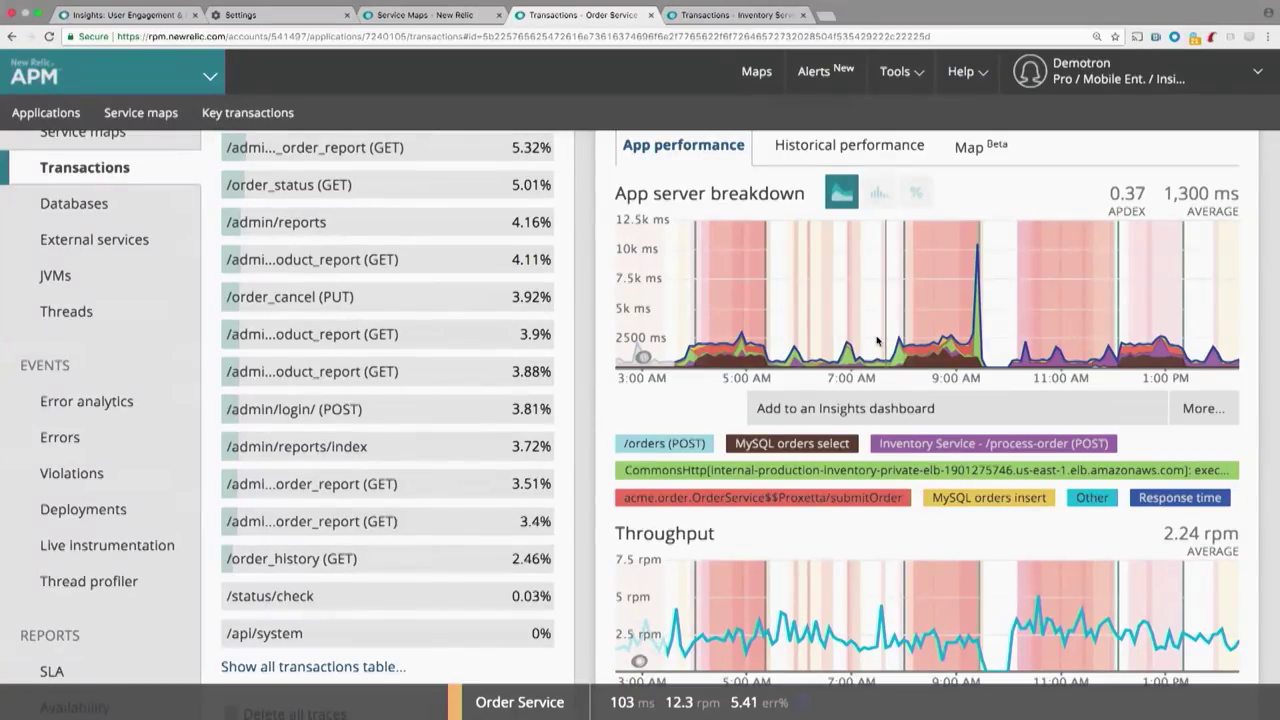
scroll(878, 341, down, 4)
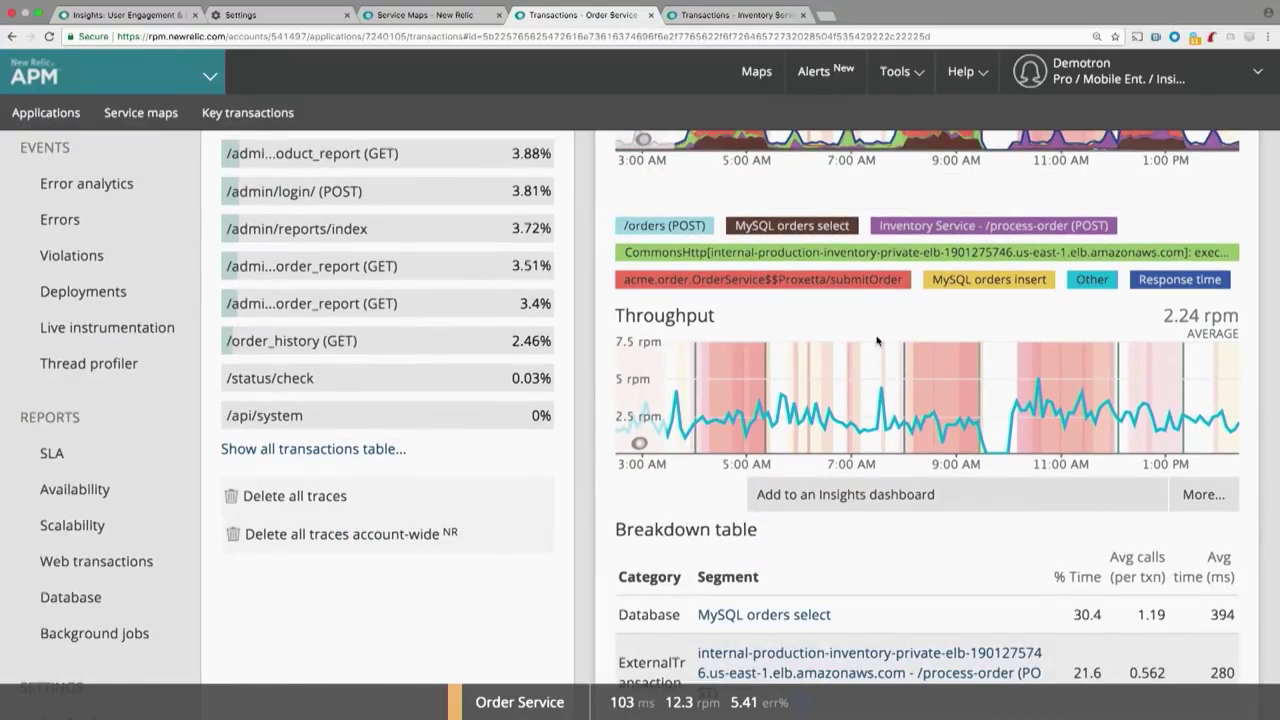
scroll(878, 341, down, 6)
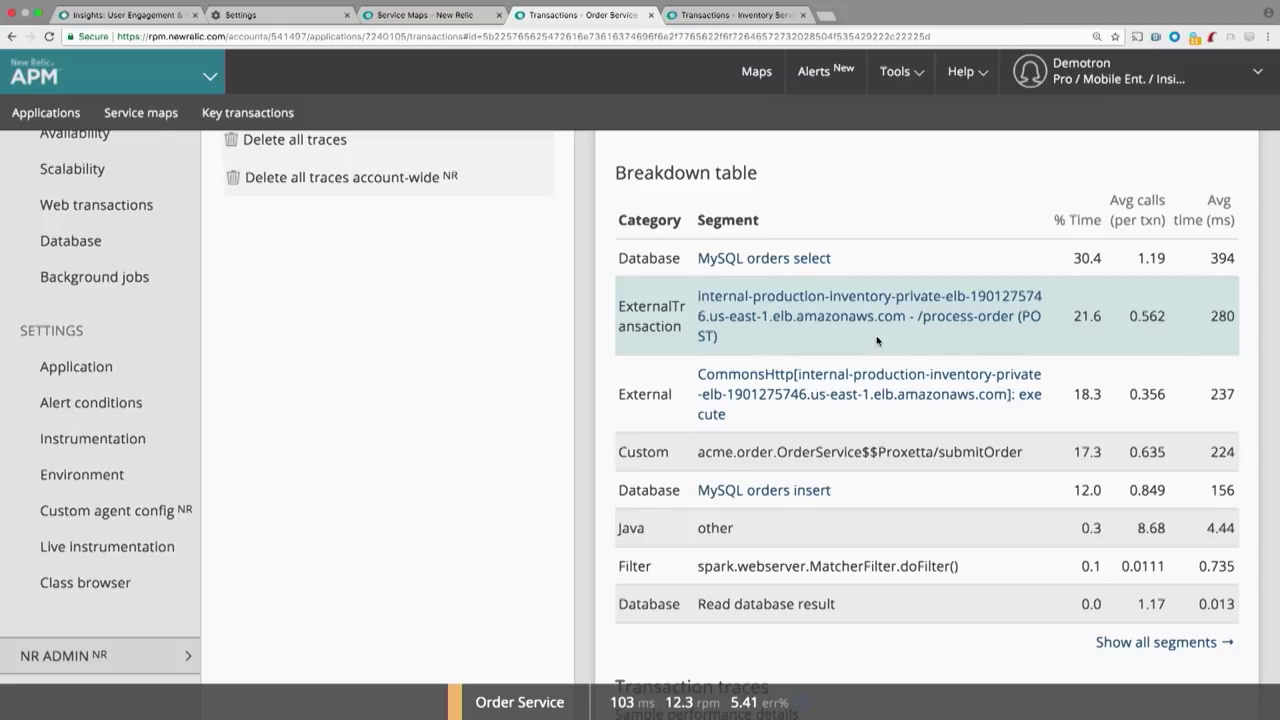
scroll(878, 341, up, 8)
scroll(879, 247, down, 3)
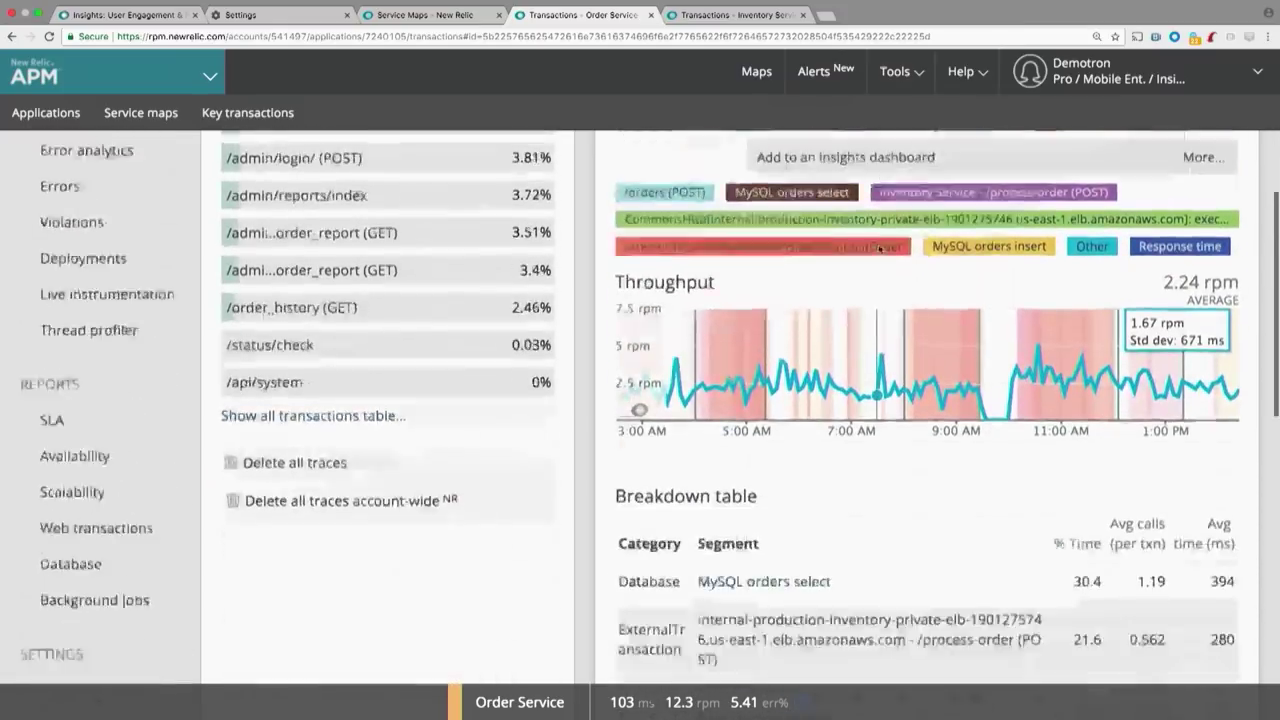
scroll(879, 247, down, 6)
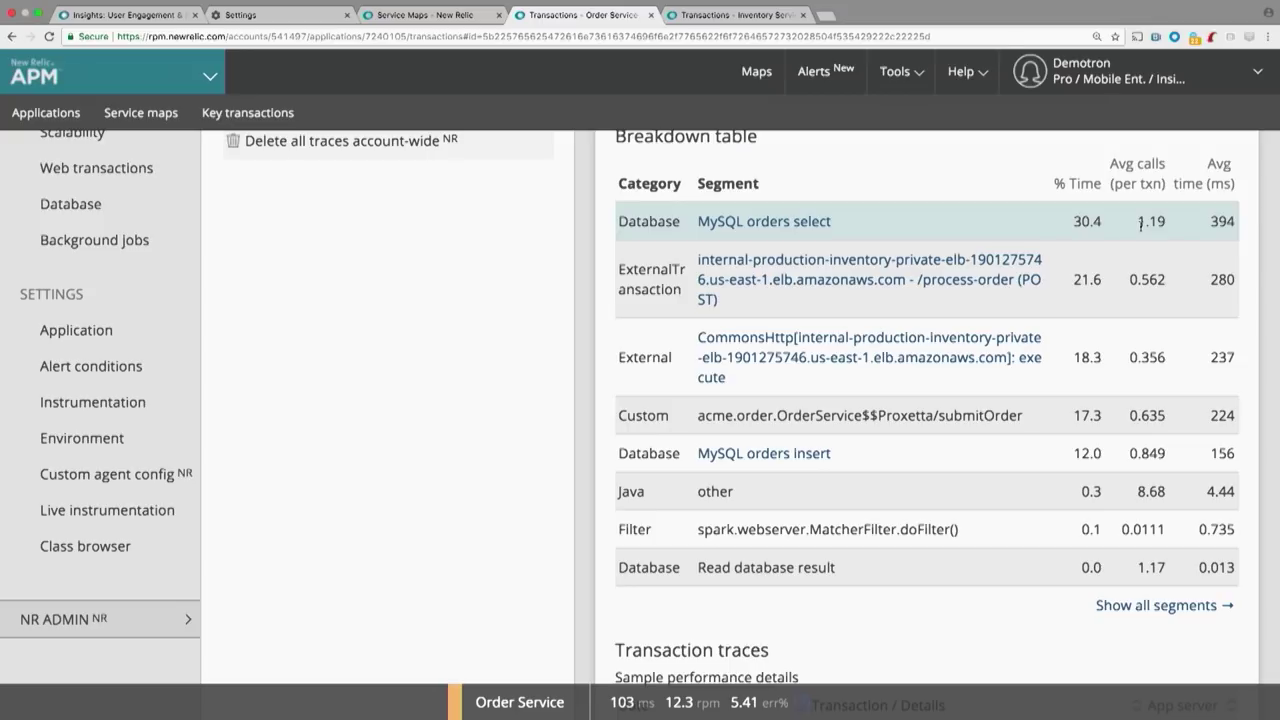
scroll(1140, 224, down, 5)
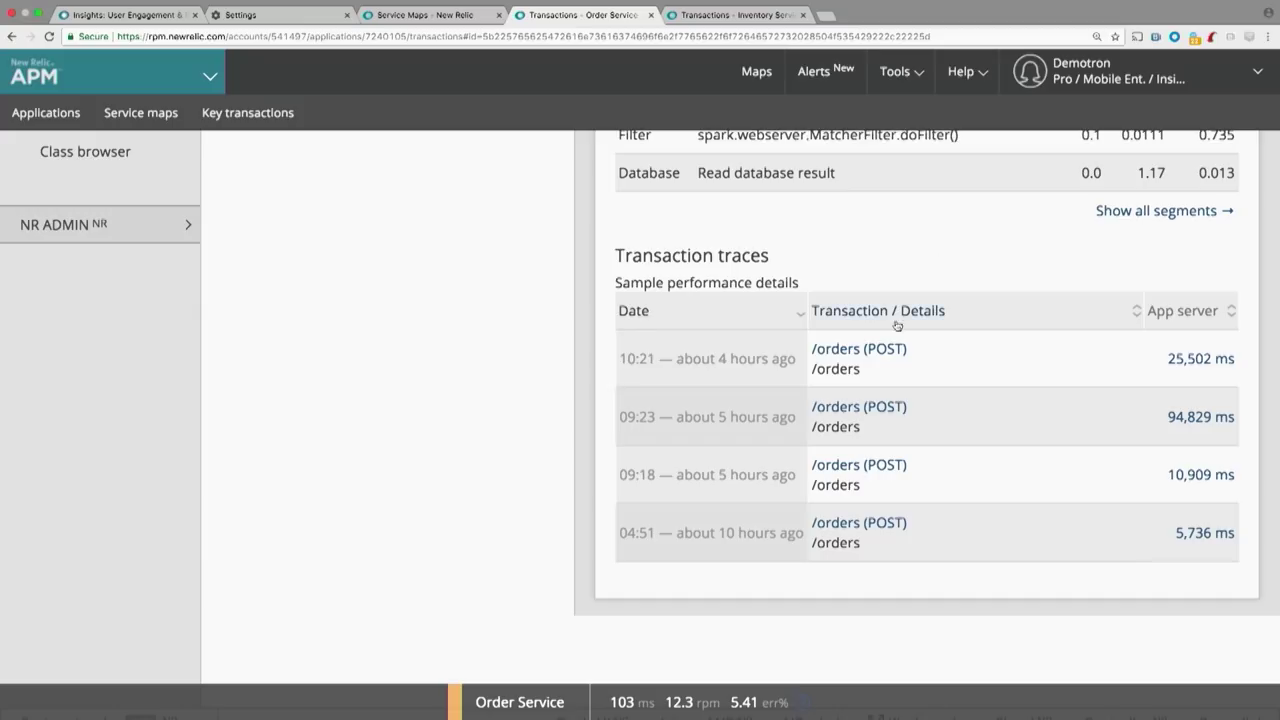
click(888, 352)
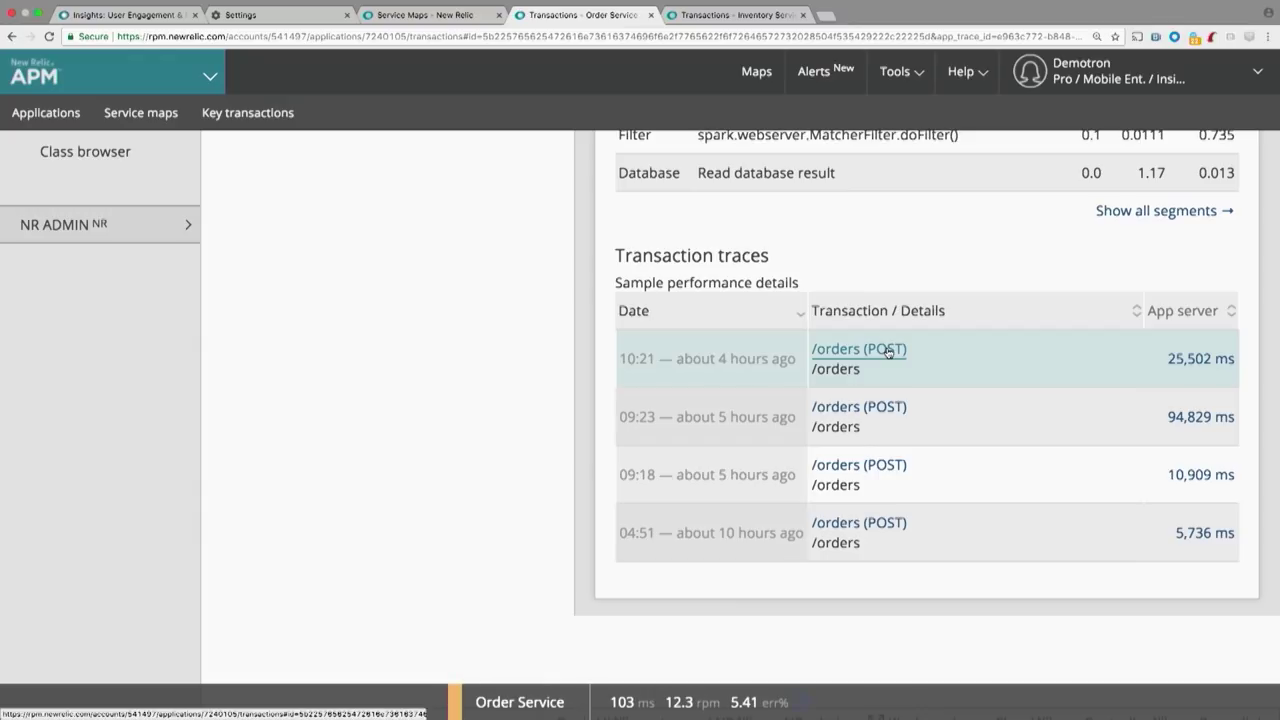
scroll(713, 309, up, 10)
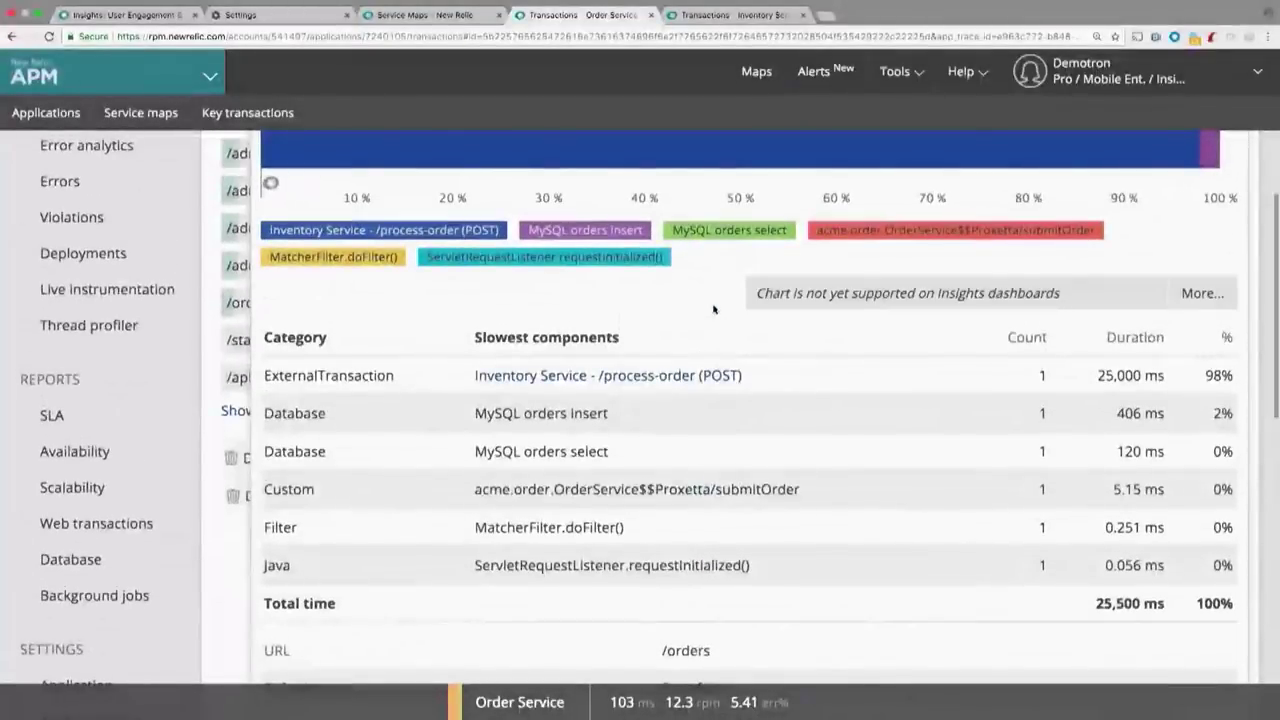
scroll(713, 309, up, 5)
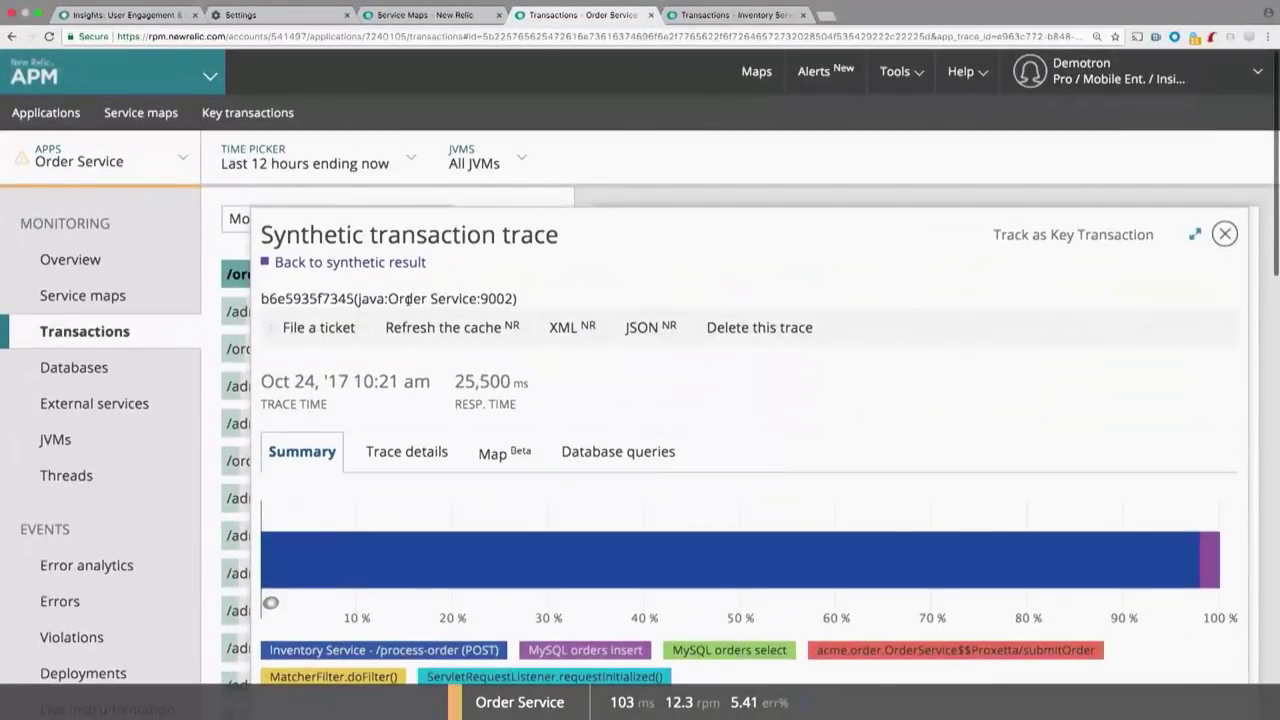
drag(417, 385, 262, 385)
drag(451, 389, 525, 406)
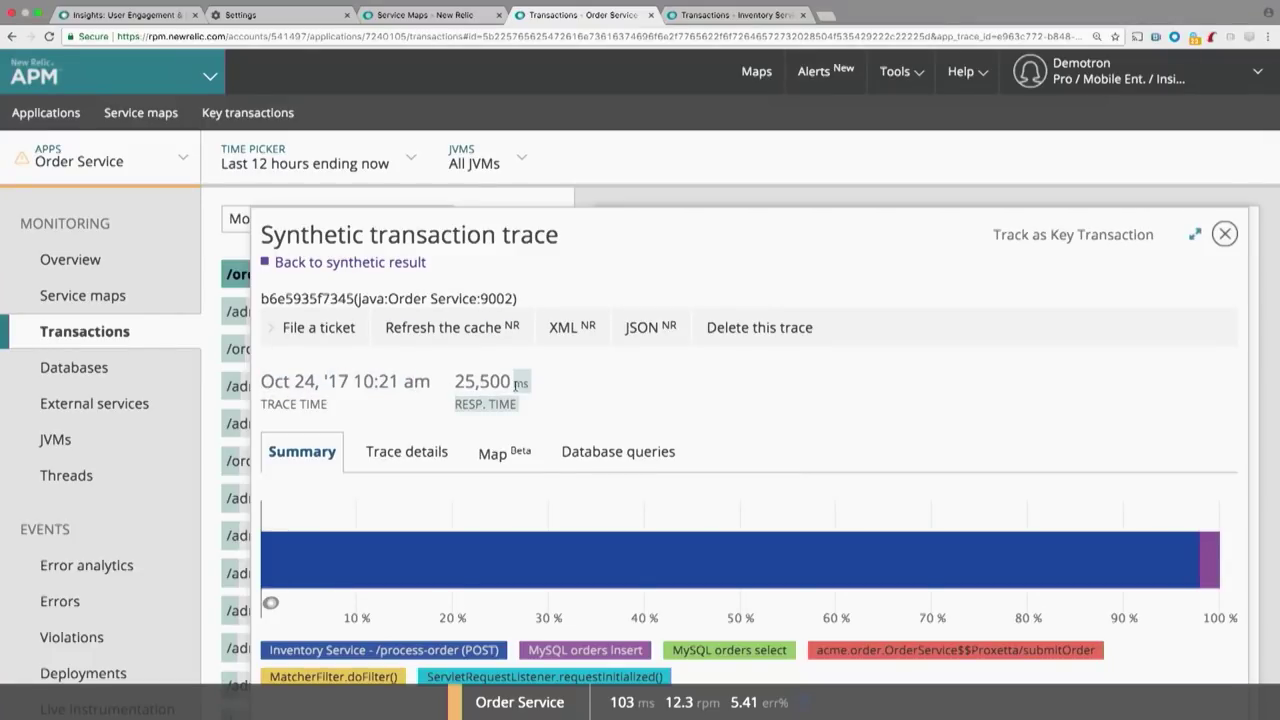
triple_click(296, 298)
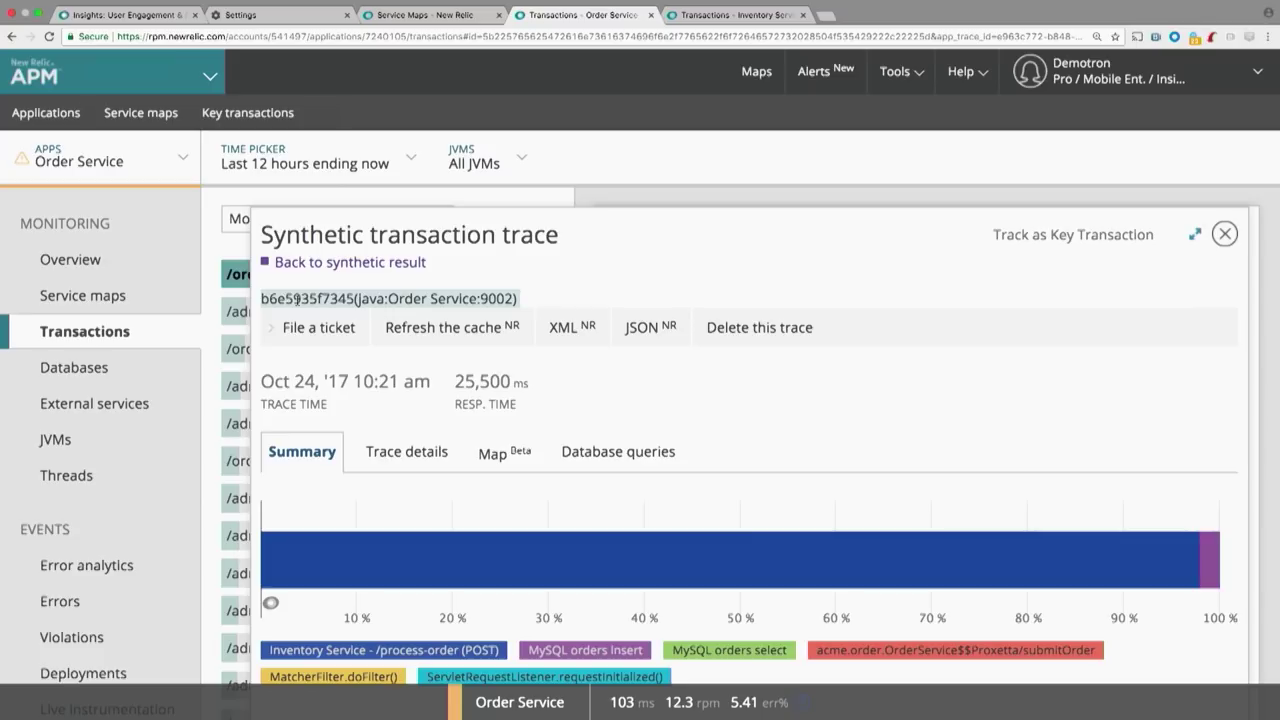
click(817, 274)
scroll(817, 274, down, 3)
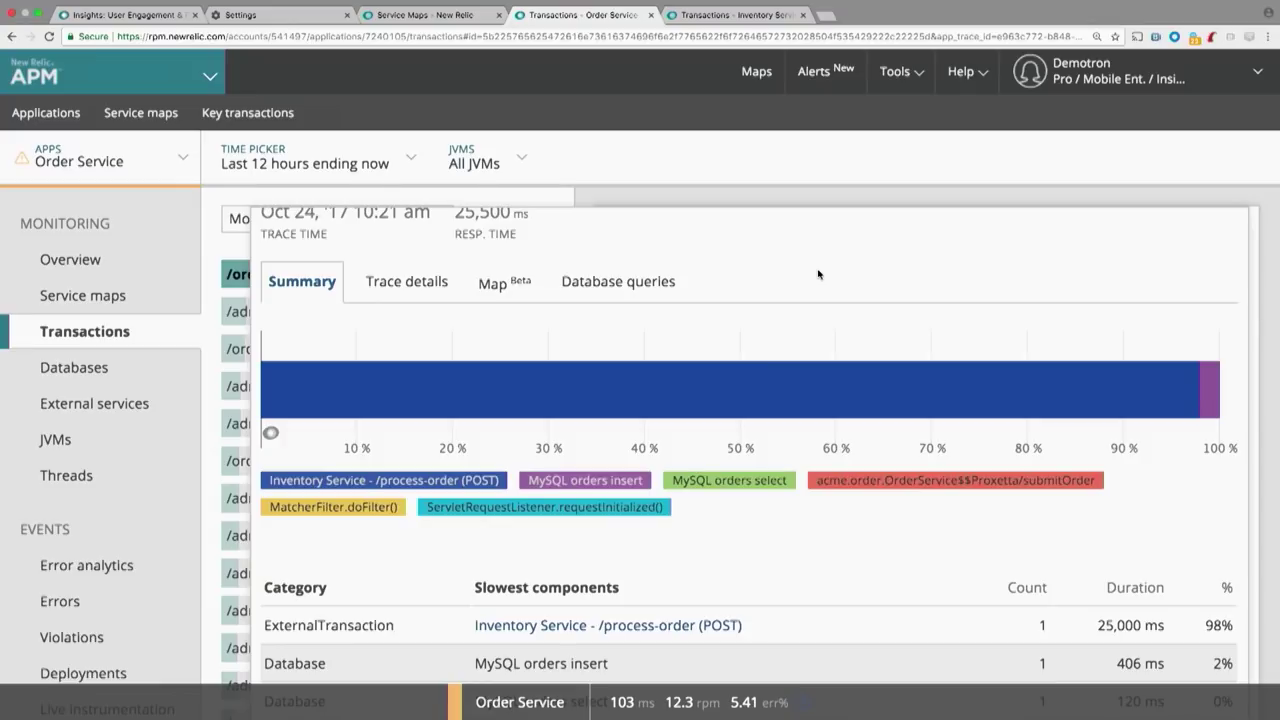
click(654, 284)
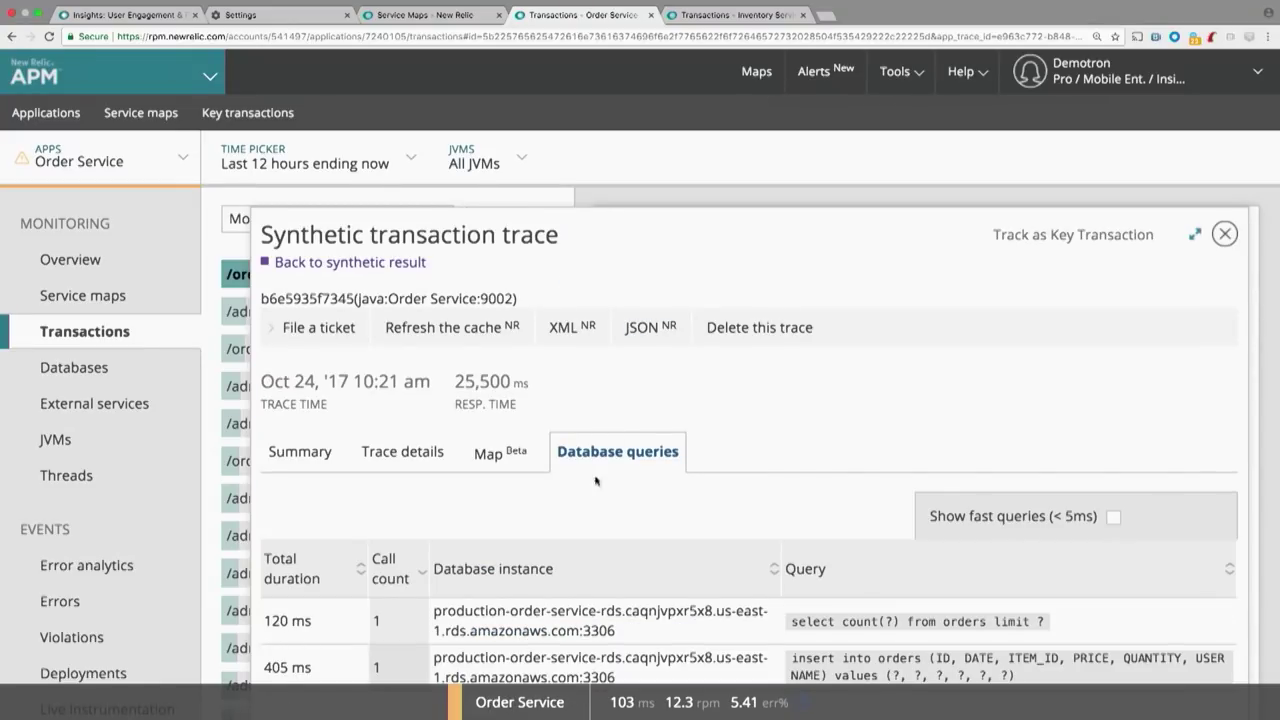
scroll(594, 499, down, 2)
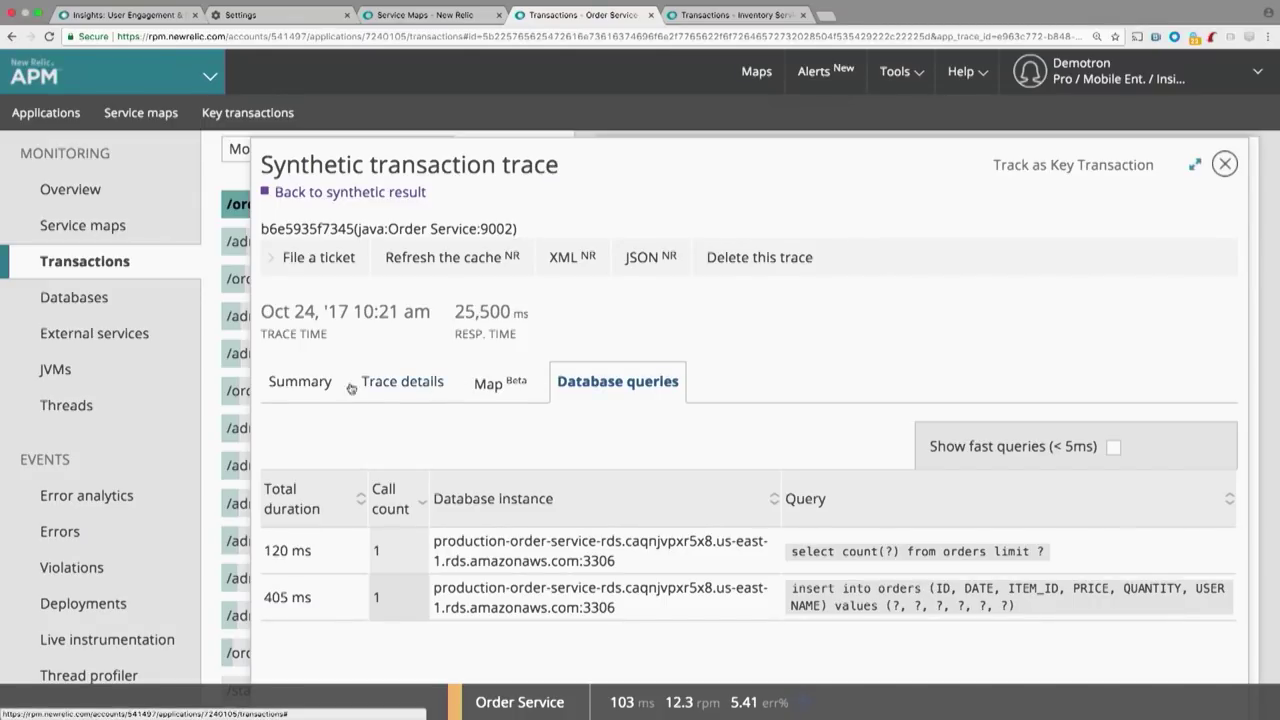
click(300, 381)
scroll(311, 453, down, 5)
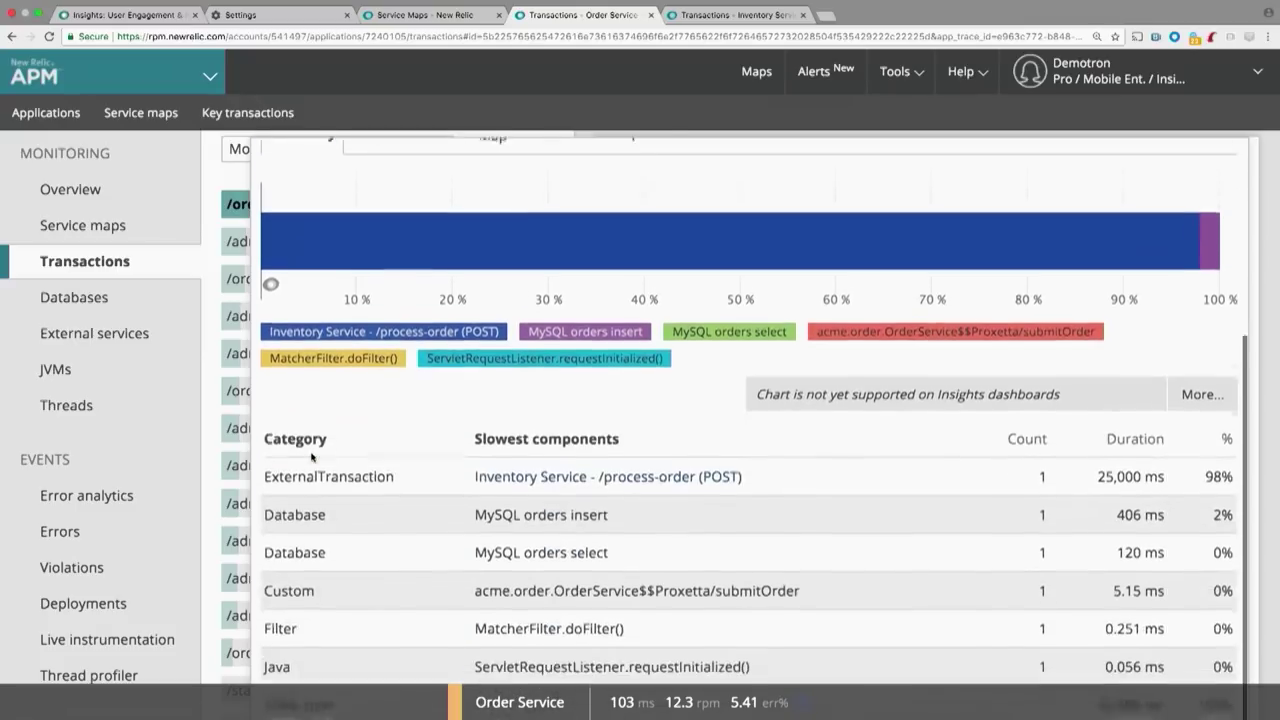
scroll(311, 453, down, 1)
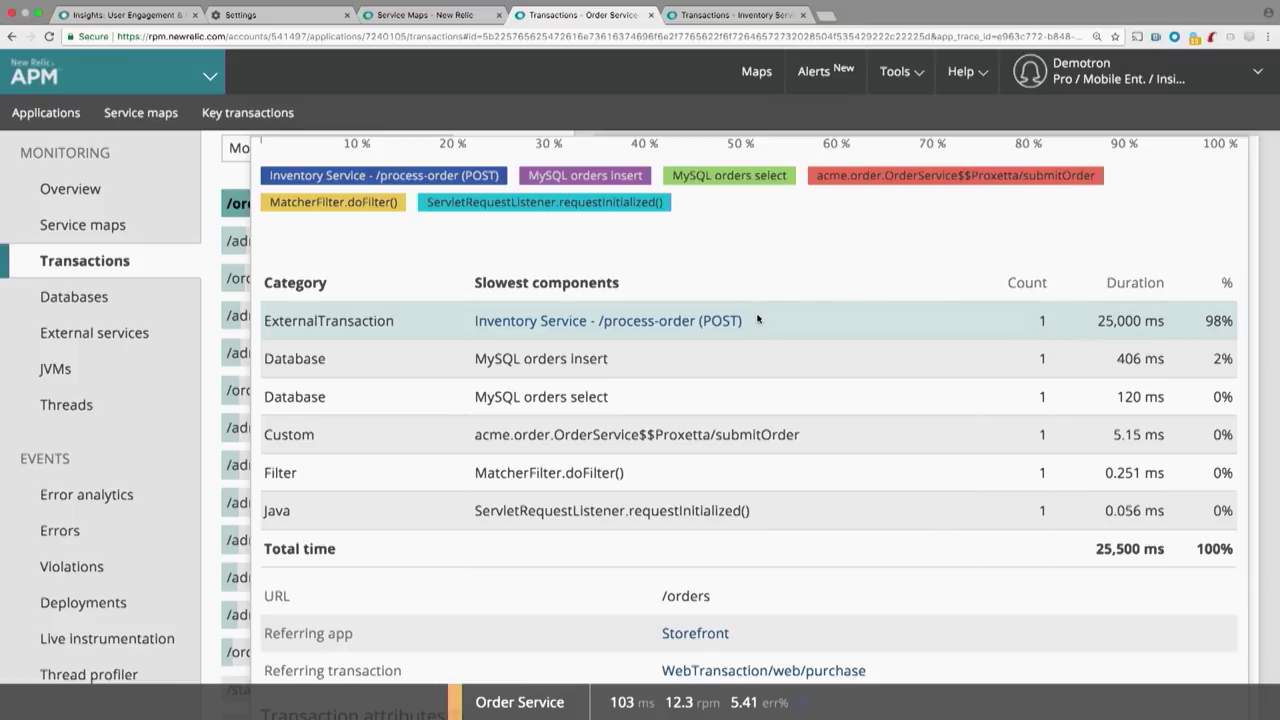
scroll(757, 319, down, 5)
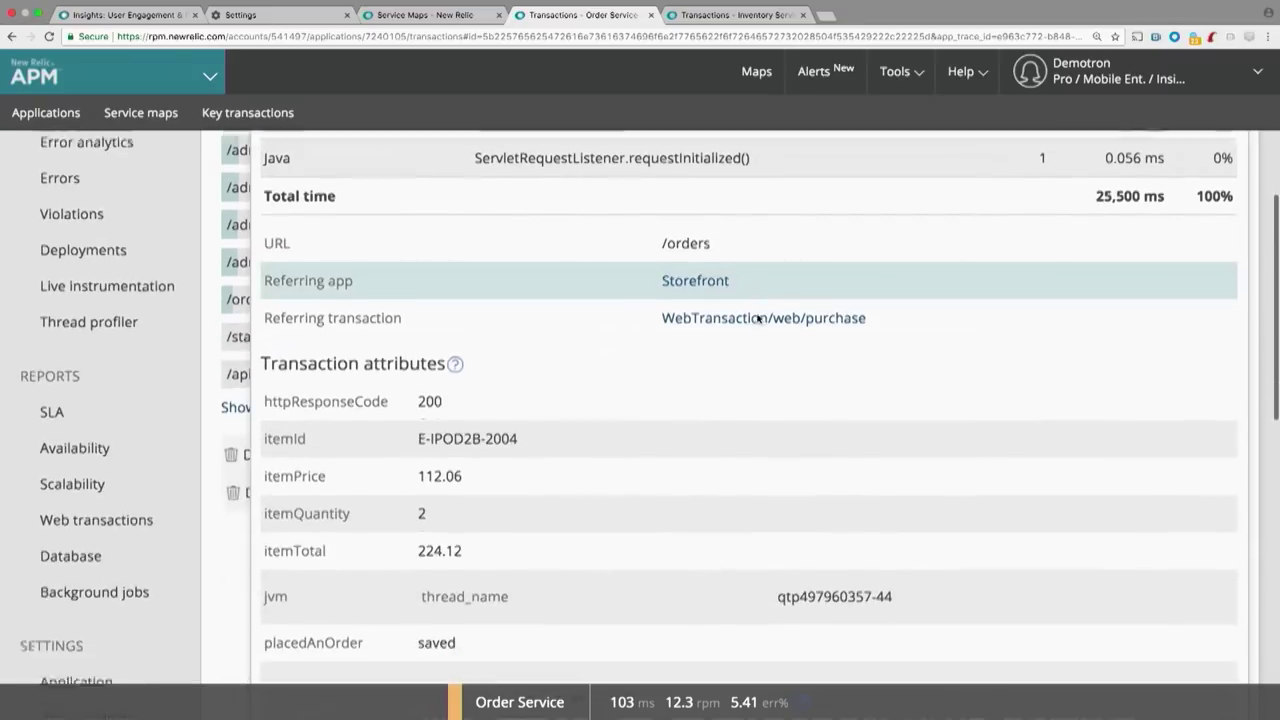
scroll(757, 319, down, 3)
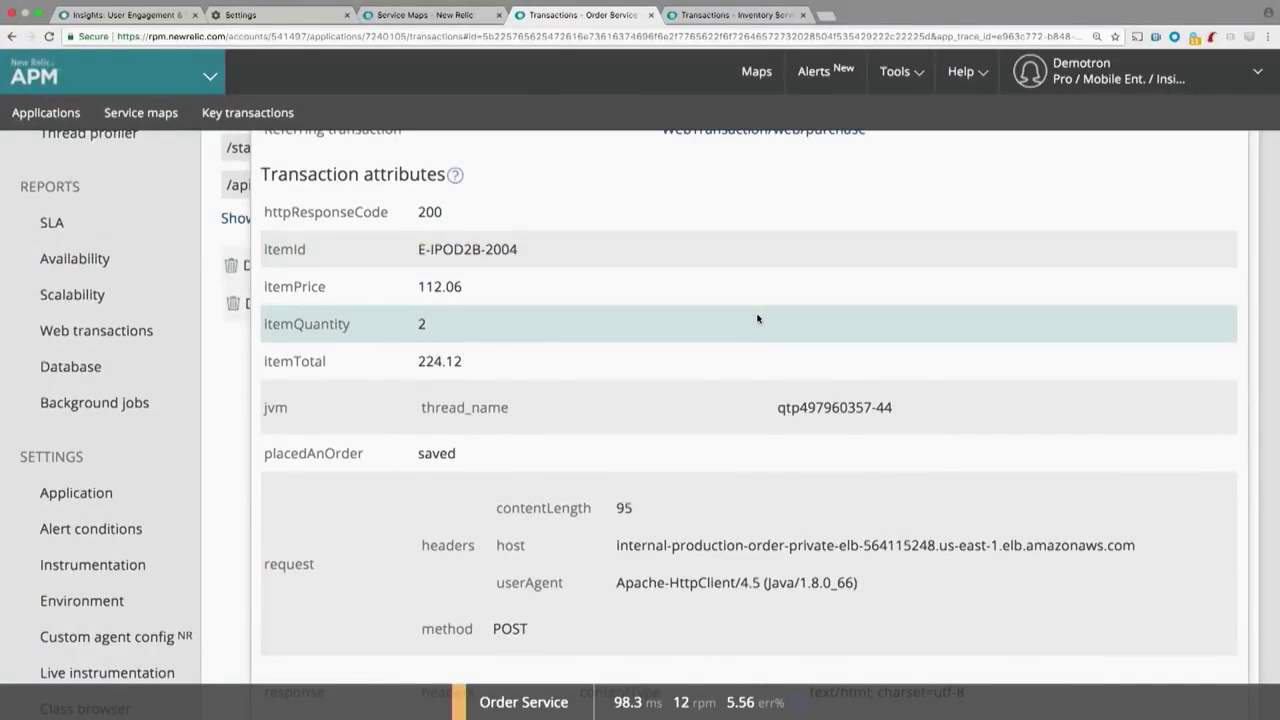
scroll(757, 319, down, 4)
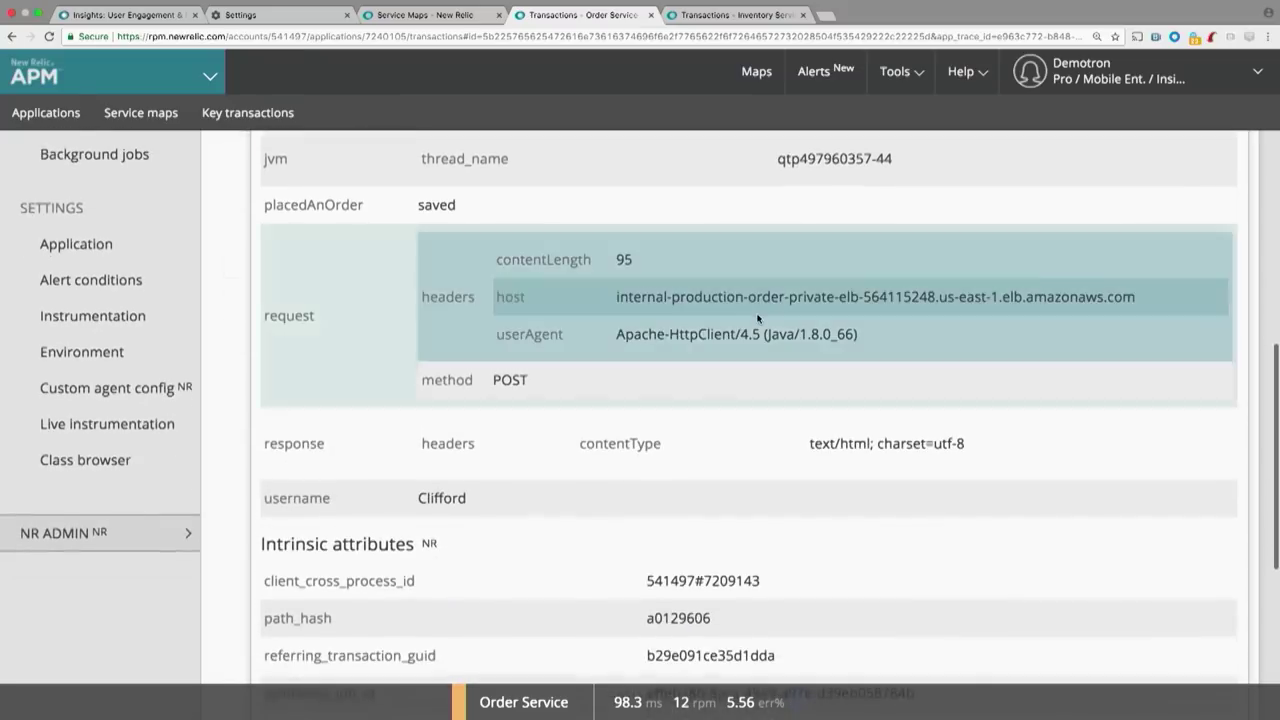
scroll(757, 319, up, 4)
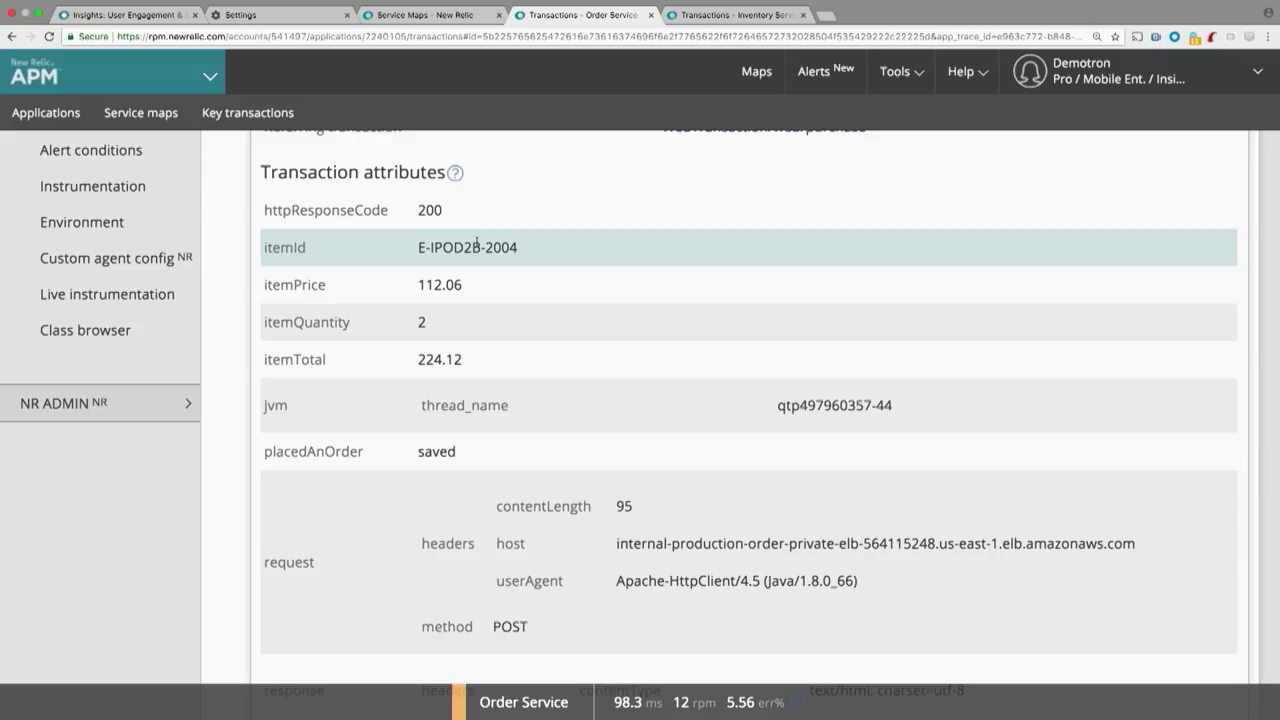
scroll(466, 349, down, 6)
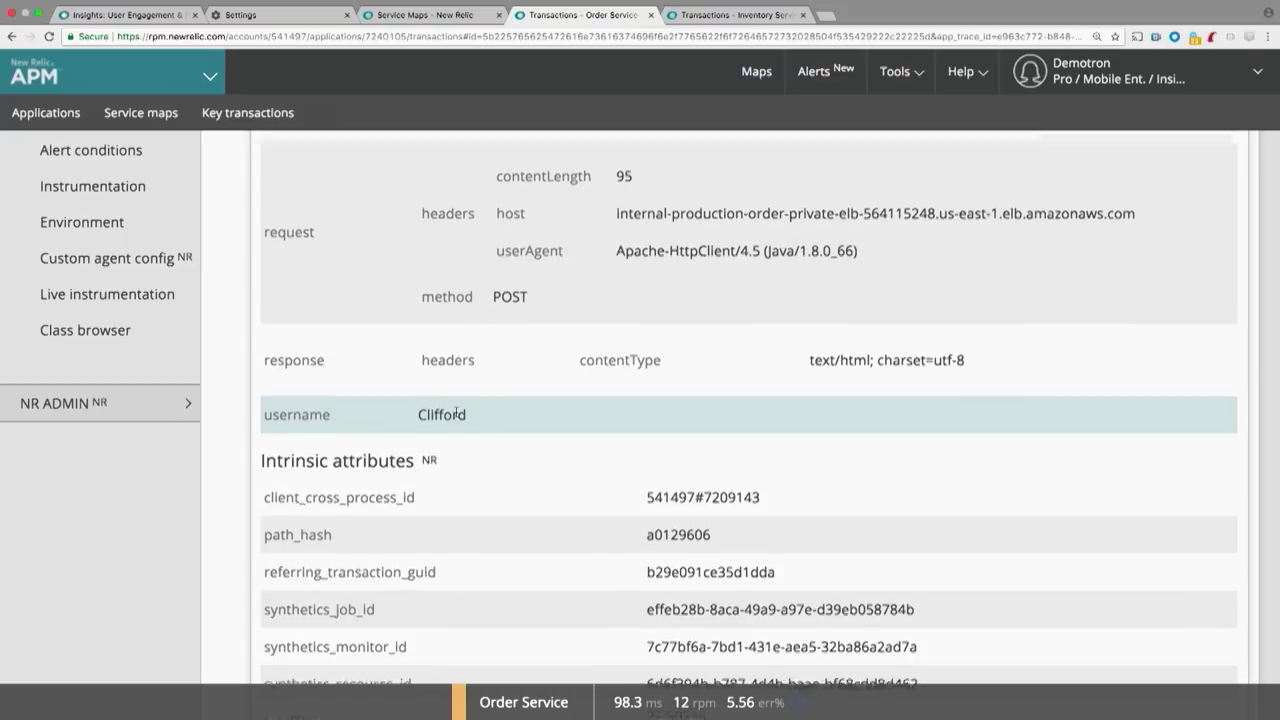
scroll(455, 410, up, 10)
scroll(455, 415, up, 5)
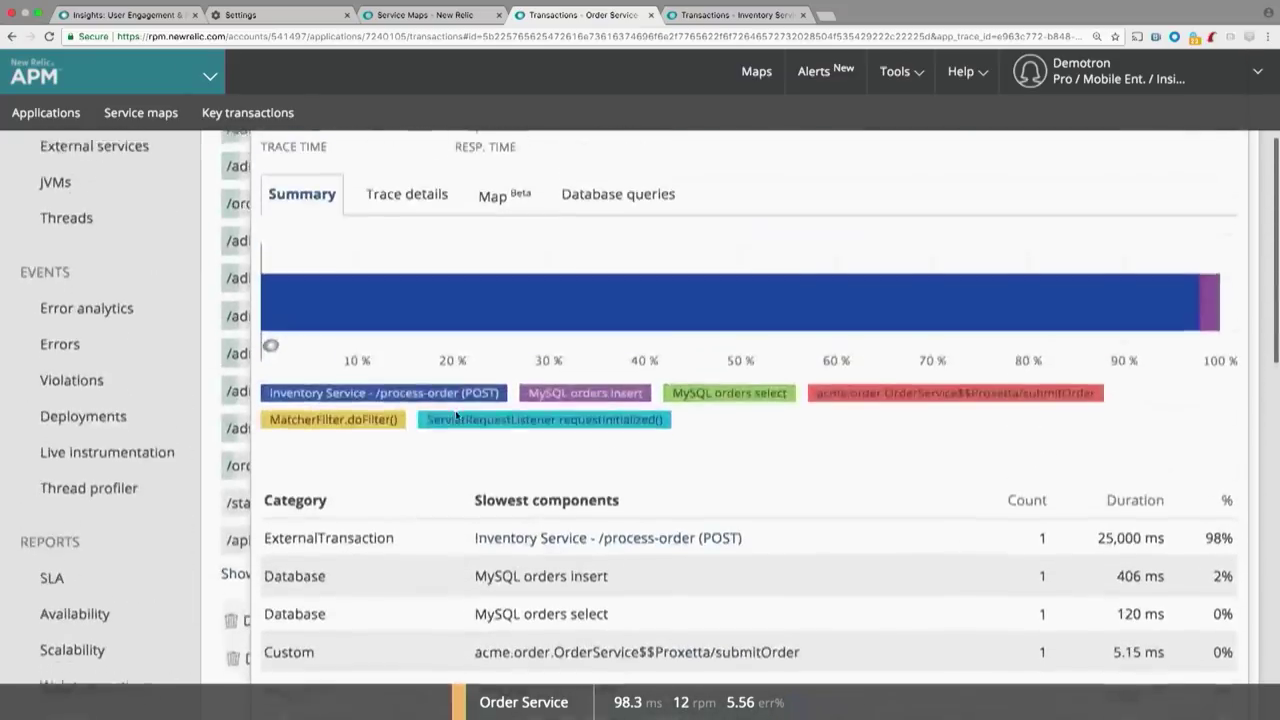
Step: Show the trace details breakdown, where Inventory Service /process-order (POST) takes 25,000 ms (97.92%)
click(434, 318)
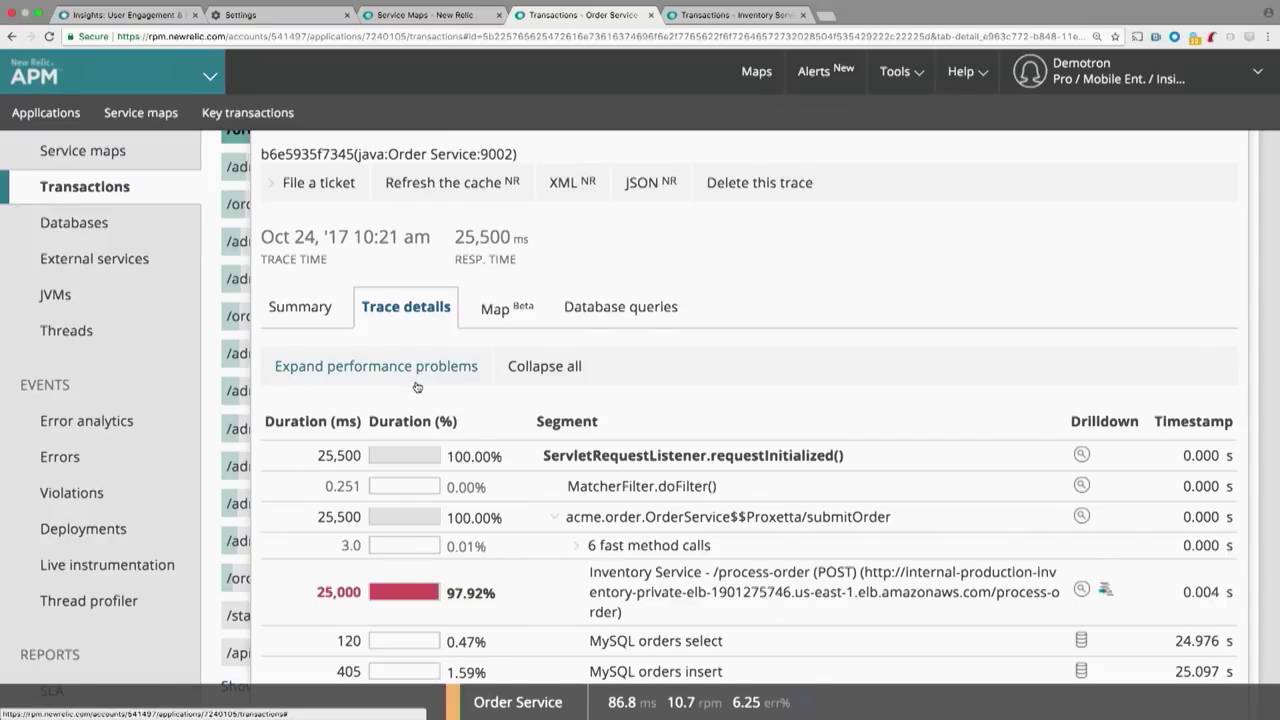
scroll(416, 387, down, 3)
scroll(416, 387, up, 1)
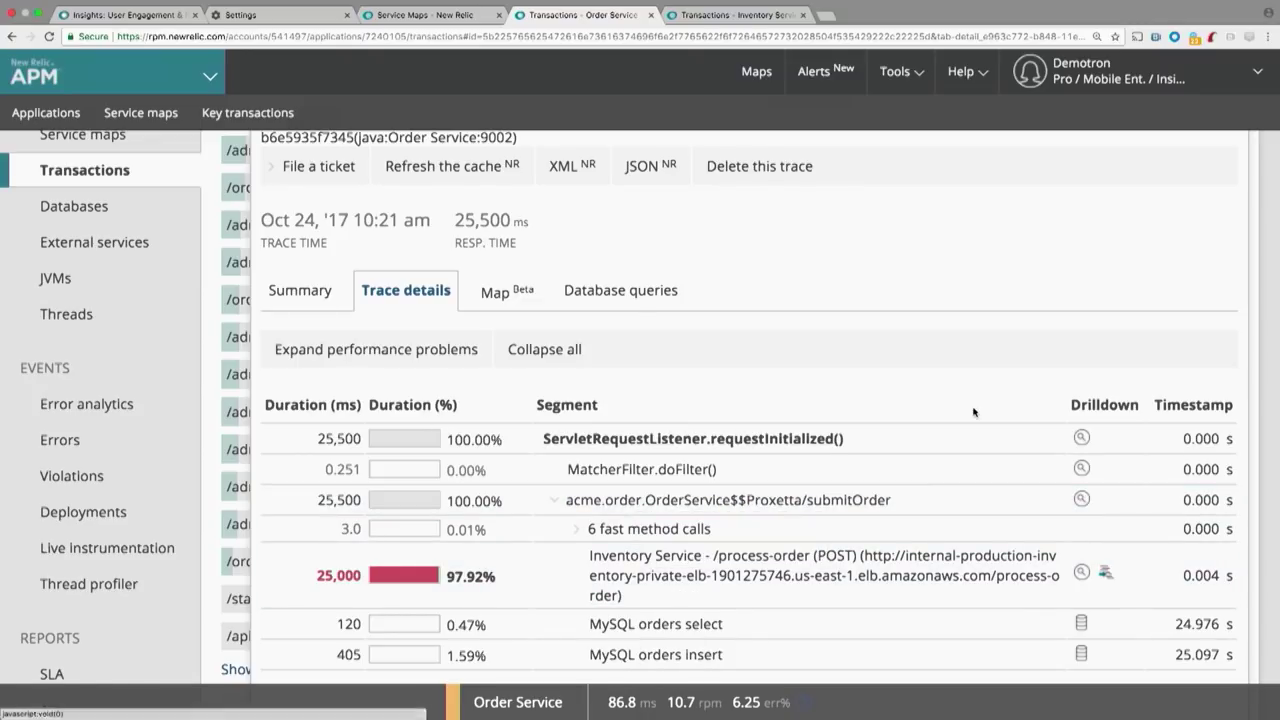
scroll(1000, 480, down, 2)
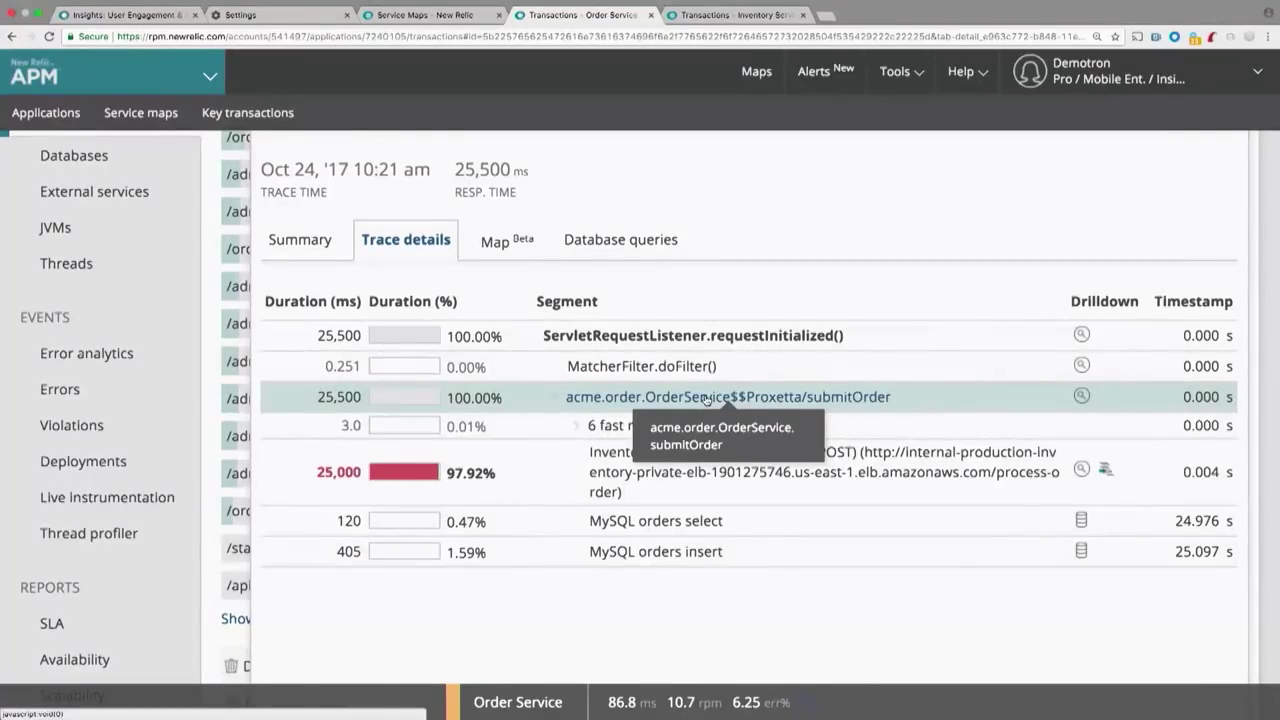
Step: Inspect the stack trace for the submitOrder segment, selecting its first line, then close it
click(1081, 397)
triple_click(737, 495)
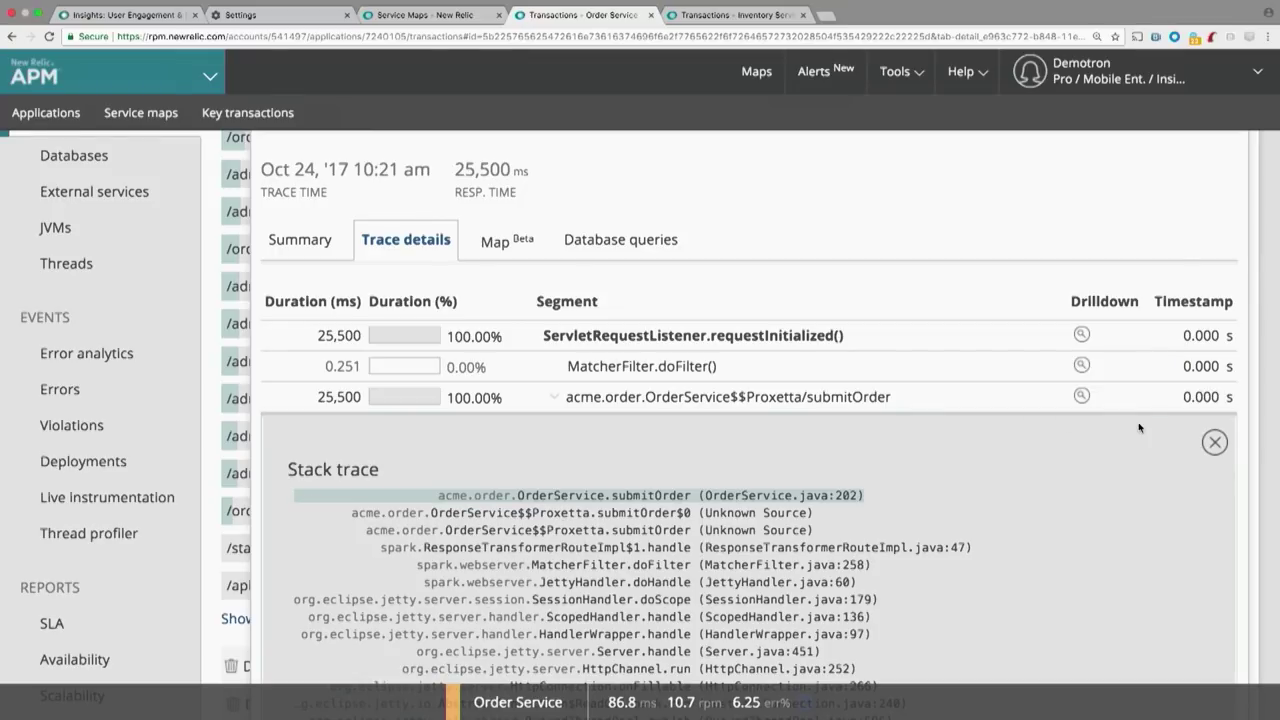
click(1212, 448)
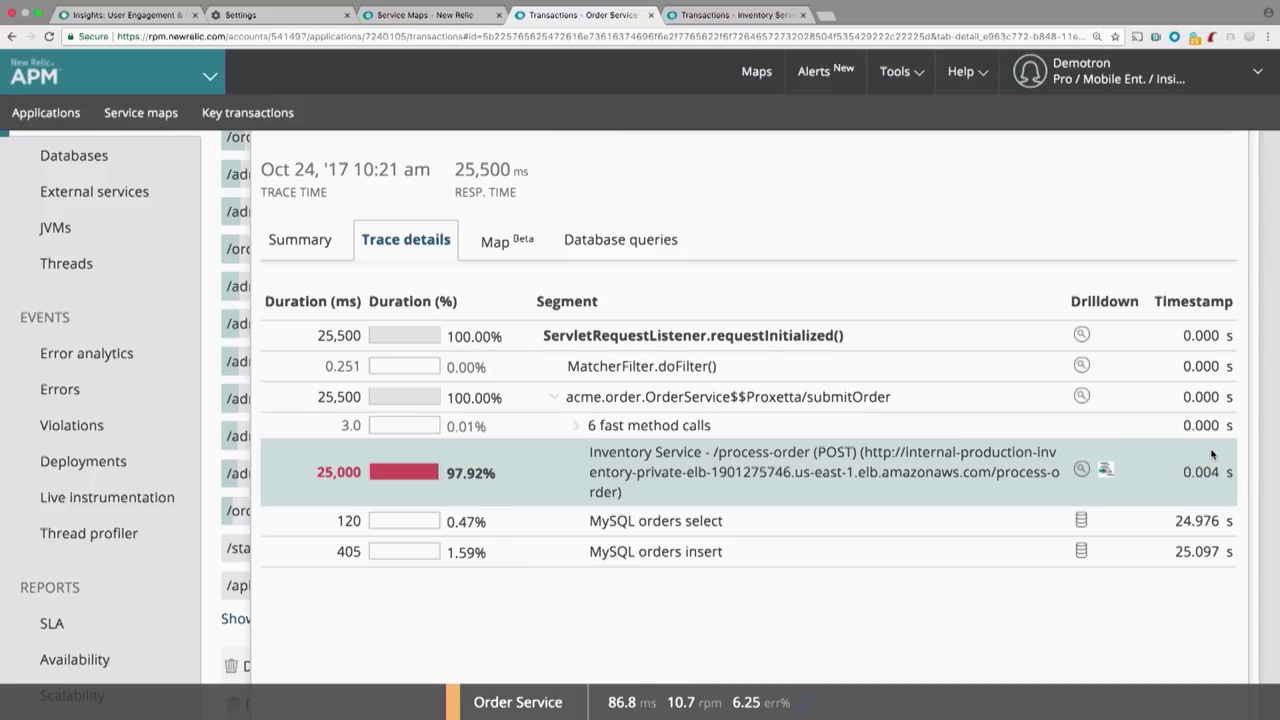
Step: Follow the trace into the Inventory Service call, review its segment breakdown, and close it
click(1106, 470)
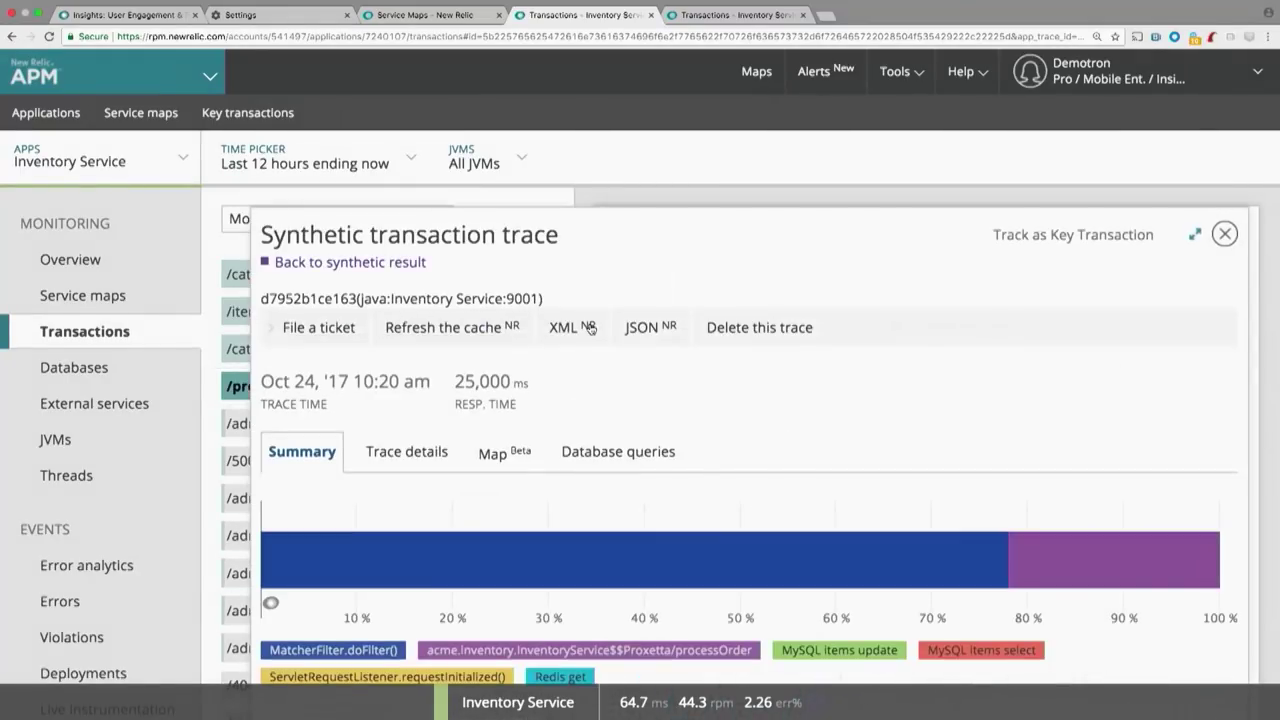
scroll(591, 329, down, 1)
scroll(591, 329, down, 1)
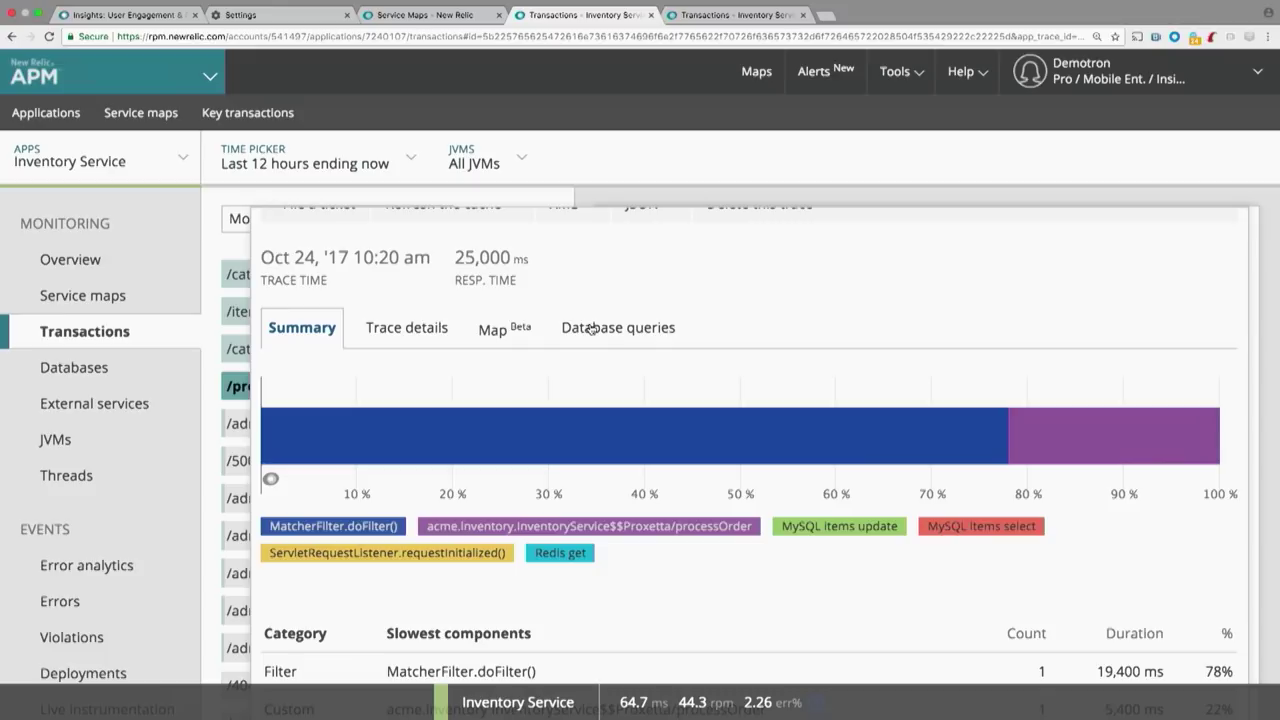
click(410, 327)
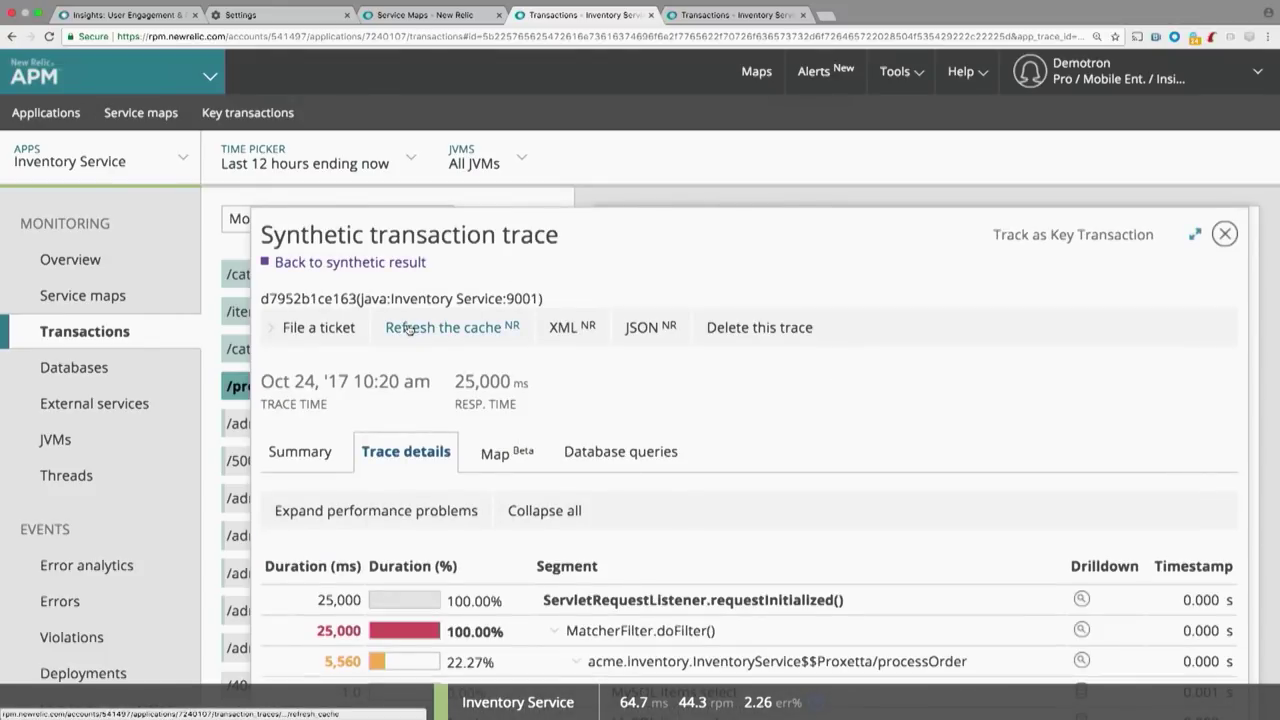
scroll(443, 416, down, 3)
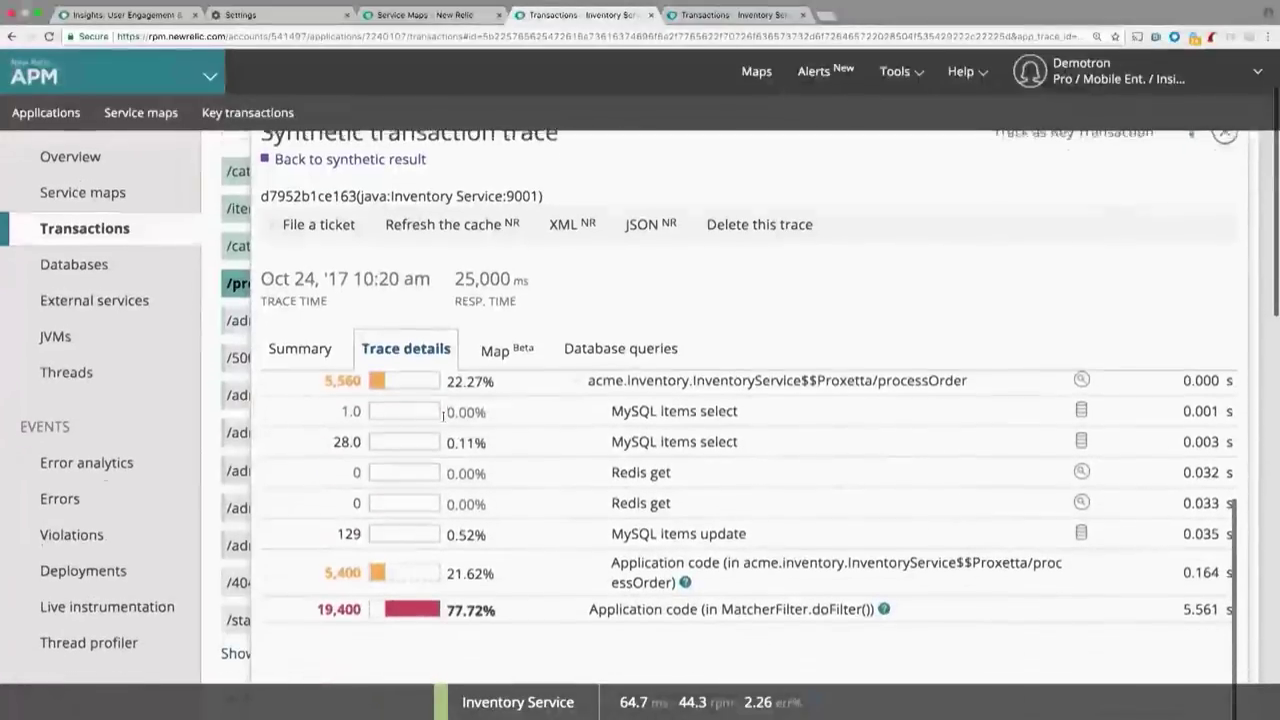
scroll(443, 416, up, 5)
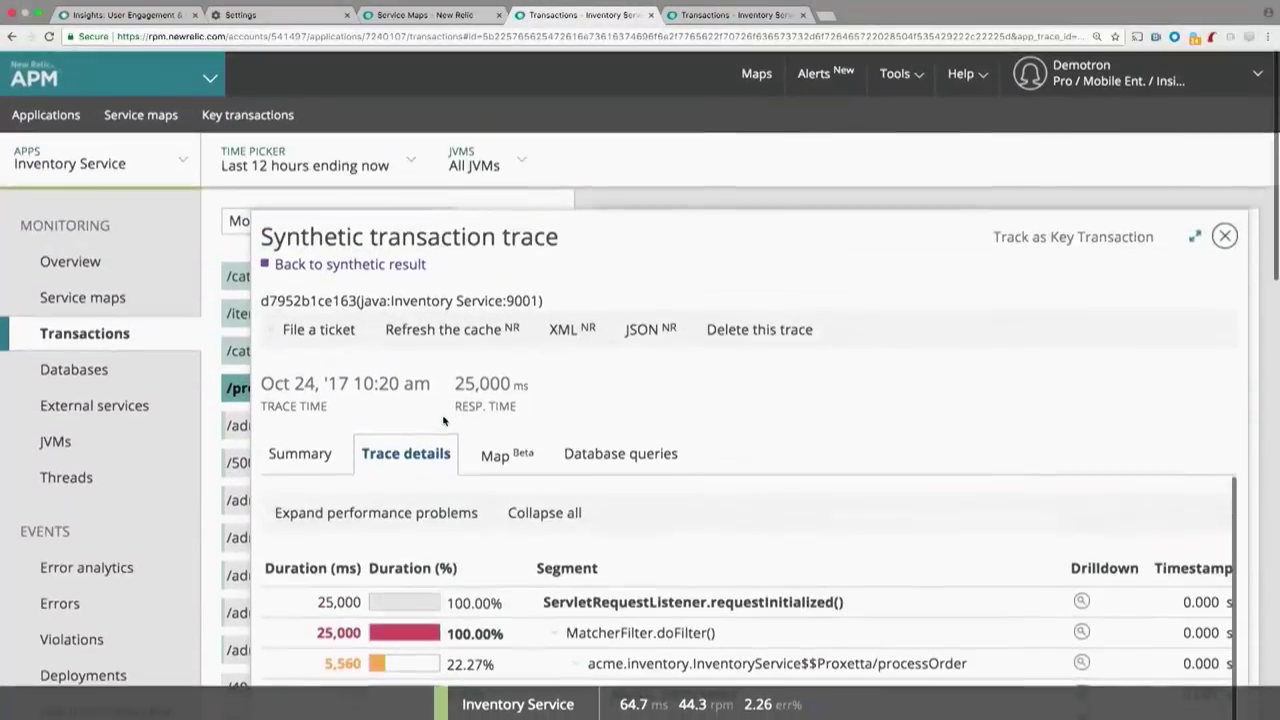
click(1225, 236)
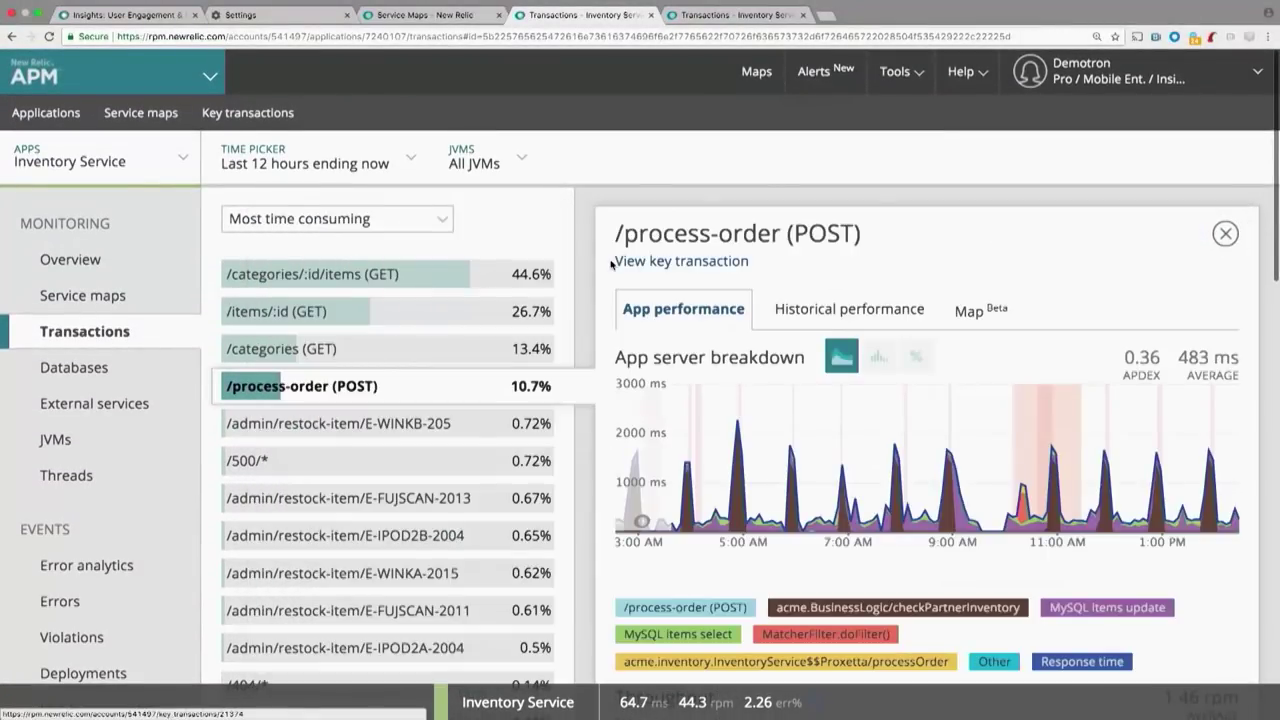
Step: Switch to the Order Service overview, showing its 5.91% error rate and open warning violation
click(1226, 234)
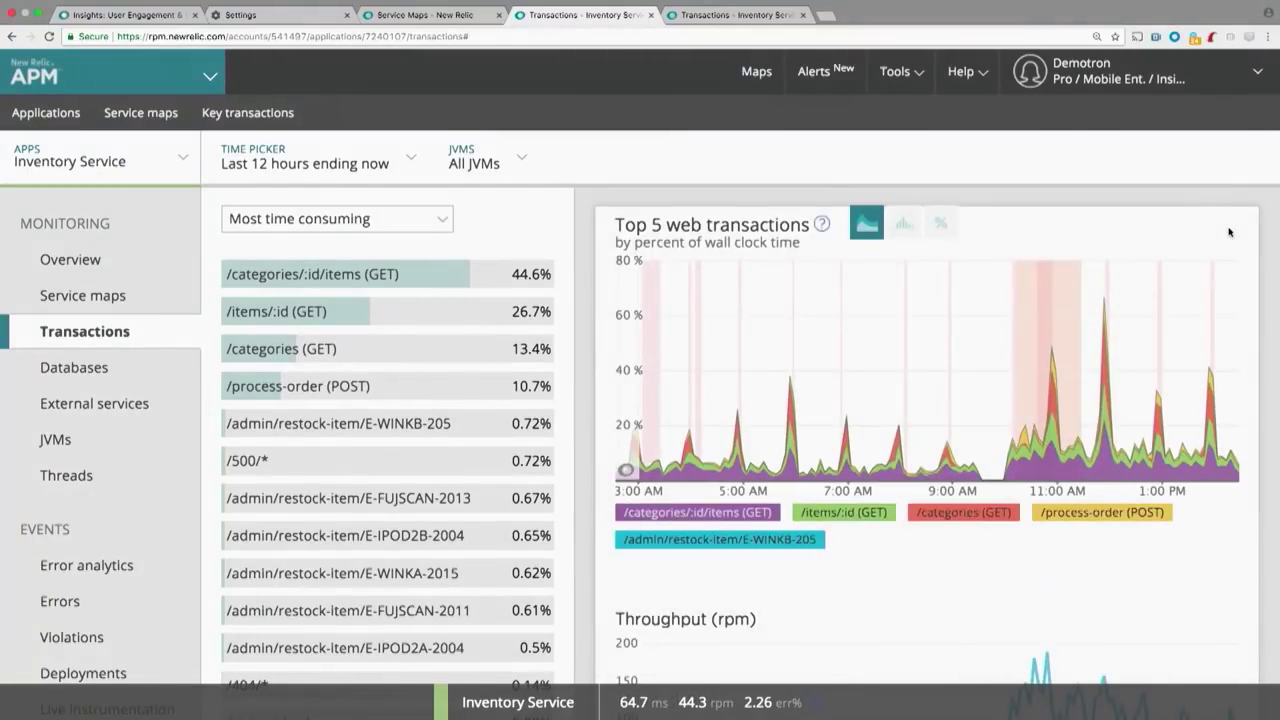
click(144, 261)
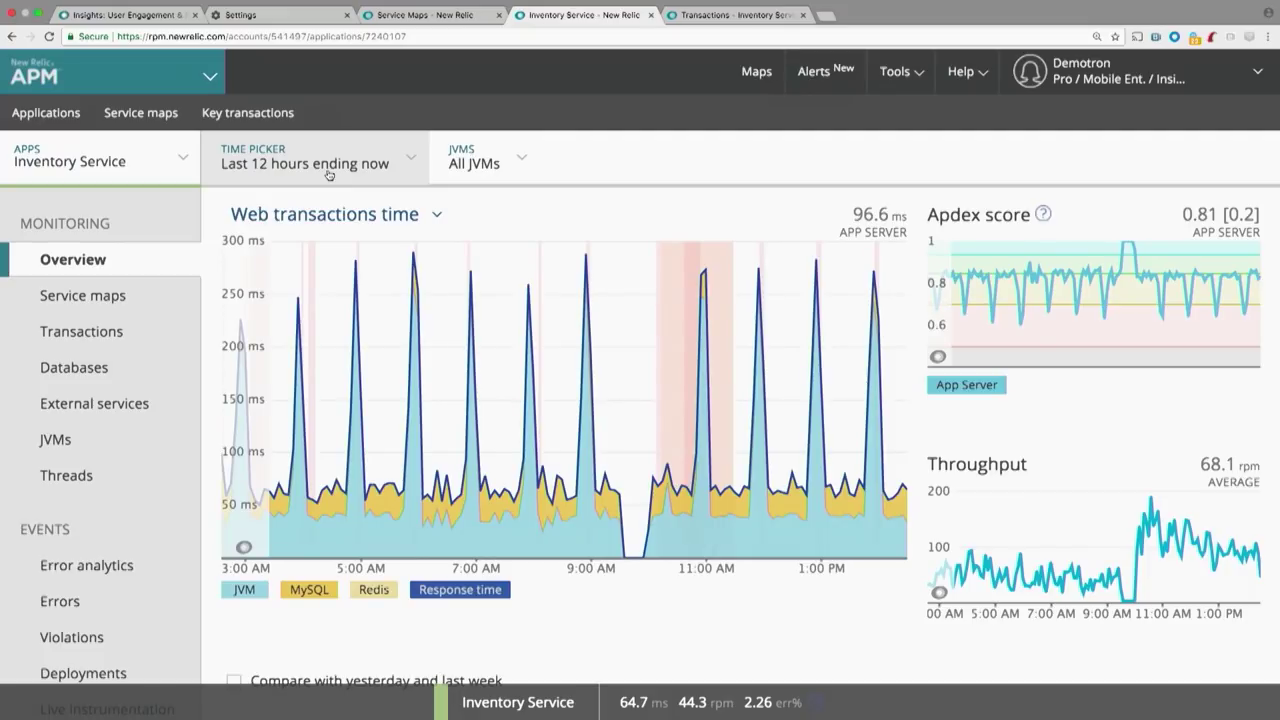
click(165, 175)
click(72, 514)
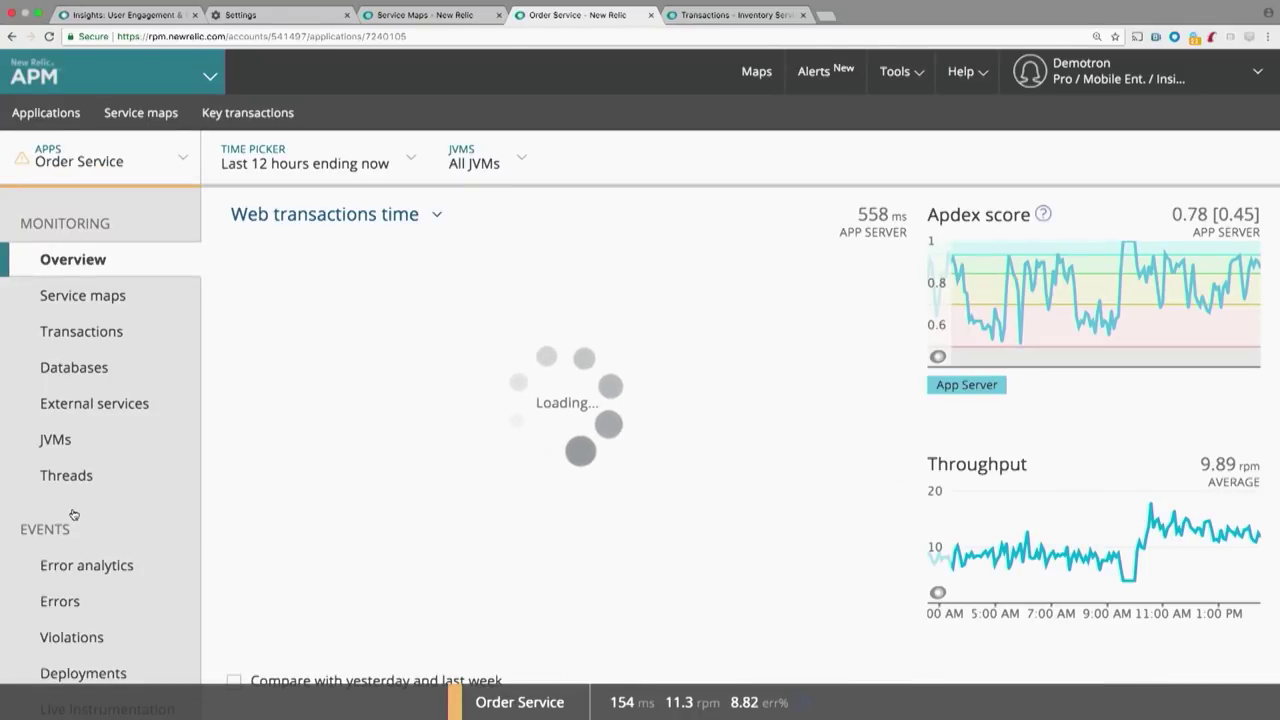
scroll(210, 416, down, 1)
scroll(210, 416, down, 5)
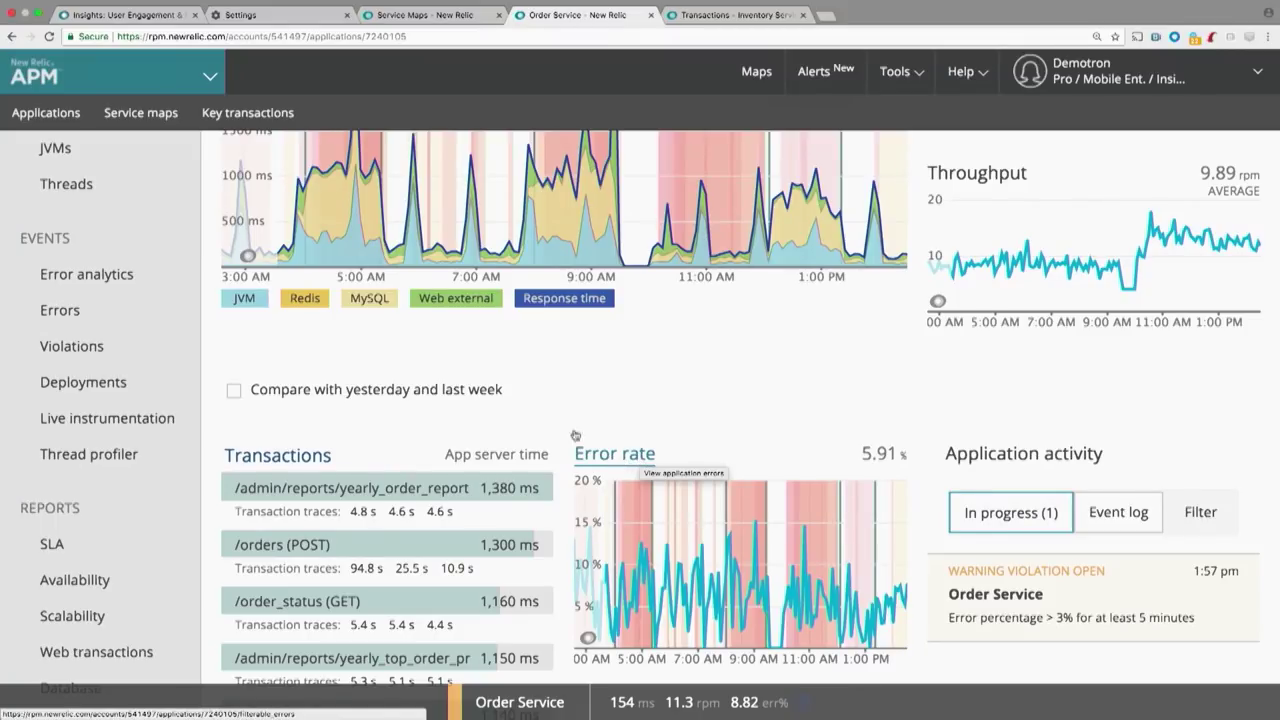
Step: Open Order Service error analytics and bring up the Group Page By attribute list
click(124, 277)
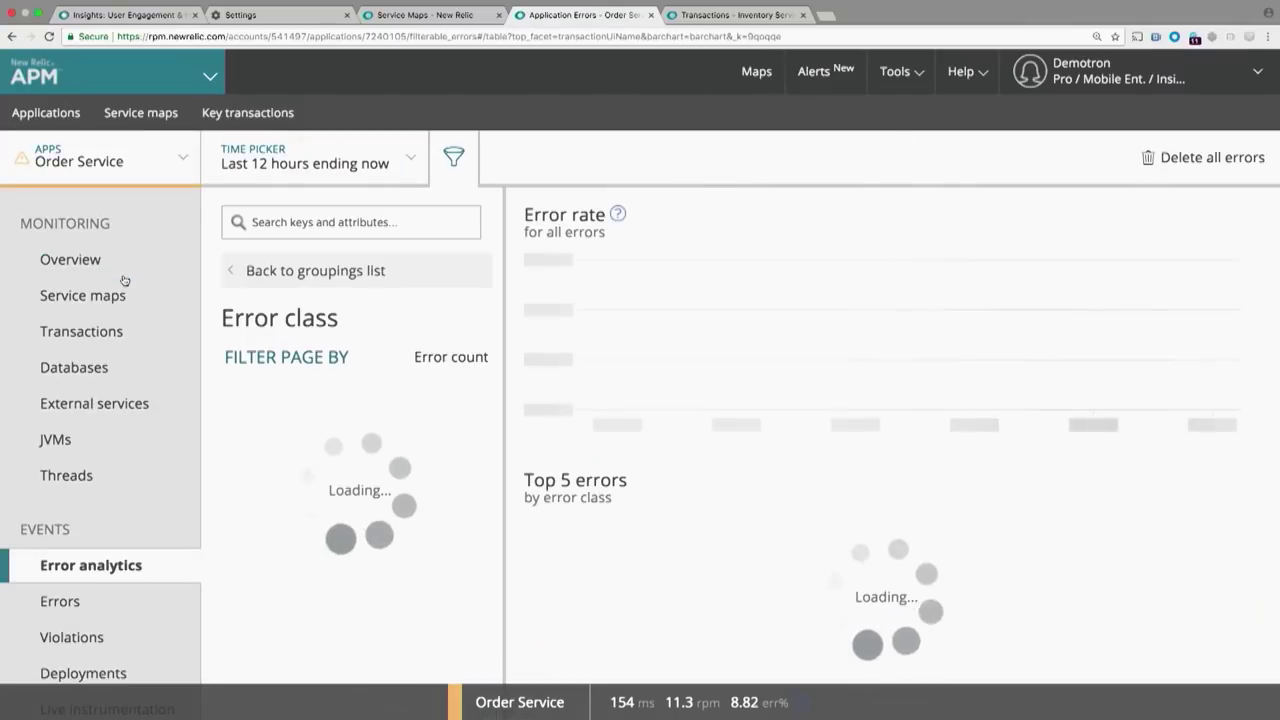
click(452, 160)
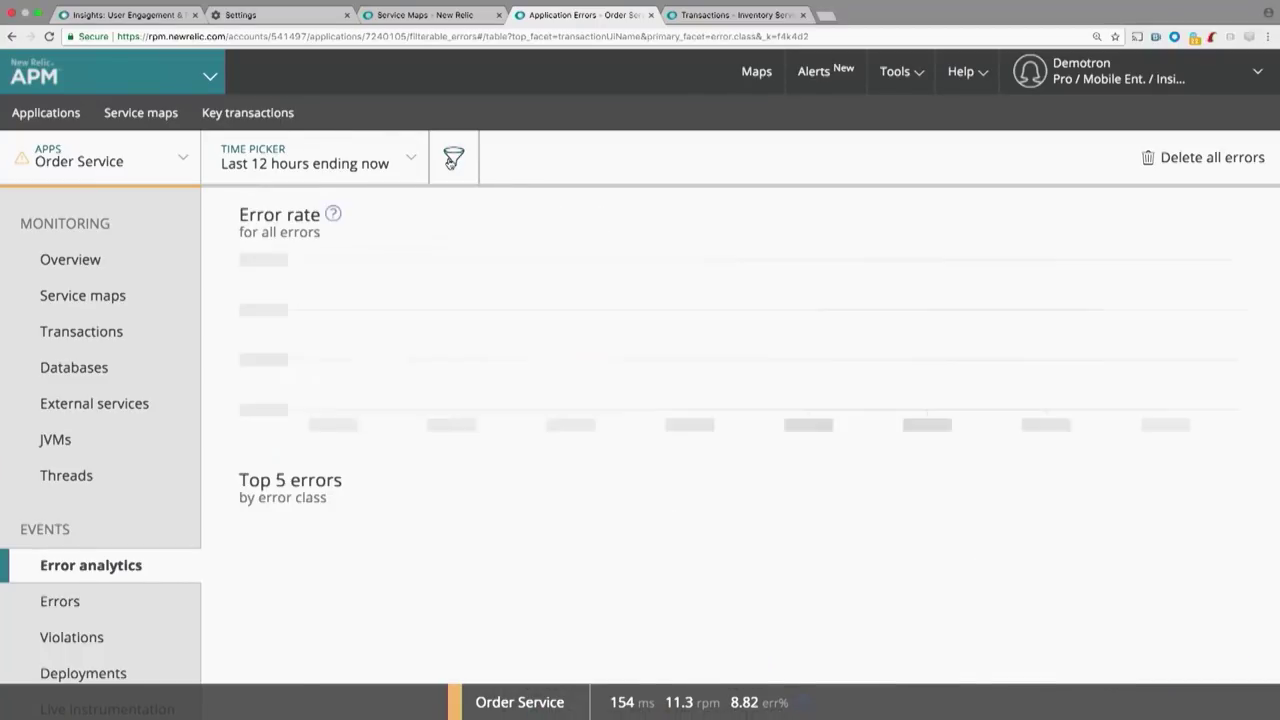
click(452, 160)
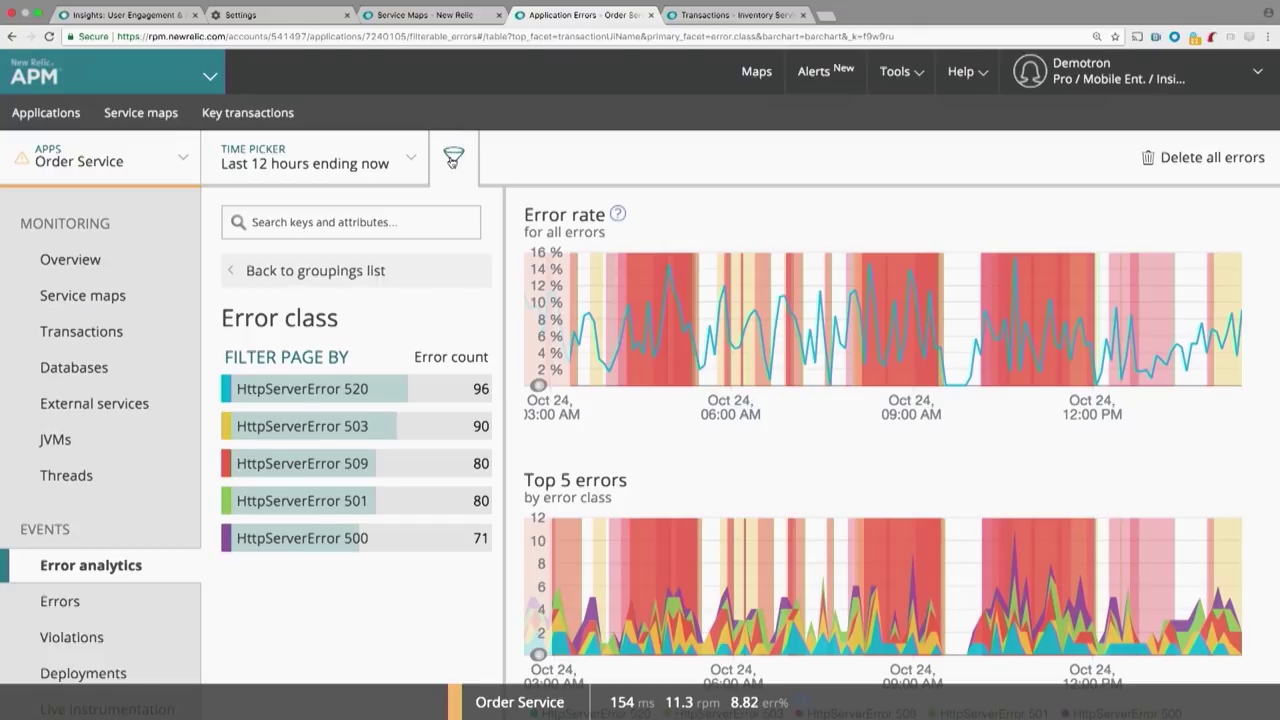
click(288, 270)
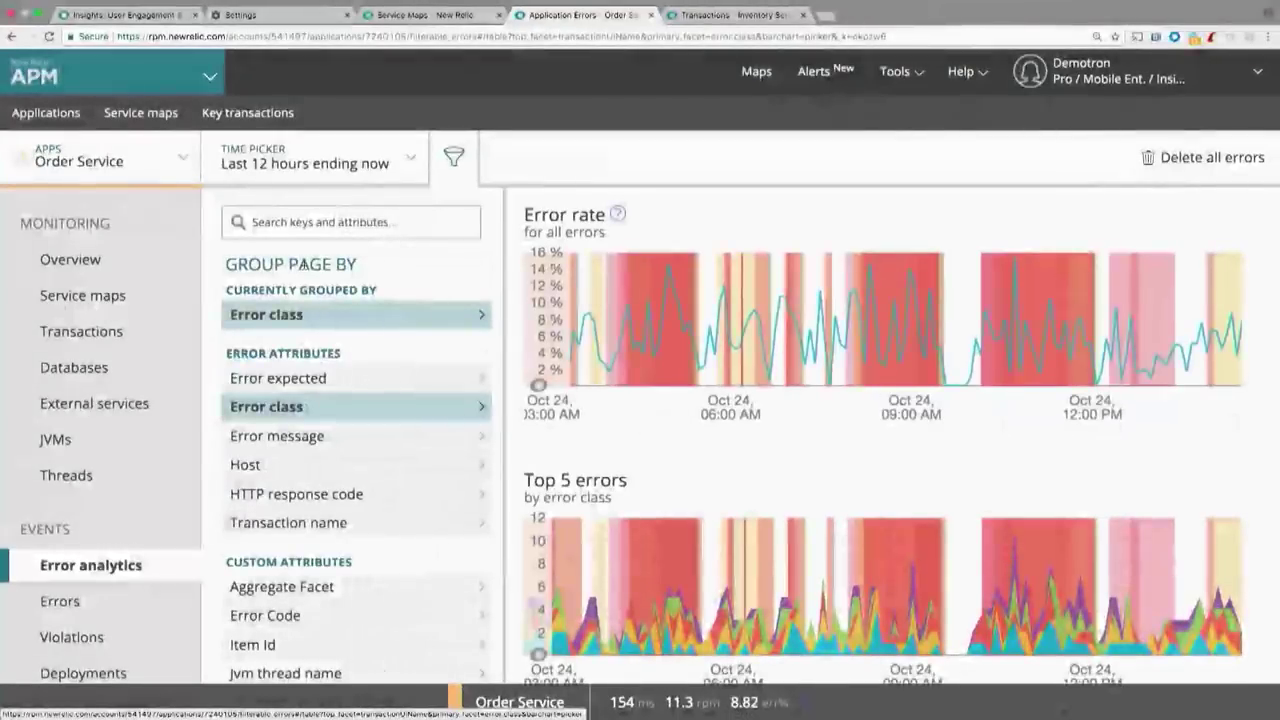
scroll(303, 265, down, 2)
scroll(303, 265, down, 1)
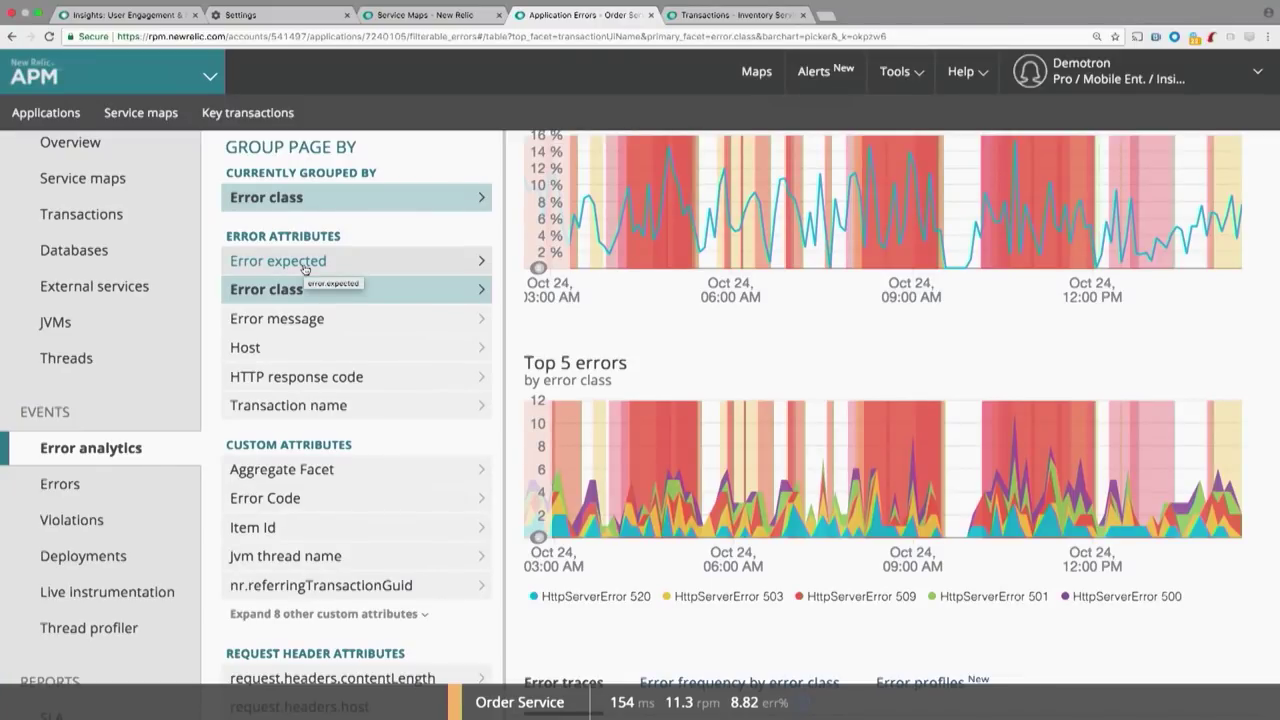
Step: Group errors by Host and filter them to host bbe420ead7c3 (139 errors)
click(300, 358)
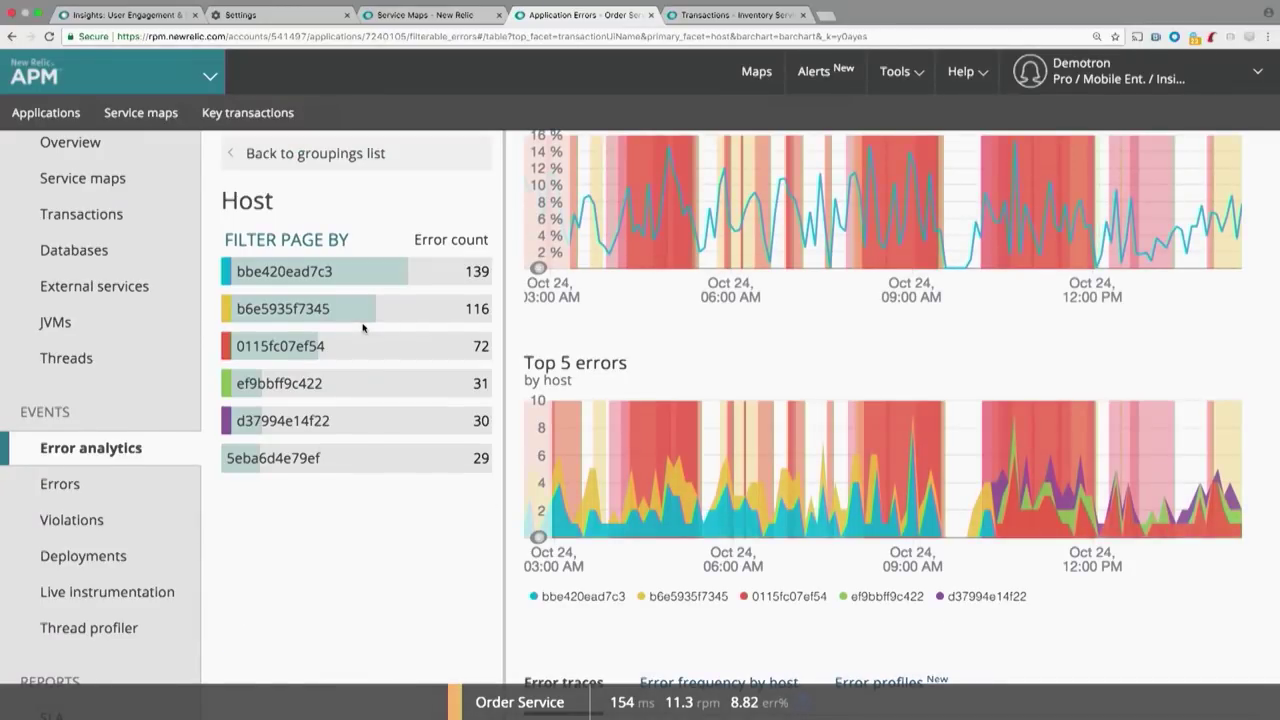
scroll(363, 327, up, 2)
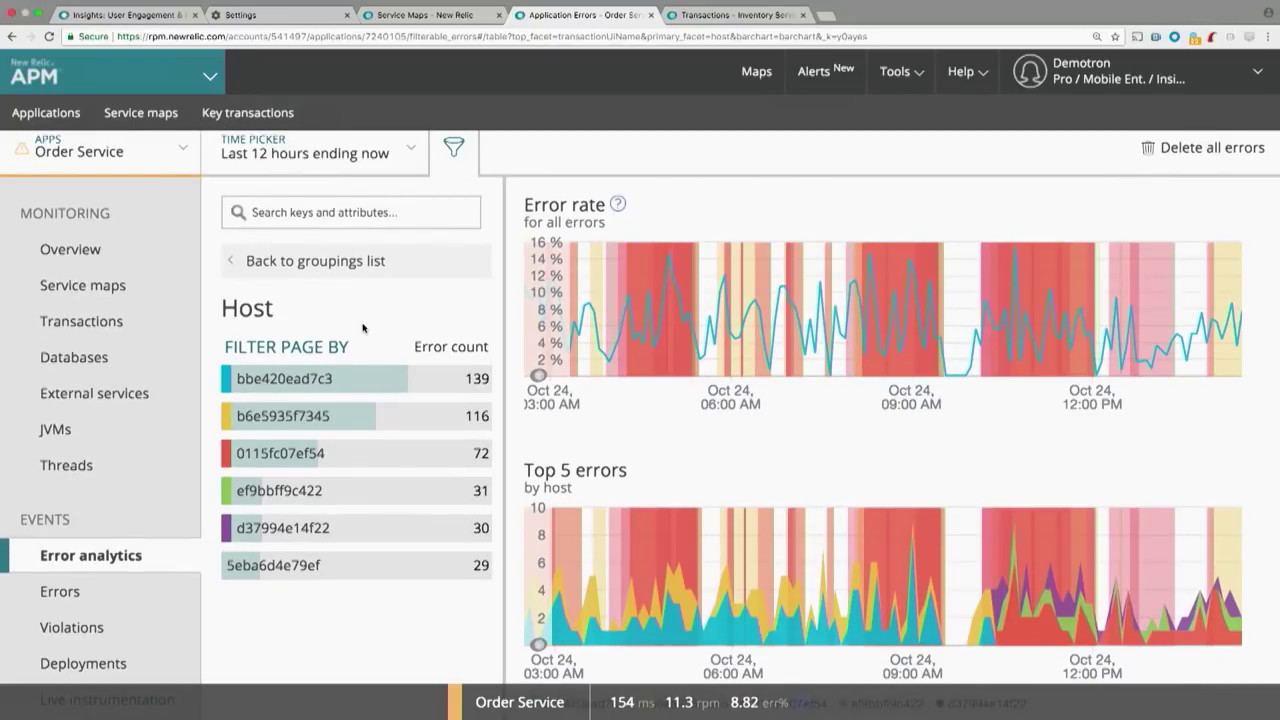
click(360, 389)
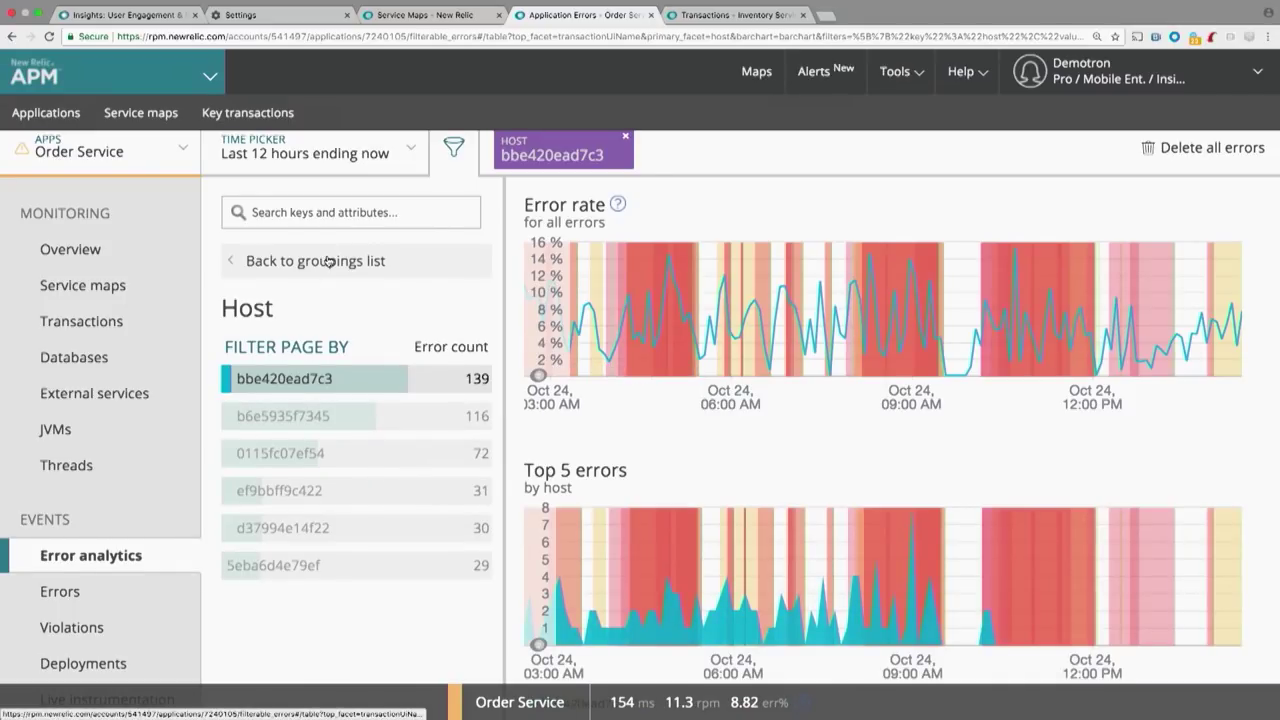
scroll(538, 185, up, 1)
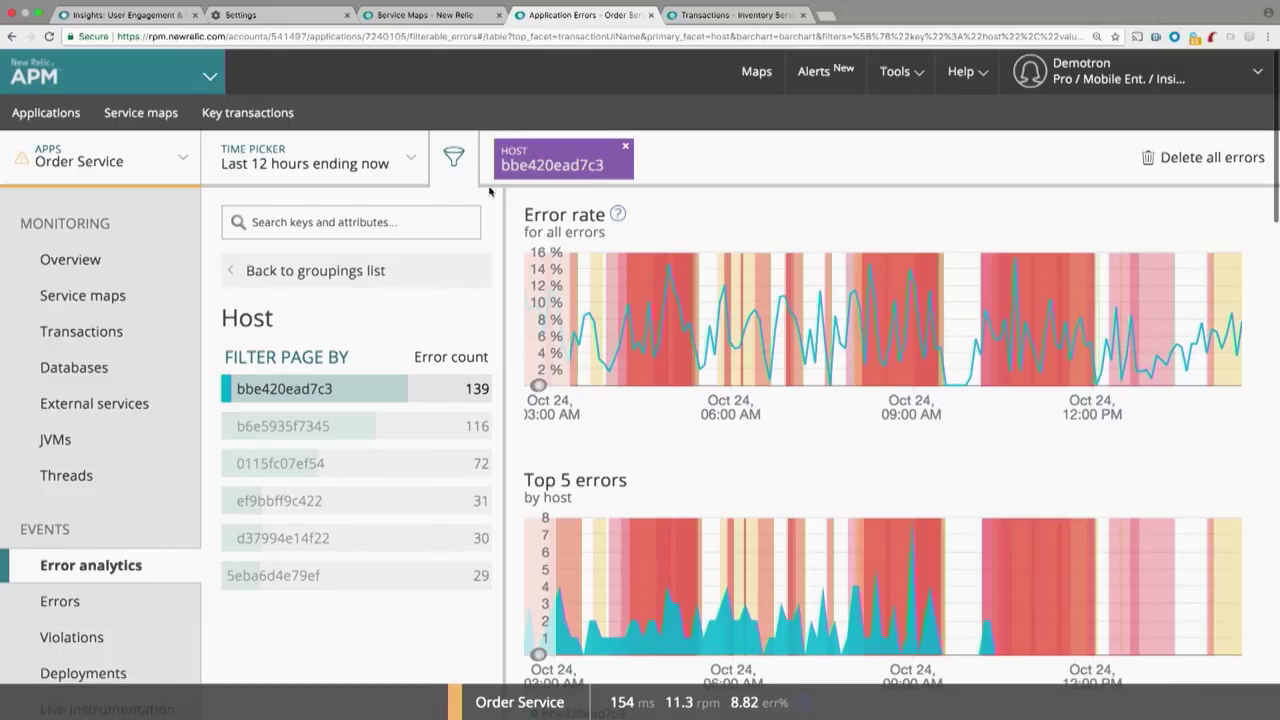
click(358, 272)
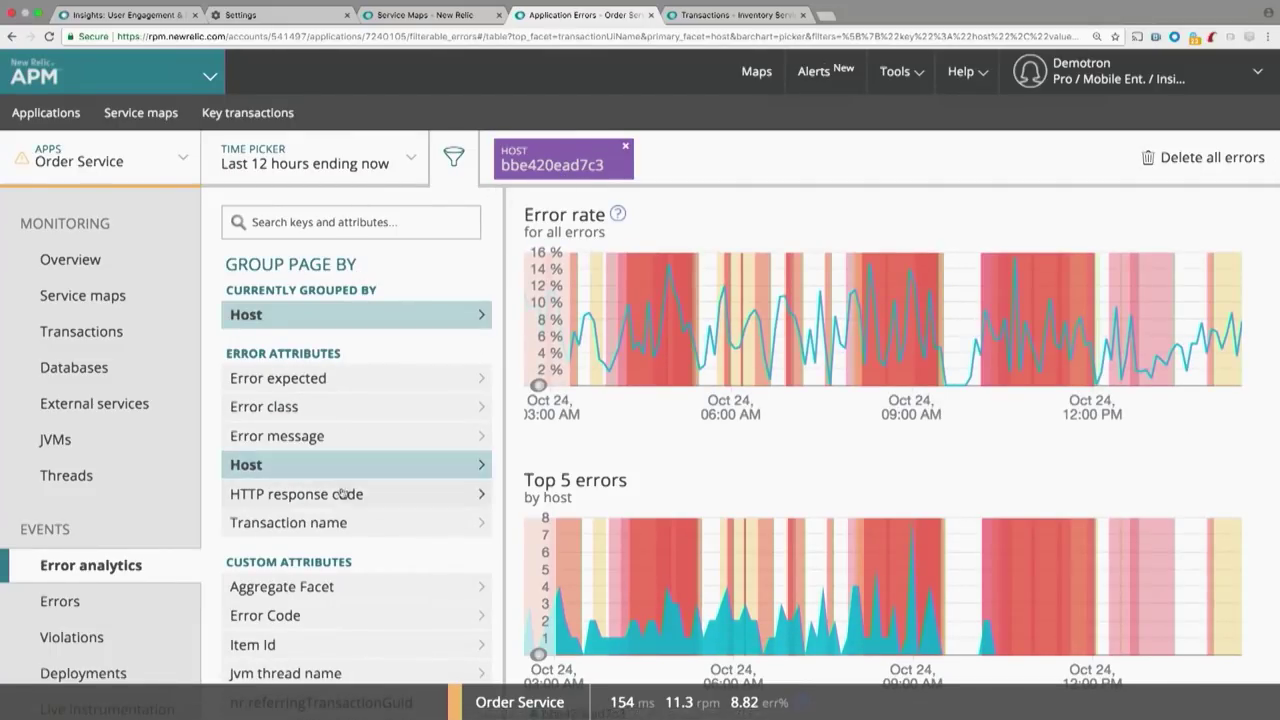
Step: Group errors by Transaction name and add a filter for /orders (POST), with 79 errors
click(337, 524)
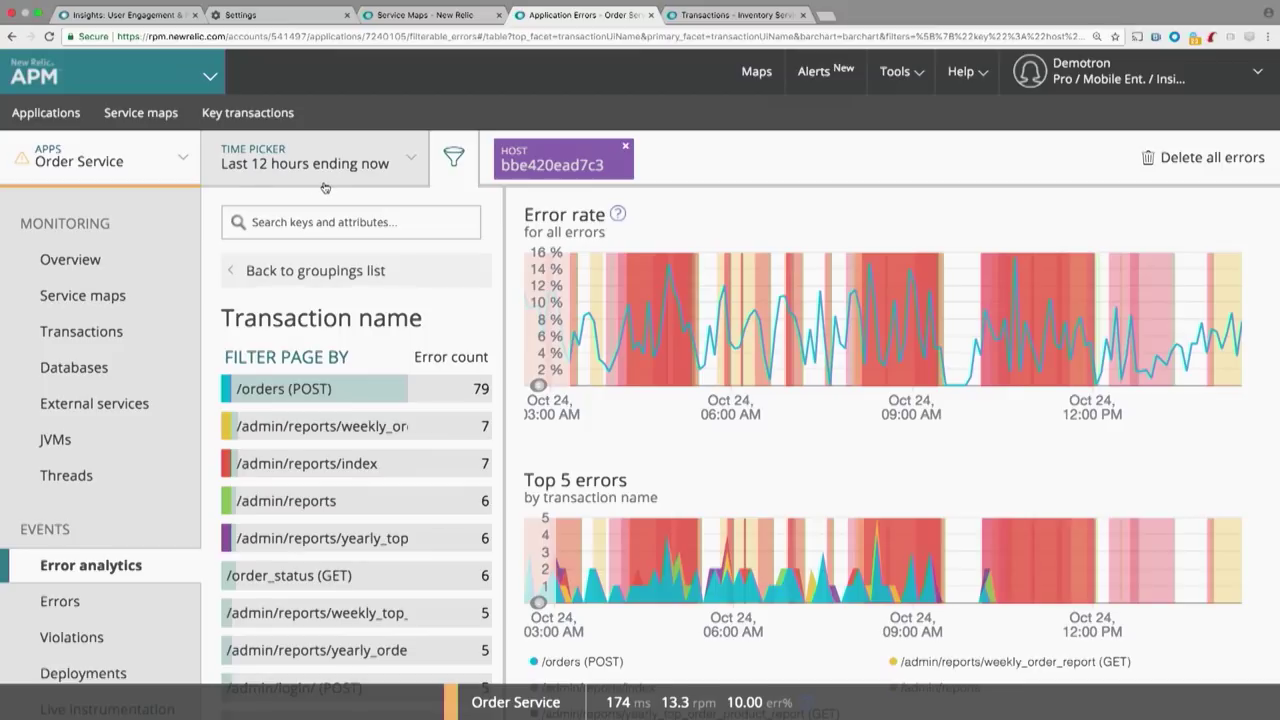
scroll(210, 370, down, 3)
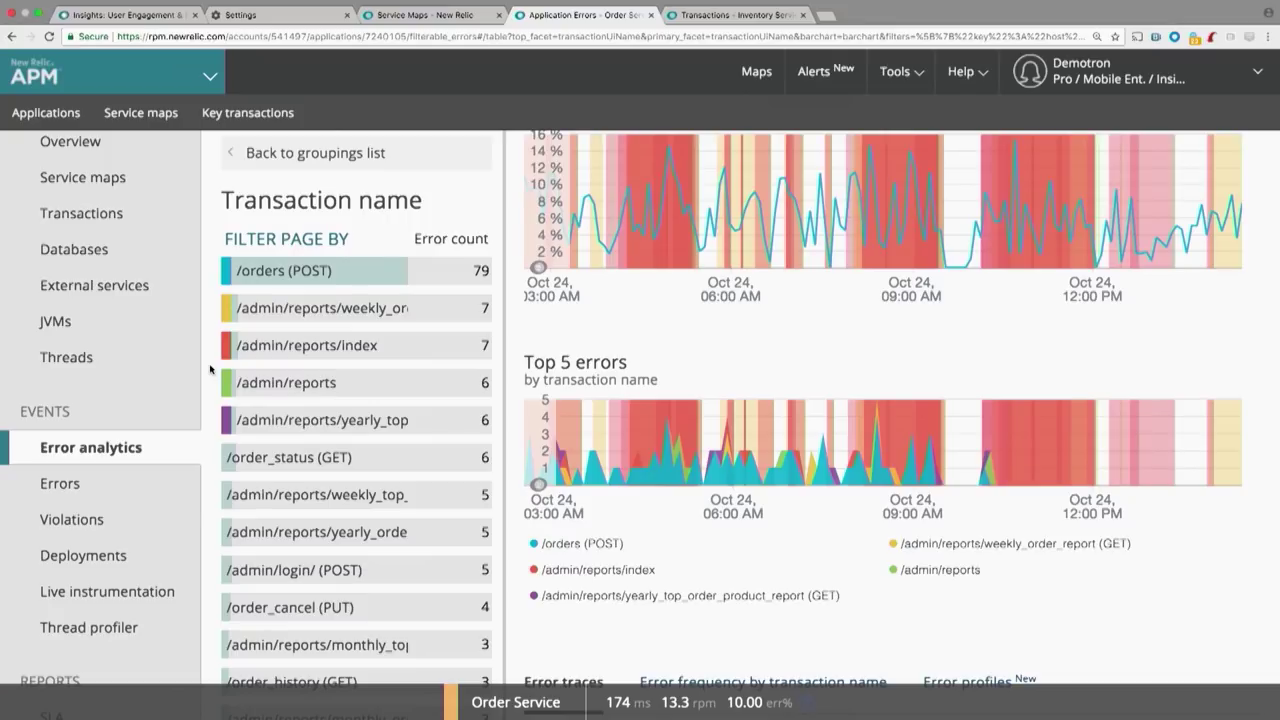
scroll(210, 370, up, 3)
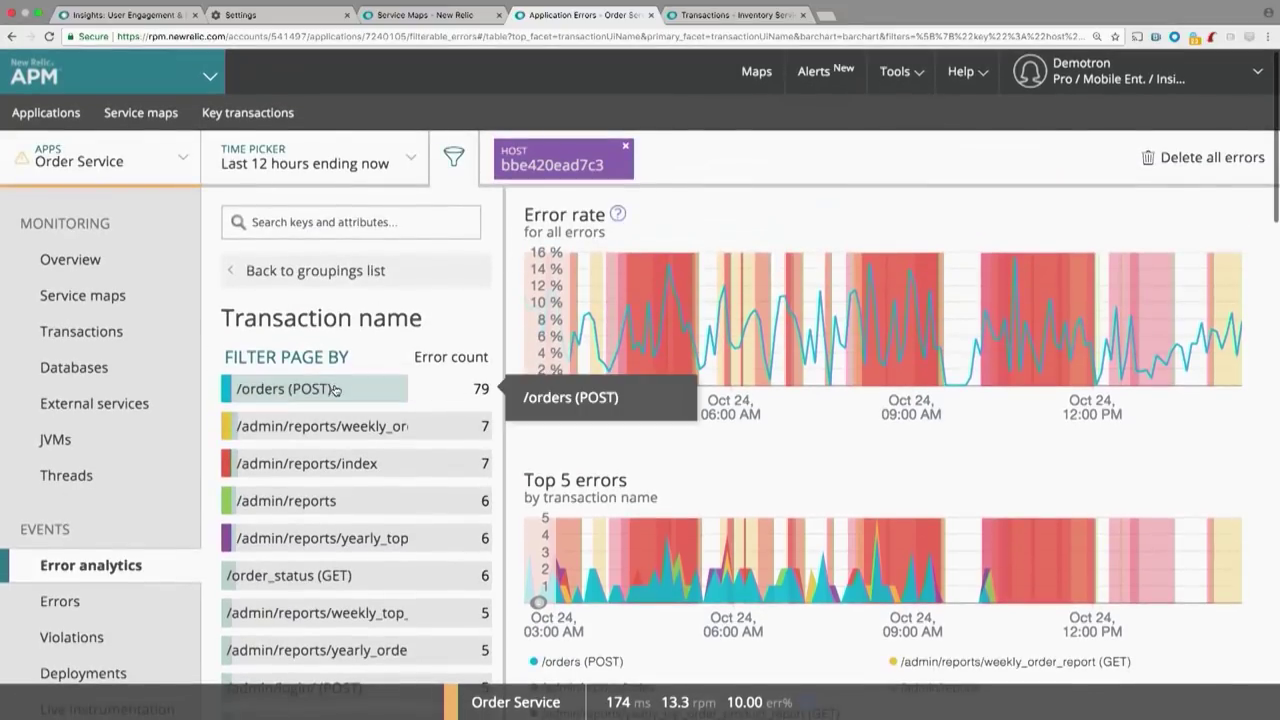
click(336, 390)
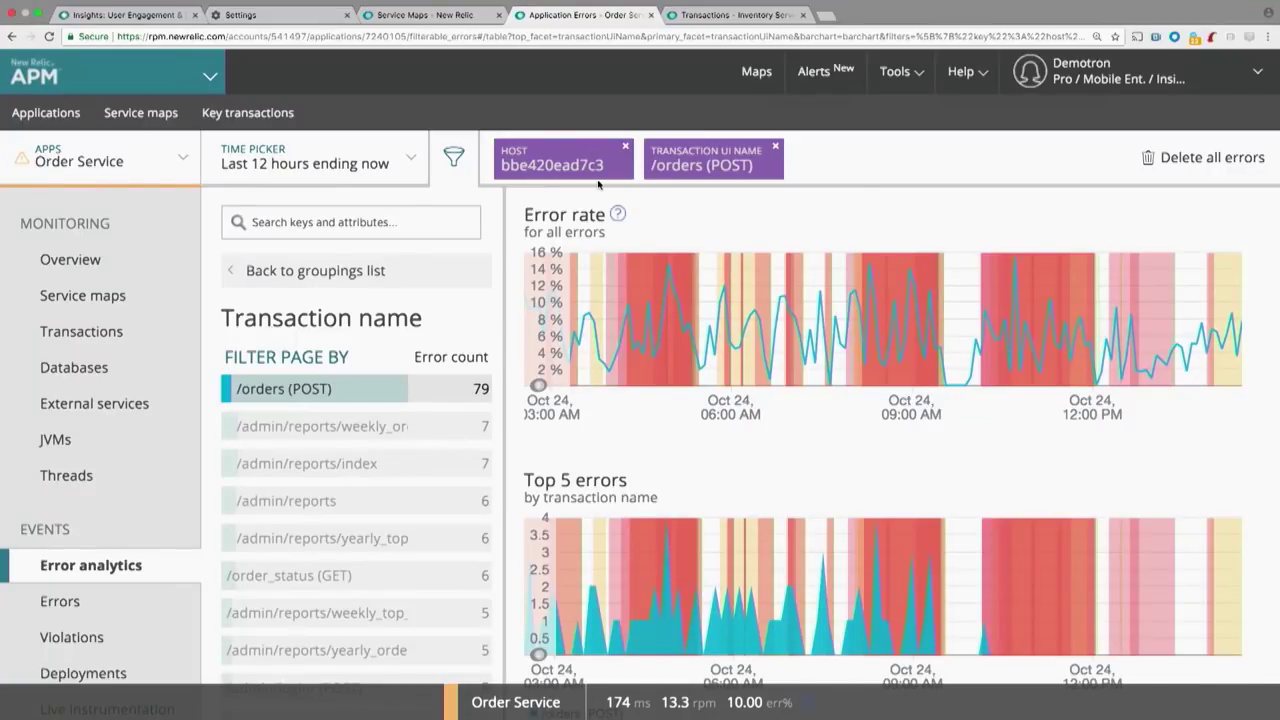
click(340, 278)
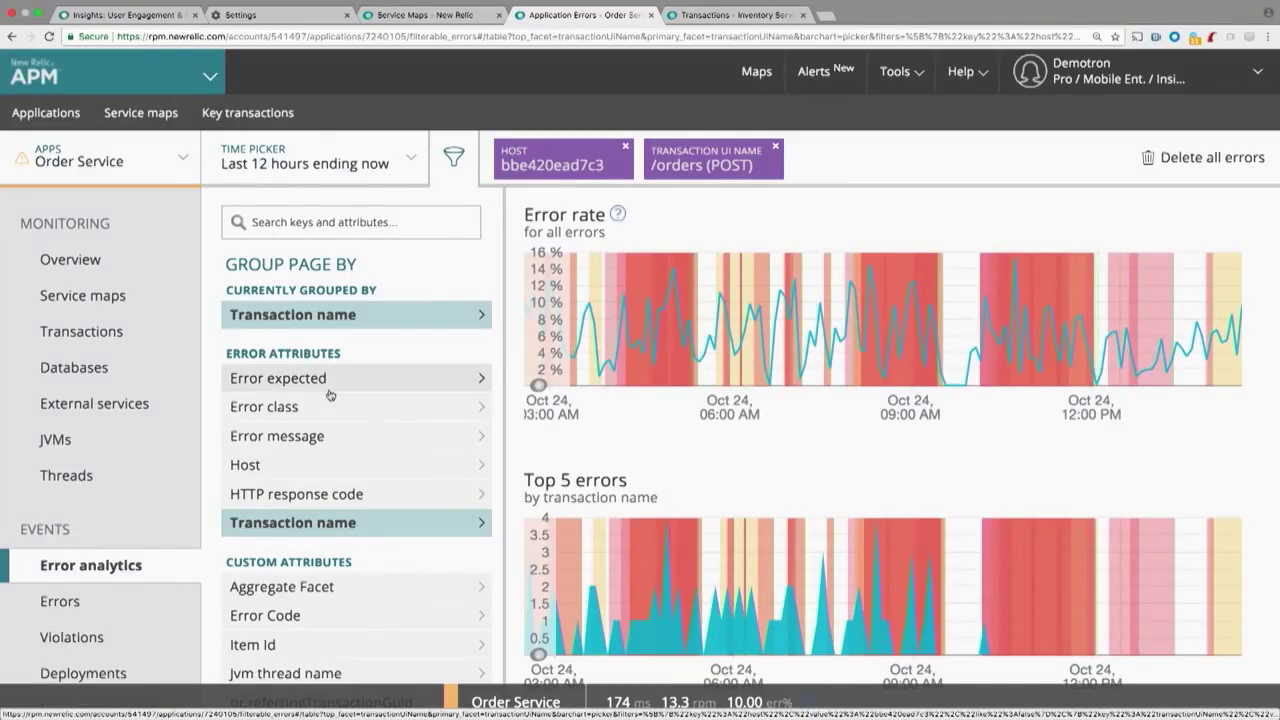
Step: Group by Error message and view the Error traces, led by HttpServerError 520 at 23
click(326, 438)
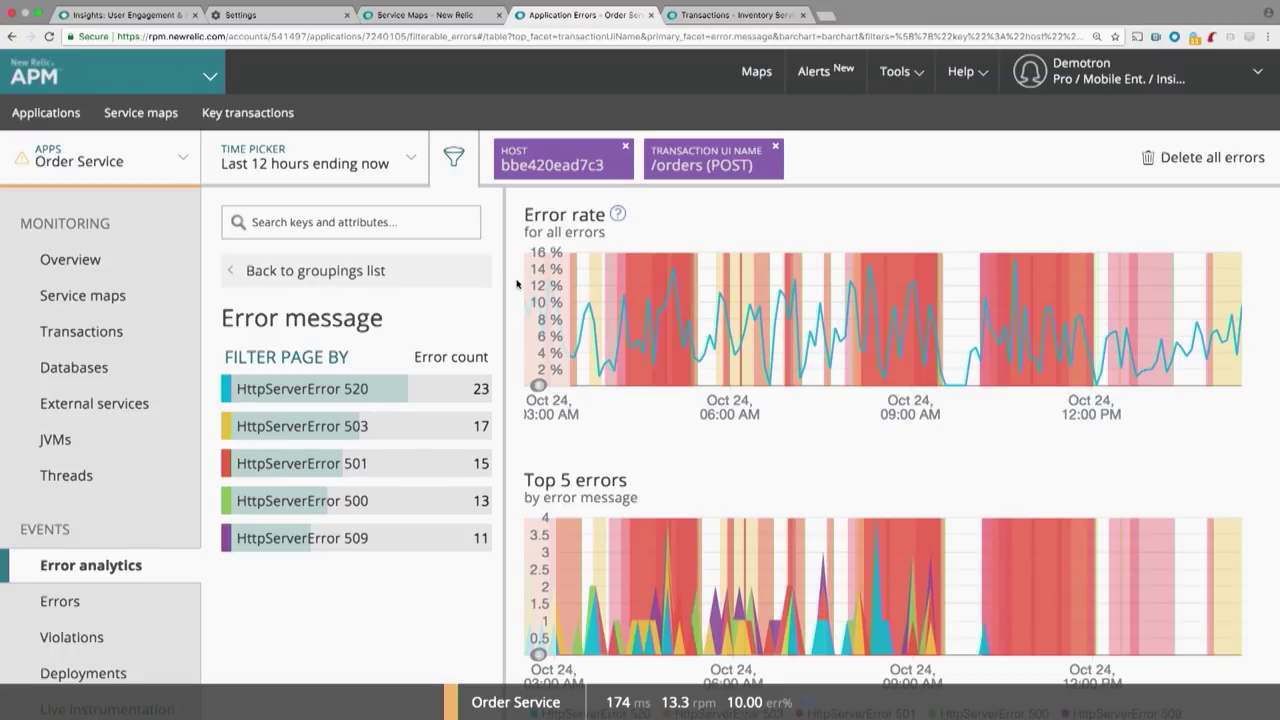
scroll(517, 284, down, 10)
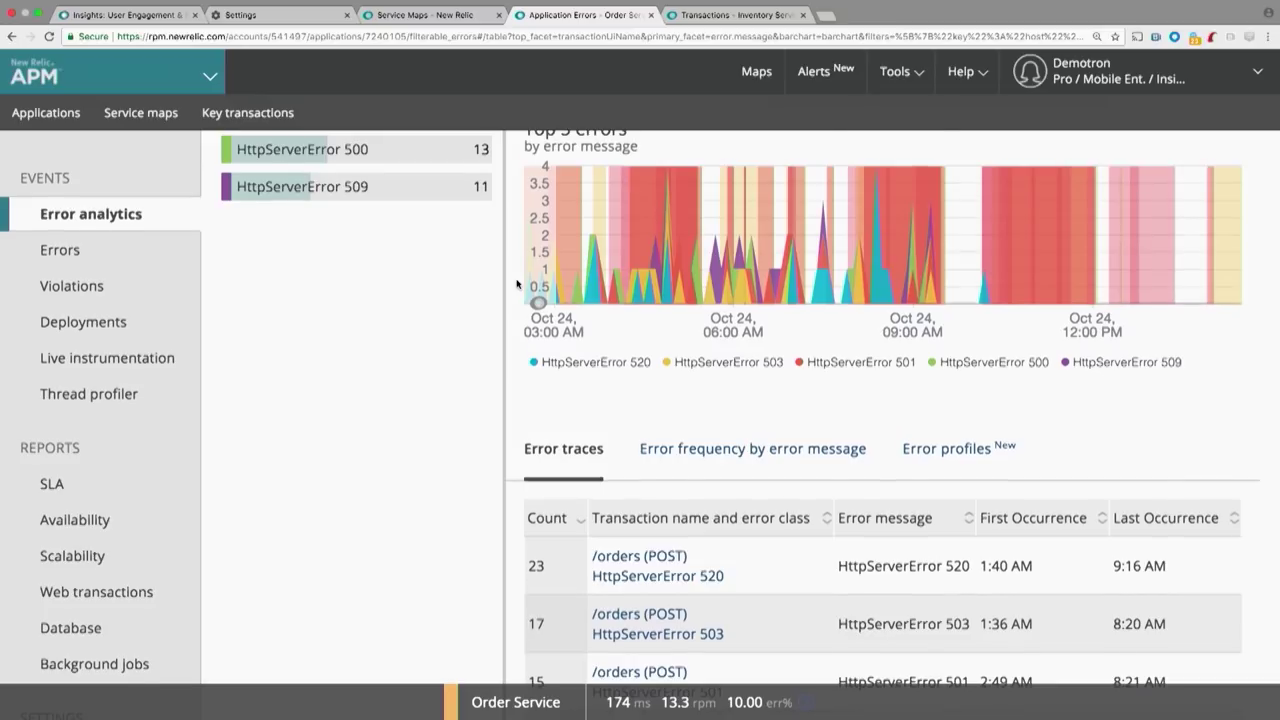
scroll(517, 283, down, 5)
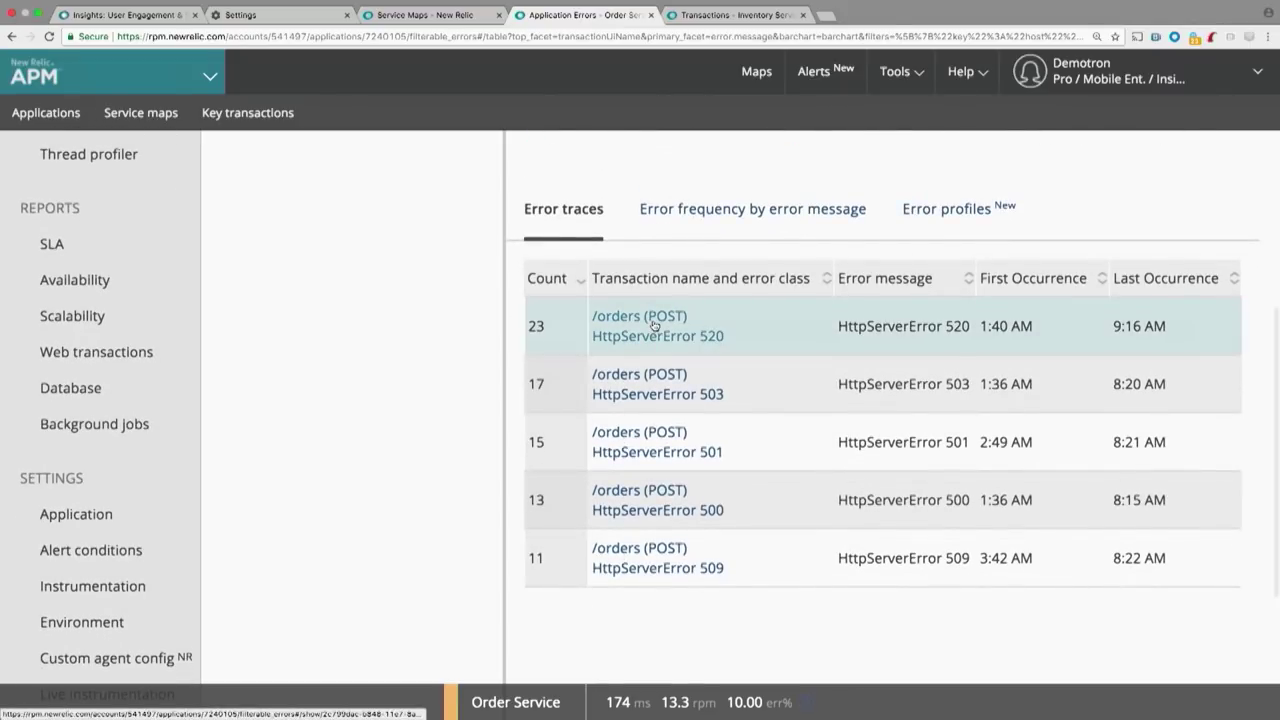
Step: Open the first /orders (POST) HttpServerError 520 error trace and review its attributes
click(654, 325)
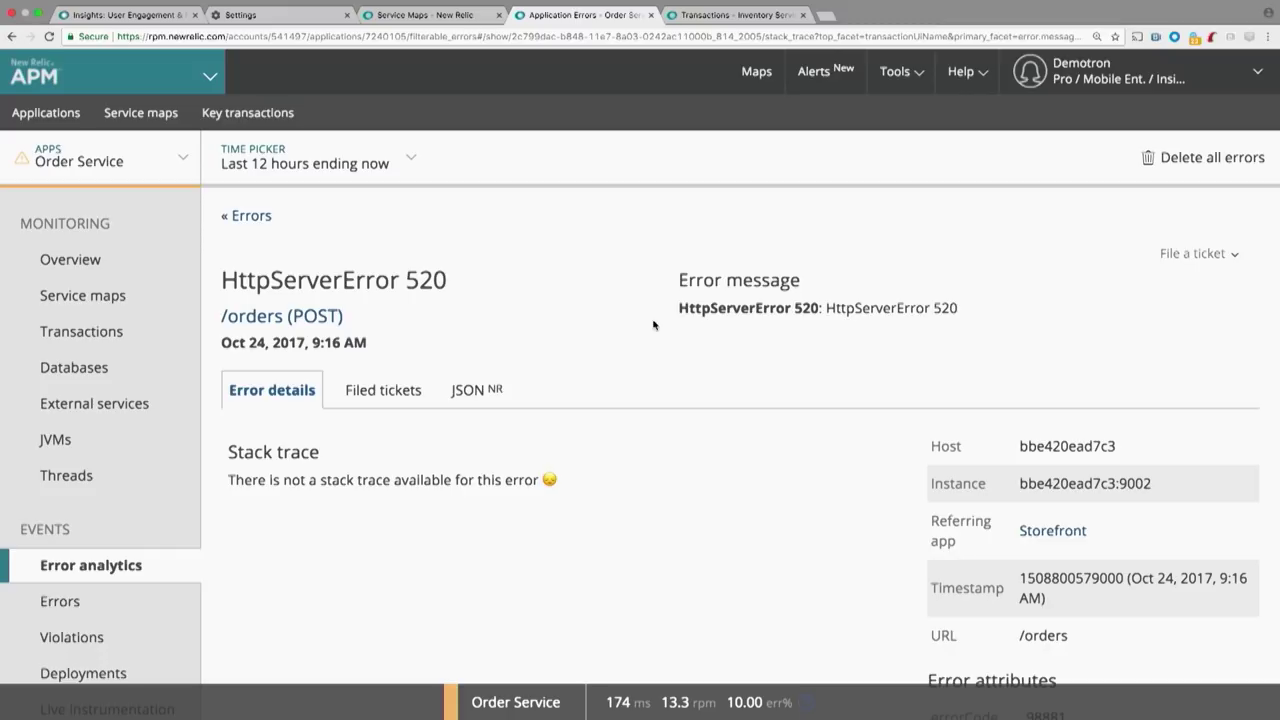
scroll(577, 481, down, 5)
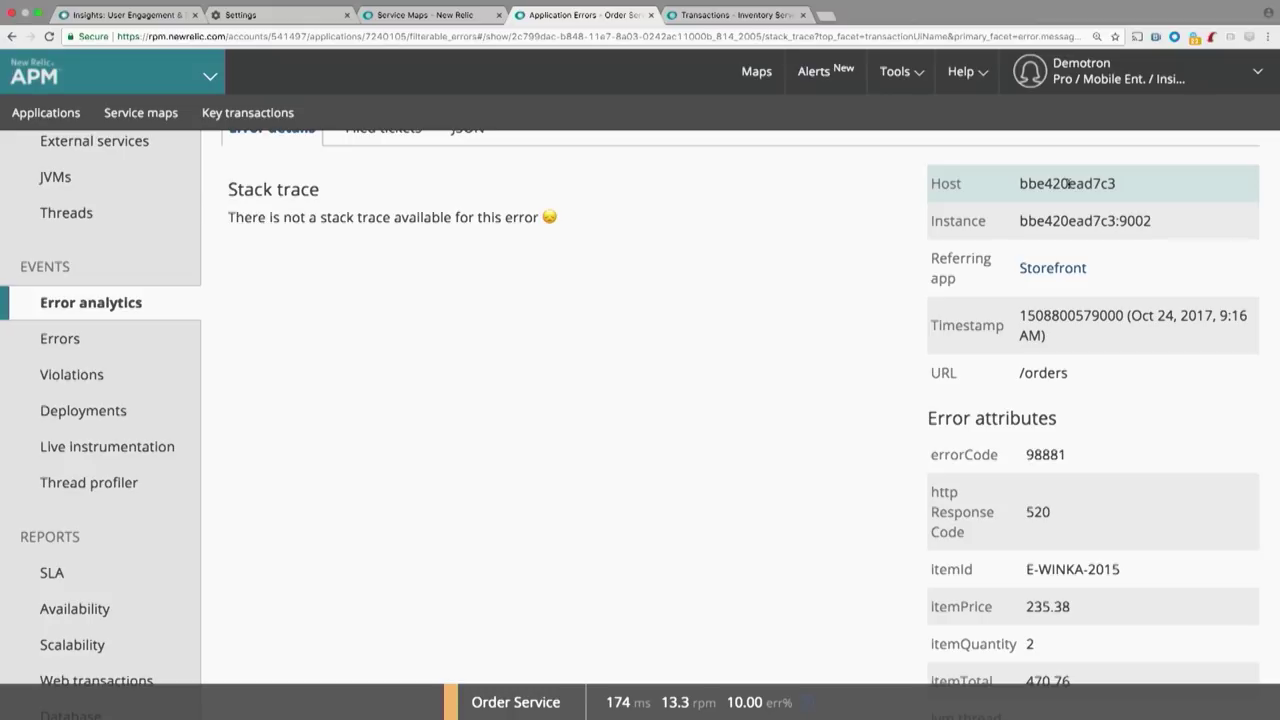
scroll(1068, 185, down, 1)
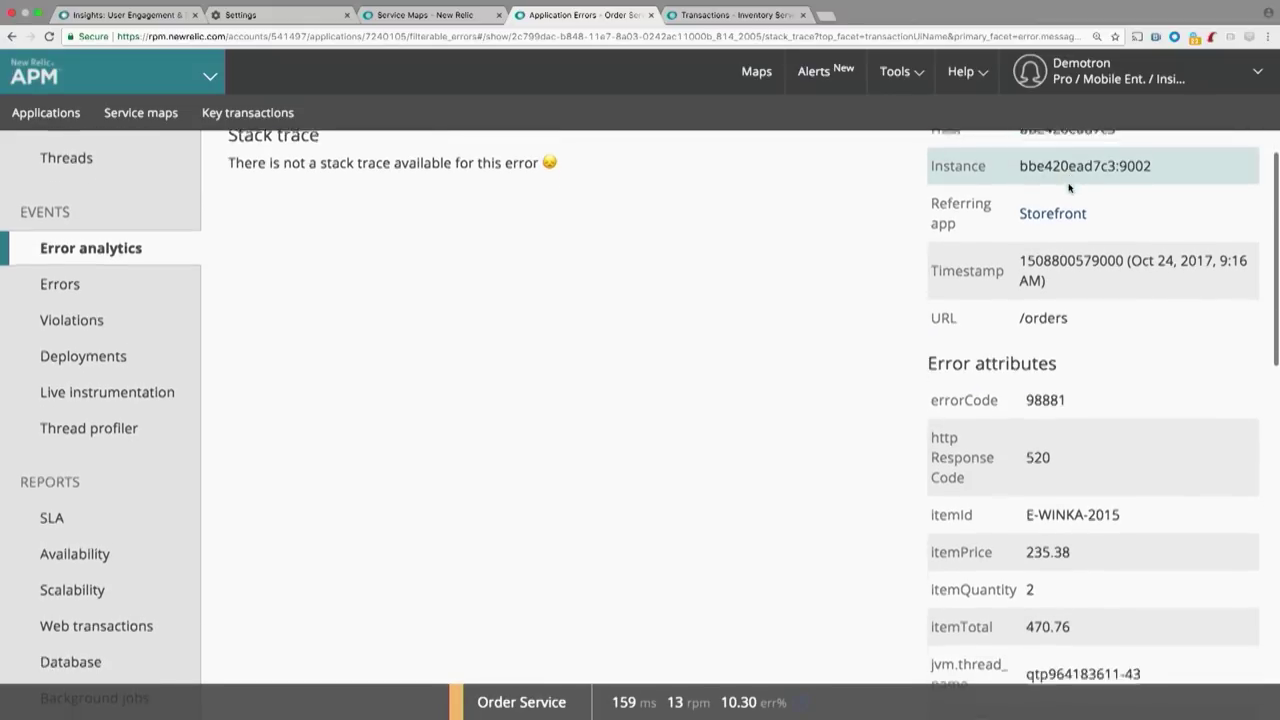
scroll(1068, 187, down, 4)
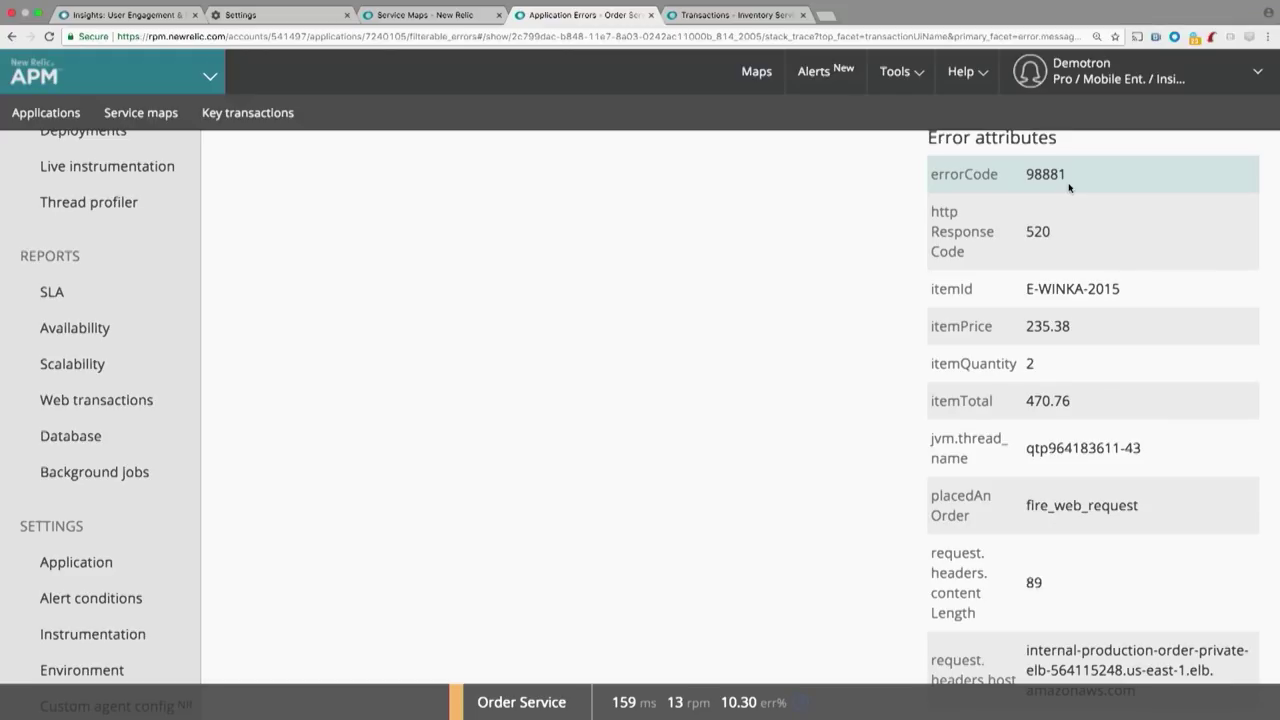
scroll(789, 277, up, 6)
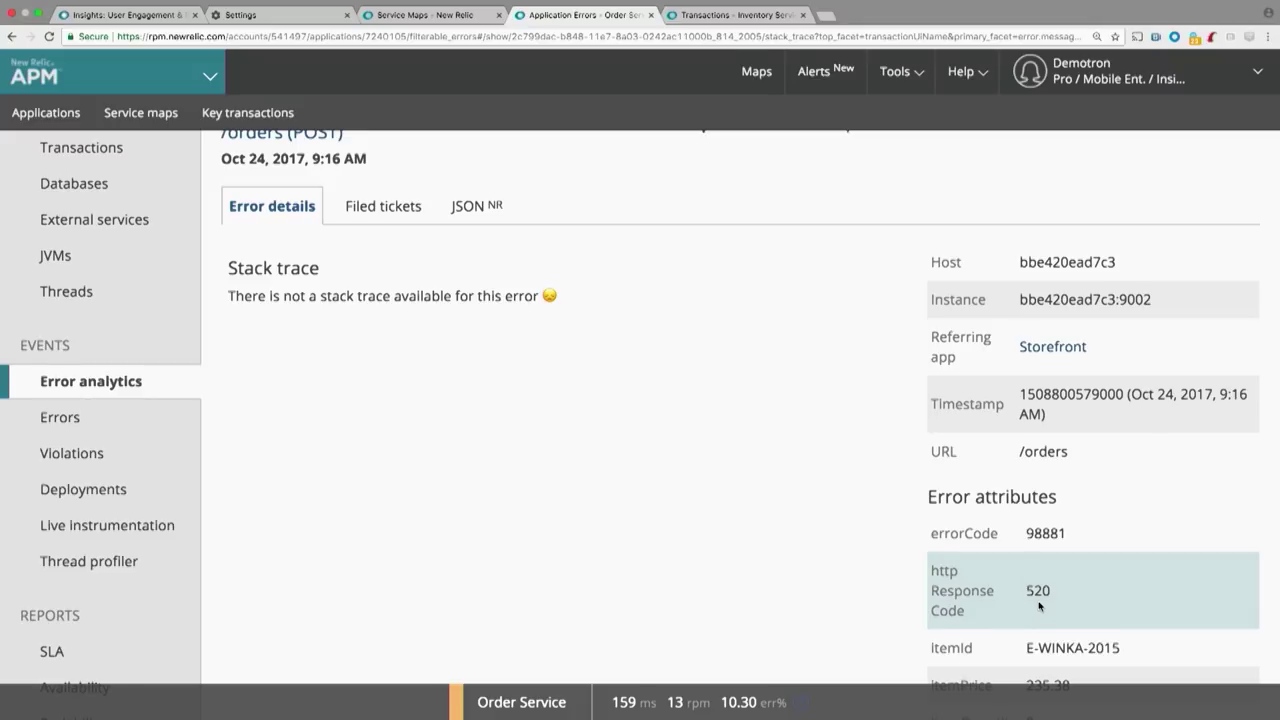
scroll(1040, 605, up, 4)
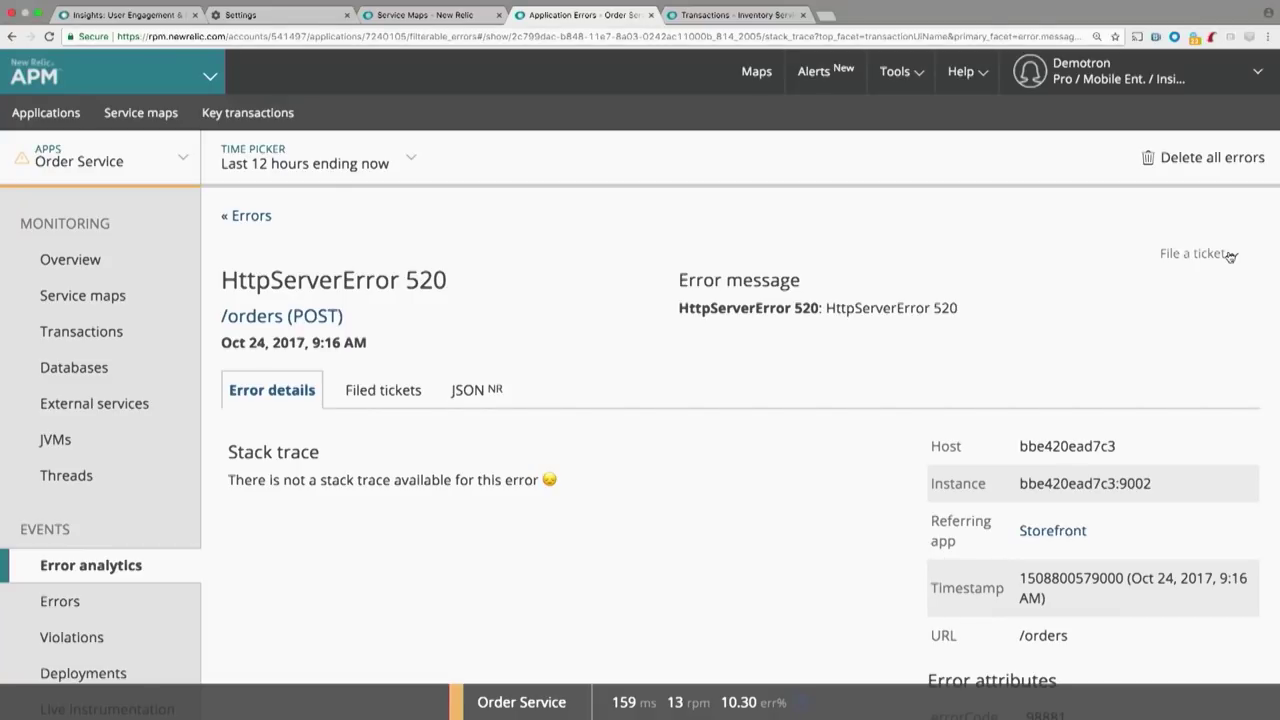
Step: Check and dismiss the 'File a ticket' options on the error trace
click(1230, 256)
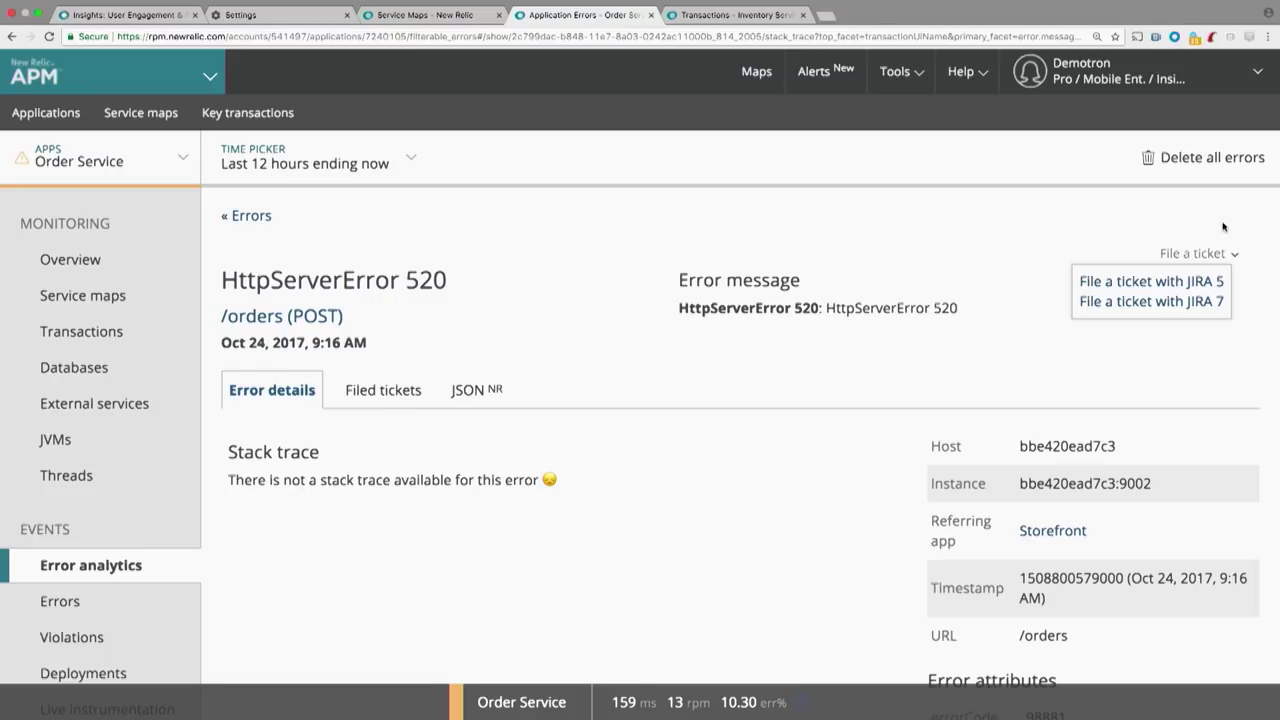
click(1226, 230)
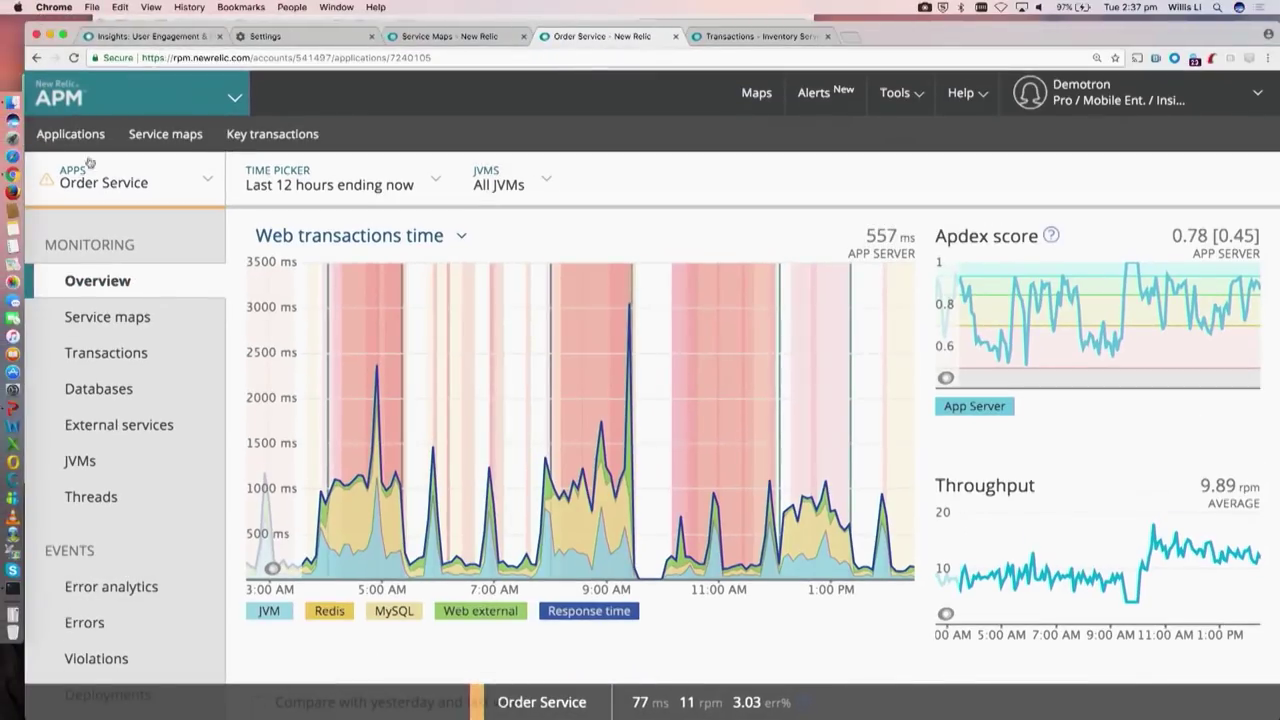
Step: Switch to PowerPoint and play the slide show from slide 2, the Agenda
click(13, 408)
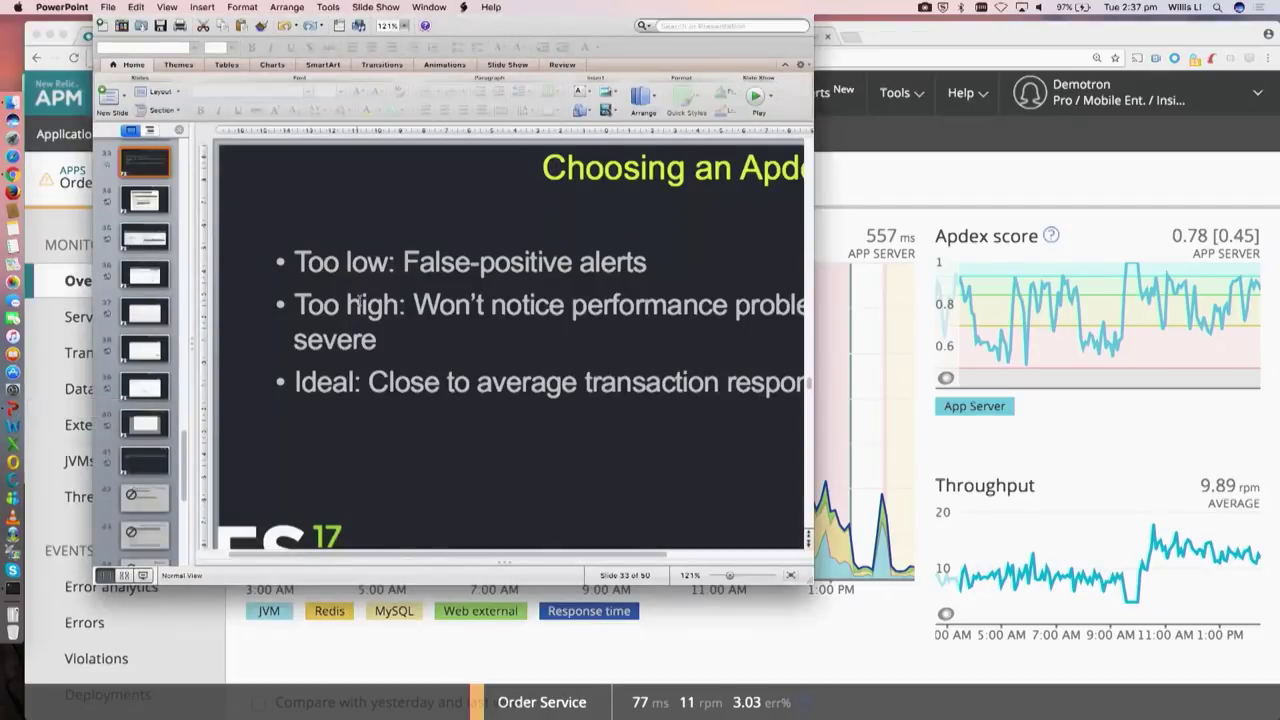
scroll(148, 219, up, 10)
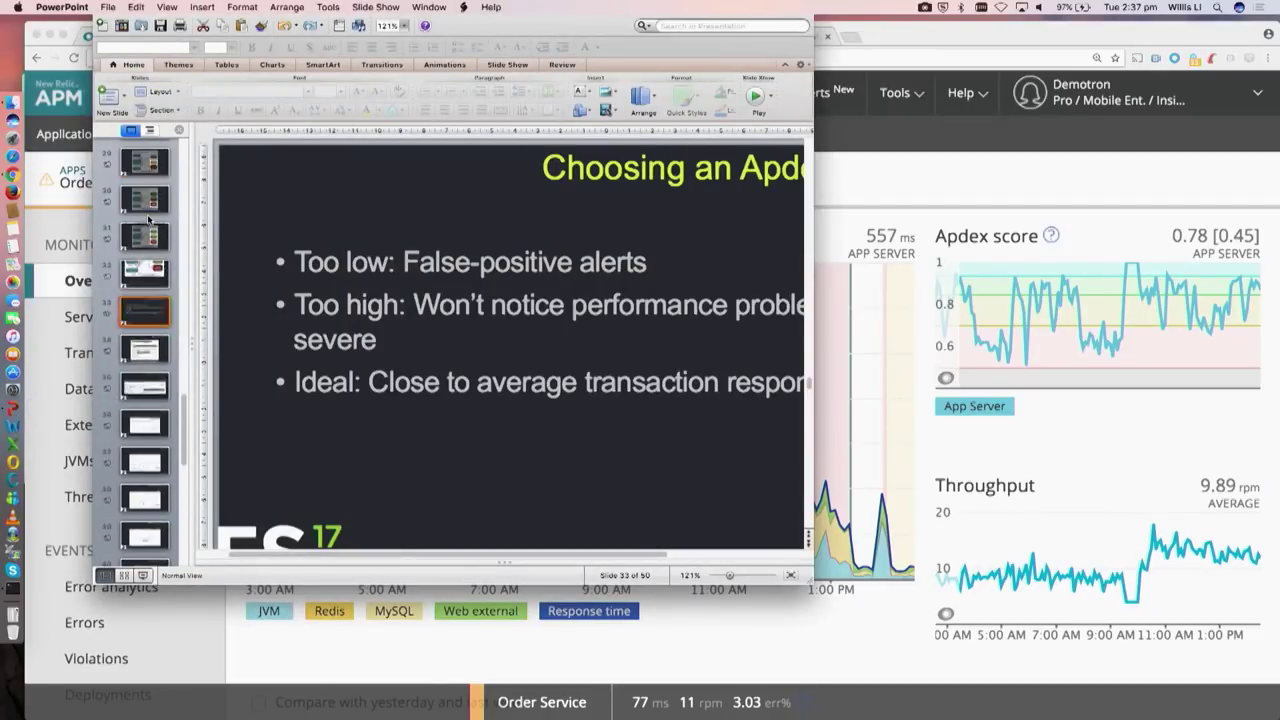
scroll(148, 219, up, 6)
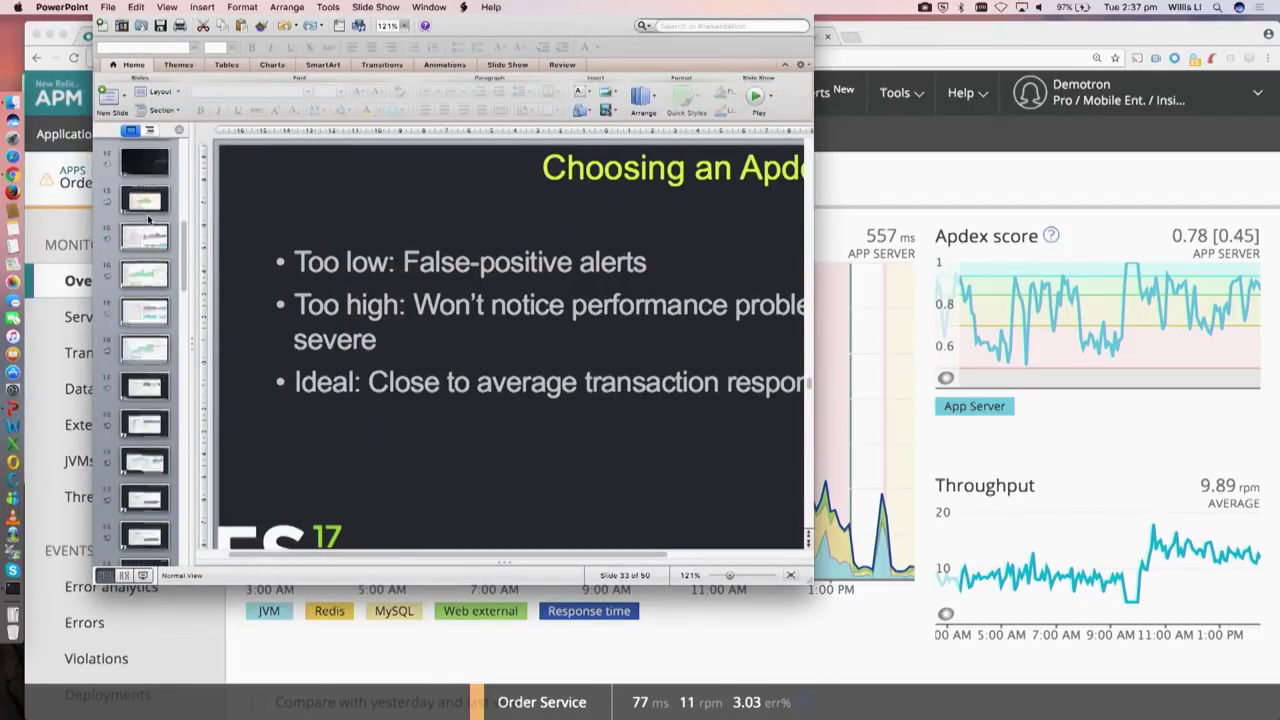
click(151, 197)
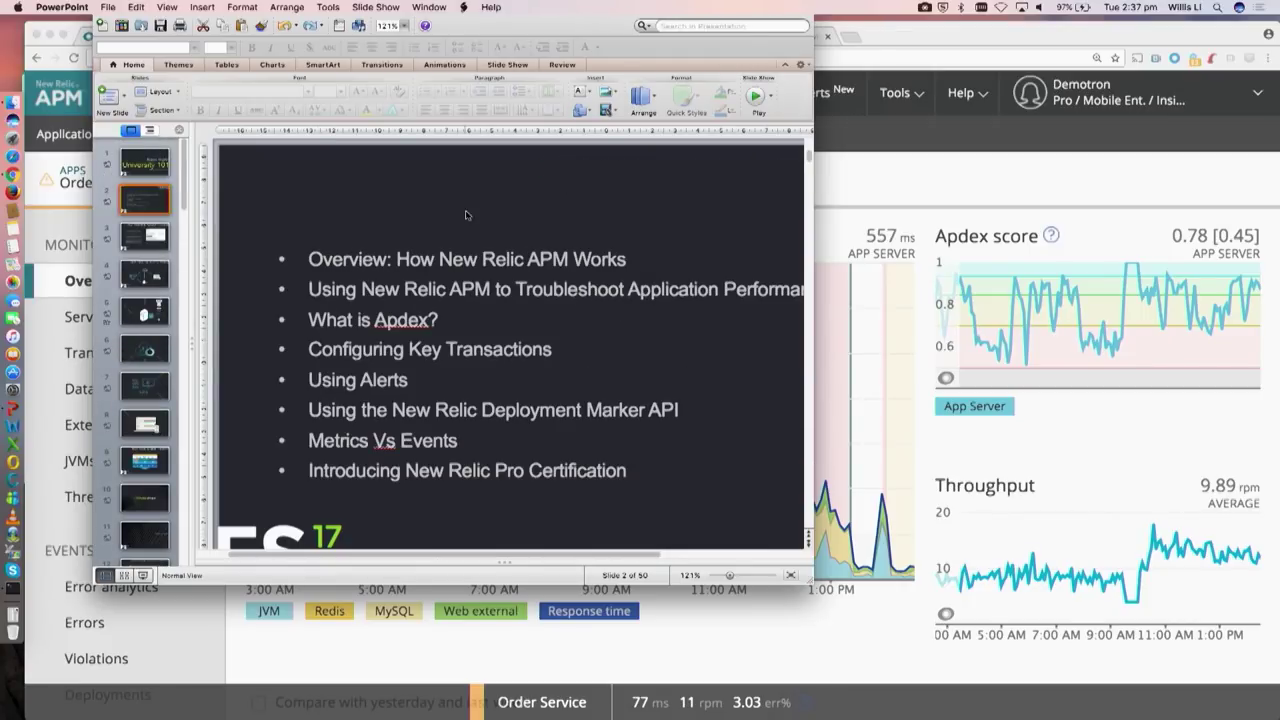
click(754, 97)
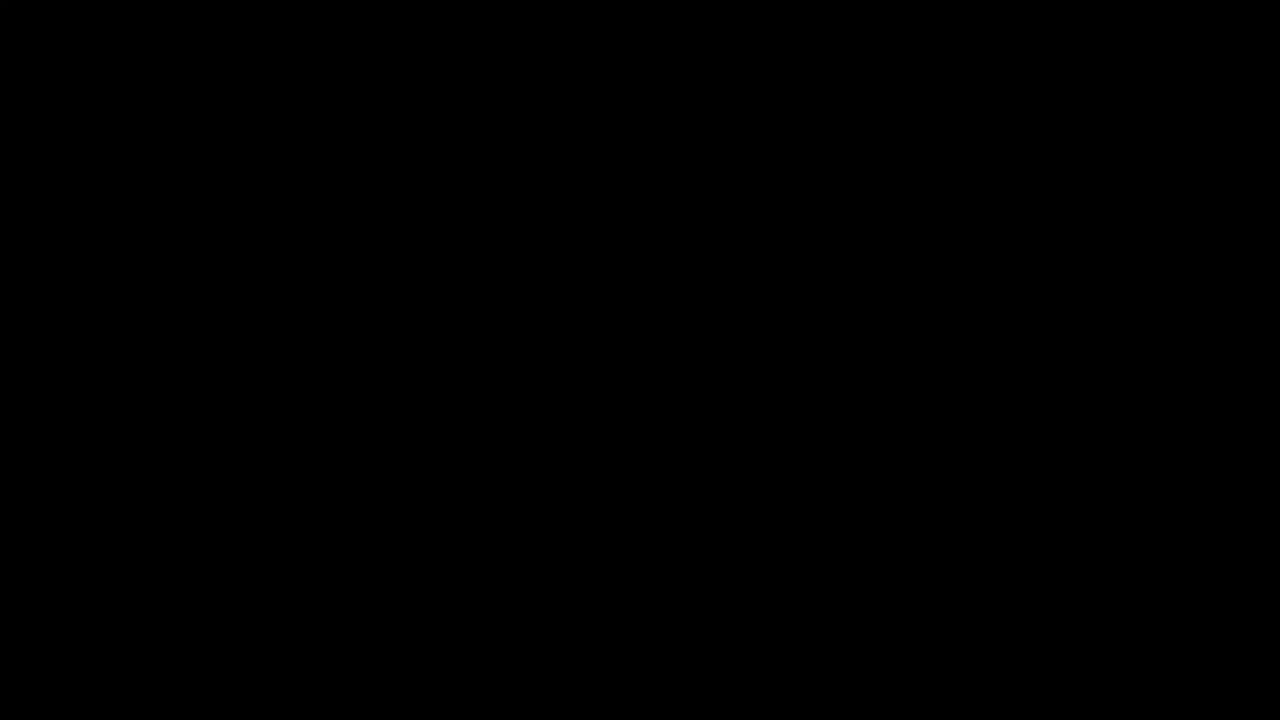
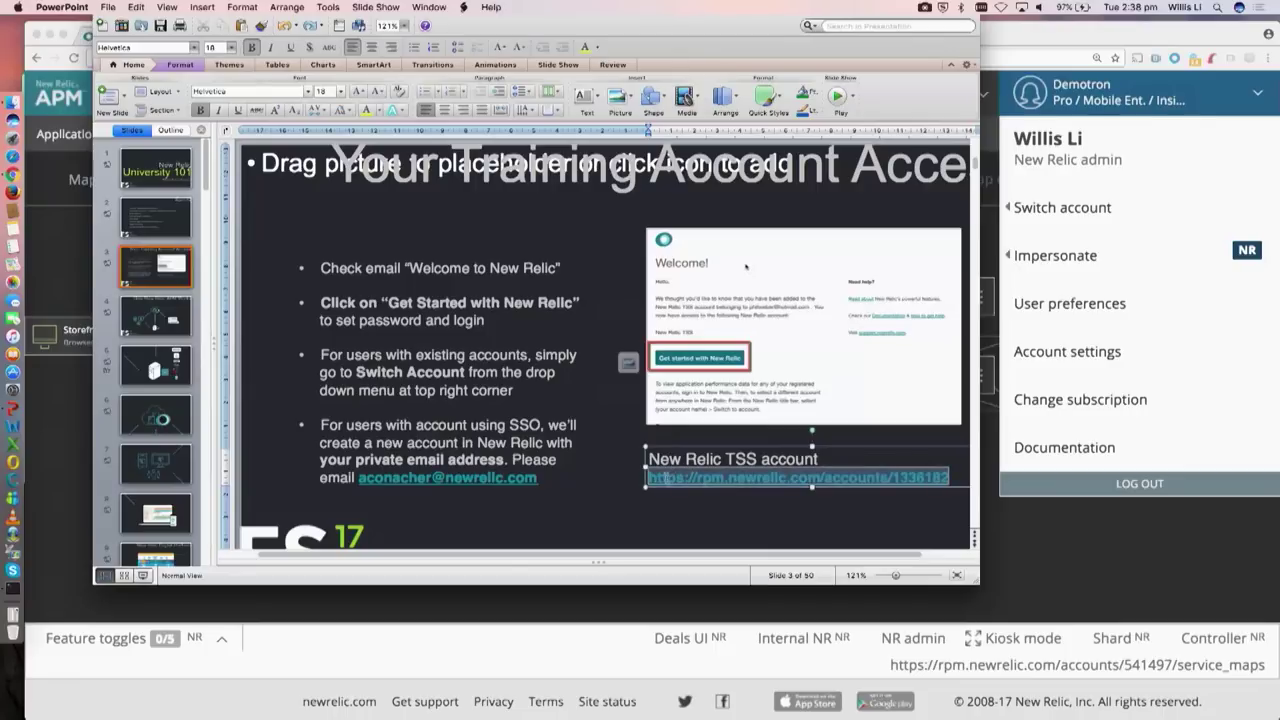
Step: Bring the Chrome window with the New Relic service map in front of PowerPoint
click(1041, 50)
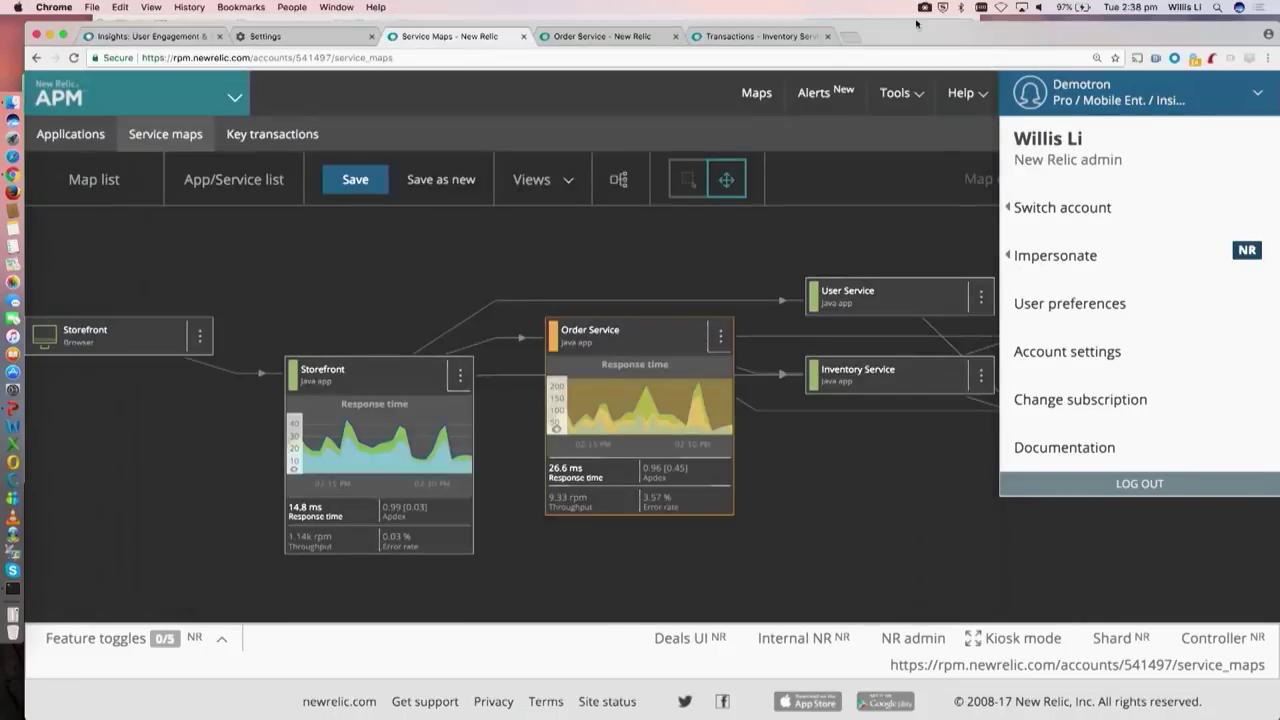
Step: Load the copied training account URL in a new tab and open the New Relic Pet Clinic application
click(835, 37)
text(https://rpm.newrelic.com/accounts/1336182)
key(Return)
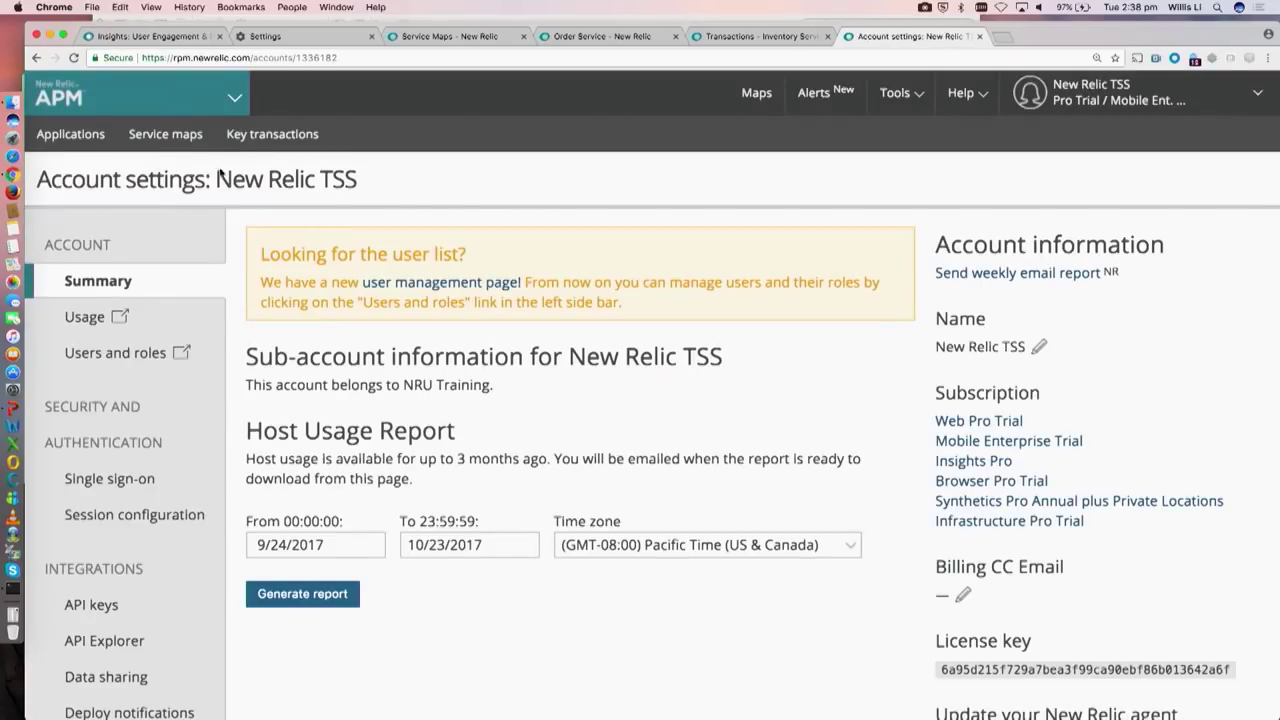
click(103, 137)
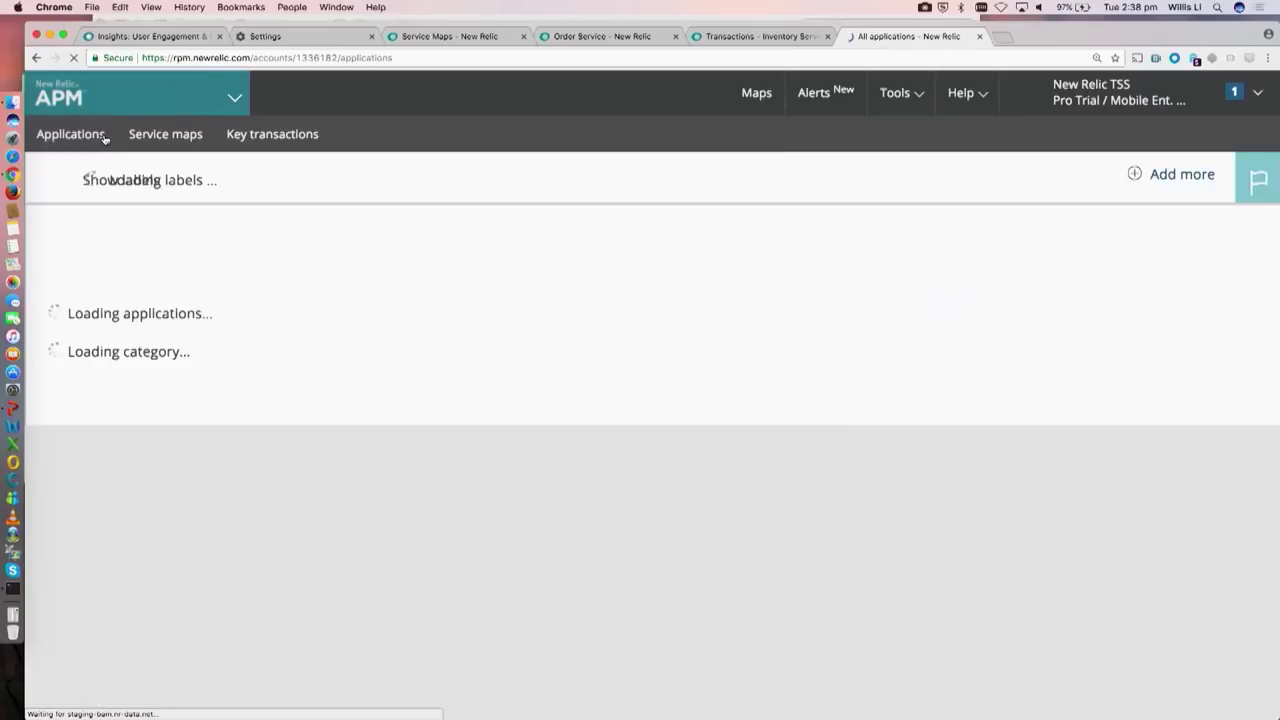
click(113, 288)
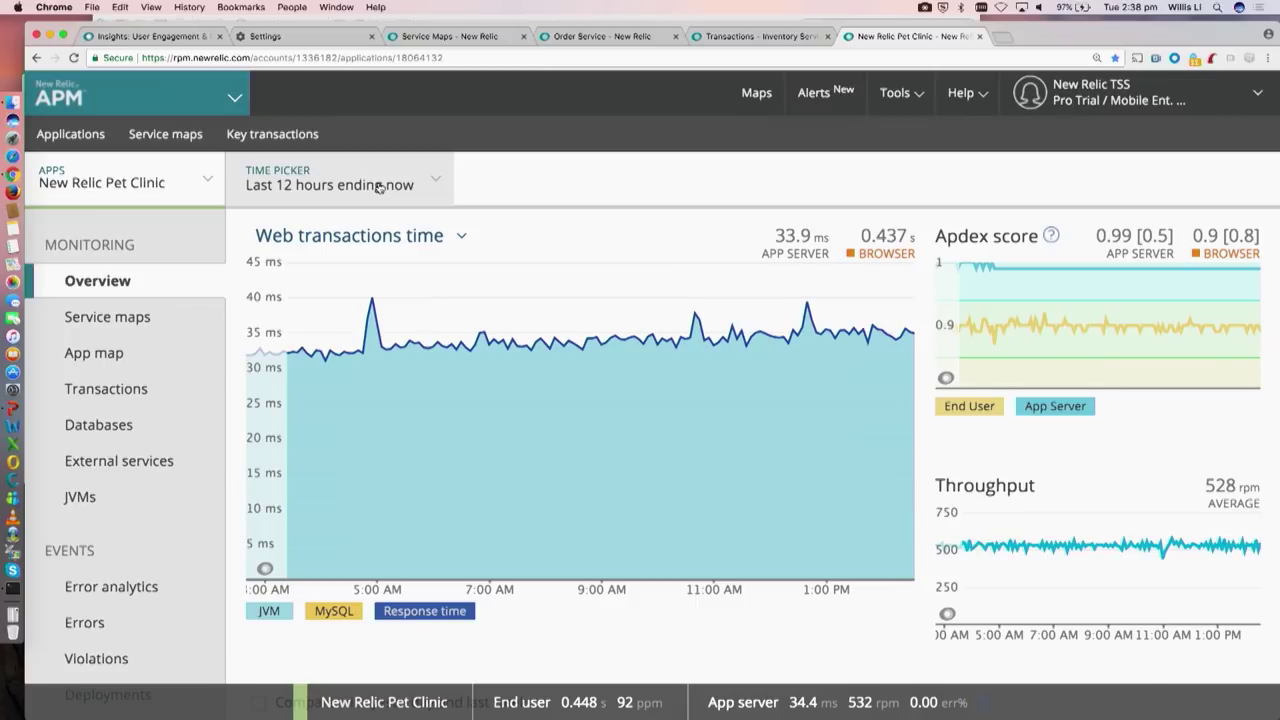
Step: Show the last 24 hours, then zoom into the response-time spike, giving 6 hours ending 5:19
click(380, 188)
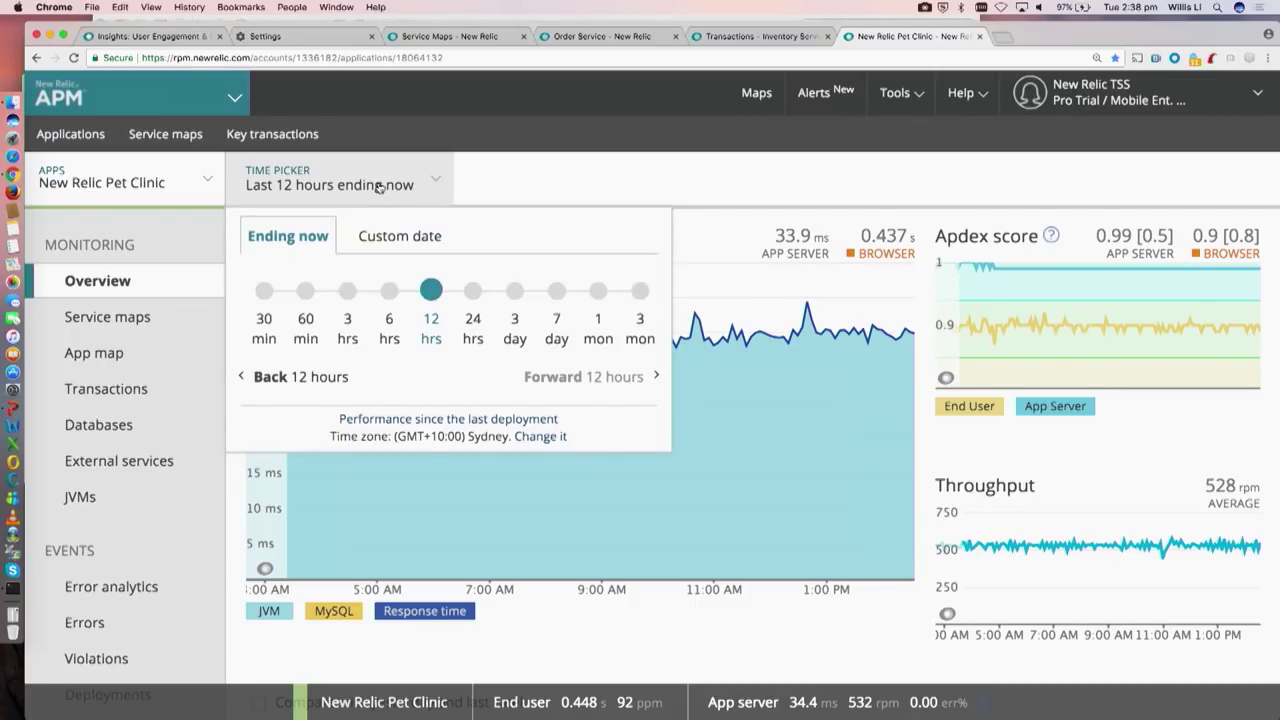
click(474, 292)
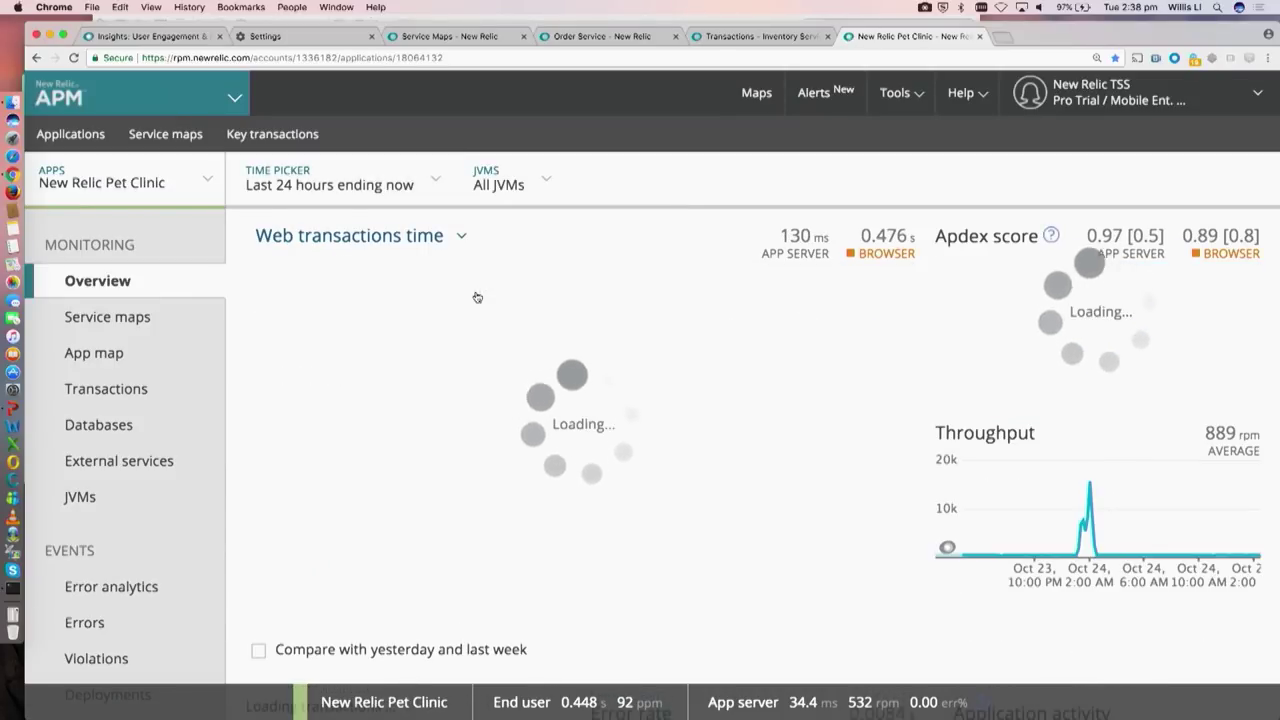
drag(466, 387, 563, 395)
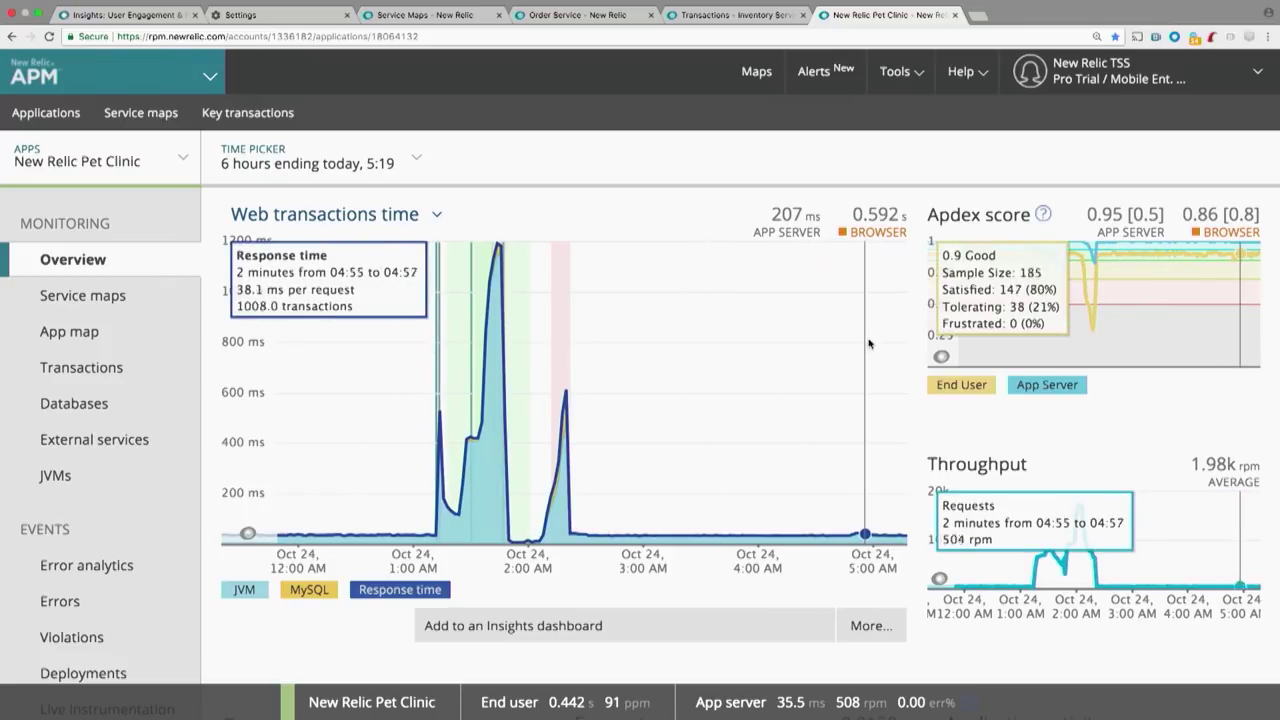
Step: Open Error analytics from the Error rate chart, listing 107 JasperException errors
scroll(912, 345, down, 5)
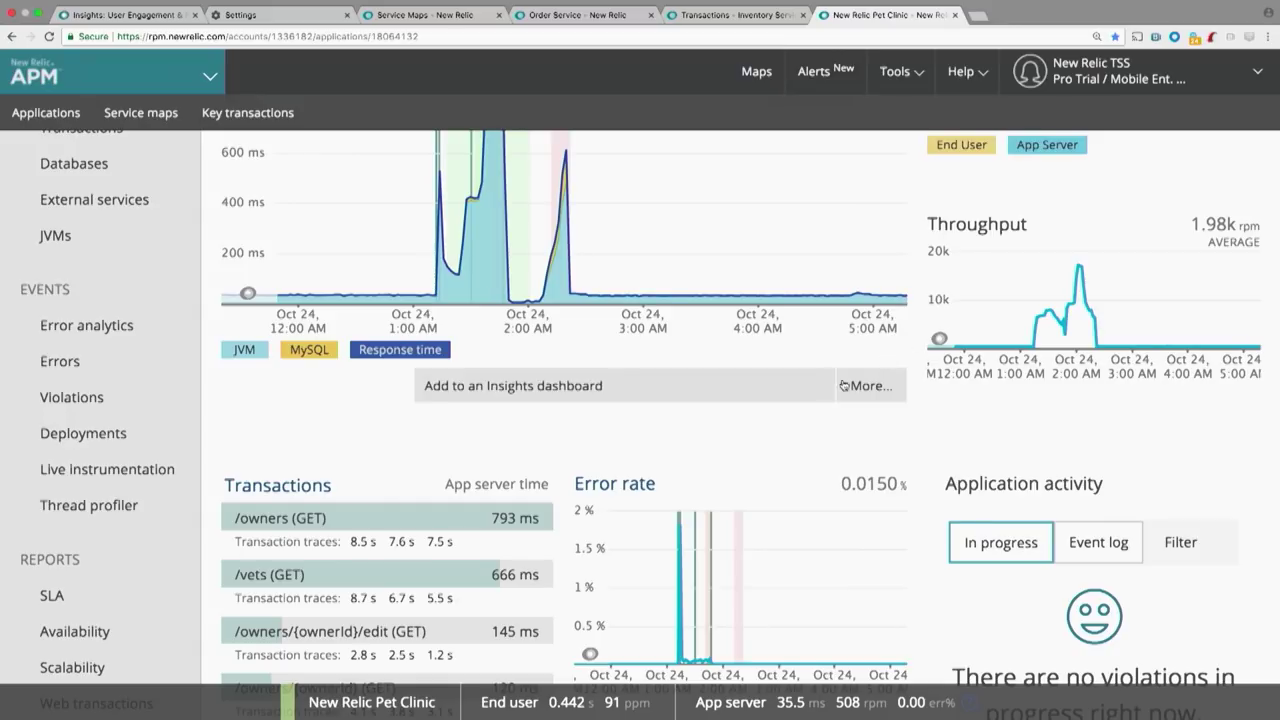
scroll(741, 445, down, 1)
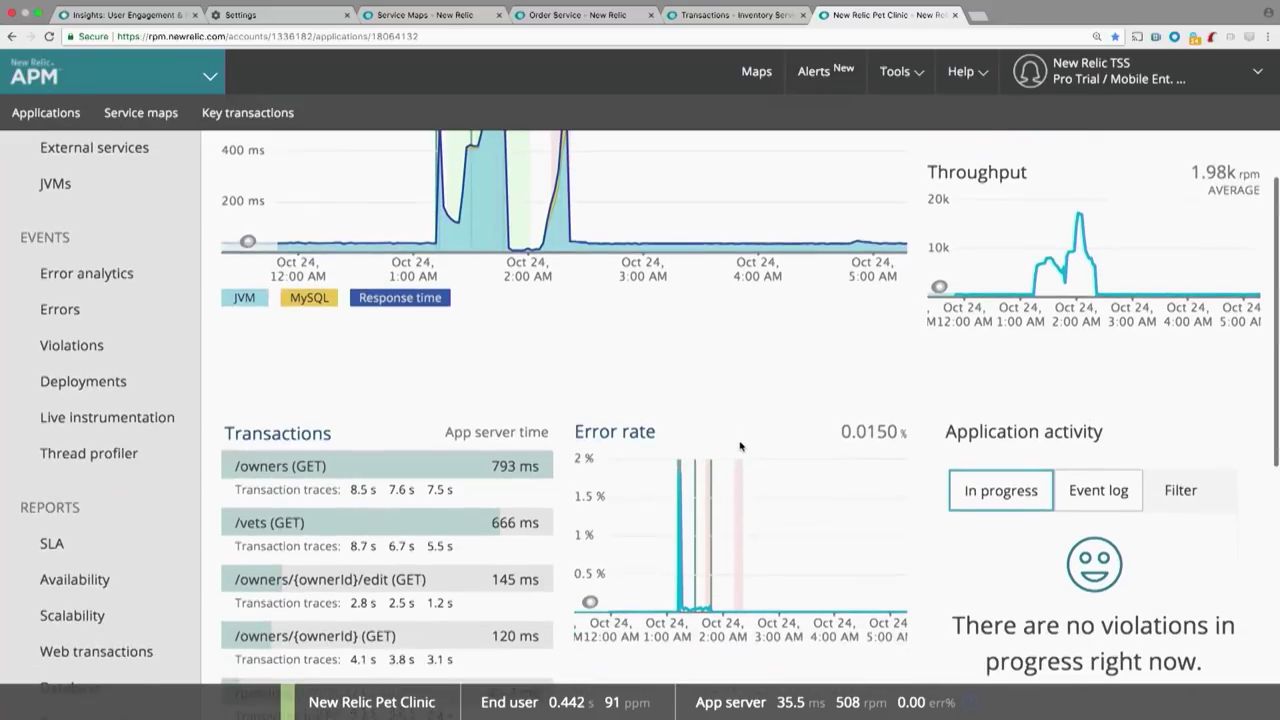
click(593, 443)
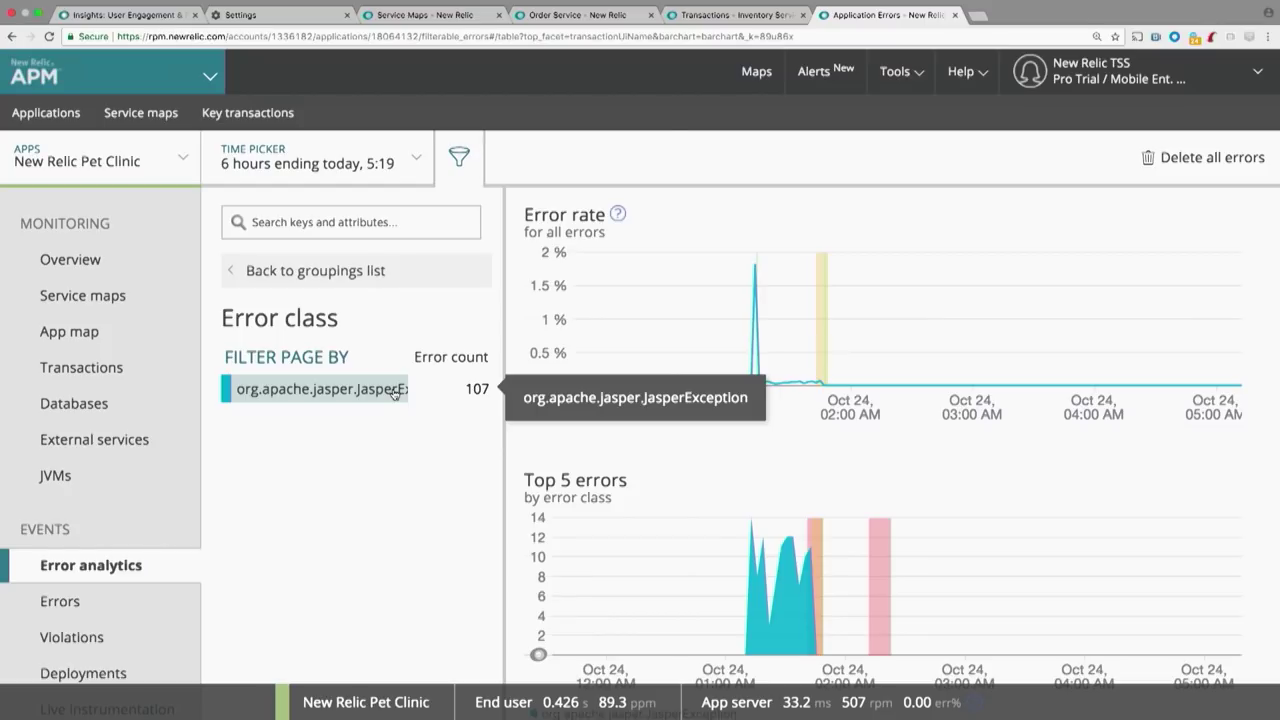
Step: Filter errors to JasperException, review the /owners (GET) error trace, then return to the overview
click(395, 394)
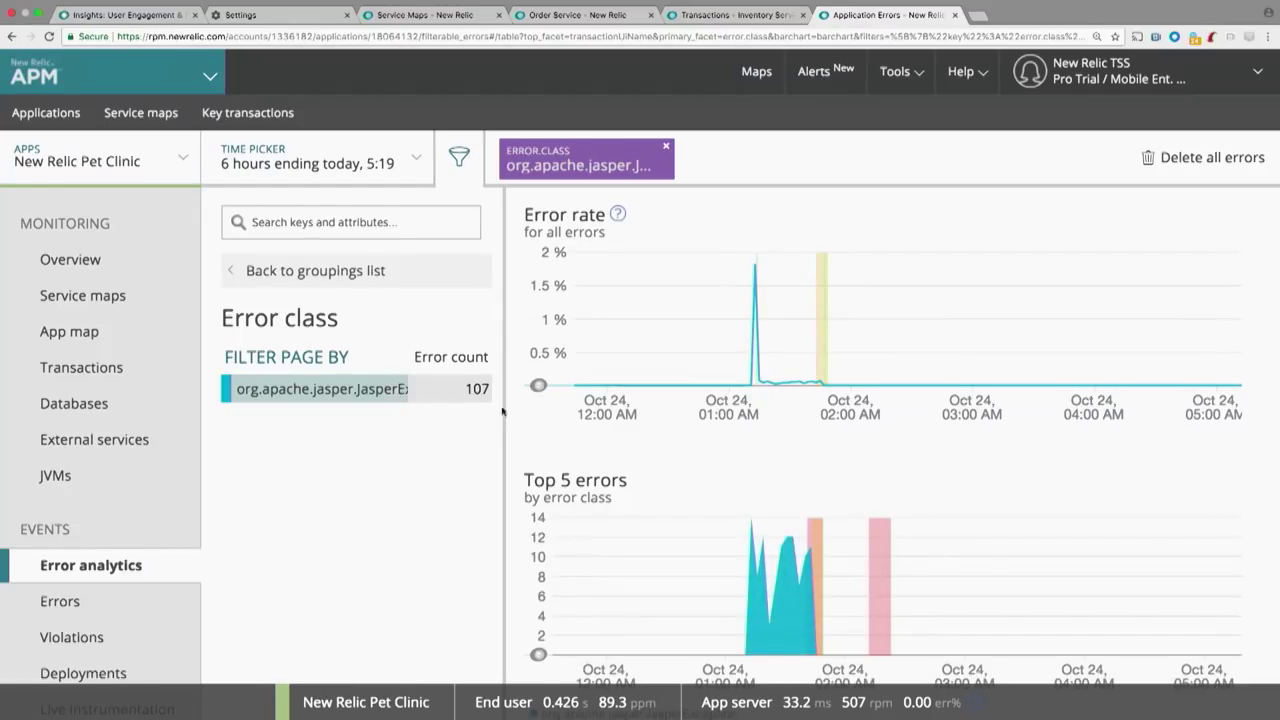
scroll(517, 417, down, 5)
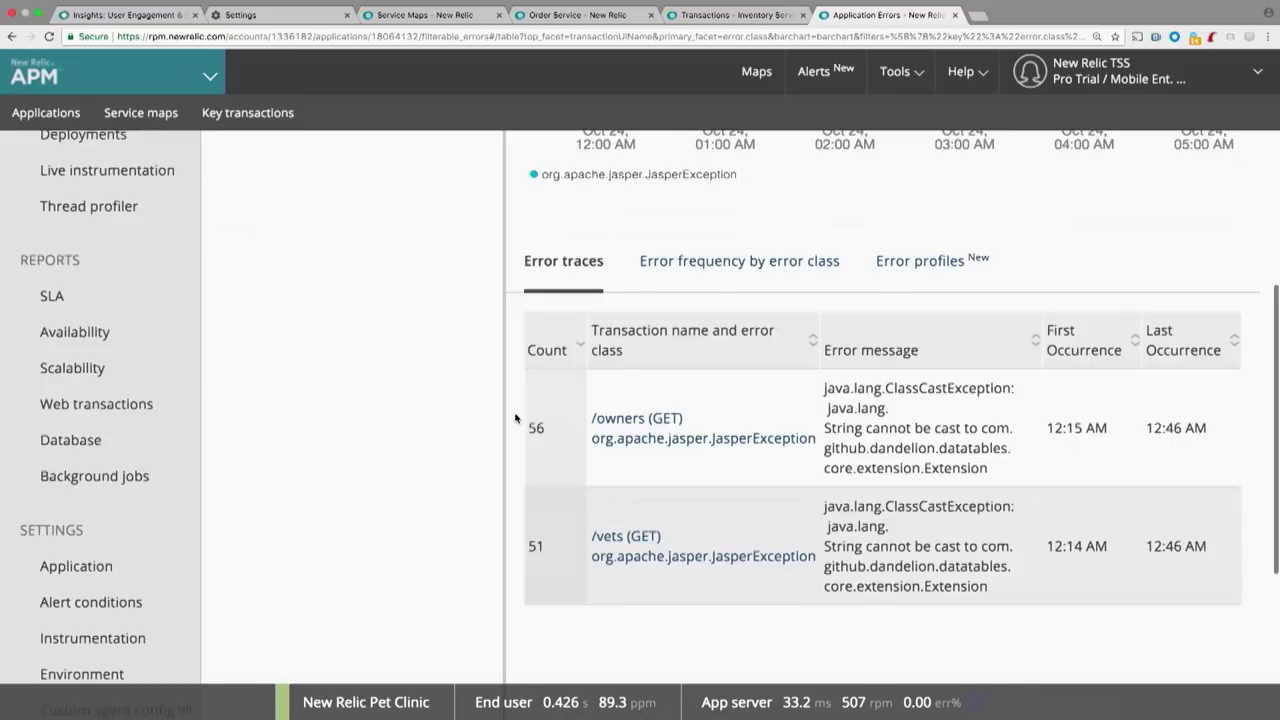
click(648, 427)
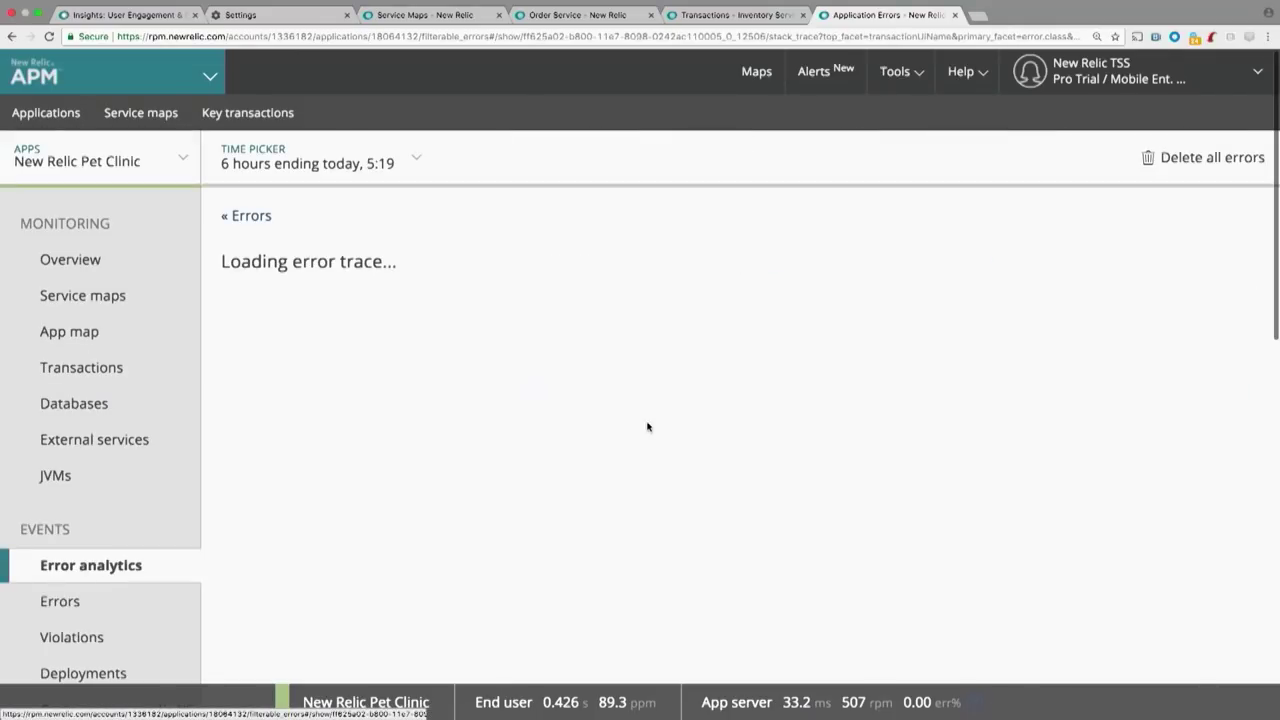
scroll(648, 427, down, 3)
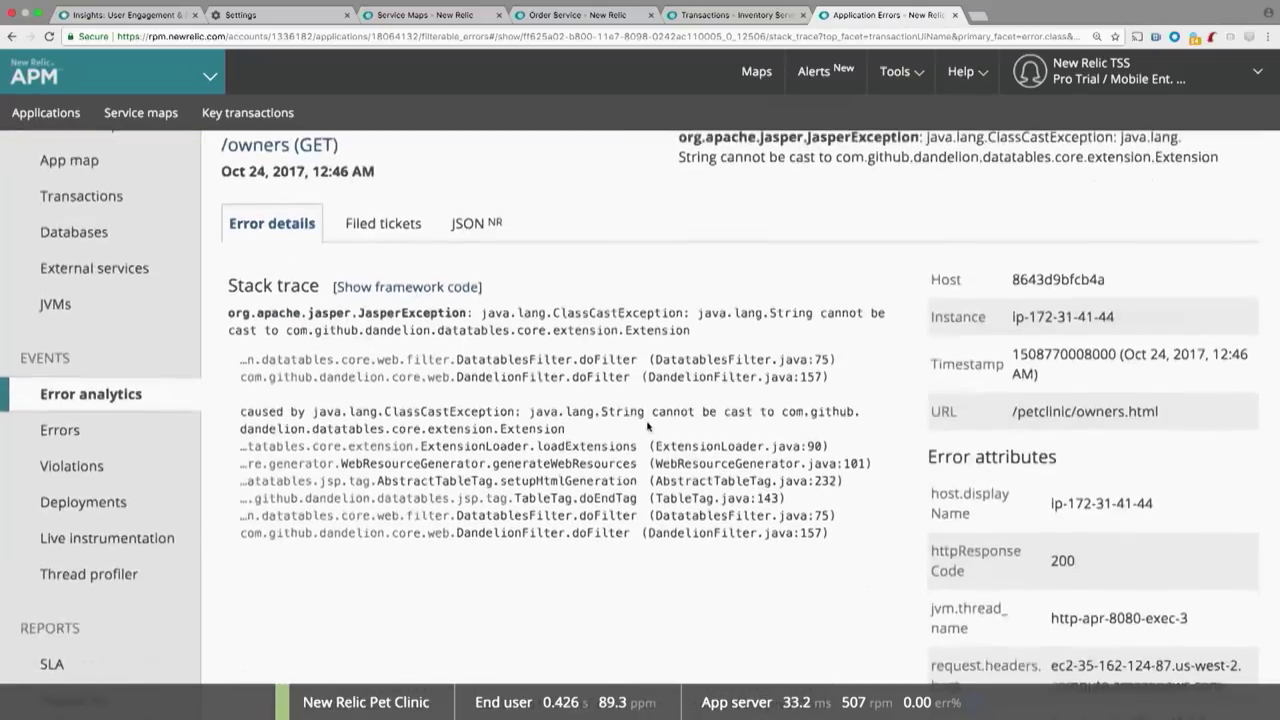
scroll(648, 427, up, 3)
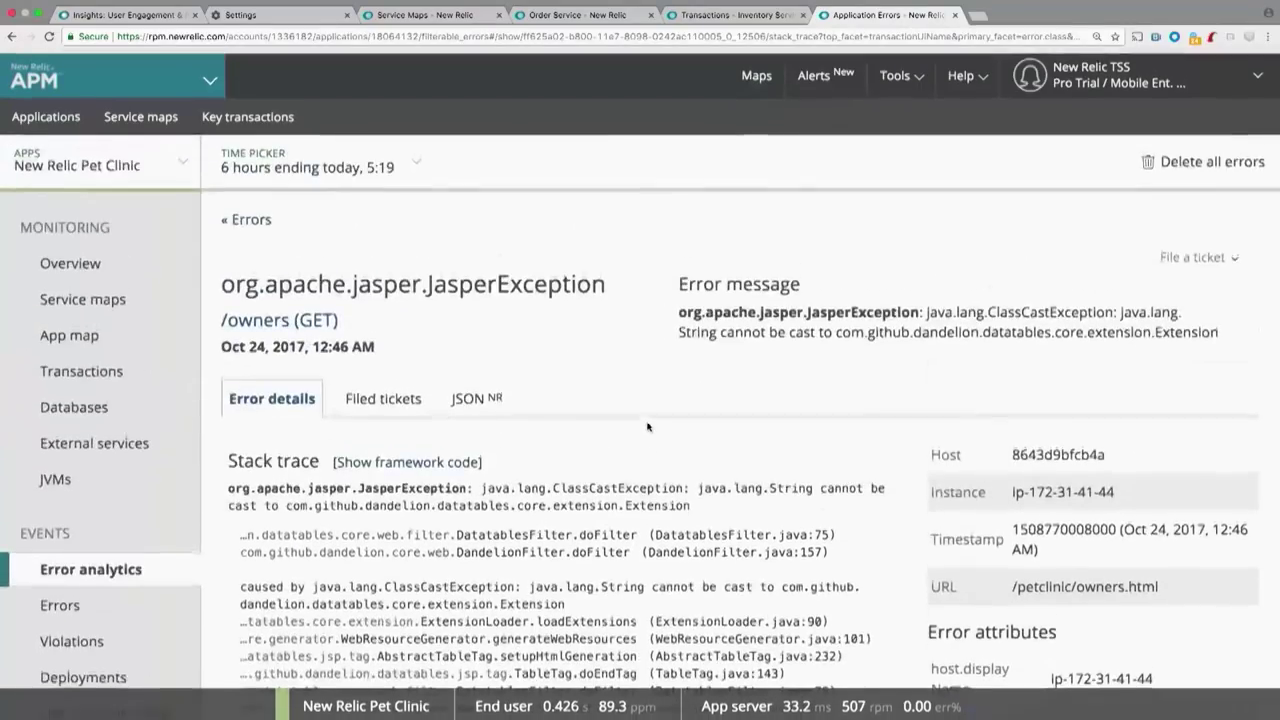
click(13, 37)
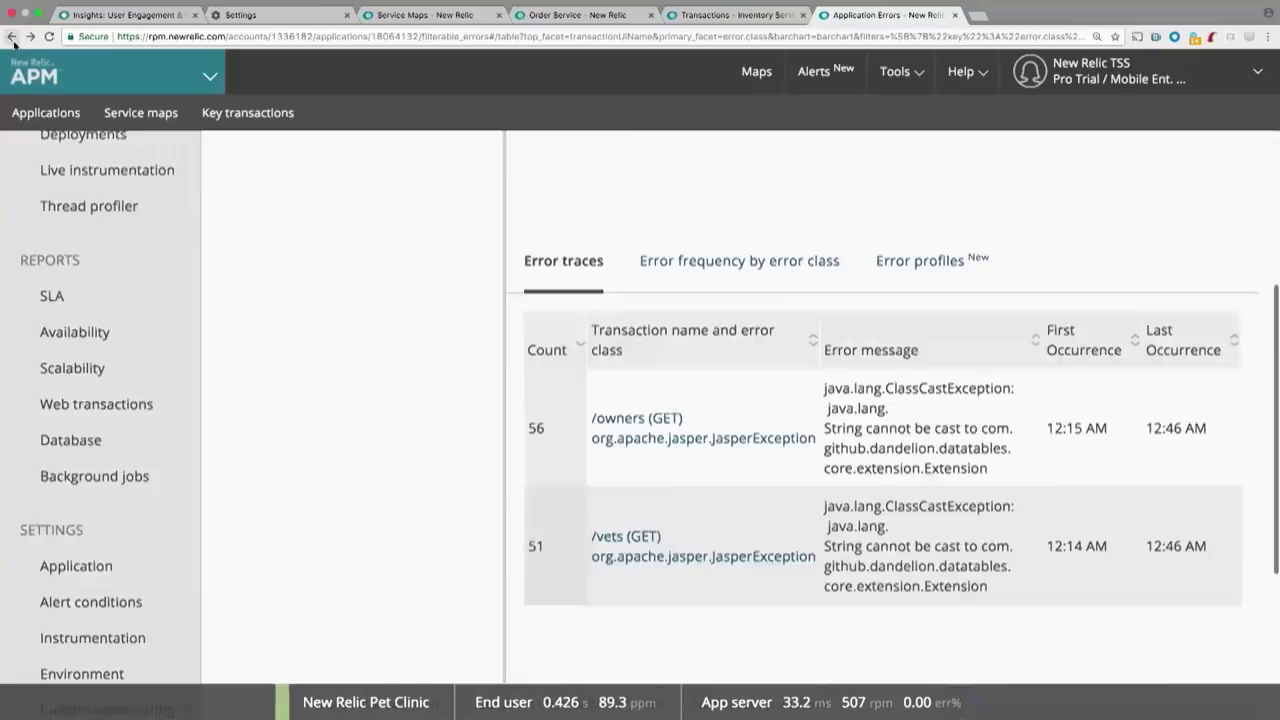
click(106, 277)
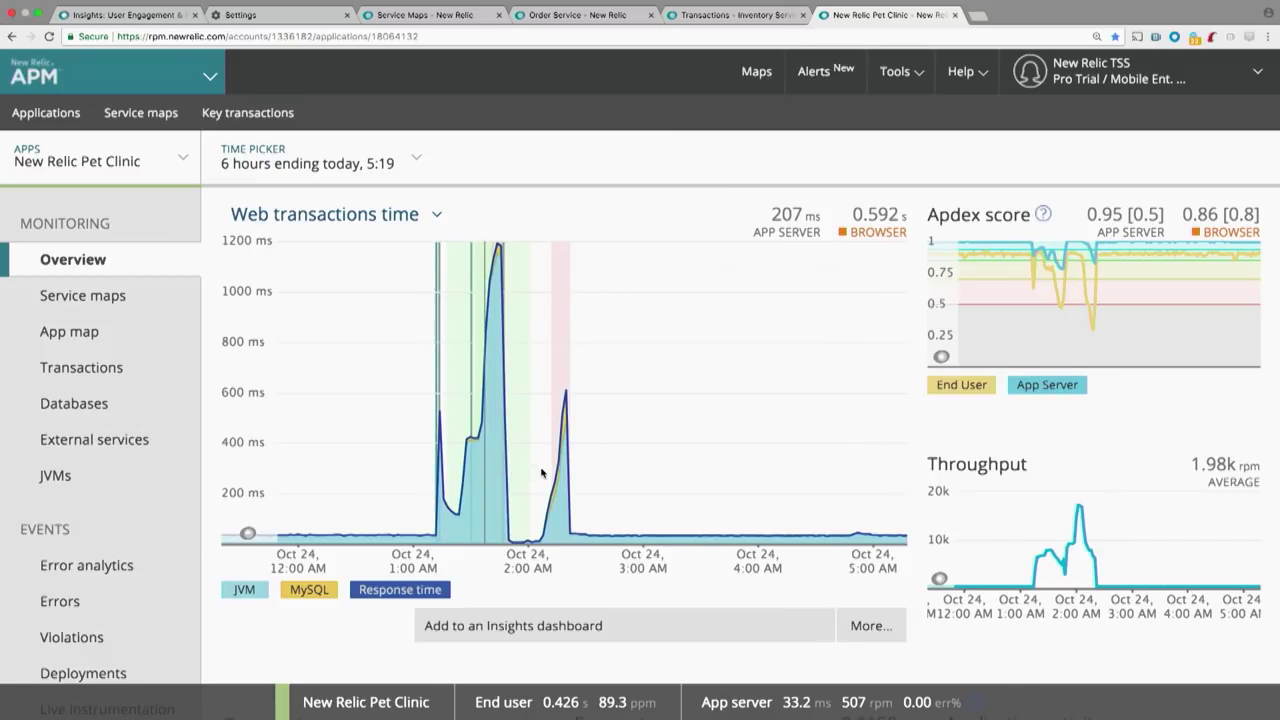
Step: Zoom the web transactions chart into the recent slowdown and open the MySQL databases overview
drag(541, 472, 585, 478)
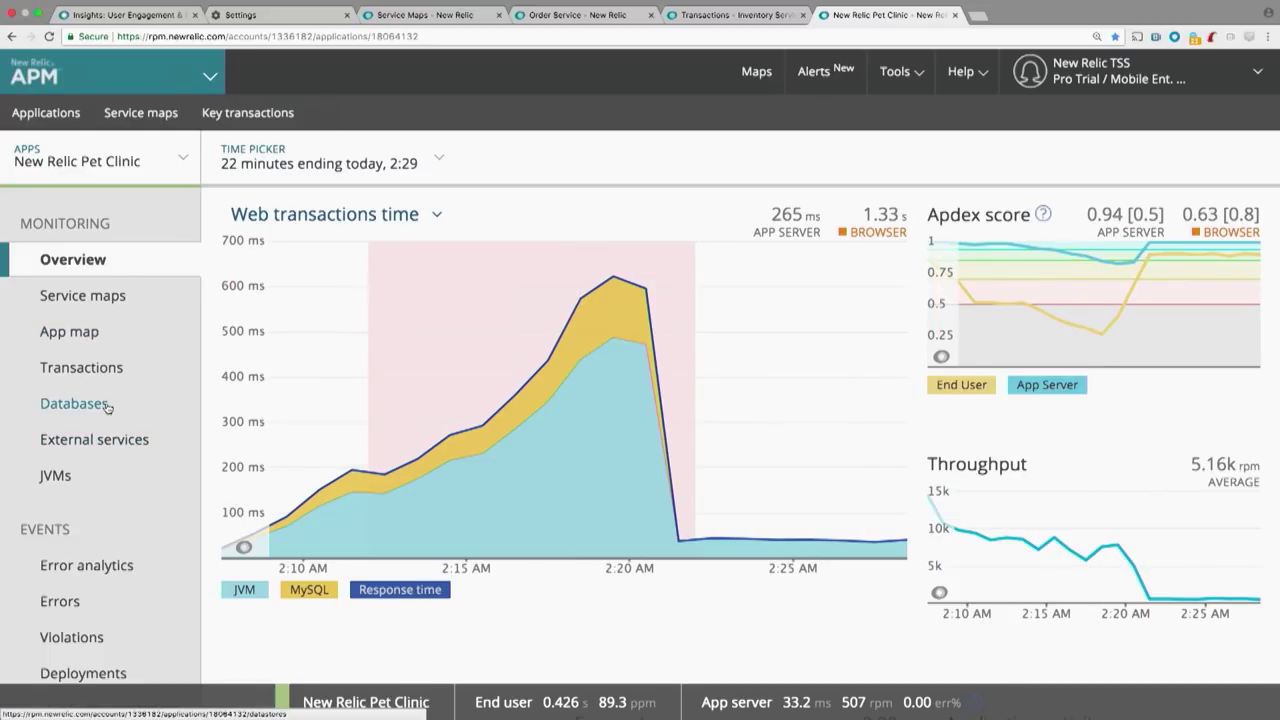
click(591, 341)
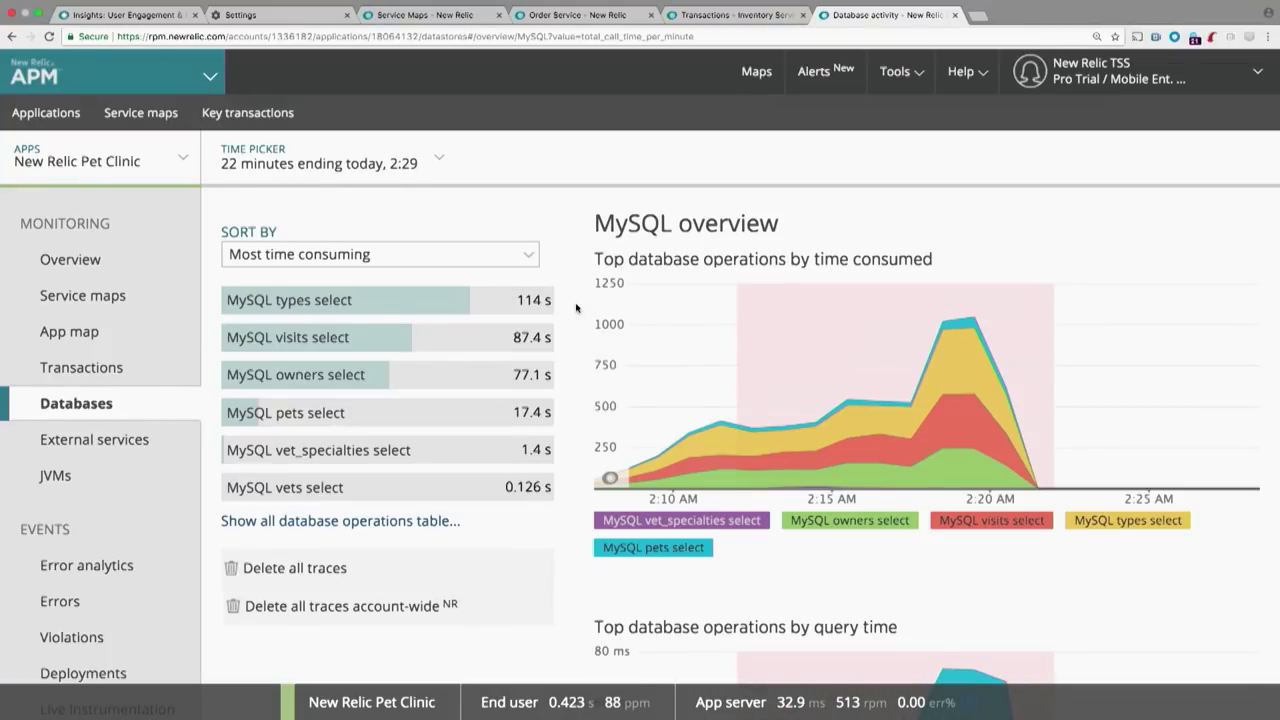
Step: Show the MySQL types select details: 36.9 ms query time at 3,090 cpm
mouse_move(487, 301)
scroll(566, 283, down, 1)
click(540, 262)
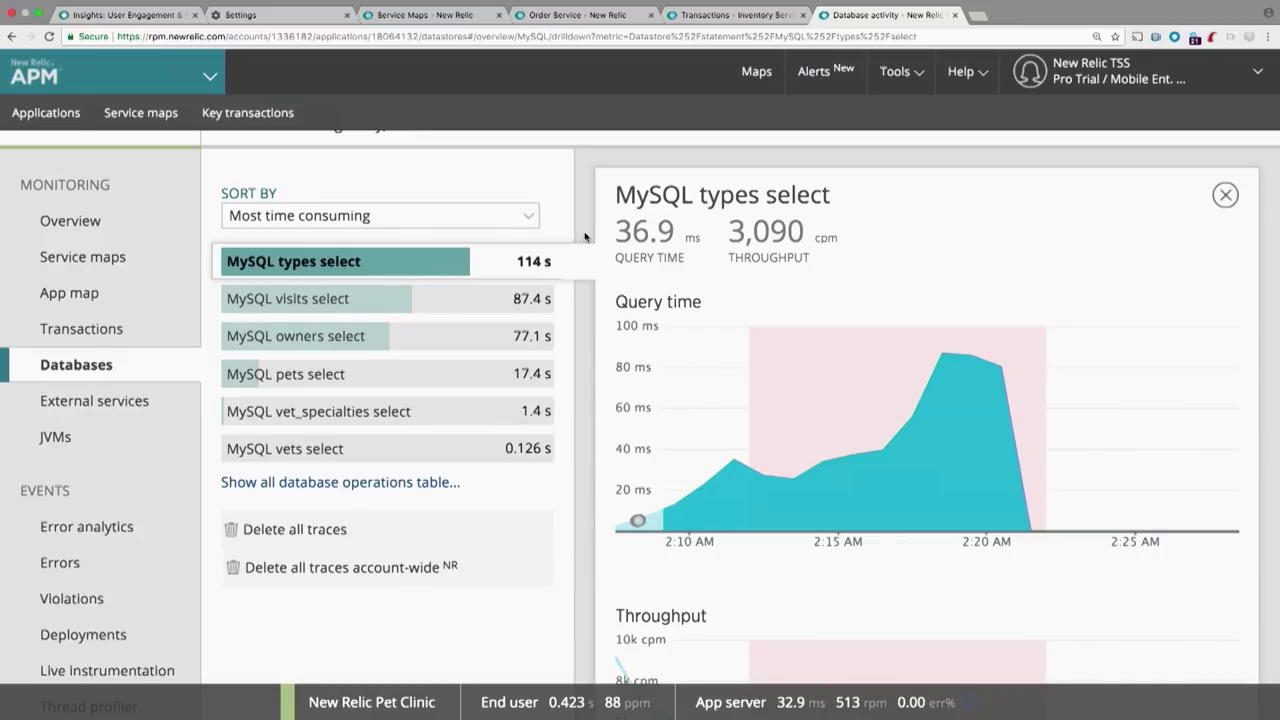
scroll(585, 236, down, 10)
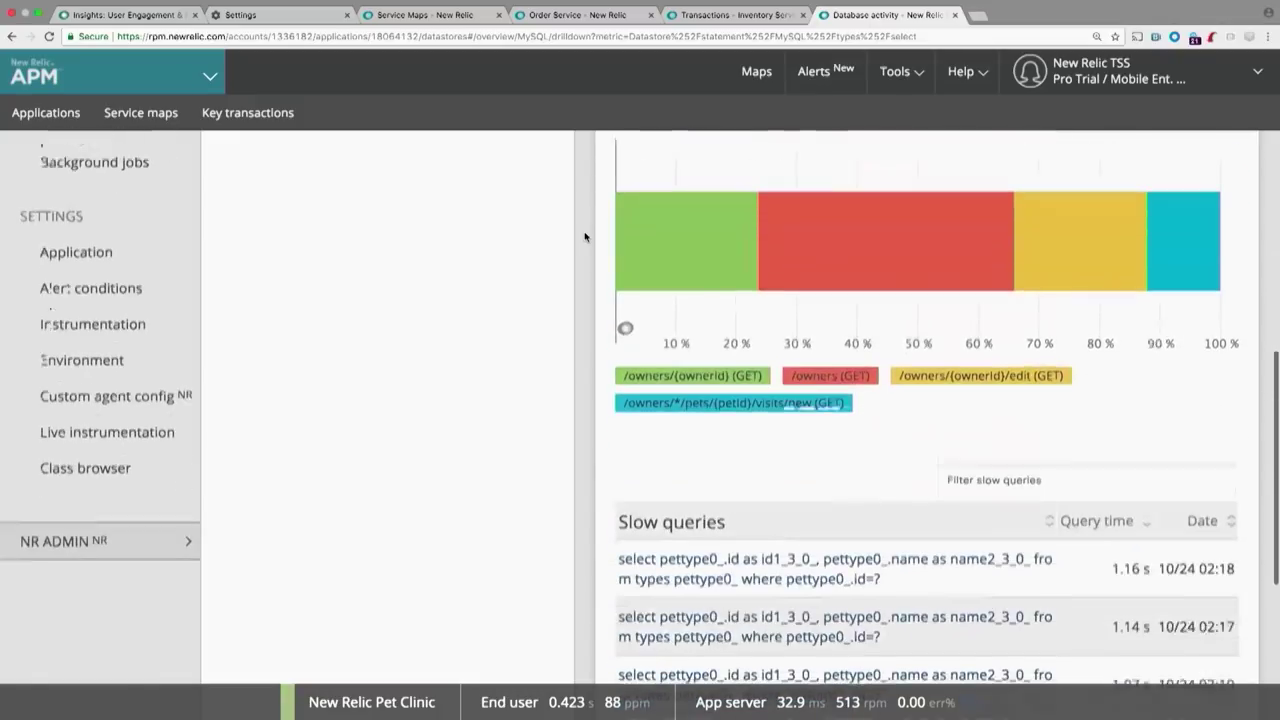
scroll(585, 236, down, 3)
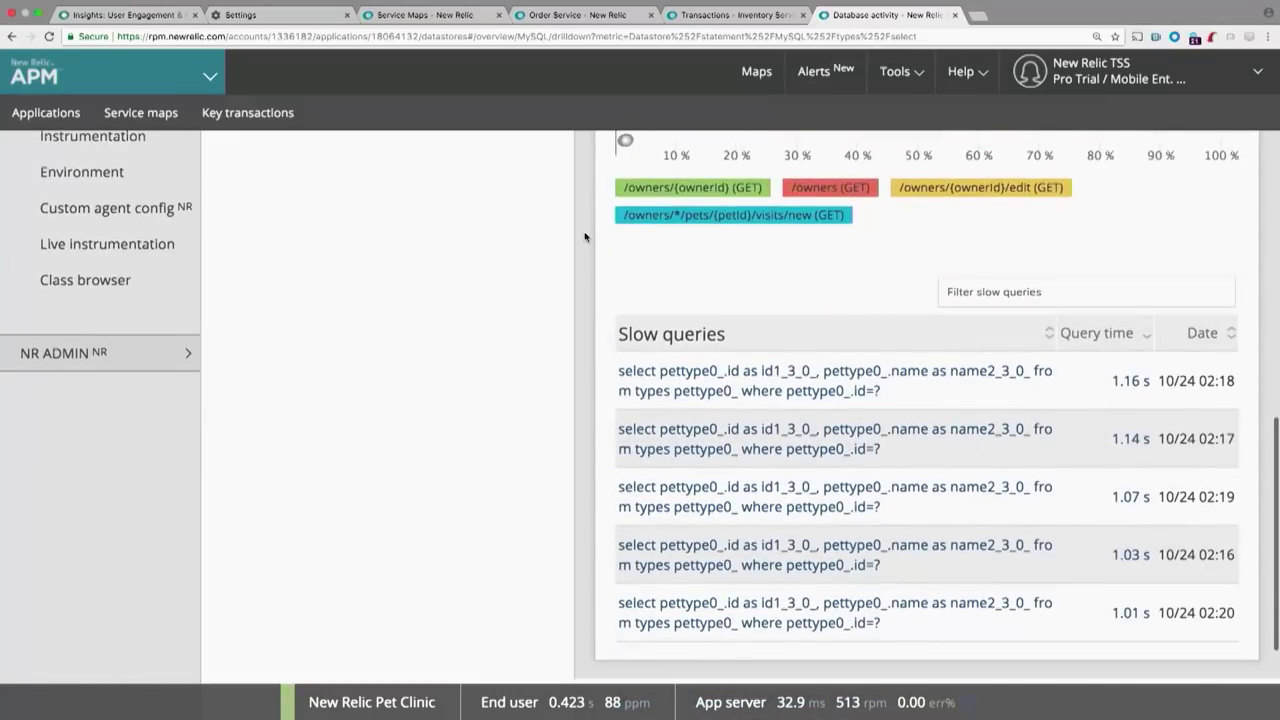
Step: Inspect and close the slowest query trace, then return to the Pet Clinic overview
click(686, 373)
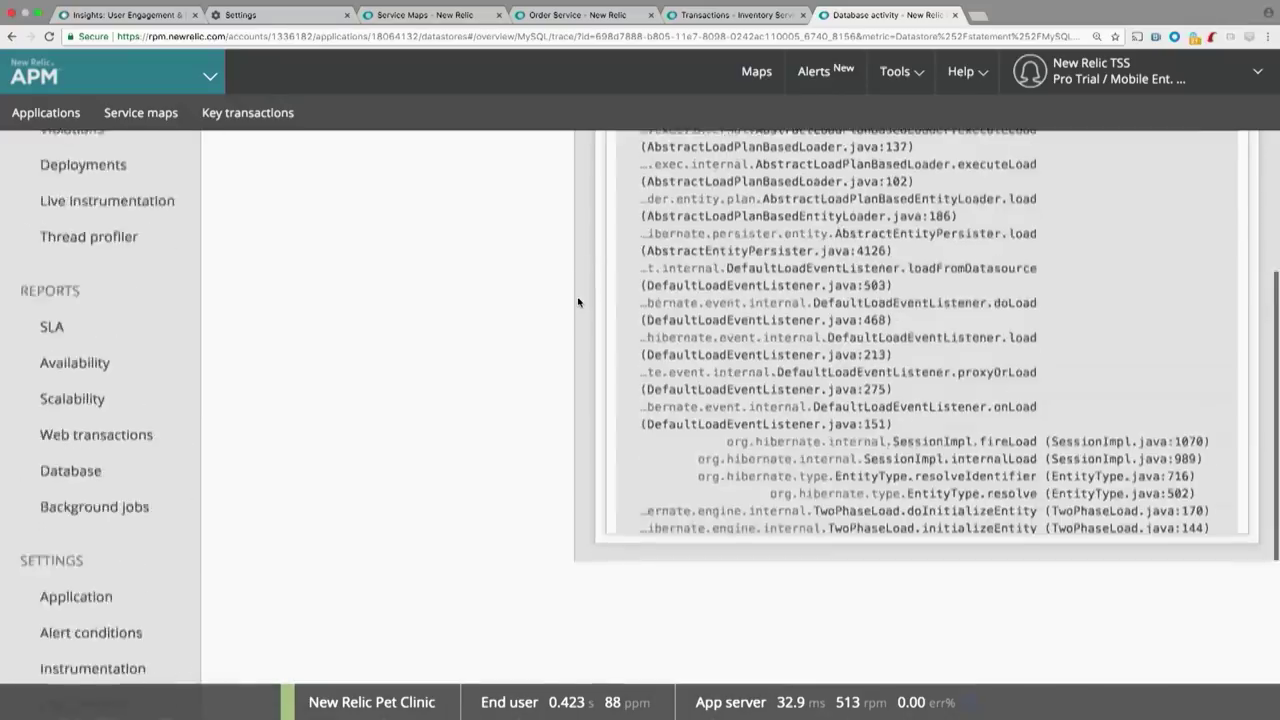
scroll(578, 302, up, 3)
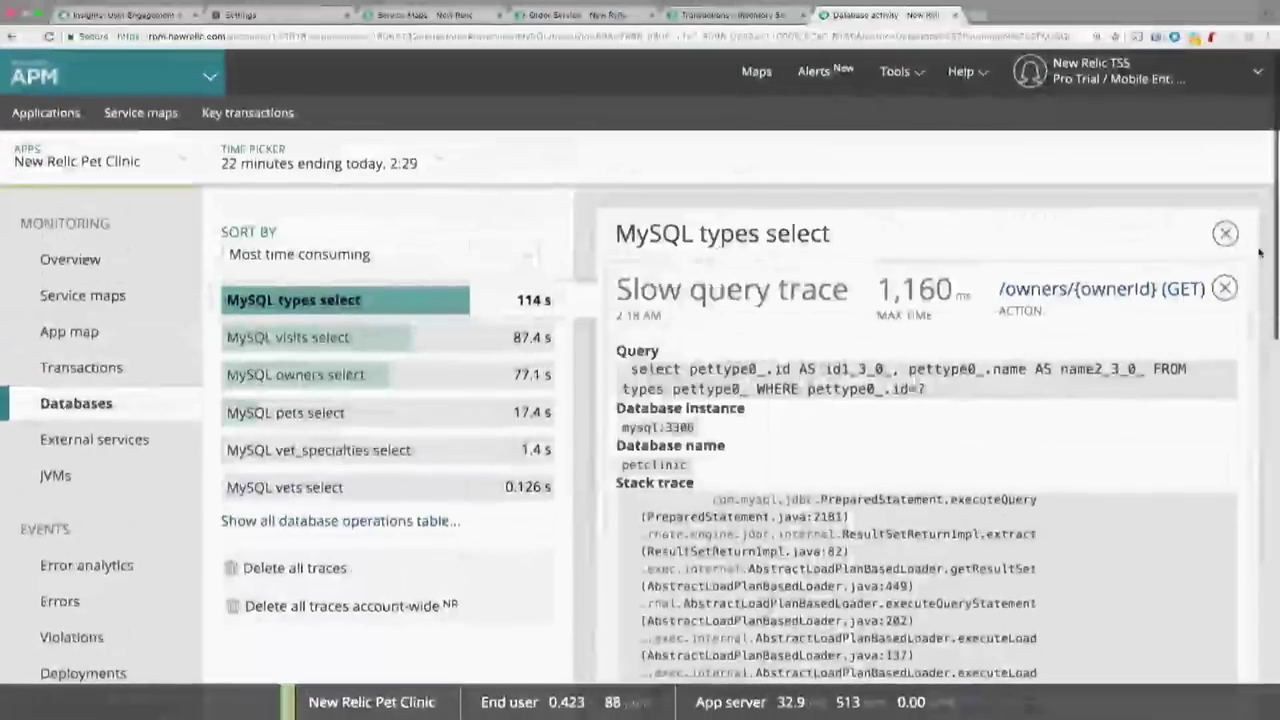
click(1225, 289)
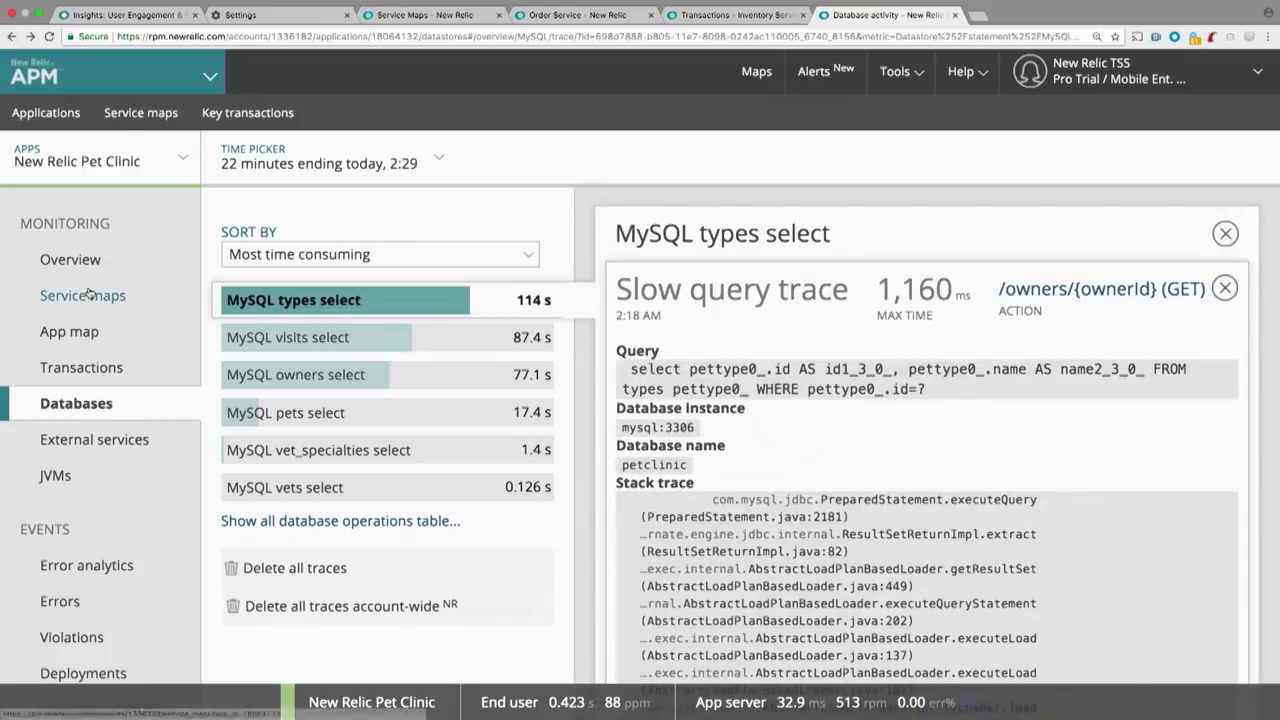
click(12, 37)
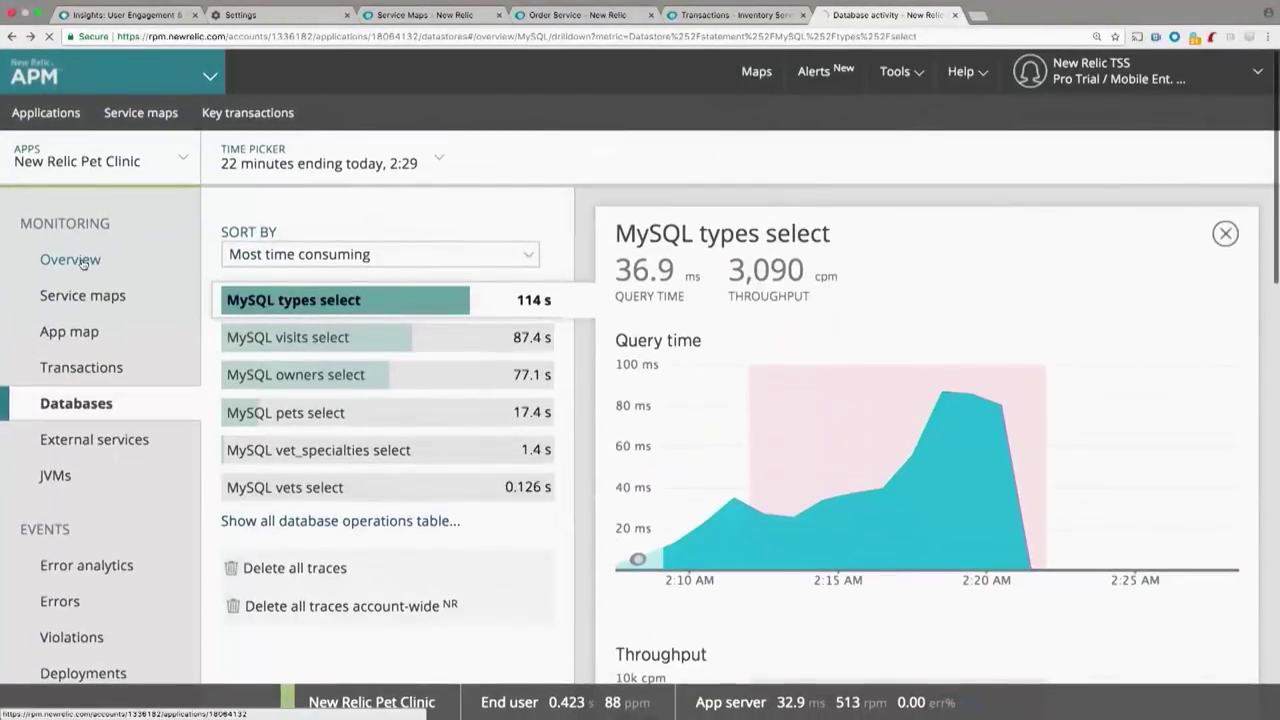
click(82, 262)
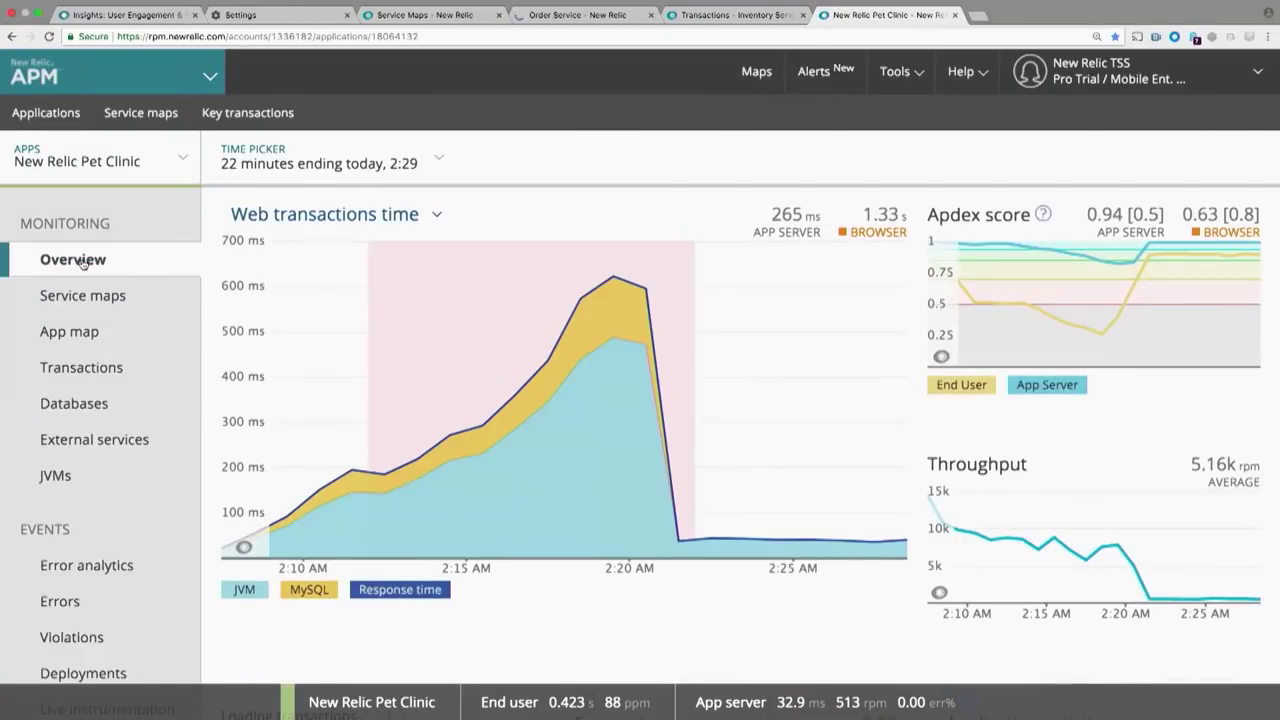
Step: Open the web transactions breakdown and select the /owners (GET) transaction
mouse_move(572, 517)
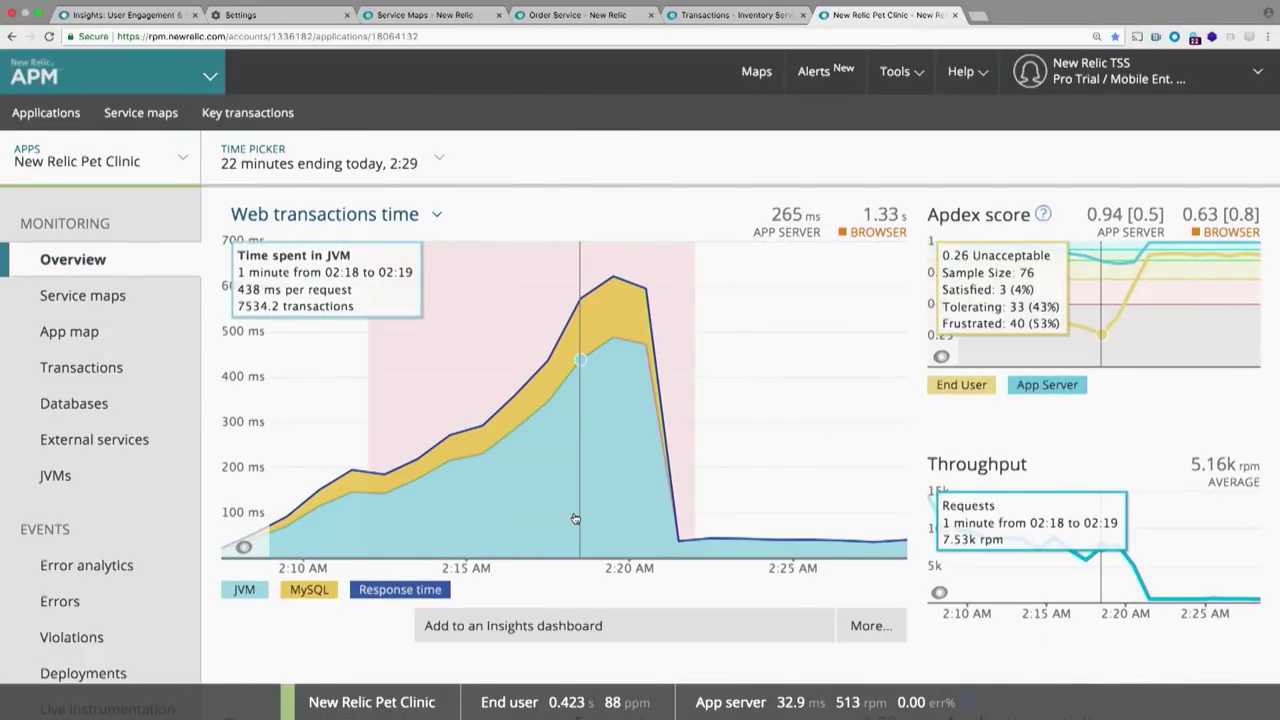
click(575, 518)
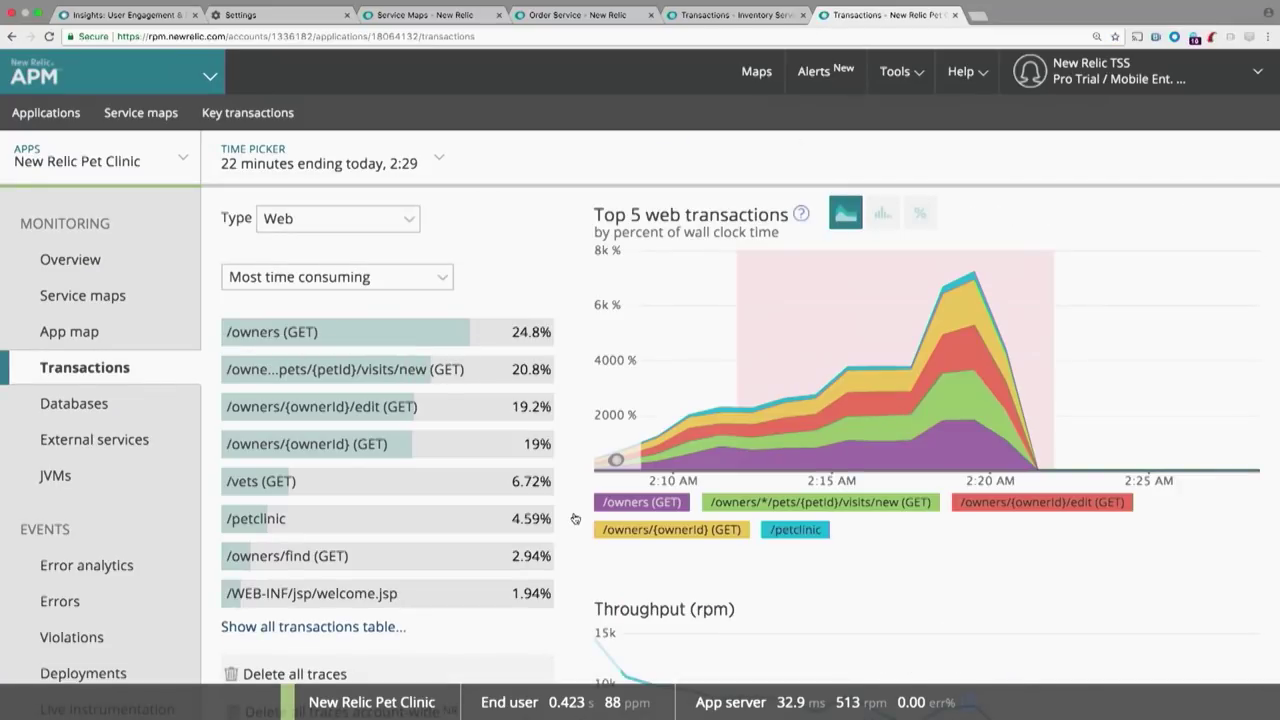
mouse_move(490, 334)
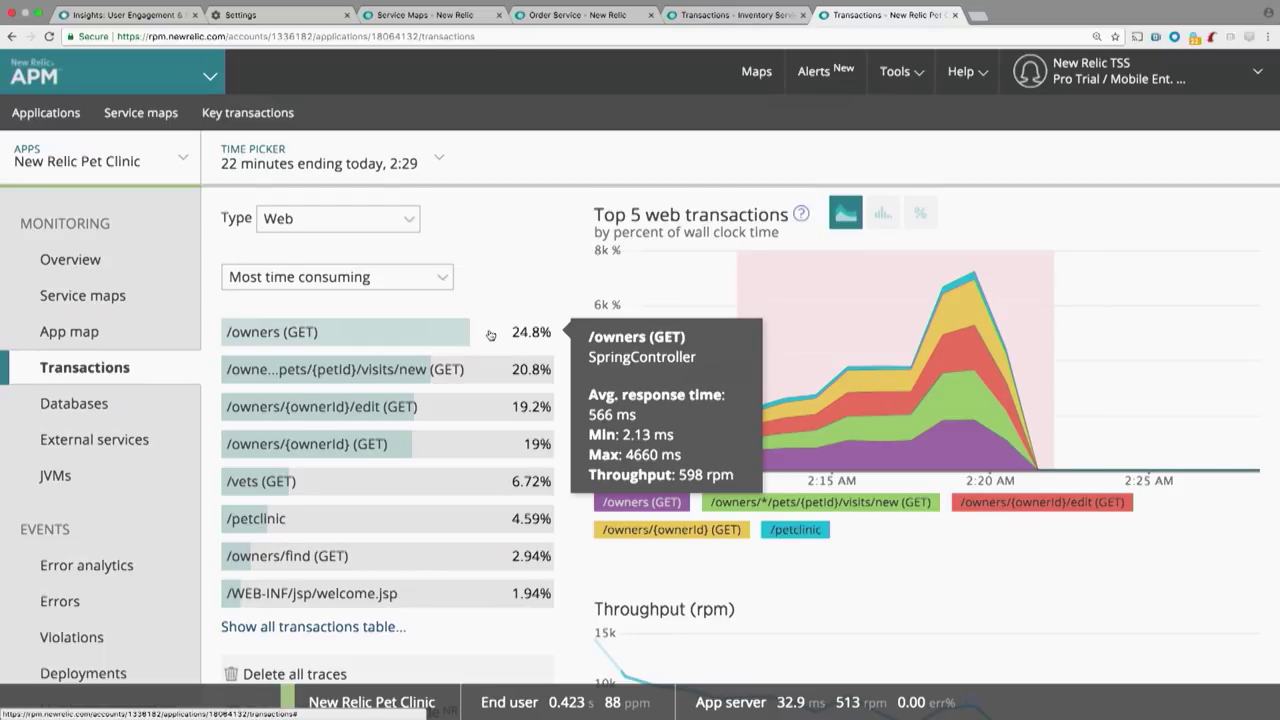
click(490, 334)
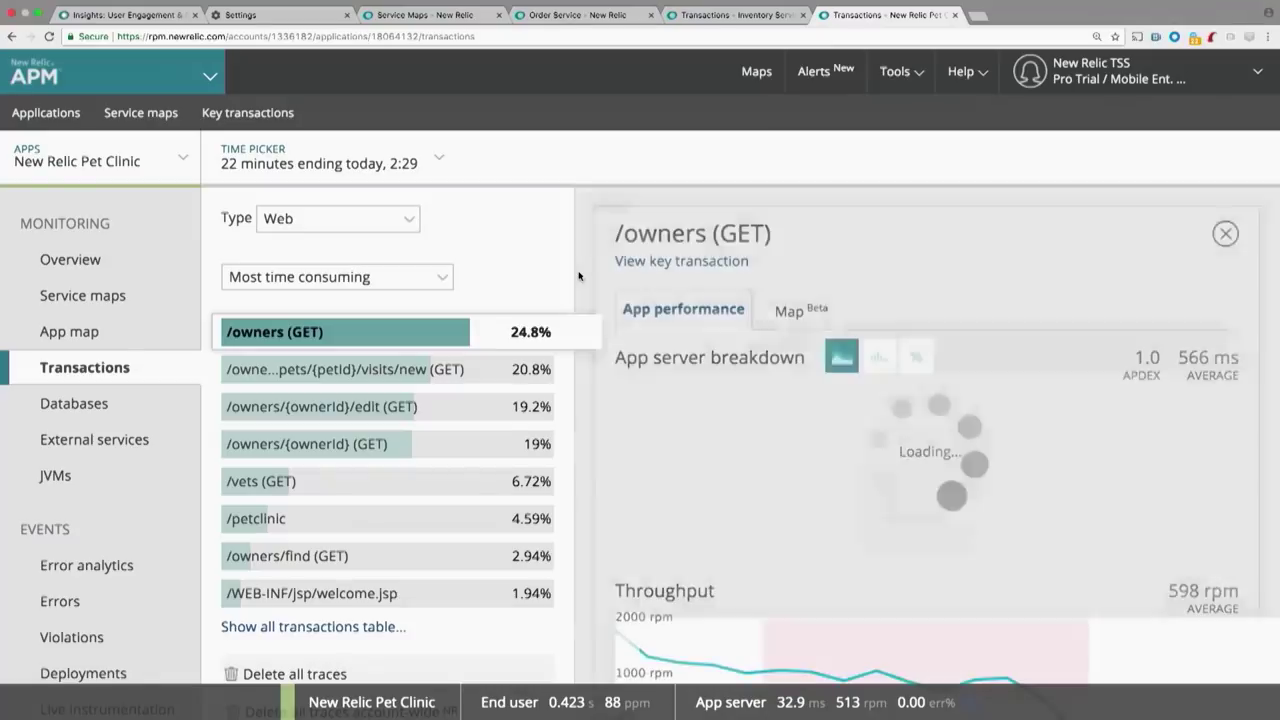
scroll(578, 276, down, 4)
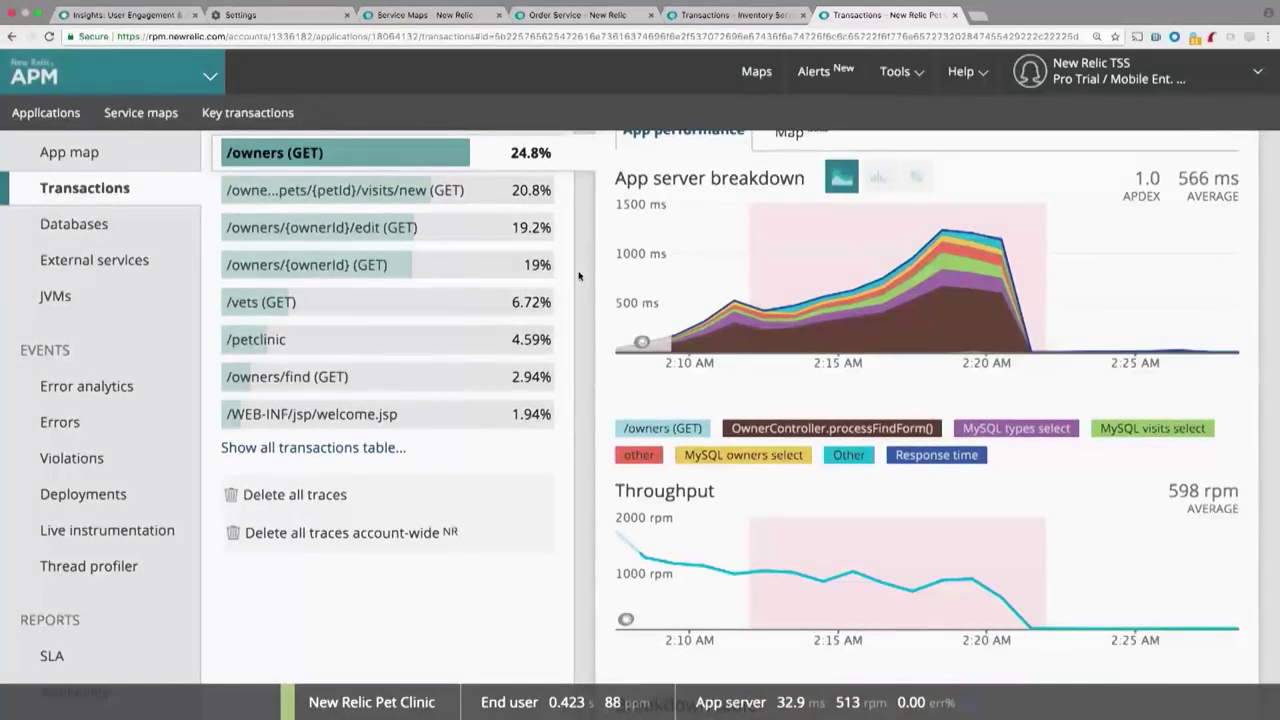
Step: Open the slowest /owners (GET) transaction trace from Oct 24, 2:20 am
mouse_move(830, 346)
scroll(600, 354, down, 10)
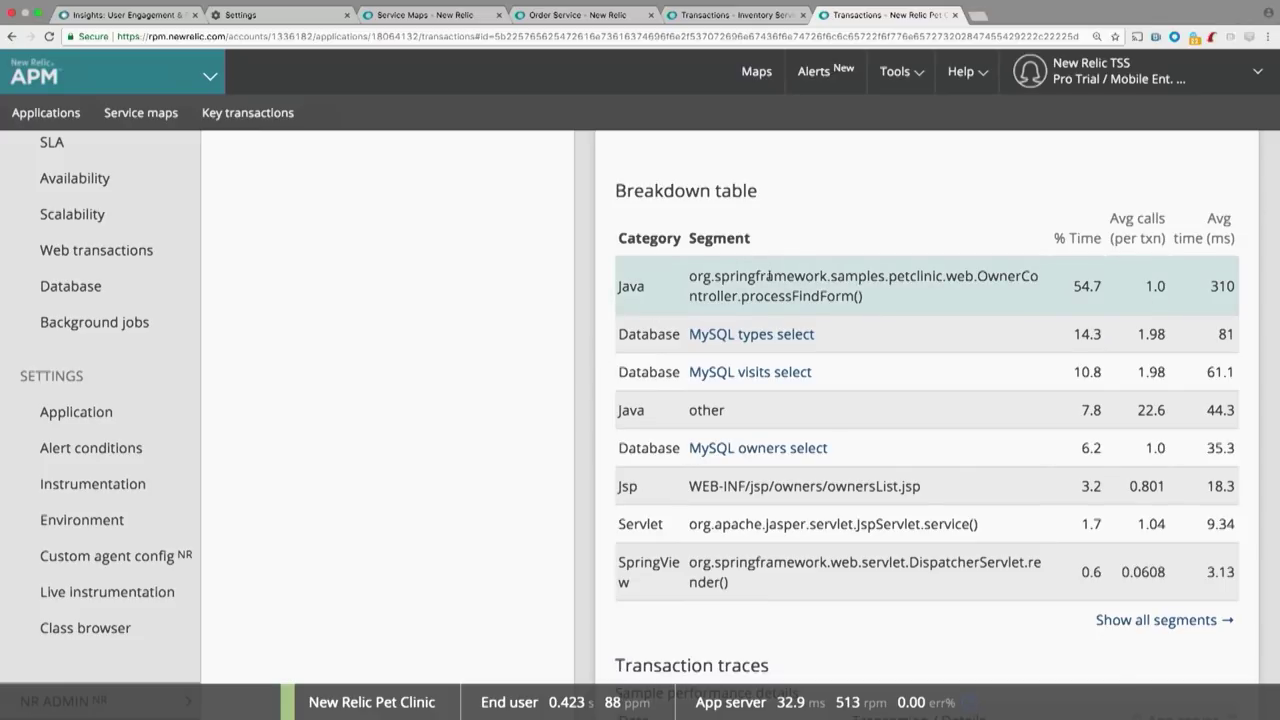
scroll(768, 276, down, 5)
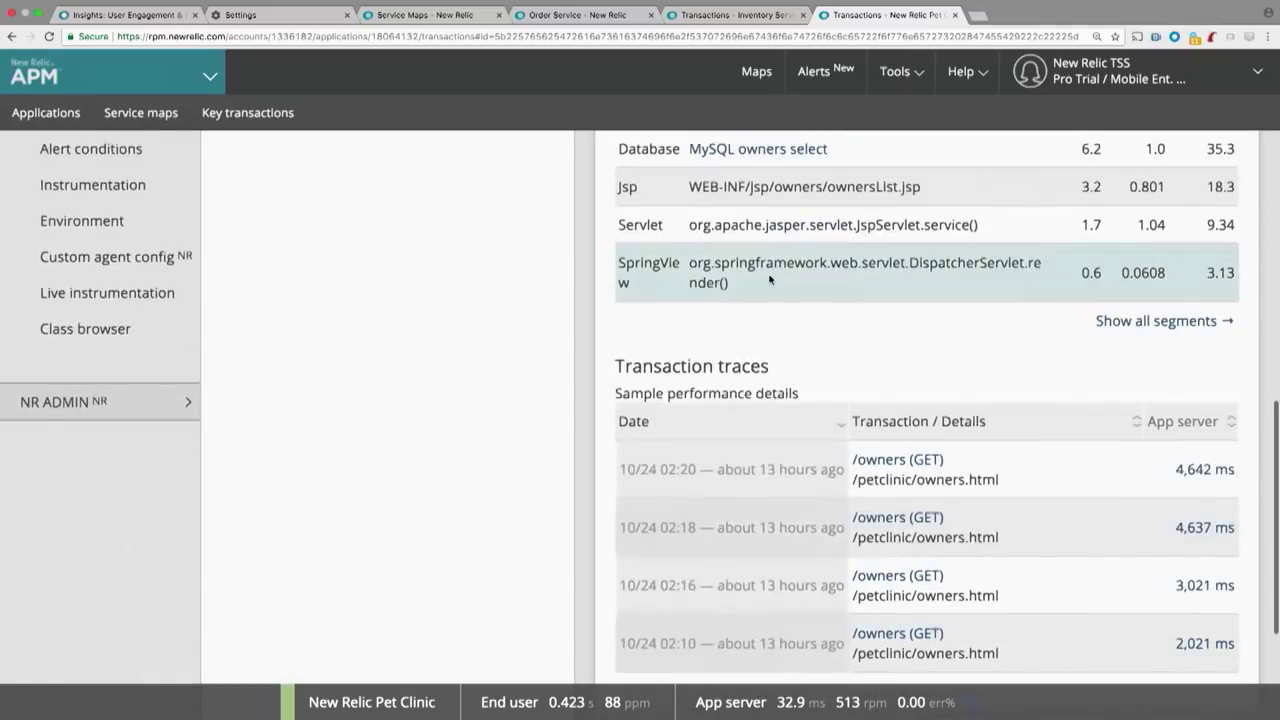
click(884, 462)
scroll(723, 394, up, 6)
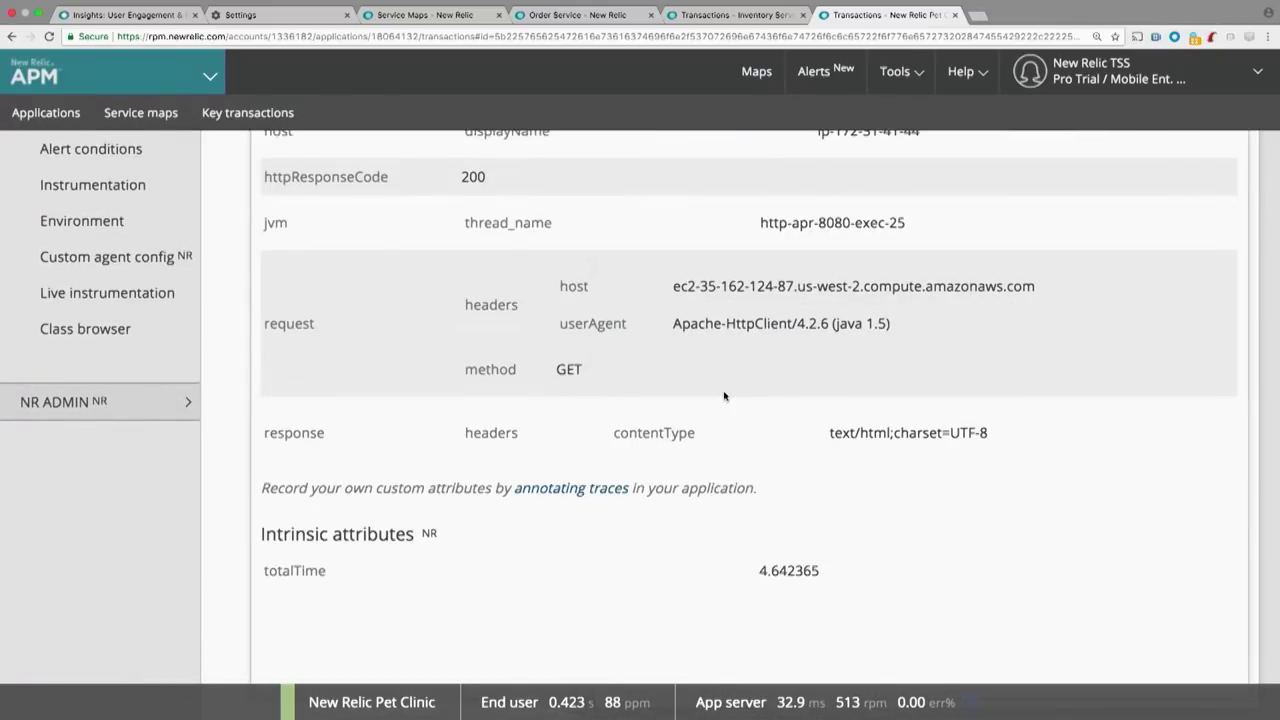
scroll(724, 396, up, 5)
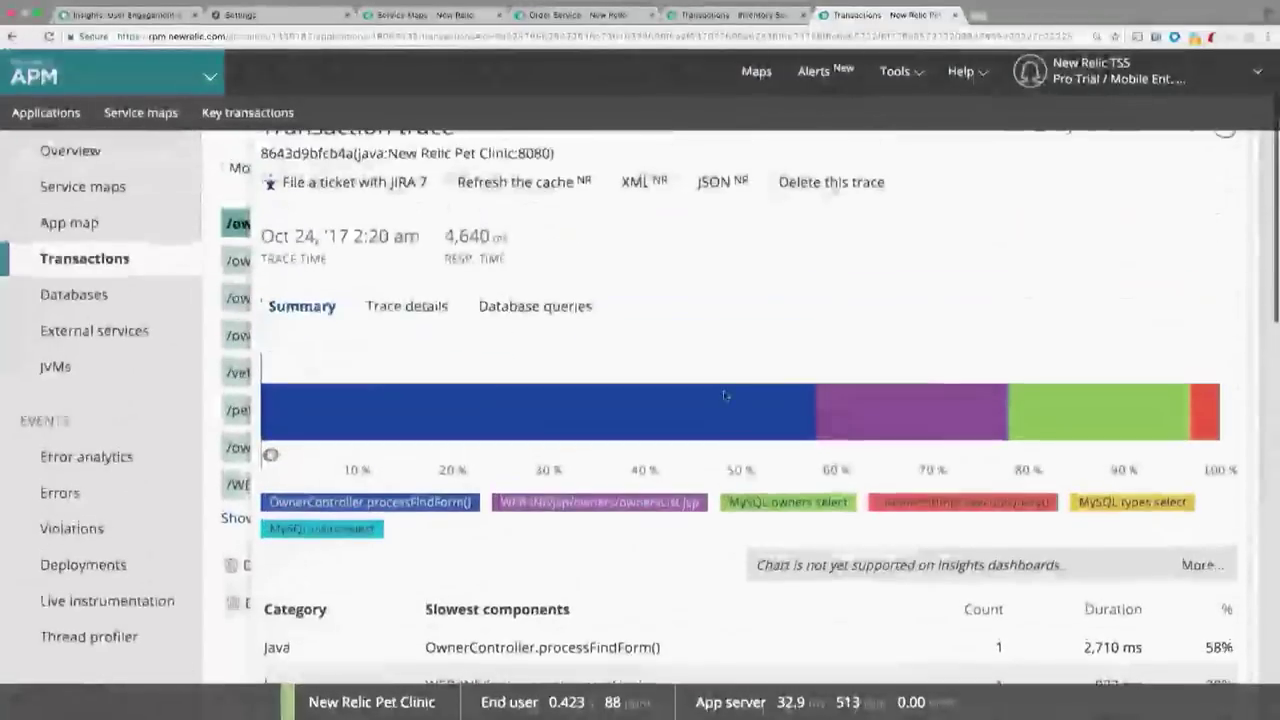
Step: Review the trace's segment-by-segment details, checking the processFindForm stack trace
click(438, 305)
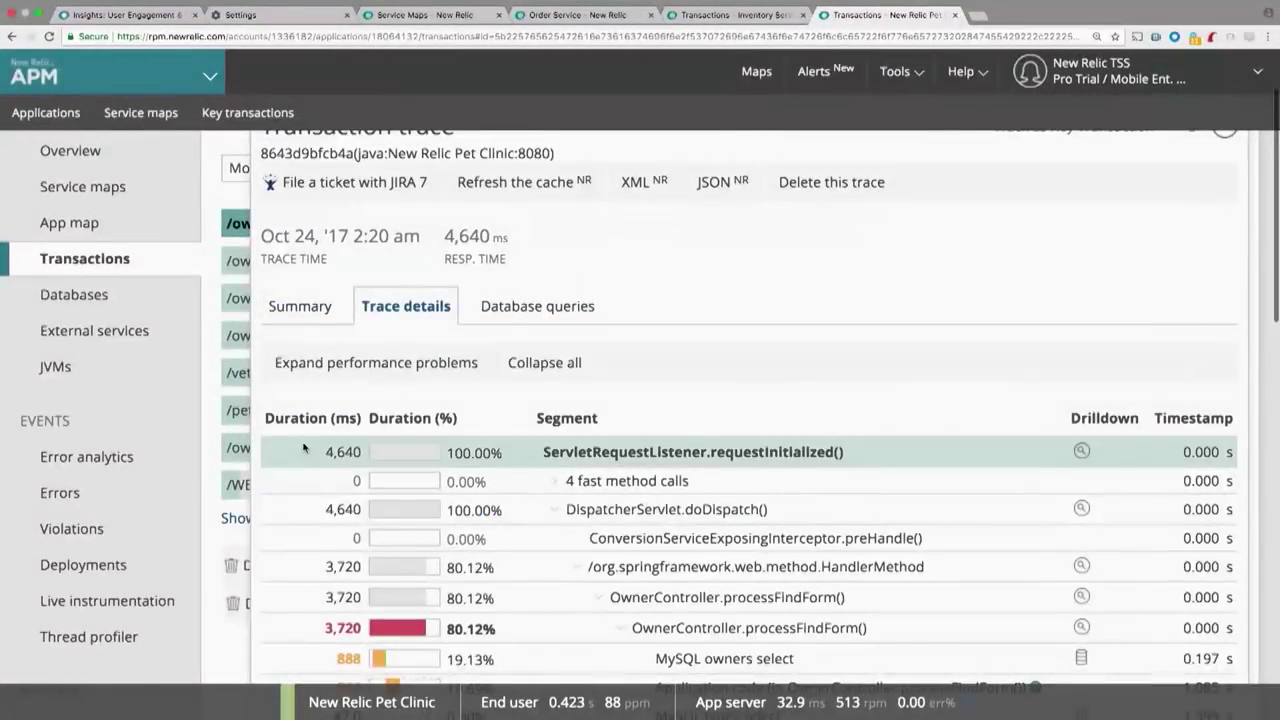
scroll(306, 446, down, 3)
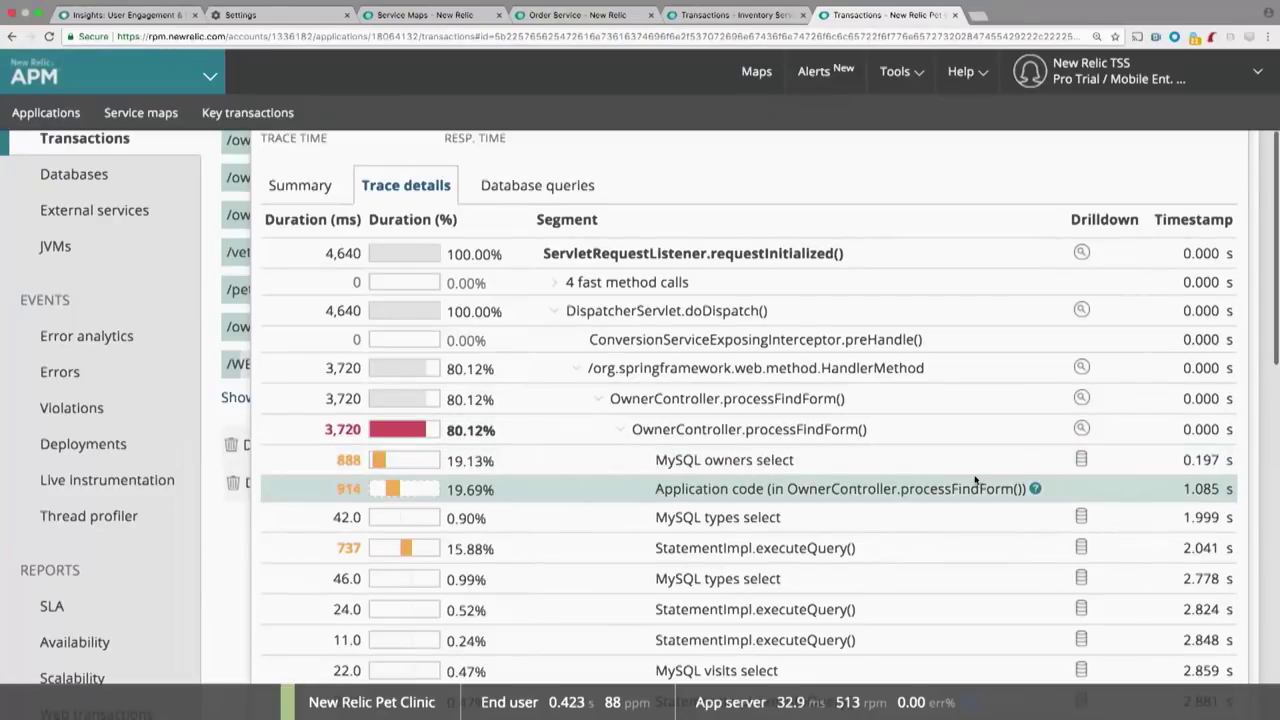
click(1081, 429)
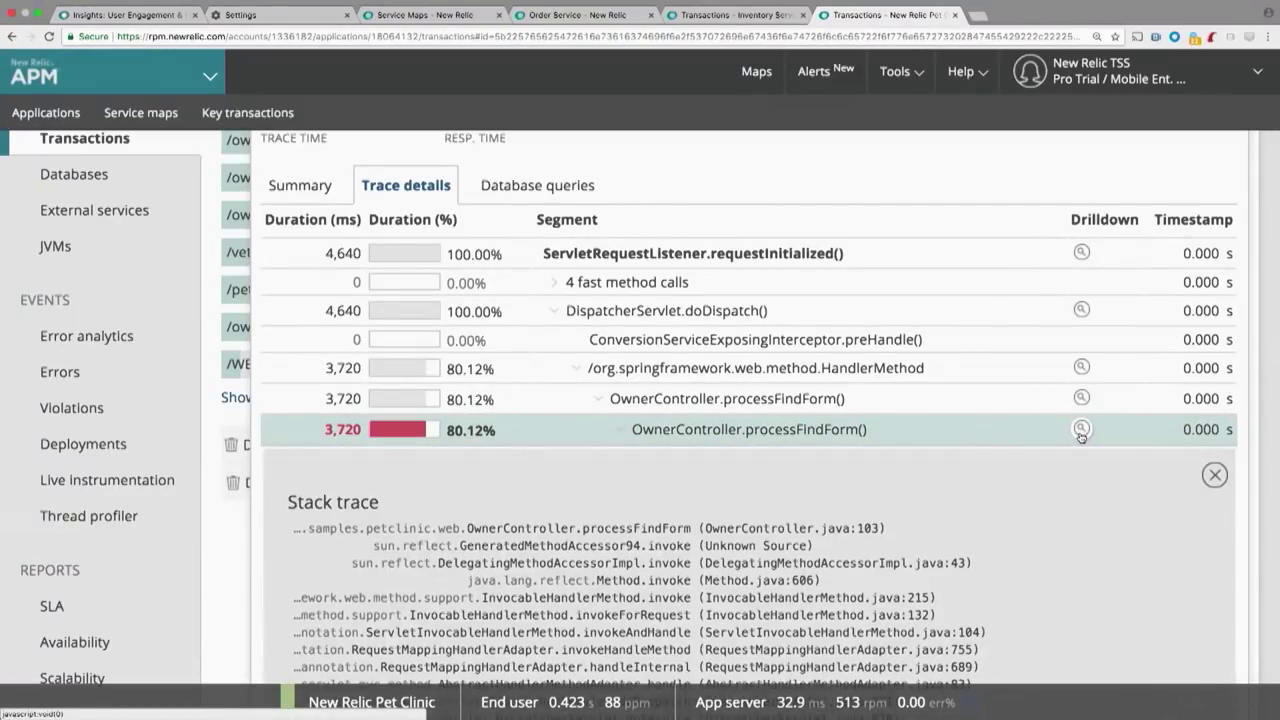
click(1214, 474)
scroll(920, 510, down, 3)
scroll(920, 510, down, 10)
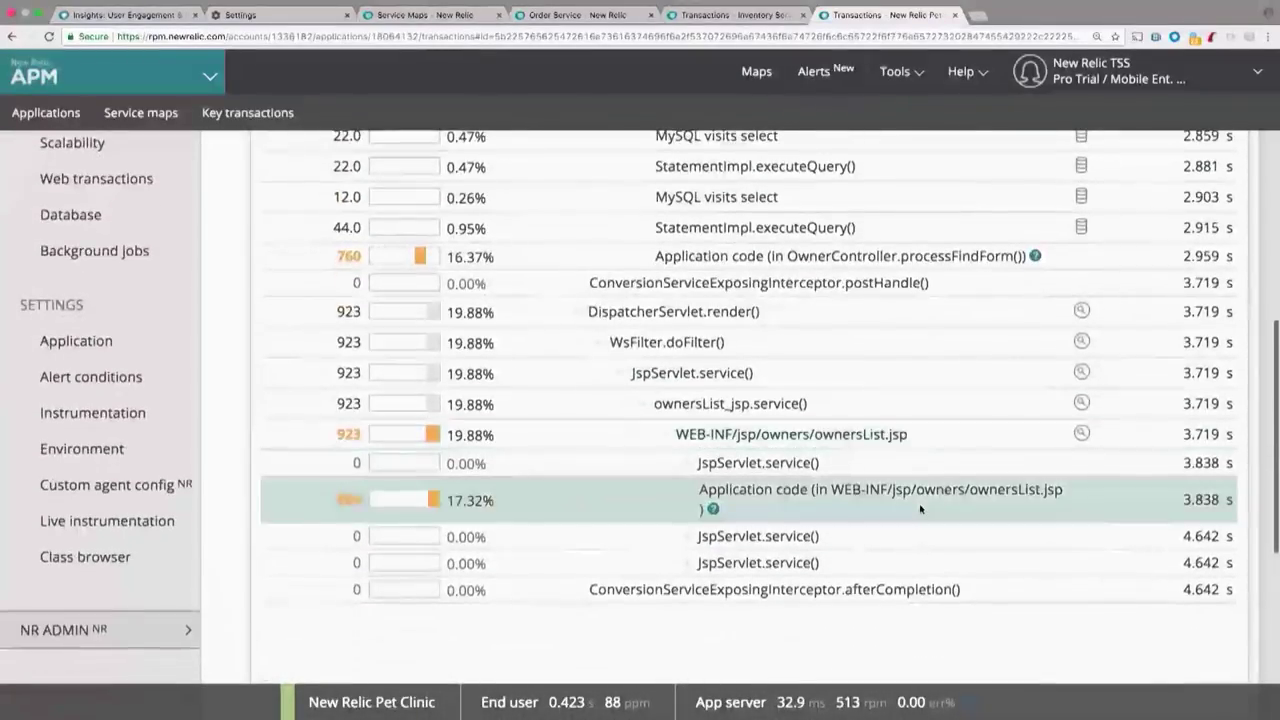
mouse_move(714, 511)
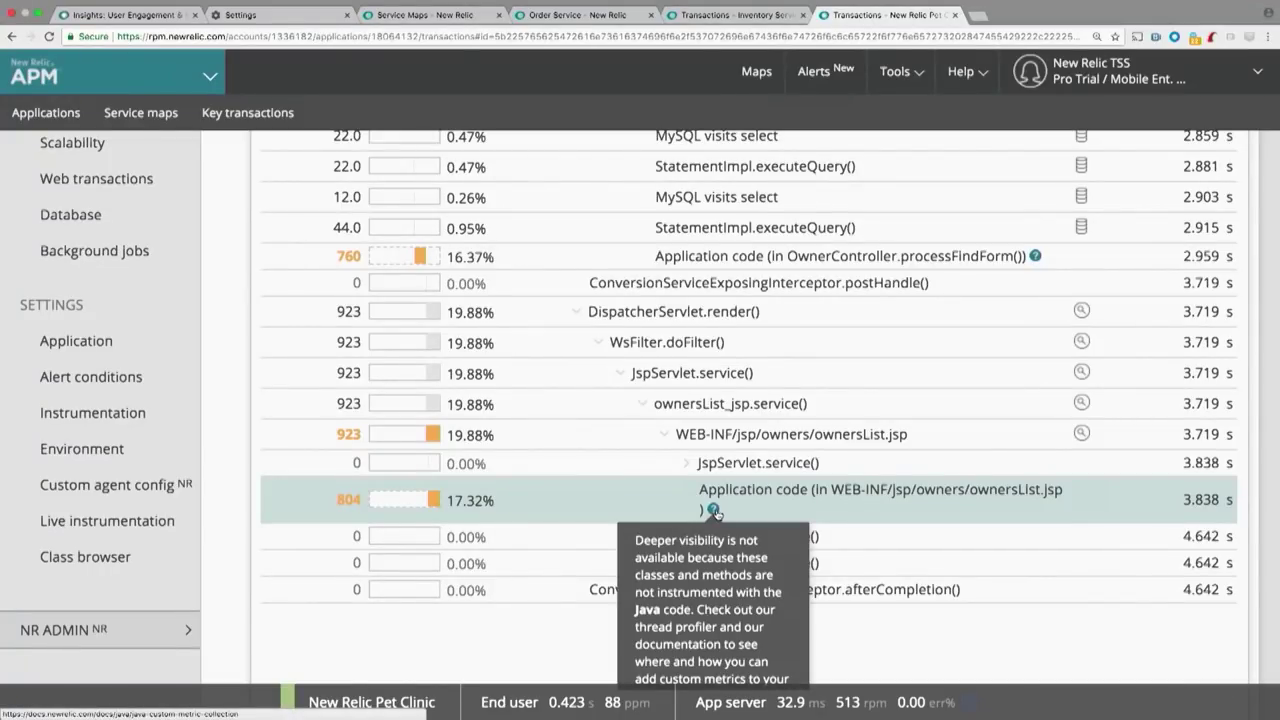
scroll(714, 511, down, 6)
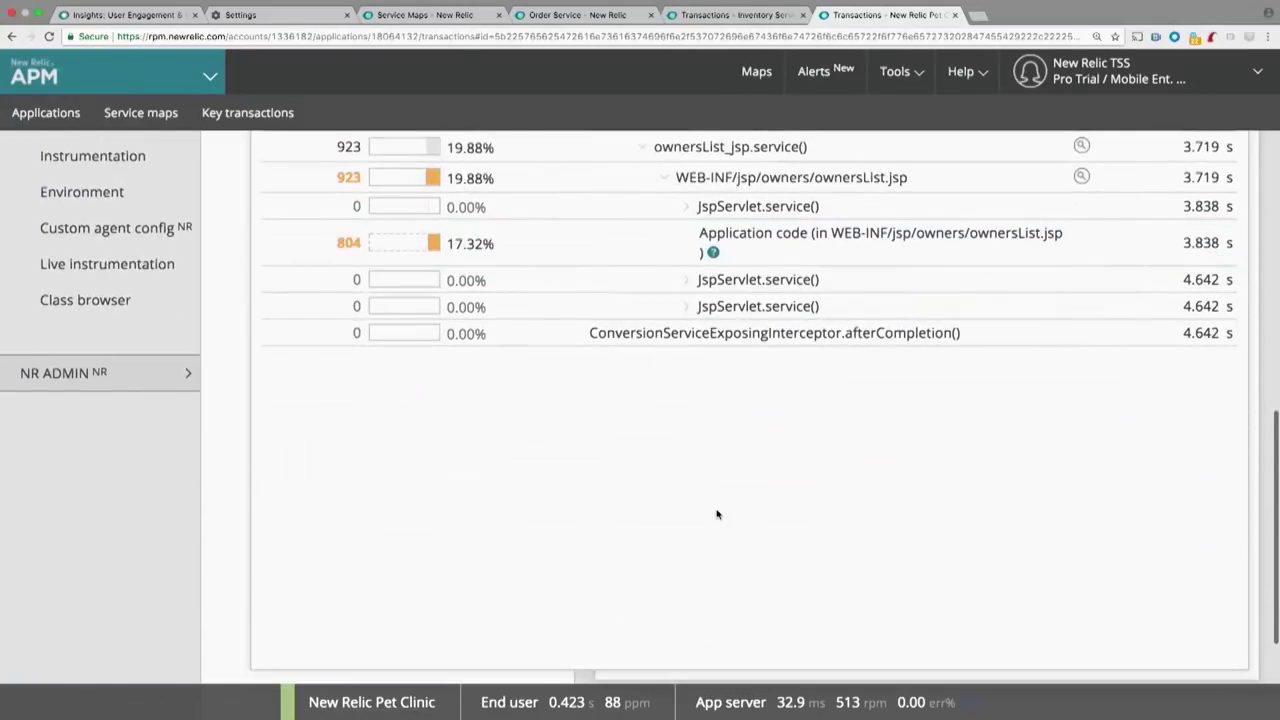
mouse_move(713, 256)
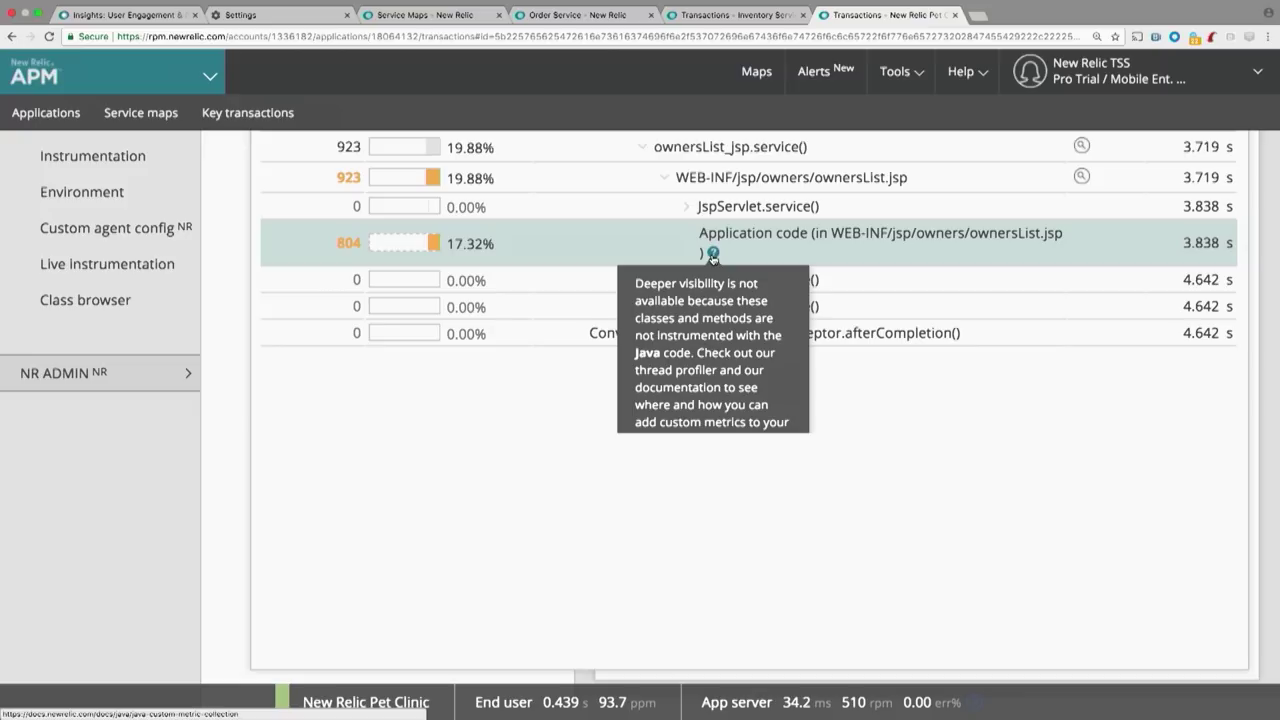
scroll(712, 256, up, 10)
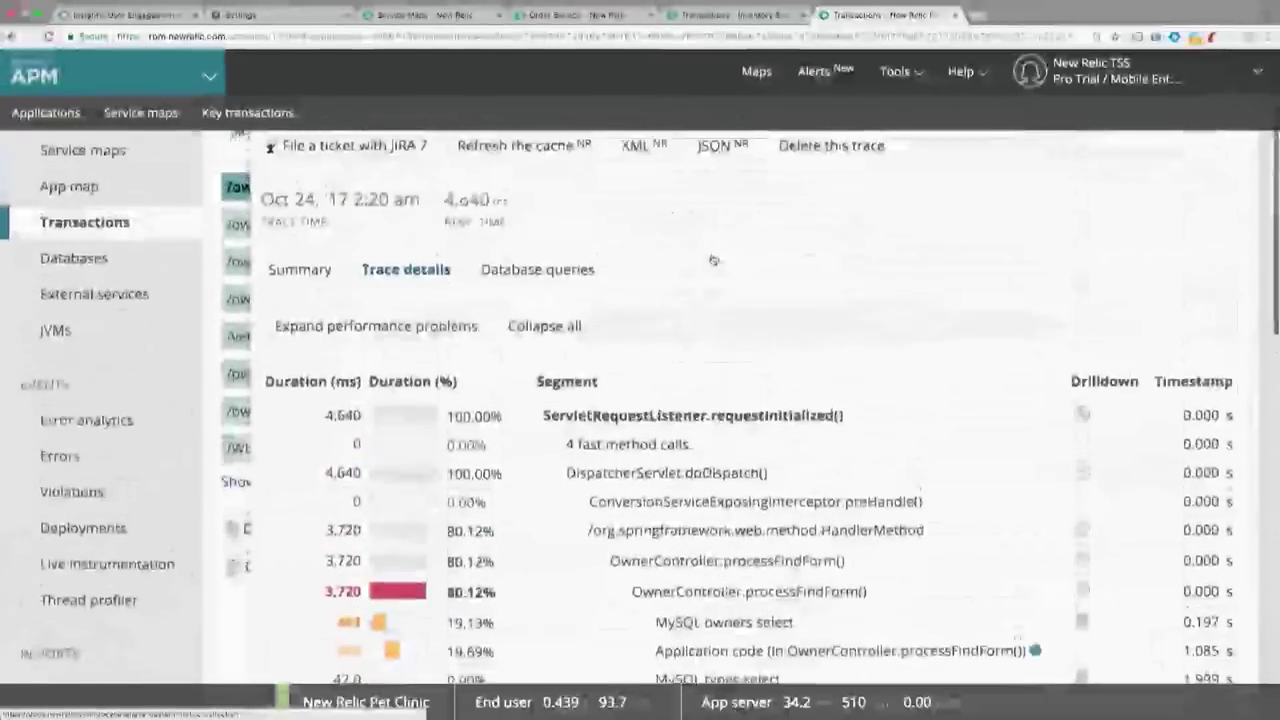
scroll(712, 260, up, 3)
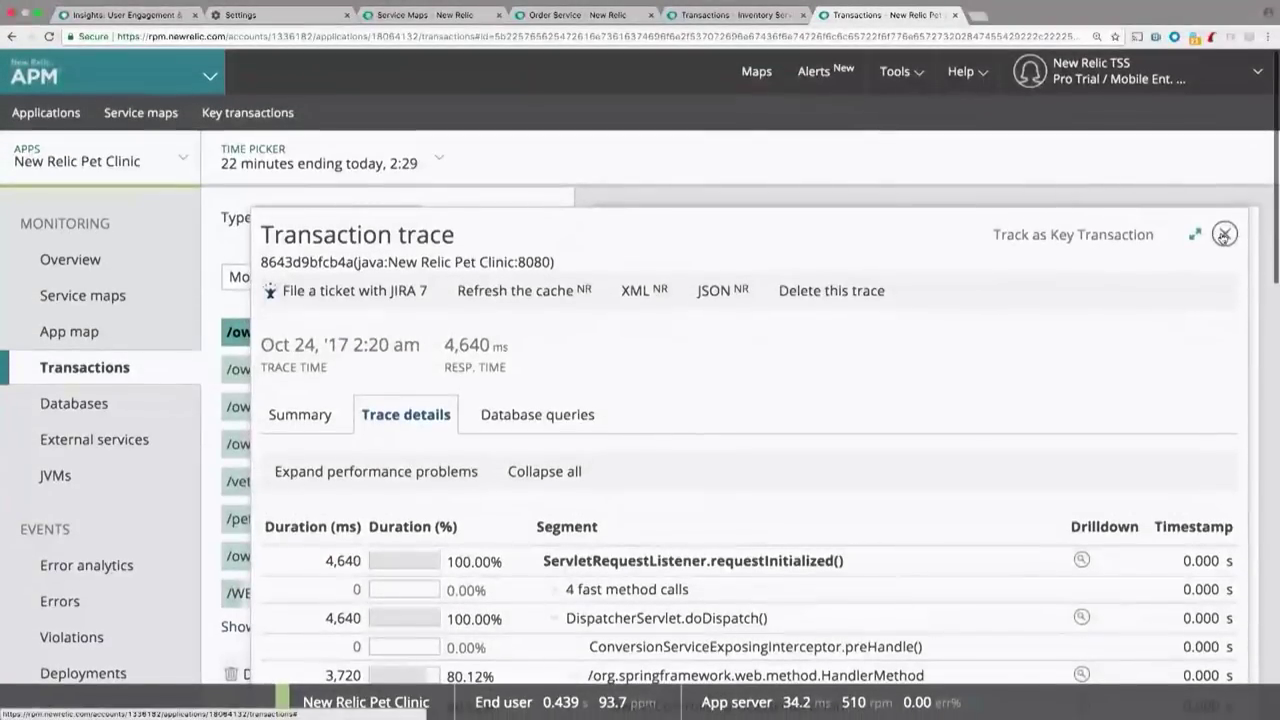
Step: Close the trace and show the Pet Clinic overview for the last 24 hours
click(1223, 236)
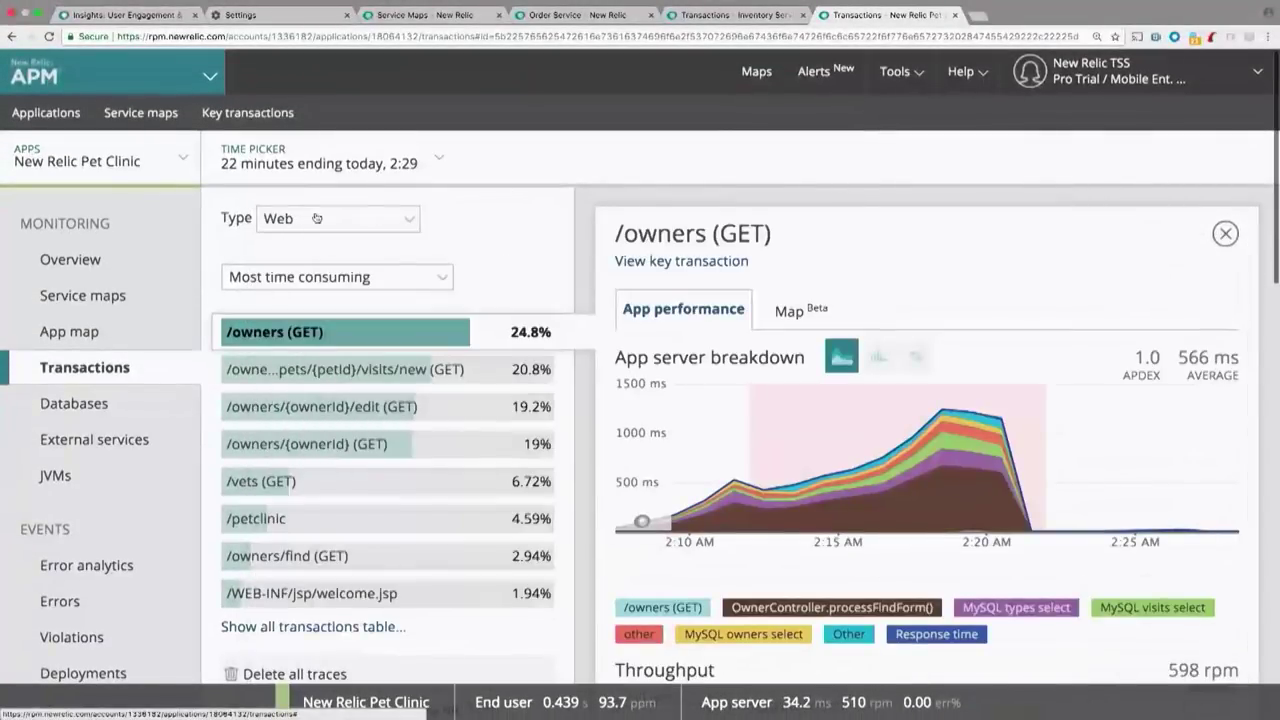
click(137, 265)
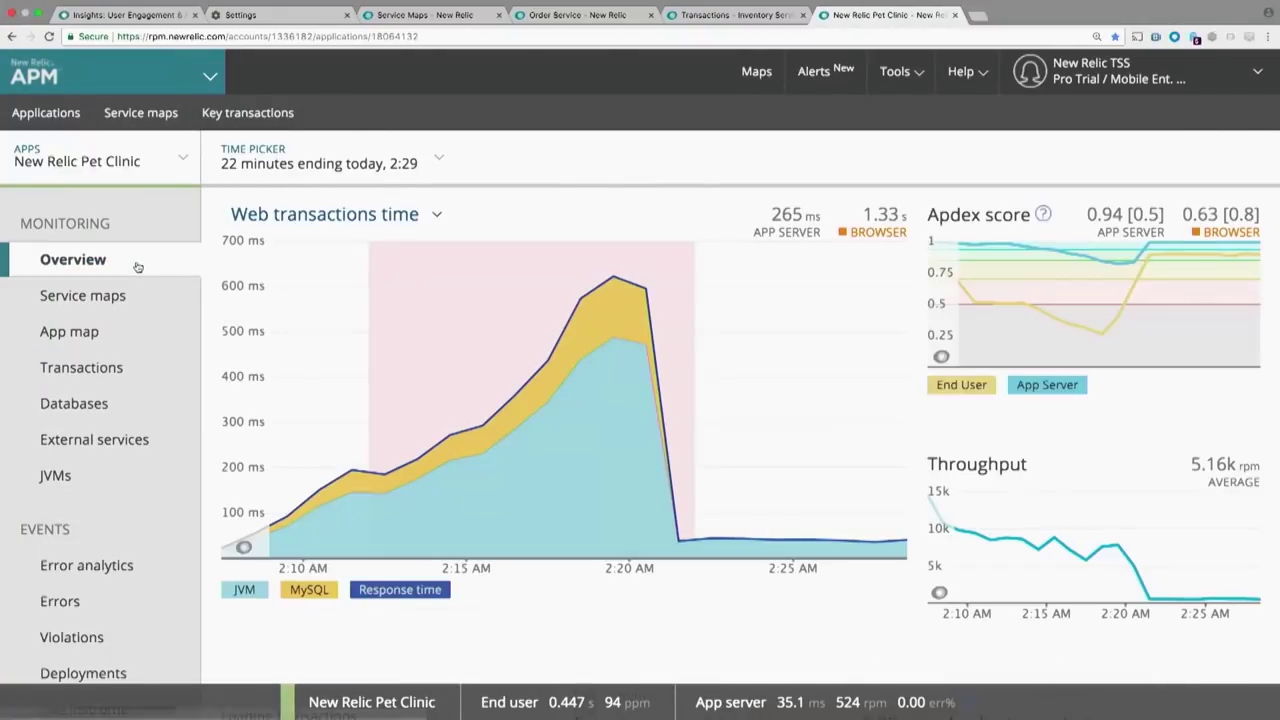
click(310, 170)
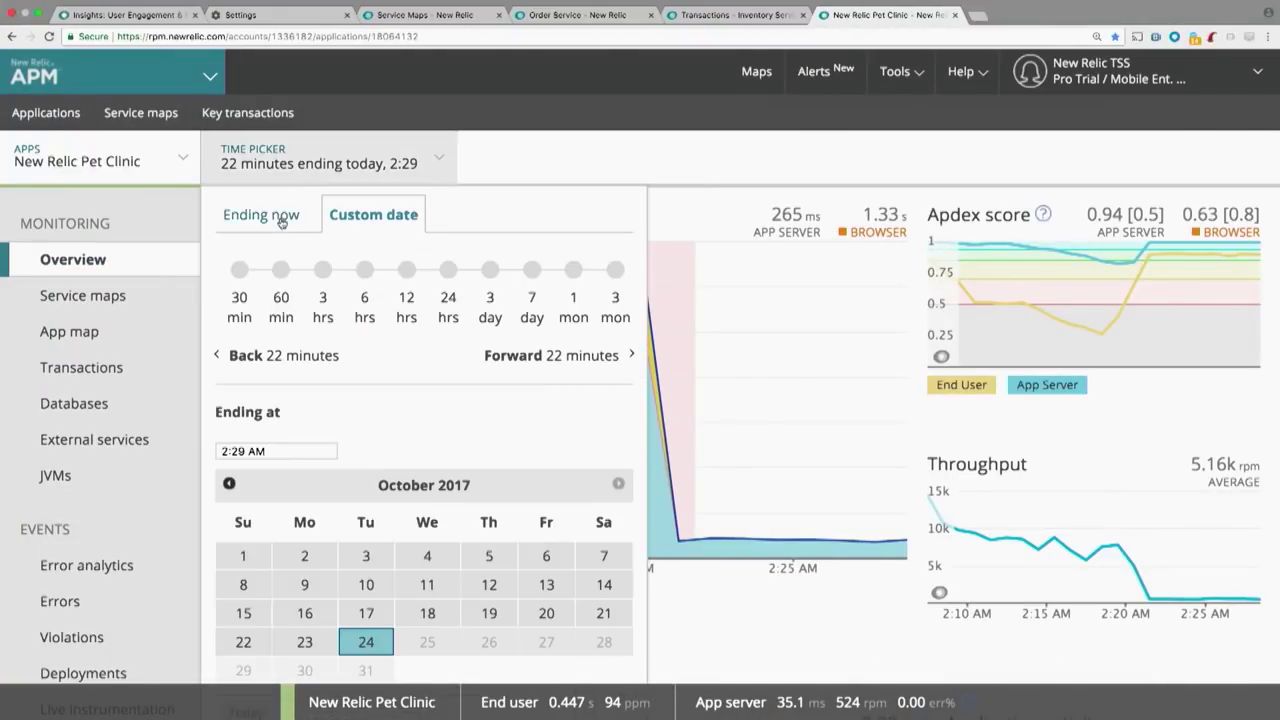
click(282, 219)
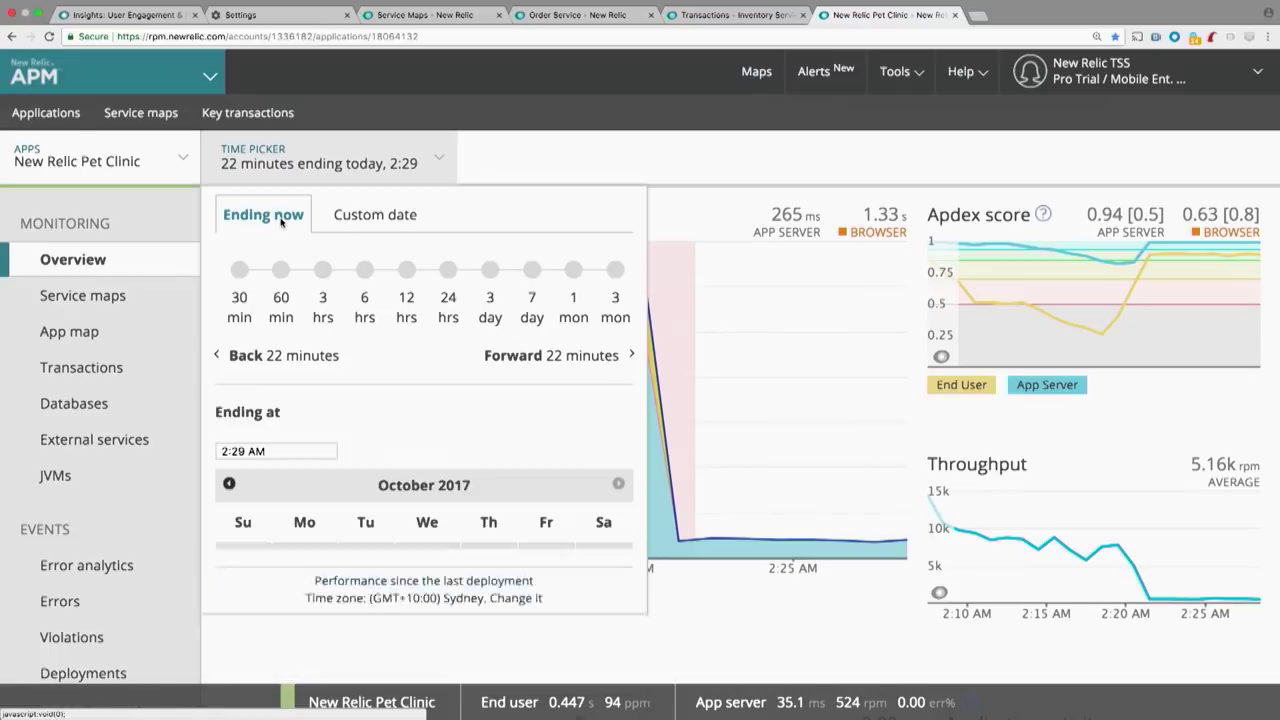
click(451, 277)
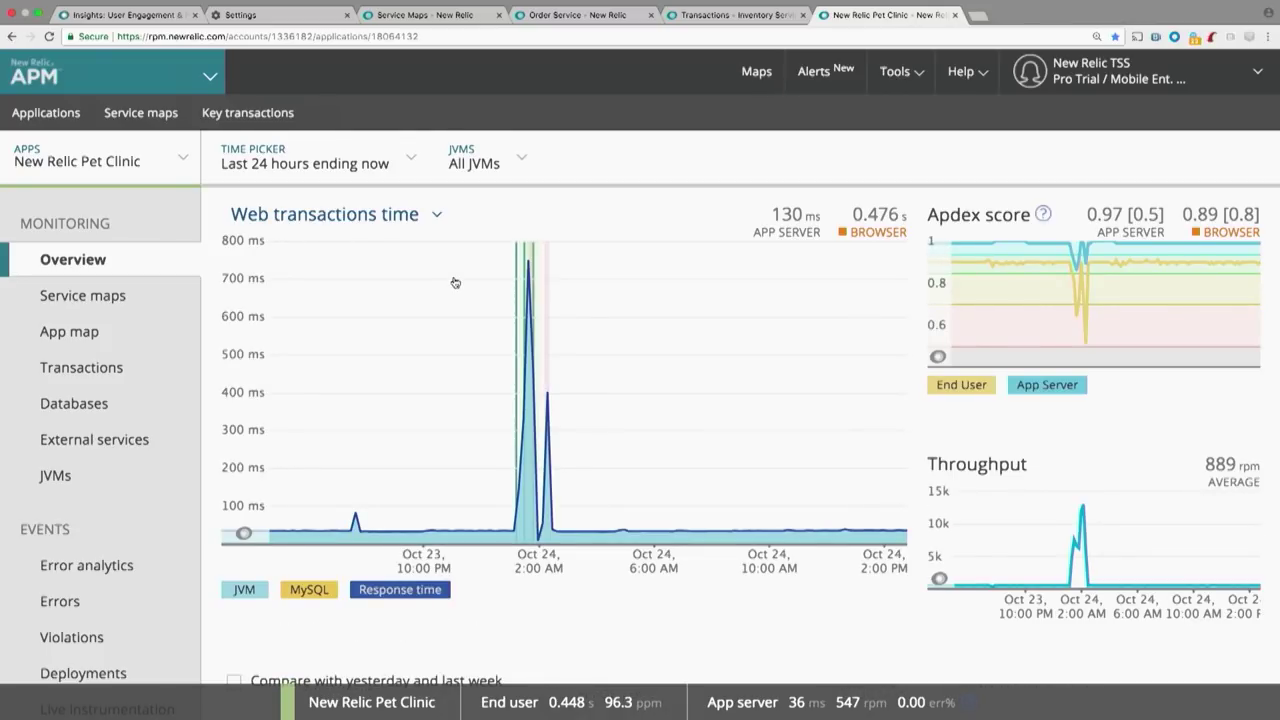
Step: Zoom into the spike, about 2 hours ending 2:59, and open the 1:13 deployment's details
mouse_move(486, 335)
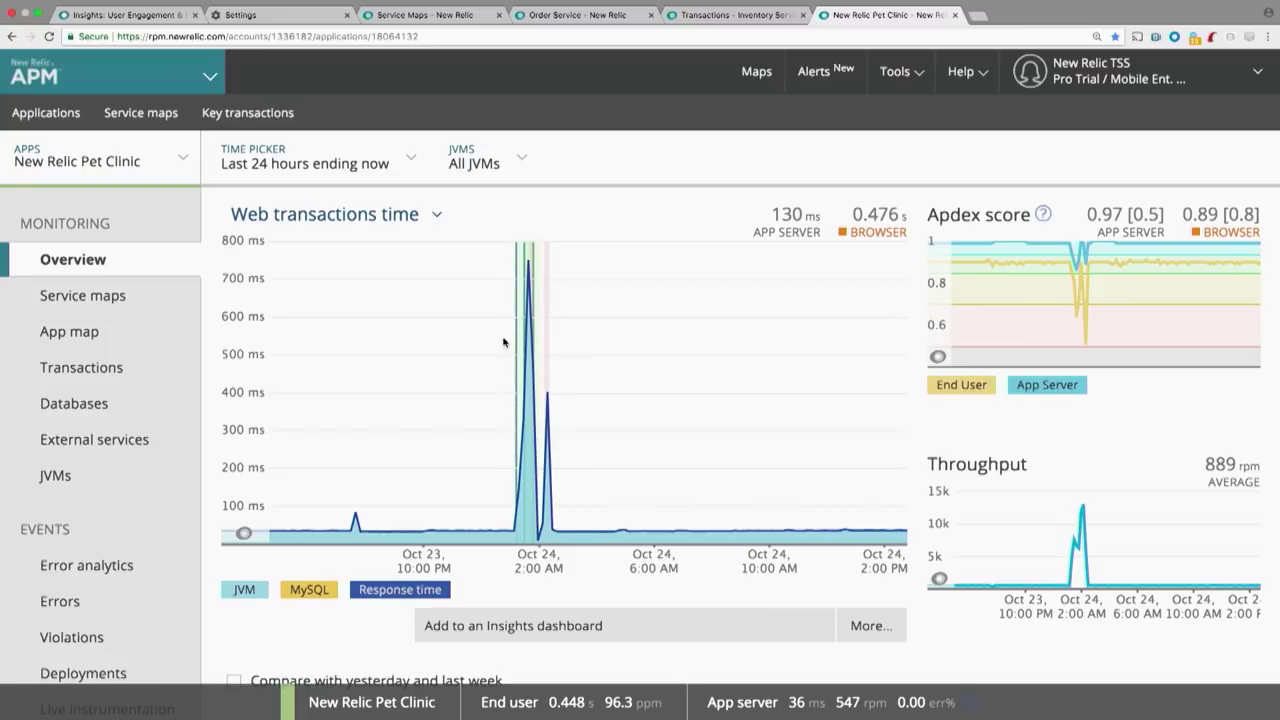
drag(503, 342, 567, 353)
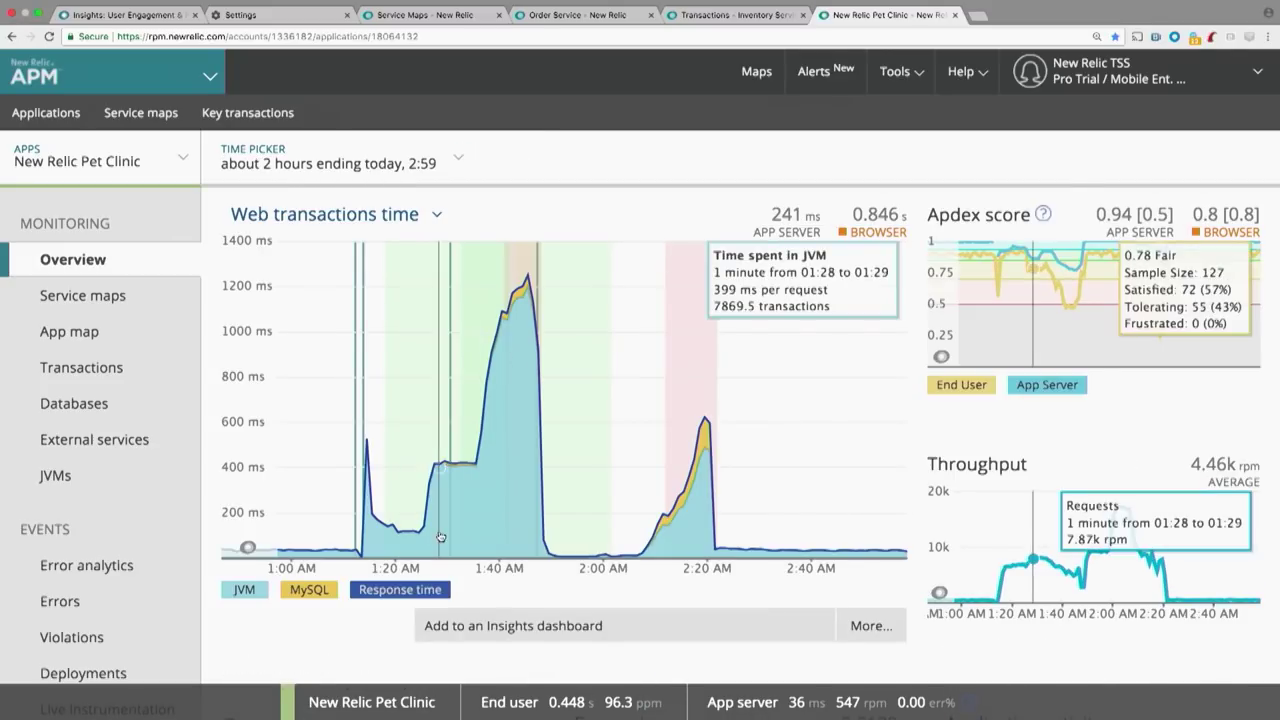
mouse_move(358, 550)
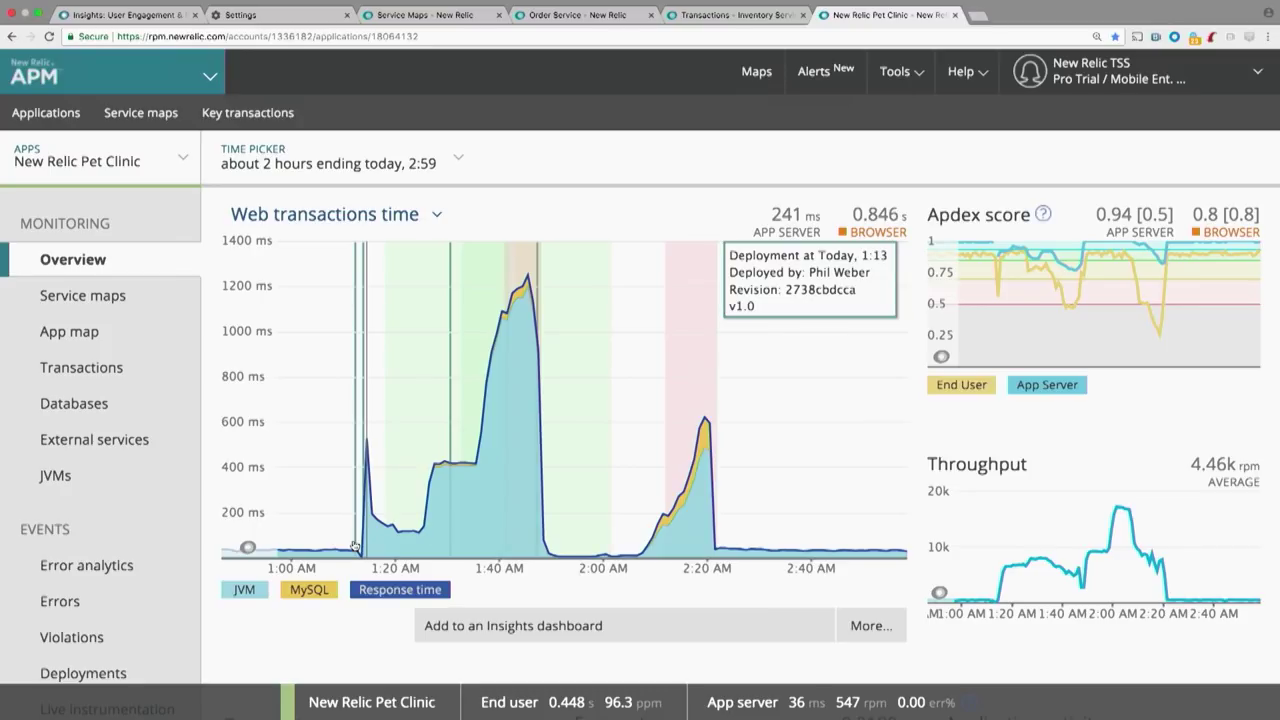
click(354, 545)
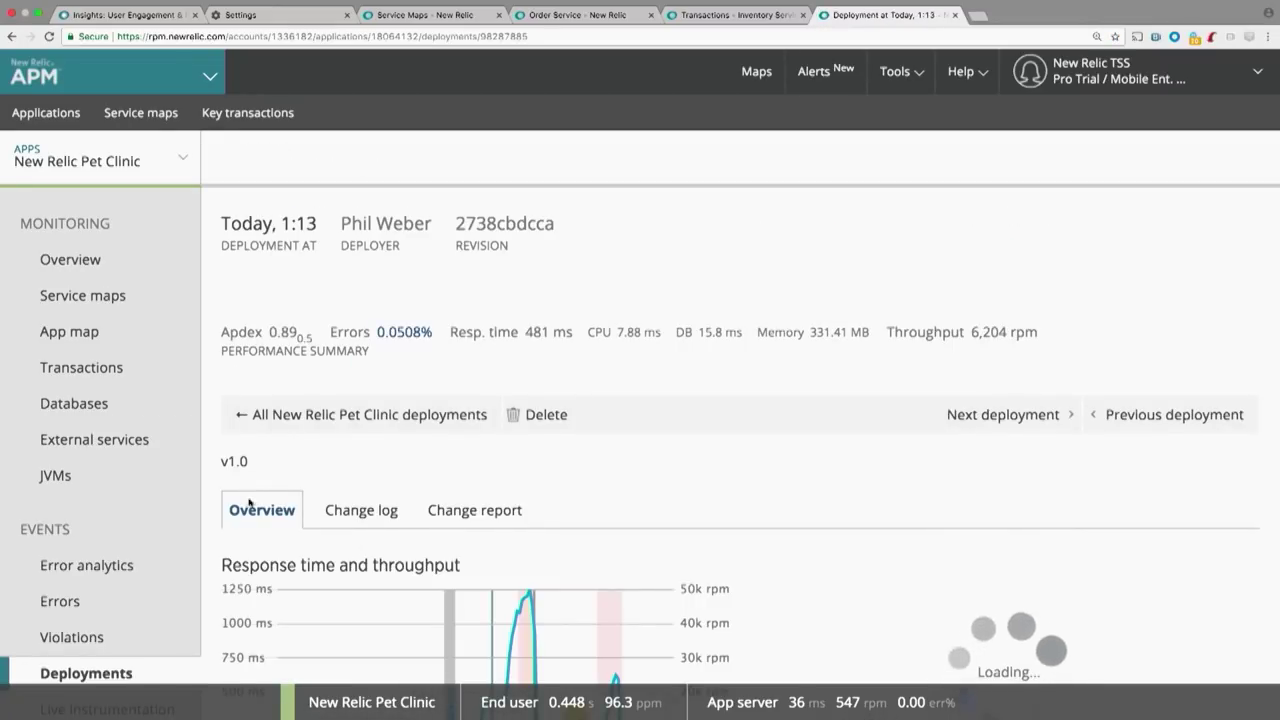
Step: Open the Pet Clinic Deployments list and view all six deployments from its top
scroll(192, 467, down, 5)
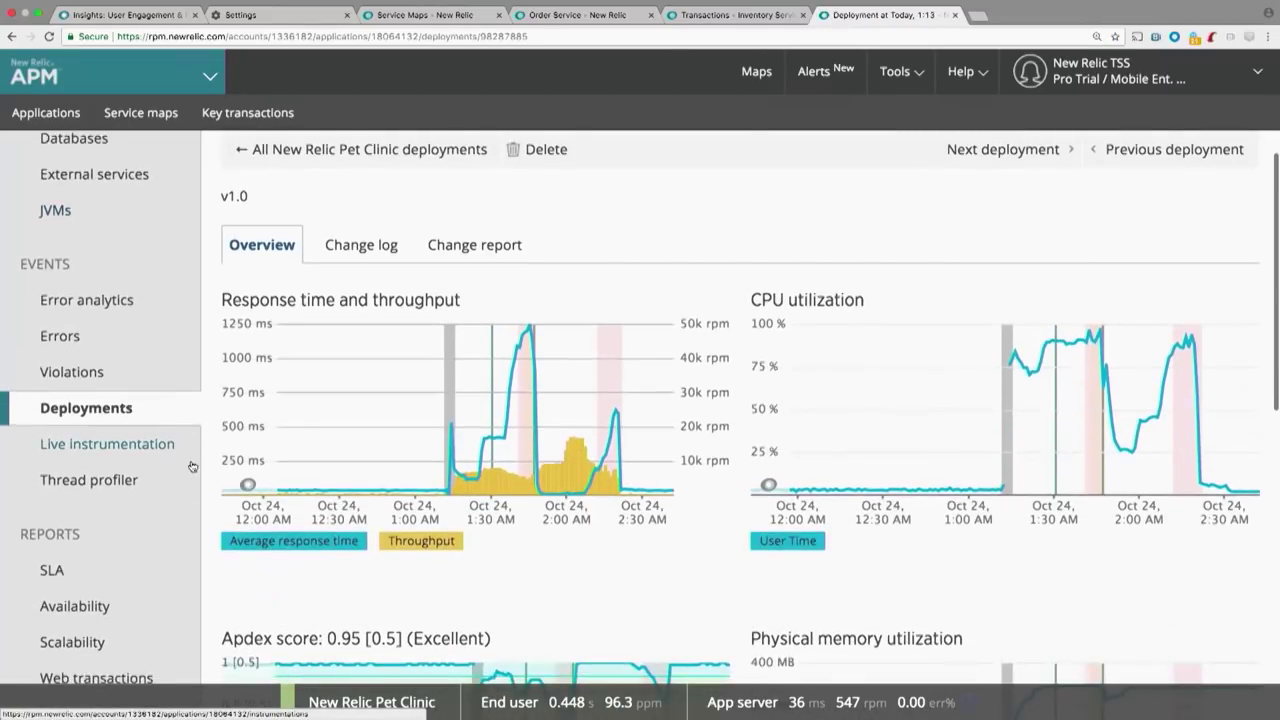
click(112, 415)
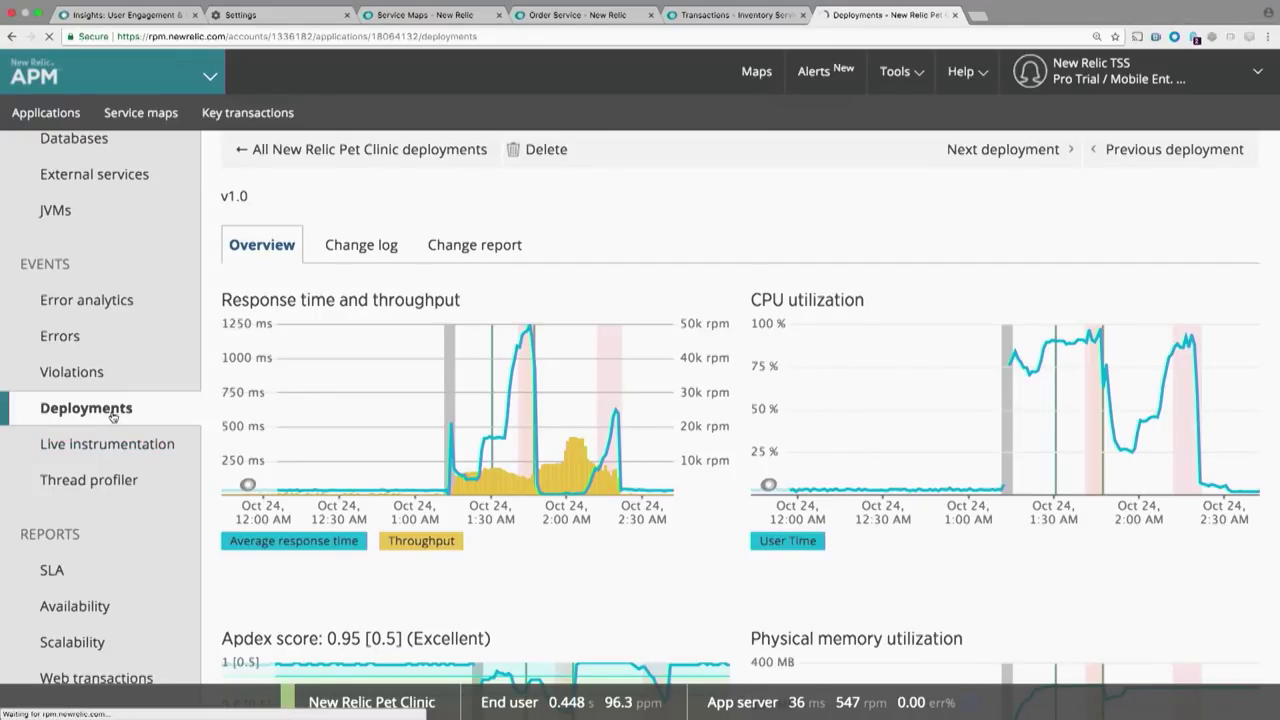
scroll(123, 346, down, 4)
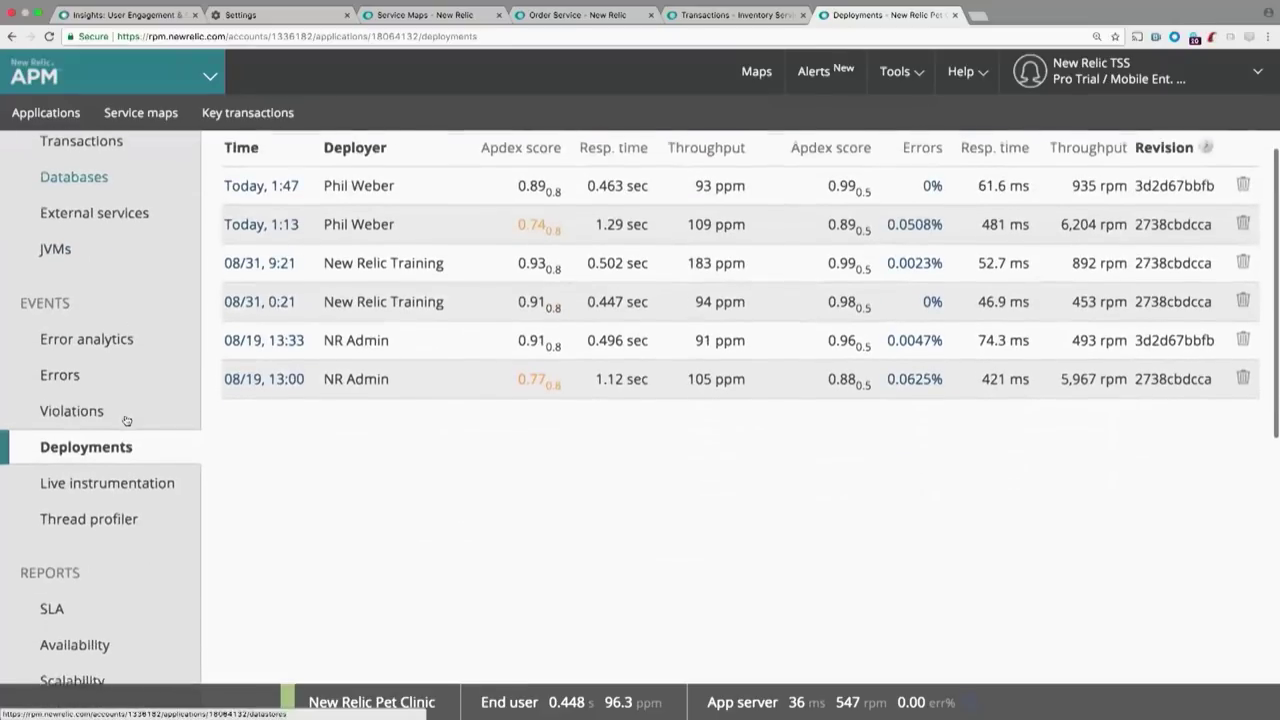
scroll(251, 423, up, 2)
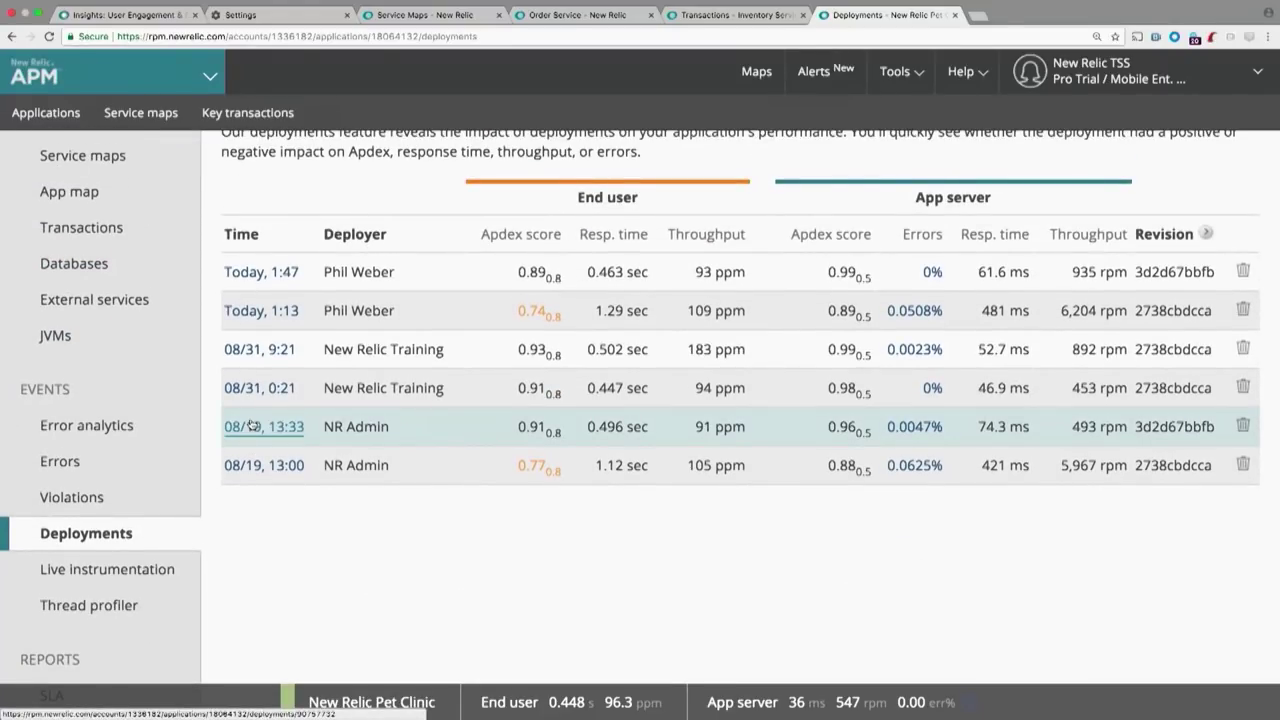
scroll(251, 423, up, 3)
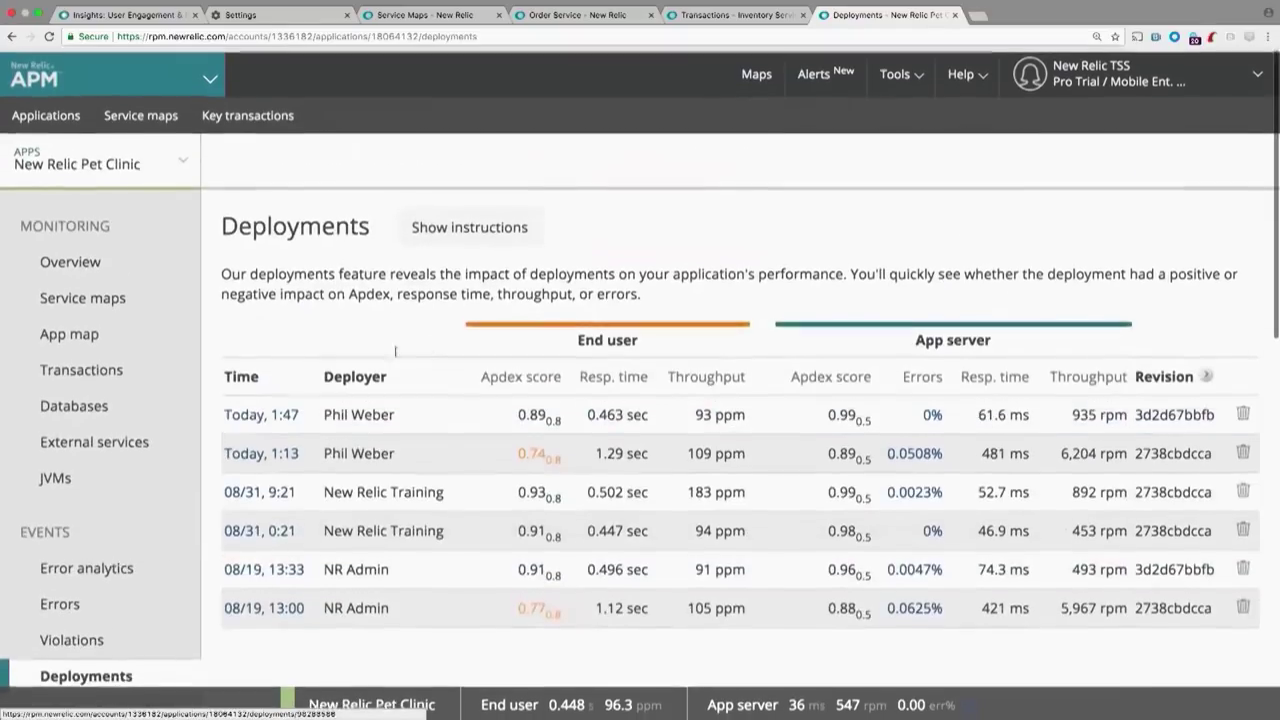
click(500, 228)
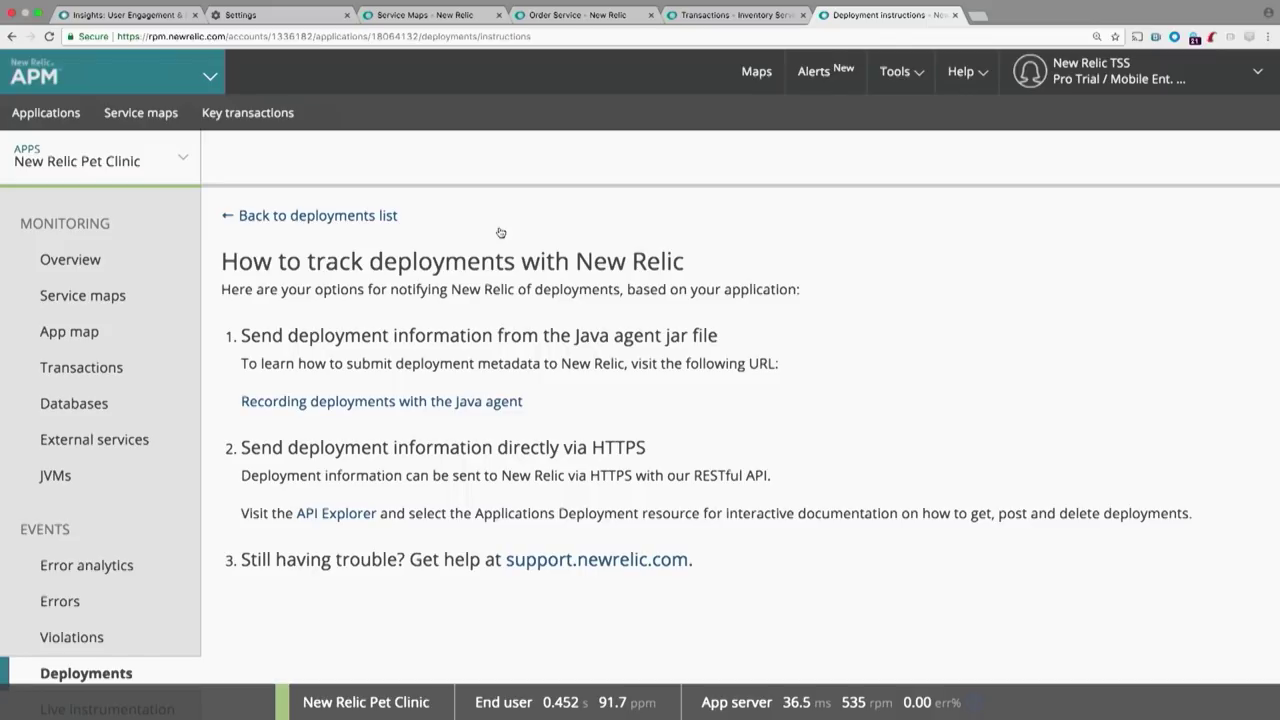
click(388, 215)
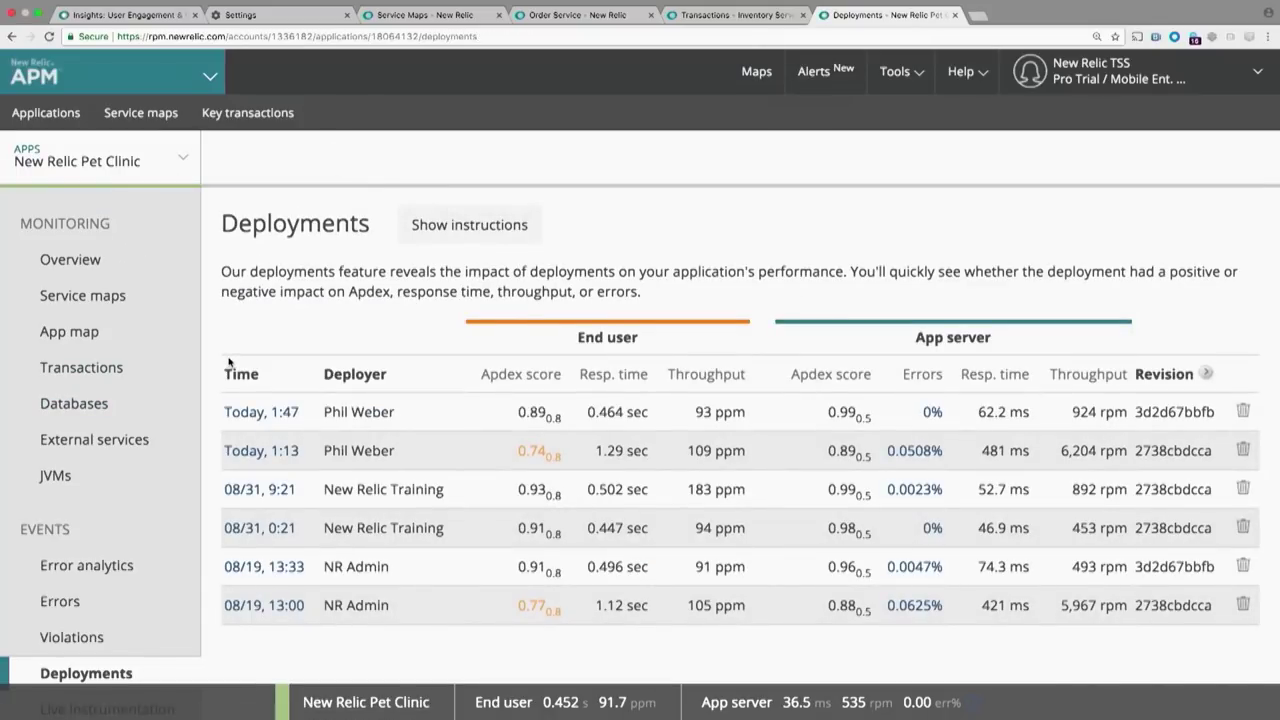
Step: Open the Today, 1:47 'Upgrade to v2.0' deployment, review its Overview charts and view its change log
click(245, 418)
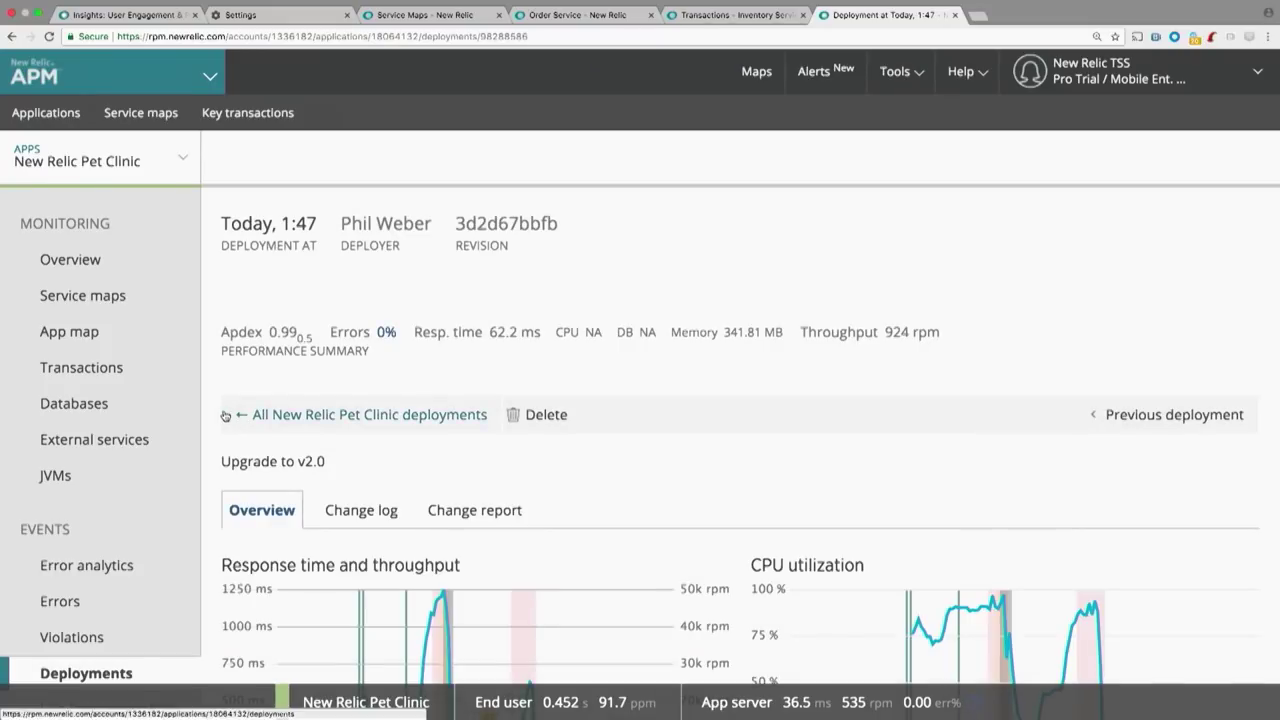
scroll(225, 415, down, 3)
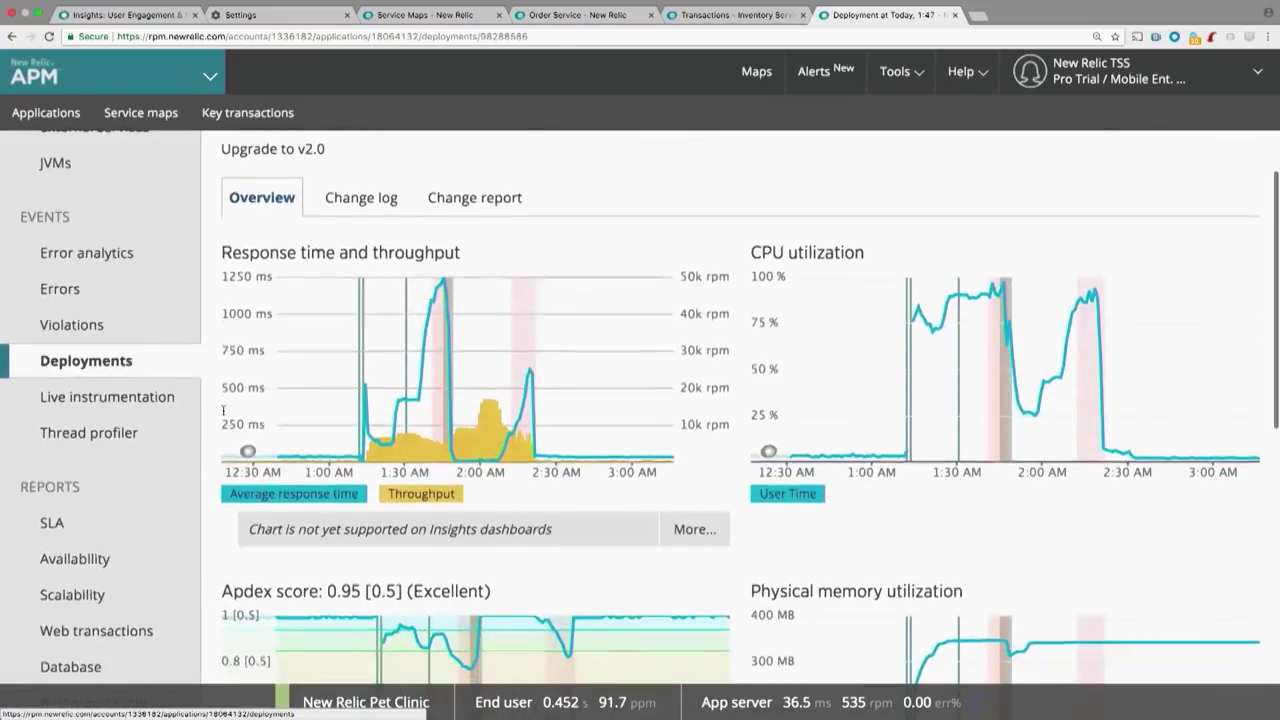
scroll(225, 415, down, 1)
scroll(225, 415, up, 1)
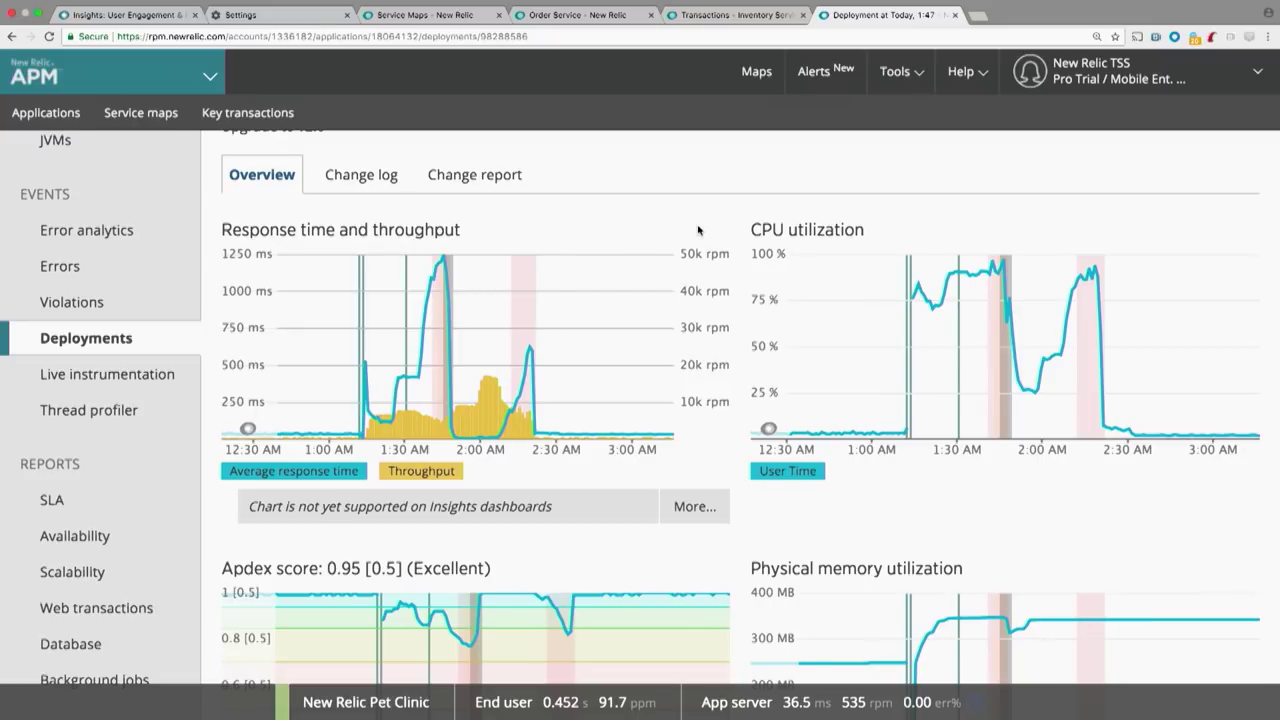
scroll(698, 230, down, 8)
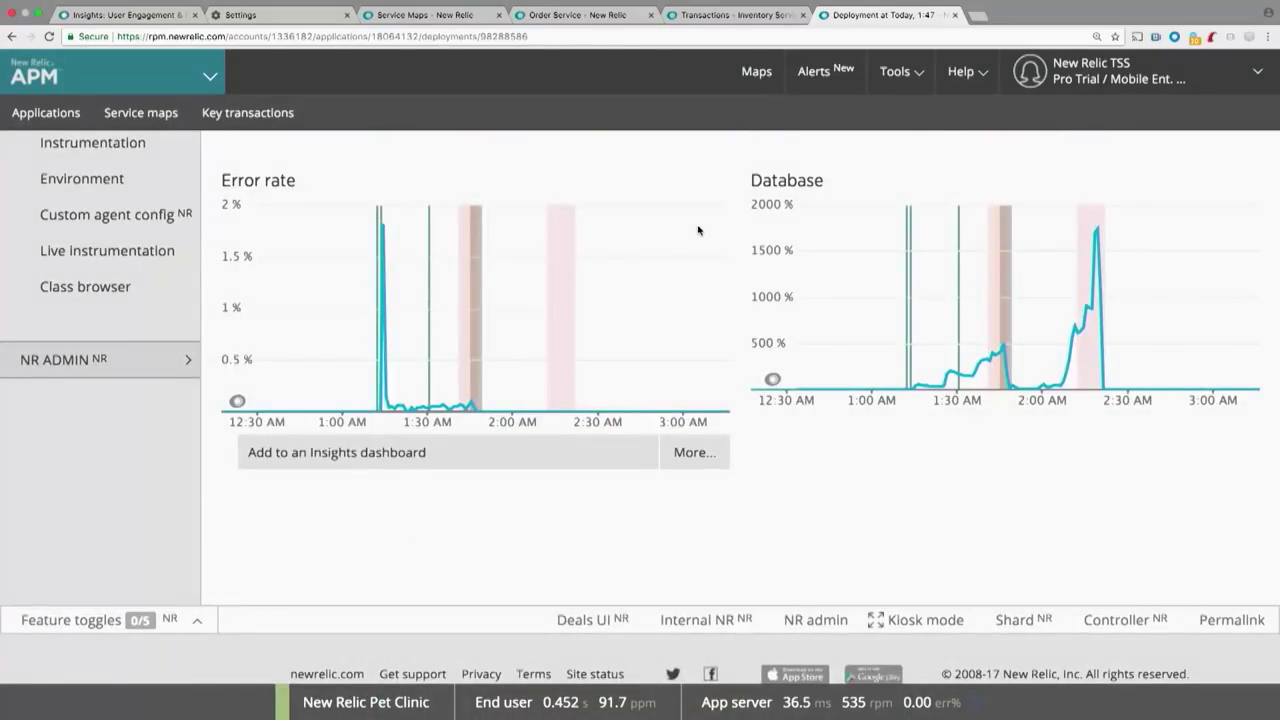
mouse_move(1006, 247)
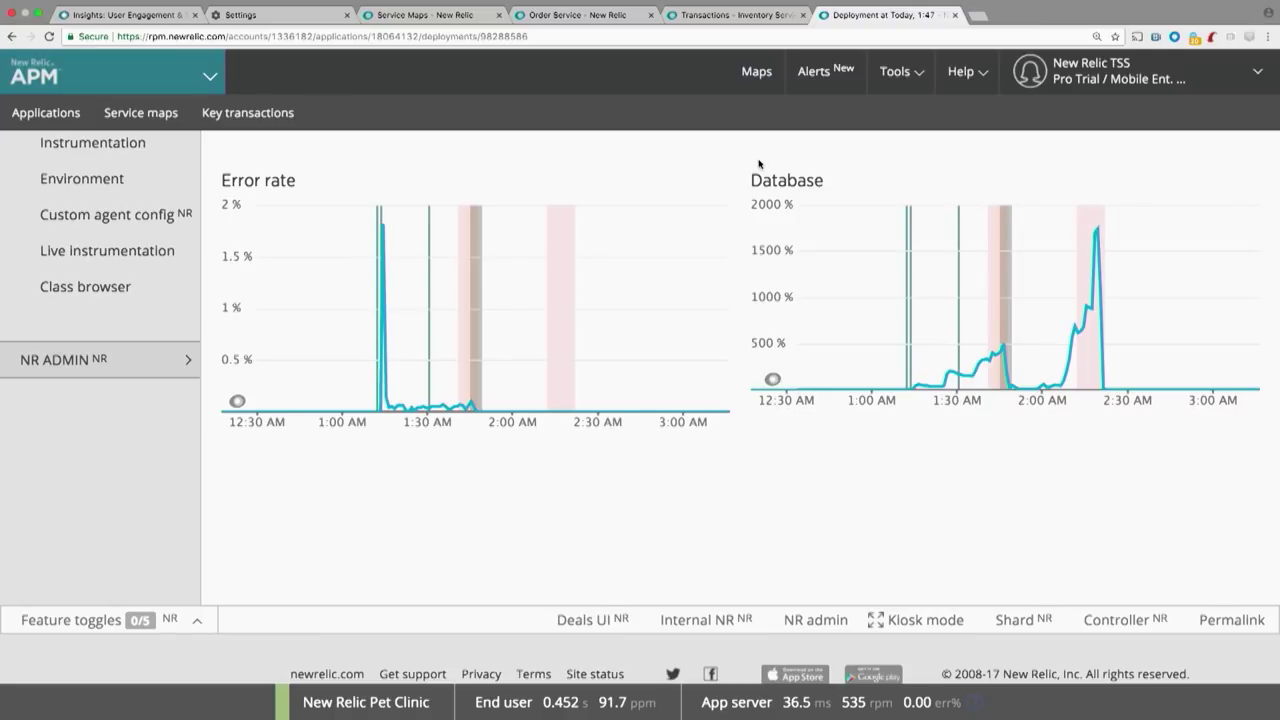
scroll(759, 164, up, 10)
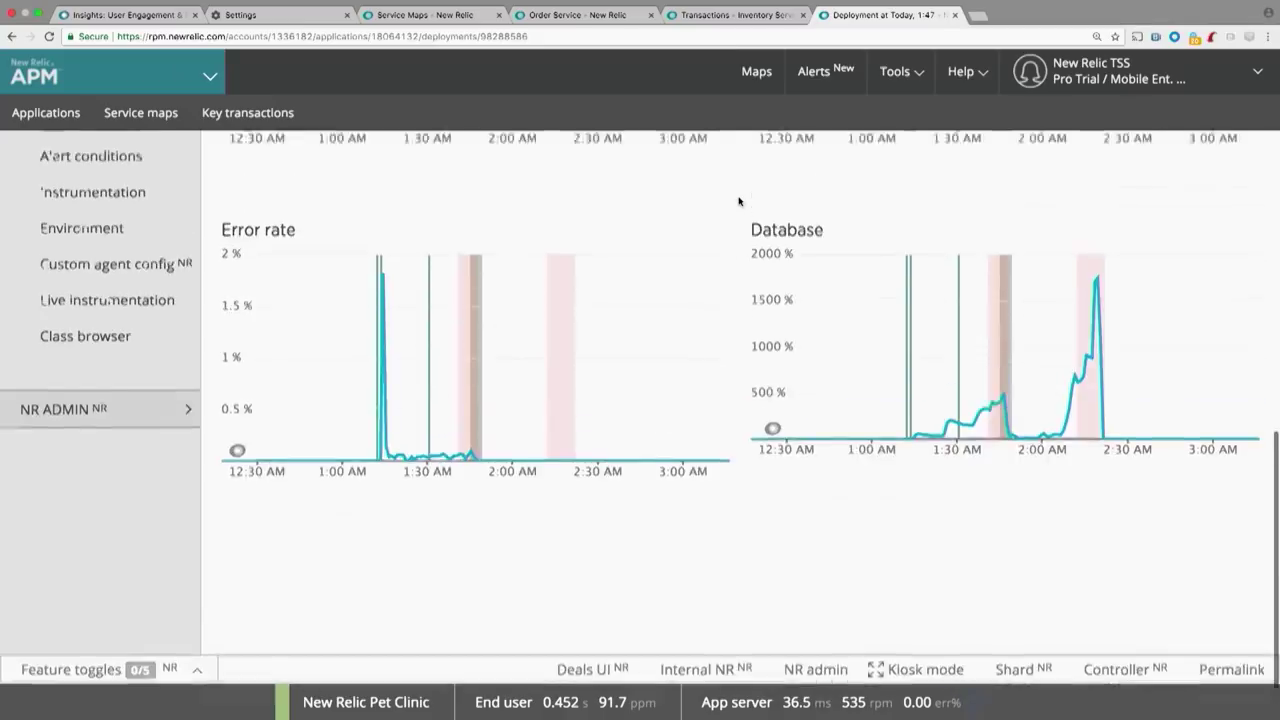
scroll(739, 201, up, 3)
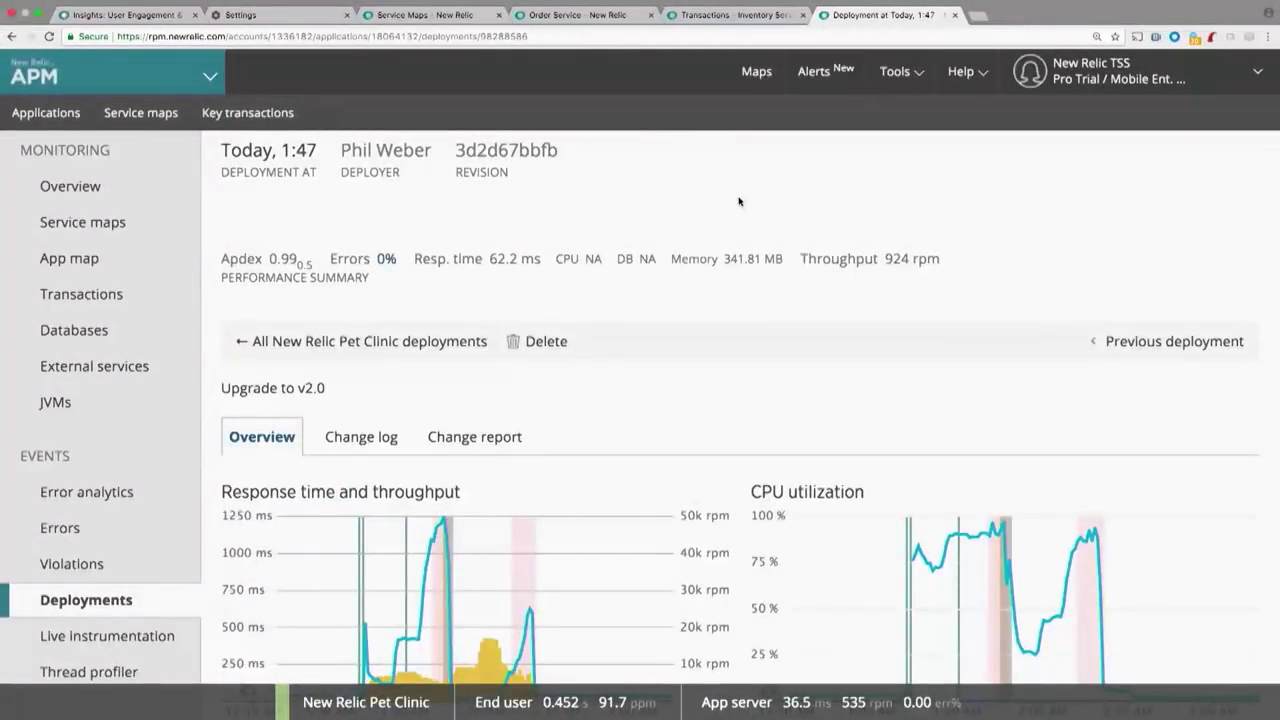
click(408, 440)
Step: Open the change report comparing top controller actions with the previous deployment
click(460, 440)
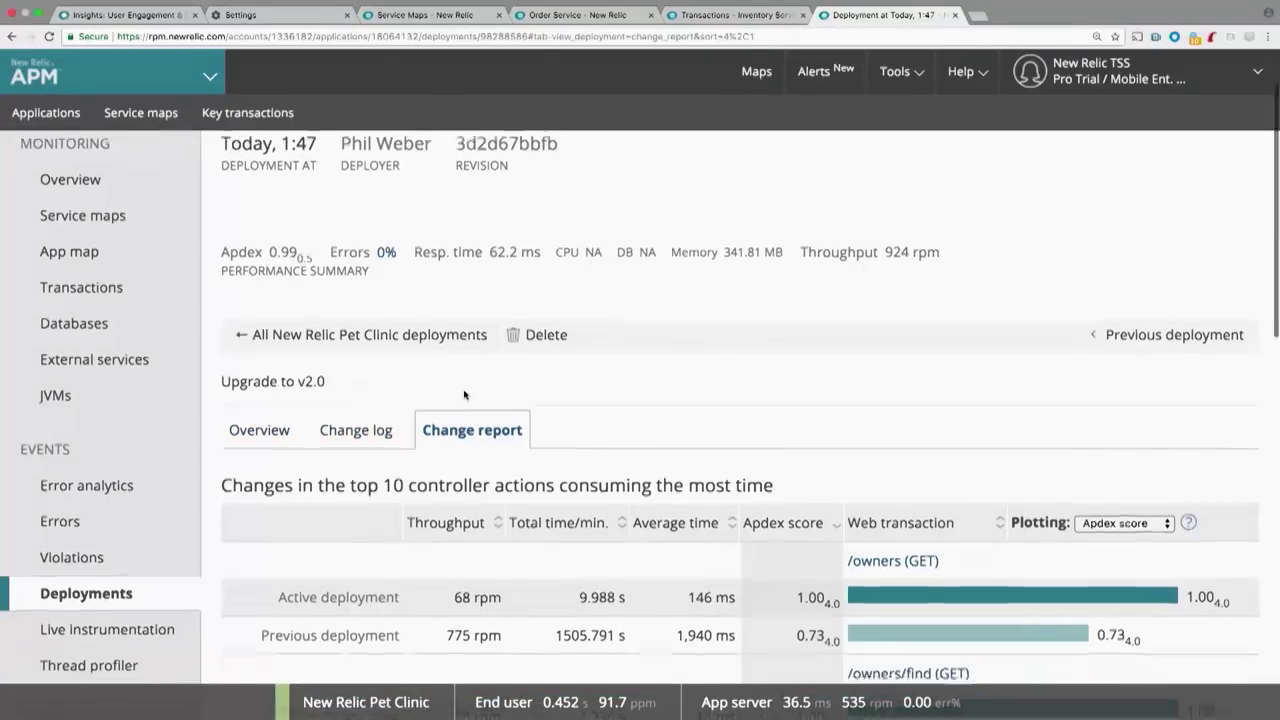
scroll(463, 394, down, 4)
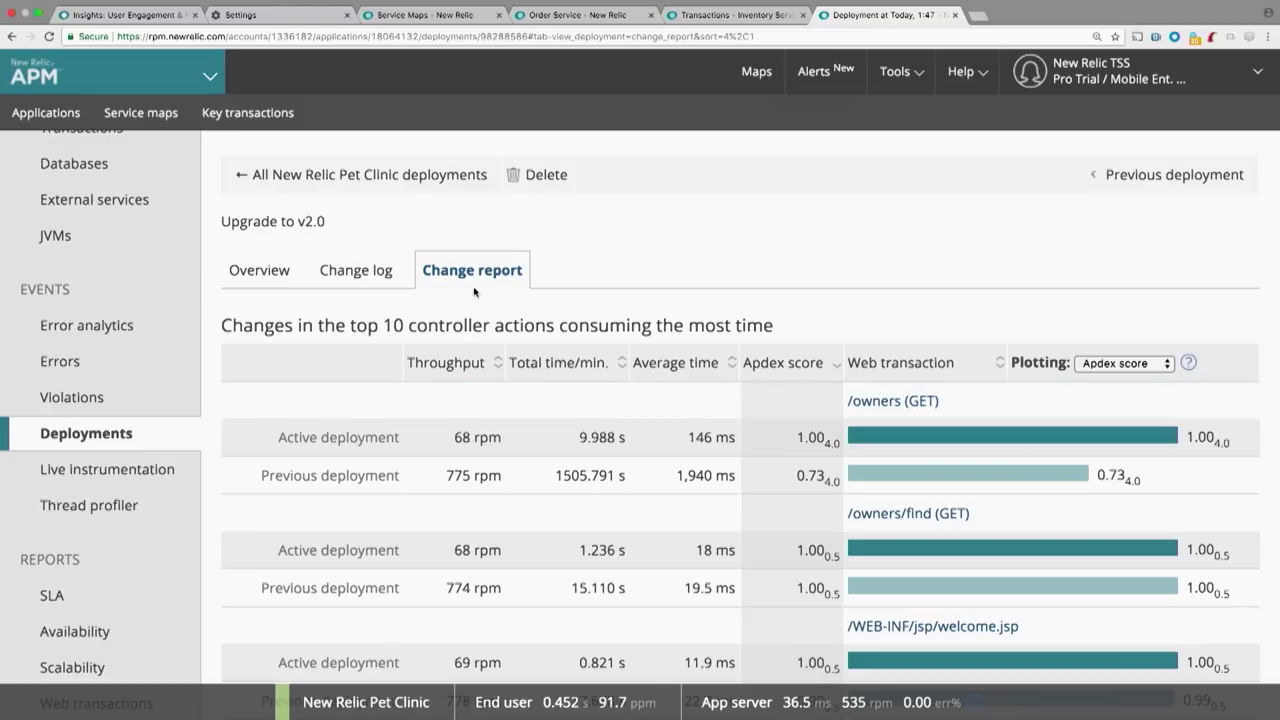
scroll(474, 290, down, 3)
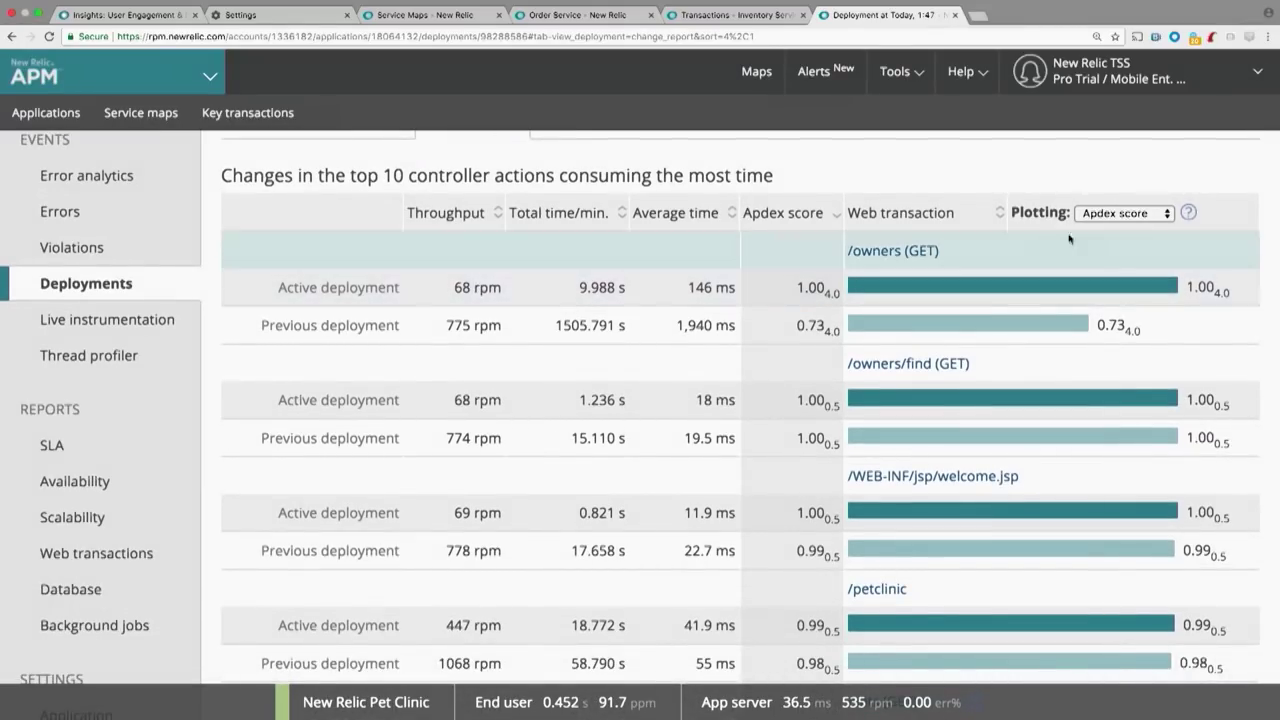
Step: Plot Throughput, then Average time, in the change report
click(1106, 218)
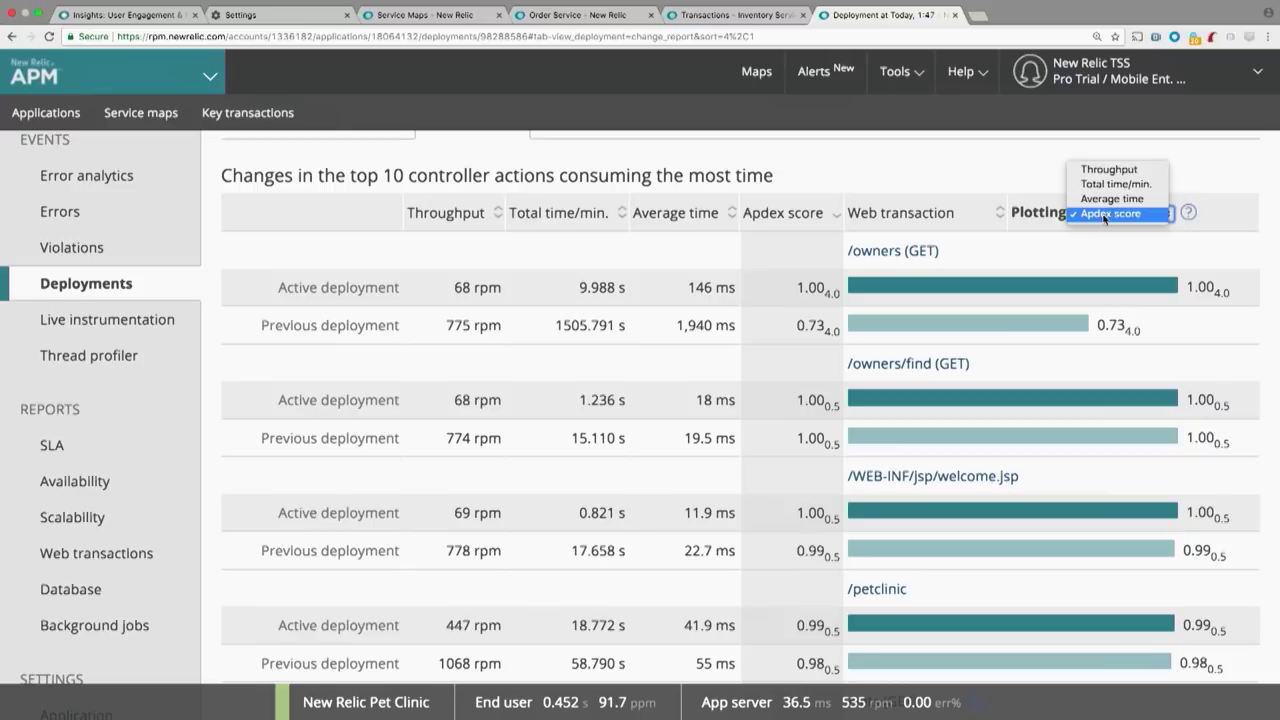
click(1107, 171)
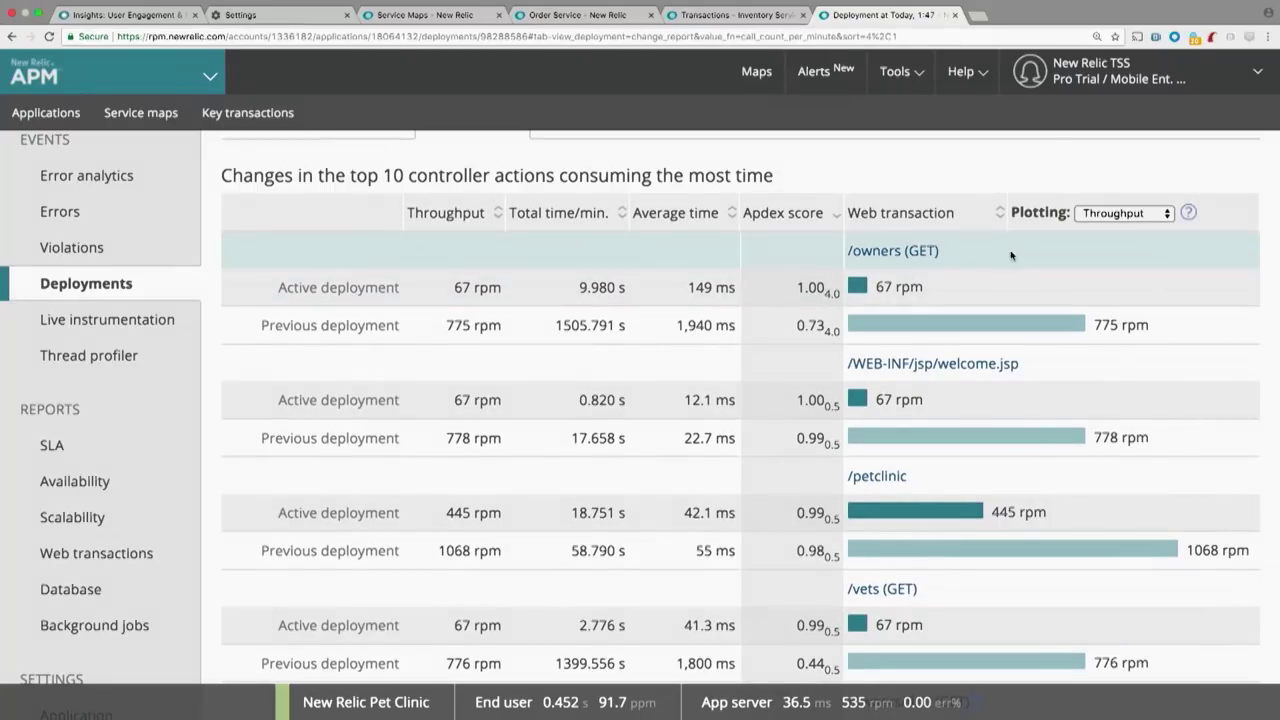
click(1108, 214)
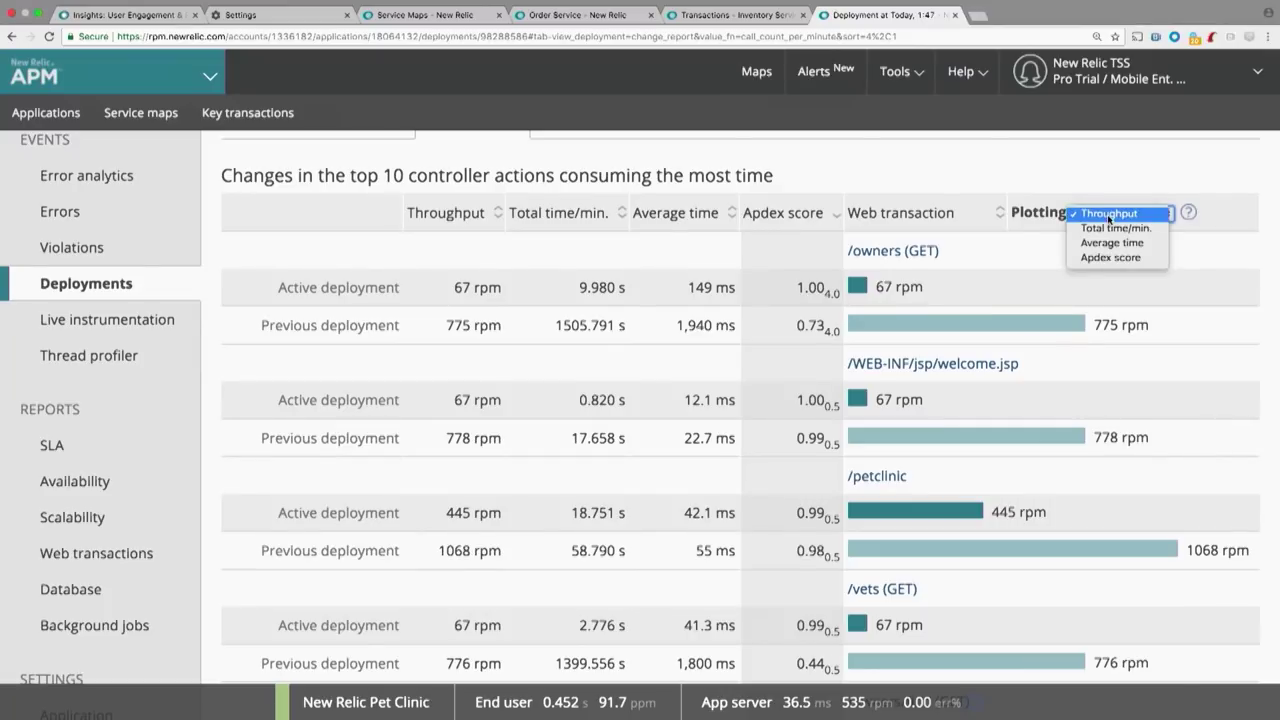
click(1111, 242)
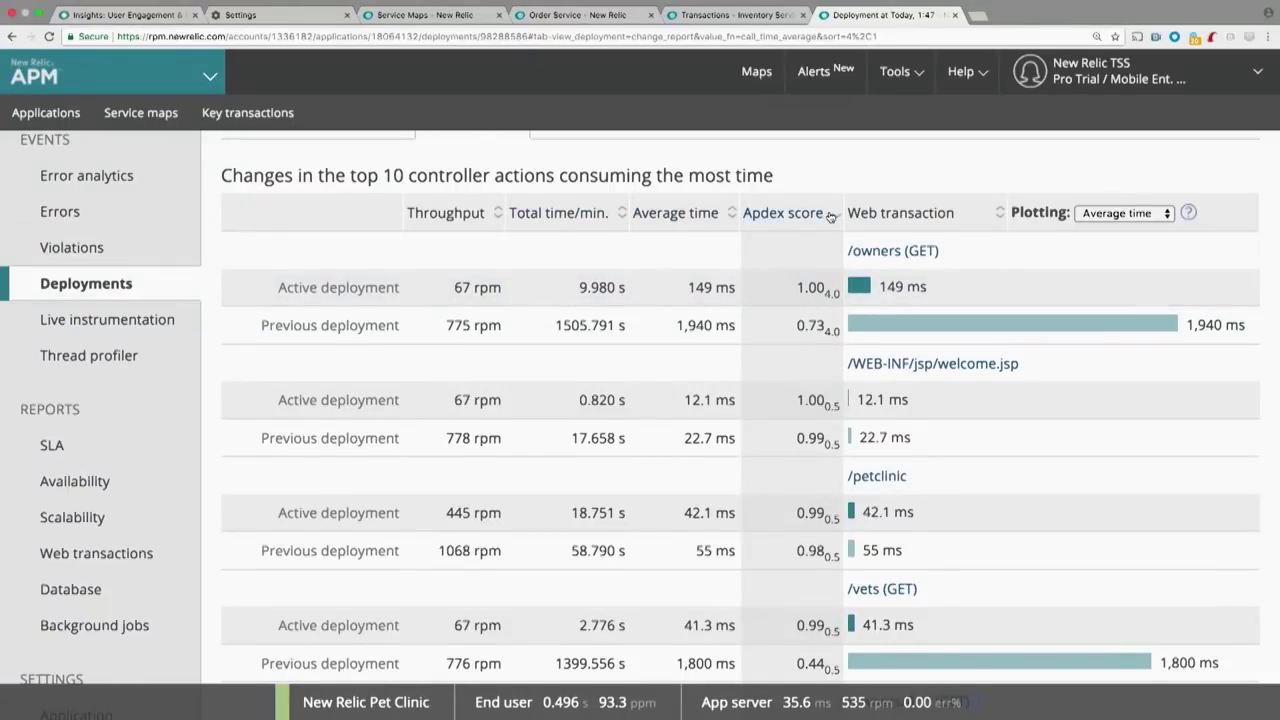
scroll(830, 218, down, 5)
scroll(830, 215, up, 4)
scroll(830, 215, up, 5)
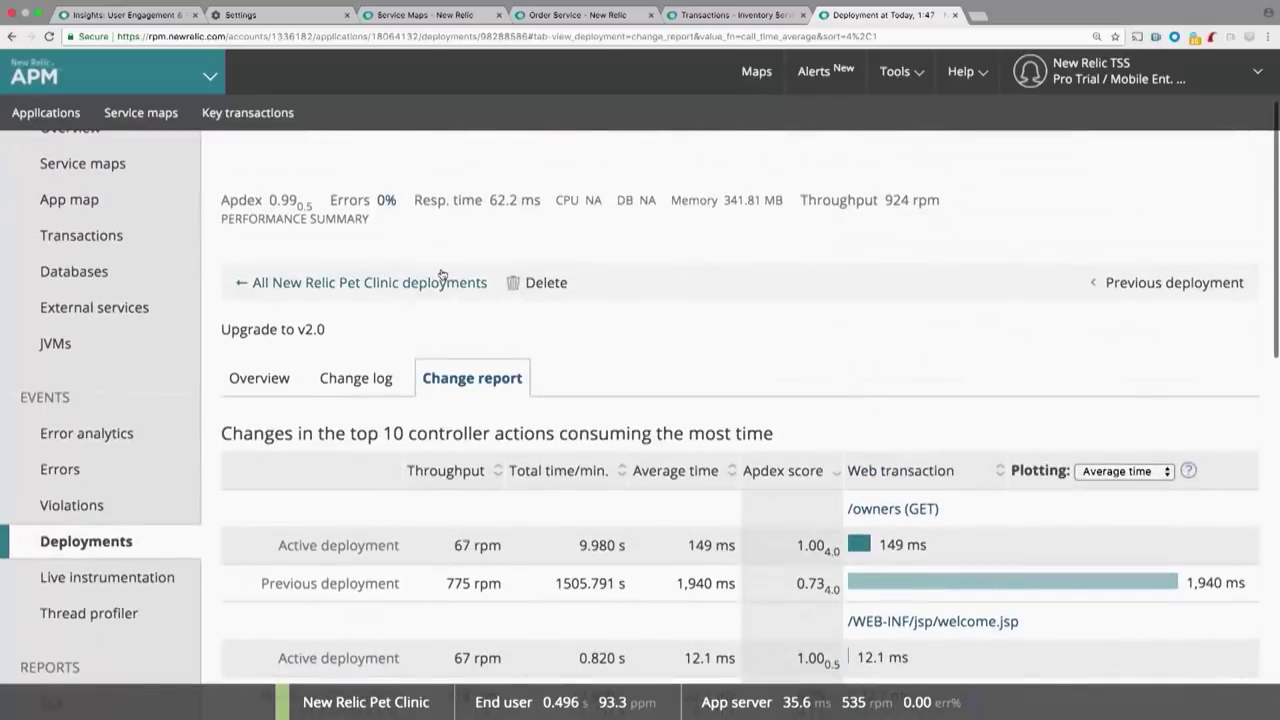
scroll(443, 274, up, 2)
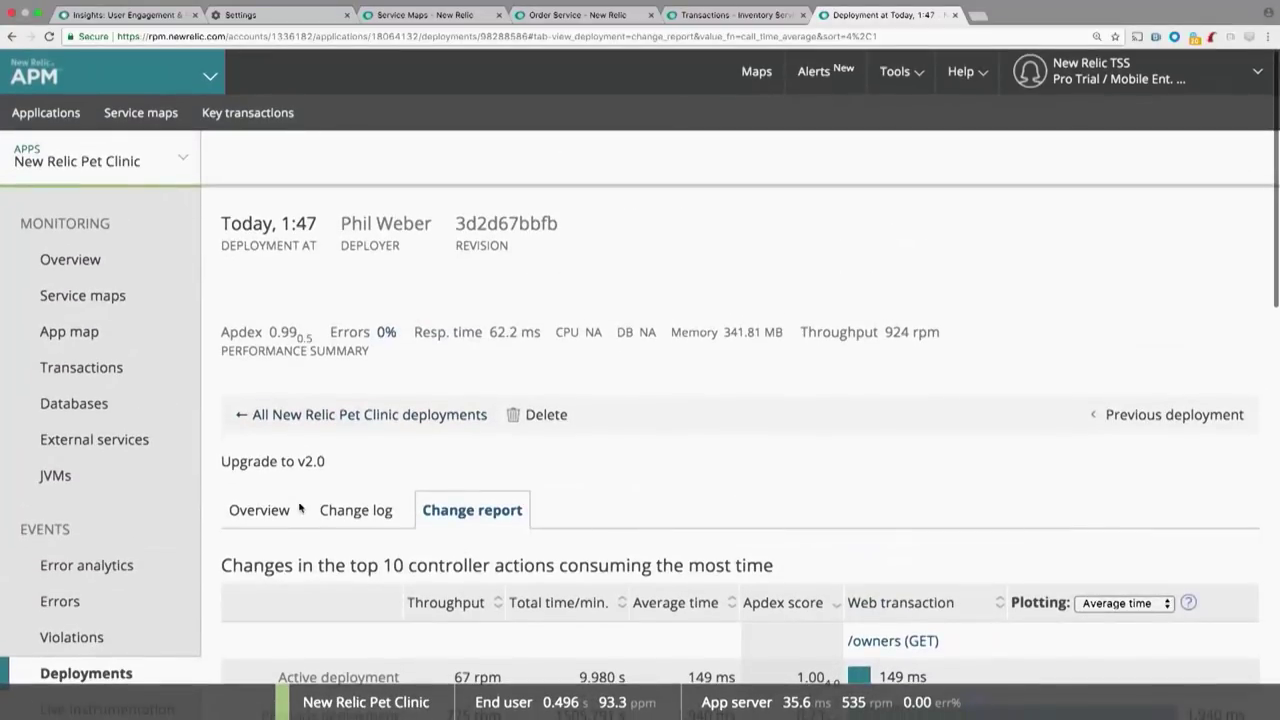
Step: Open api.newrelic.com, the New Relic REST API Explorer, in a new browser tab
click(979, 19)
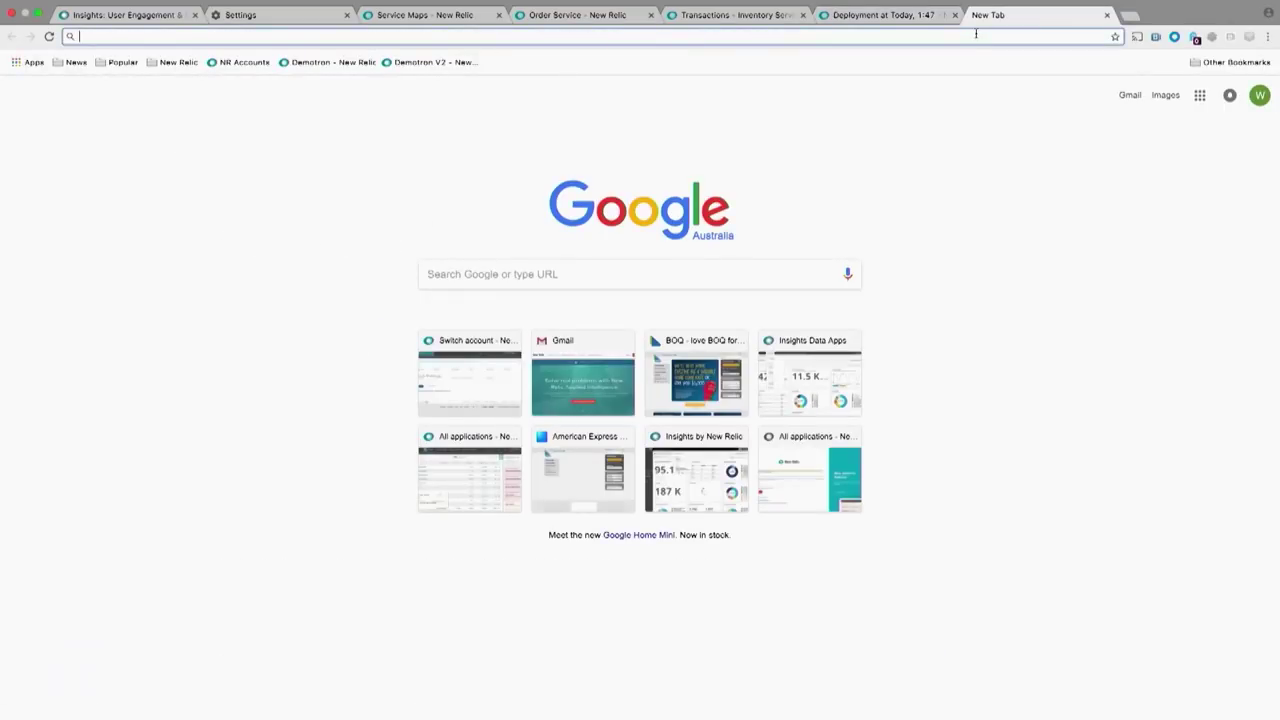
text(api.newrelic.com)
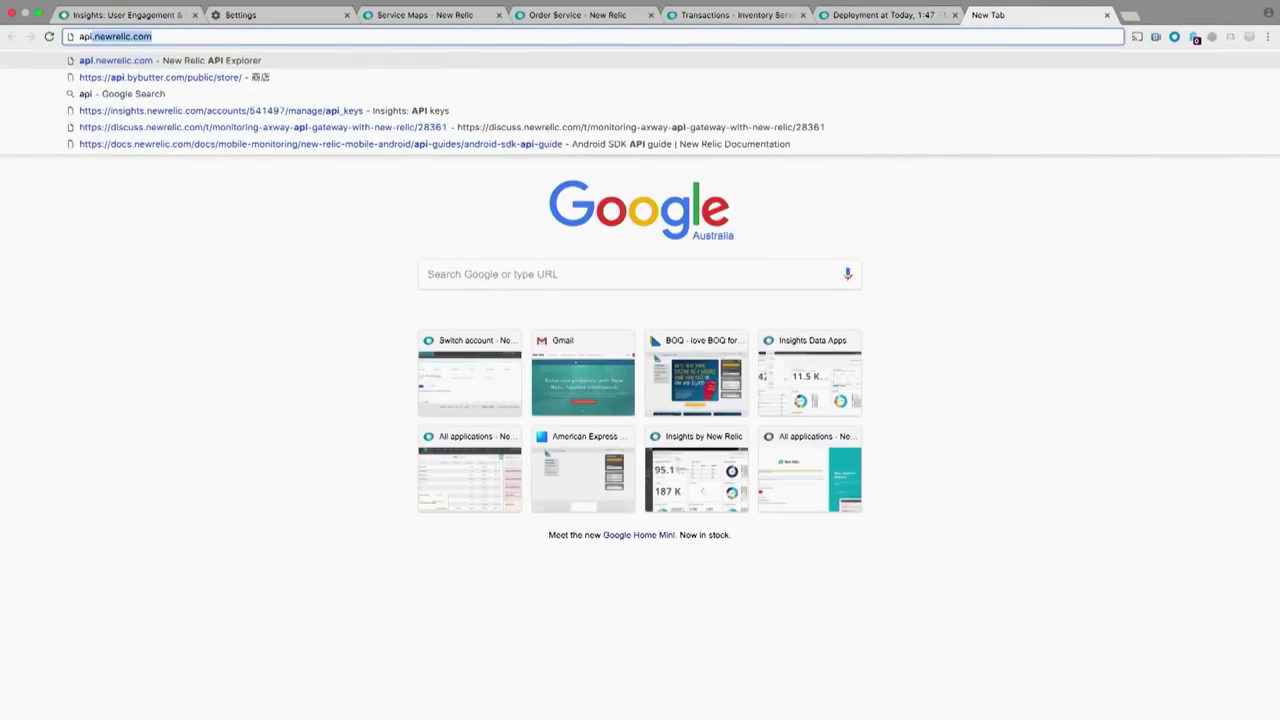
key(Return)
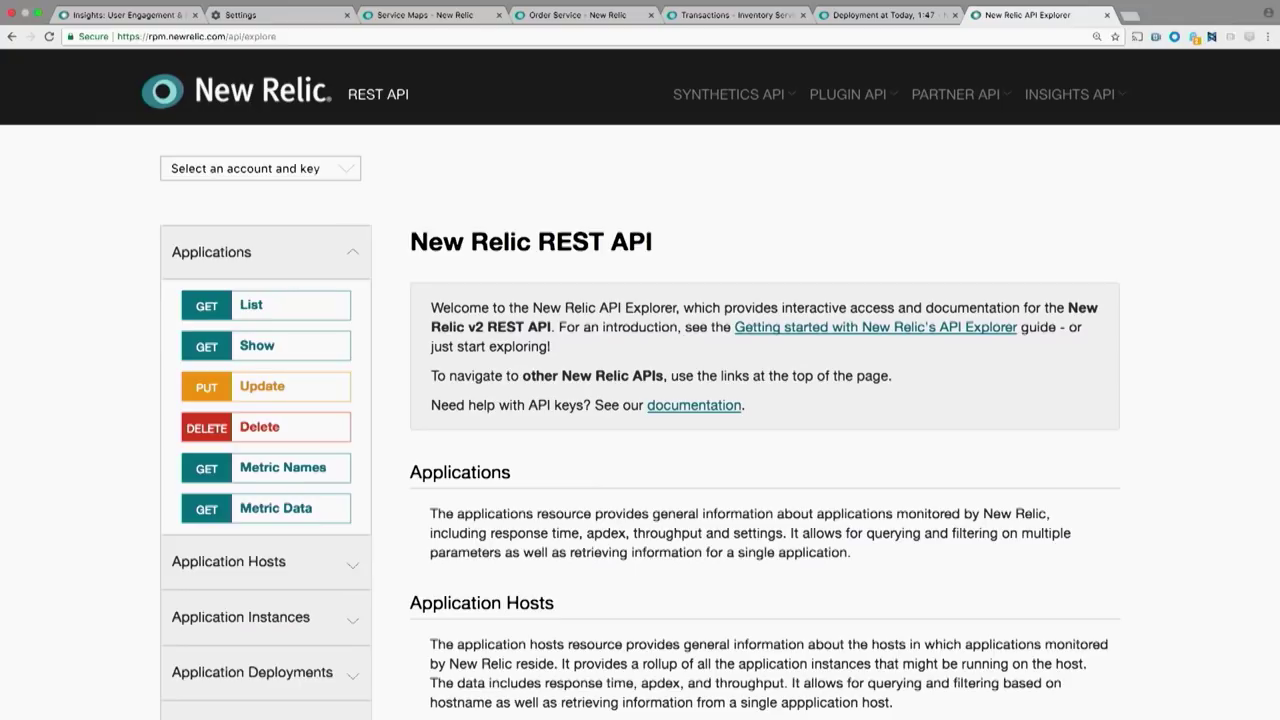
Step: Select the administration account's REST API key and expand Application Deployments instead of Applications
click(339, 168)
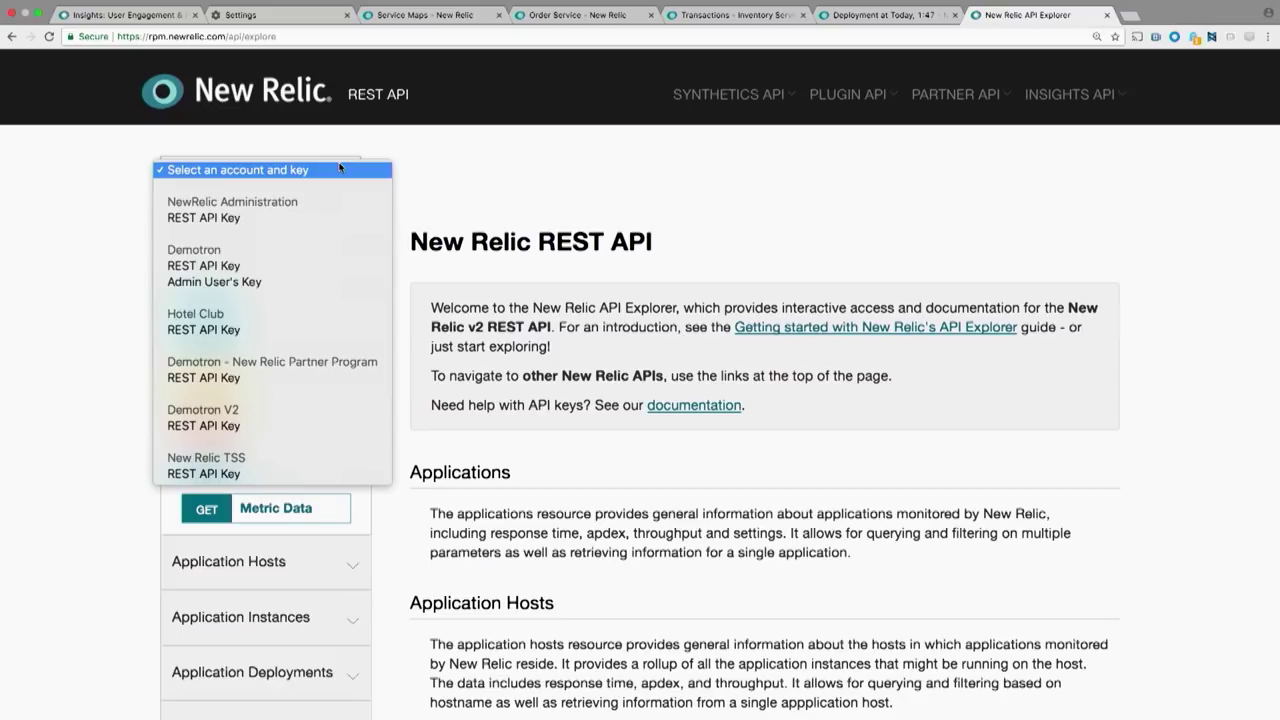
click(309, 217)
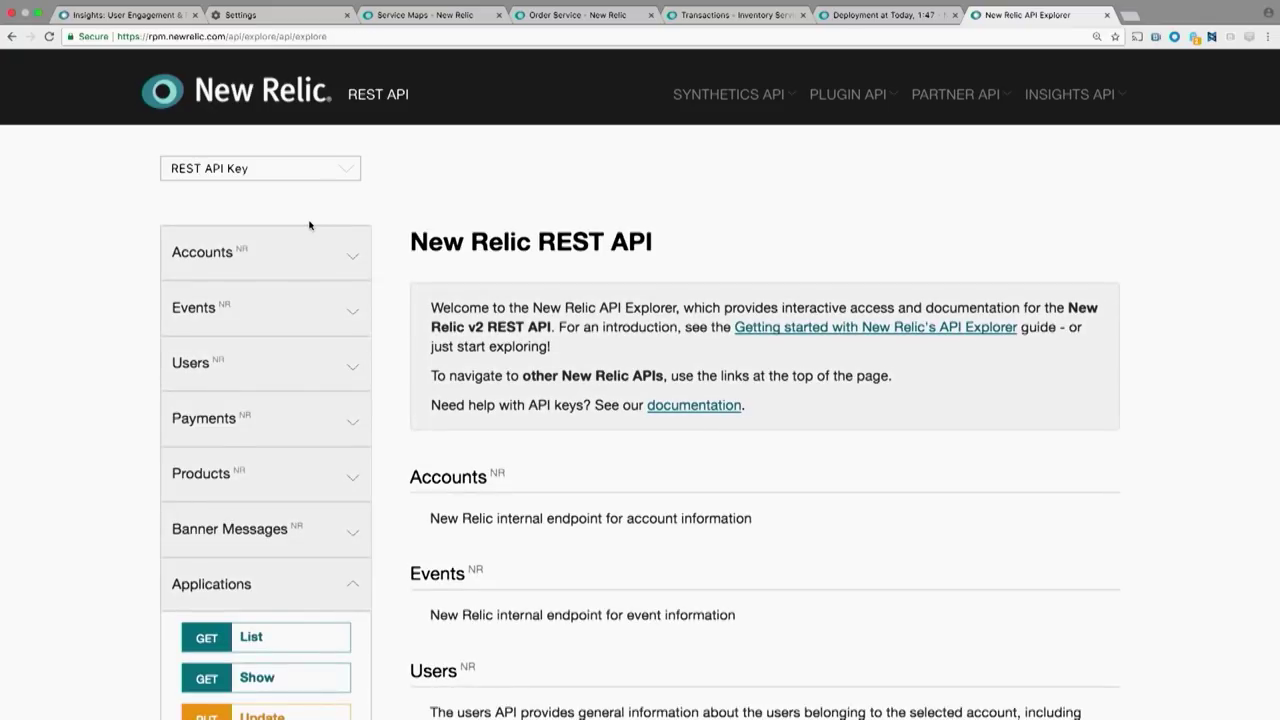
scroll(394, 254, down, 3)
click(357, 266)
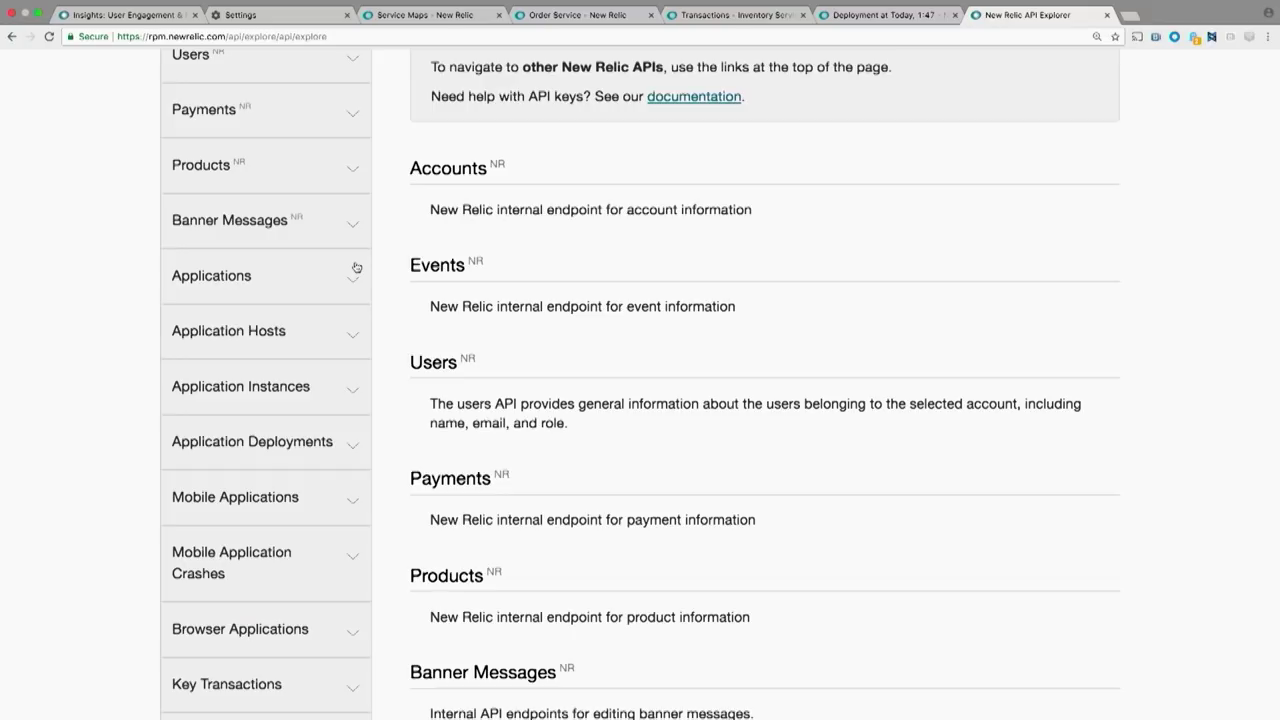
click(351, 438)
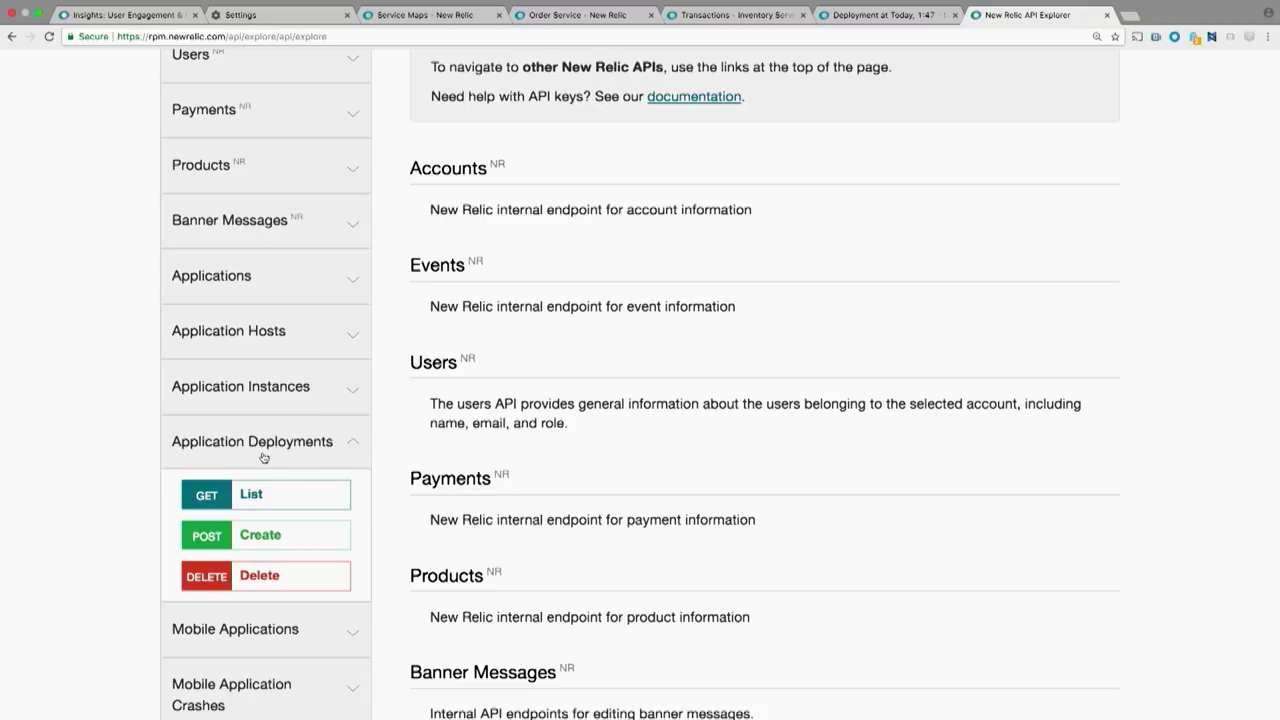
scroll(263, 457, down, 2)
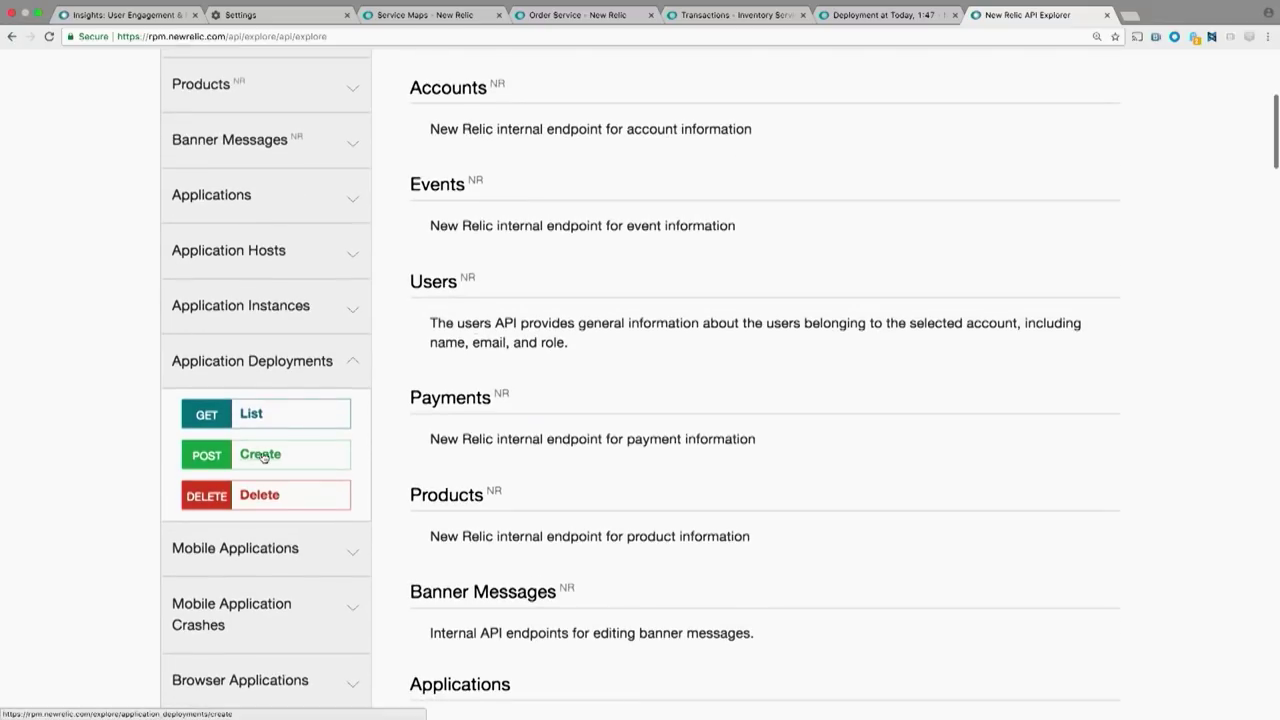
Step: Open the deployment Create form and copy Pet Clinic's application ID 18064132 from its deployment URL
click(290, 452)
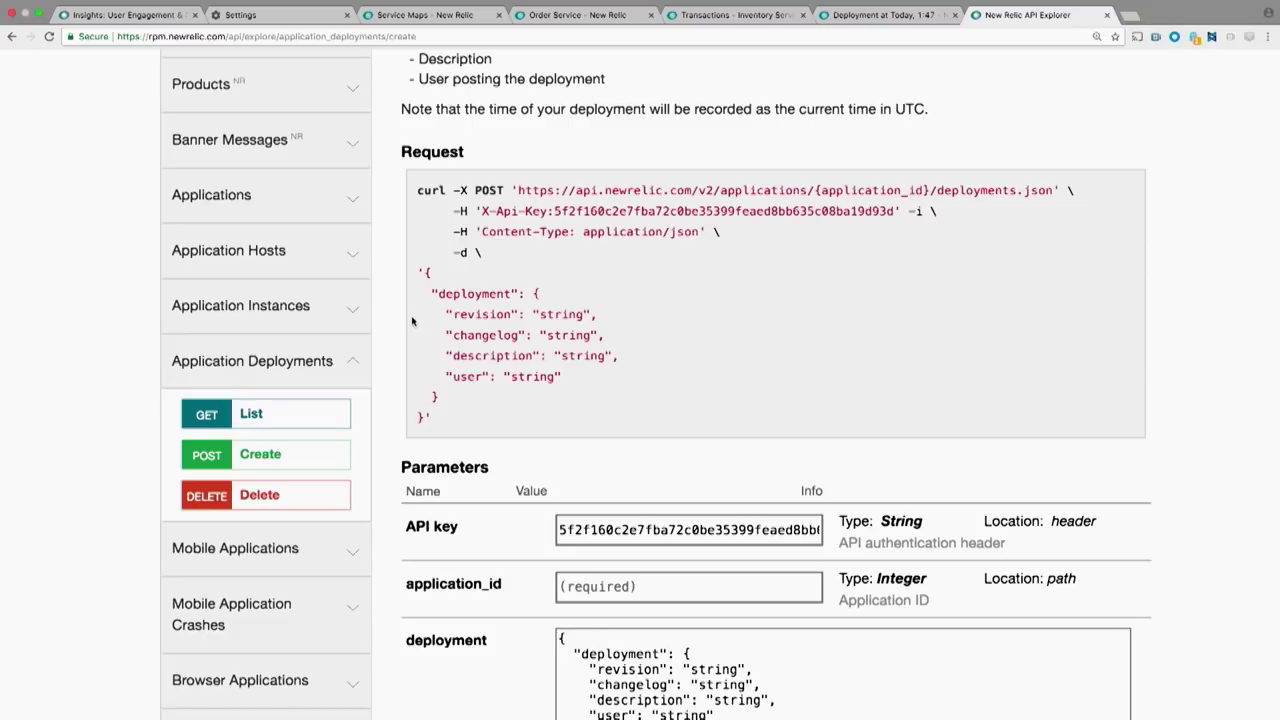
scroll(526, 411, down, 3)
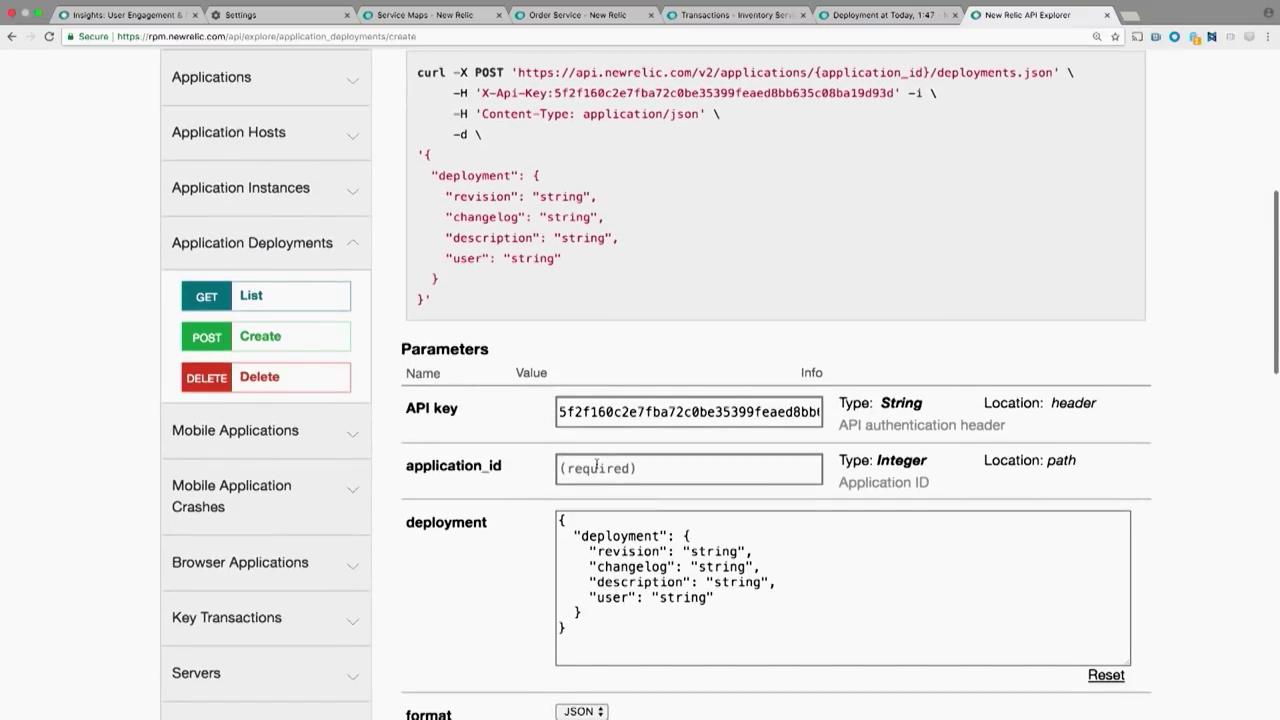
click(561, 15)
mouse_move(894, 3)
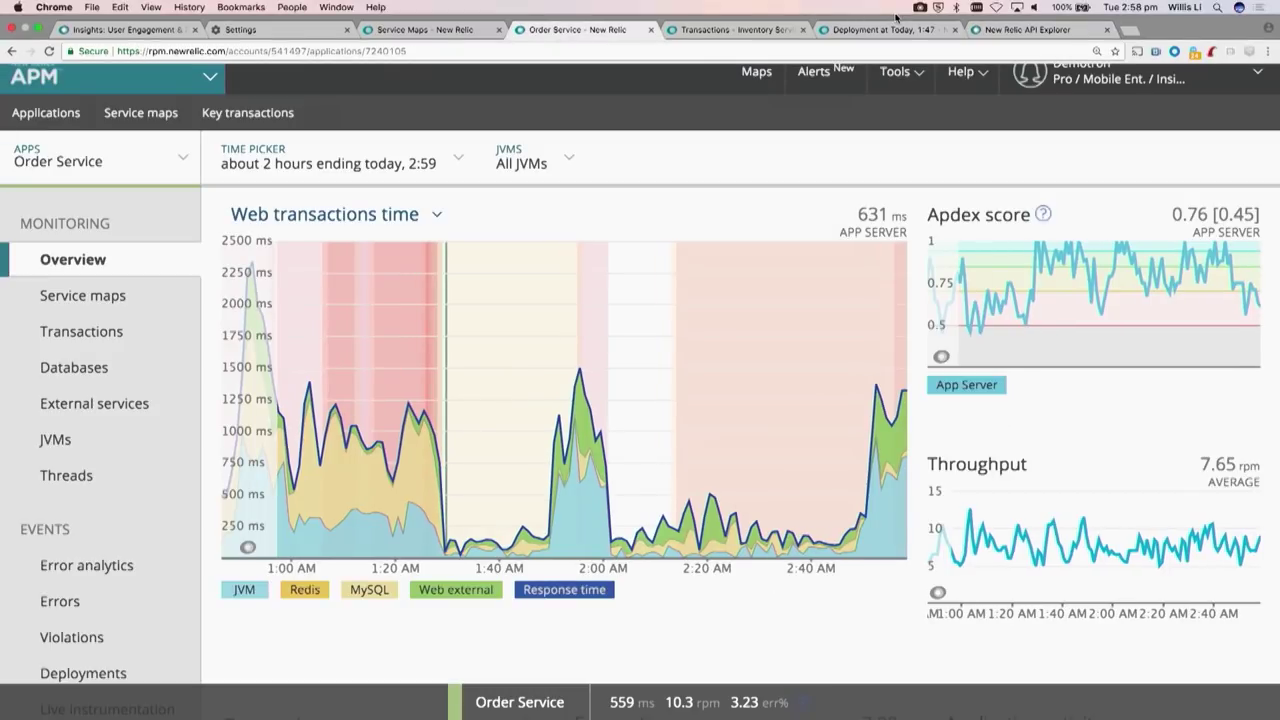
click(889, 29)
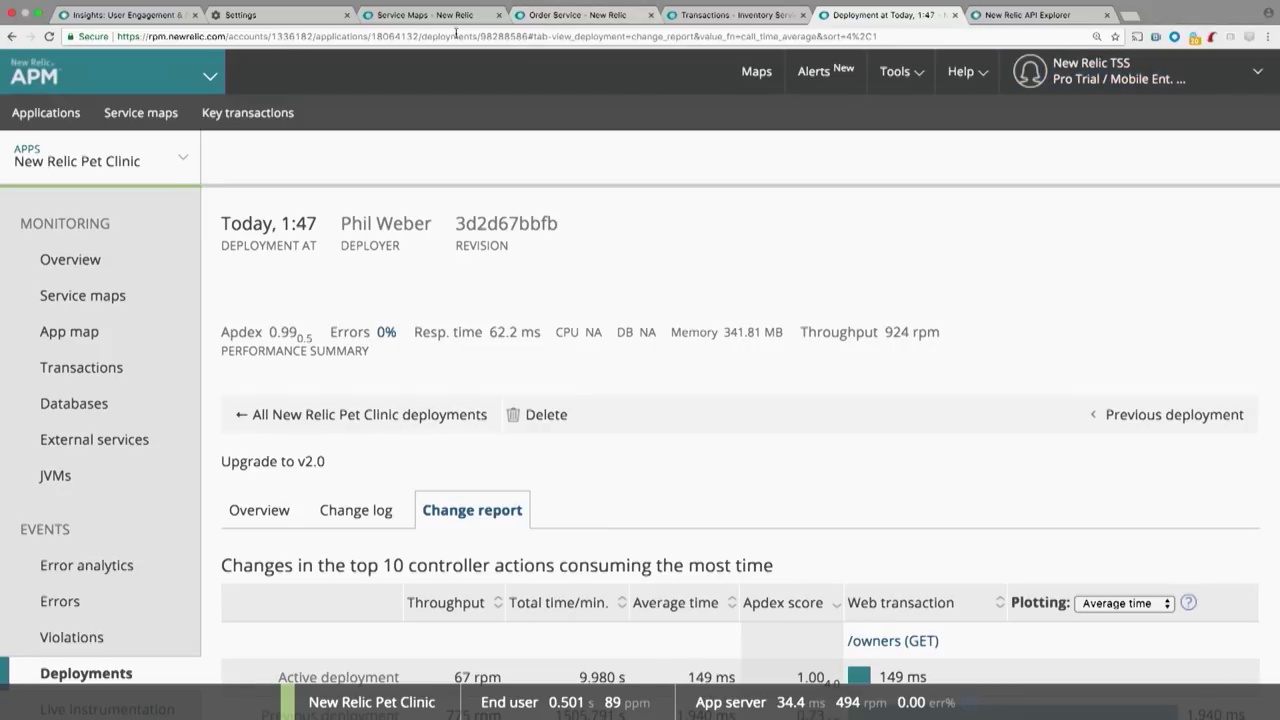
double_click(497, 37)
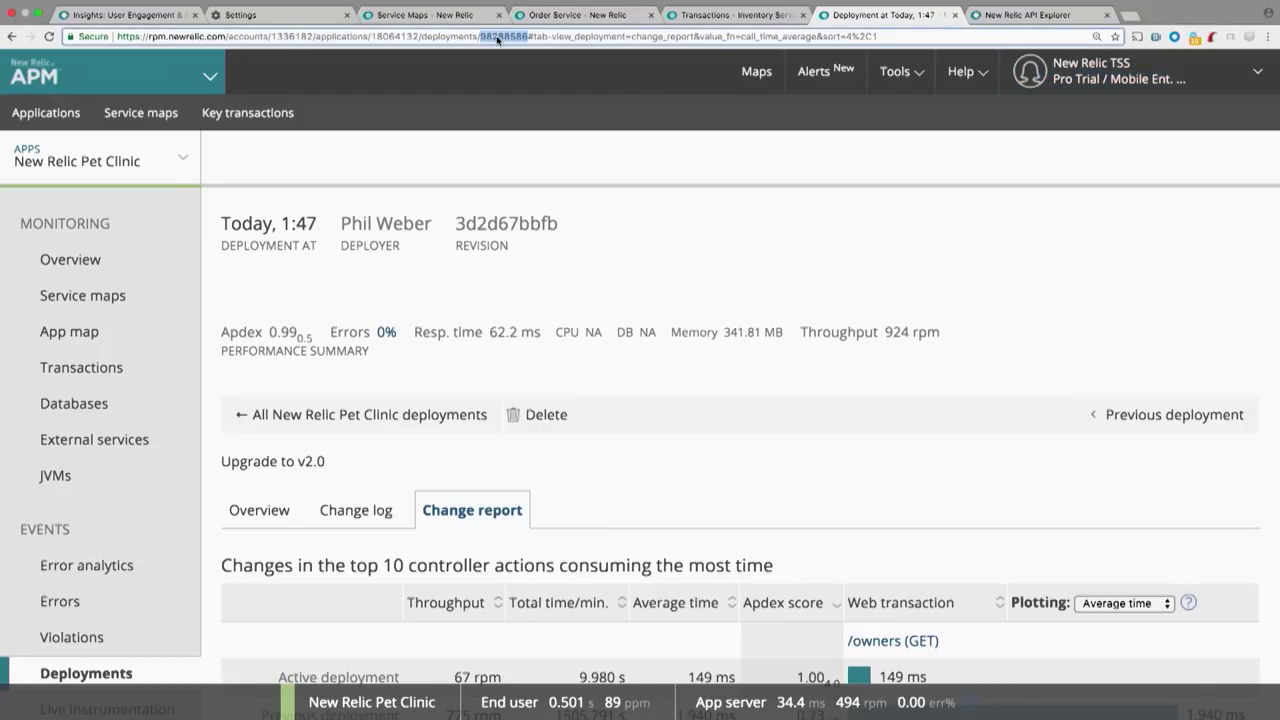
double_click(390, 37)
key(ctrl+c)
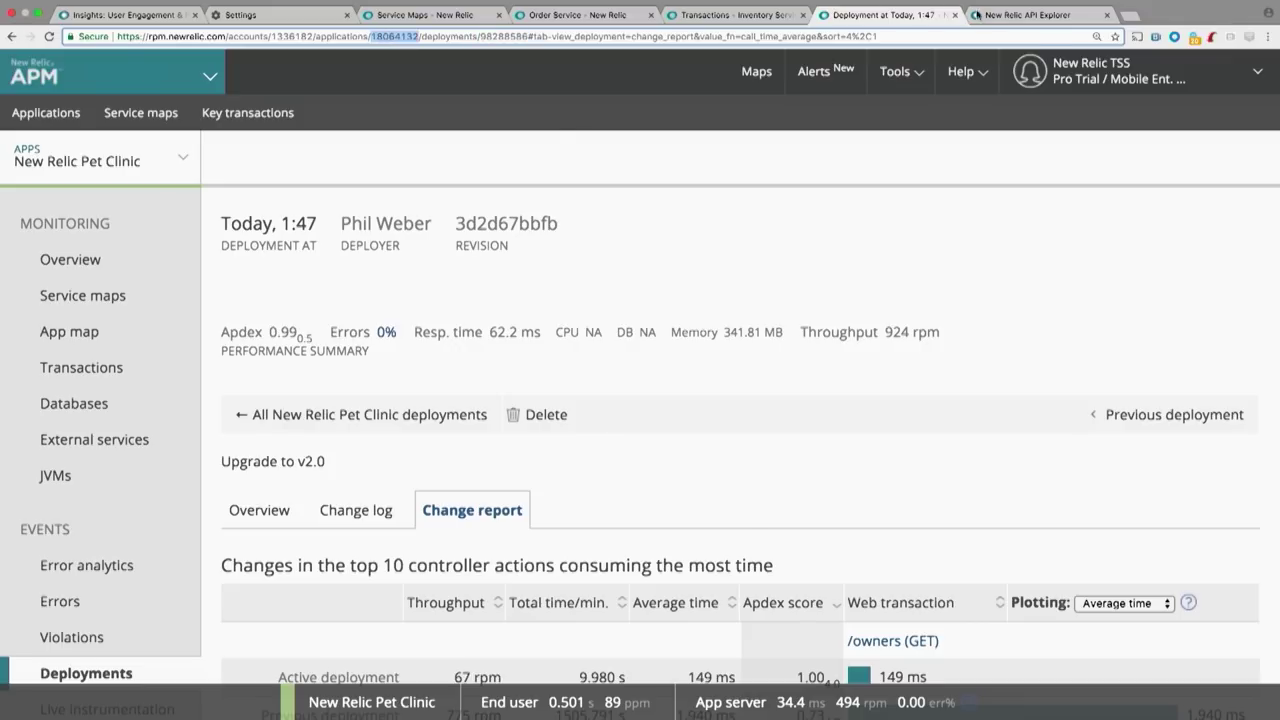
click(985, 15)
Step: Paste application_id 18064132 and set revision 'FutureStack Syd' and changelog 'University 101'
click(589, 478)
key(ctrl+v)
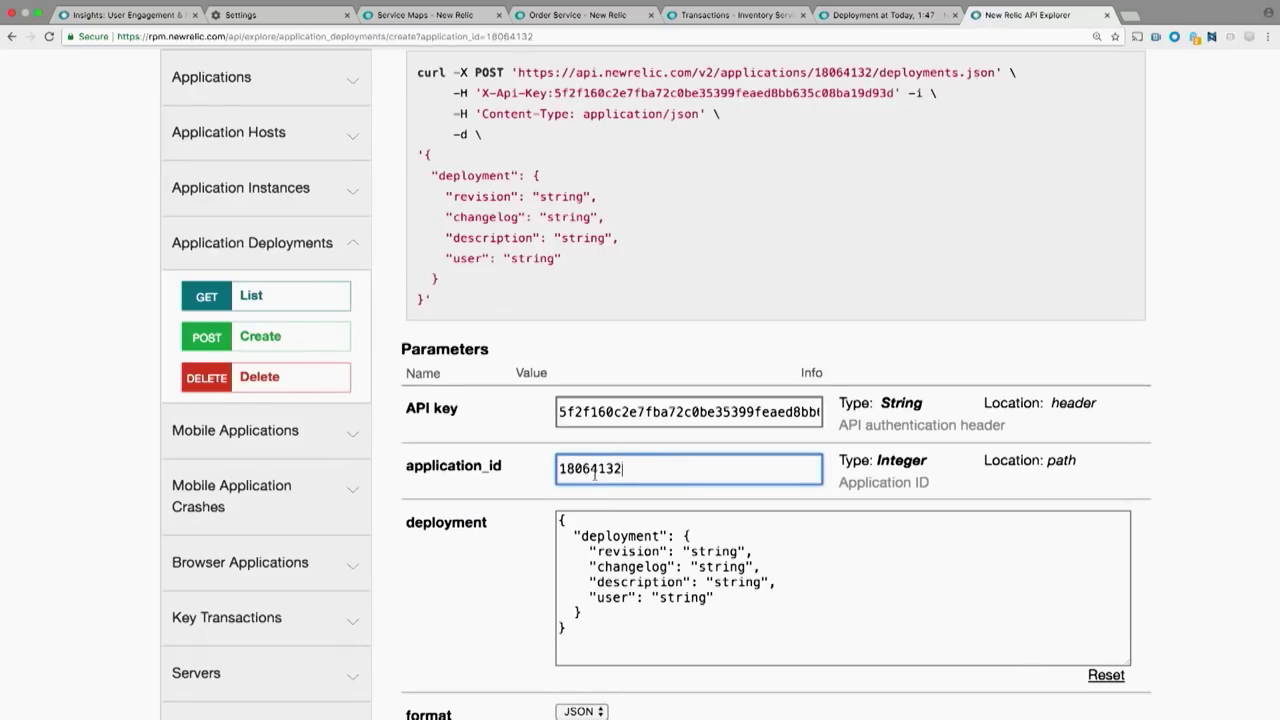
double_click(718, 551)
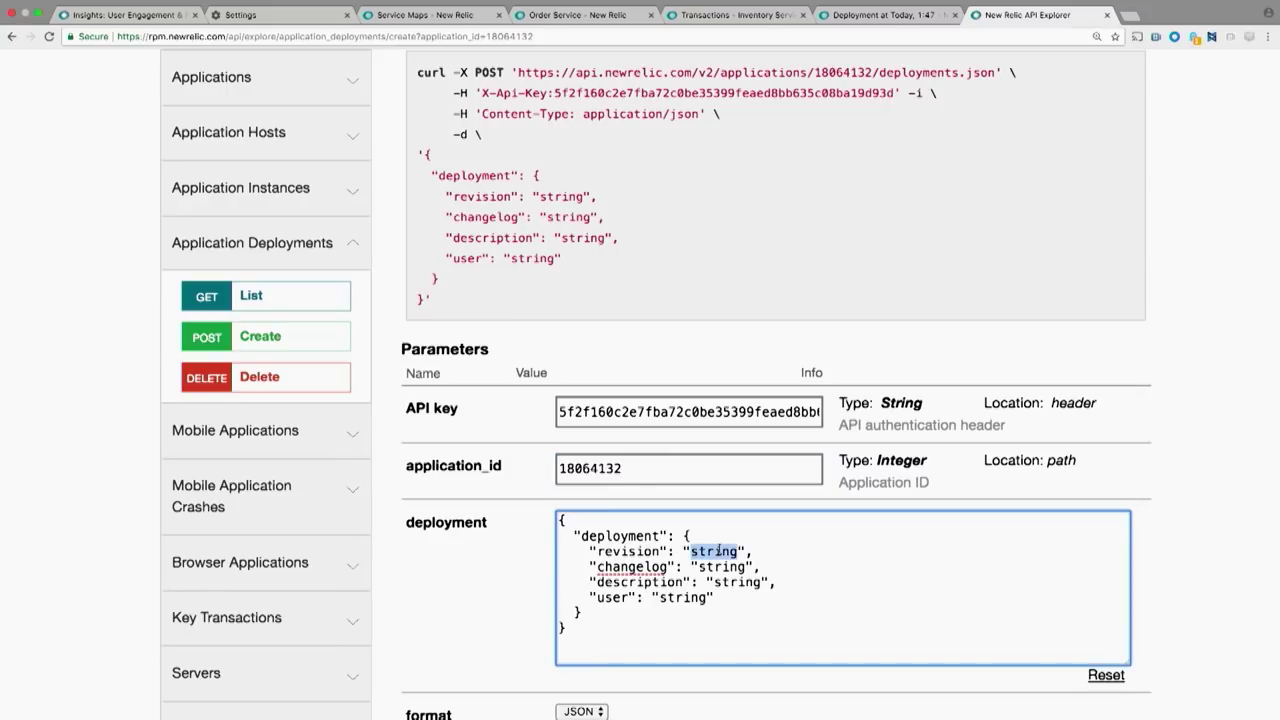
text(FutureSta)
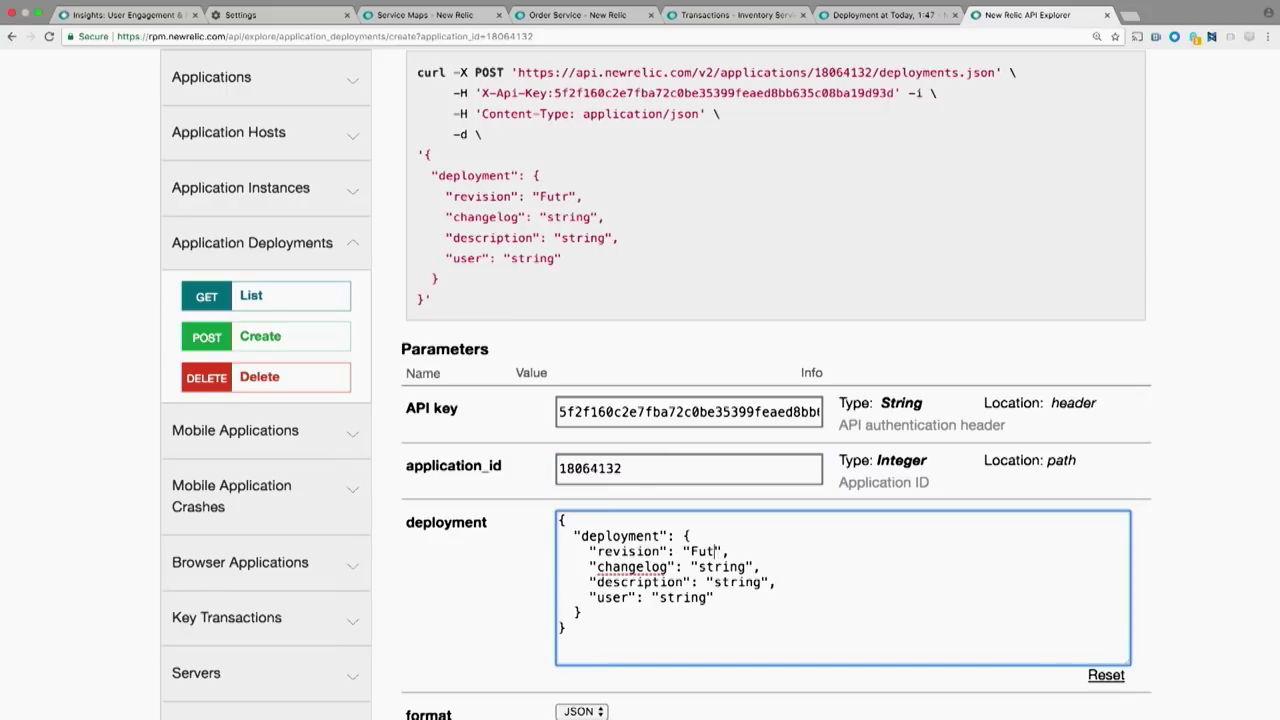
text(ck Syd)
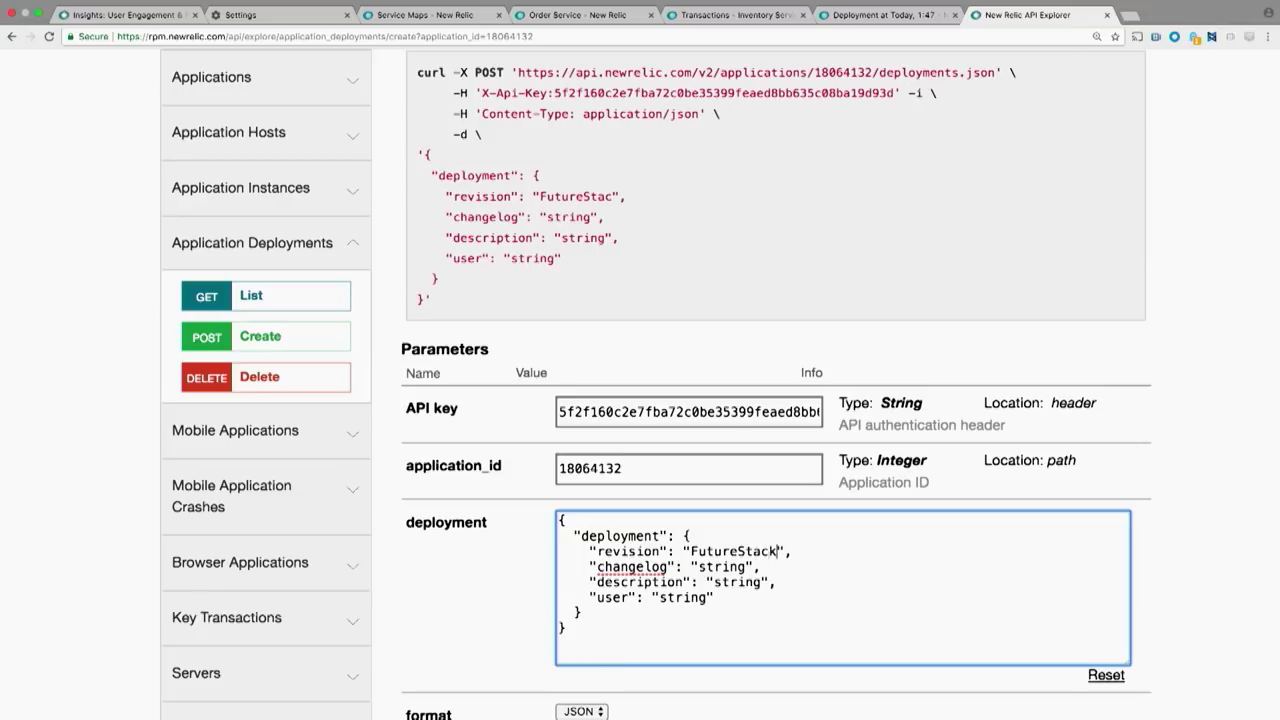
double_click(721, 567)
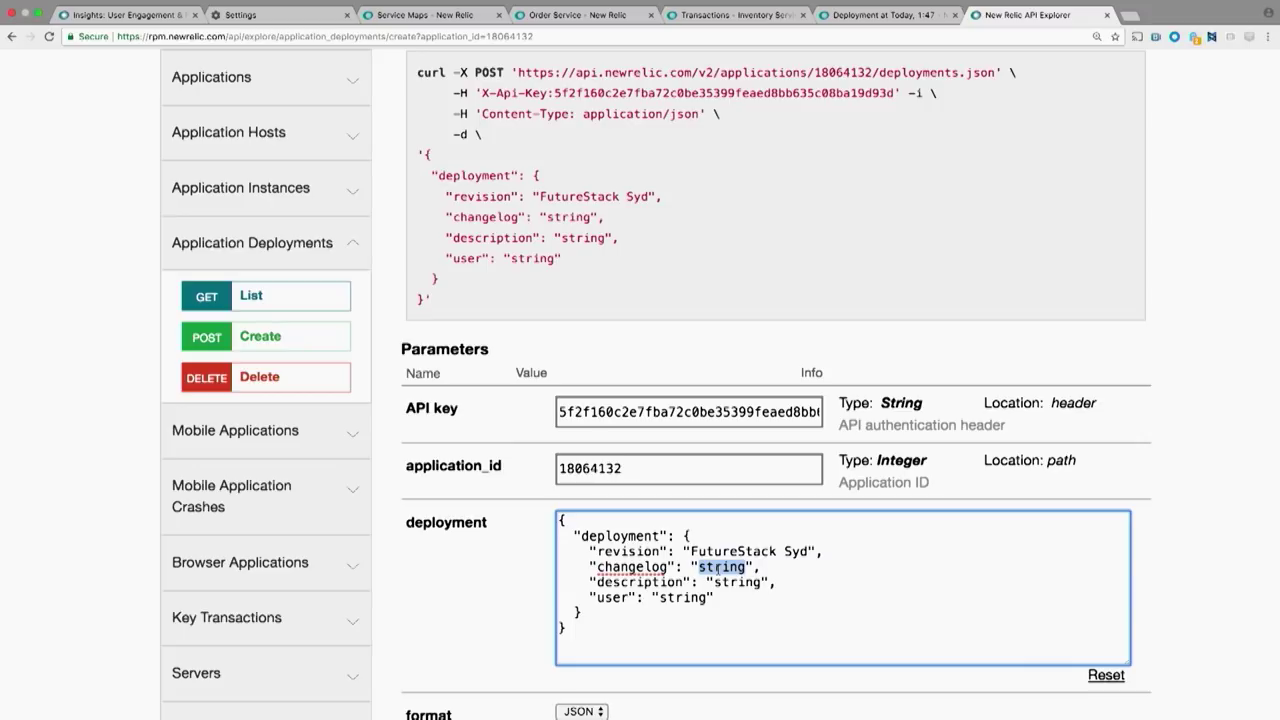
text(Unive)
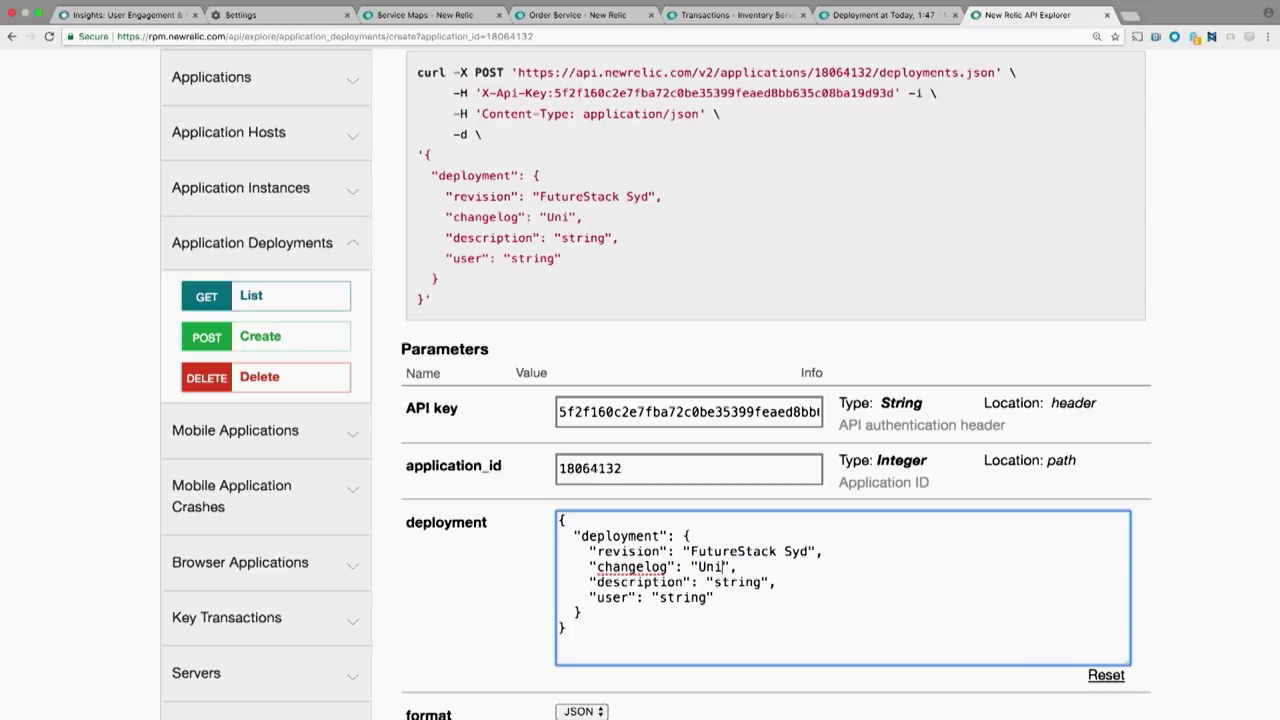
text(rsity 101)
Step: Set the description to 'in action' and the user field to the presenter's name
double_click(731, 580)
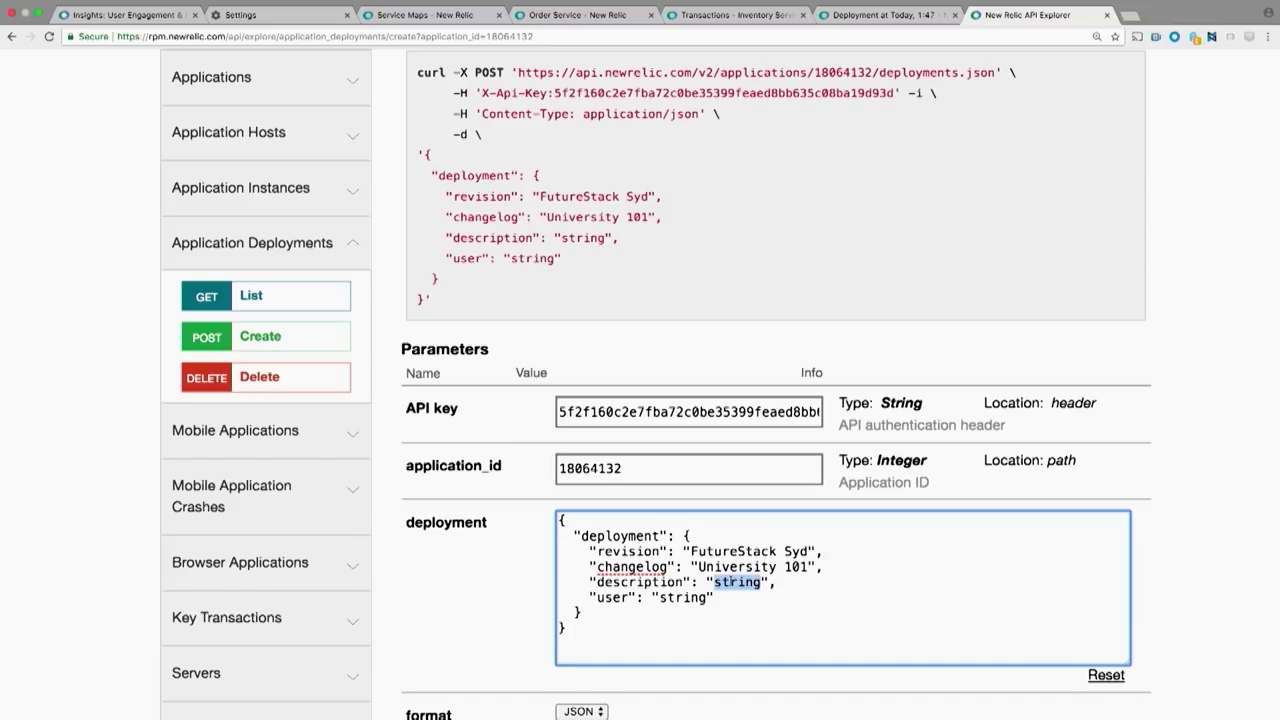
text(in Actio)
key(BackSpace)
key(BackSpace)
key(BackSpace)
key(BackSpace)
key(BackSpace)
text(action)
double_click(683, 597)
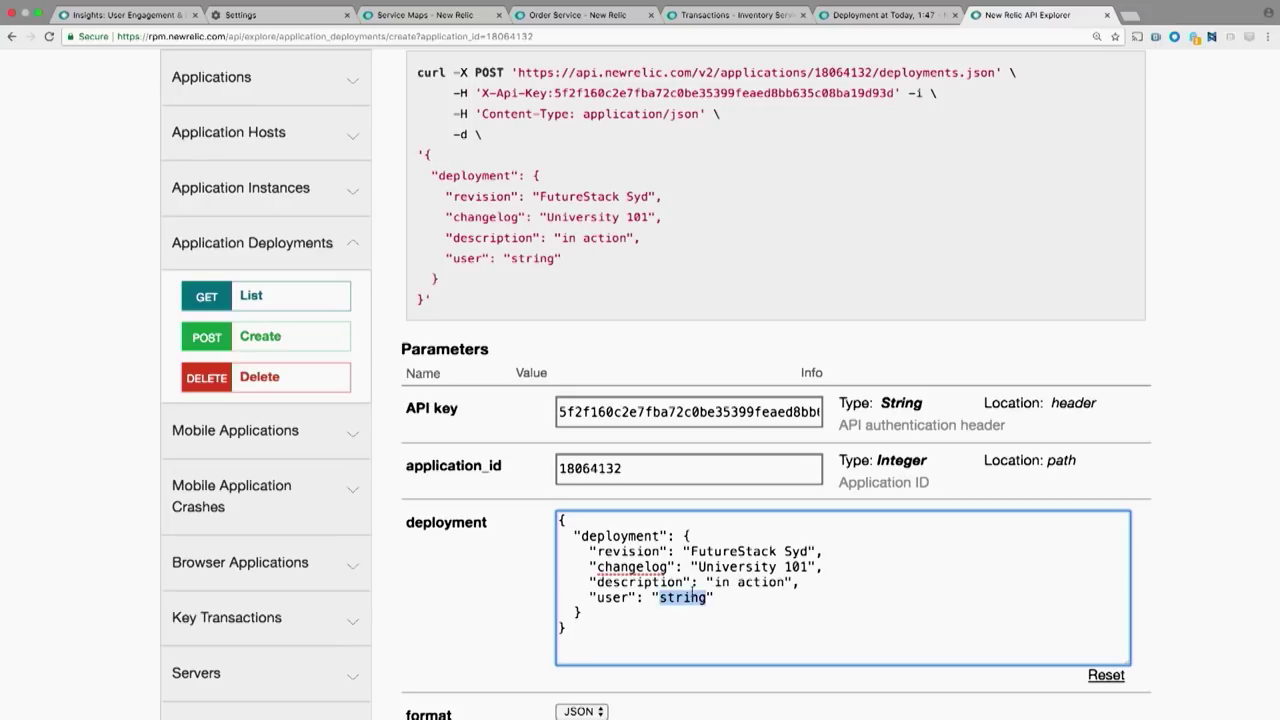
text(Willis Li)
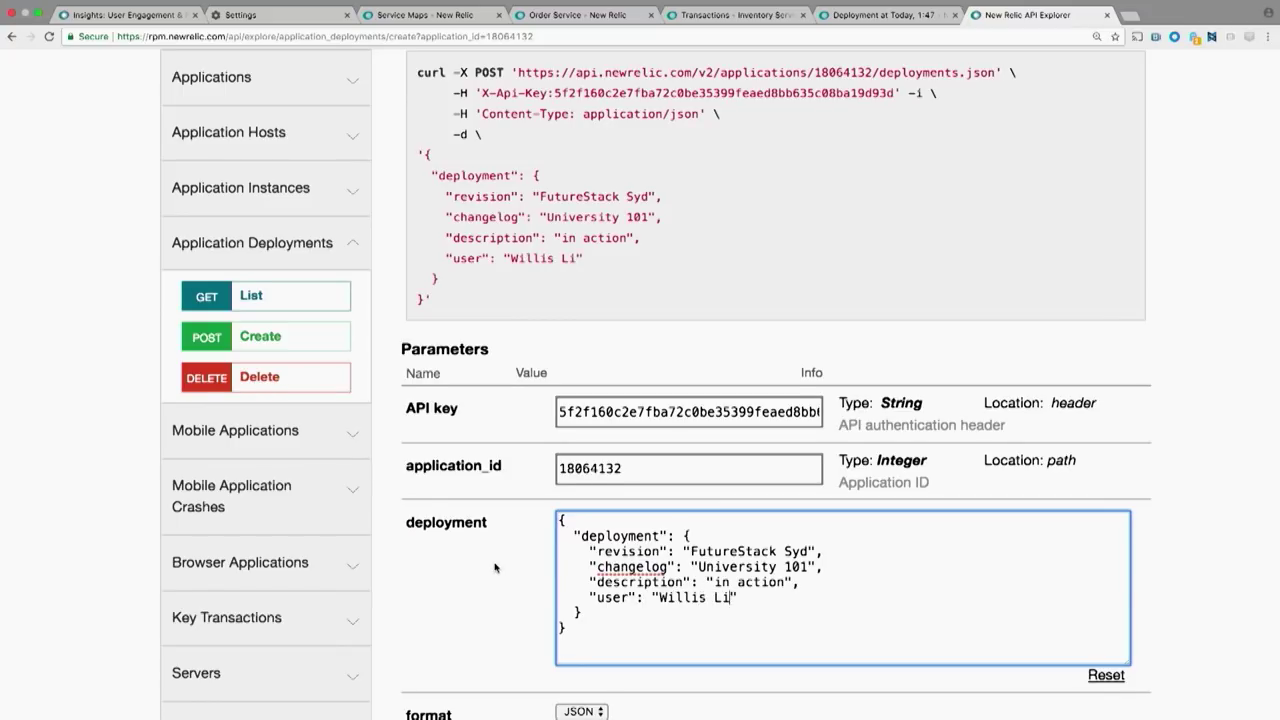
Step: Review the filled-in Create request's curl preview and parameters, then return to the Pet Clinic deployment
scroll(494, 567, down, 3)
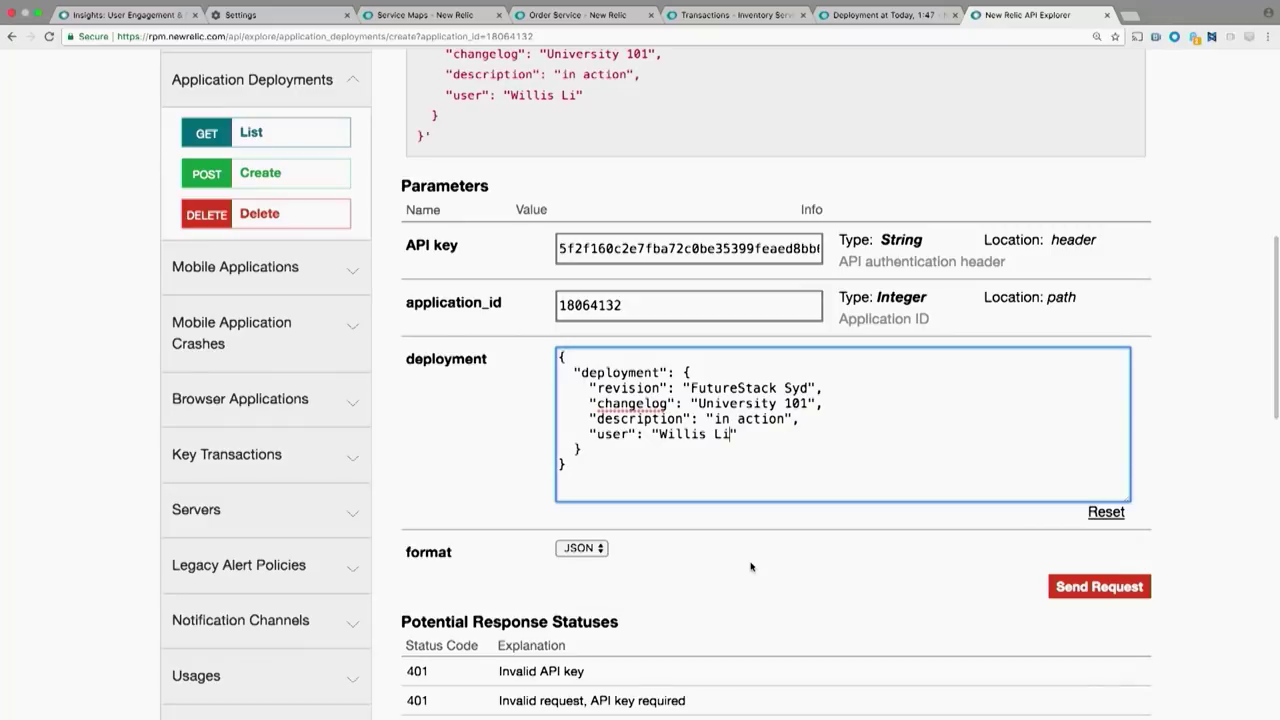
scroll(751, 567, up, 5)
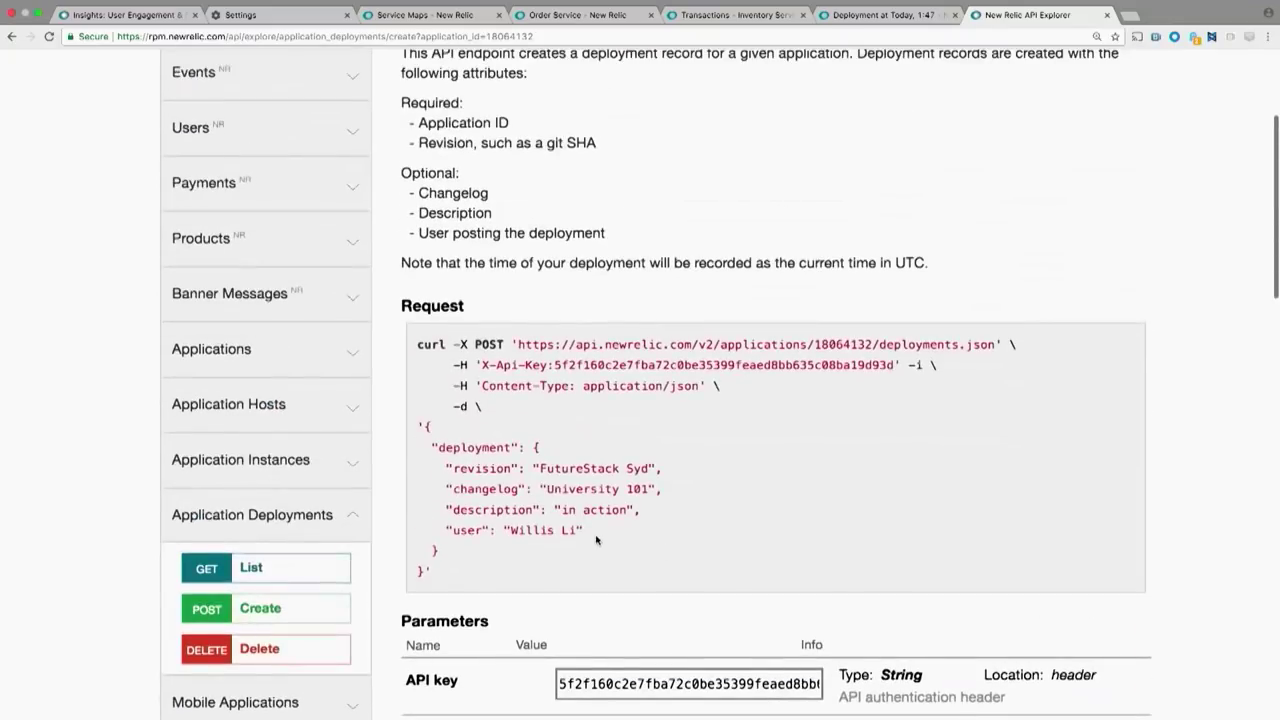
scroll(508, 523, down, 4)
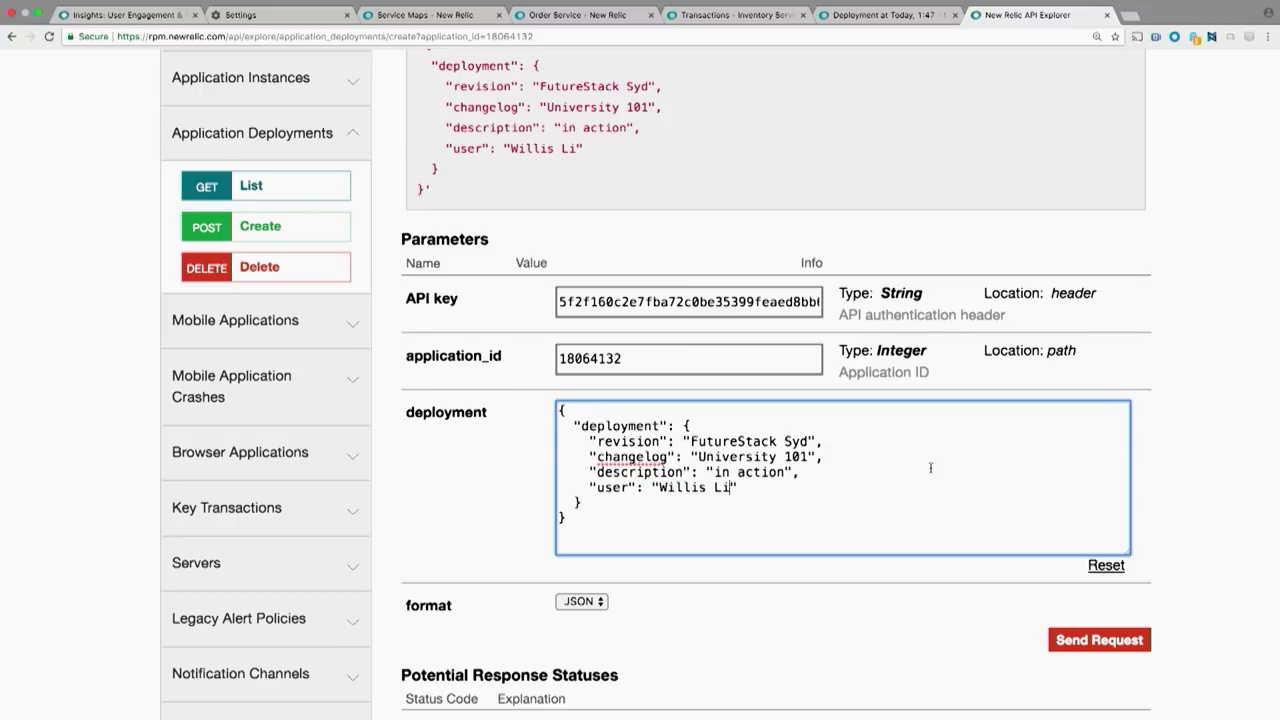
scroll(930, 468, up, 5)
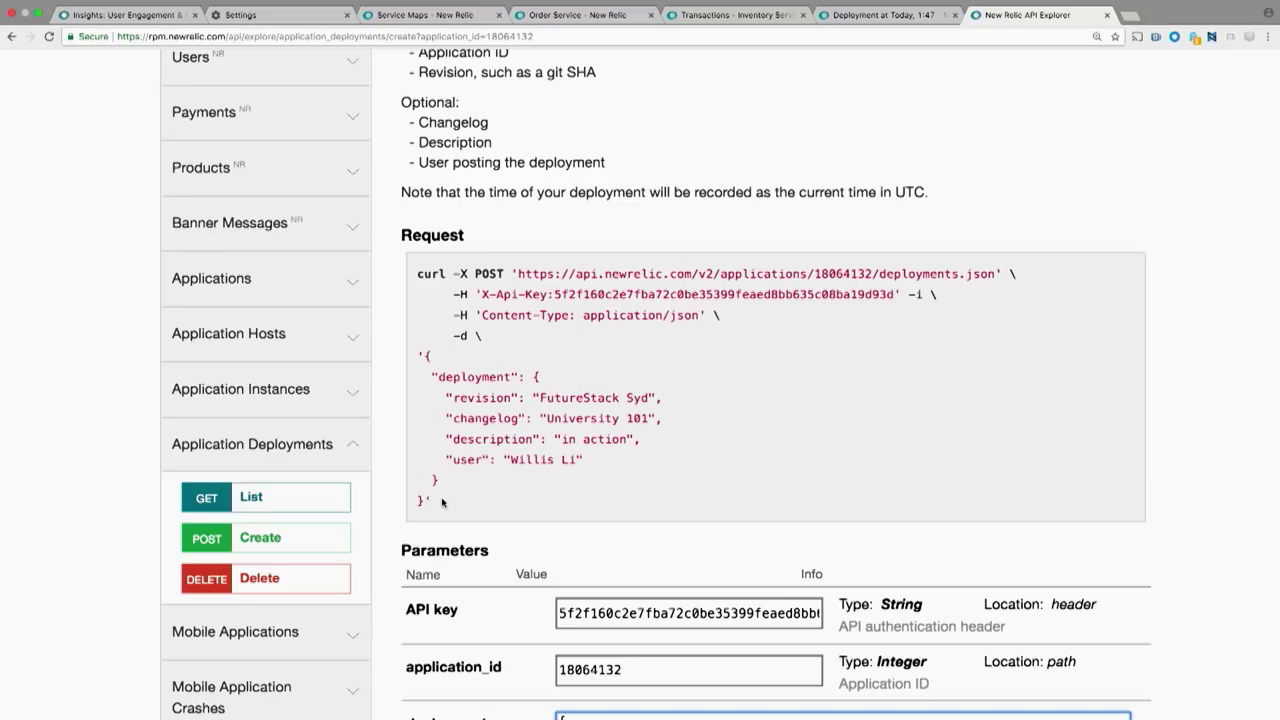
scroll(443, 502, up, 5)
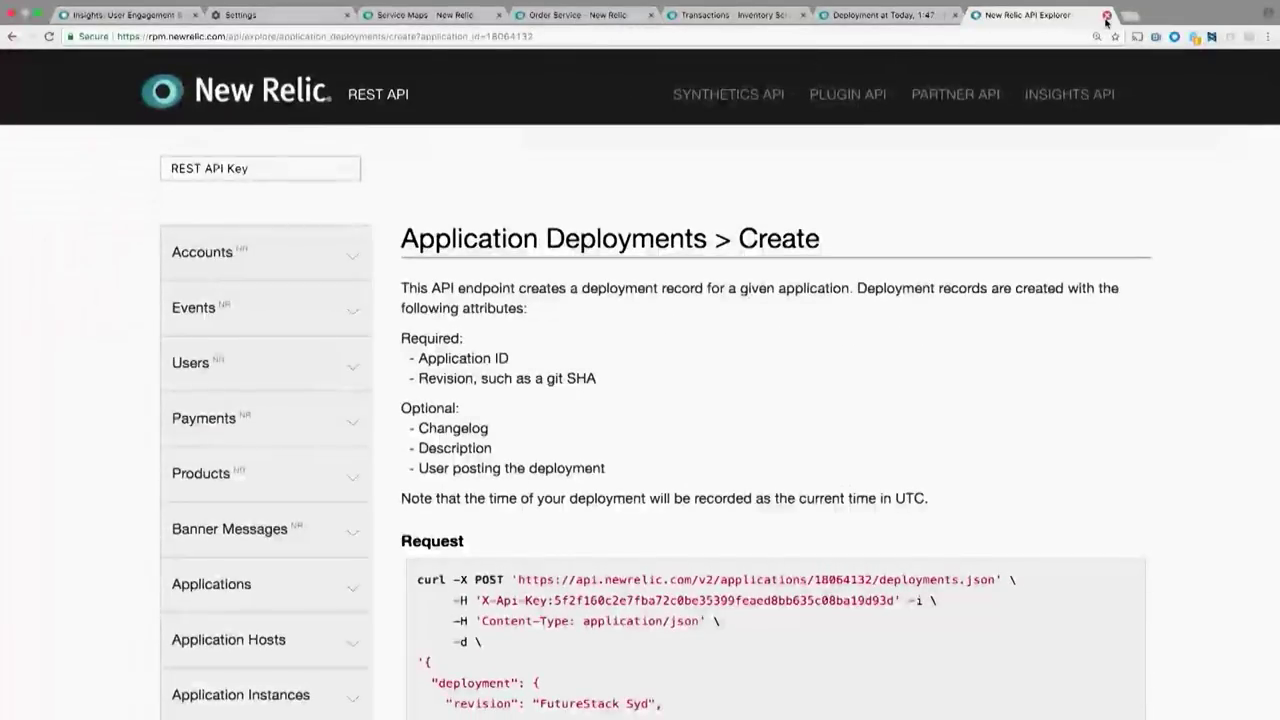
click(916, 19)
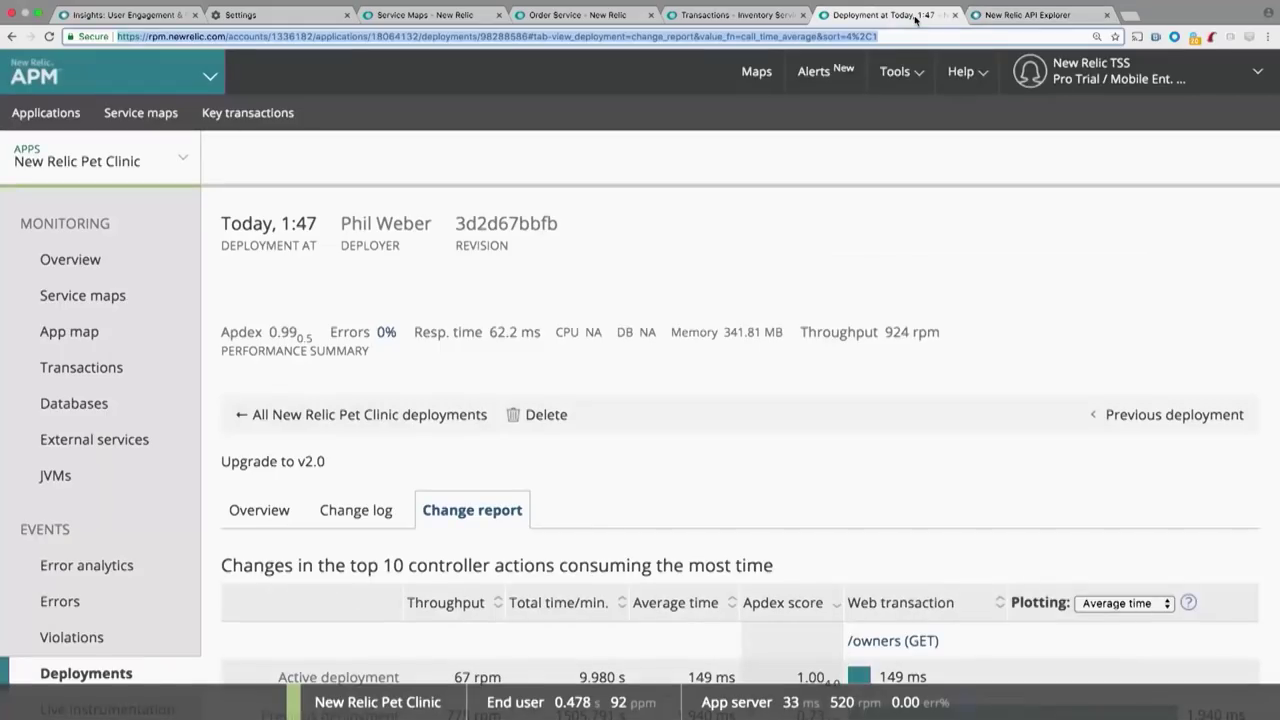
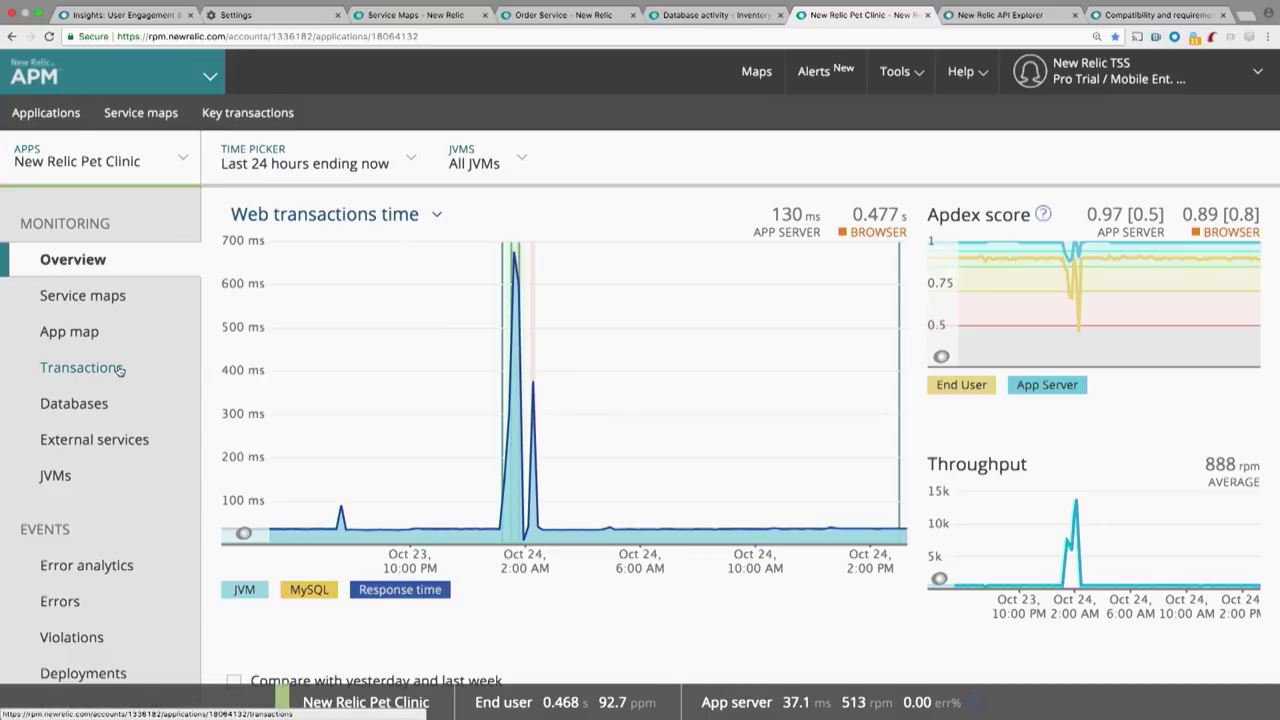
Step: Browse Pet Clinic's Transactions list and open the /owners (GET) transaction details
click(119, 369)
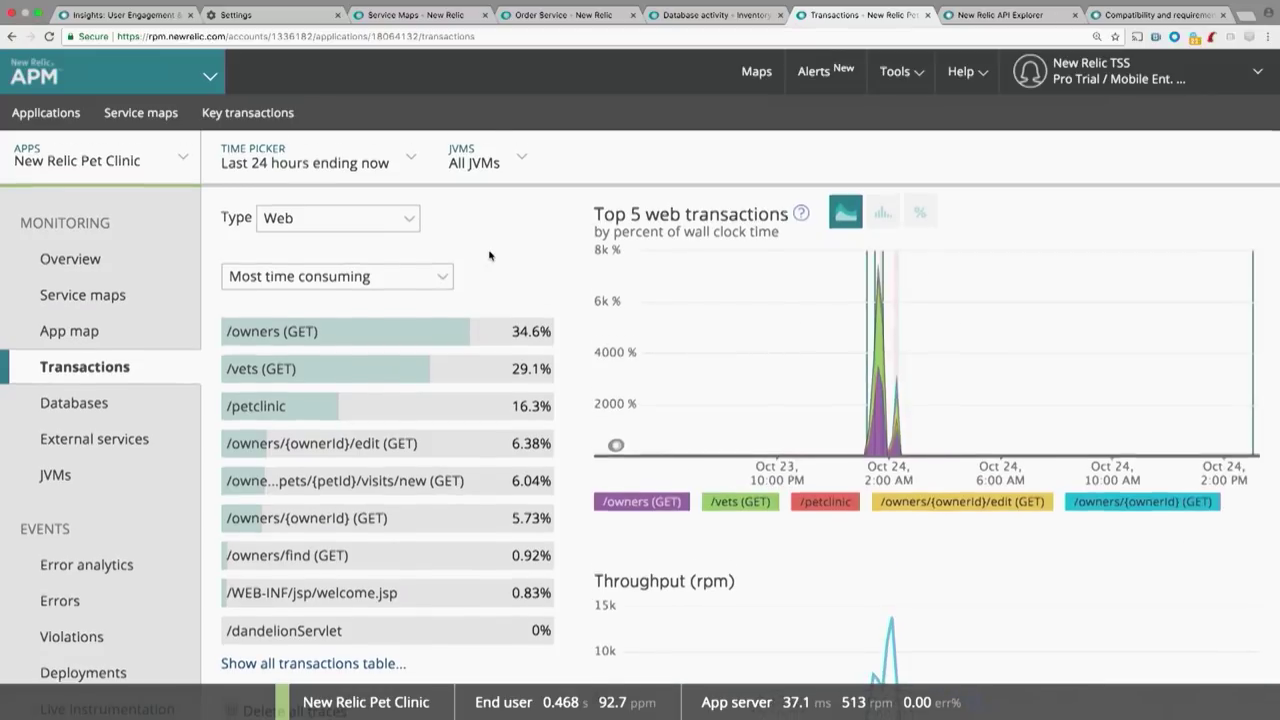
scroll(490, 256, down, 5)
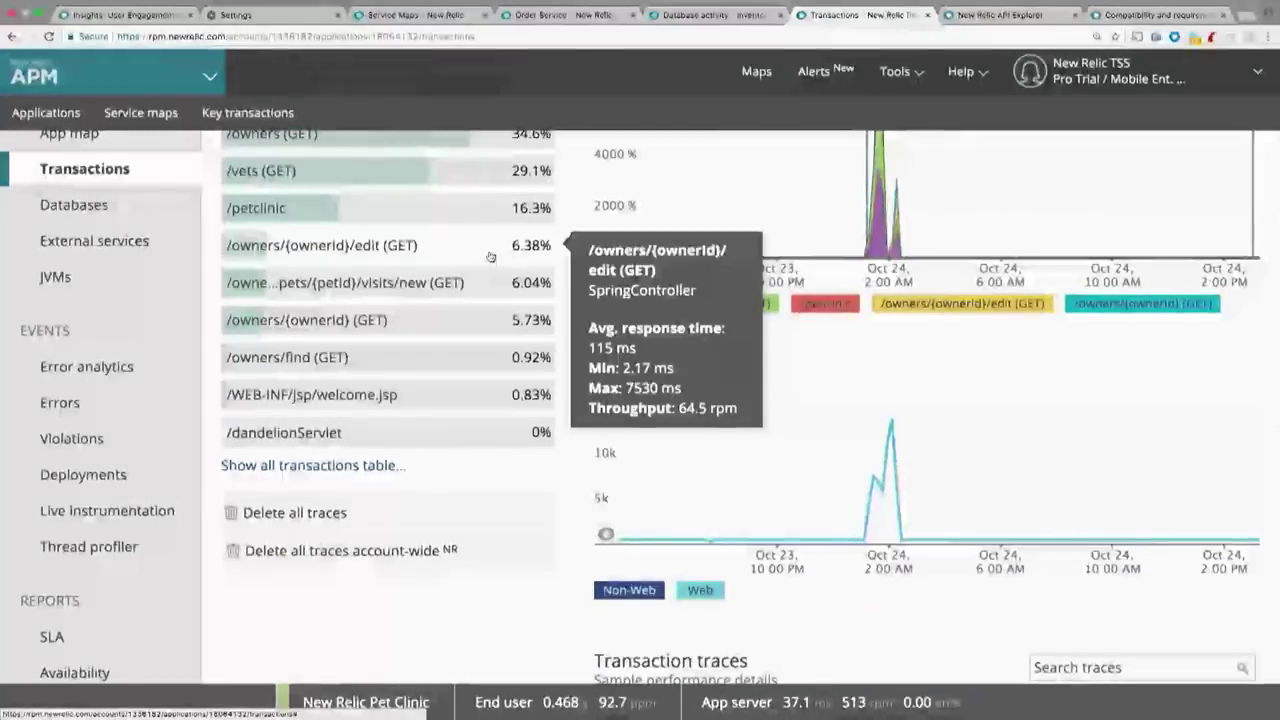
scroll(490, 256, up, 3)
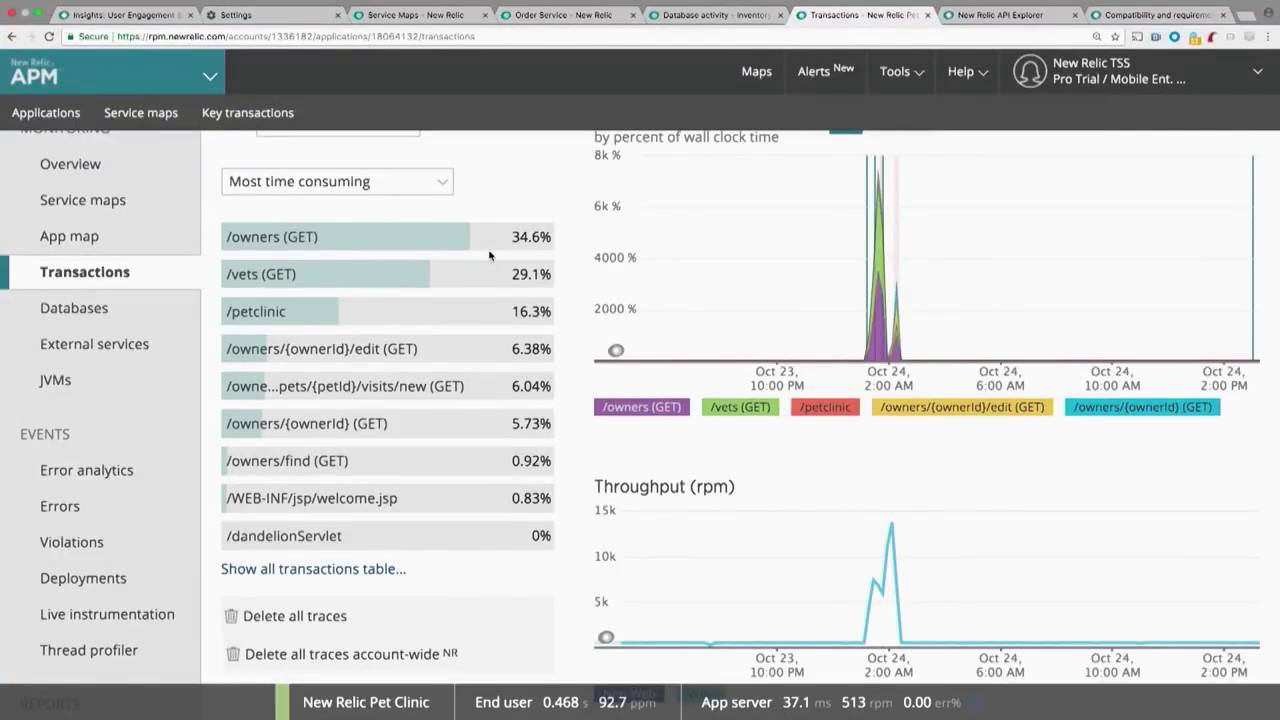
scroll(490, 256, up, 3)
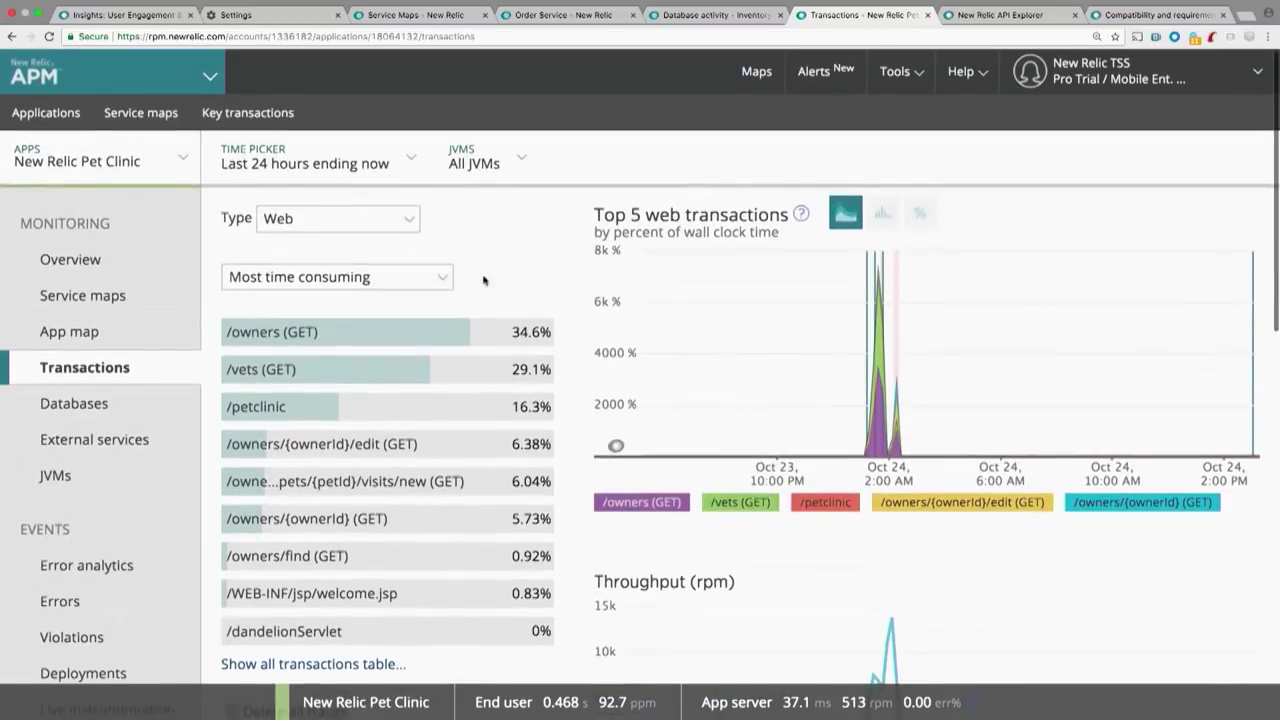
mouse_move(470, 331)
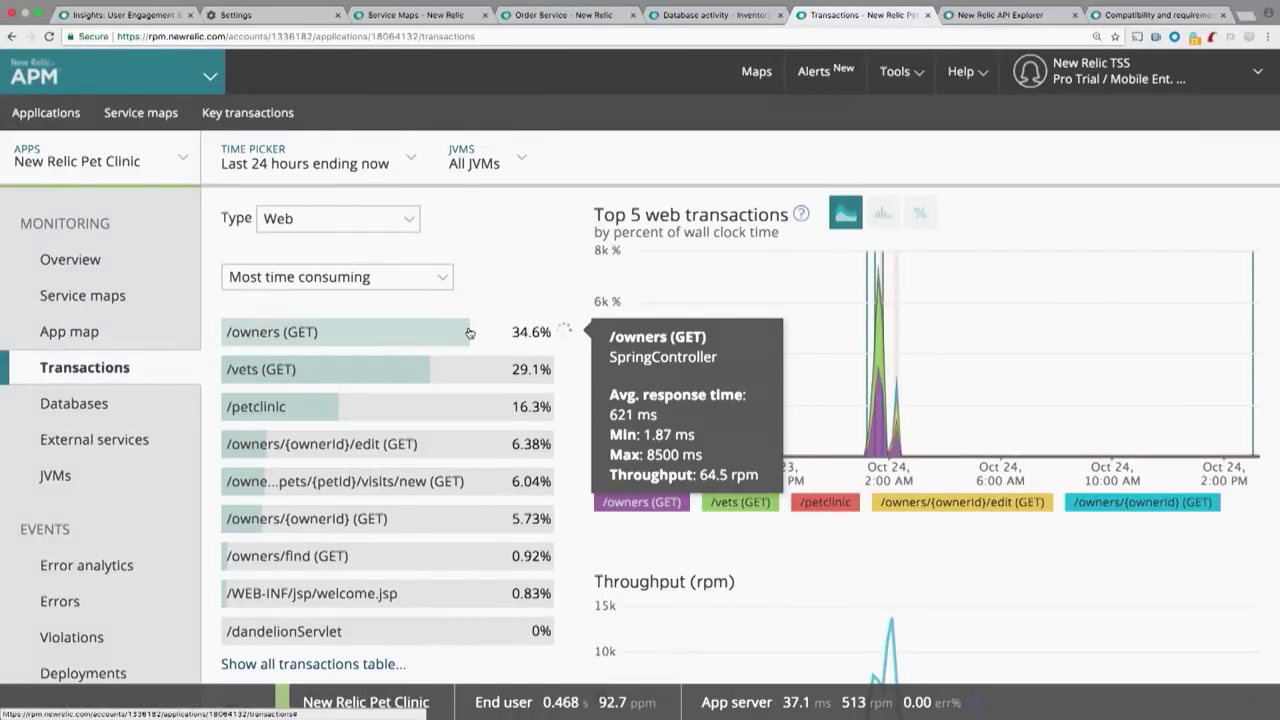
click(470, 332)
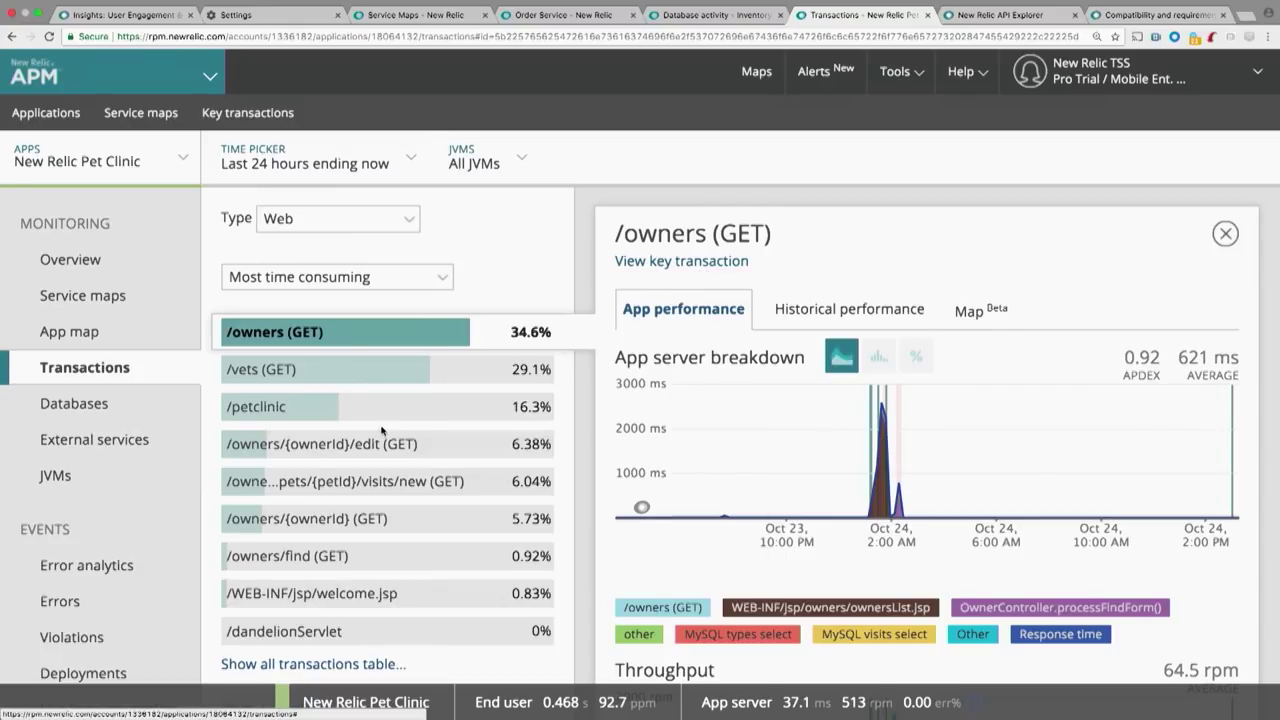
Step: Select /owners/*/pets/{petId}/visits/new (GET) and begin tracking it as a key transaction
mouse_move(374, 484)
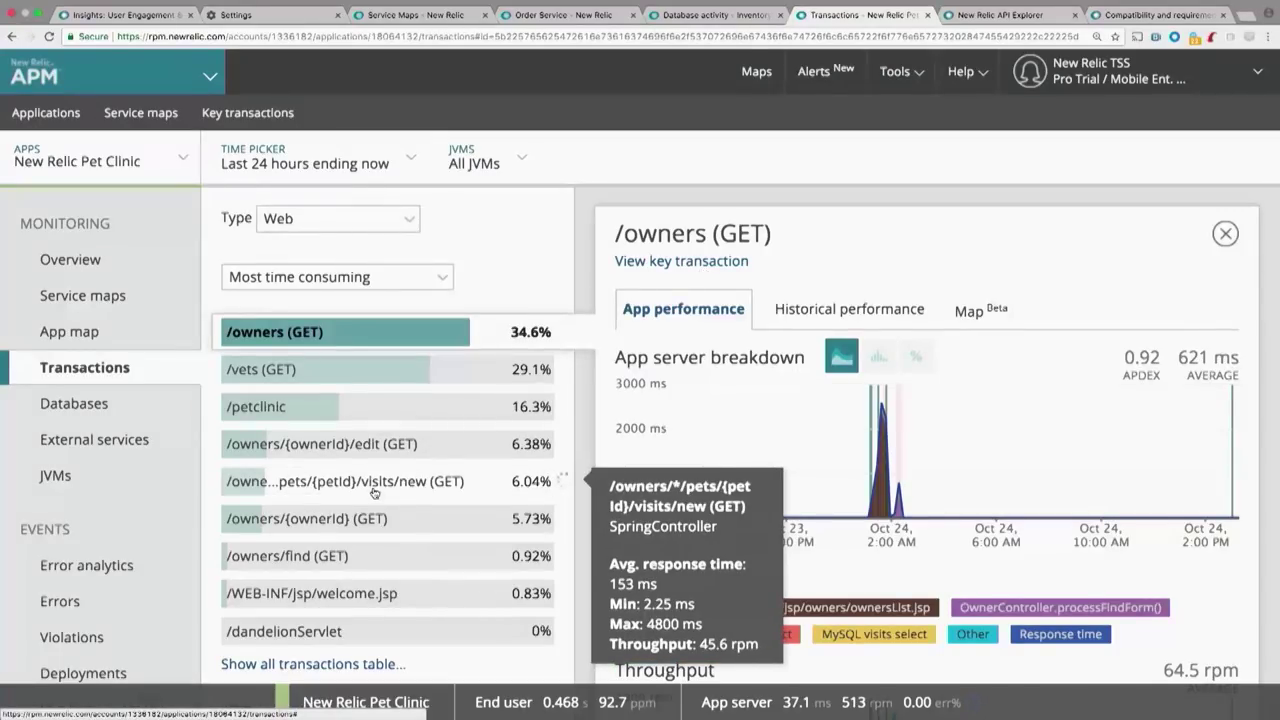
click(374, 484)
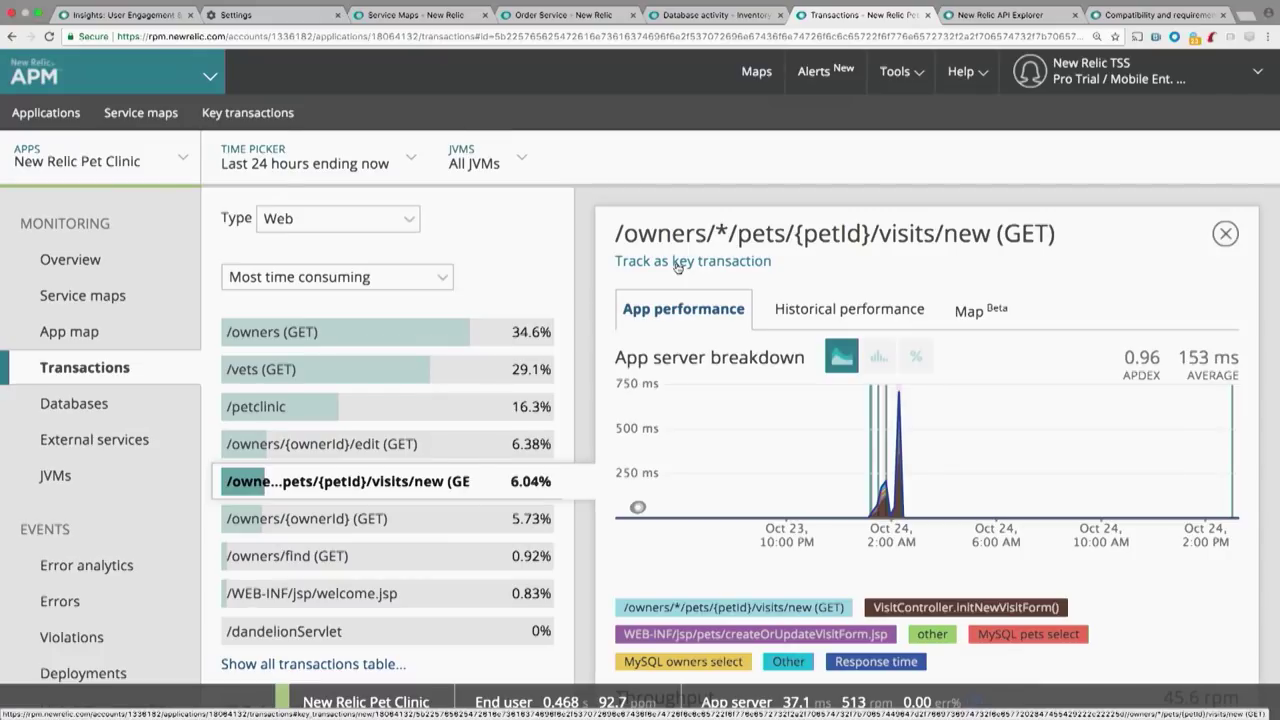
click(676, 264)
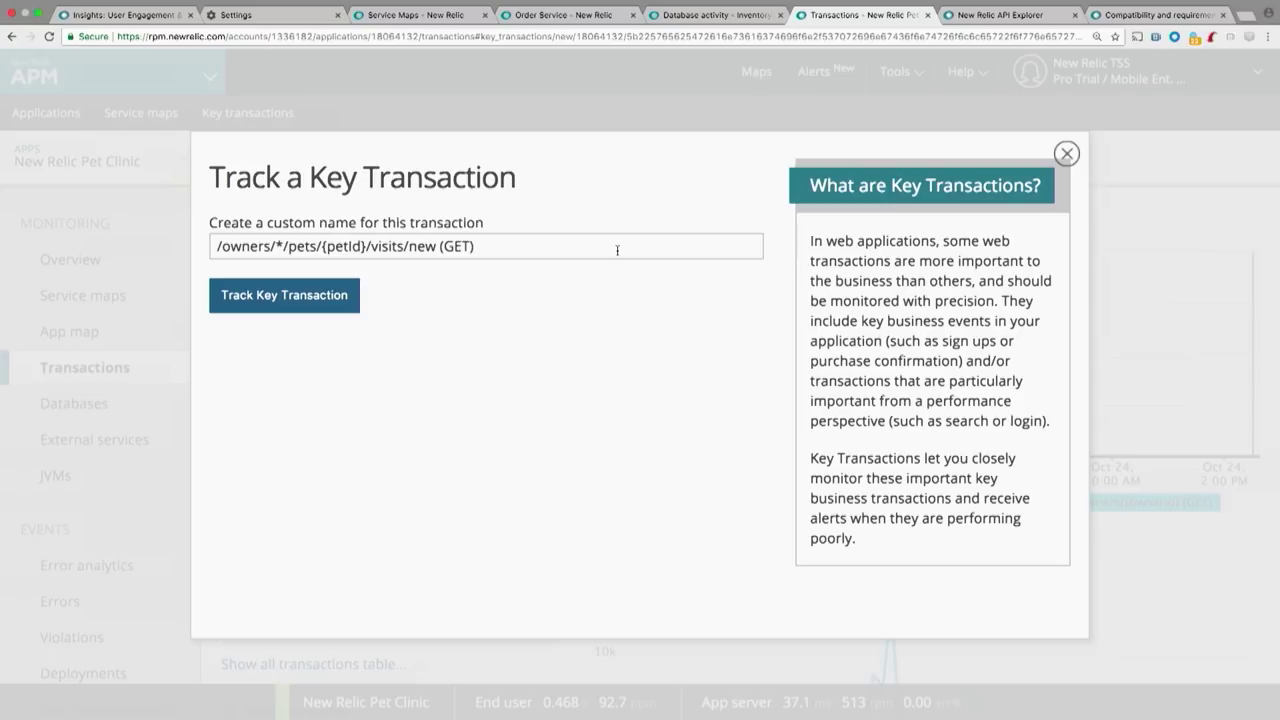
Step: Confirm /owners/*/pets/{petId}/visits/new (GET) as a key transaction and view the Key Transactions list
click(311, 305)
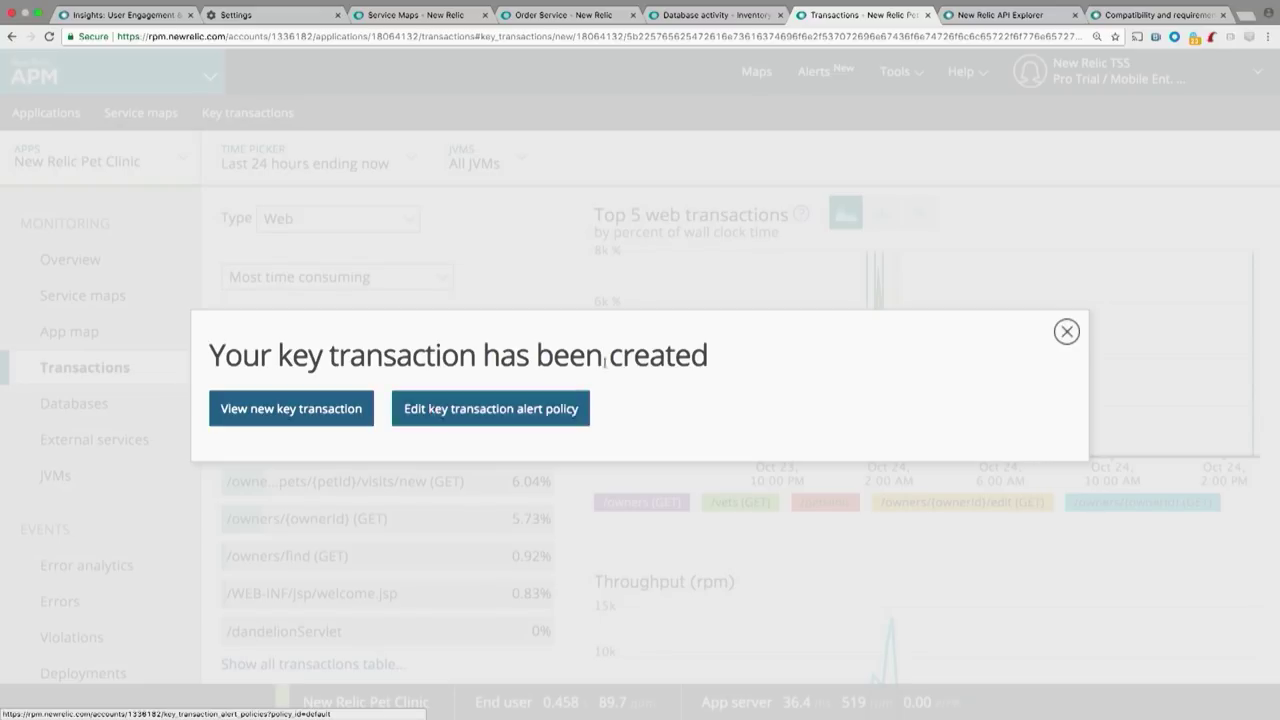
click(1066, 332)
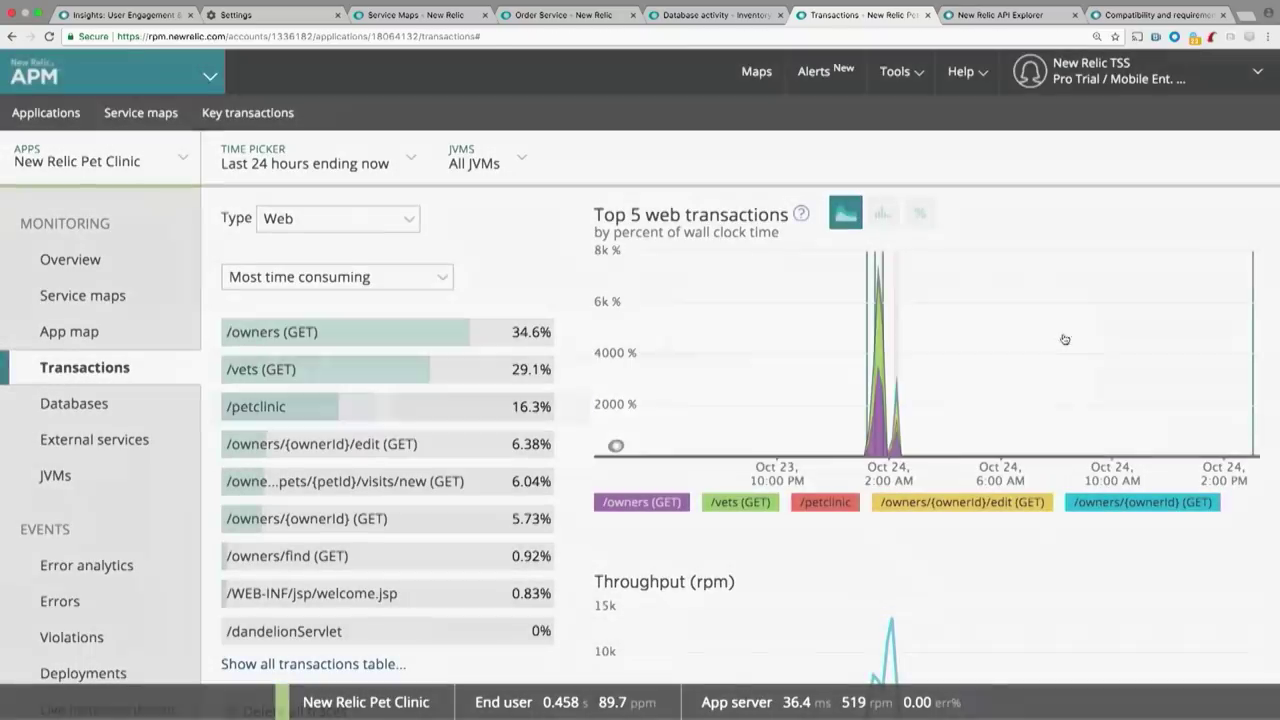
click(425, 484)
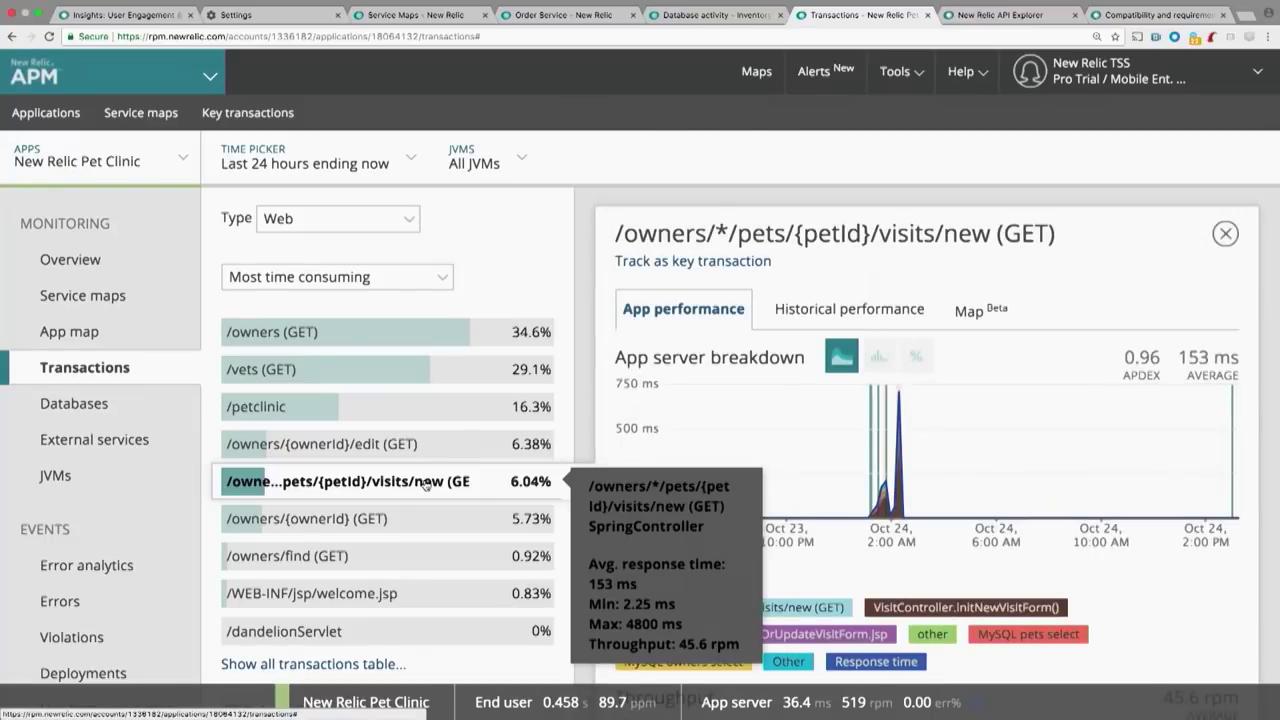
click(653, 265)
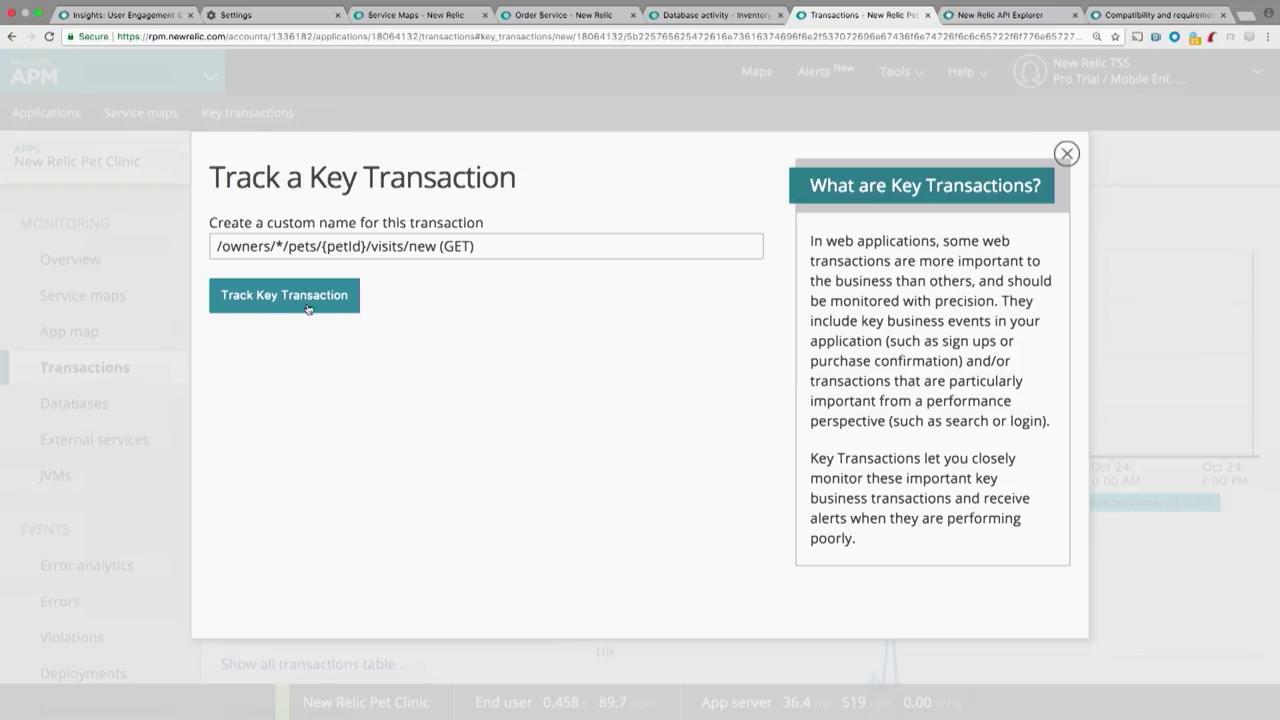
click(1068, 152)
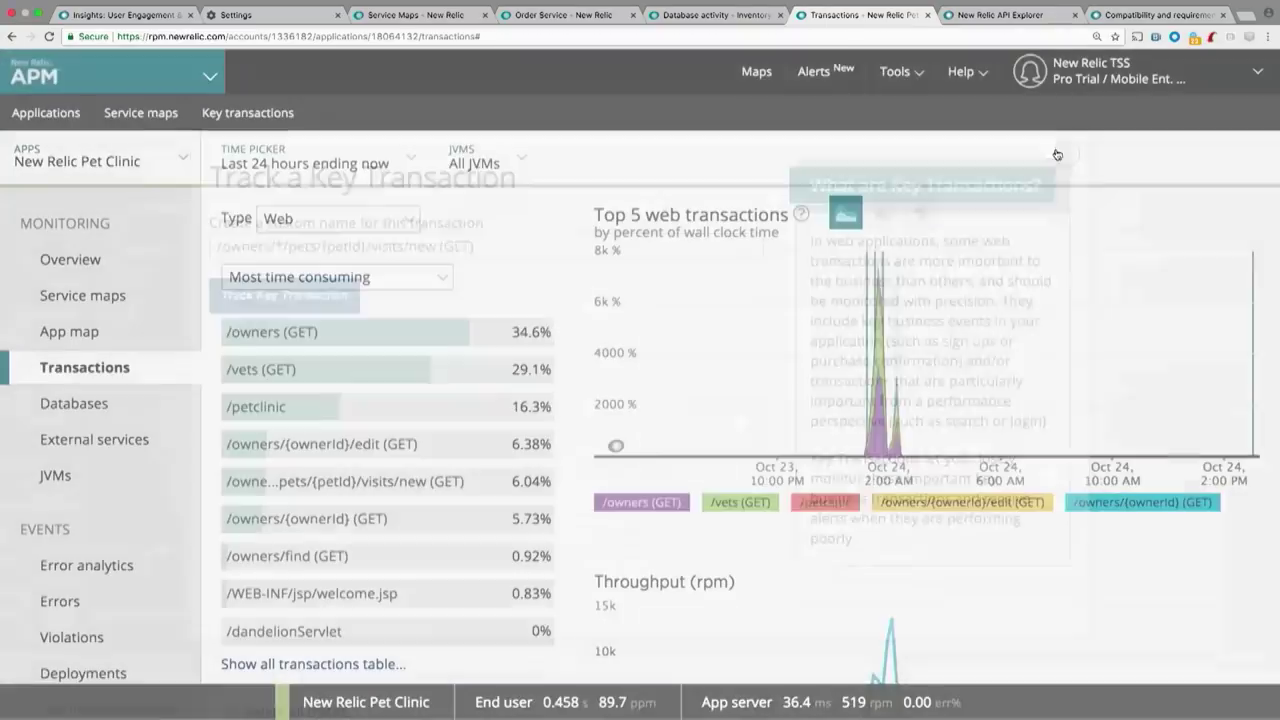
click(276, 118)
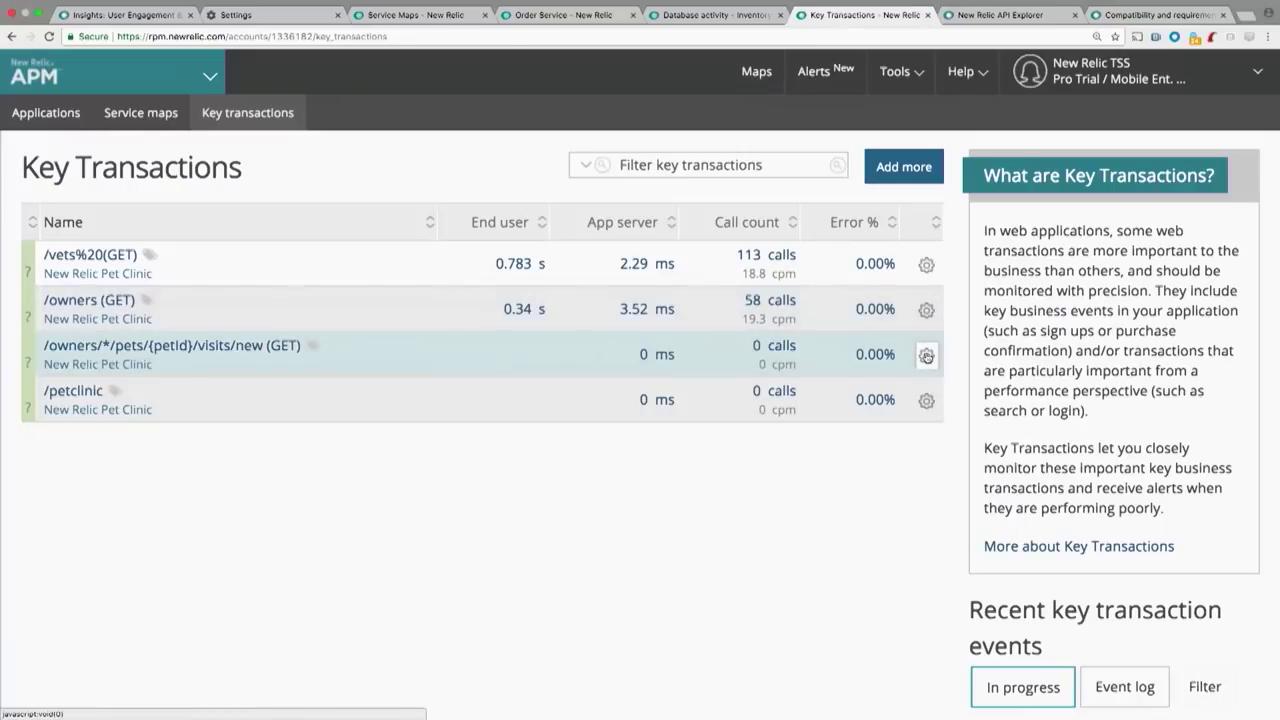
Step: Inspect the visits/new key transaction's 0.19 app Apdex threshold unchanged, then open /owners (GET)
click(927, 356)
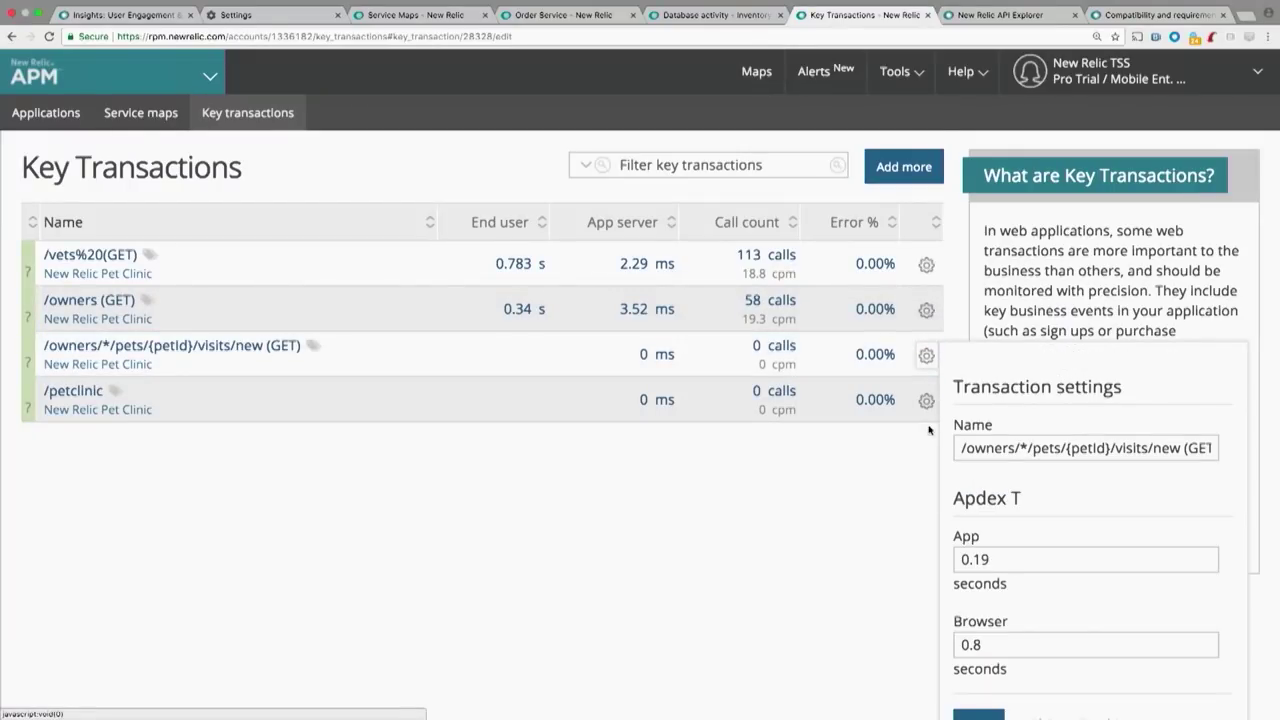
scroll(928, 429, down, 2)
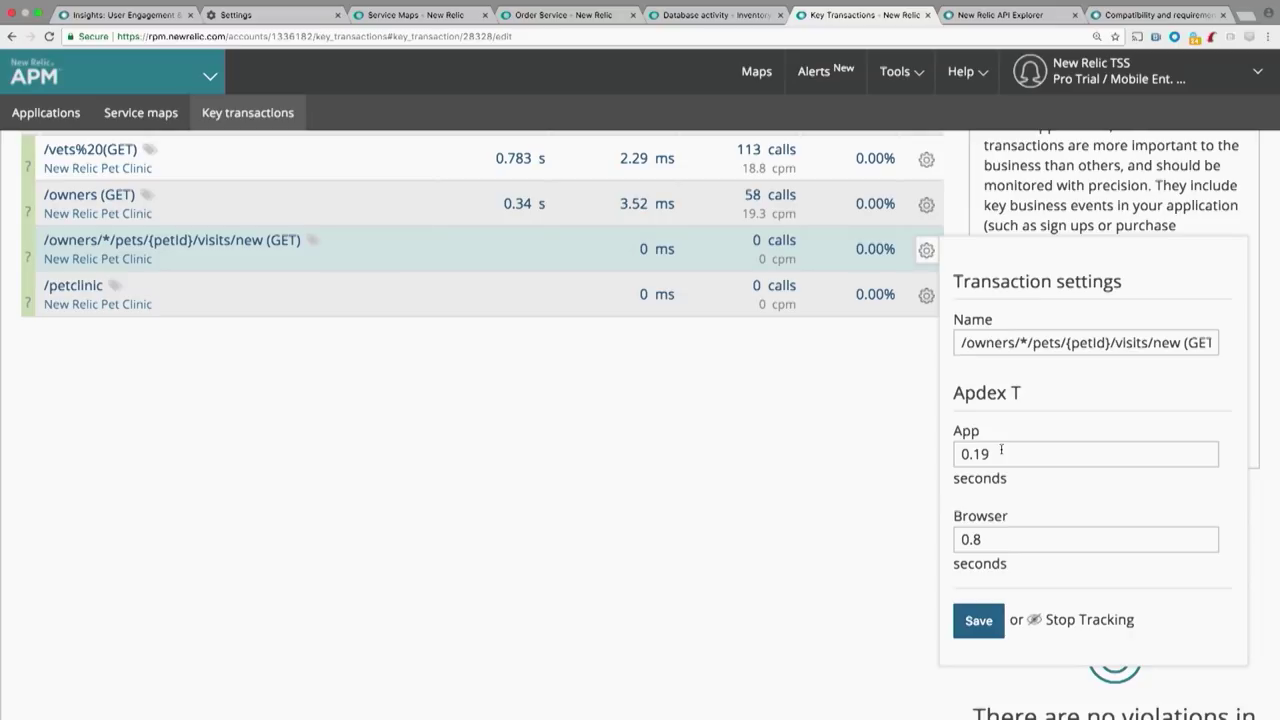
double_click(1001, 450)
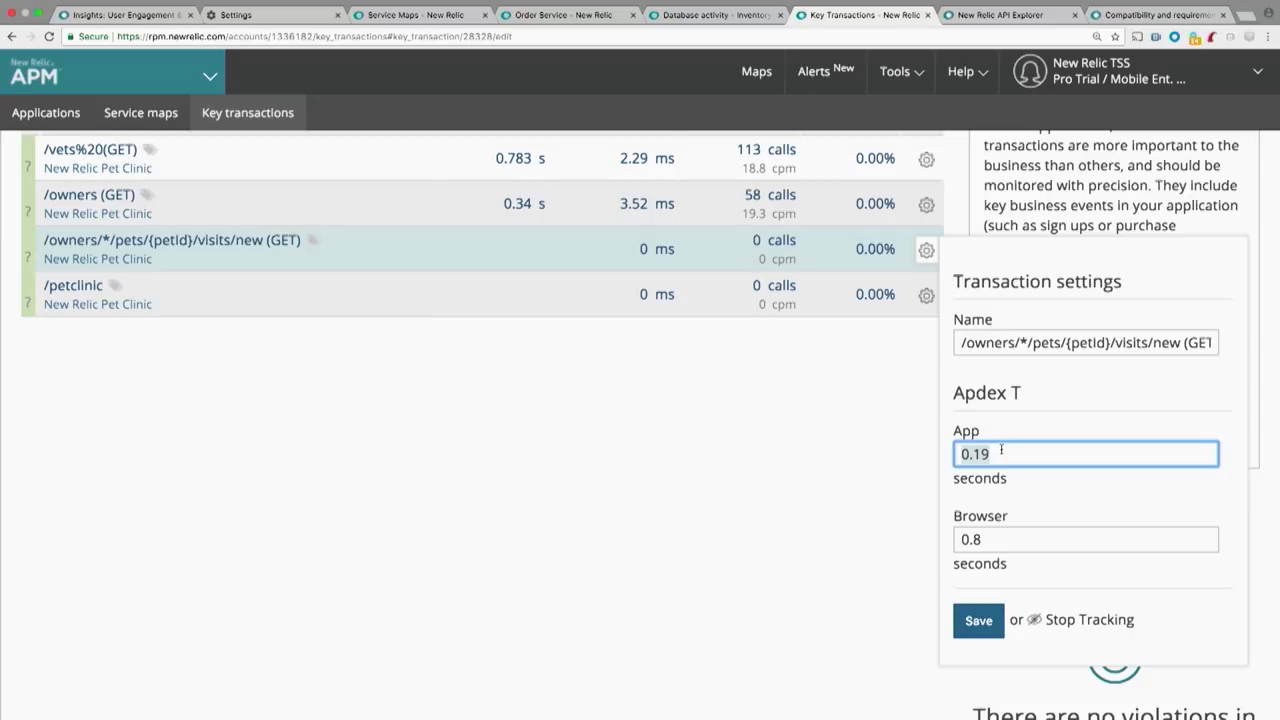
click(910, 465)
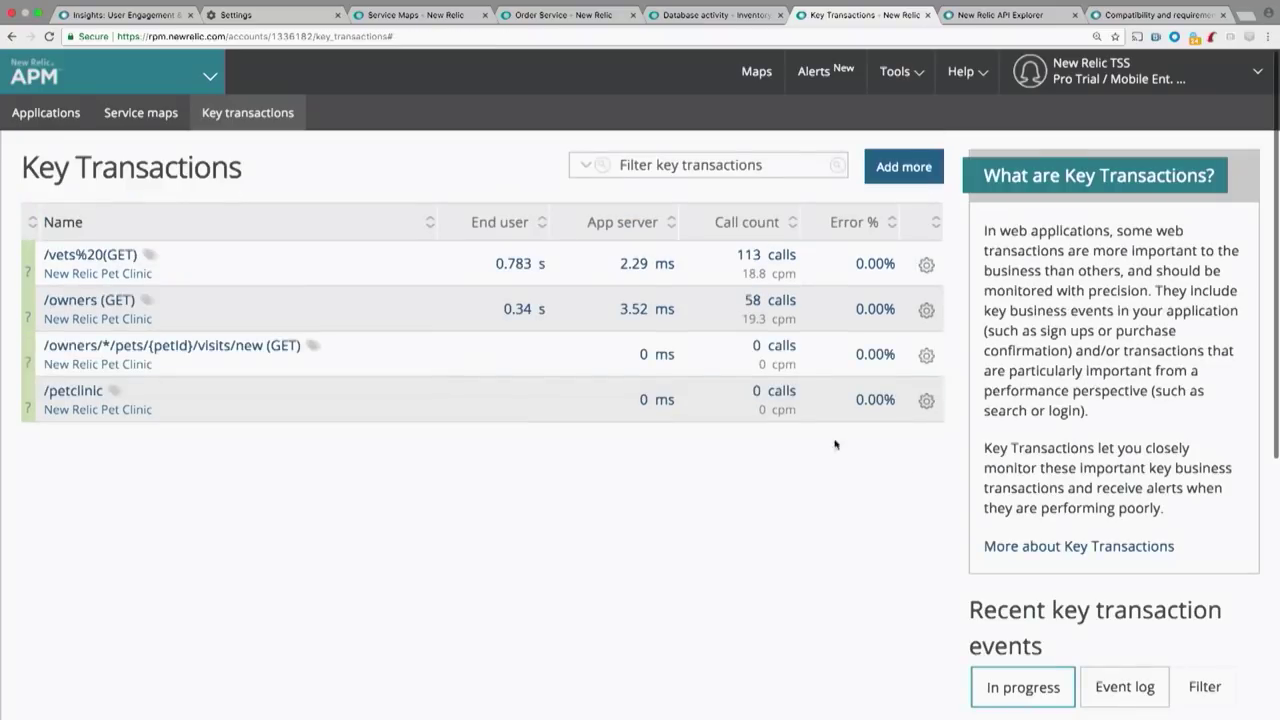
click(121, 305)
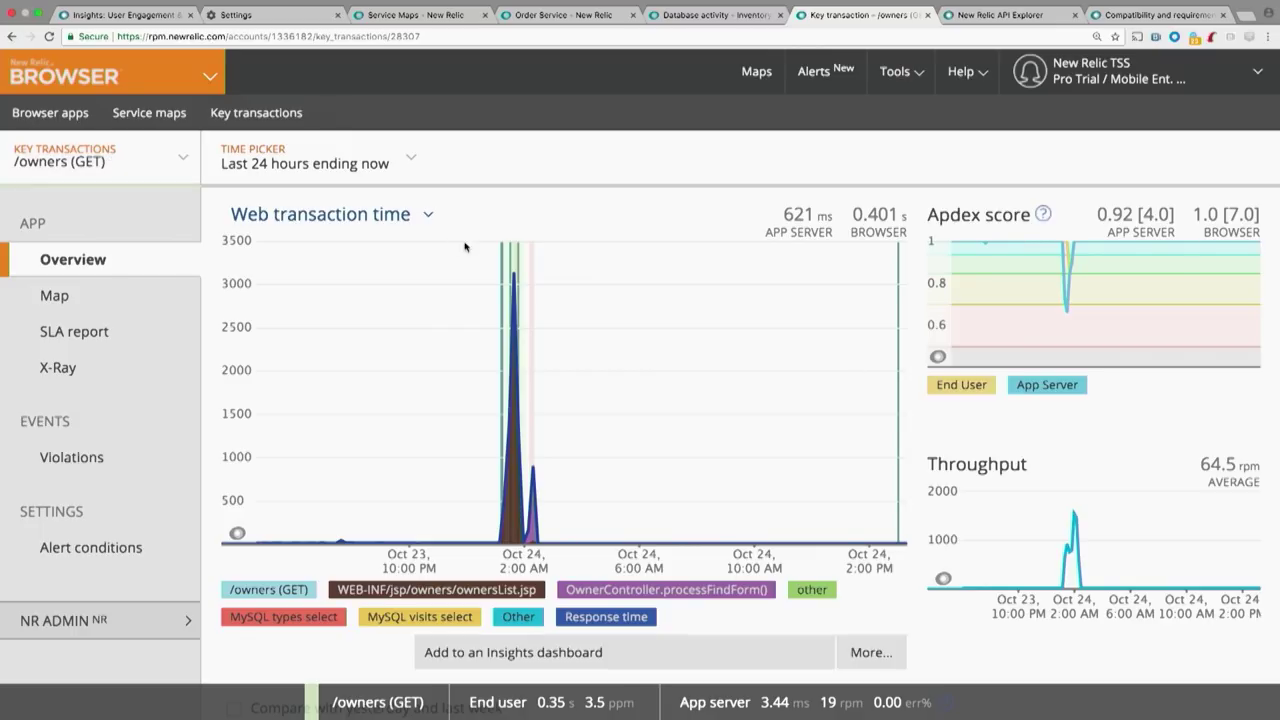
Step: Review the /owners (GET) overview's traces up to 8,496 ms and 0.0603% error rate
scroll(916, 303, down, 3)
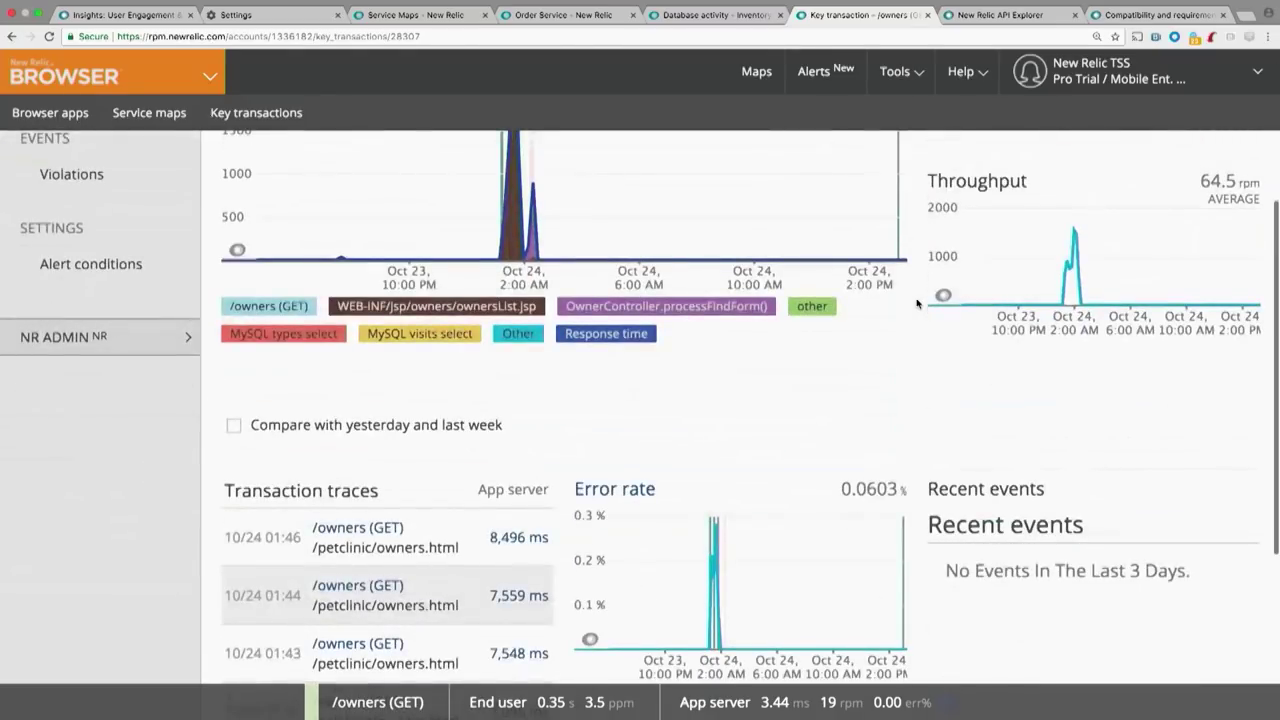
scroll(454, 463, down, 2)
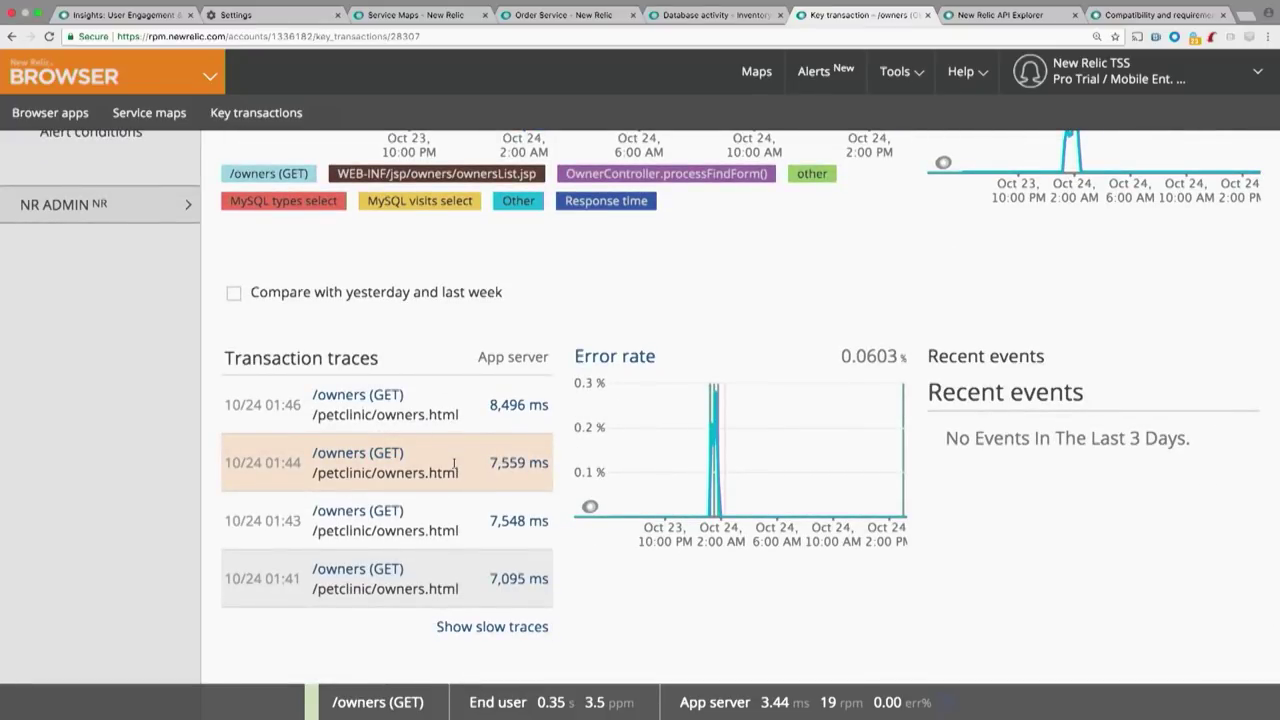
scroll(454, 463, up, 5)
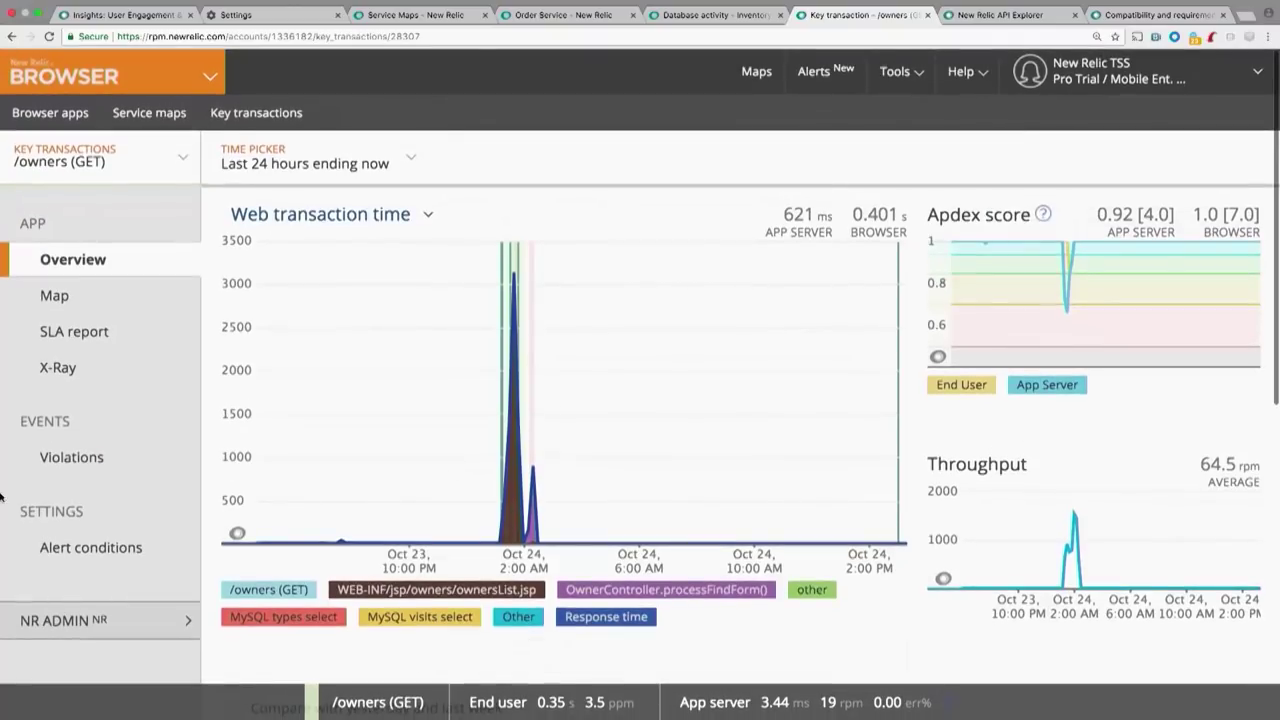
Step: View the /owners (GET) weekly SLA report, then its empty X-Ray Sessions page
click(74, 332)
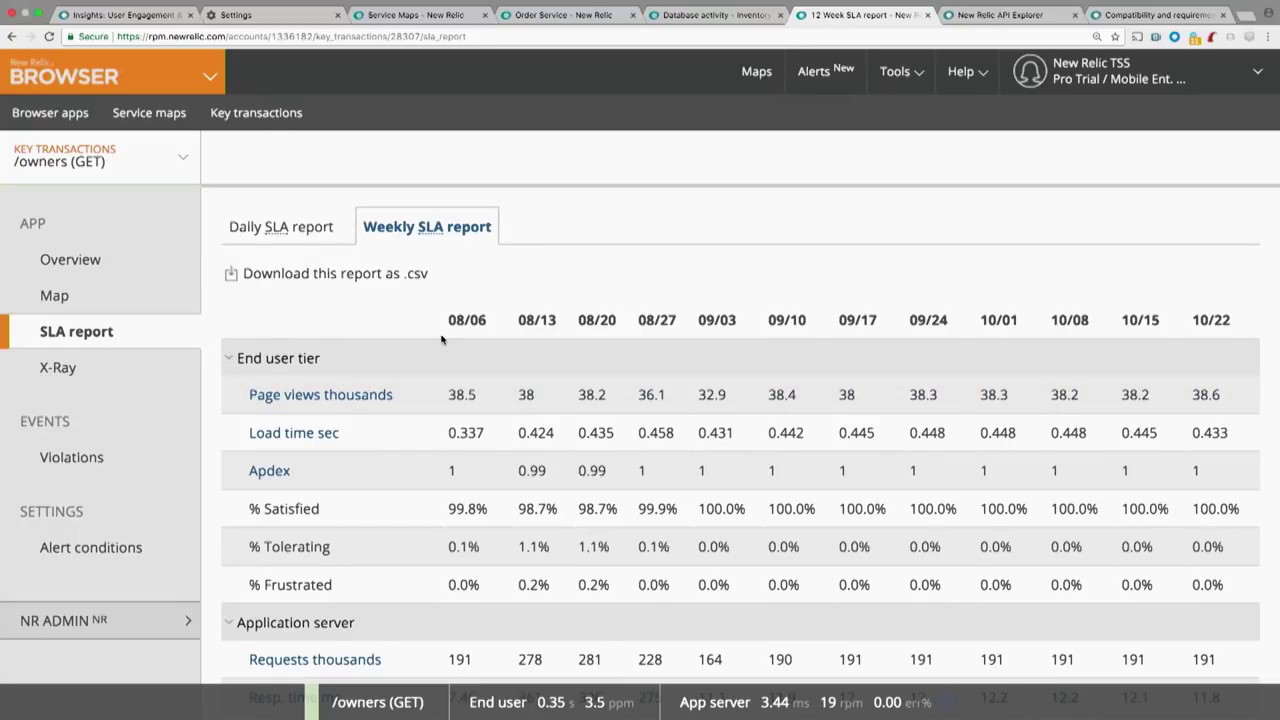
click(89, 369)
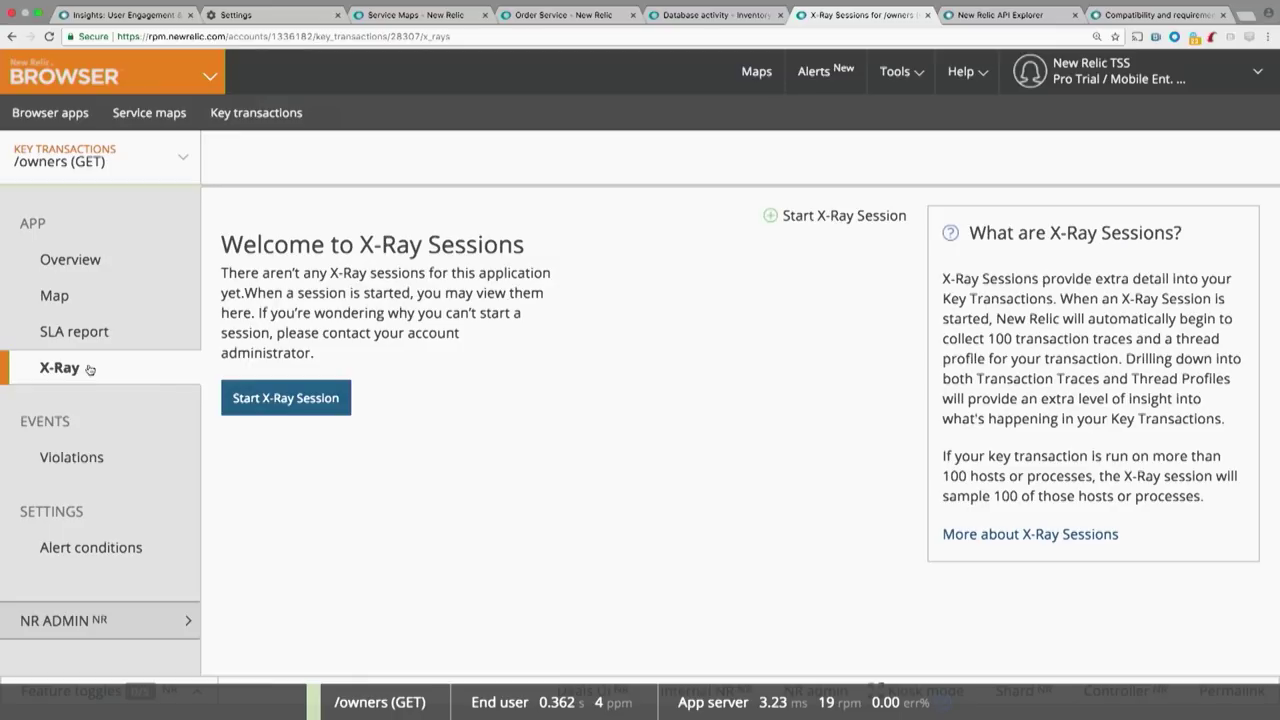
Step: Set up a new X-Ray session with a 1 hour maximum duration, then cancel it
click(240, 405)
click(340, 396)
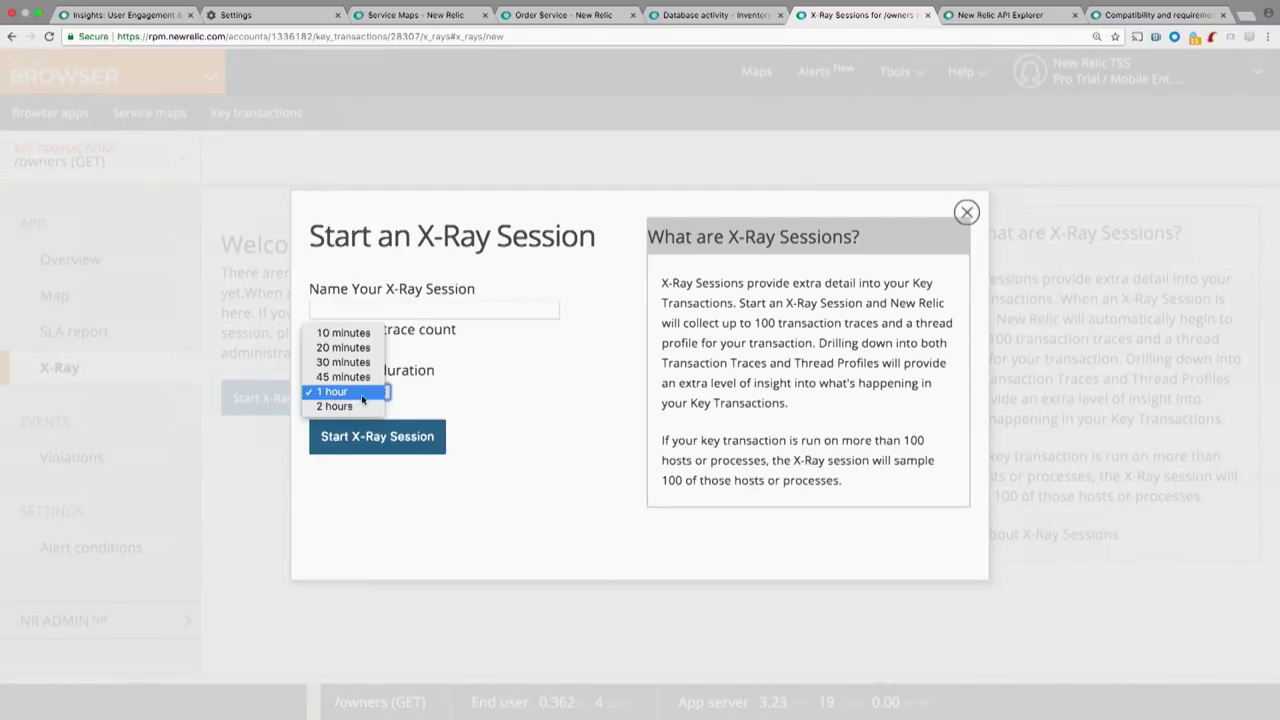
click(417, 397)
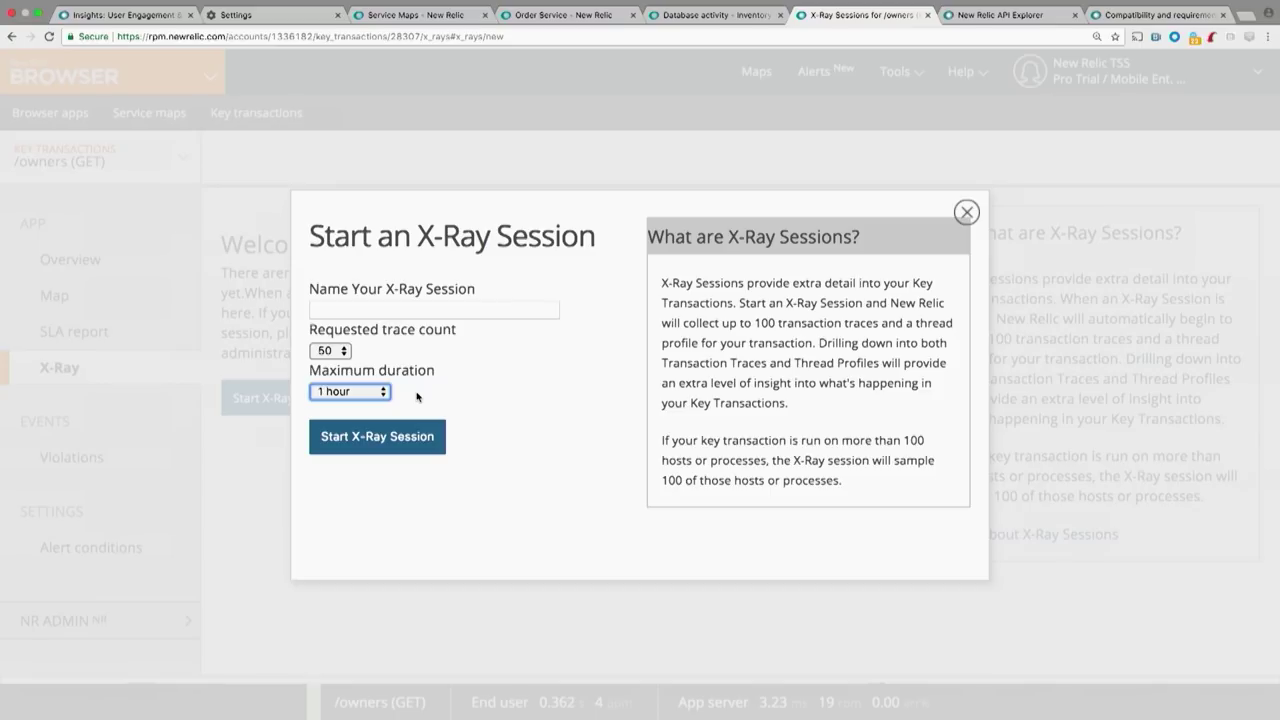
click(967, 213)
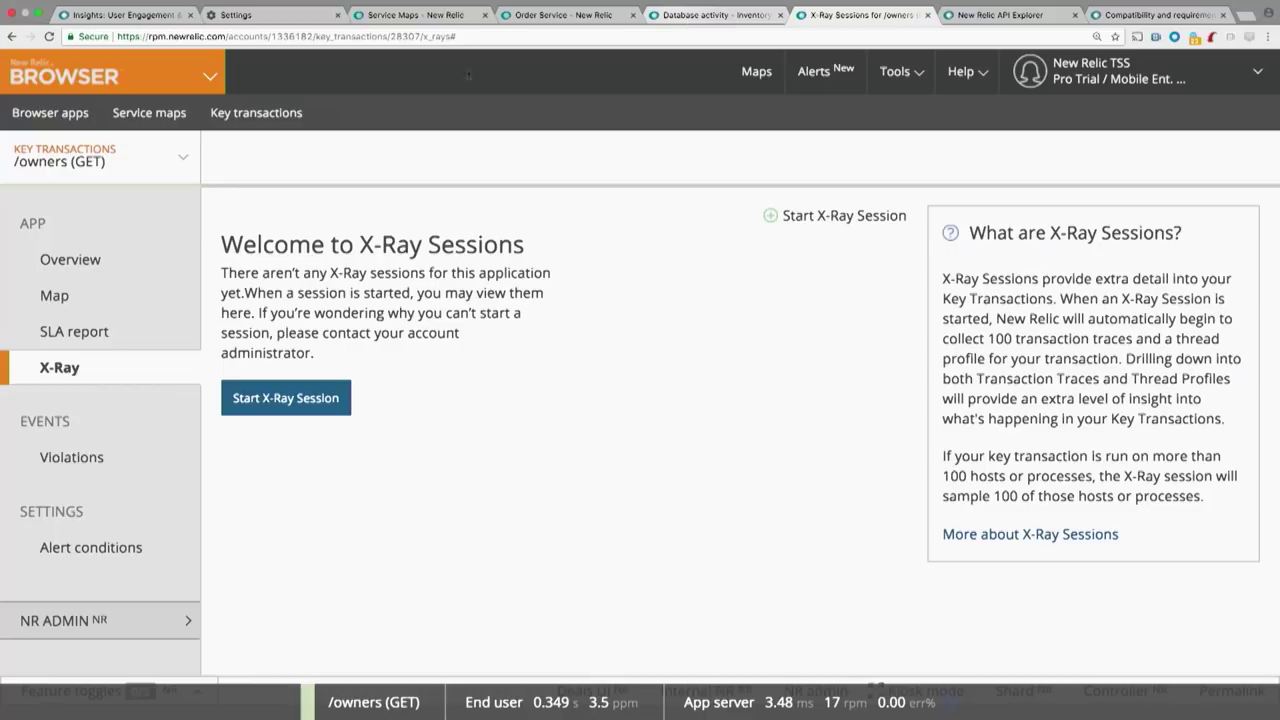
Step: Return via browser history to the Pet Clinic Transactions page ranked by most time consuming
click(14, 37)
click(14, 37)
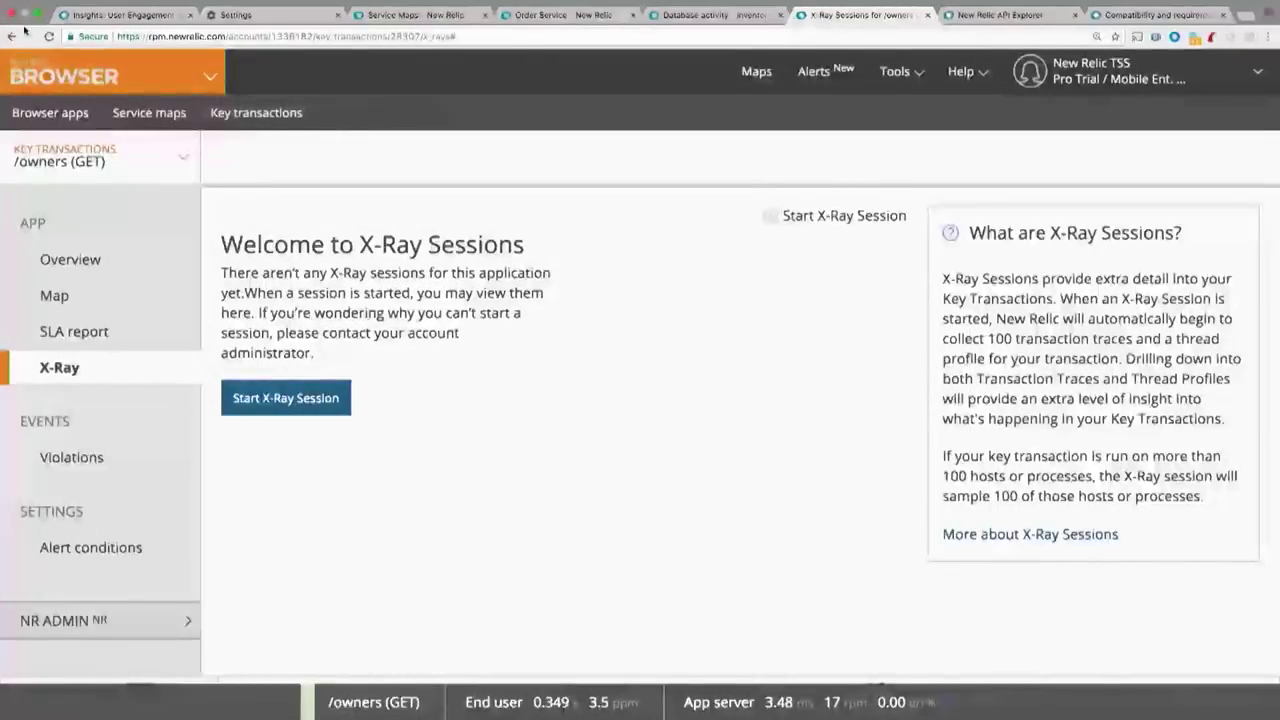
click(13, 37)
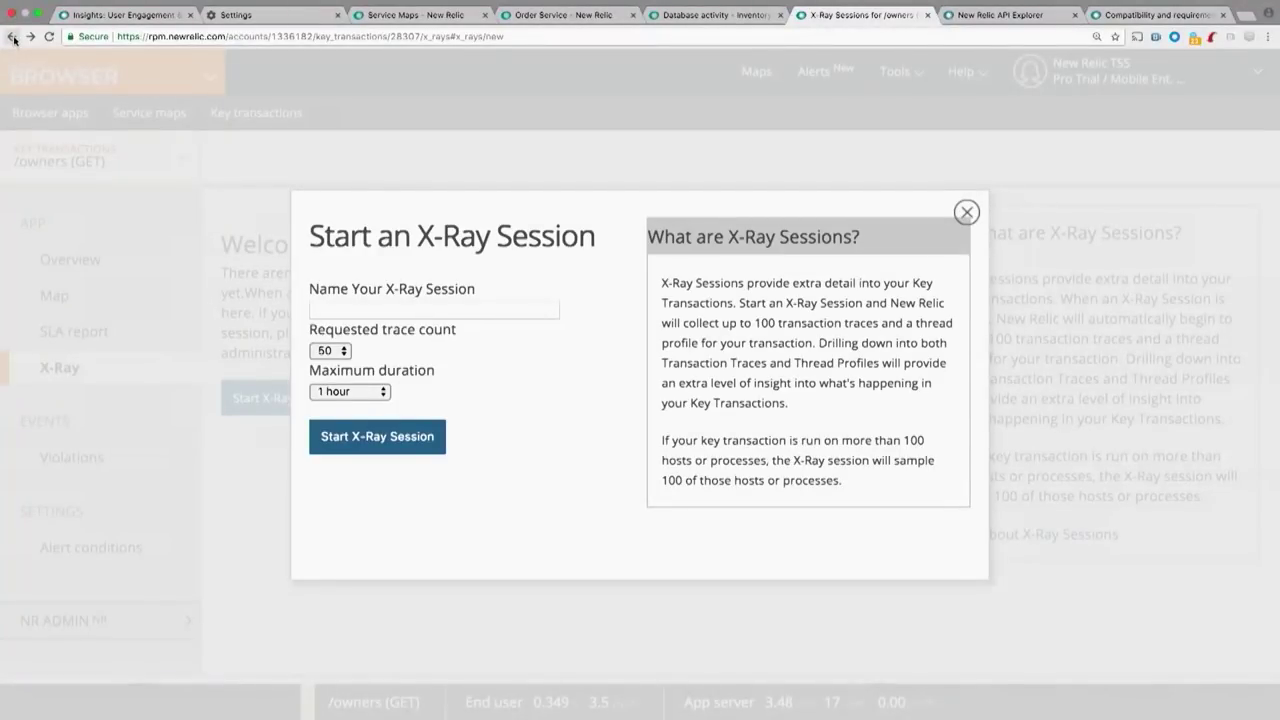
right_click(14, 37)
click(63, 132)
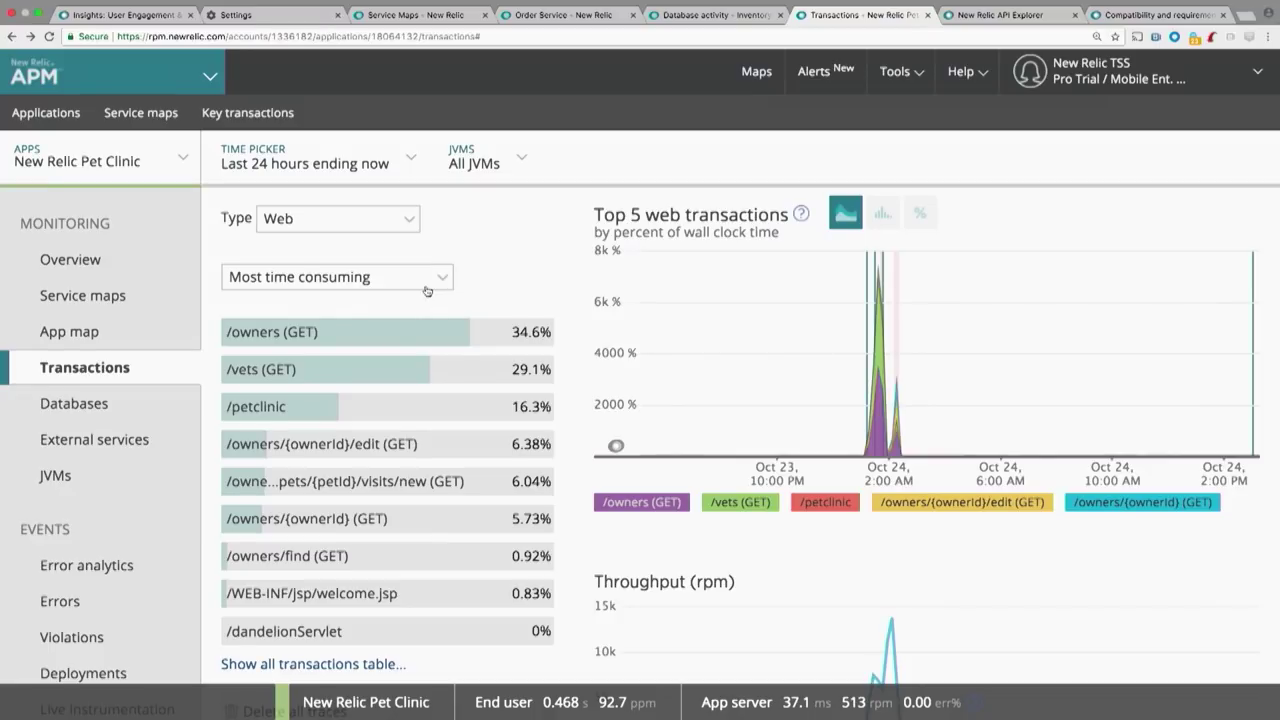
Step: Zoom the page in and read transaction shares like /vets (GET) 29.1% and /petclinic 16.3%
key(super+plus)
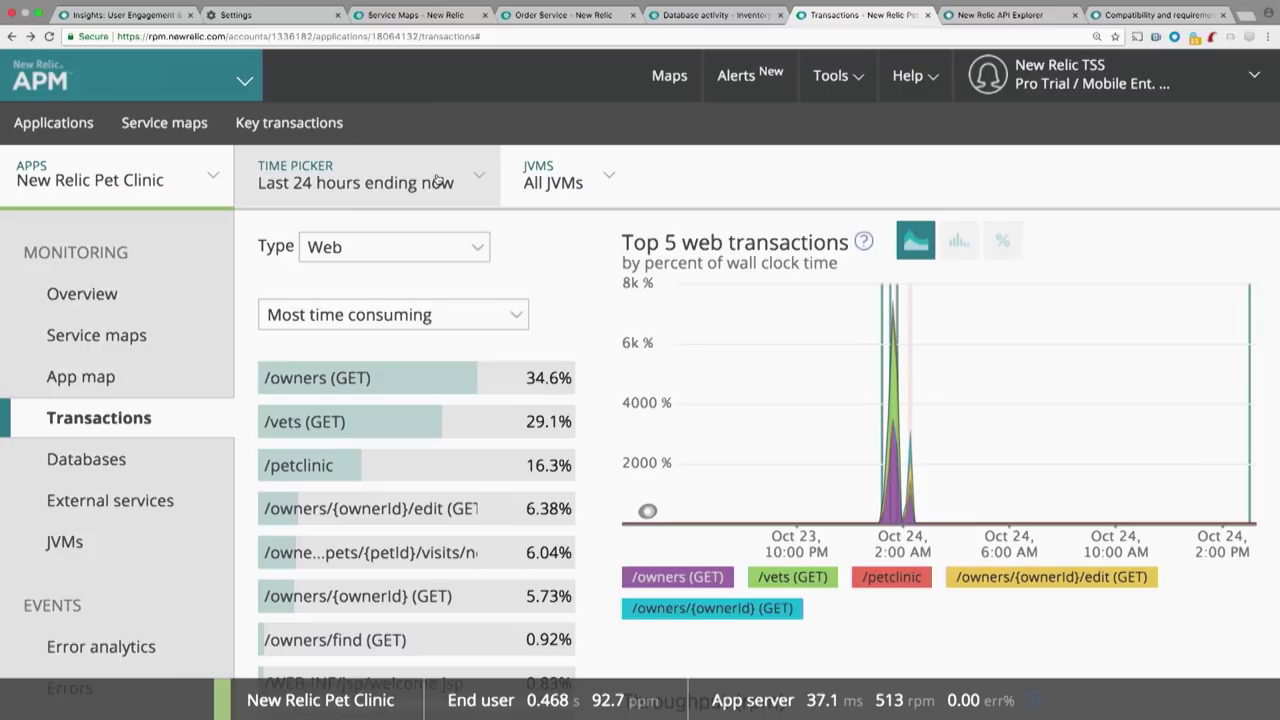
mouse_move(446, 386)
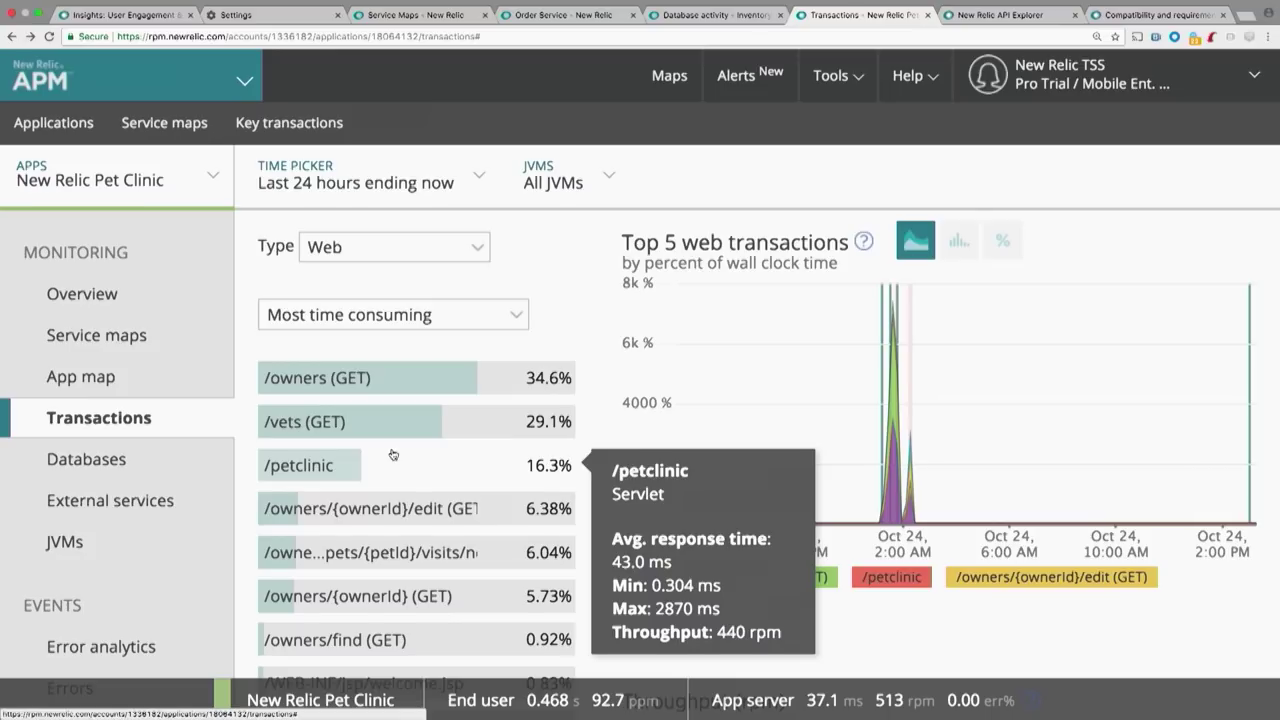
scroll(392, 455, down, 3)
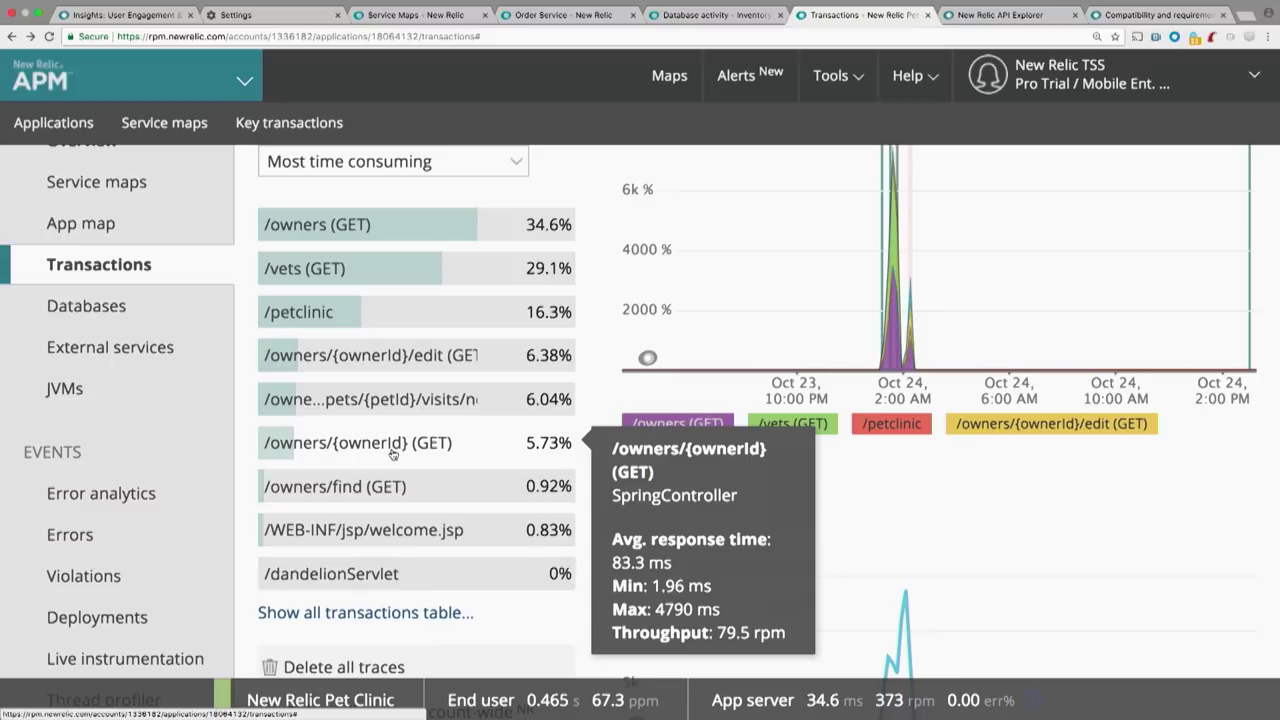
scroll(393, 453, up, 3)
click(418, 318)
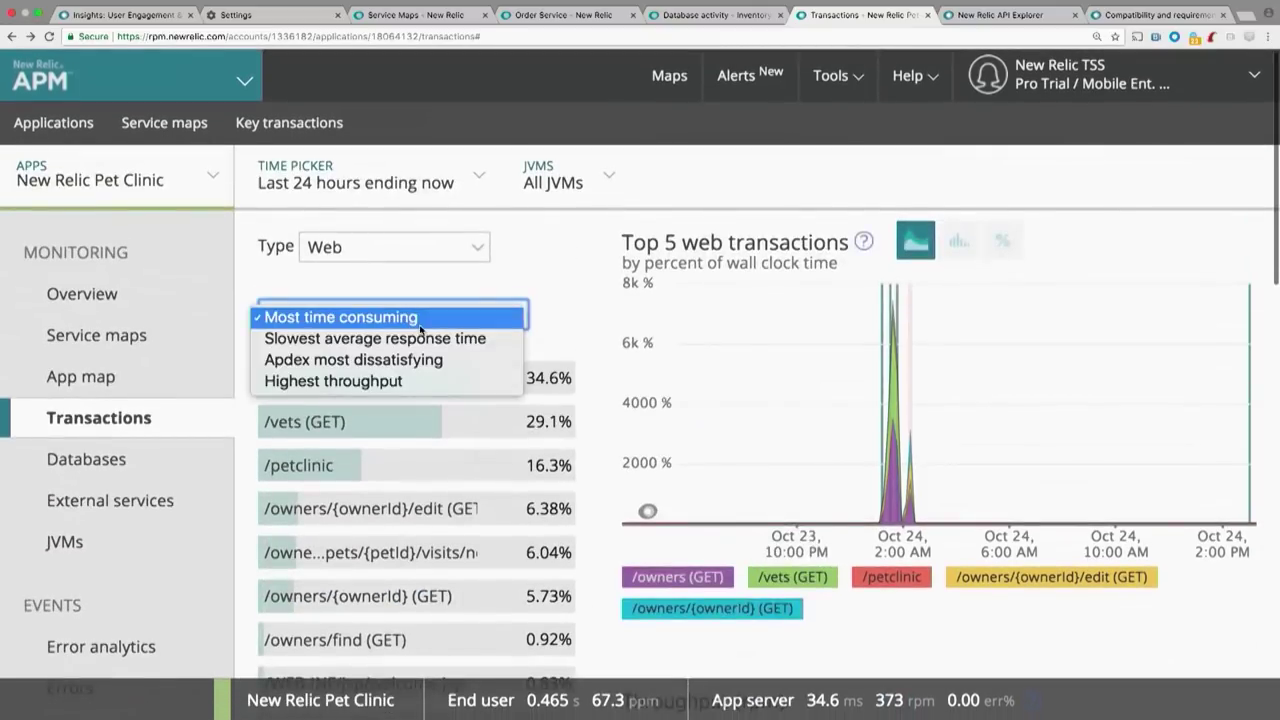
click(418, 386)
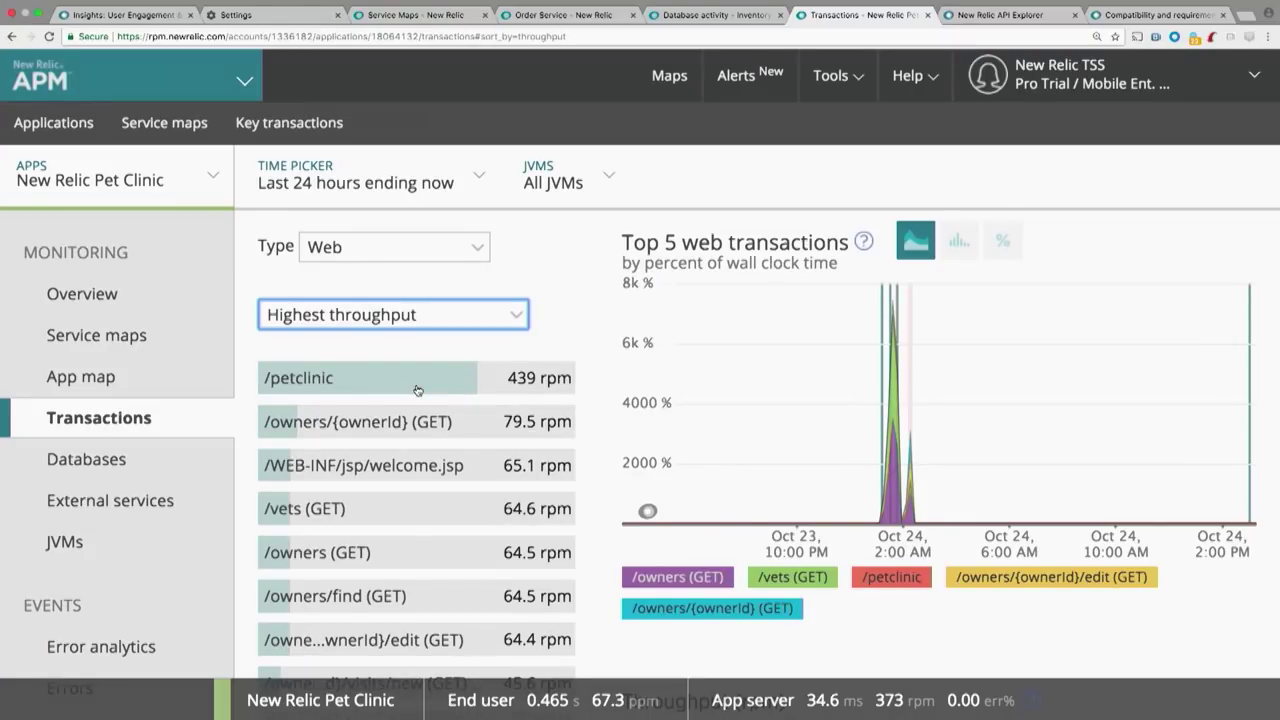
click(417, 316)
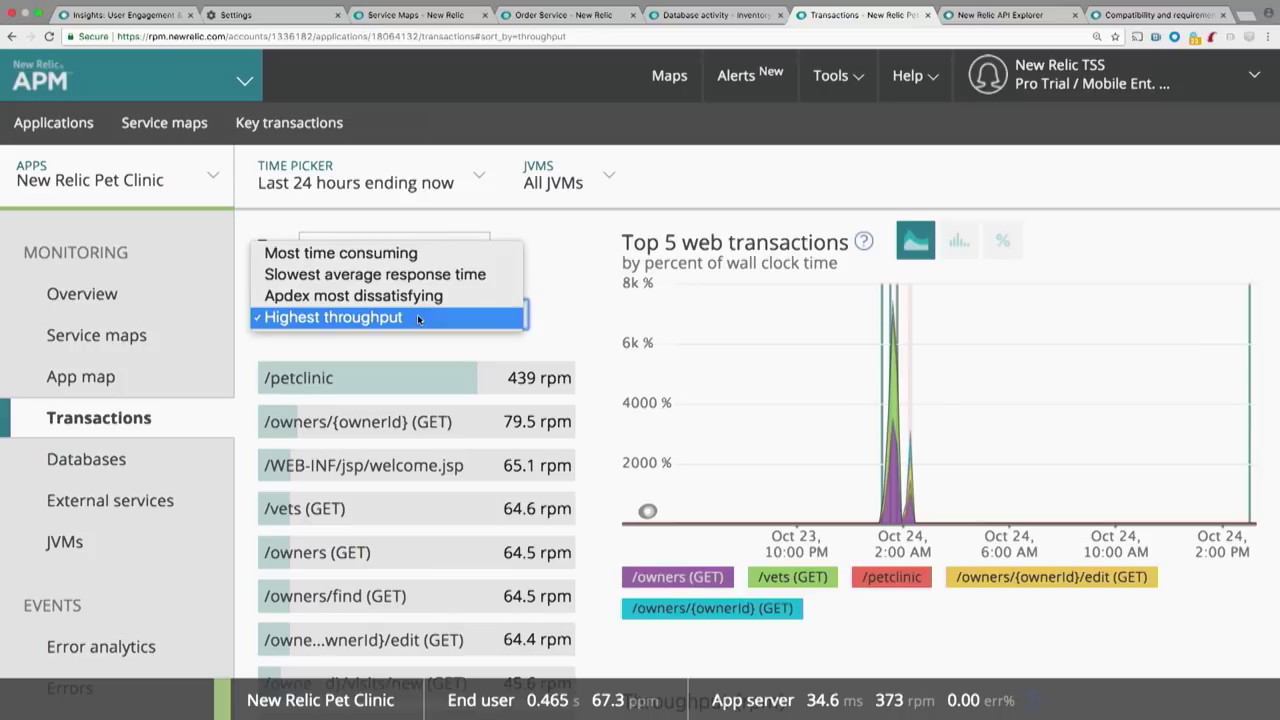
click(418, 286)
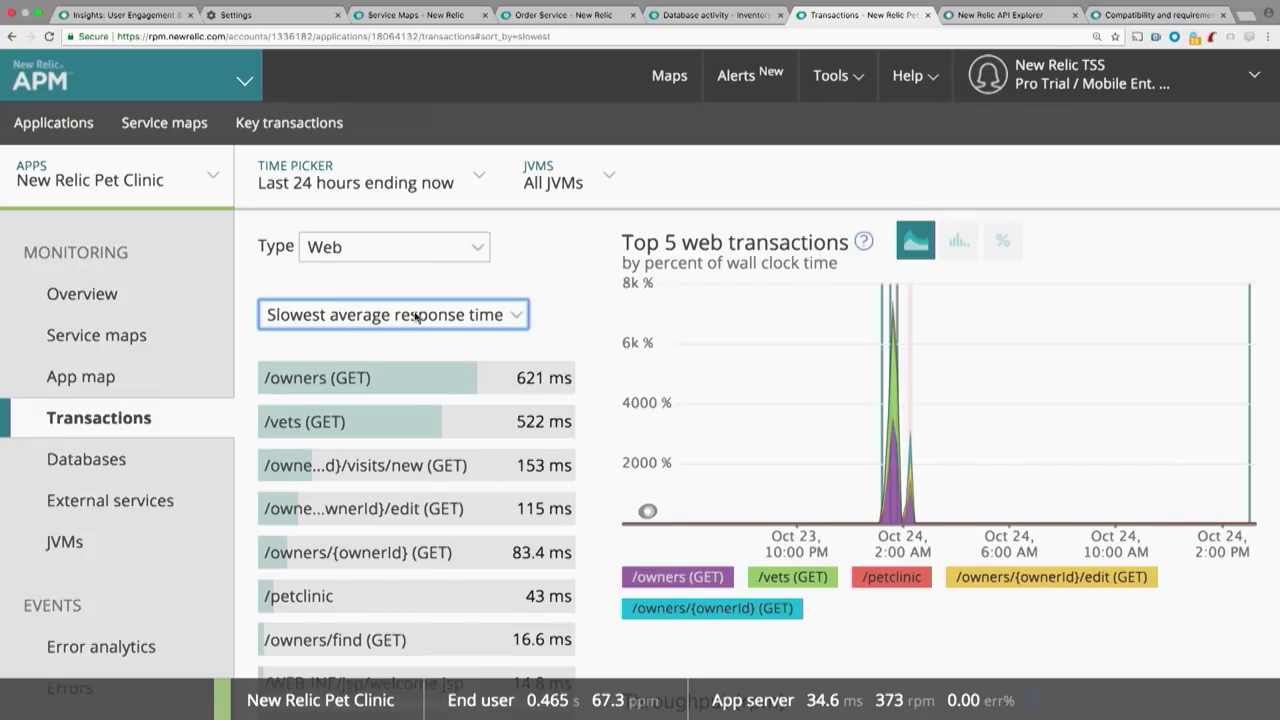
mouse_move(412, 417)
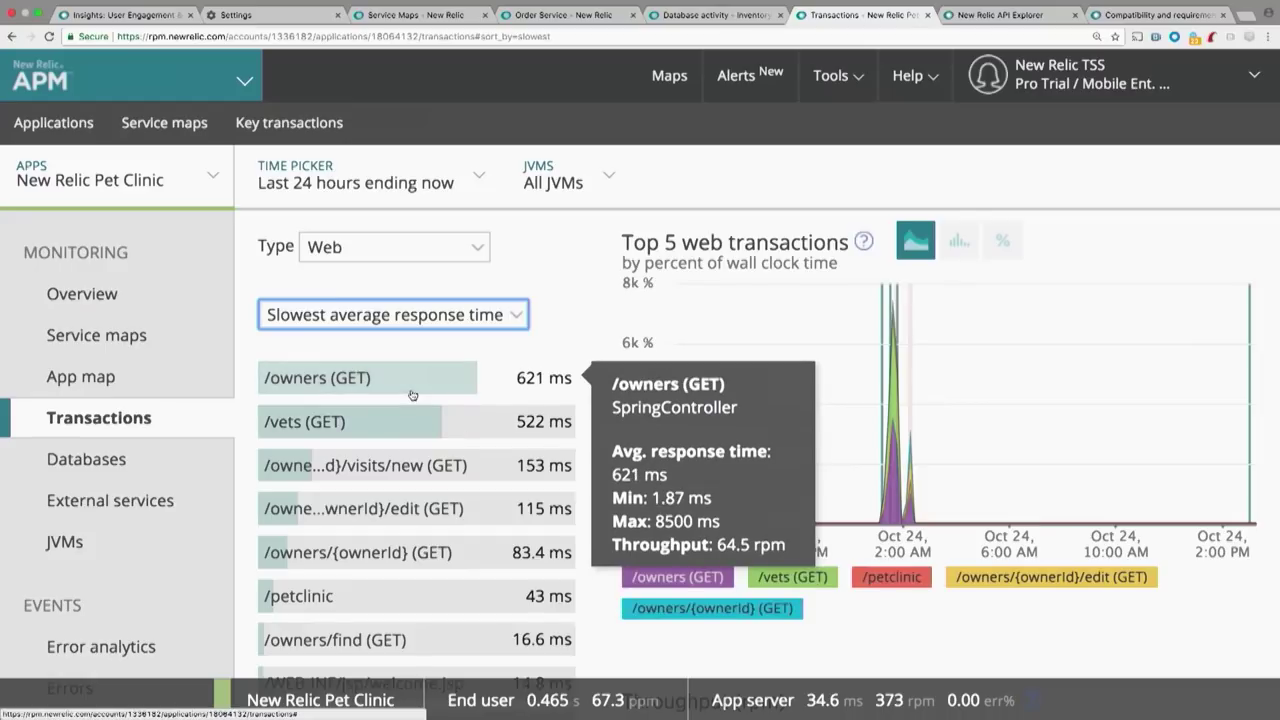
mouse_move(415, 461)
scroll(400, 475, down, 1)
scroll(400, 478, down, 2)
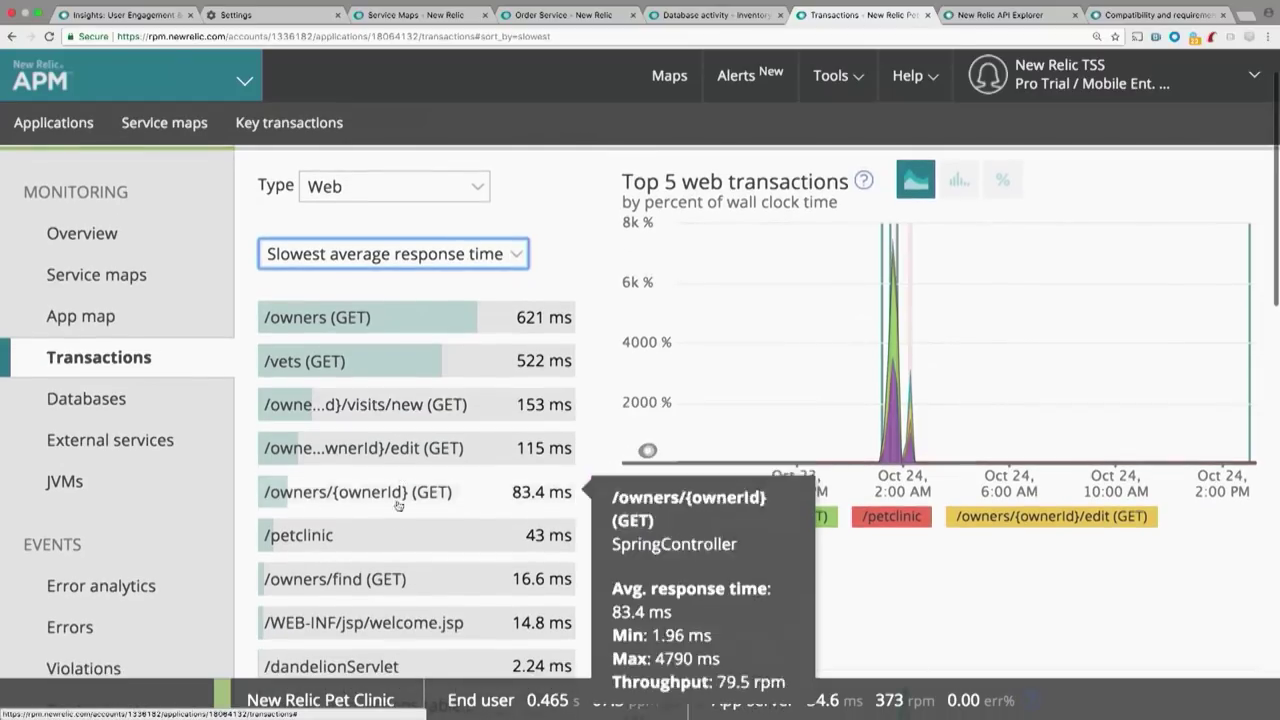
mouse_move(392, 545)
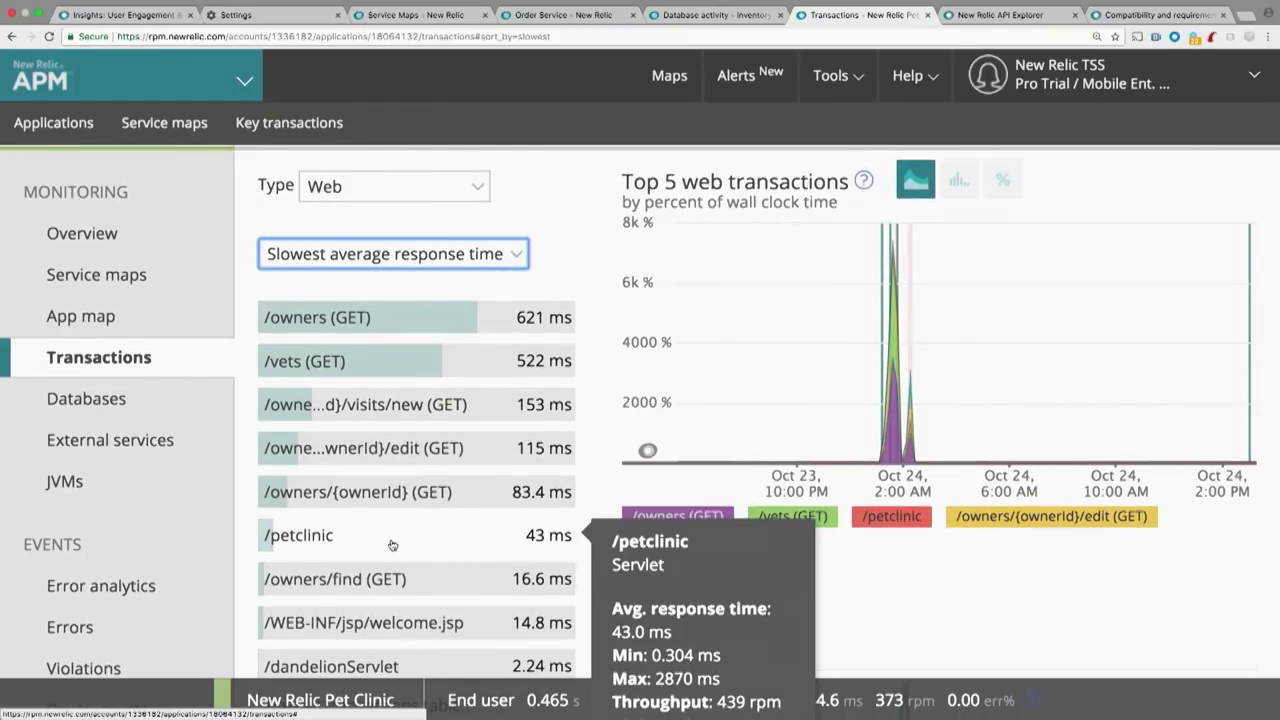
scroll(394, 520, down, 5)
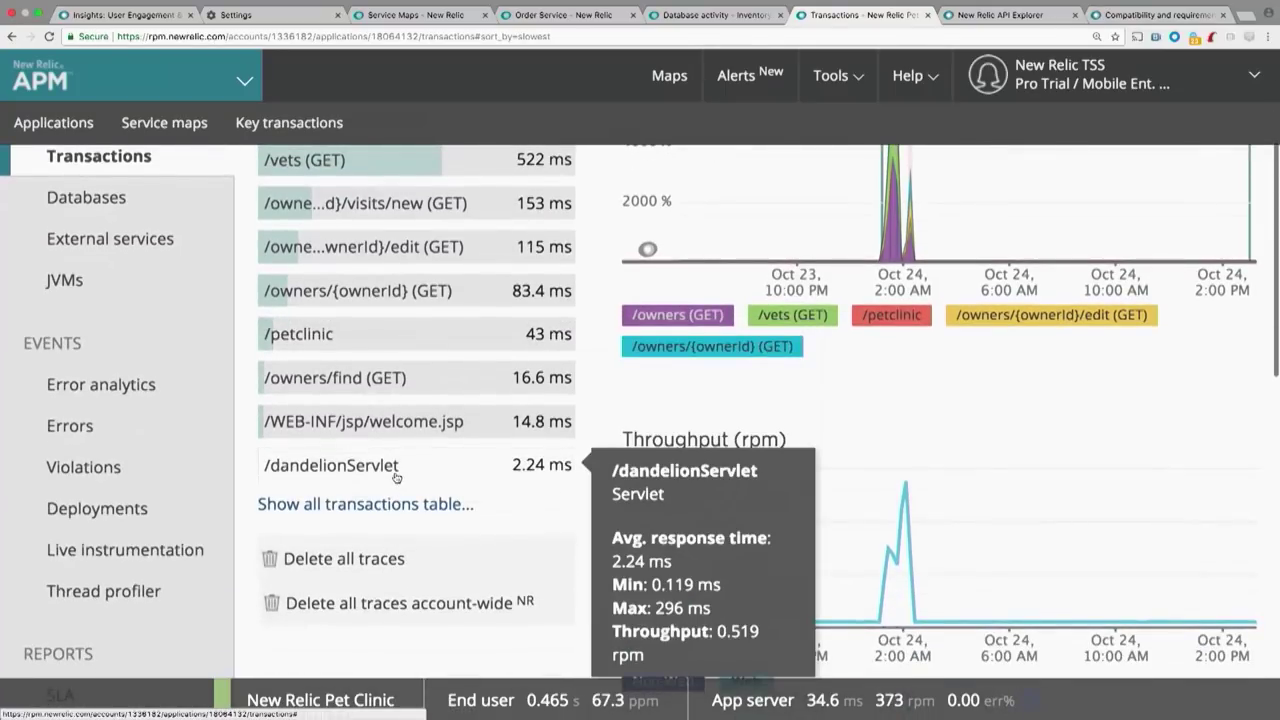
scroll(395, 477, up, 5)
mouse_move(409, 343)
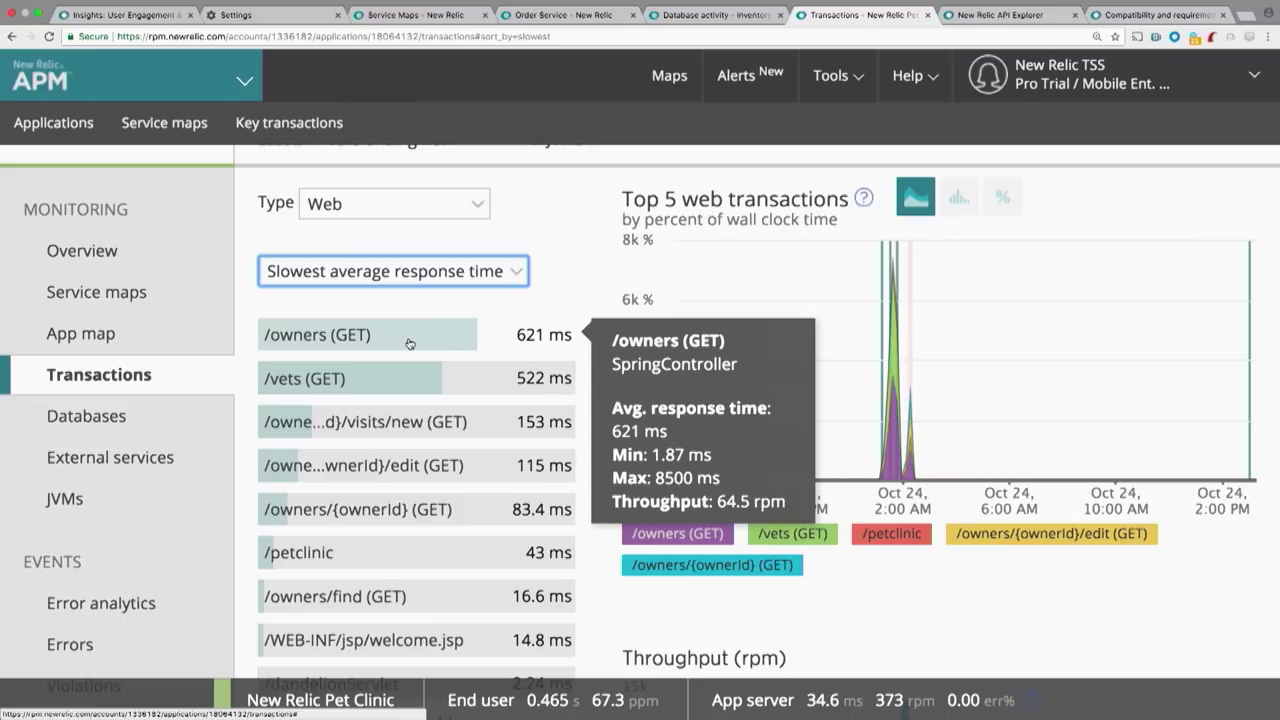
click(420, 273)
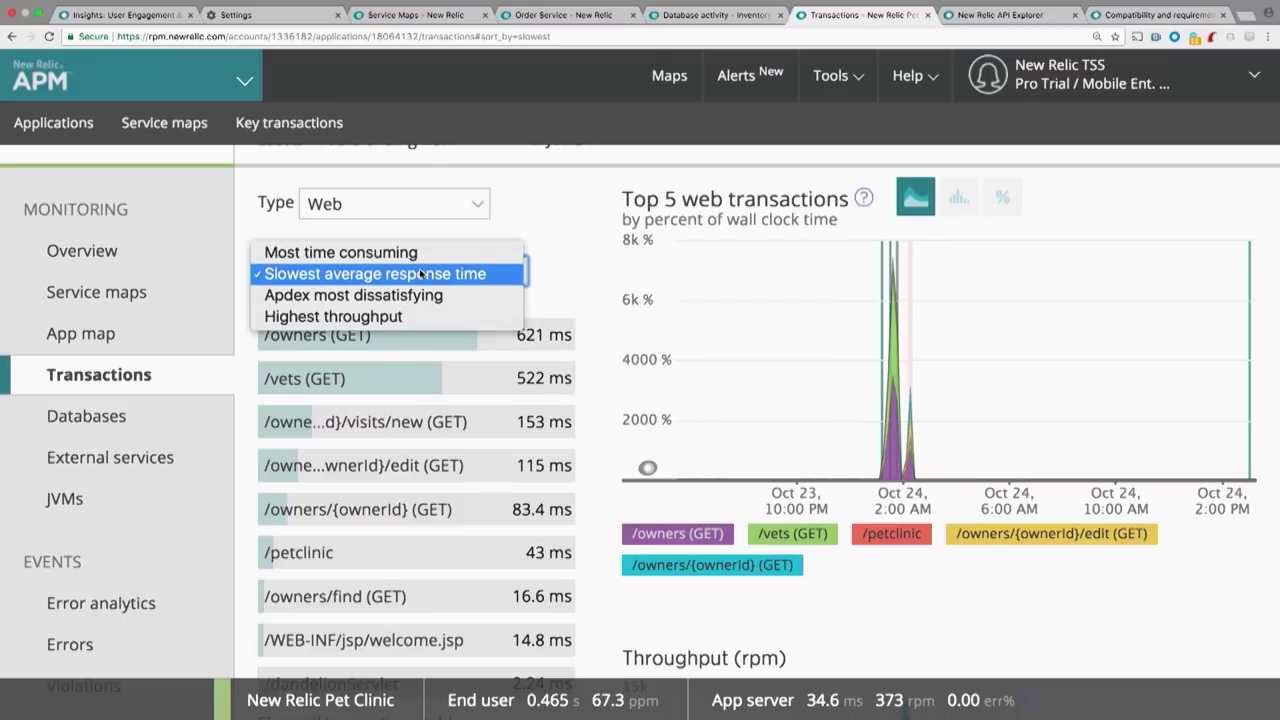
click(418, 254)
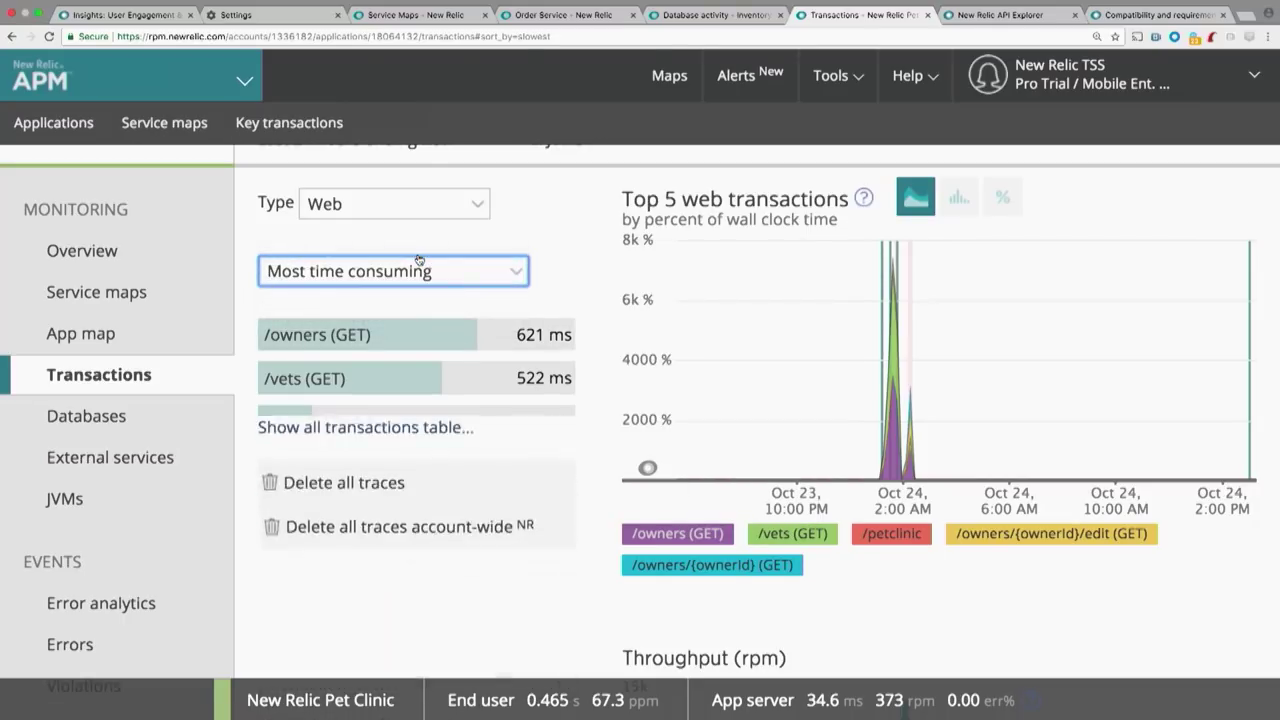
click(120, 414)
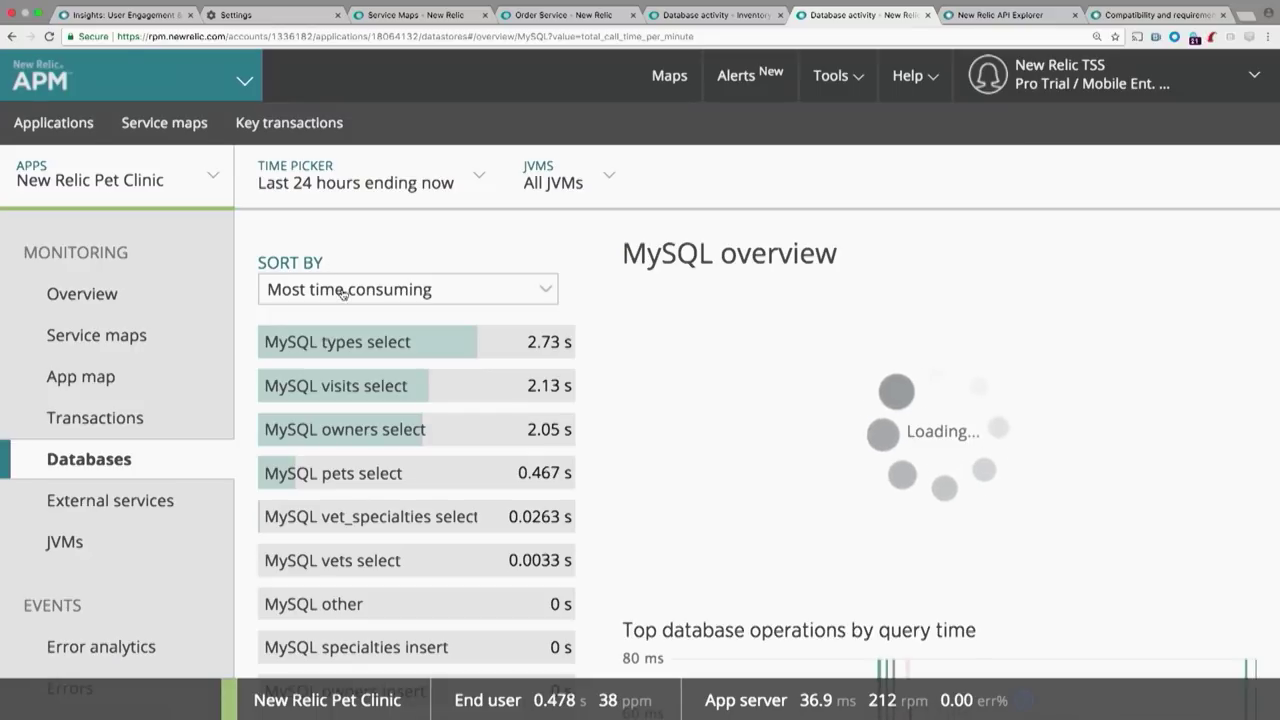
Step: Inspect and close the MySQL types select details, then open Alerts incidents in a new tab
mouse_move(363, 346)
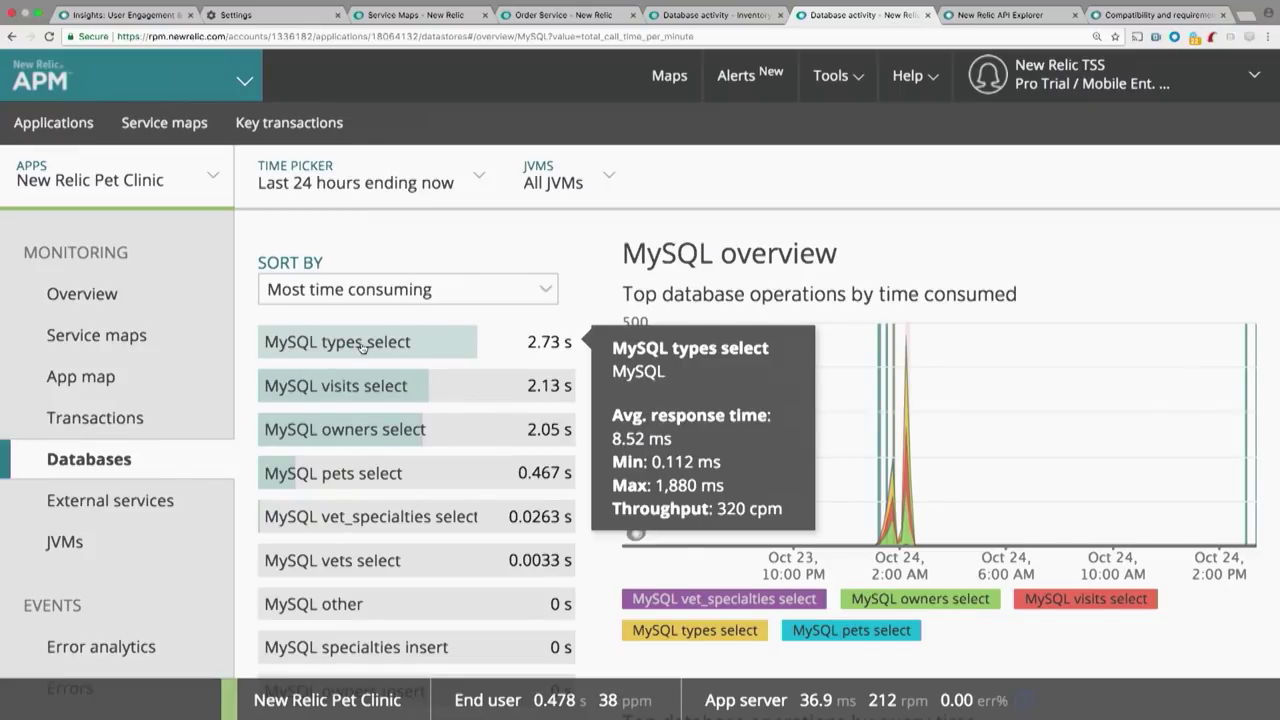
click(363, 346)
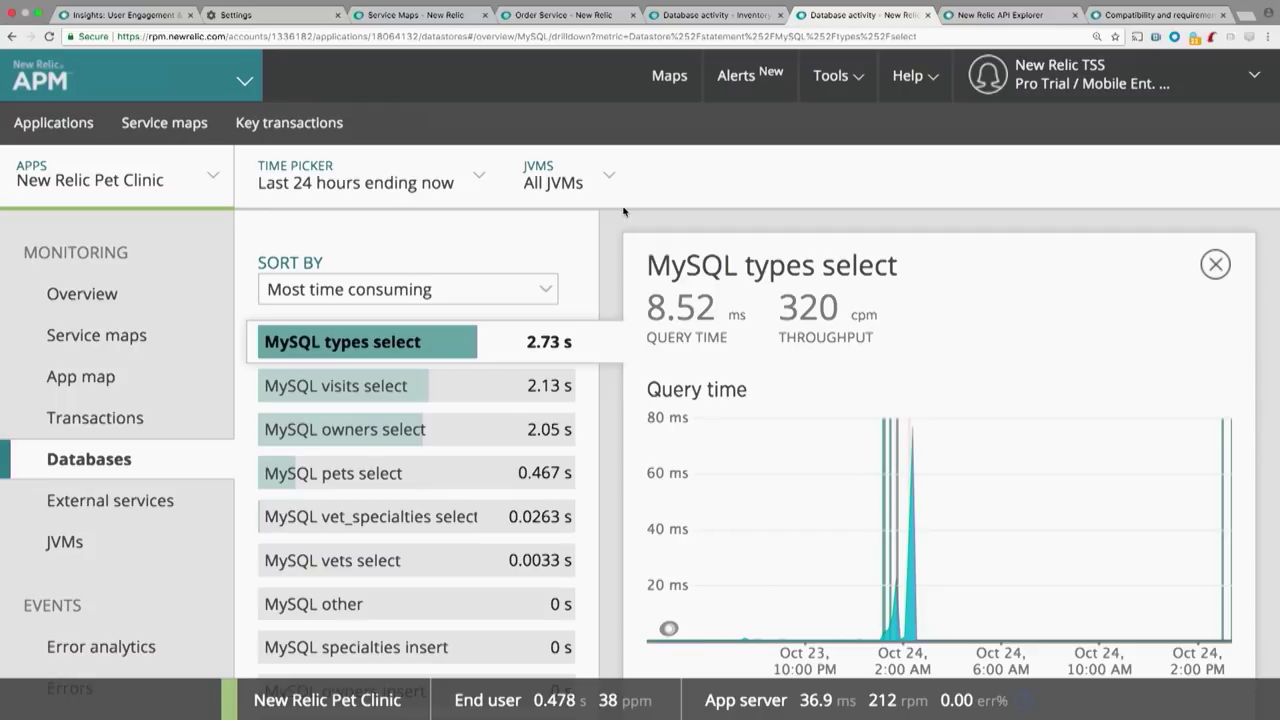
click(1215, 274)
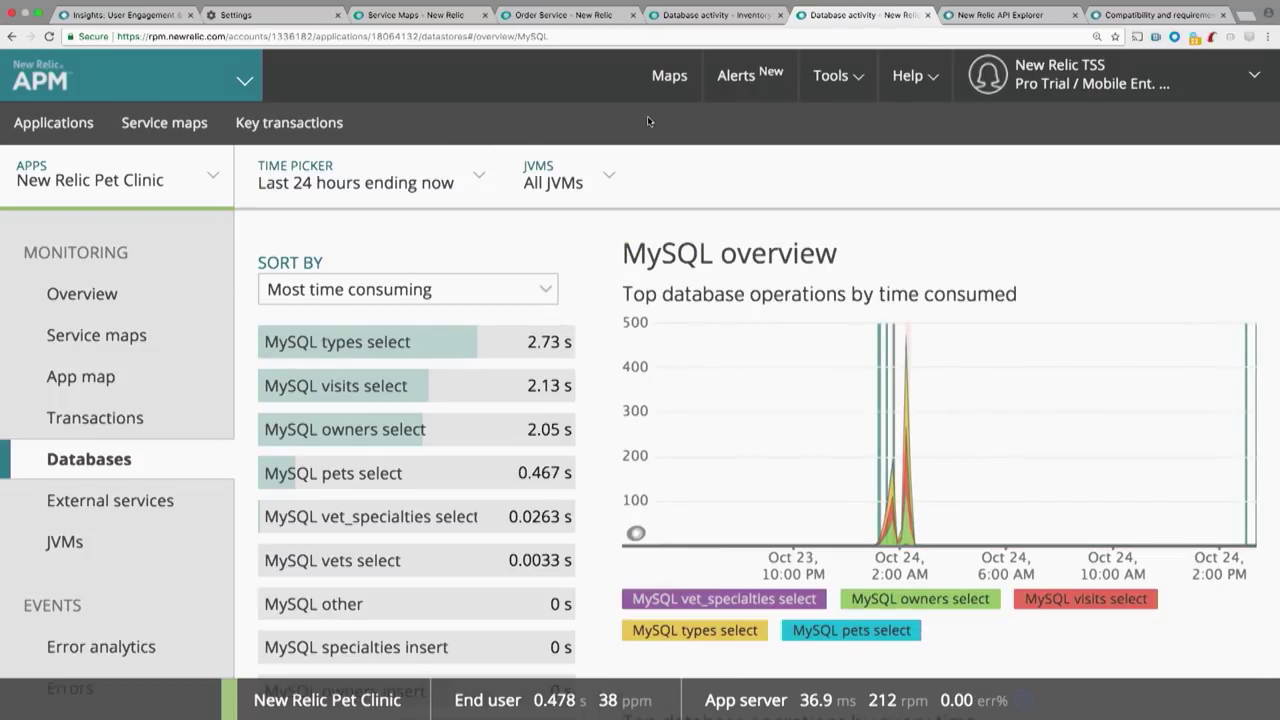
click(727, 95)
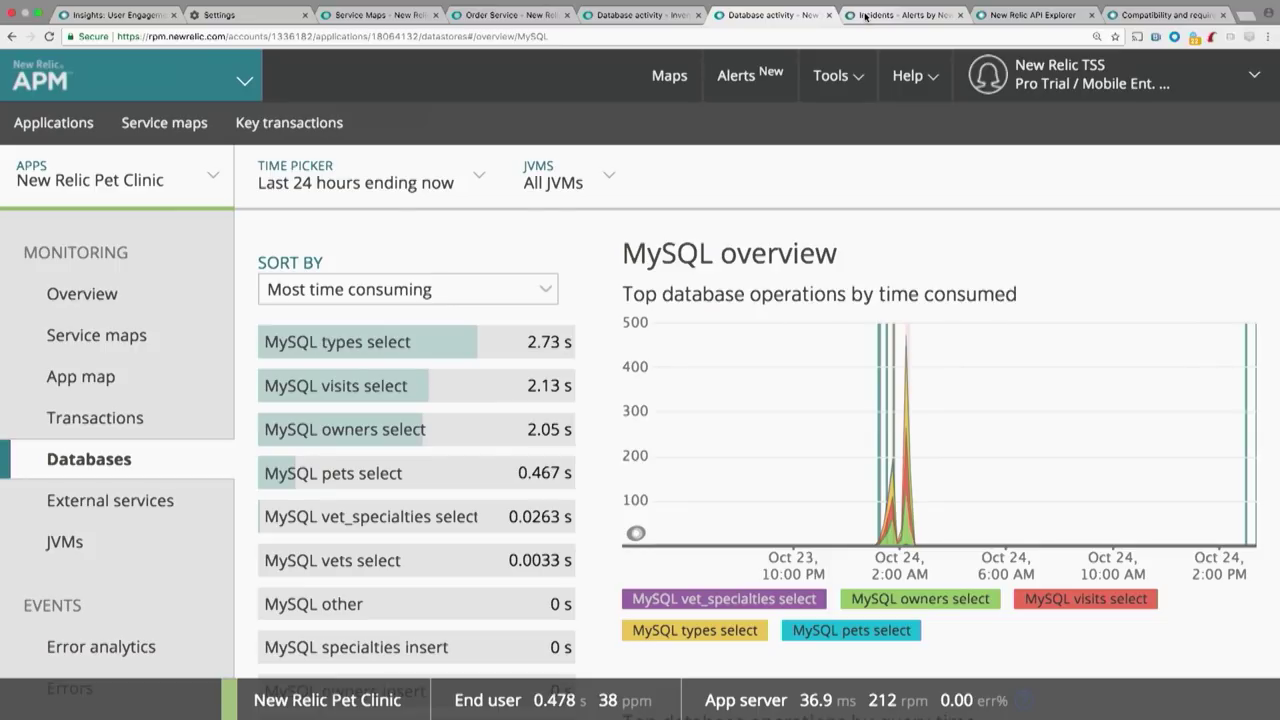
Step: Open the Pet Clinic Availability report under Reports, showing 100% availability
click(244, 80)
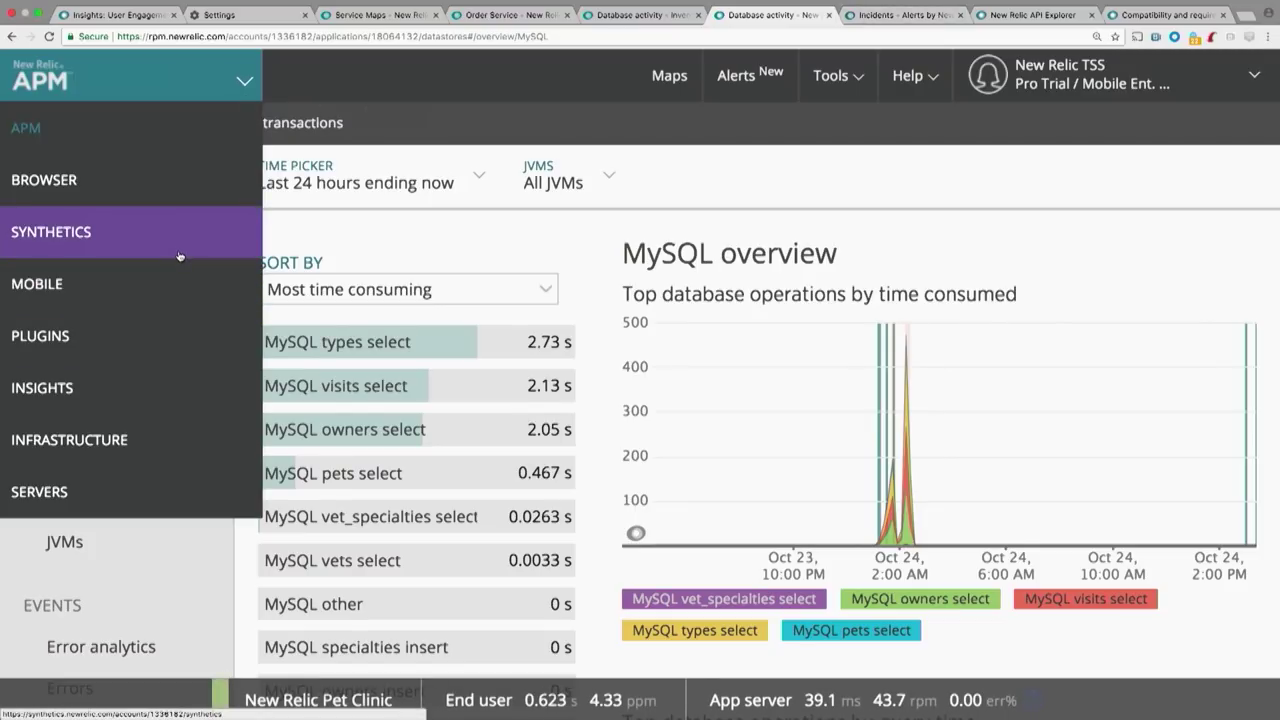
click(308, 223)
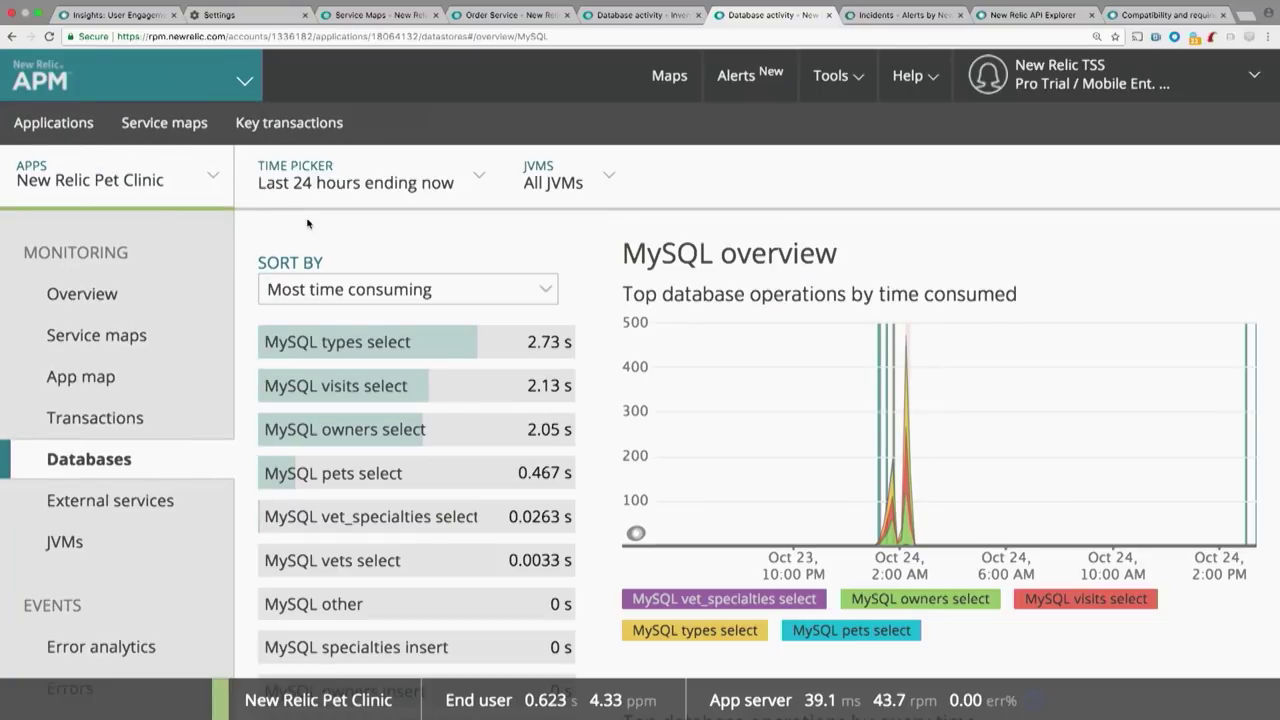
scroll(140, 330, down, 10)
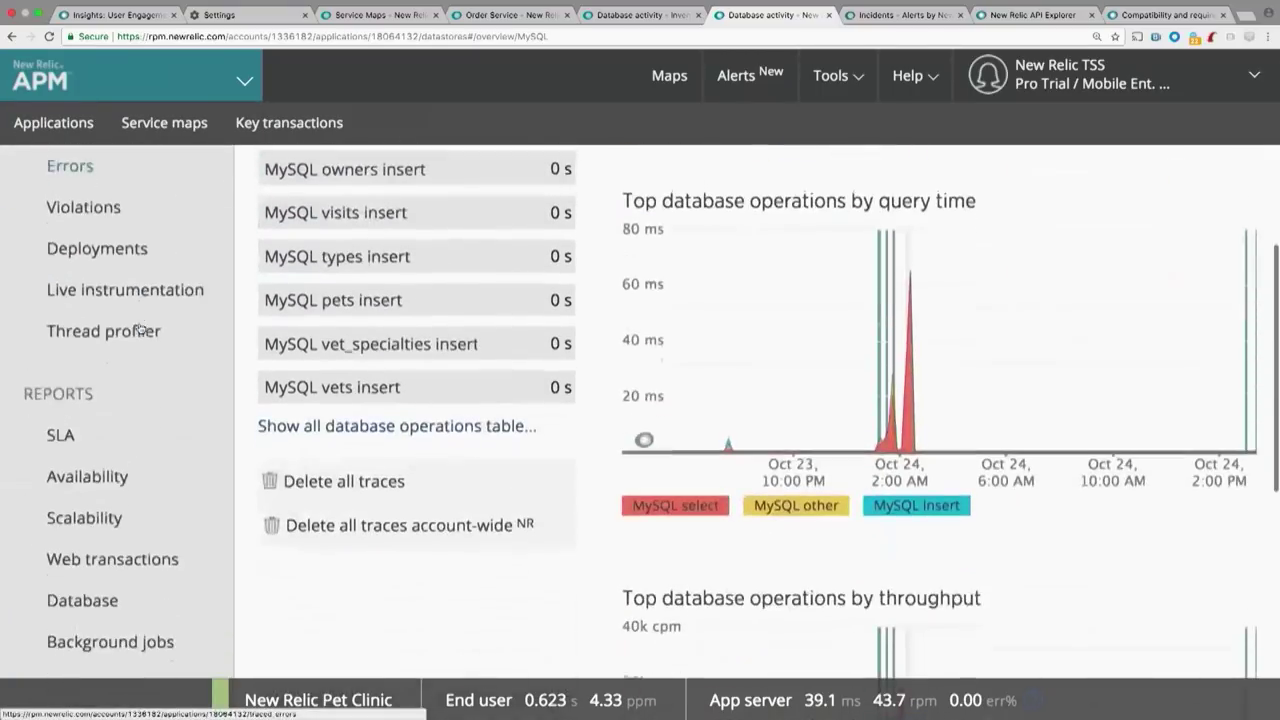
scroll(138, 325, down, 4)
scroll(130, 306, up, 2)
scroll(130, 306, up, 2)
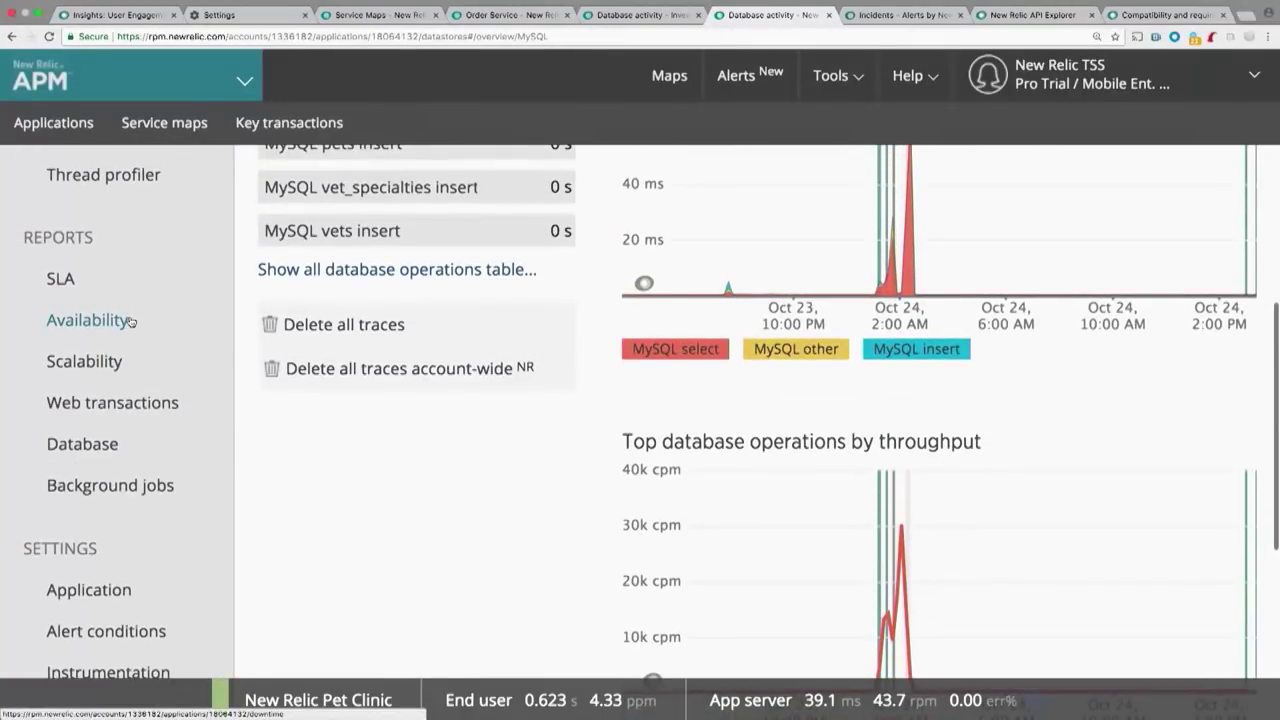
click(128, 320)
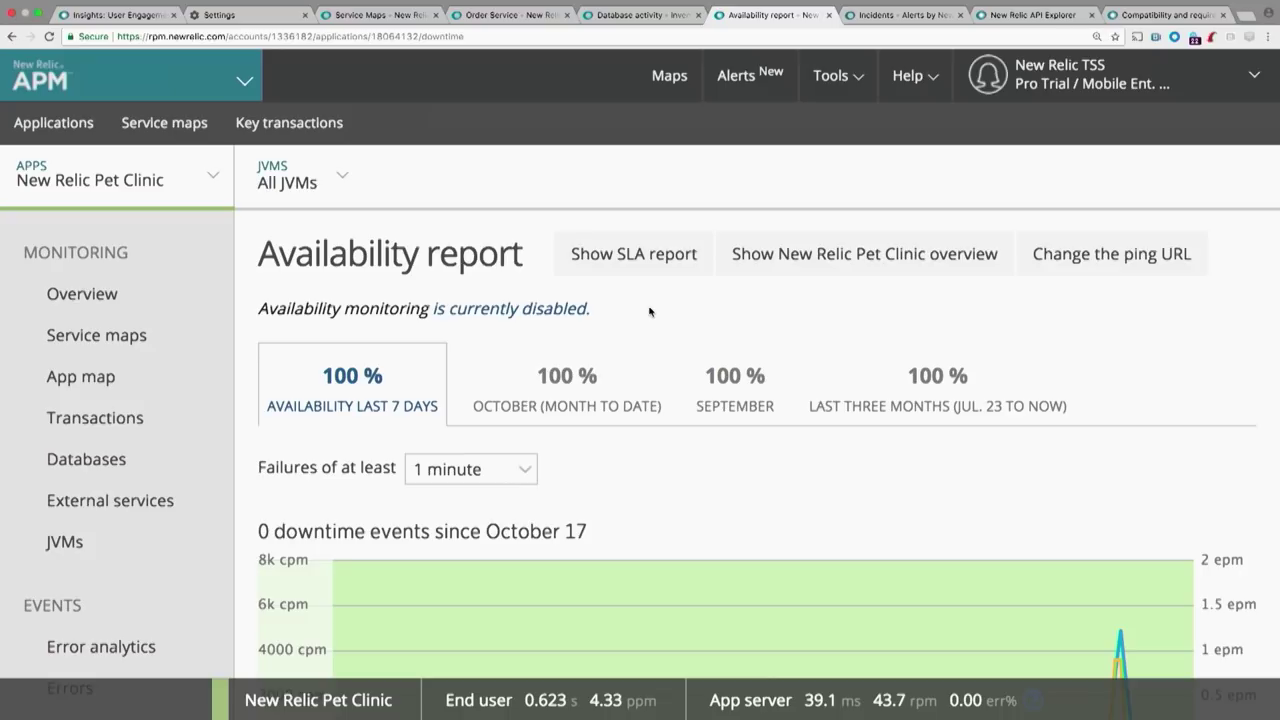
Step: Open Synthetics from the APM product menu in a new tab and switch to it
click(244, 88)
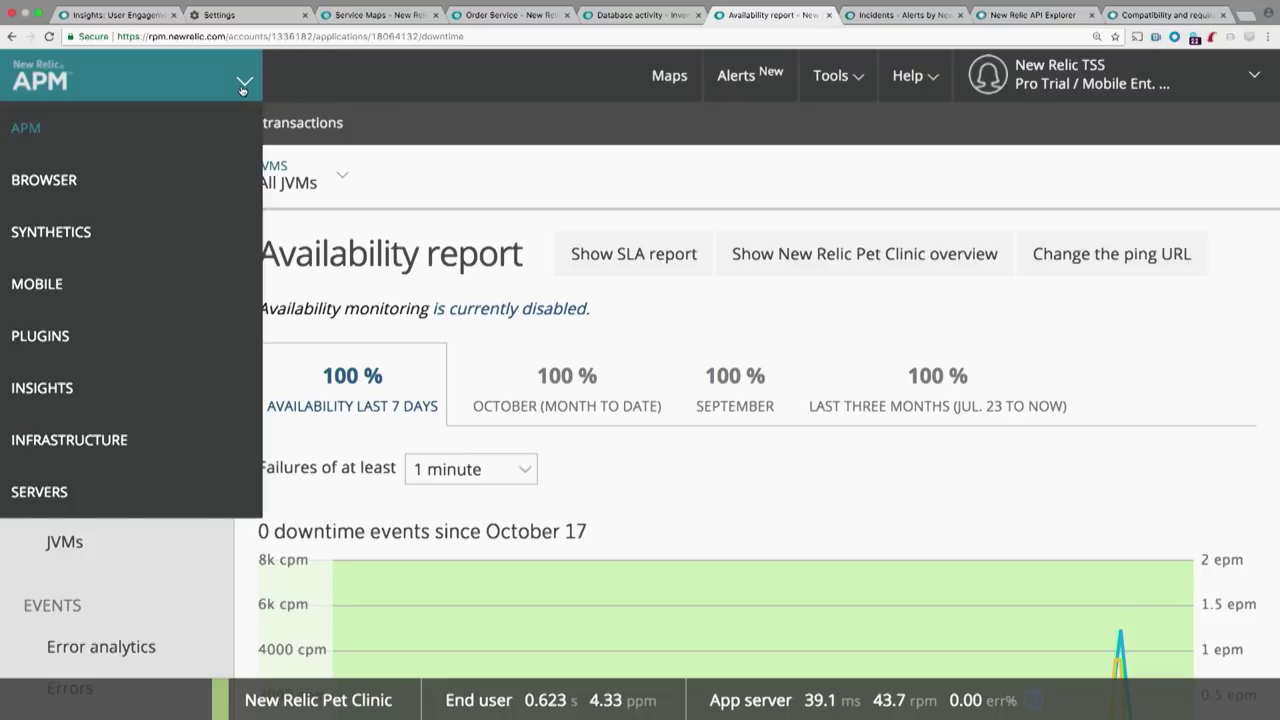
super+click(179, 248)
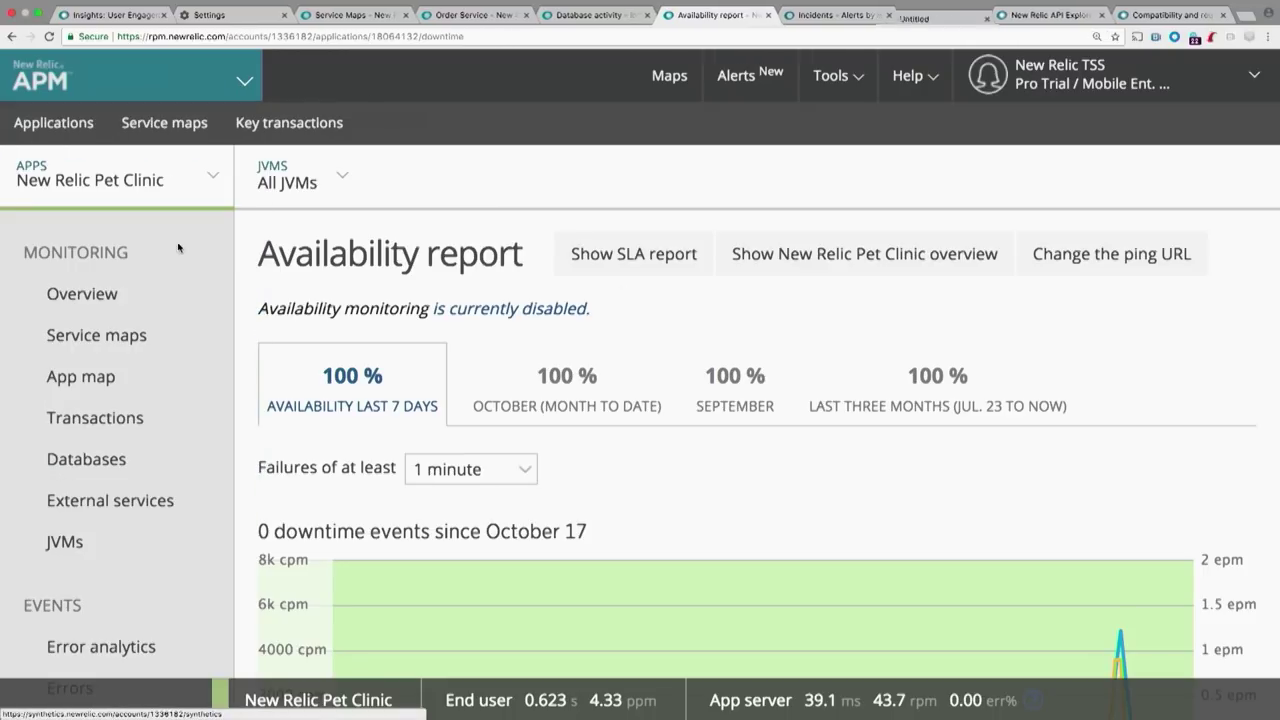
click(916, 14)
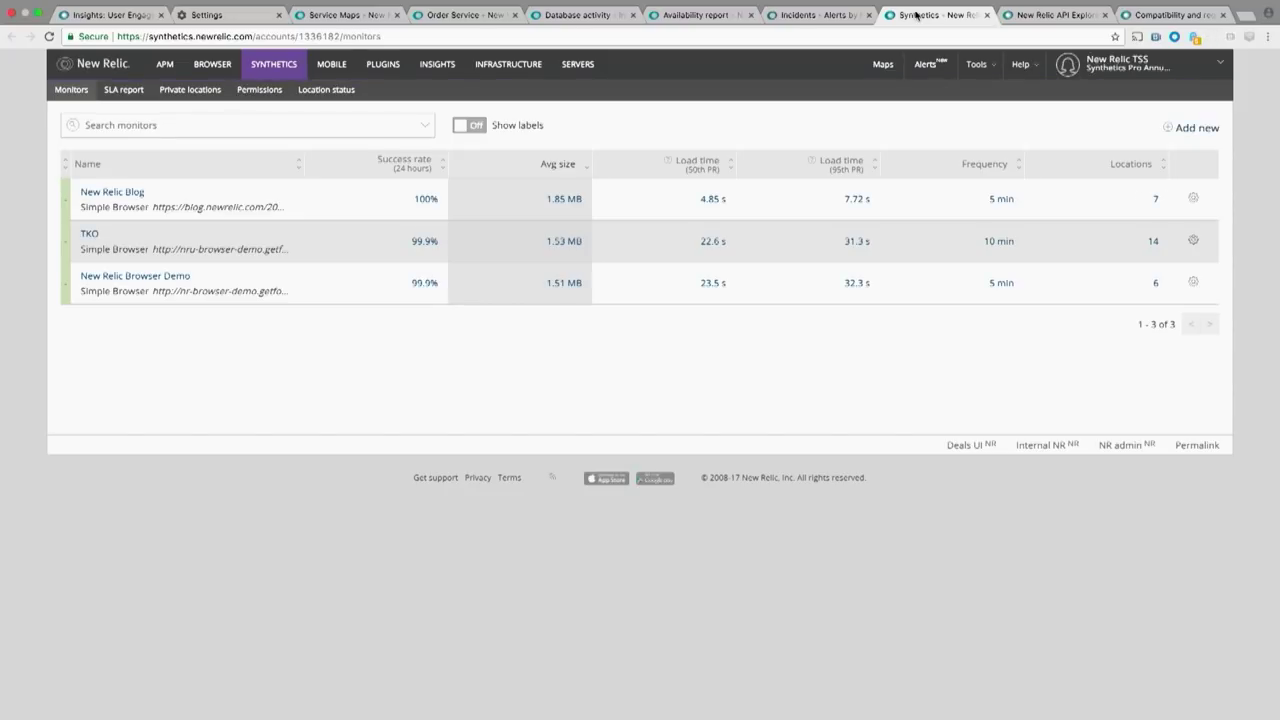
Step: Zoom the Synthetics page to 125% and start adding a new monitor
key(super+equal)
key(super+equal)
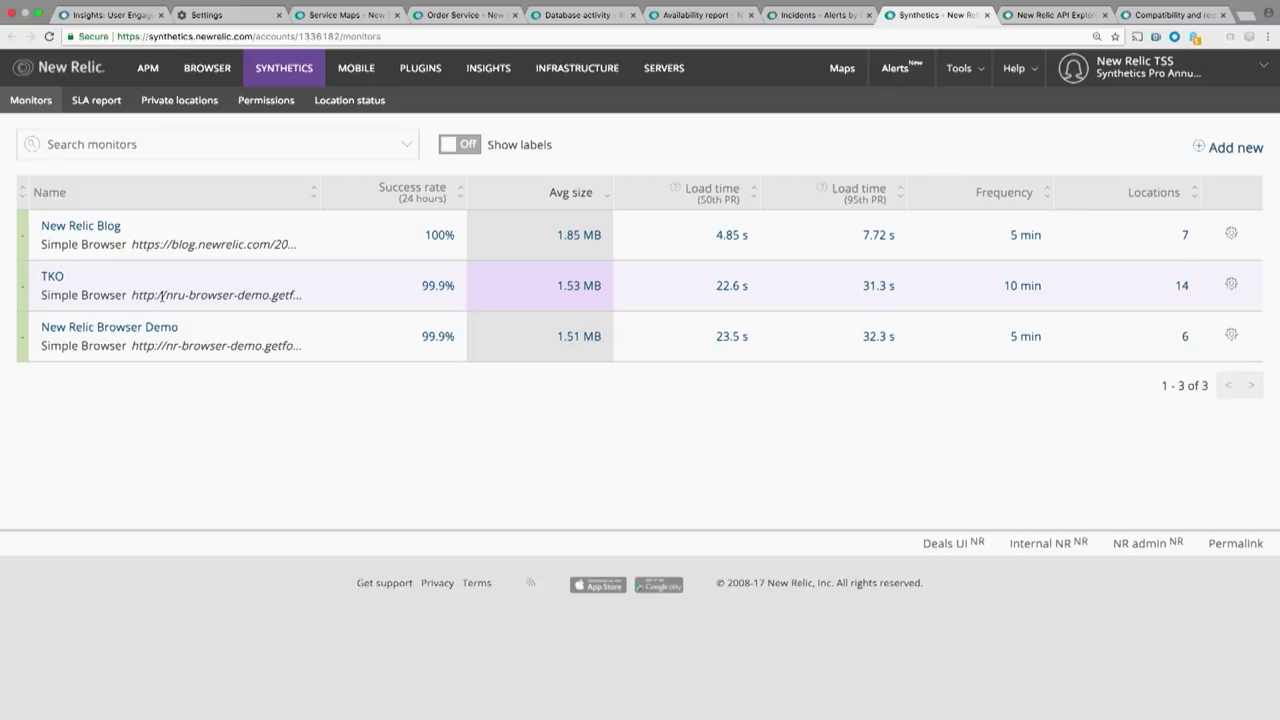
click(1236, 148)
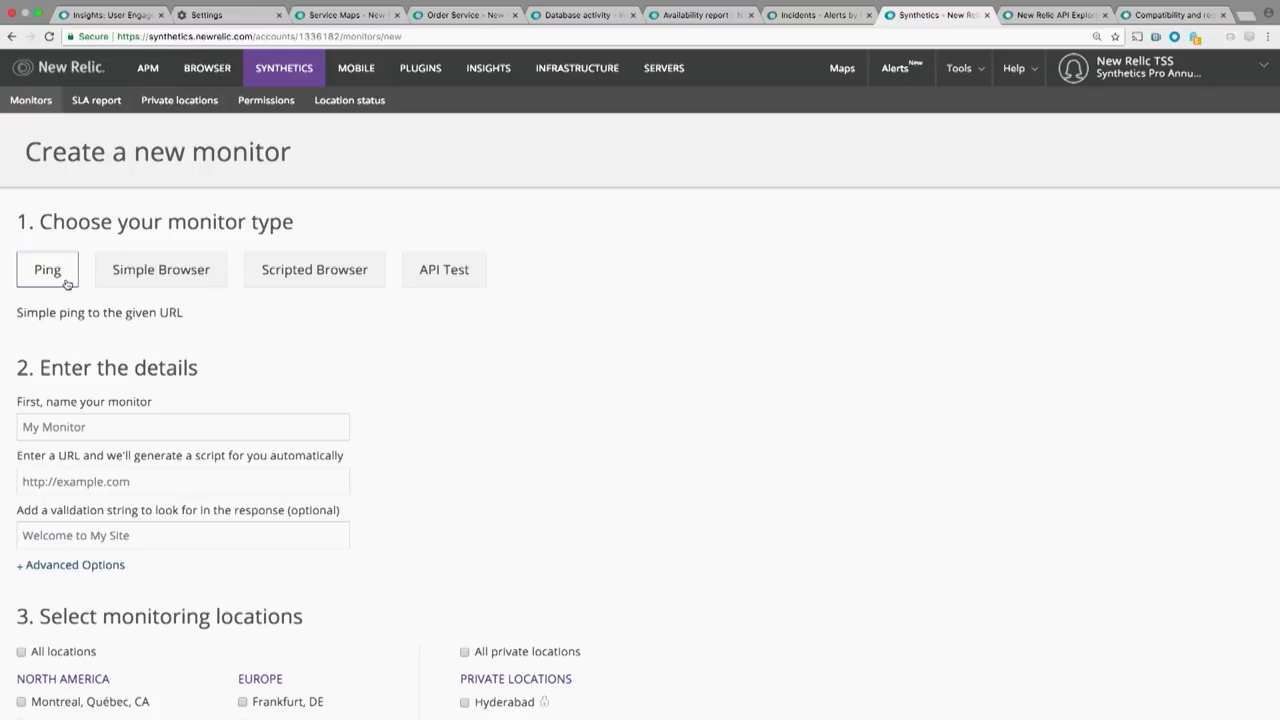
click(71, 420)
text(New Relic)
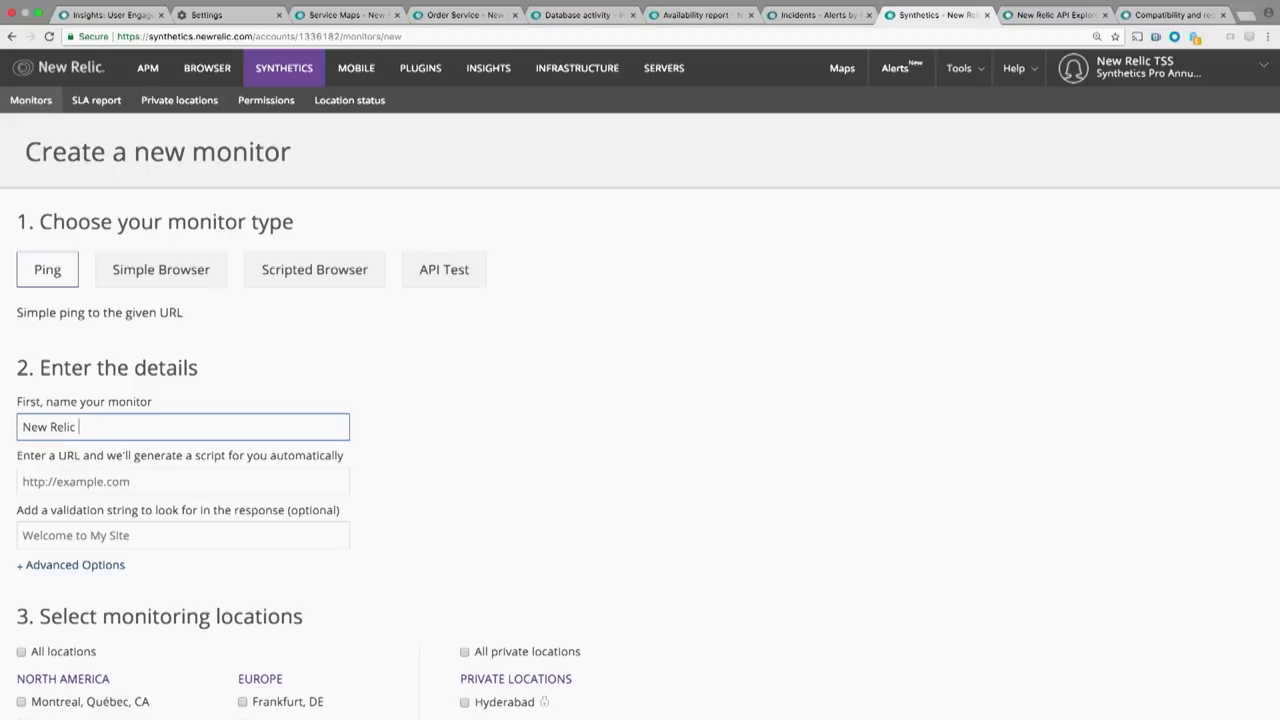
text(Homepage)
click(60, 481)
text(http)
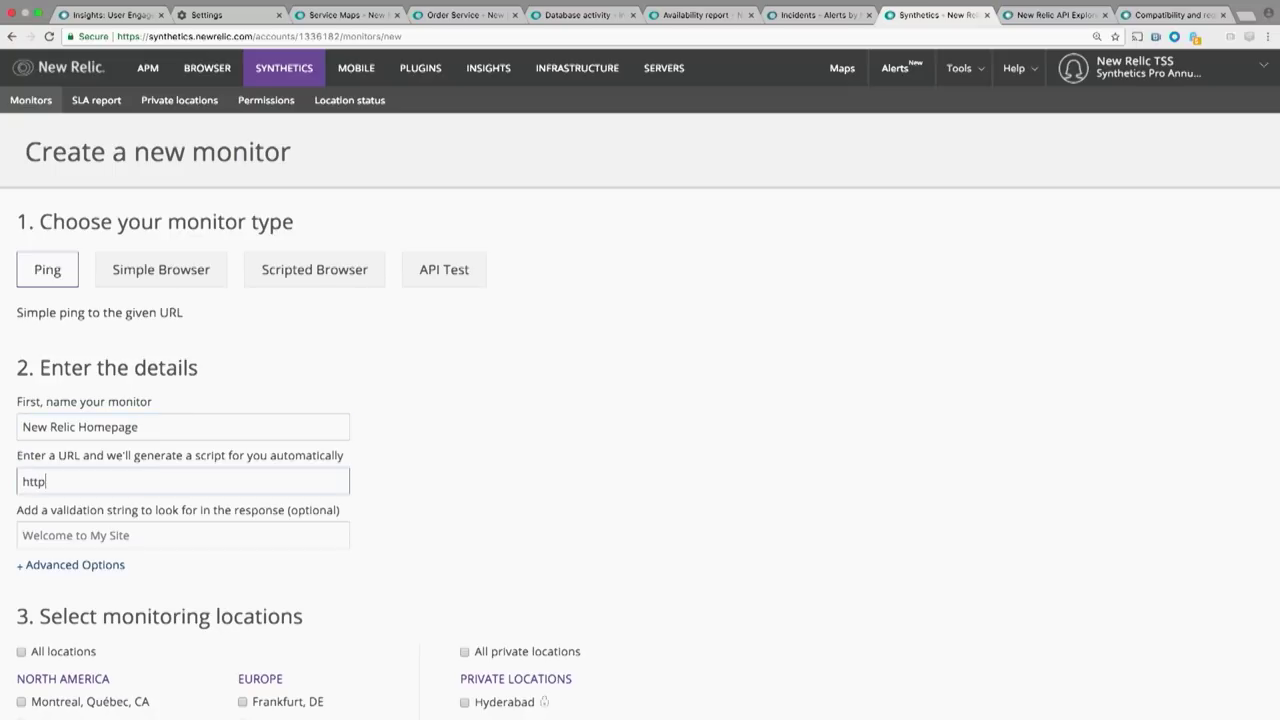
text(://newrelic.com)
scroll(383, 459, down, 2)
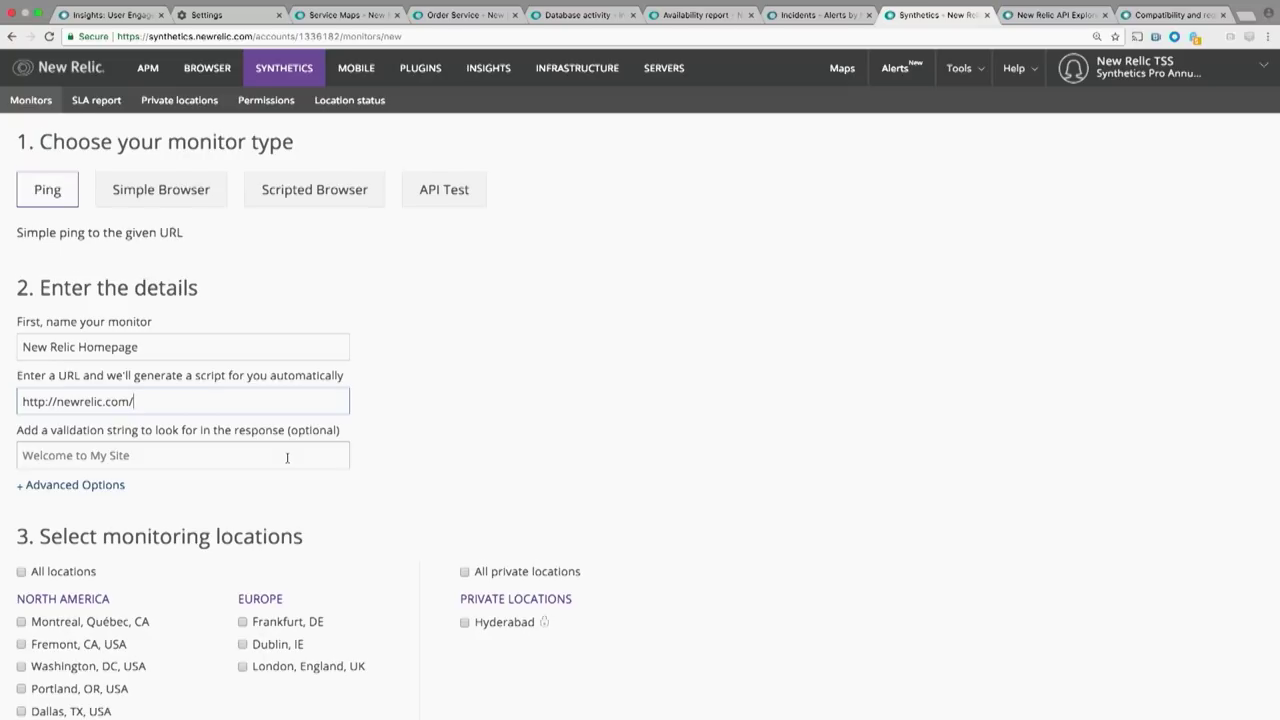
scroll(287, 457, down, 5)
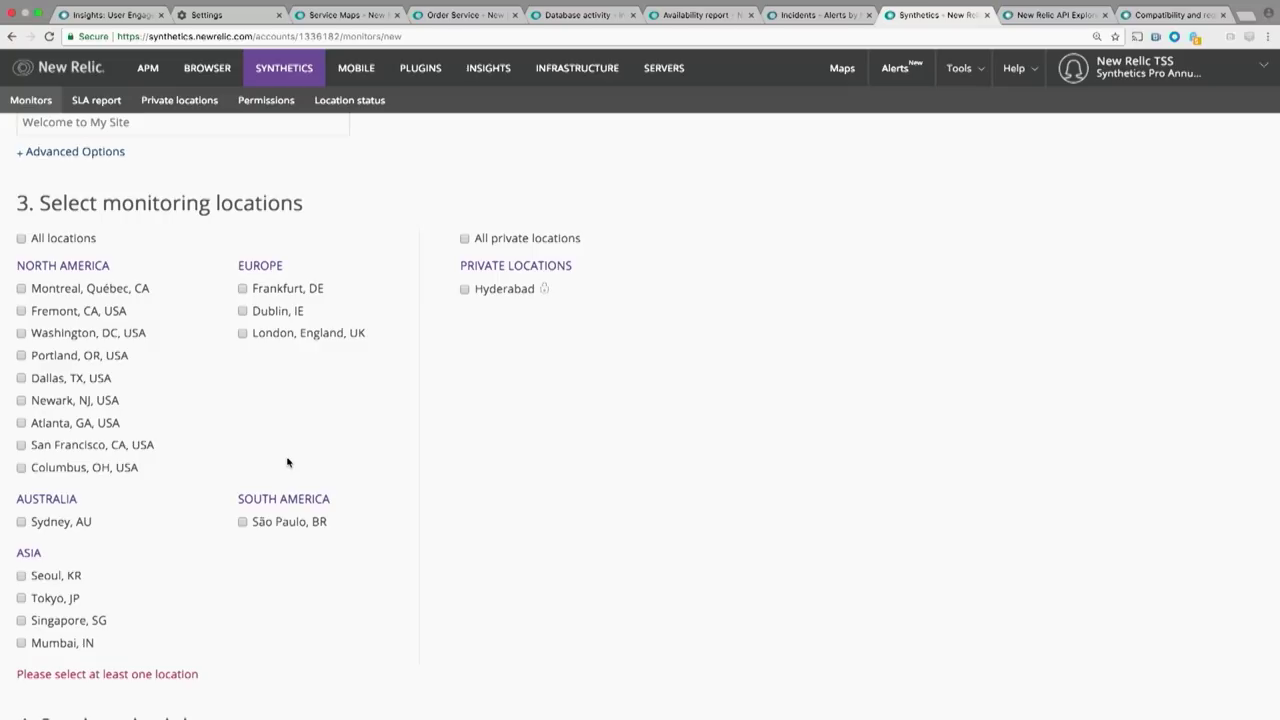
Step: Select Sydney, Singapore, San Francisco and London as the monitor's check locations
key(super+equal)
key(super+equal)
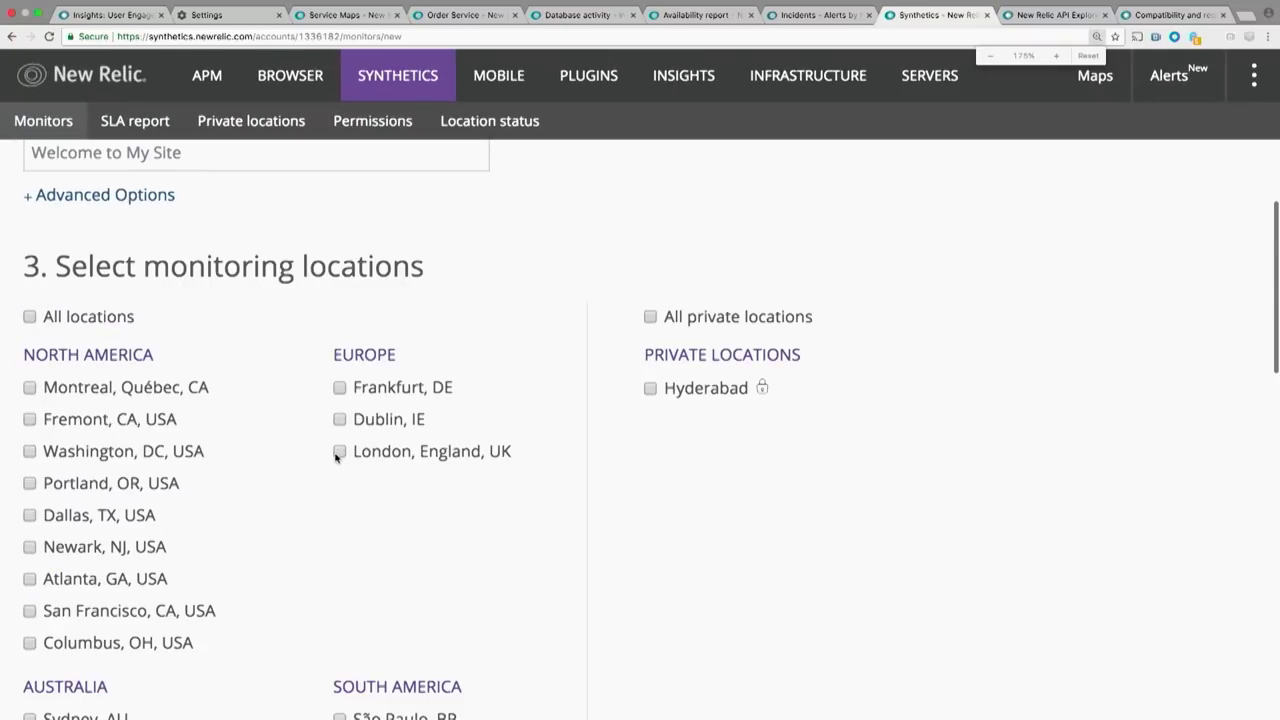
scroll(336, 456, down, 5)
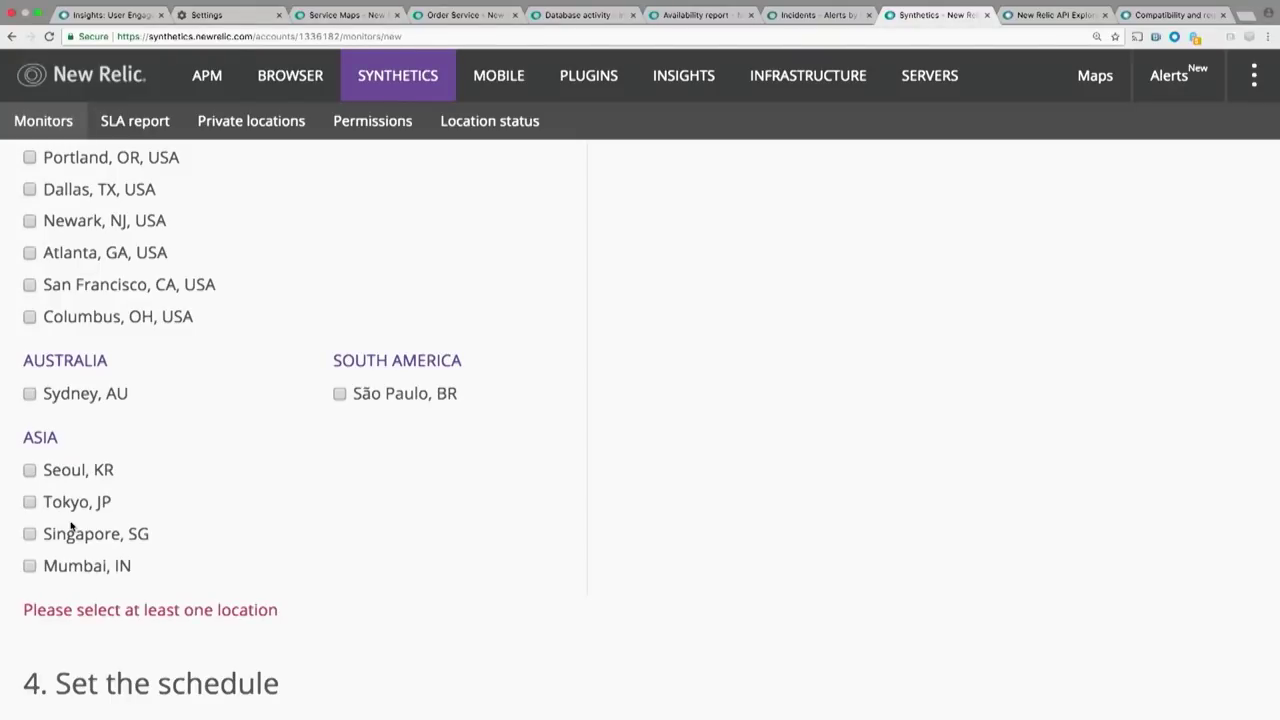
scroll(131, 463, up, 2)
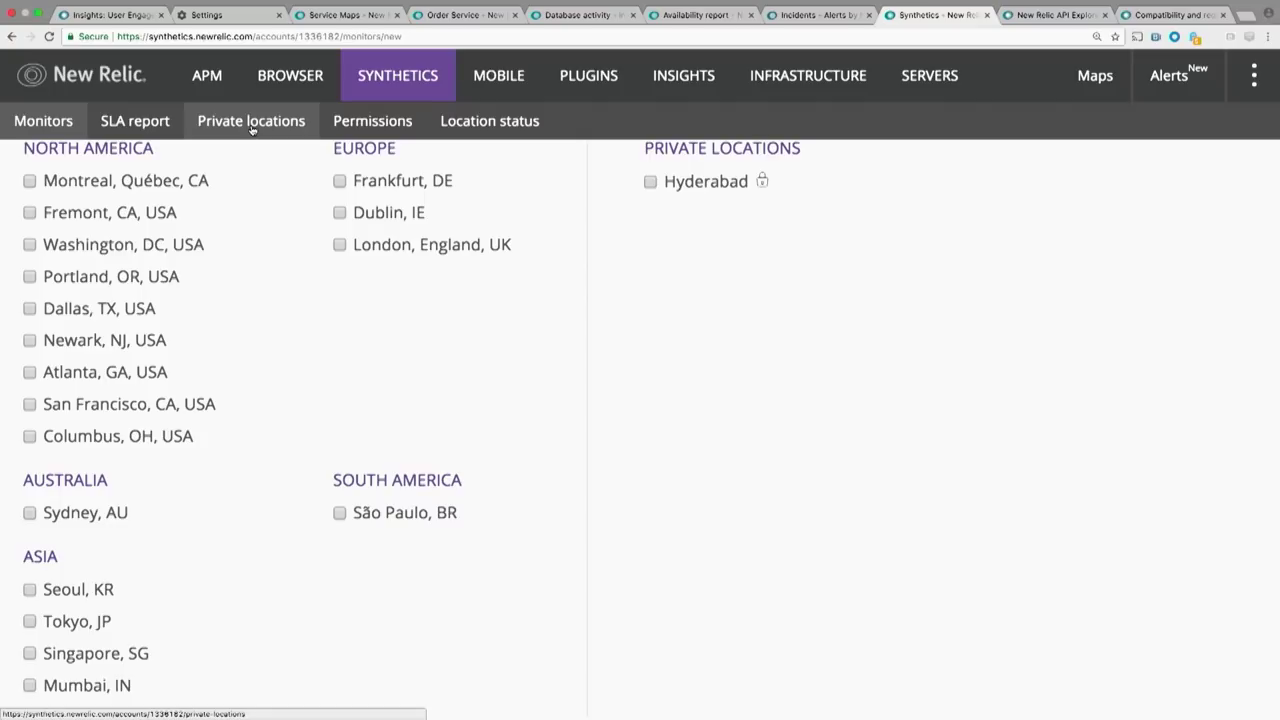
scroll(249, 213, down, 5)
scroll(249, 213, up, 2)
click(107, 254)
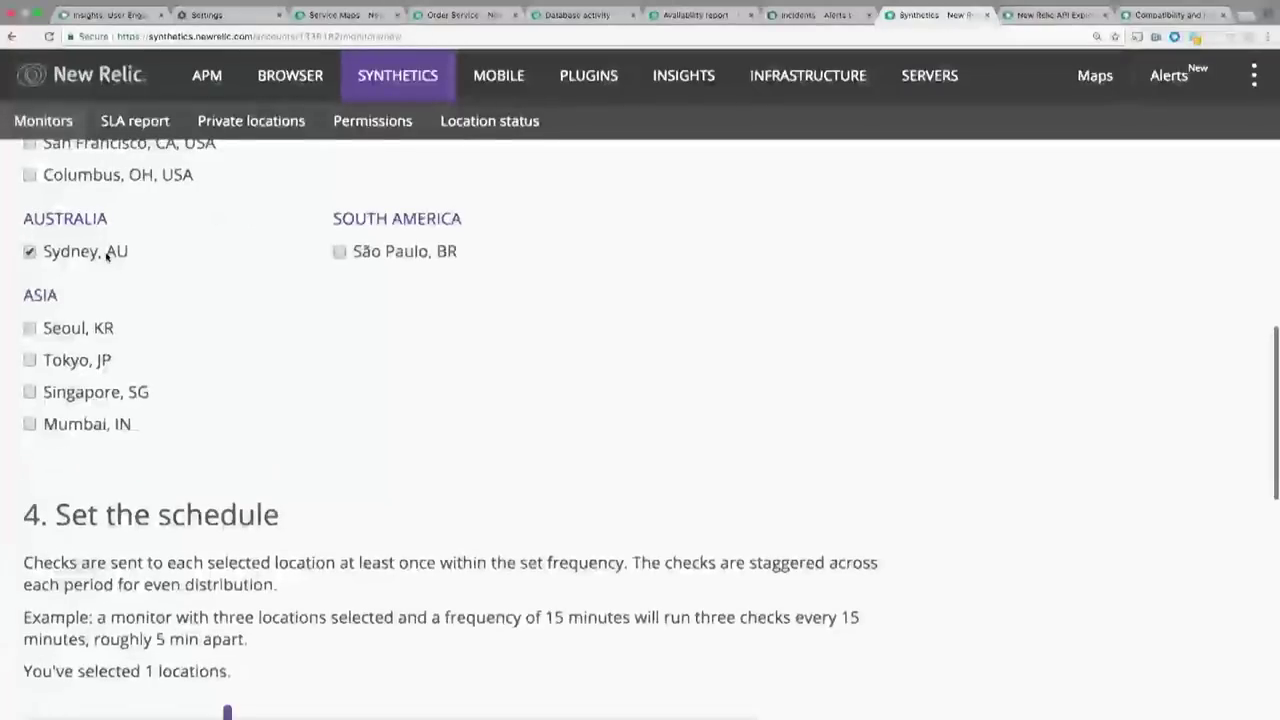
click(88, 396)
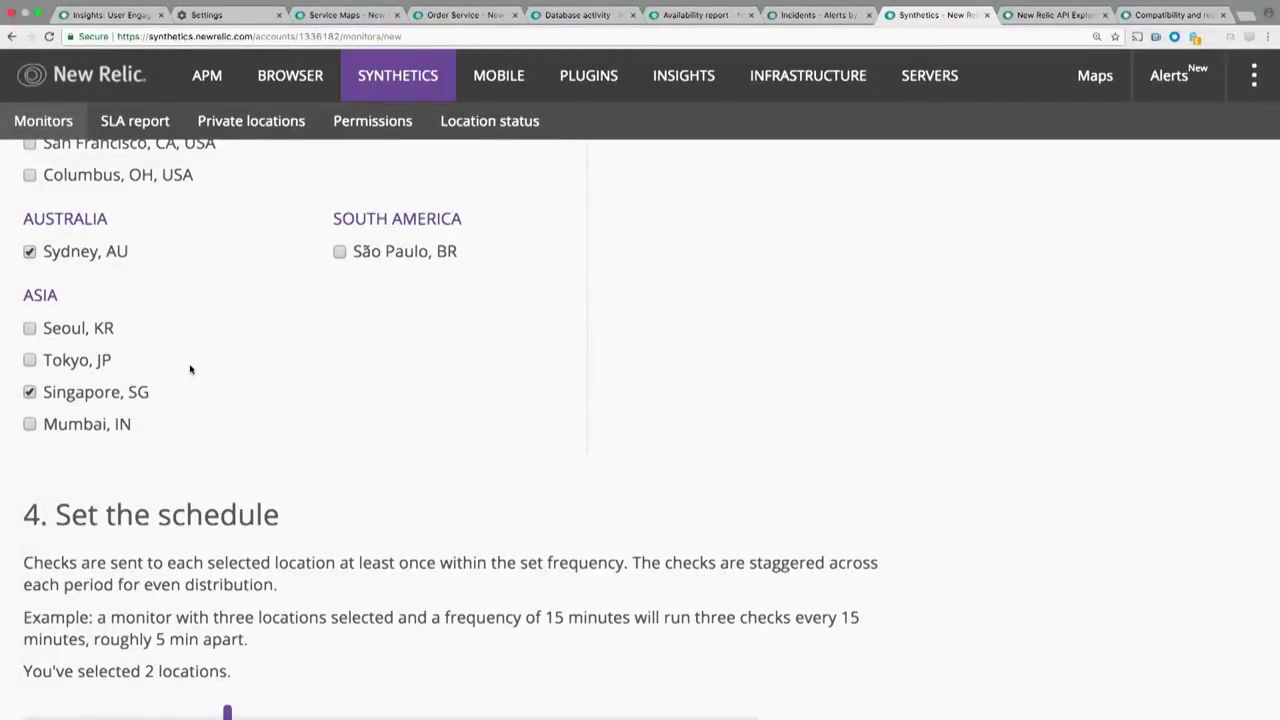
scroll(190, 369, up, 3)
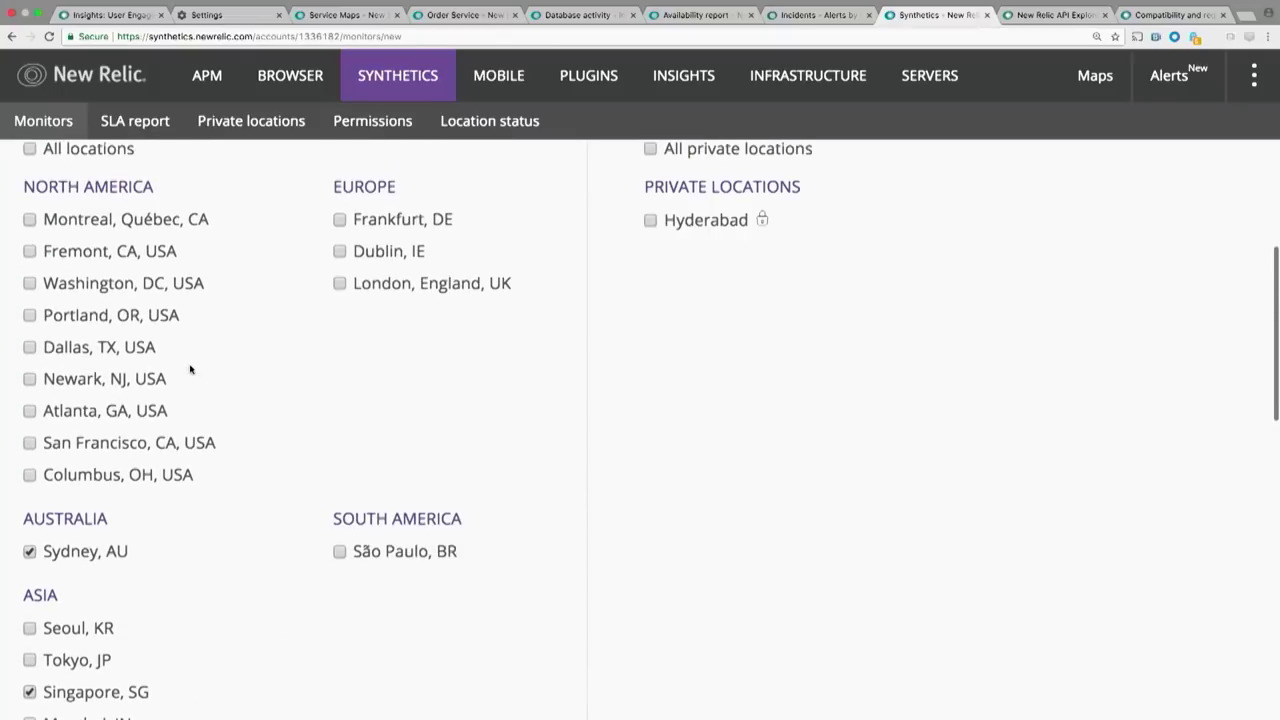
click(104, 443)
click(370, 287)
scroll(316, 403, down, 6)
scroll(316, 403, up, 2)
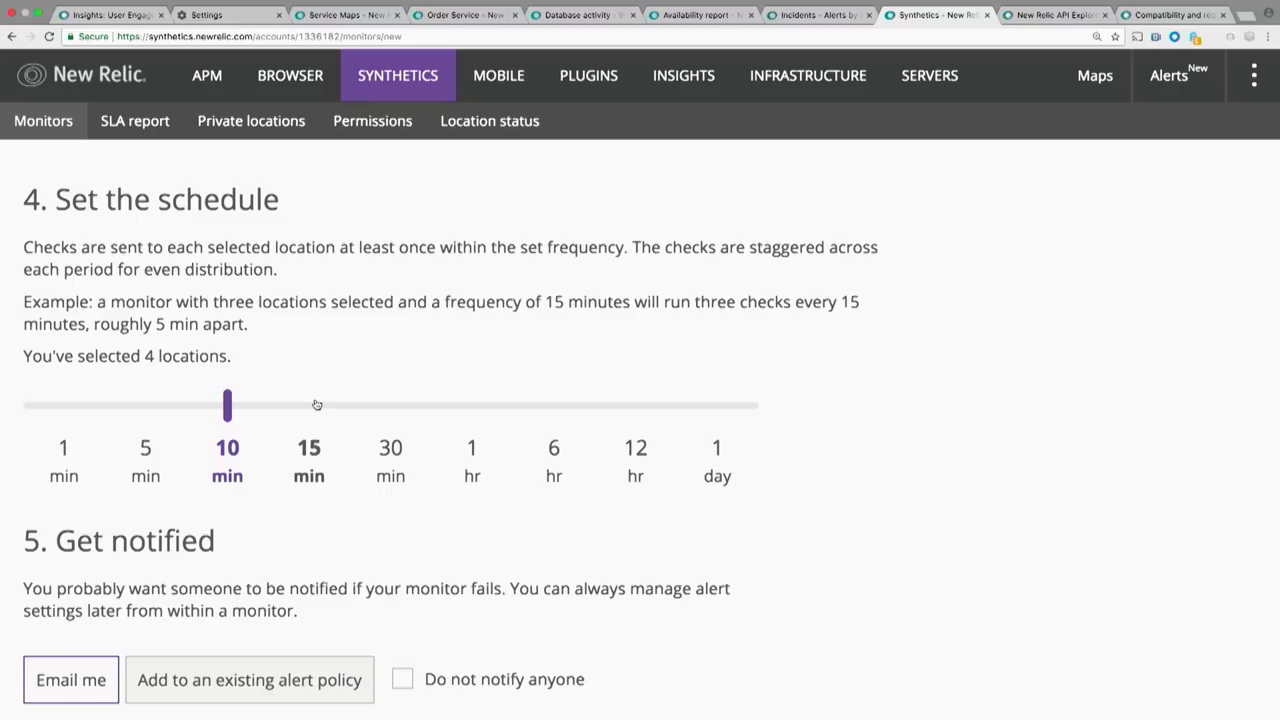
Step: Set a 1 min check frequency, notify no one on failure, and return to Monitors
click(64, 408)
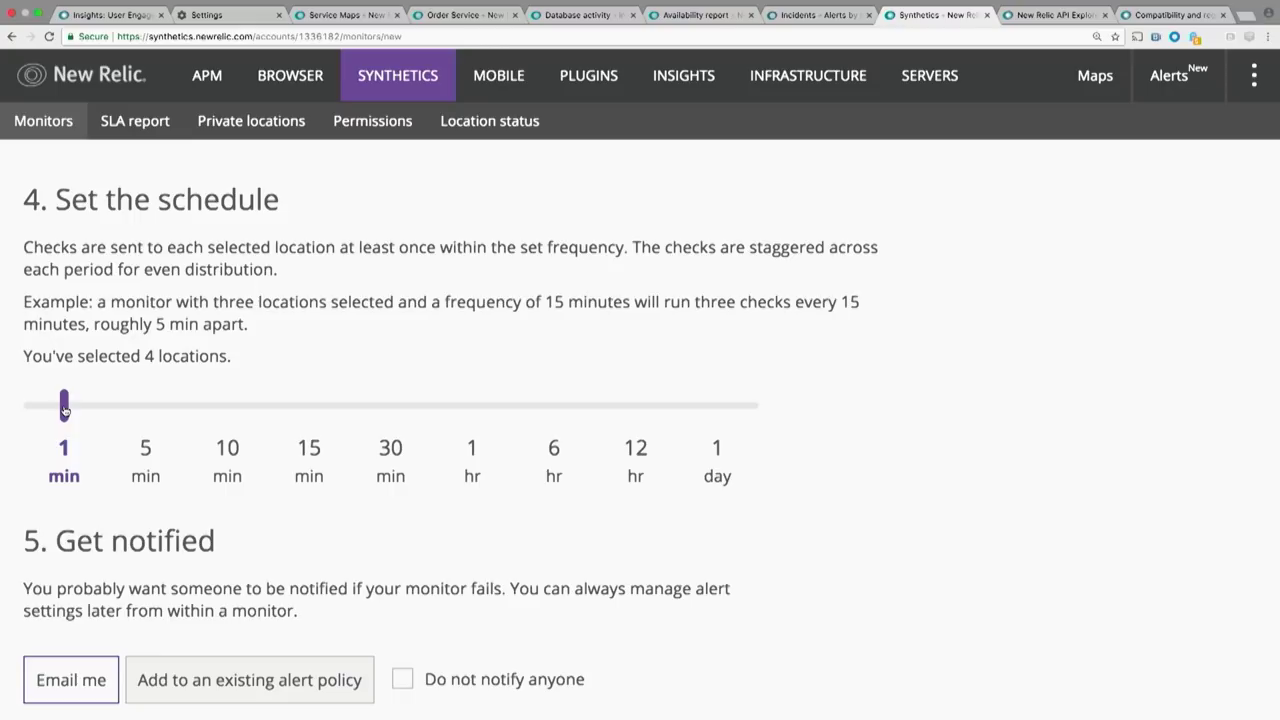
scroll(117, 395, down, 3)
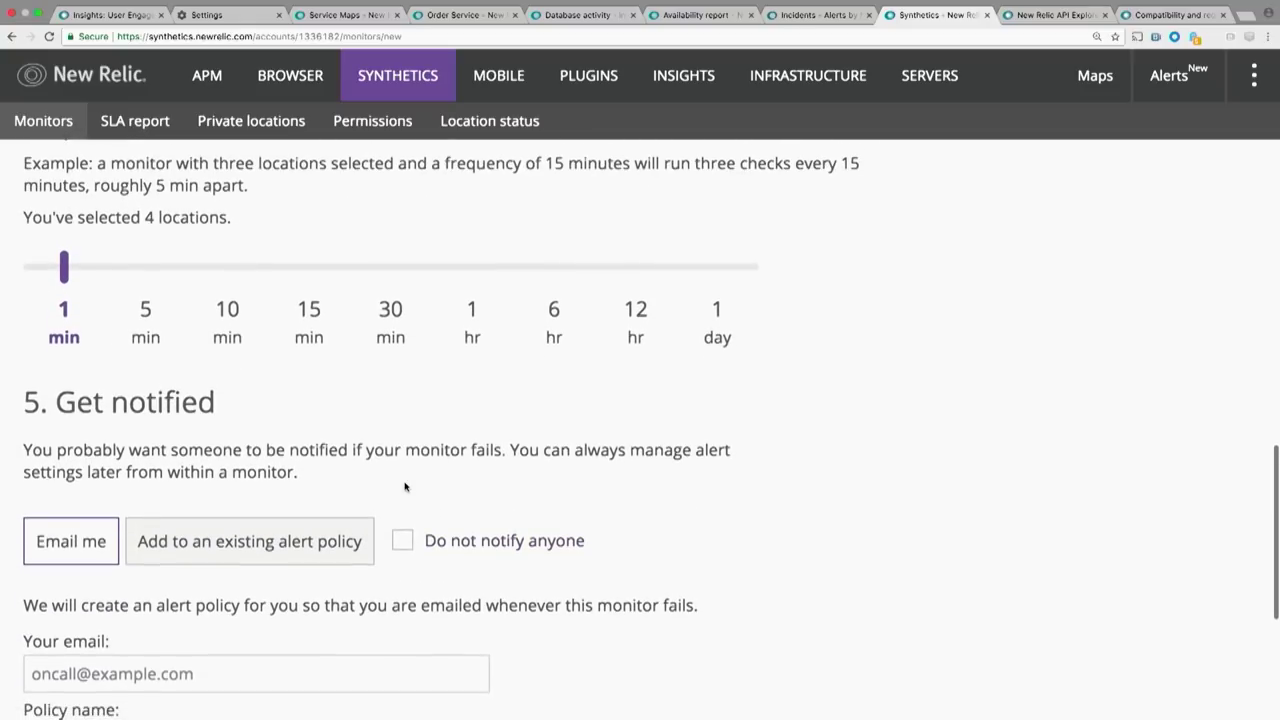
scroll(406, 488, down, 2)
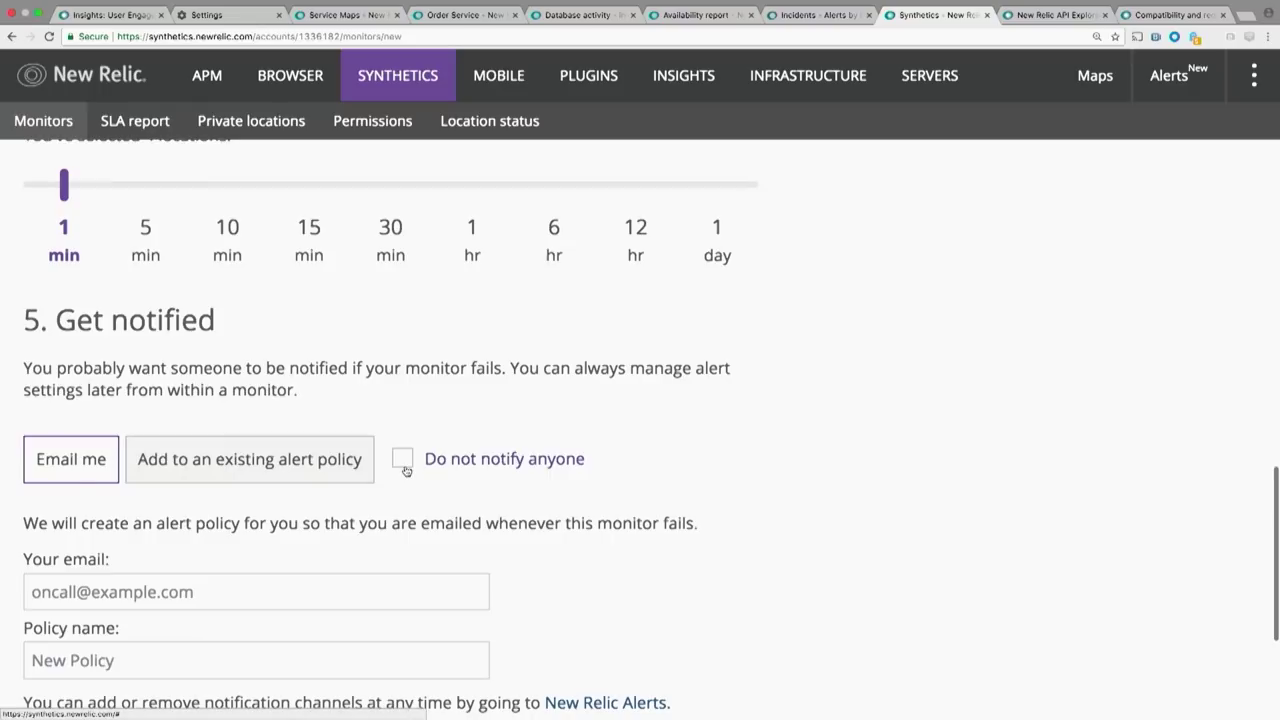
click(402, 458)
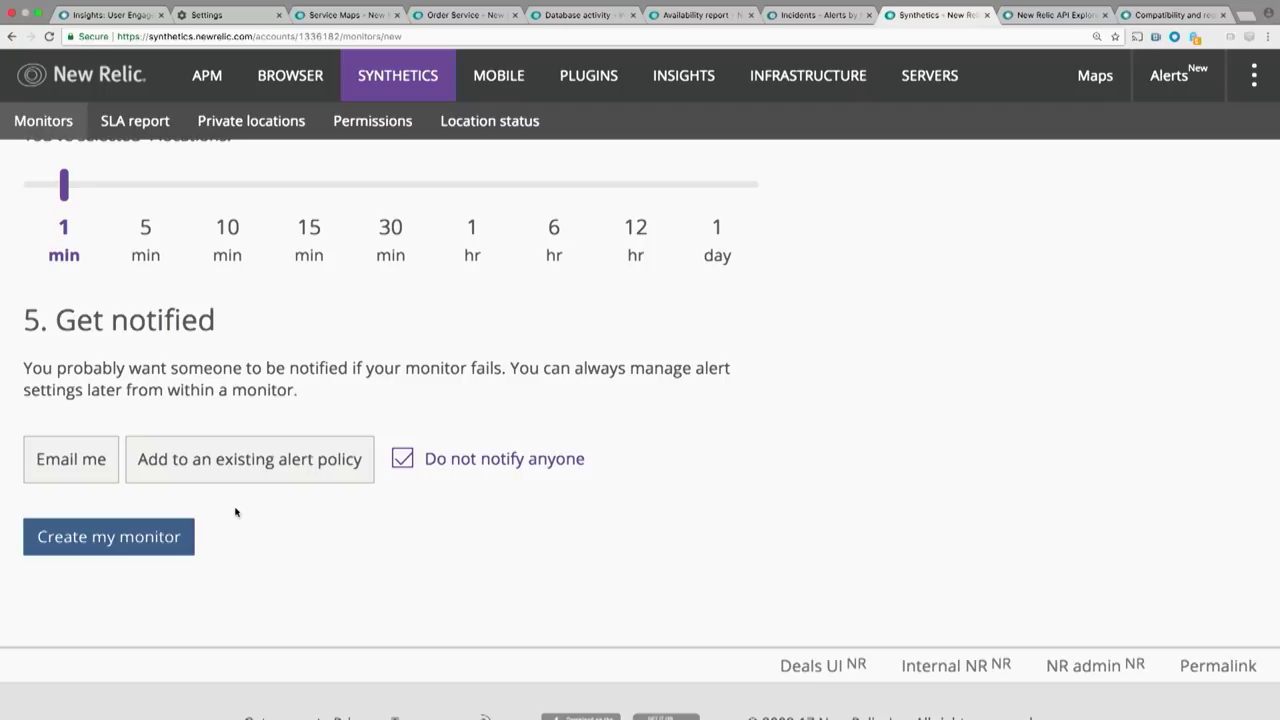
scroll(235, 512, up, 15)
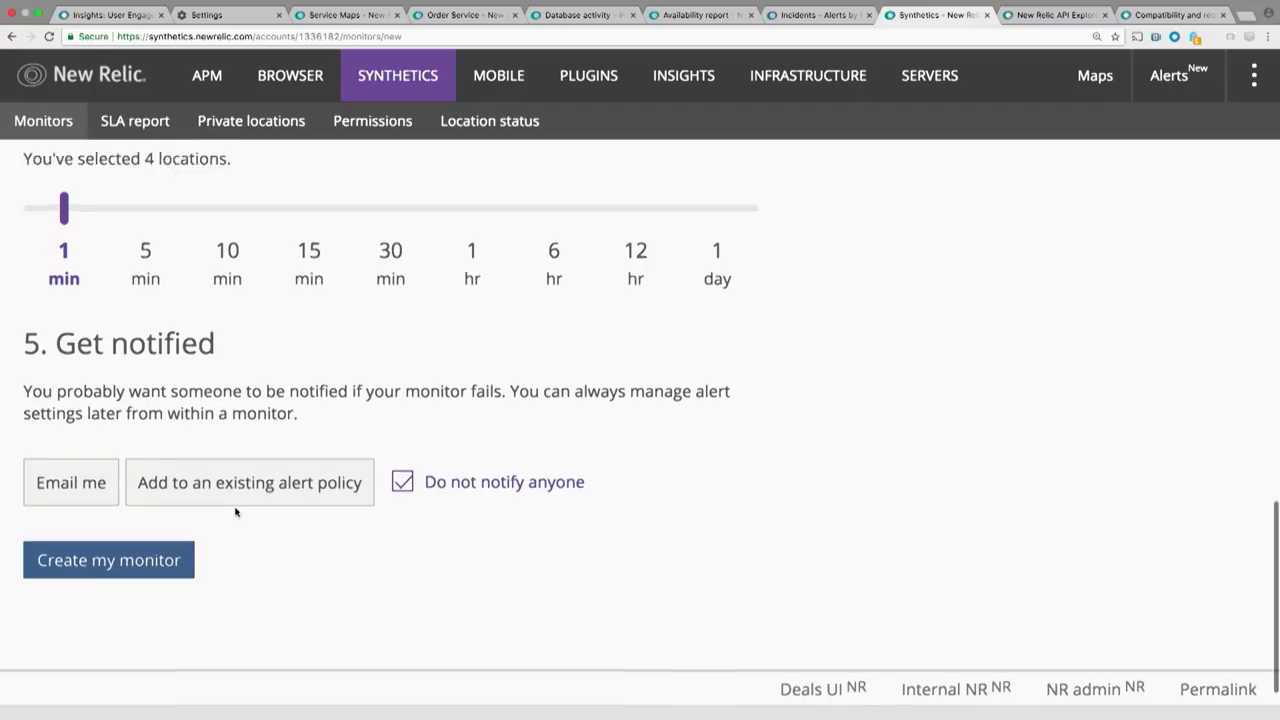
scroll(235, 512, up, 4)
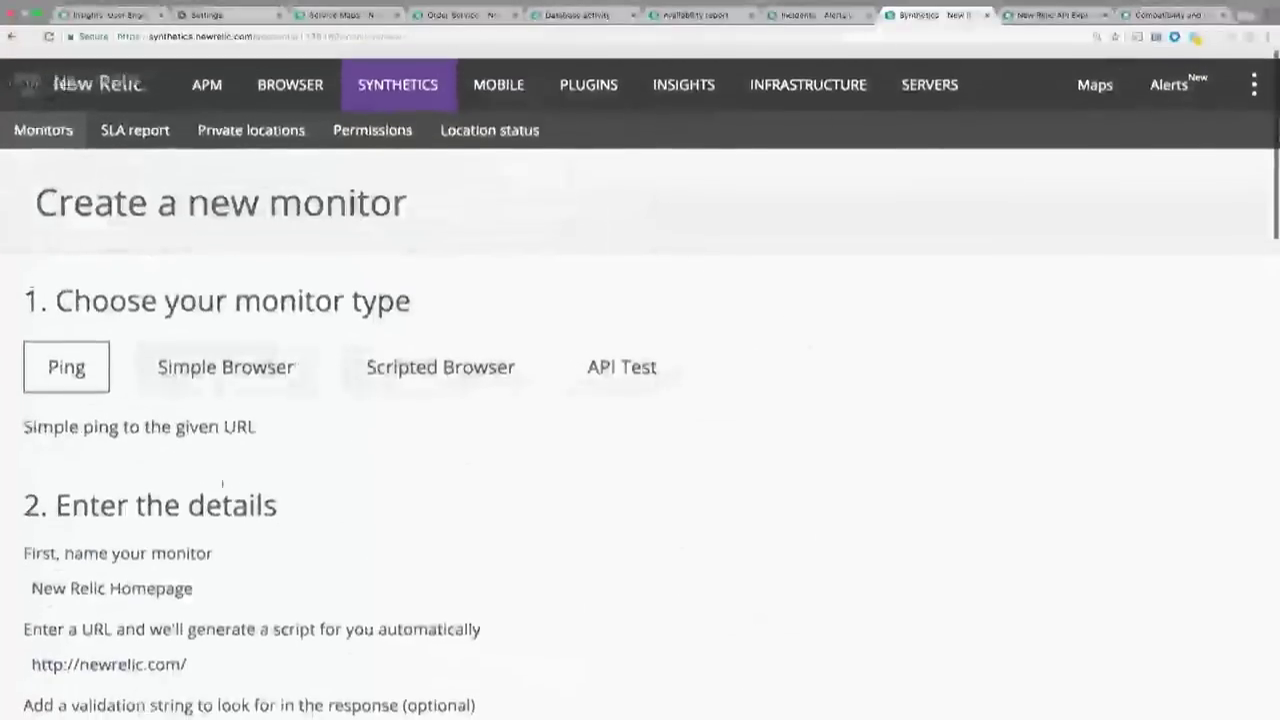
click(49, 132)
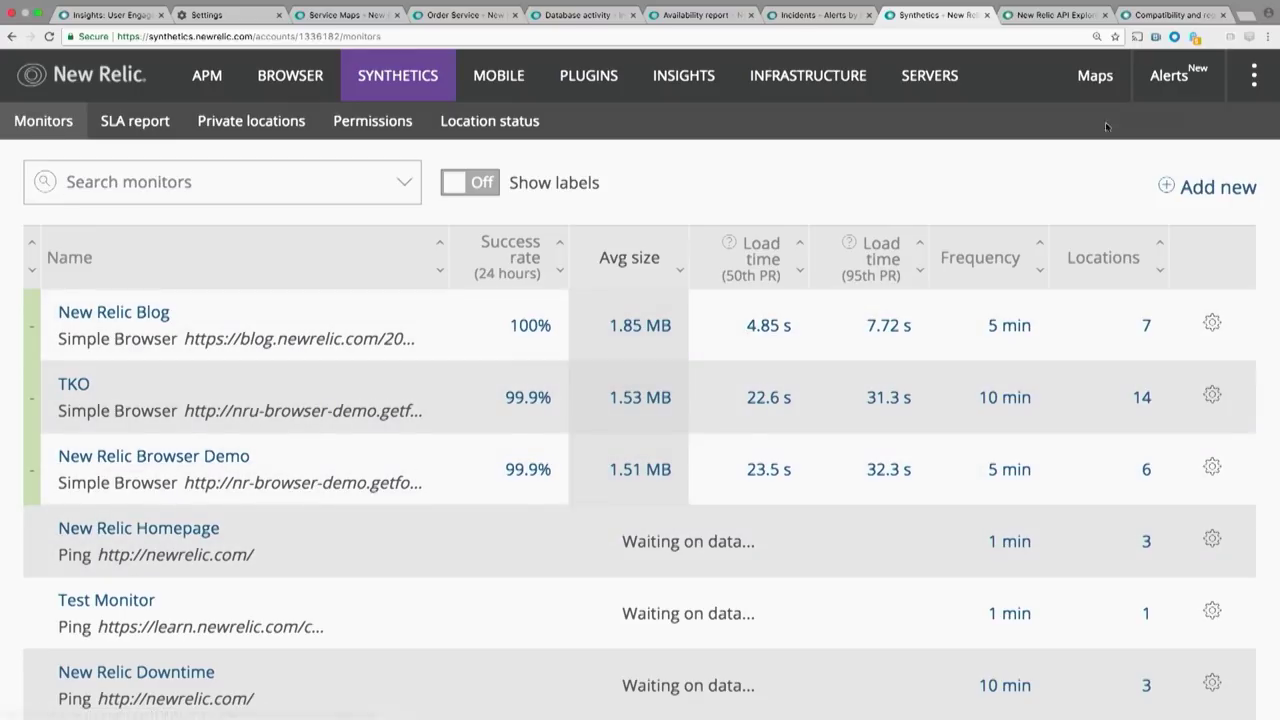
Step: Go to the Alerts open incidents page and zoom it in
click(1170, 92)
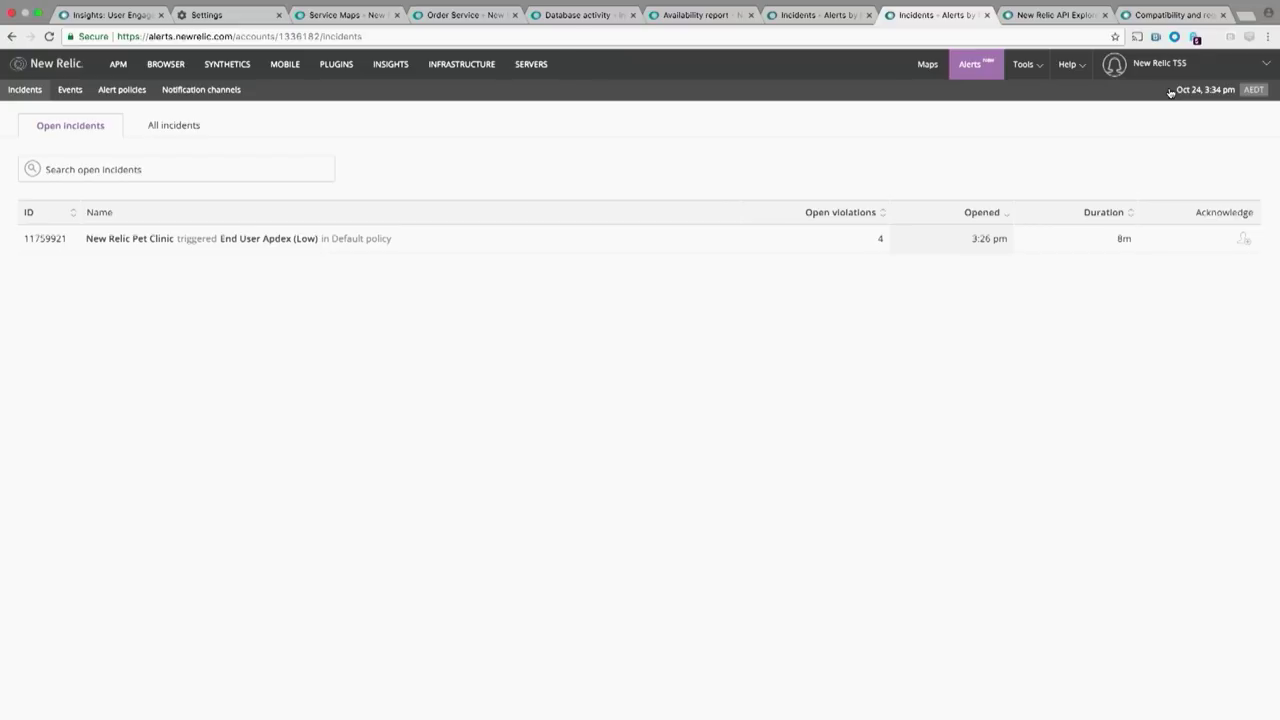
key(super+equal)
key(super+equal)
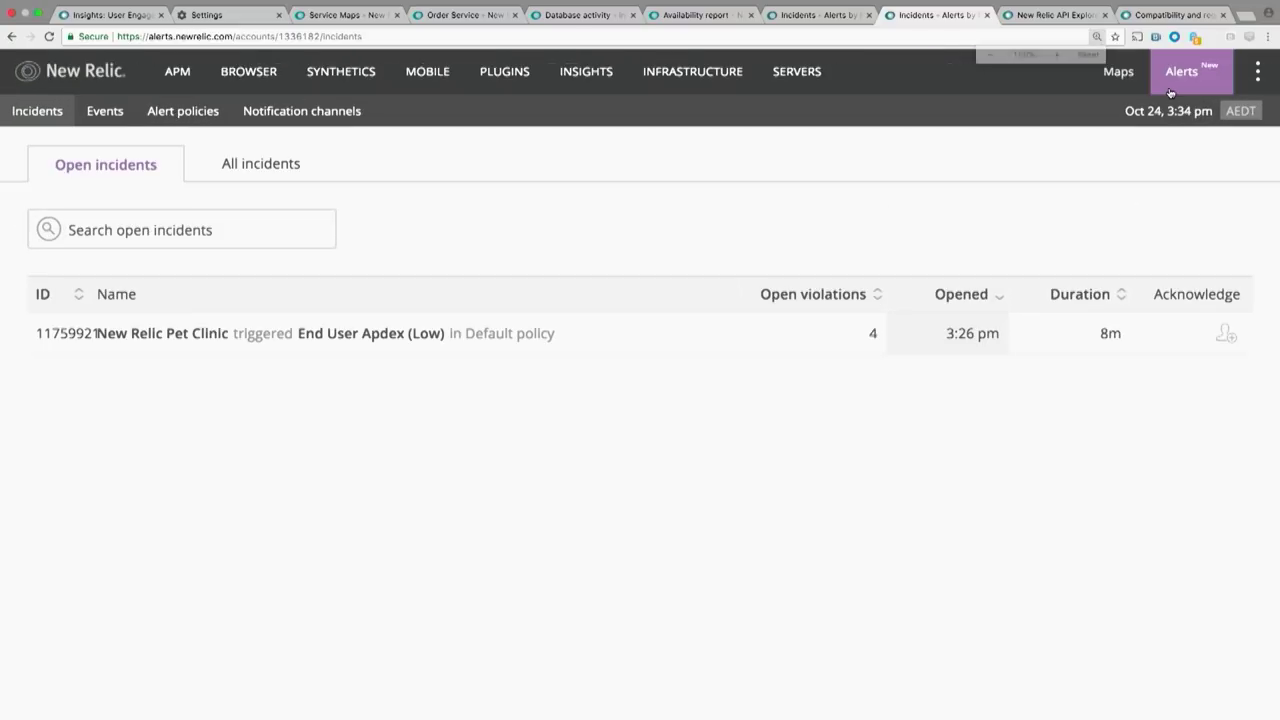
Step: Rename the alert policy to 'FutureStack 101 Policy', then begin creating a condition
click(197, 110)
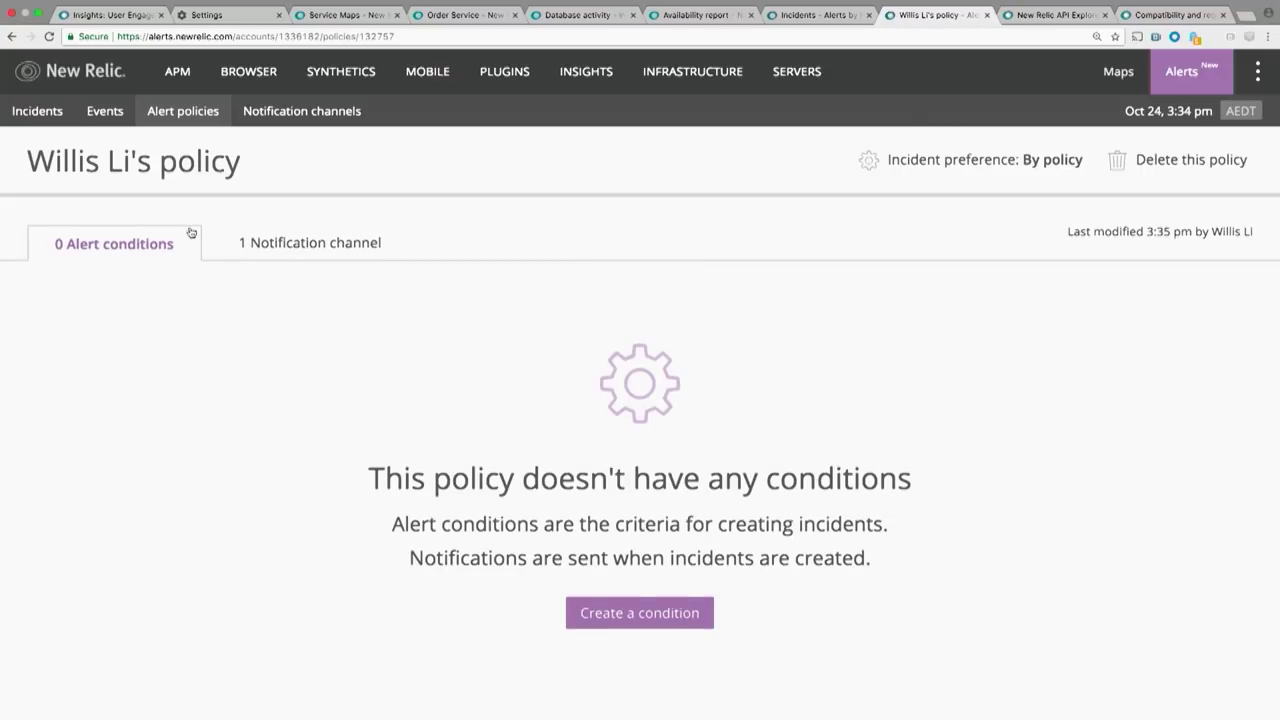
click(170, 162)
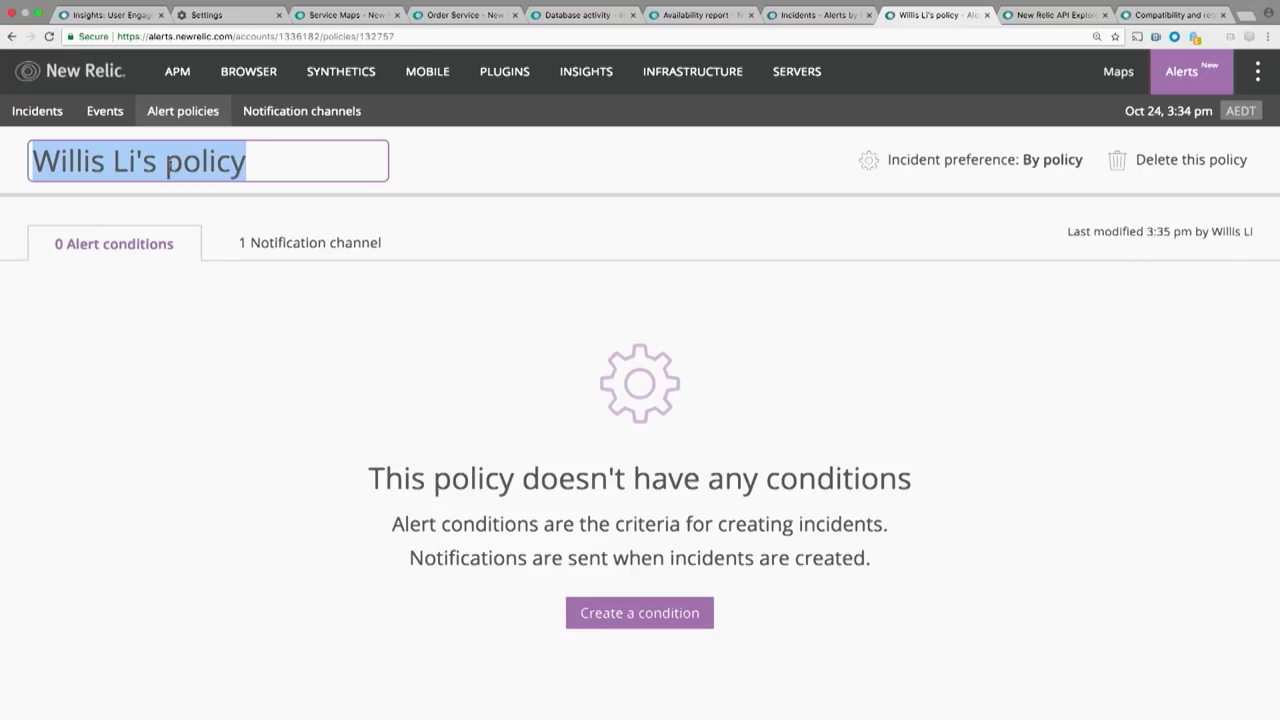
text(Futr)
key(BackSpace)
text(ureStack 10)
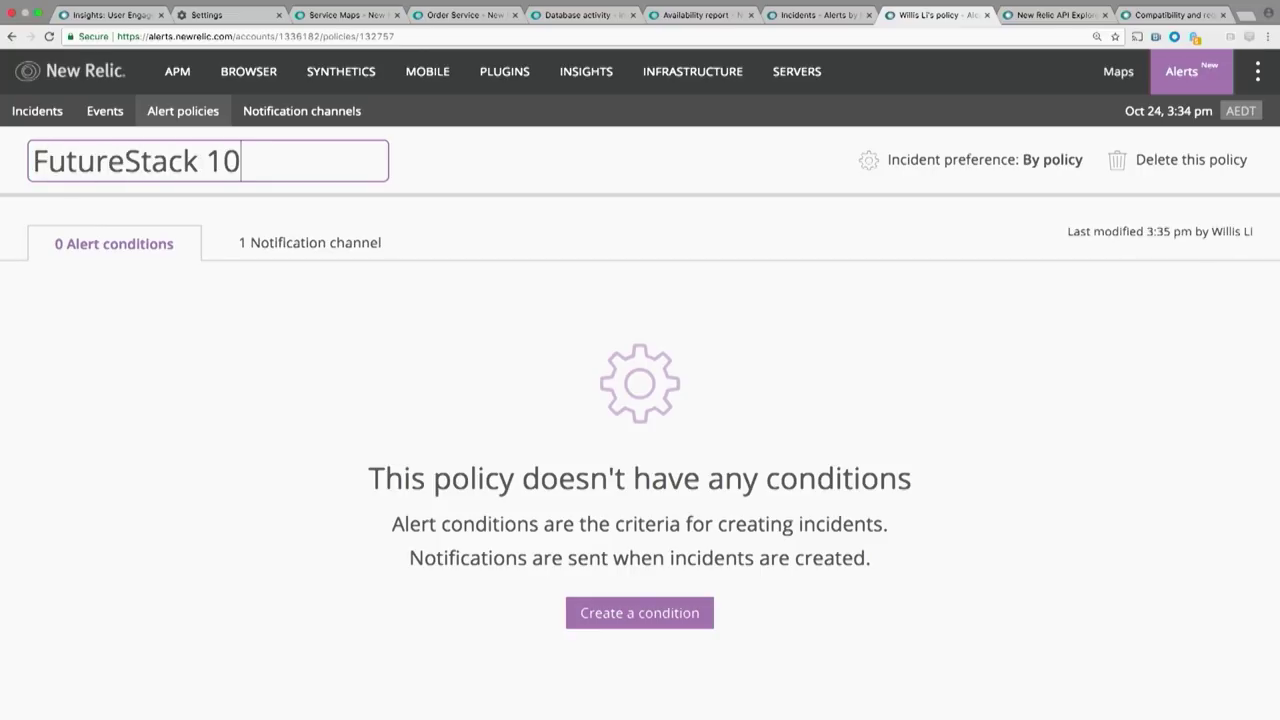
text(1 Policy)
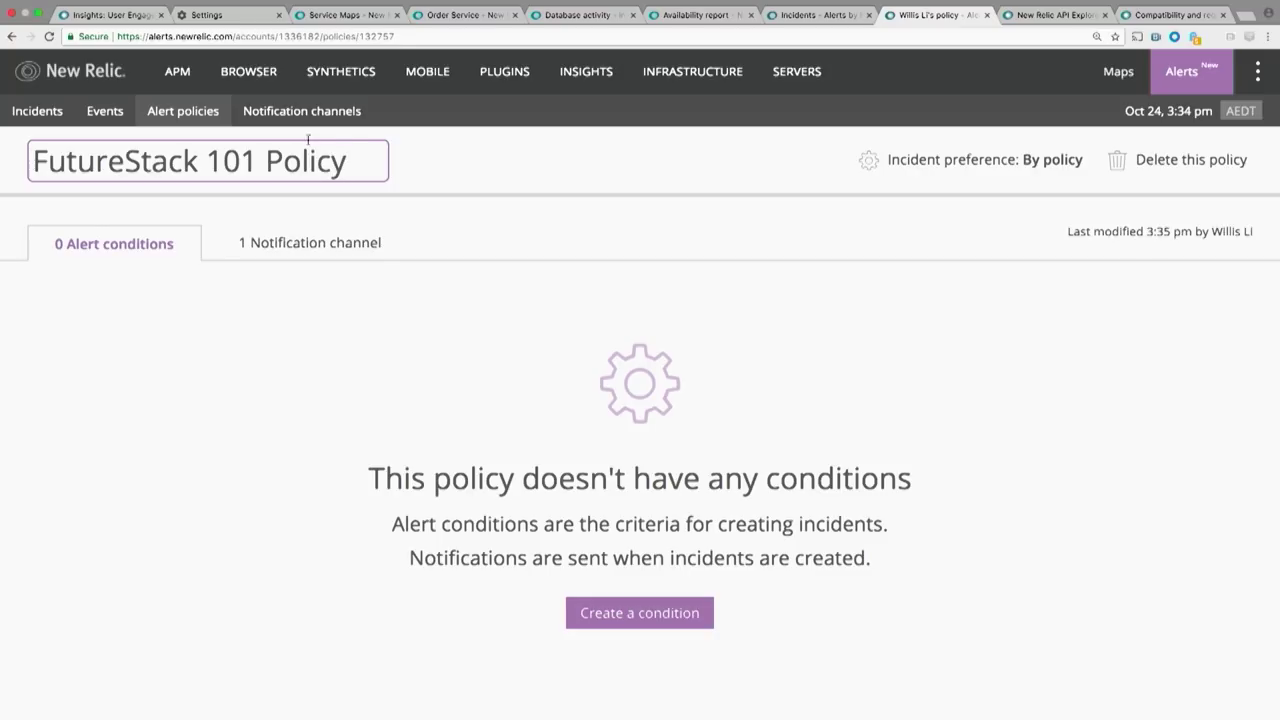
click(406, 155)
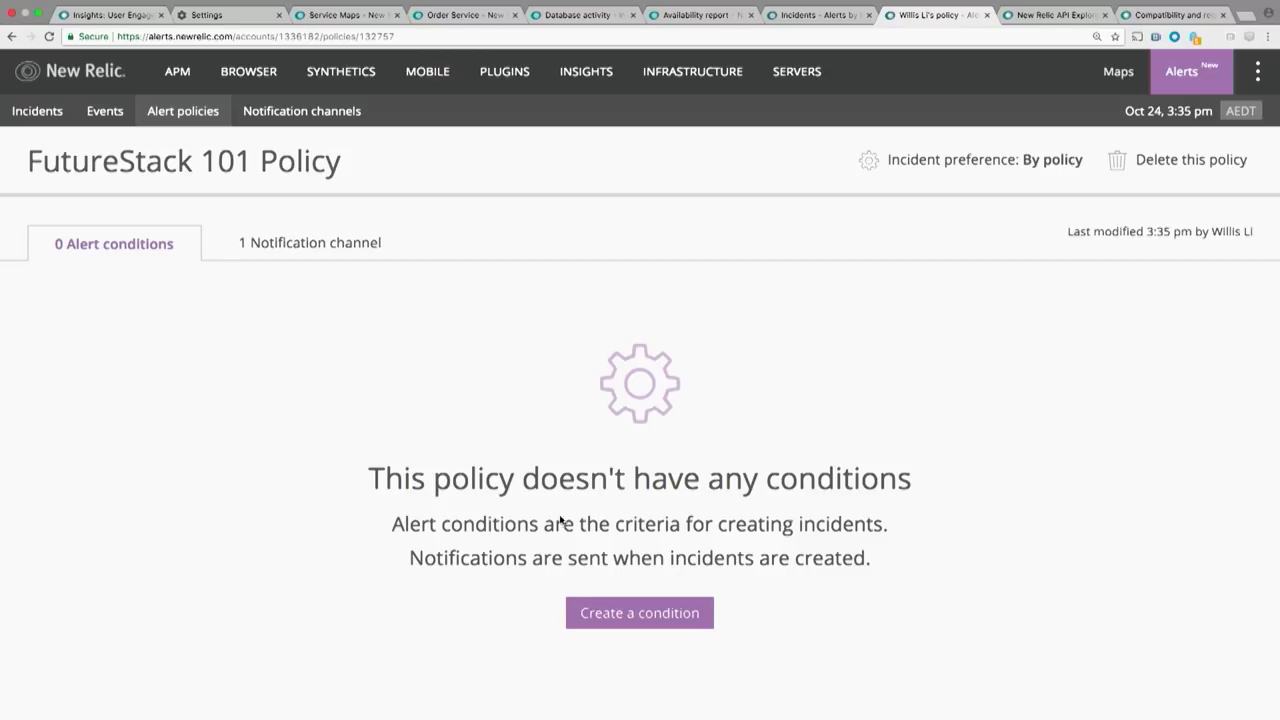
click(600, 620)
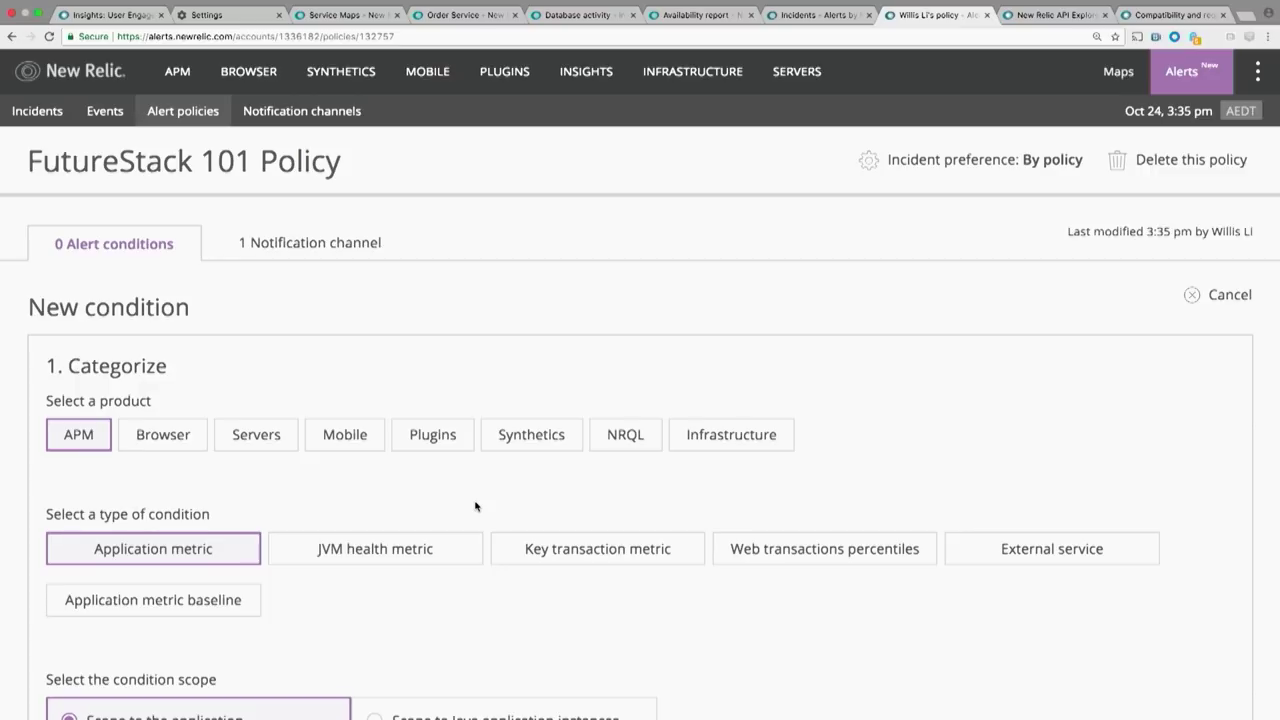
Step: Choose Synthetics as the product and the New Relic Homepage monitor as the entity
click(530, 453)
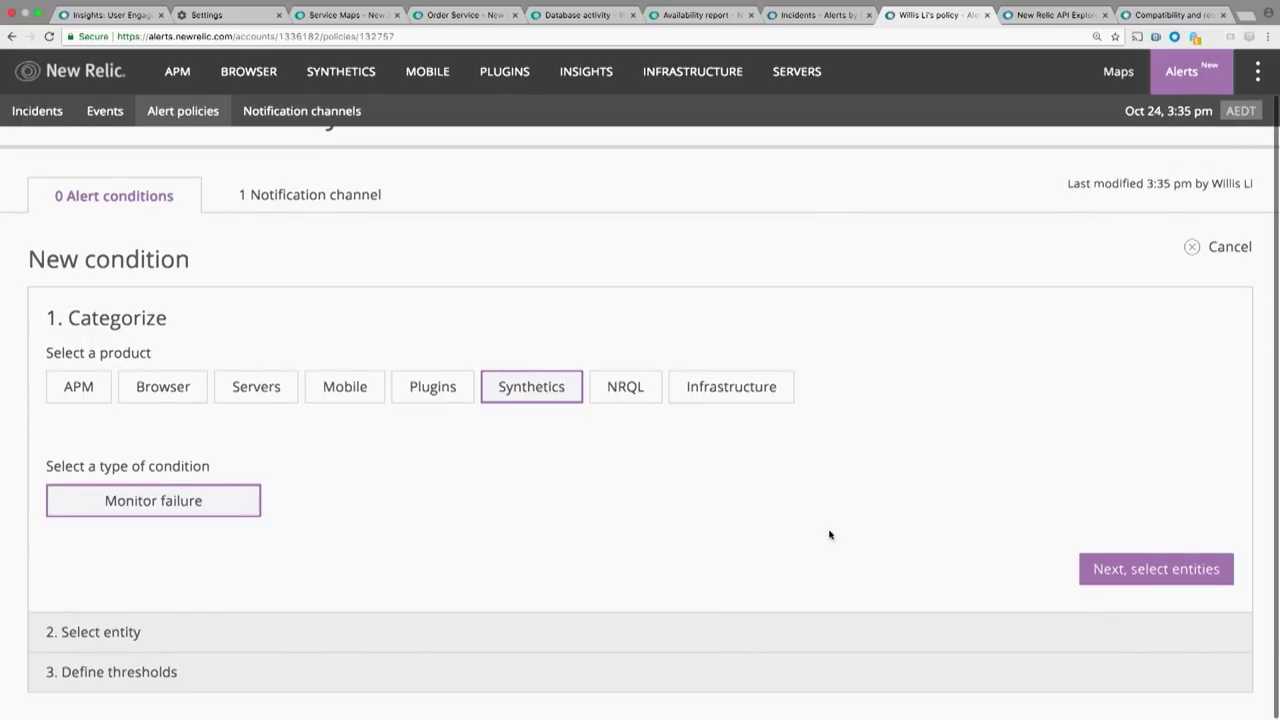
click(1132, 570)
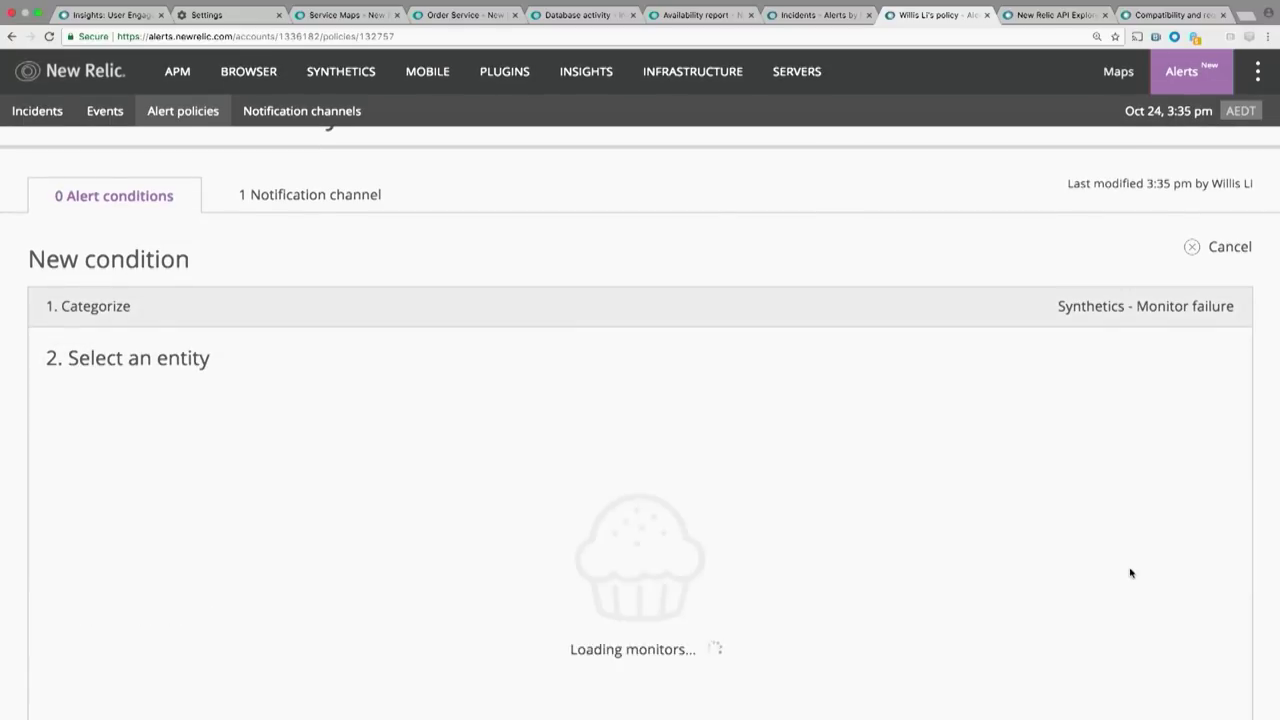
scroll(789, 463, down, 1)
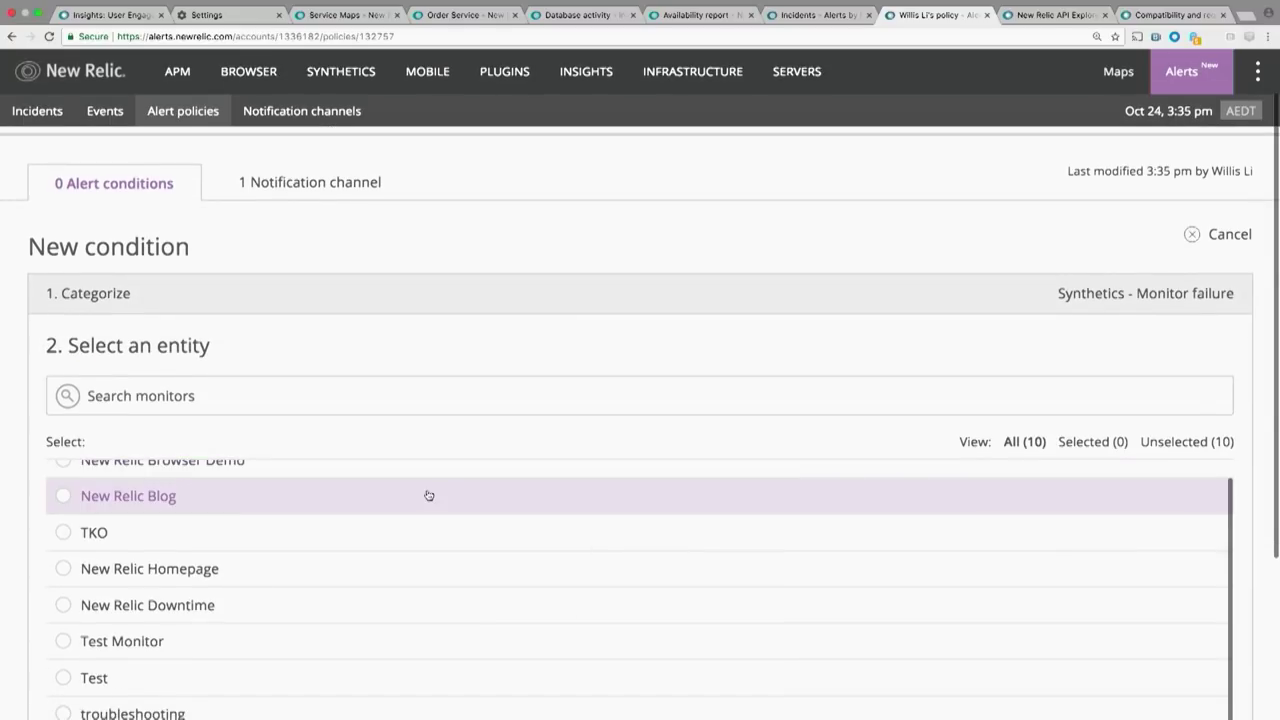
click(409, 563)
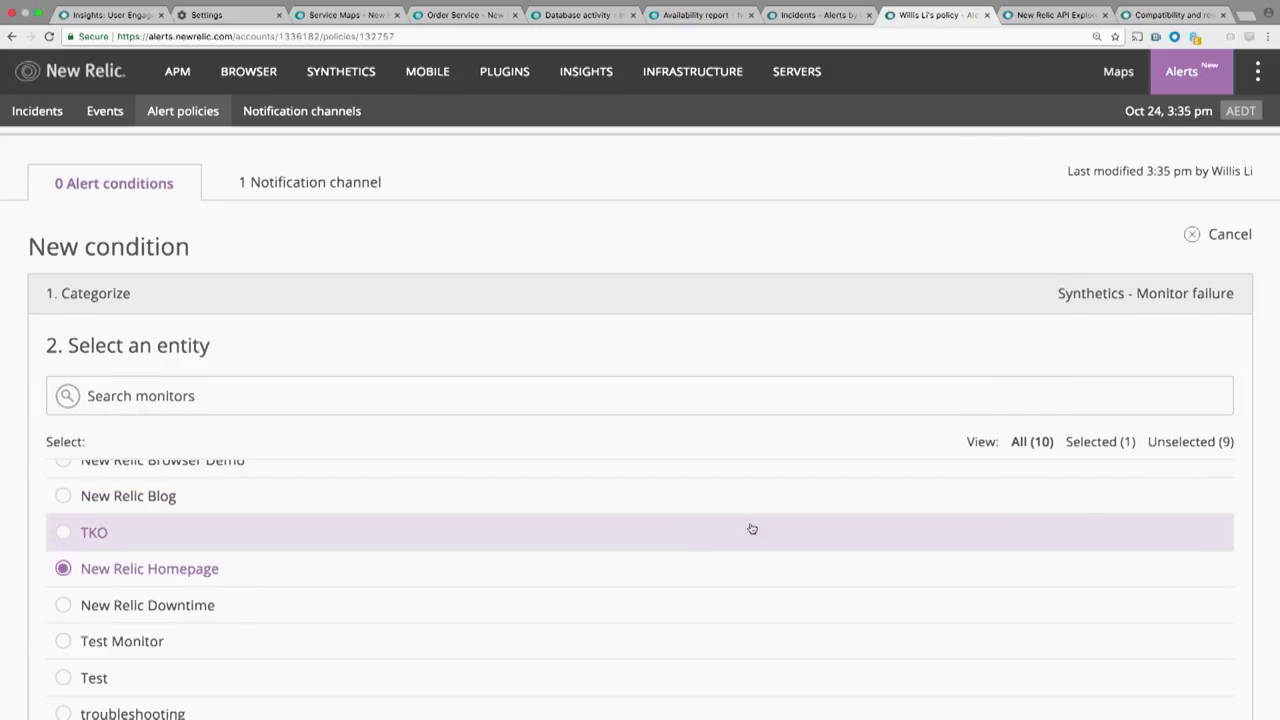
scroll(1252, 513, down, 3)
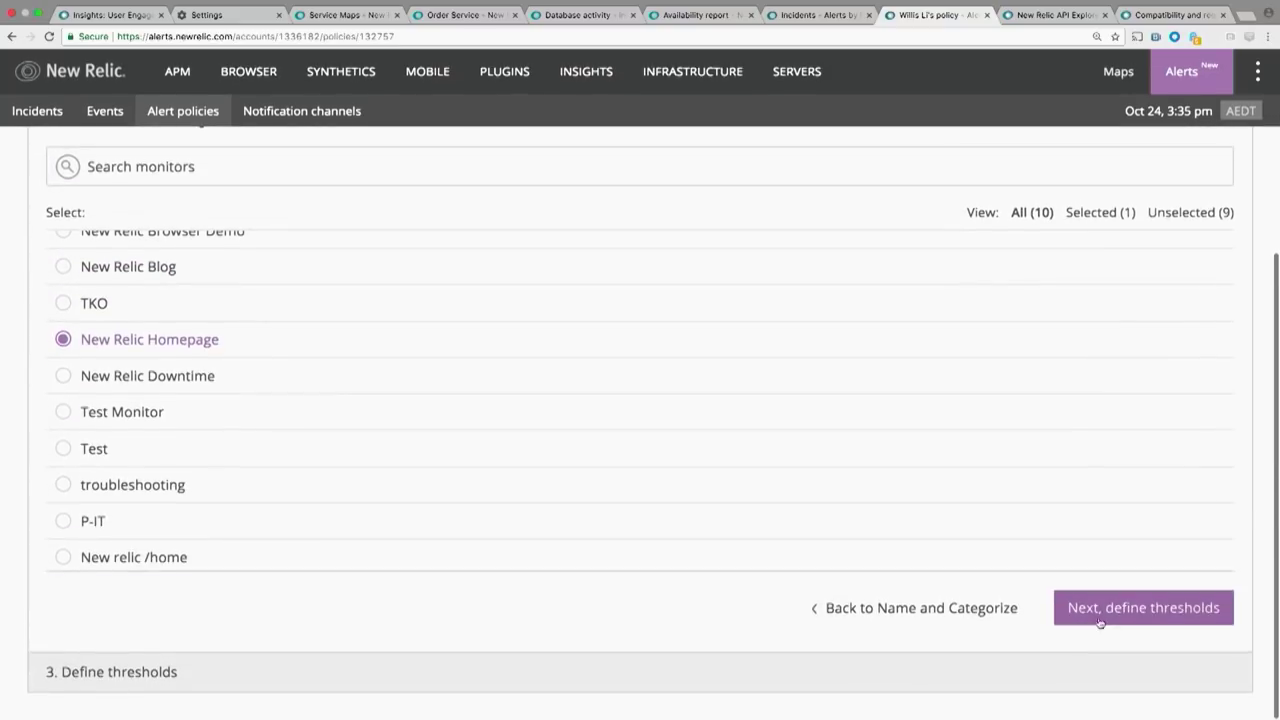
click(1100, 610)
Step: Name the condition 'New Relic Homepage is down' and create it
click(290, 567)
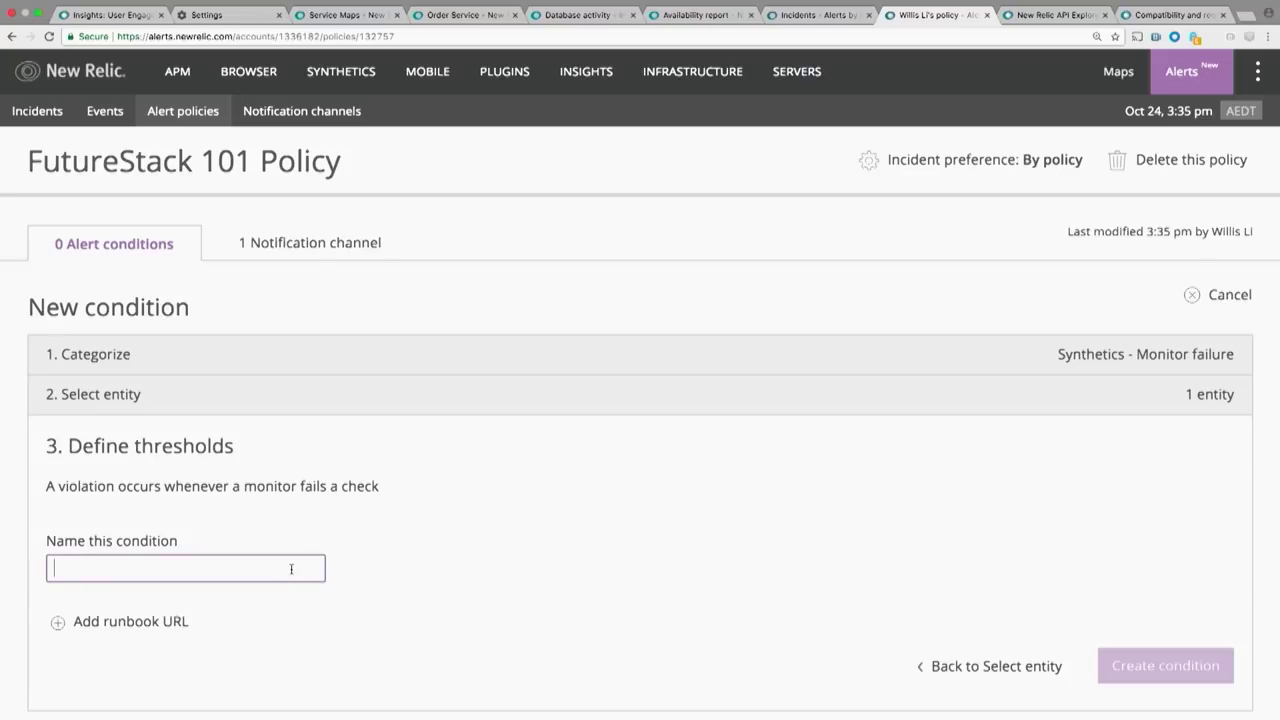
text(New REl)
text(c)
key(BackSpace)
key(BackSpace)
key(BackSpace)
text(elic)
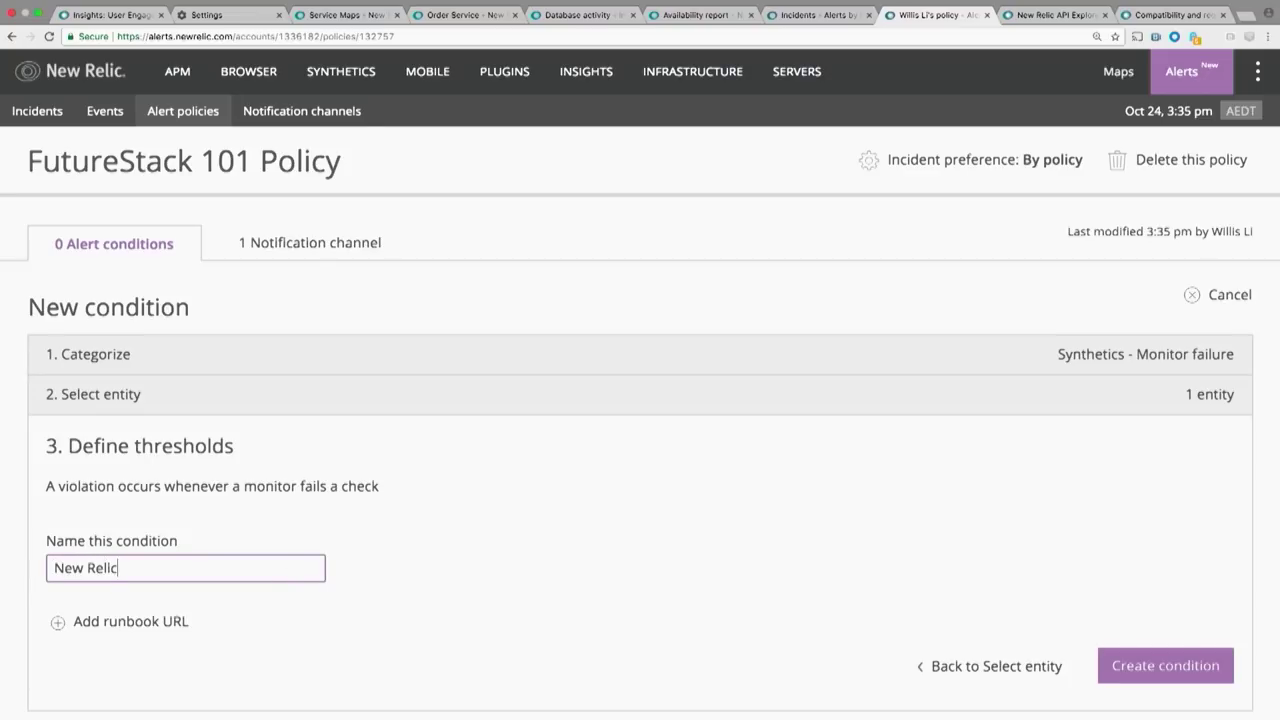
text( Homepage is down)
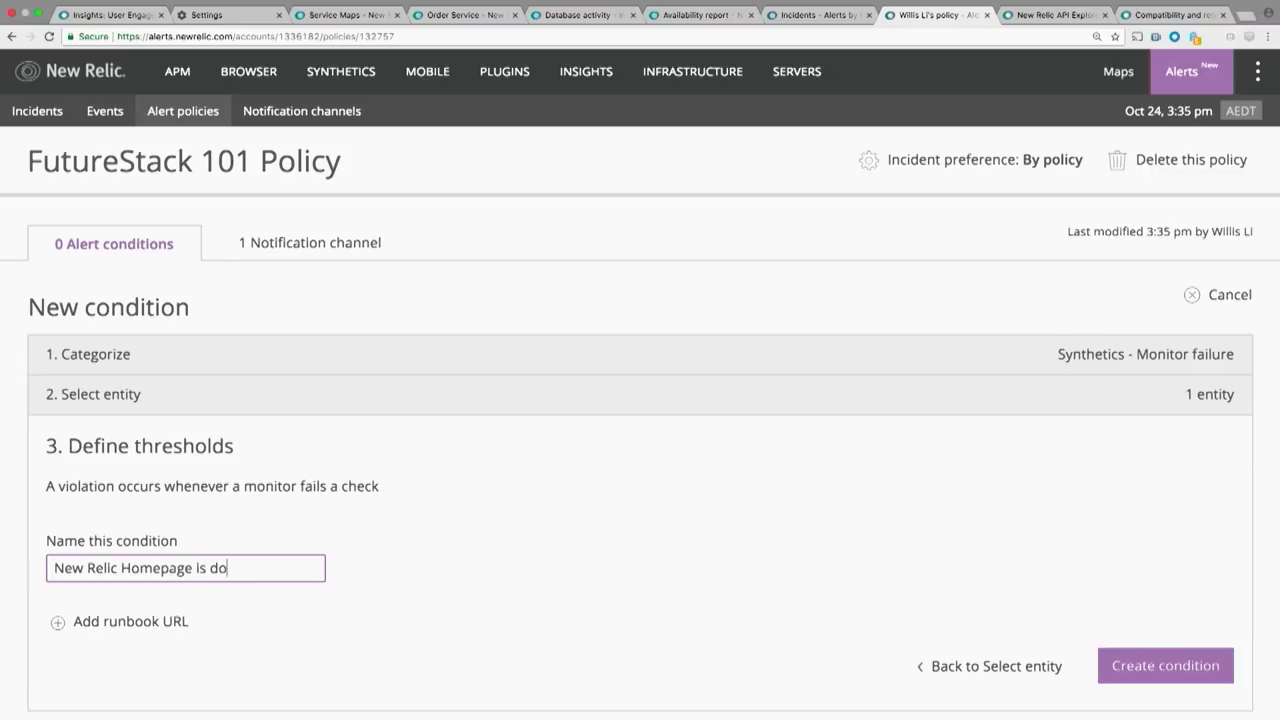
click(368, 547)
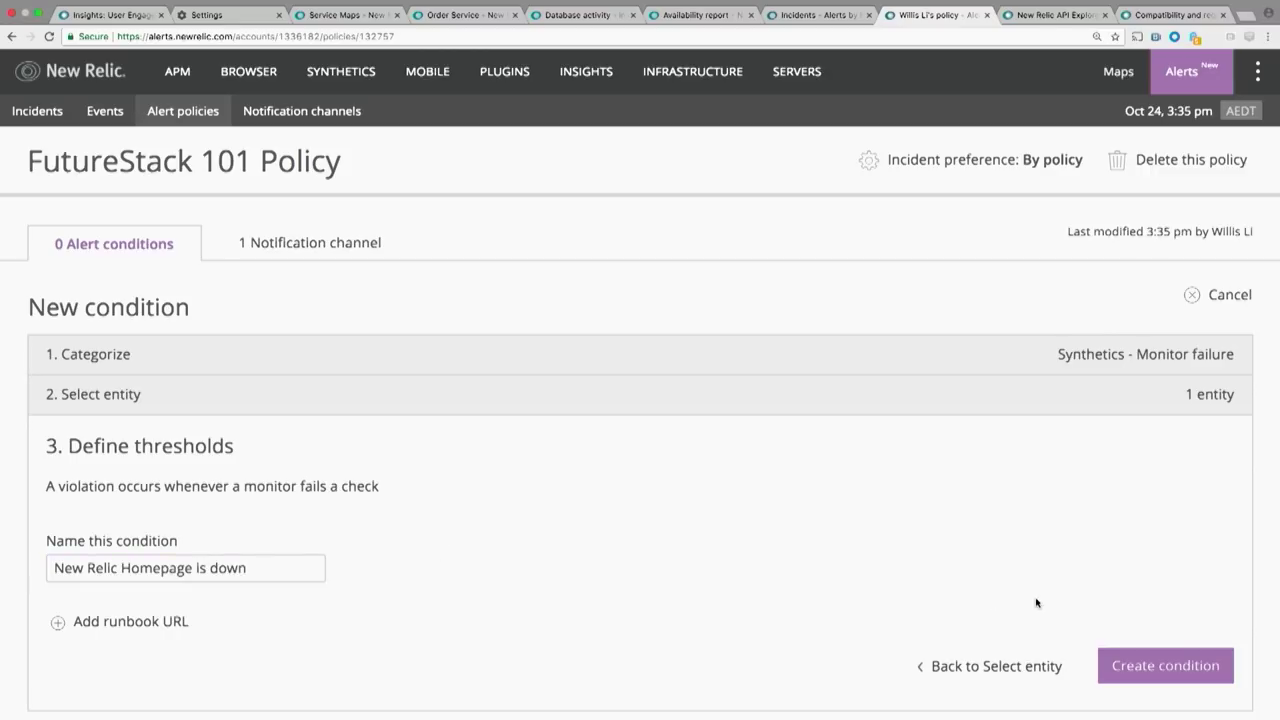
click(1154, 666)
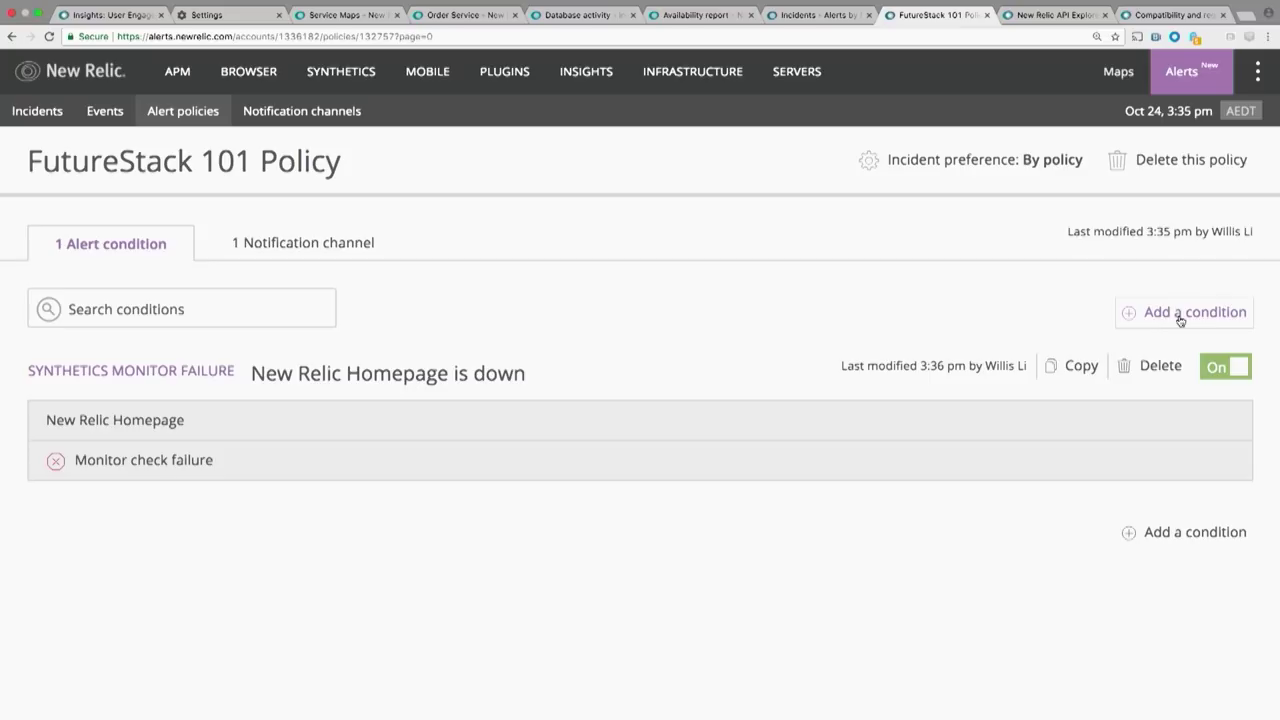
Step: Start a second condition as APM Application metric scoped to the application
click(1180, 316)
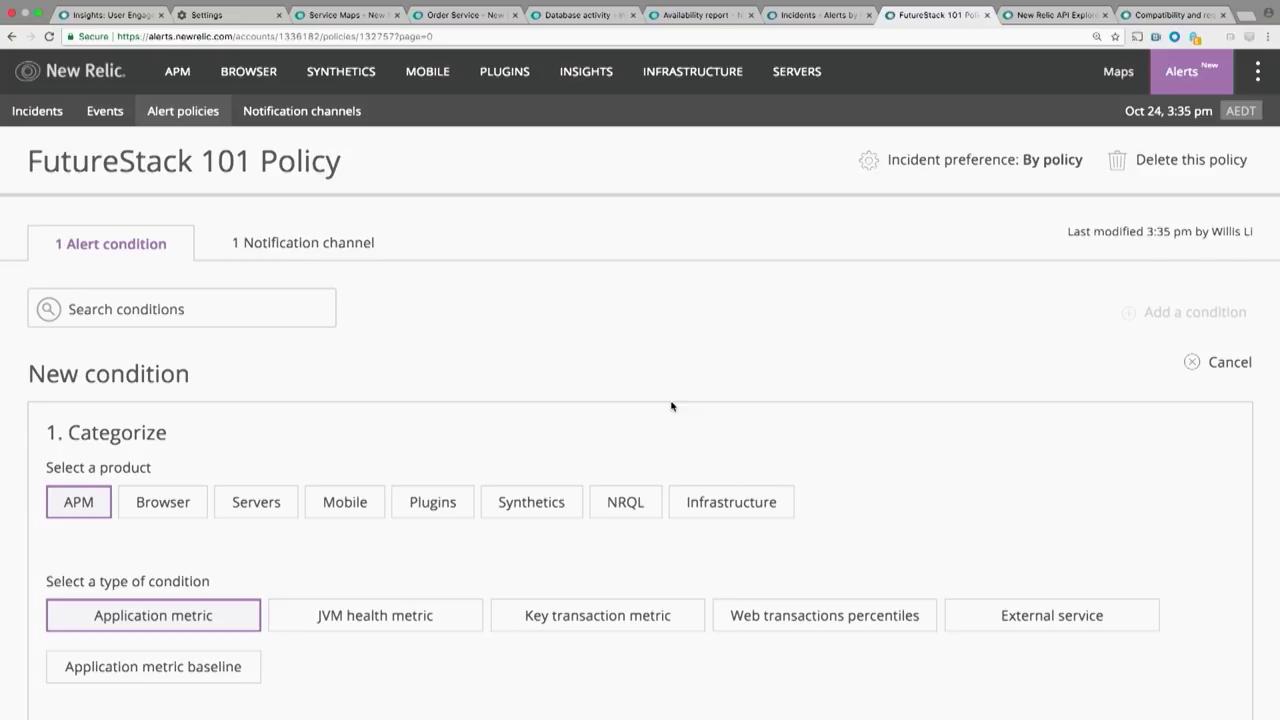
scroll(88, 480, down, 1)
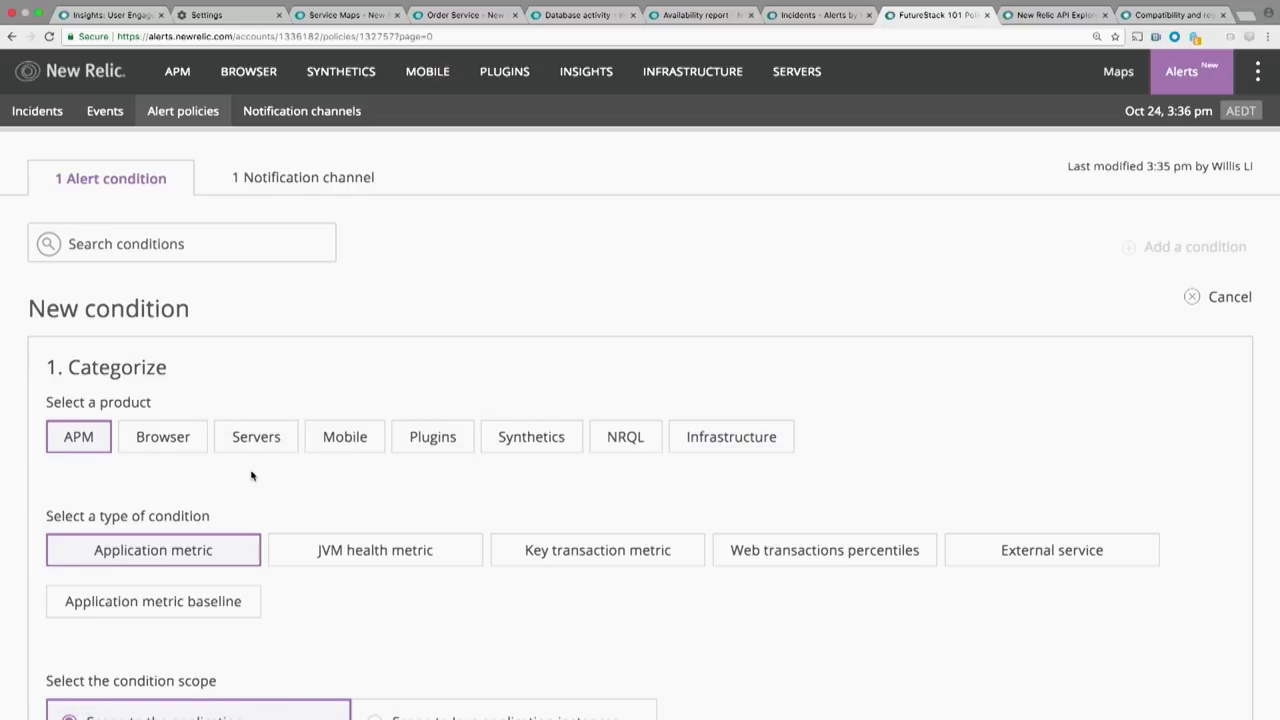
scroll(193, 525, down, 2)
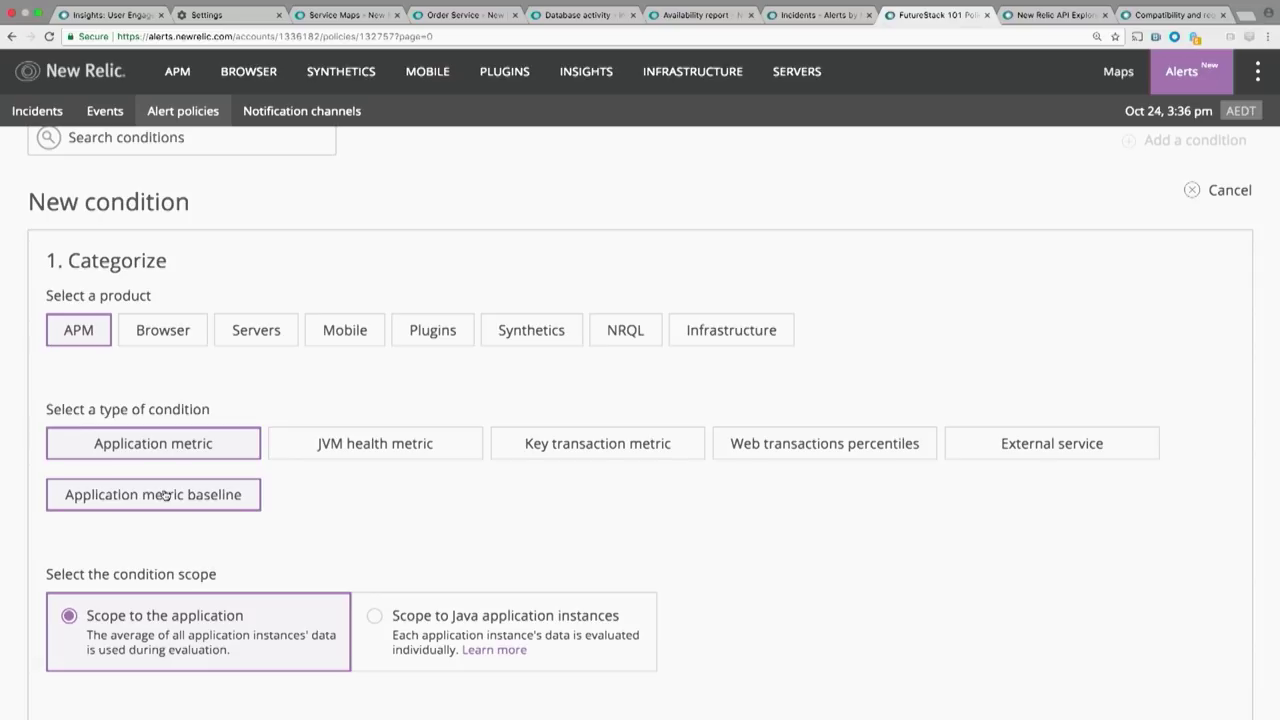
scroll(363, 521, down, 2)
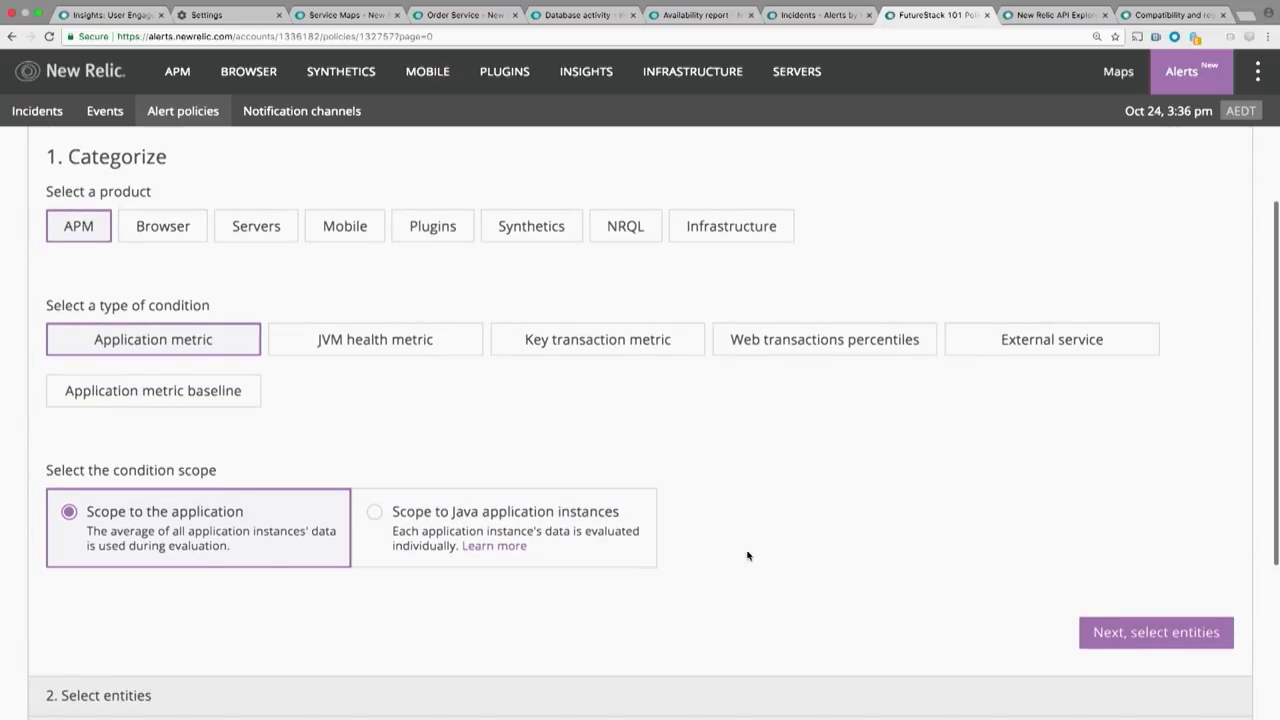
click(1105, 636)
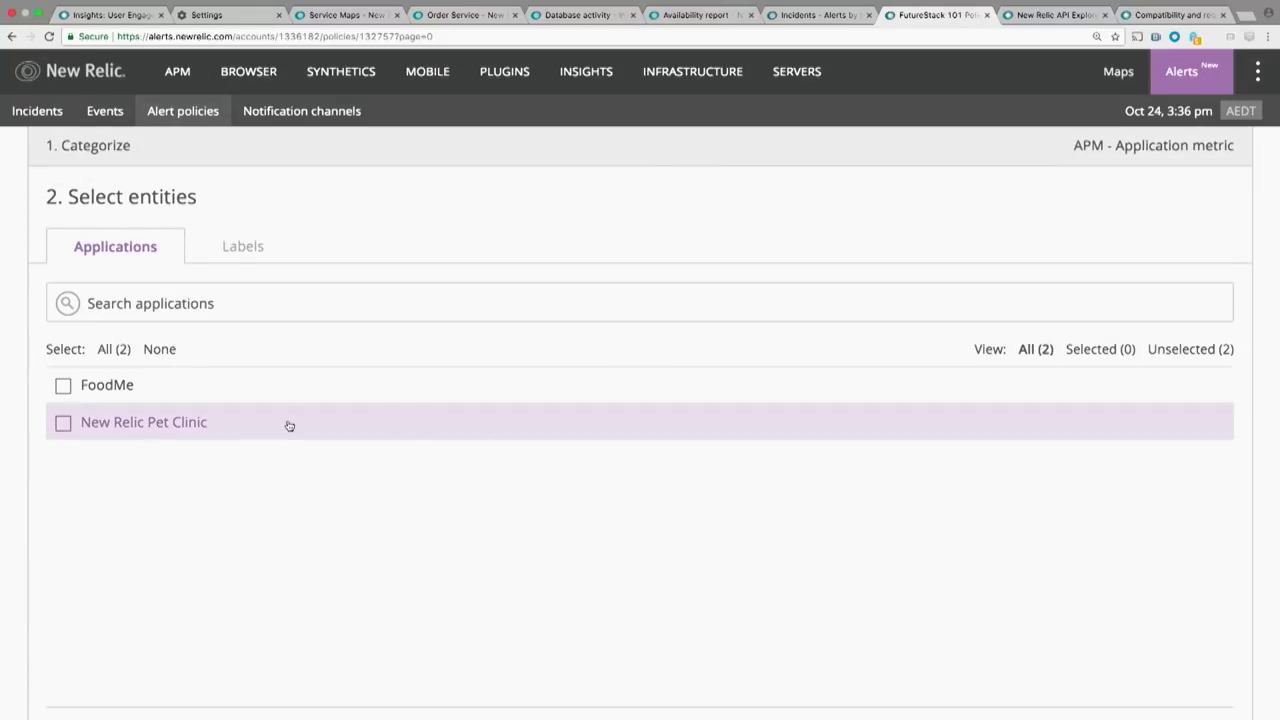
Step: Target New Relic Pet Clinic and advance to the default Apdex (Low) thresholds
click(289, 426)
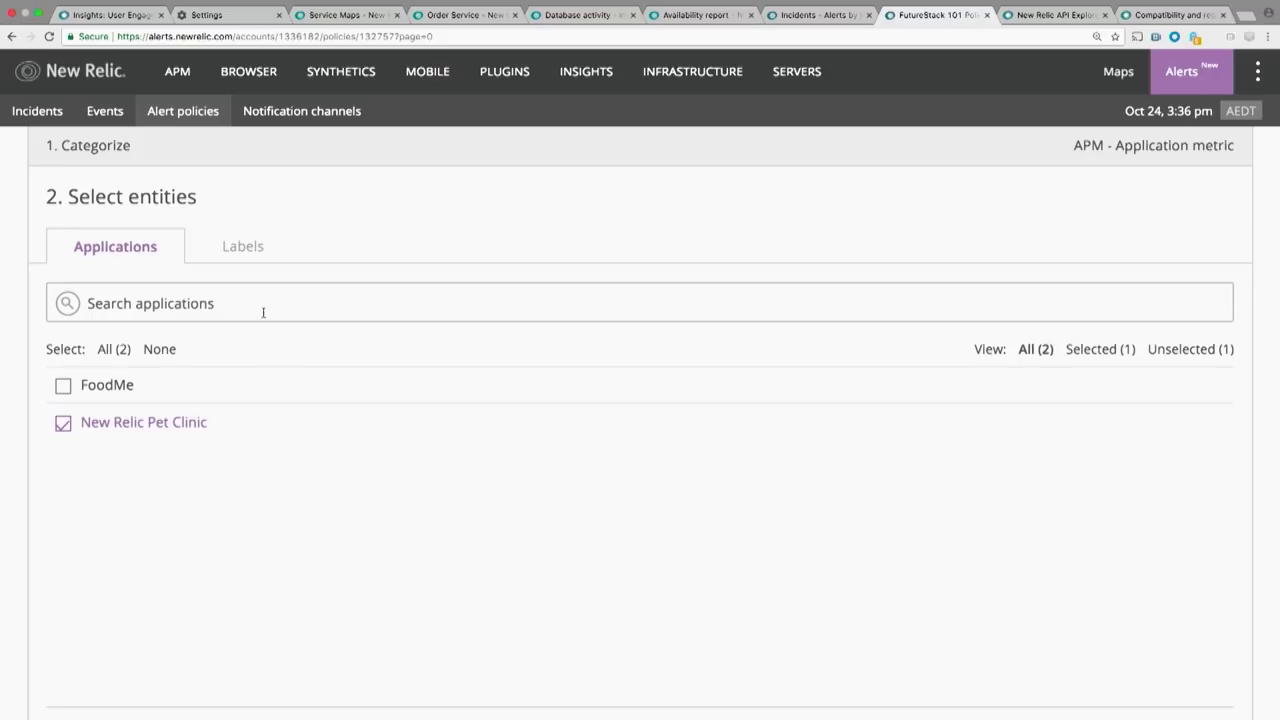
mouse_move(252, 261)
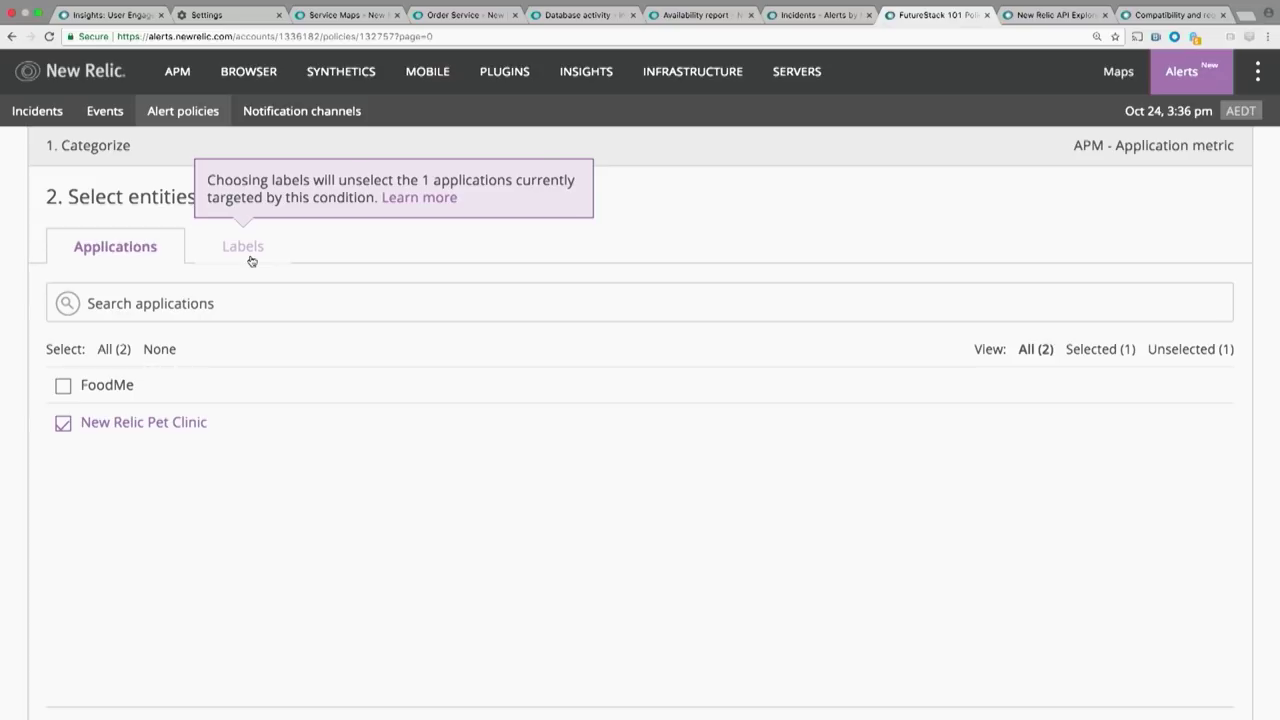
scroll(314, 441, down, 3)
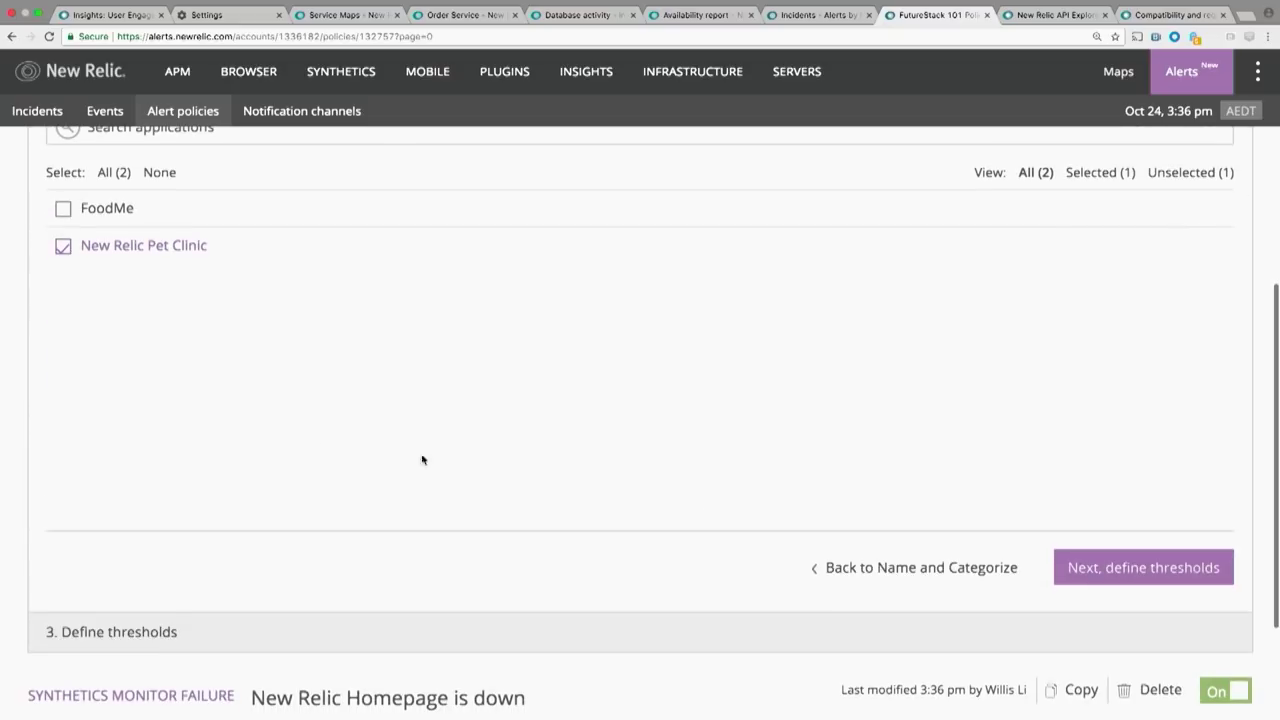
click(1122, 568)
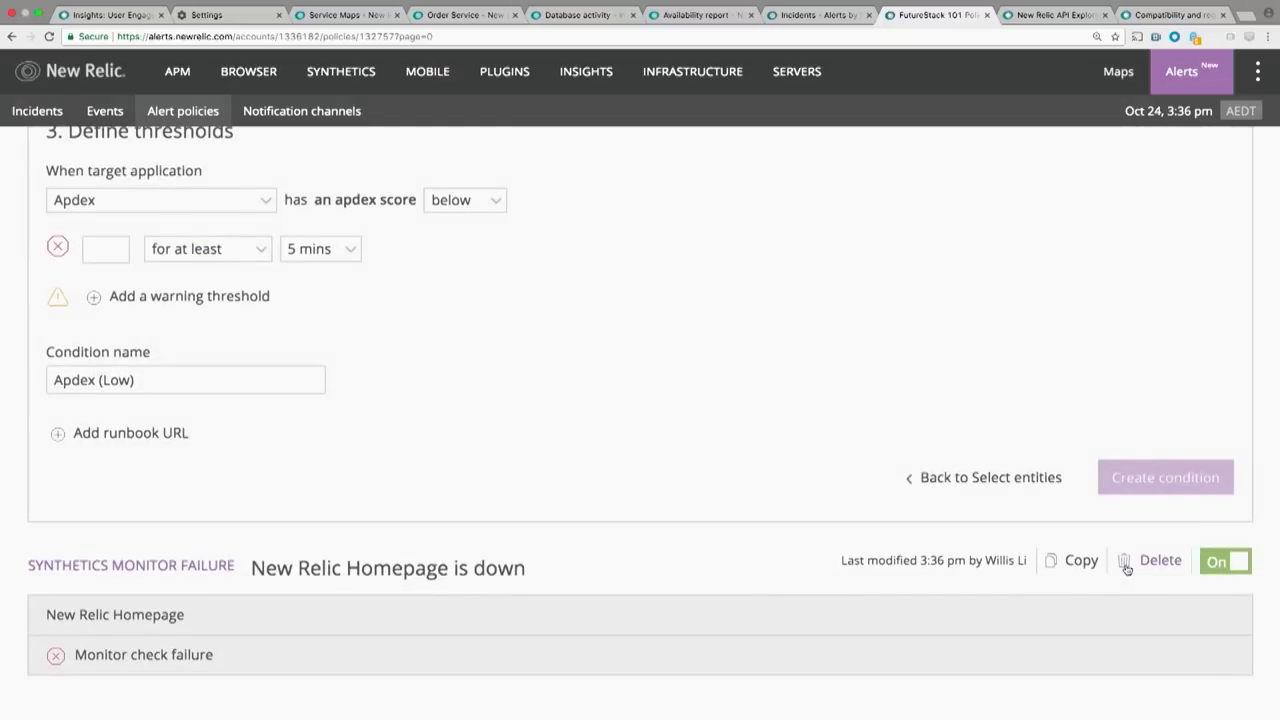
Step: Switch the metric to Error percentage with a critical threshold above 10% for 15 mins
scroll(737, 433, up, 3)
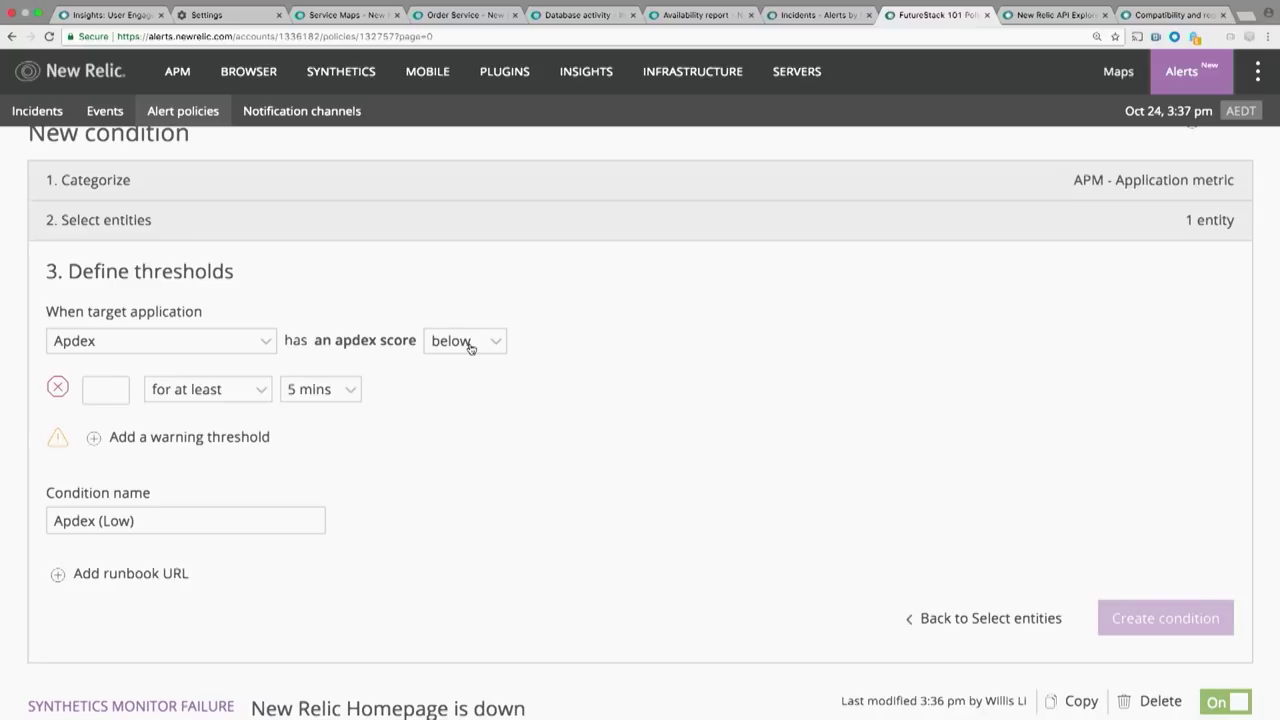
click(242, 339)
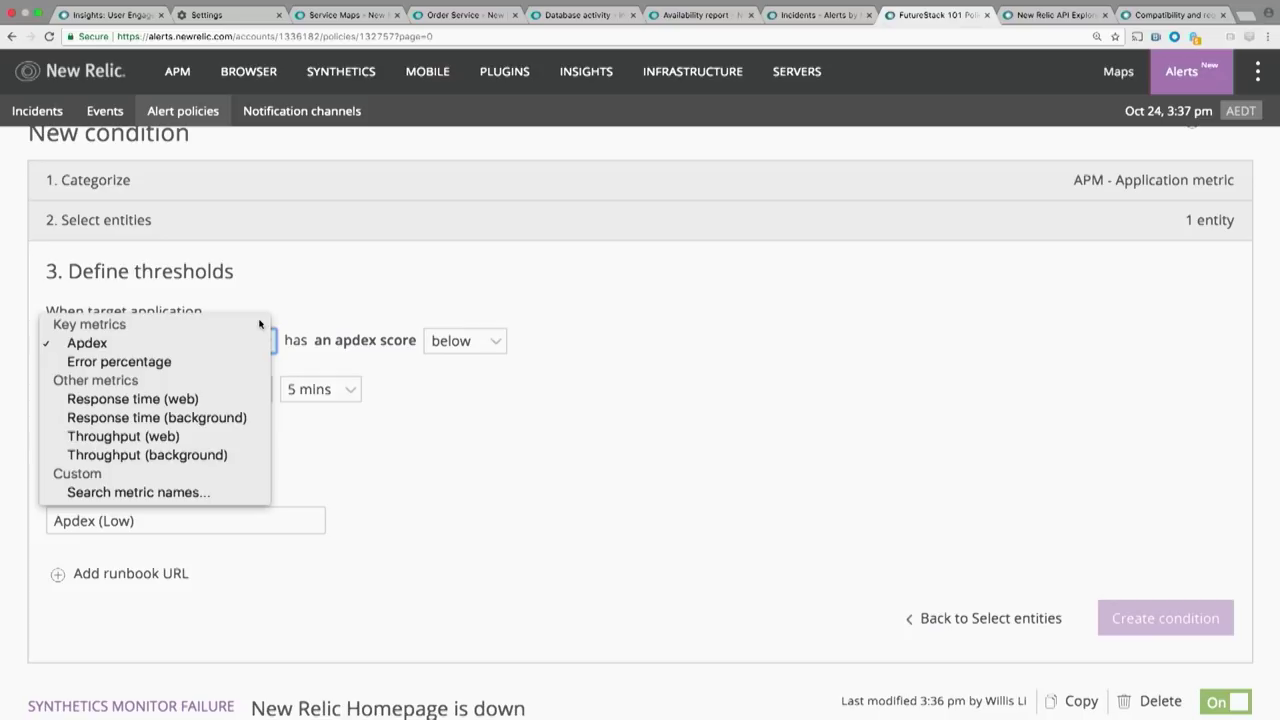
click(240, 361)
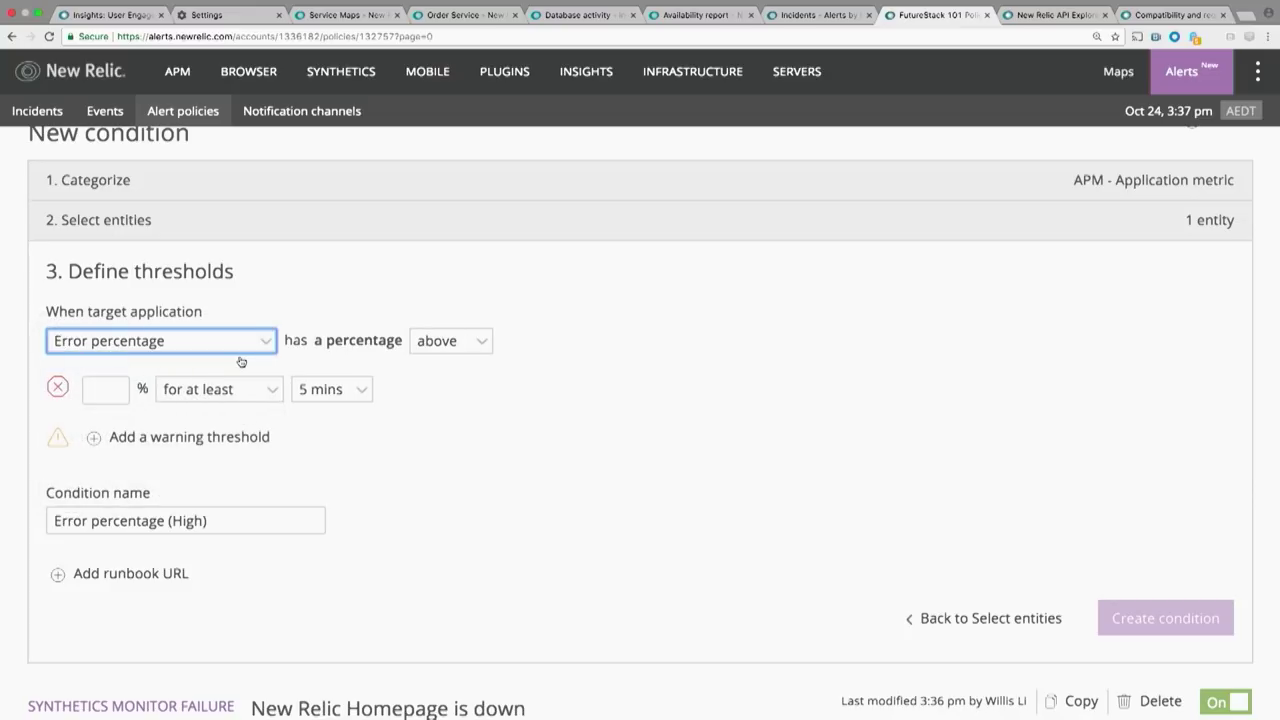
click(106, 389)
text(10)
click(106, 413)
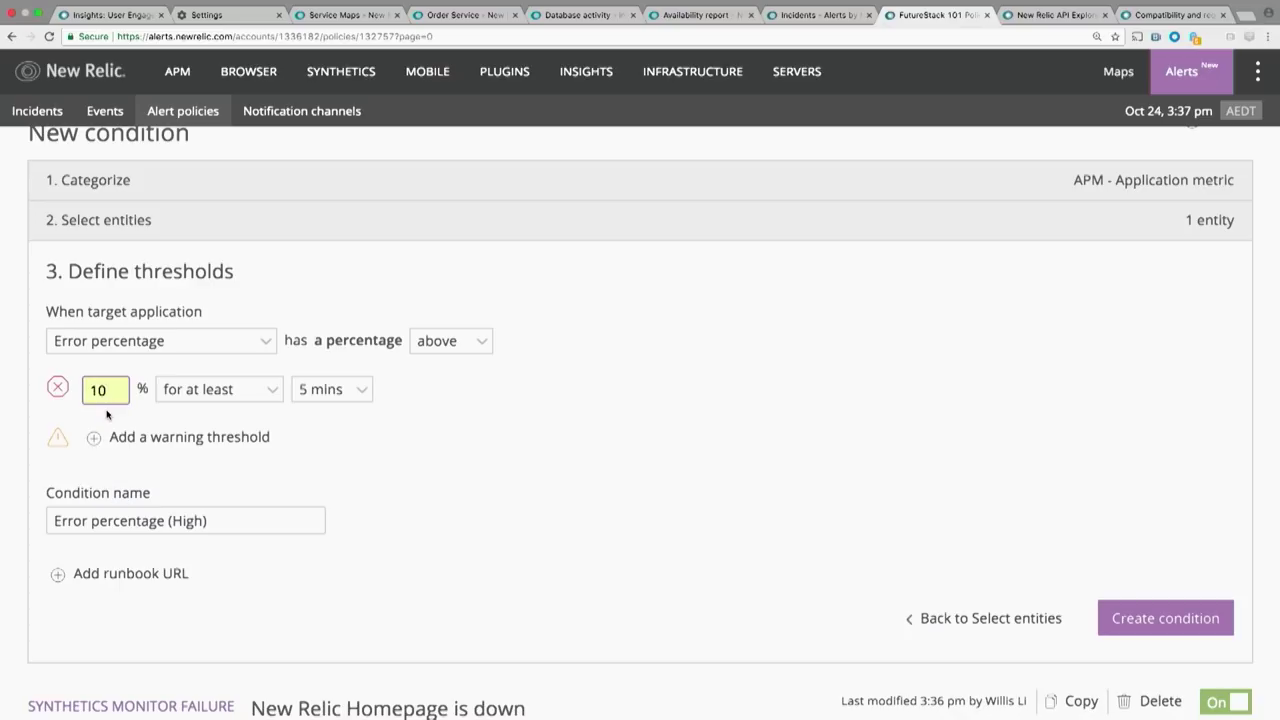
click(318, 393)
click(320, 430)
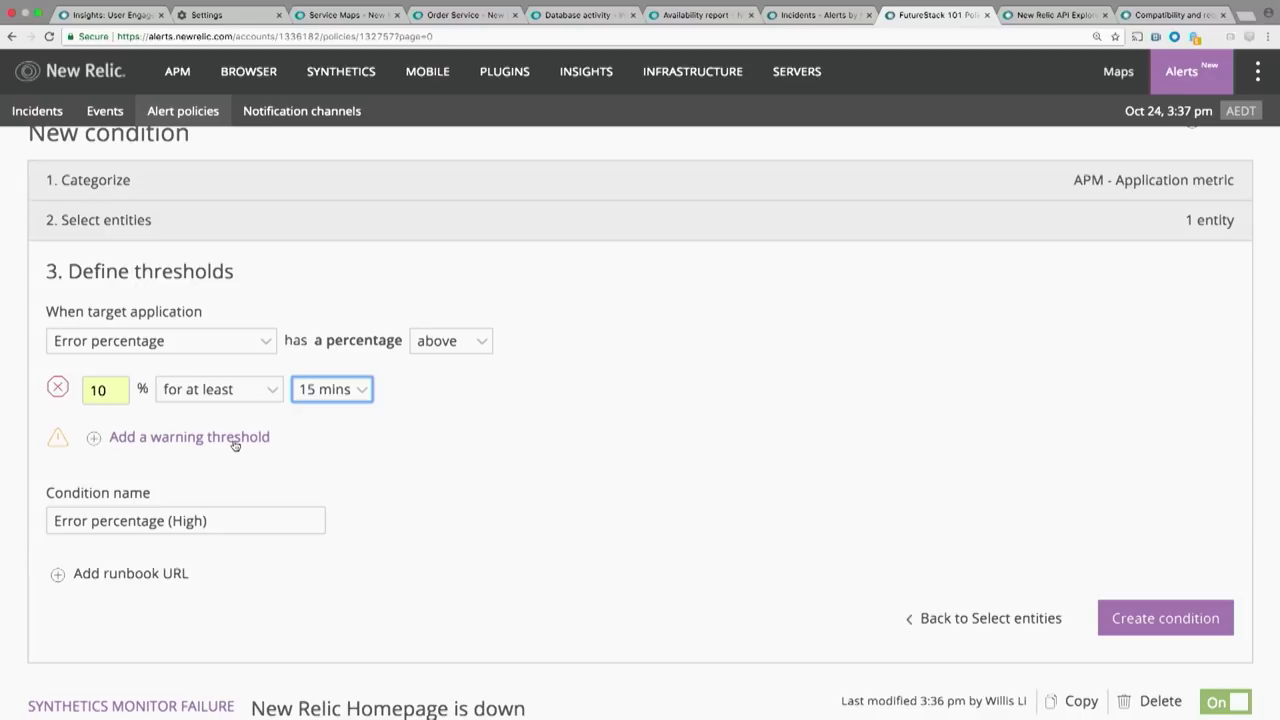
Step: Add a warning threshold above 5% lasting at least 15 mins
click(93, 438)
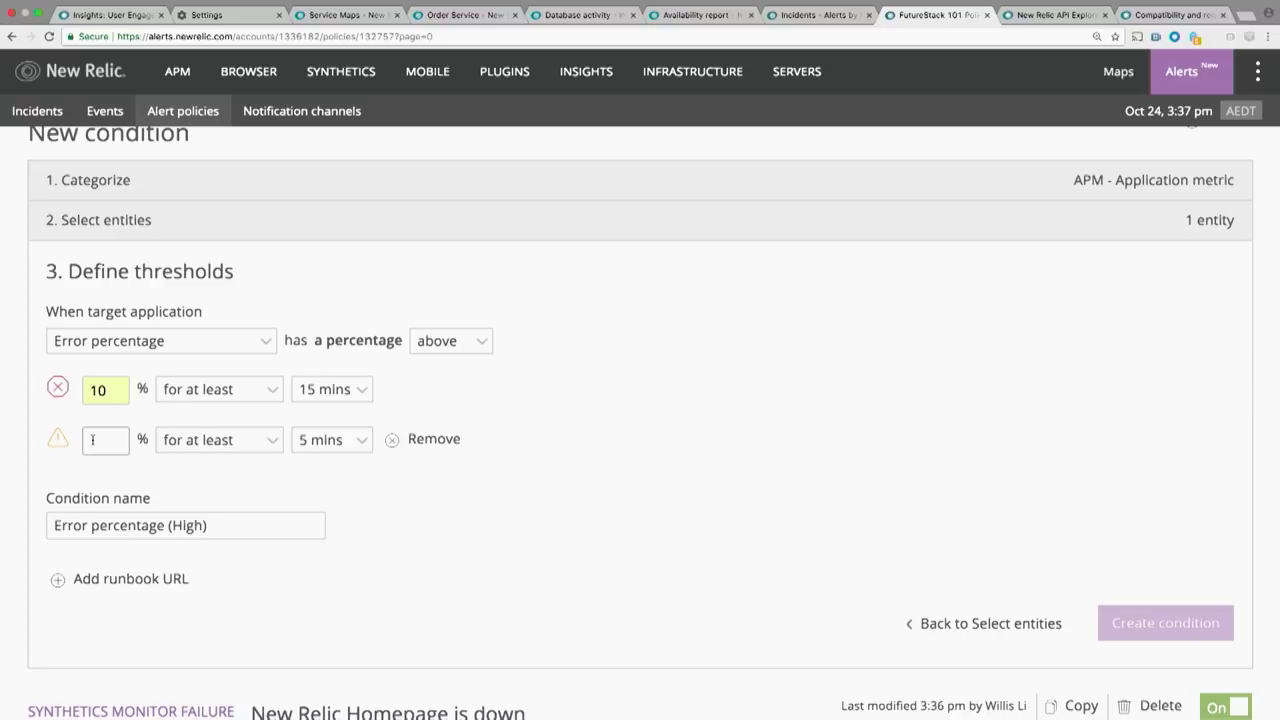
click(92, 440)
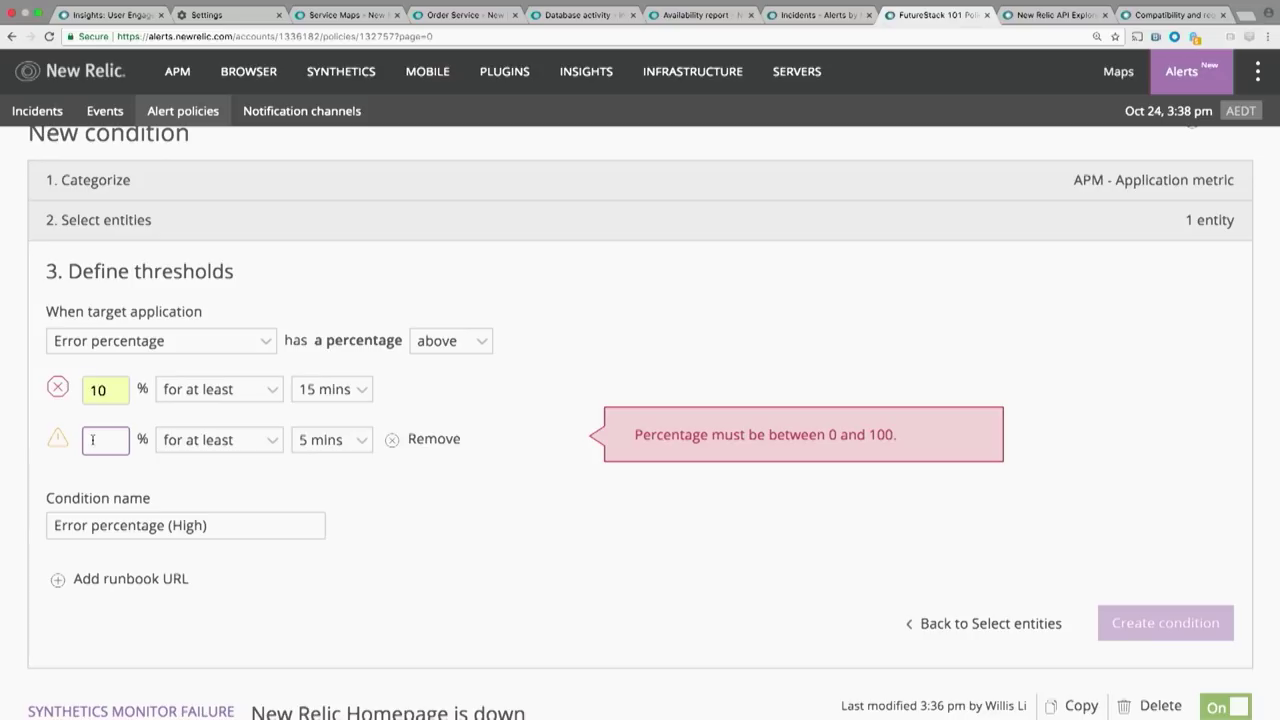
text(5)
click(131, 425)
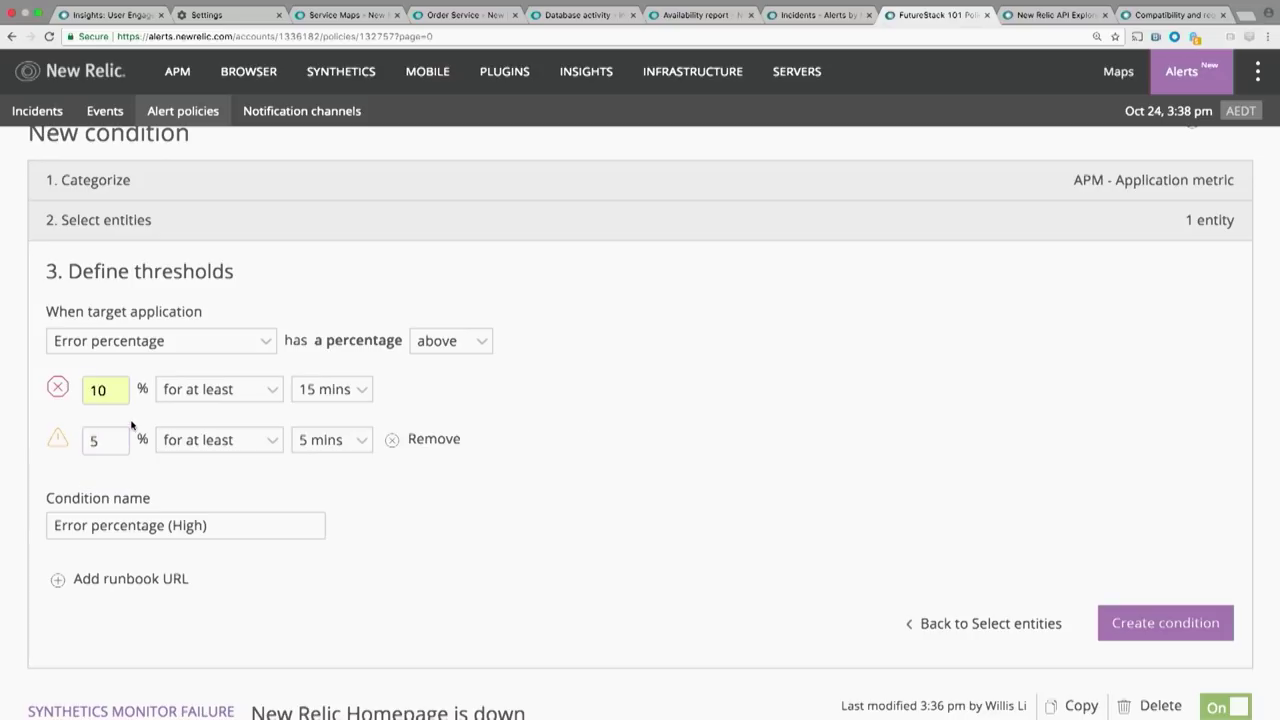
click(335, 441)
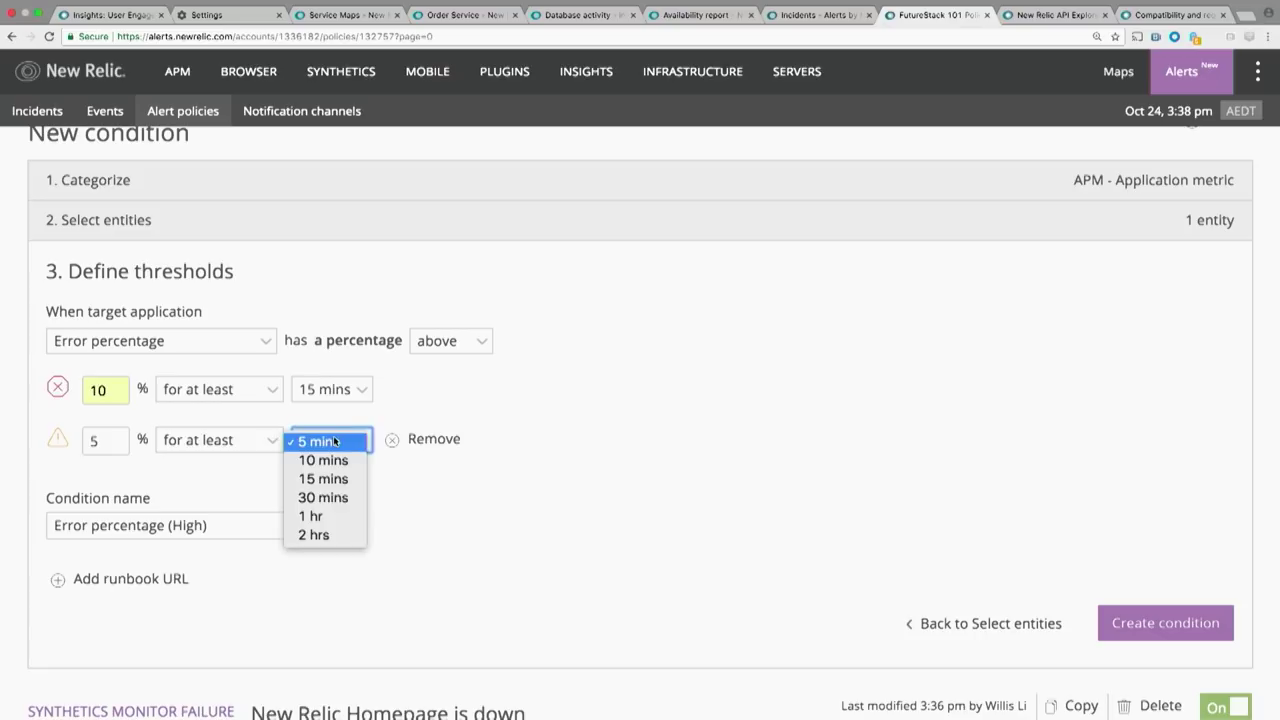
click(330, 479)
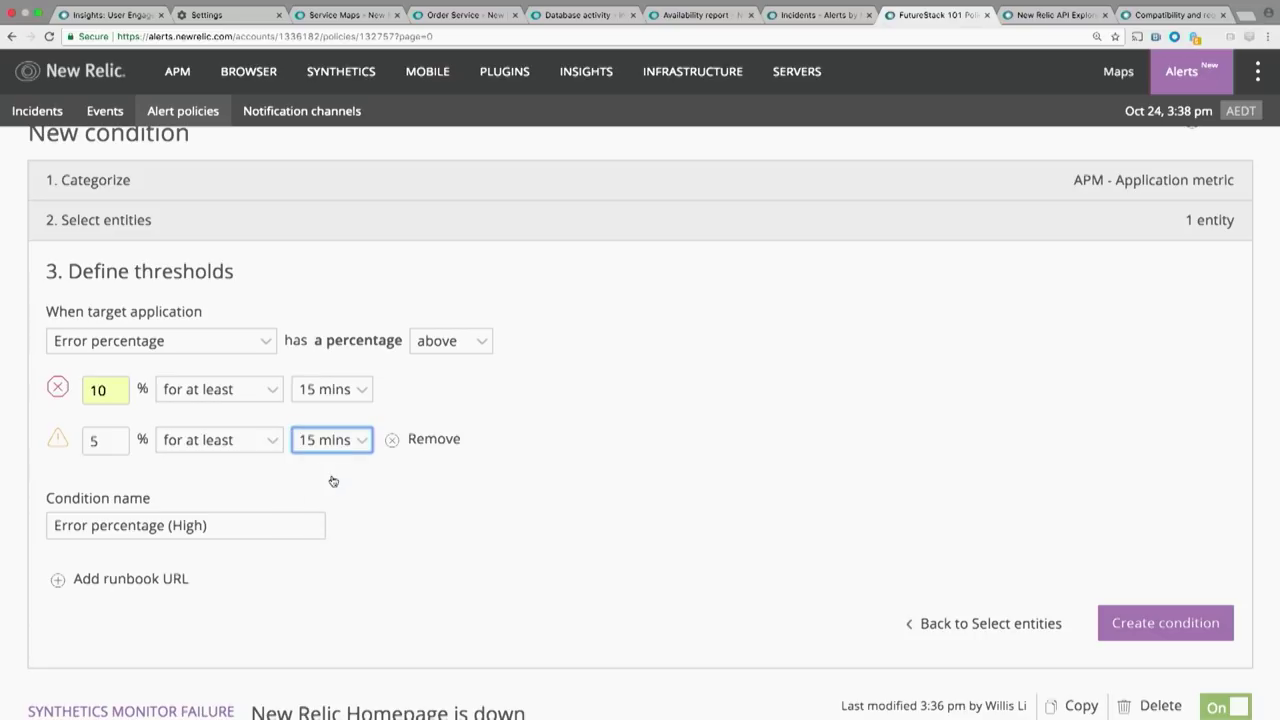
click(332, 480)
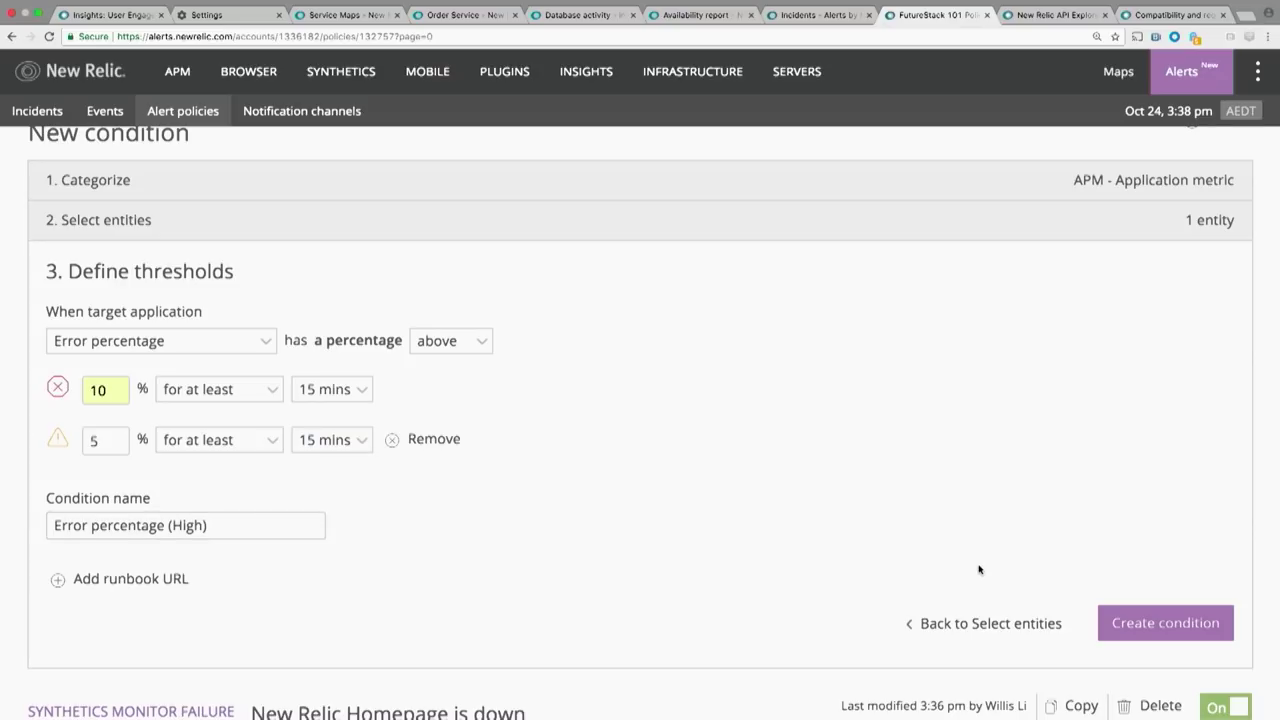
Step: Add a runbook URL field, then discard it empty
click(180, 580)
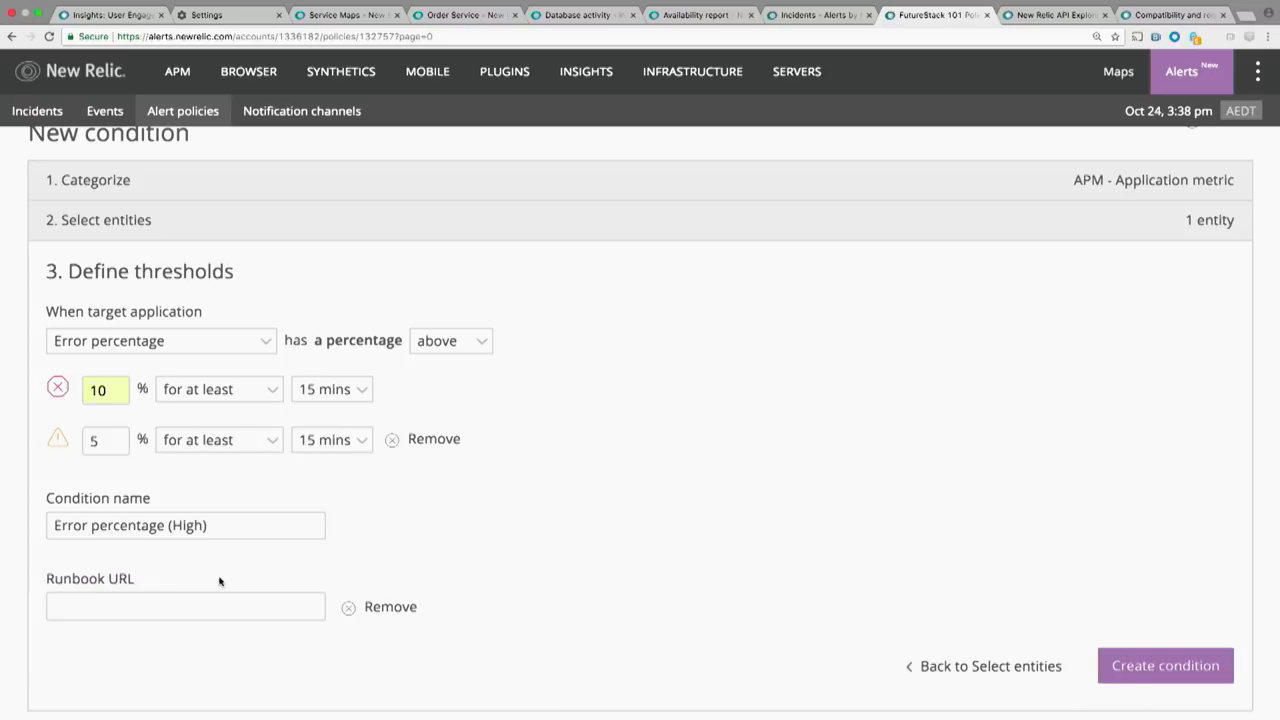
scroll(220, 580, down, 3)
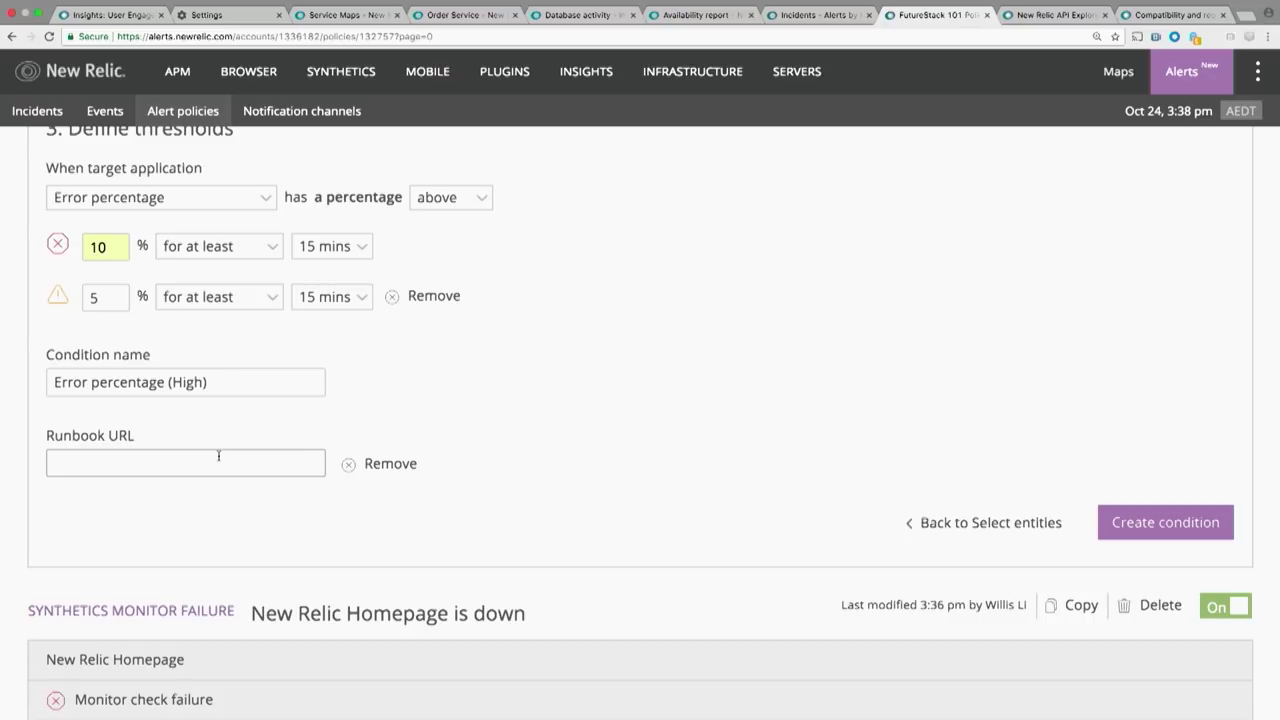
click(348, 463)
Step: Save the Error percentage (High) condition for New Relic Pet Clinic
click(1172, 482)
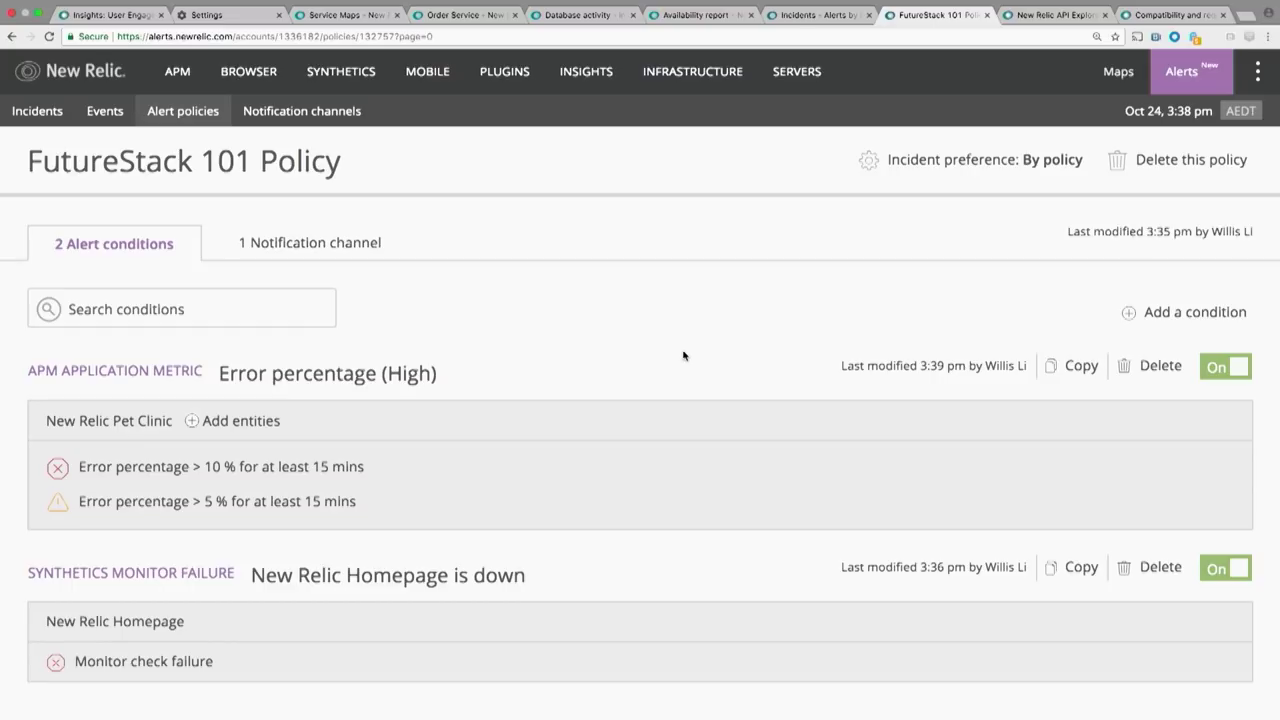
Step: Start a third condition as an APM Application metric baseline targeting New Relic Pet Clinic
click(1200, 312)
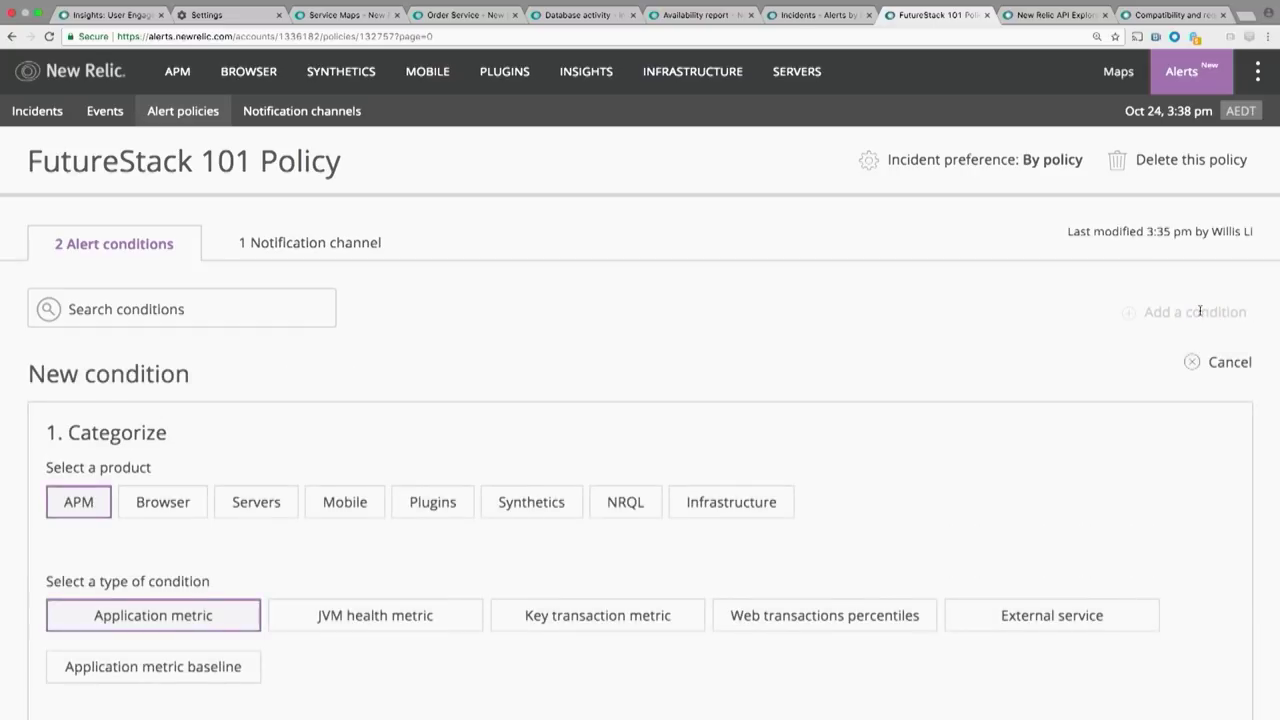
scroll(449, 429, down, 3)
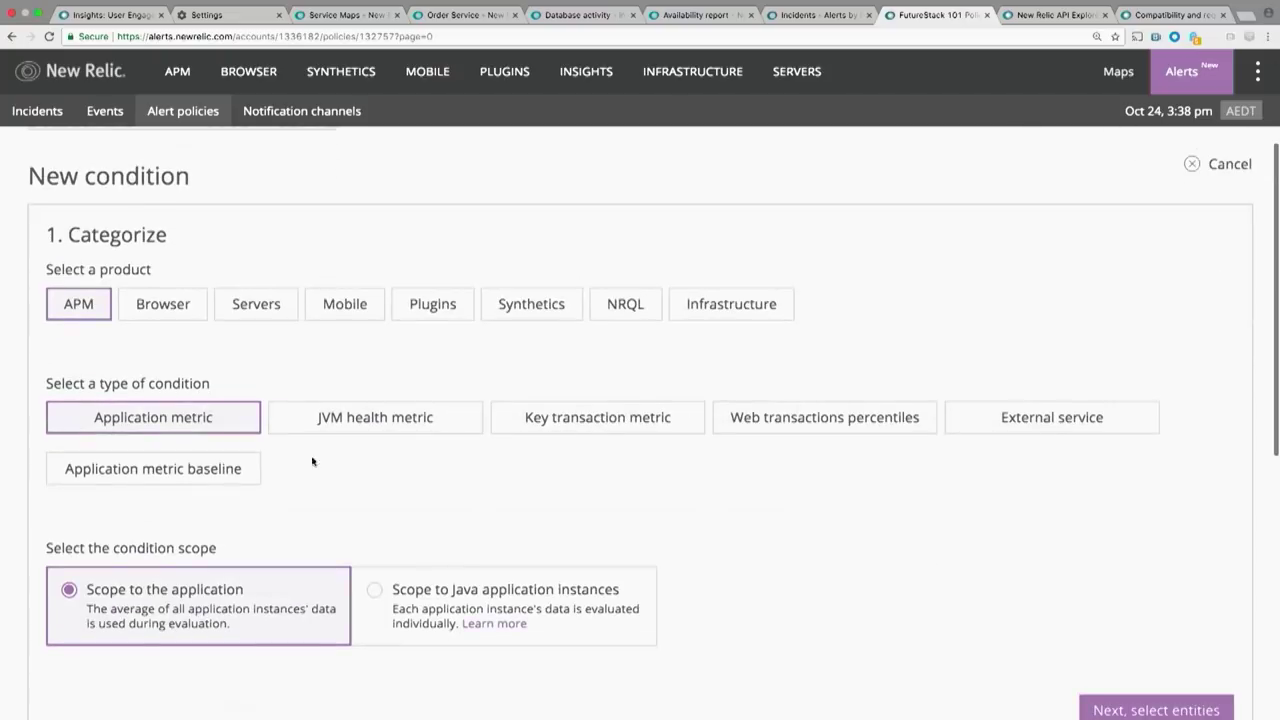
click(222, 482)
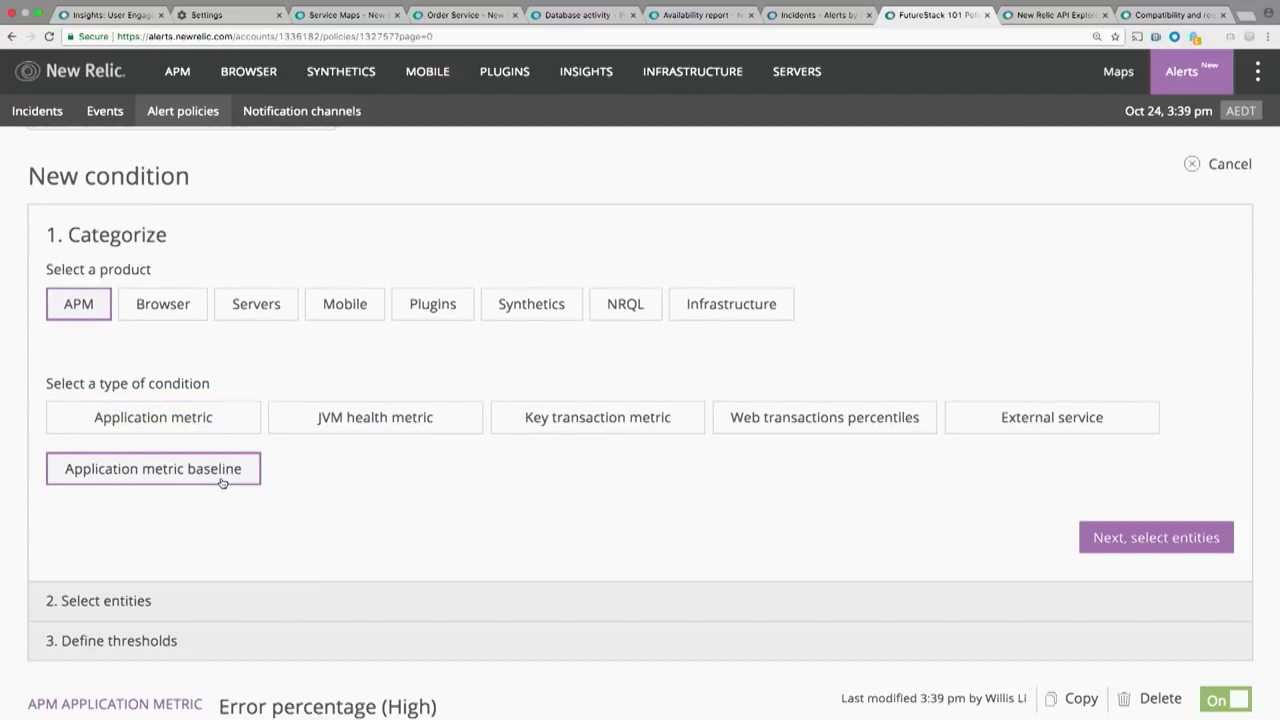
click(1123, 538)
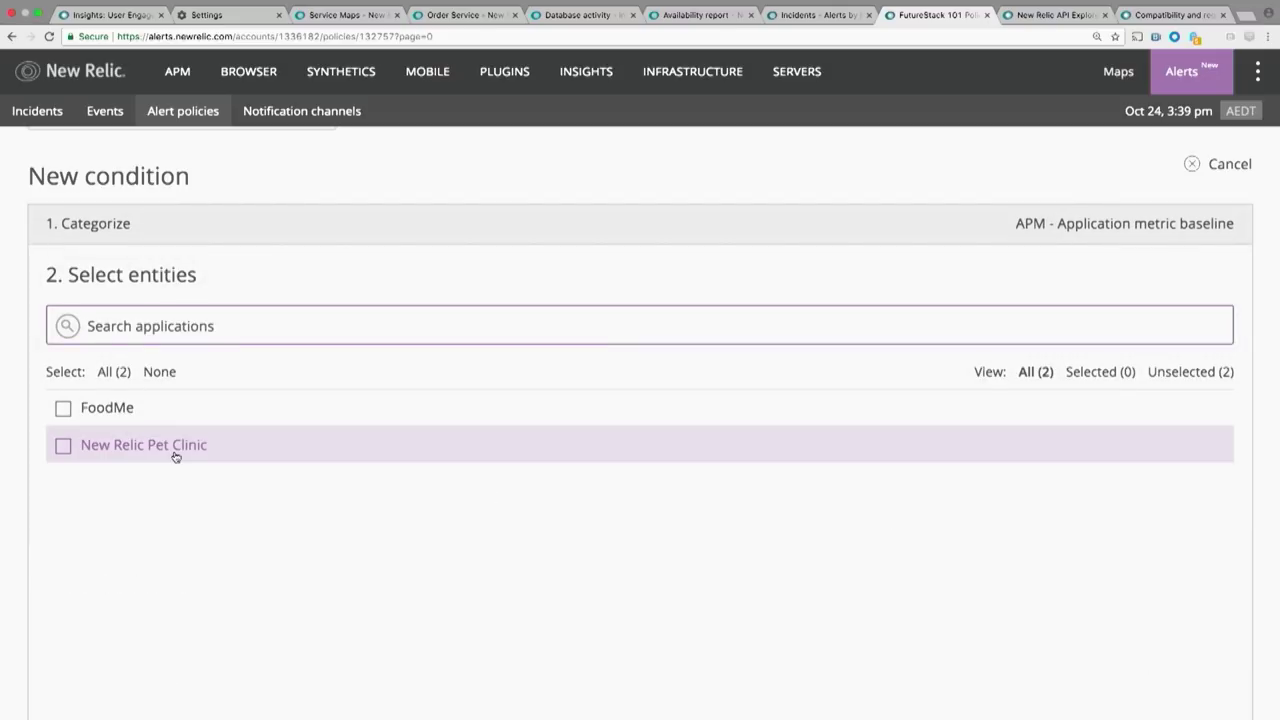
click(174, 453)
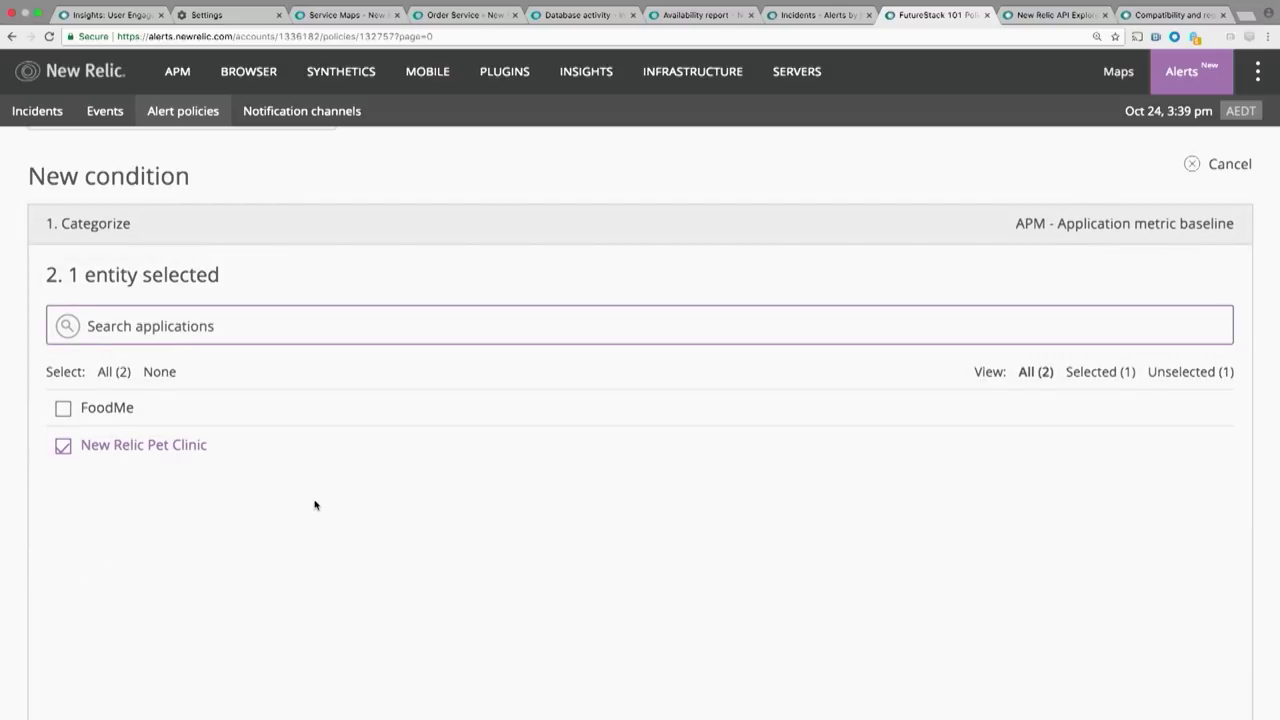
scroll(530, 518, down, 5)
Step: Move on to threshold definition and set the preview chart to 'since 7 days ago'
click(1093, 505)
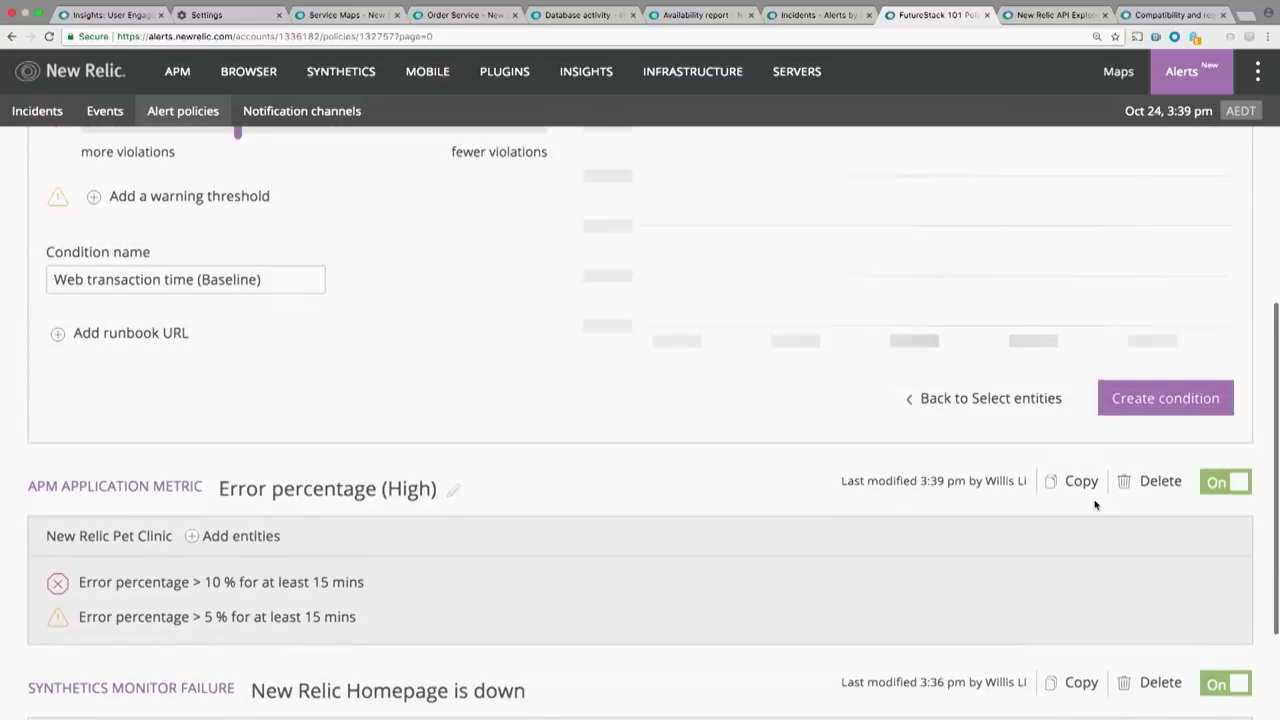
scroll(500, 380, up, 3)
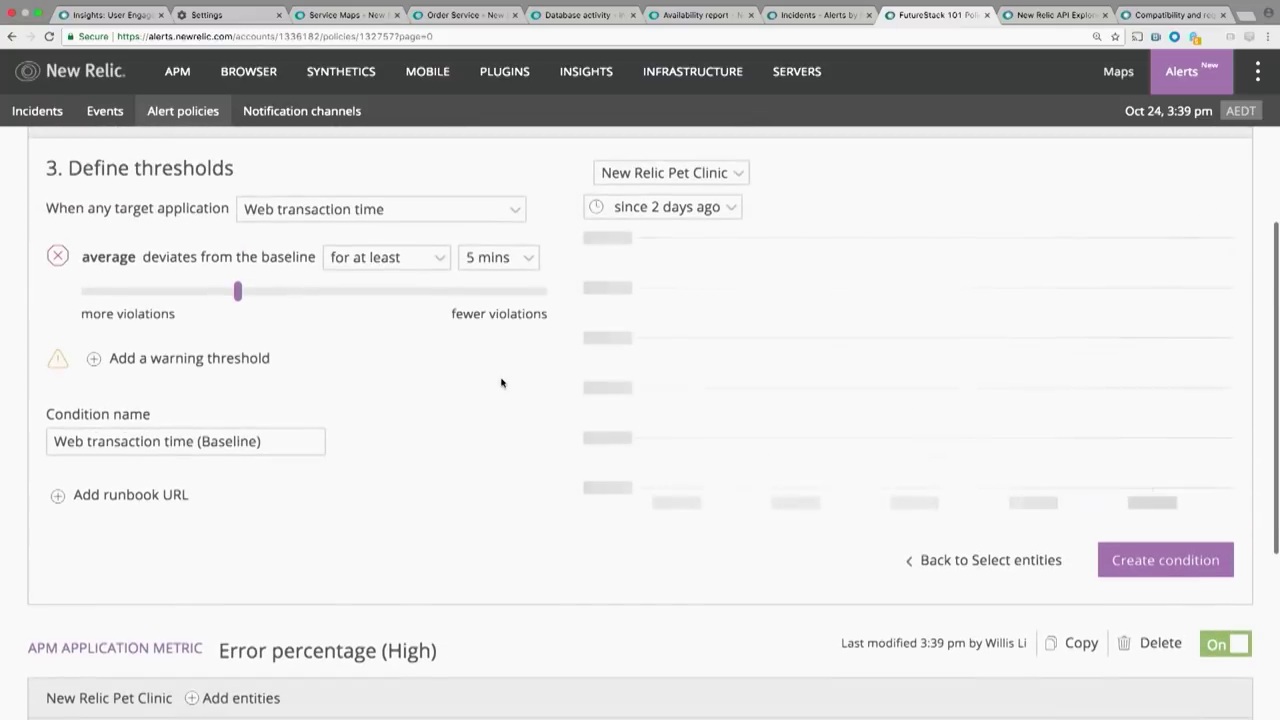
scroll(501, 383, up, 3)
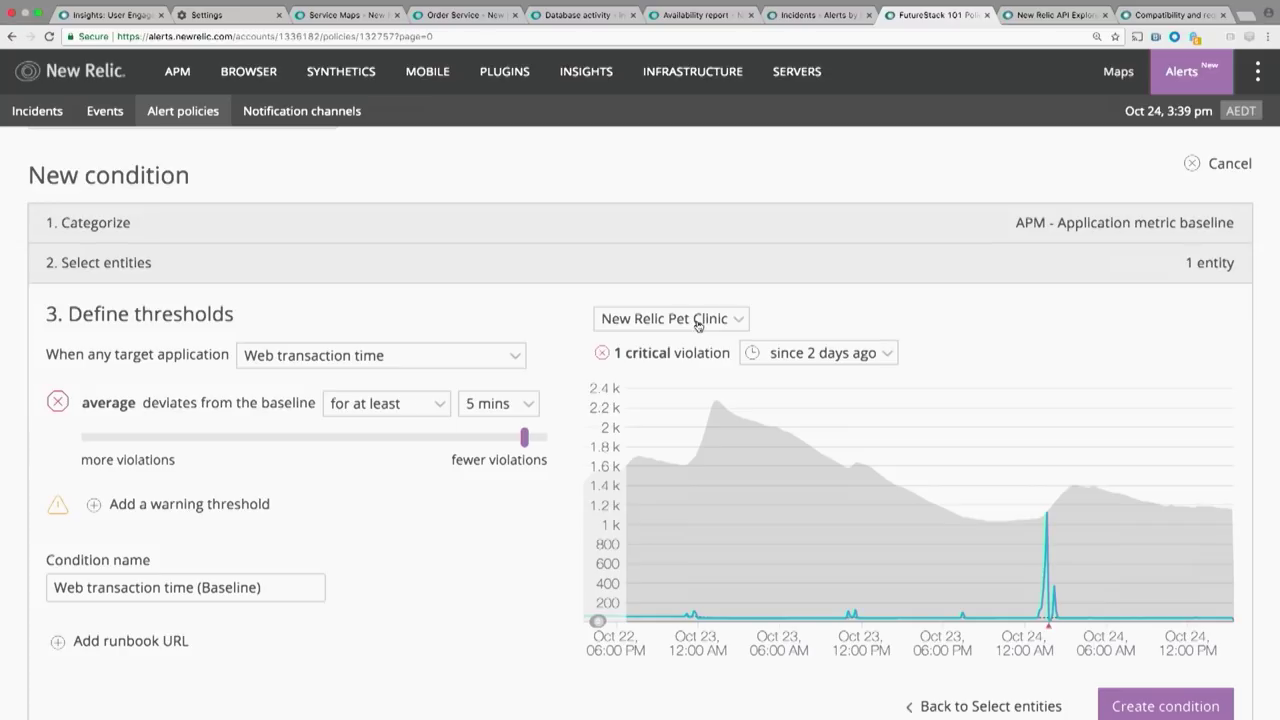
click(795, 352)
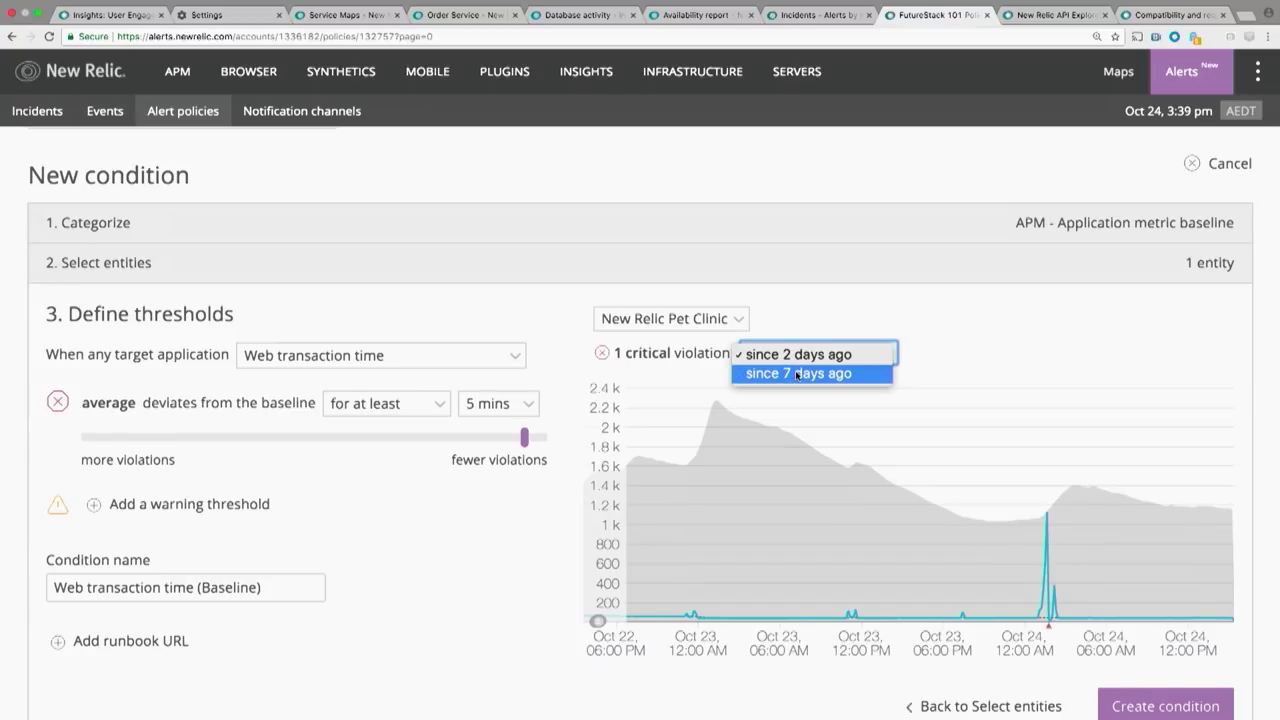
click(797, 374)
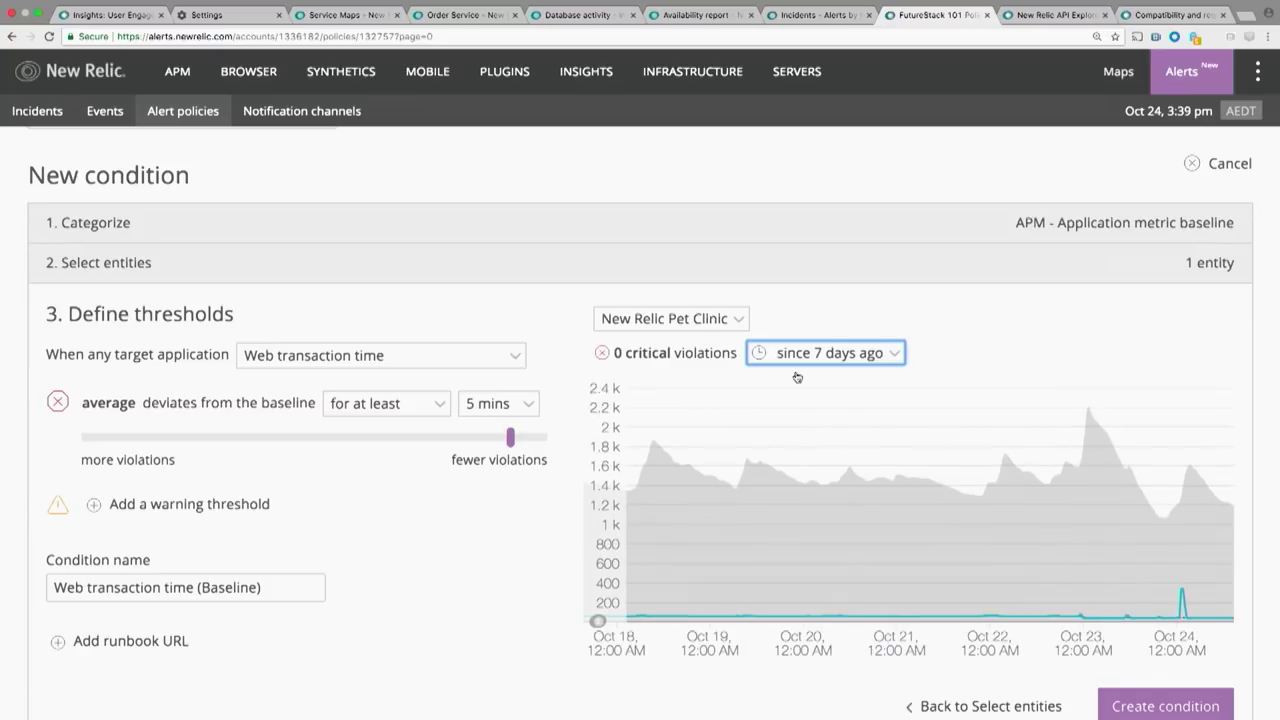
Step: Set the baseline to flag deviations lasting 2 mins at middle sensitivity
click(513, 443)
drag(514, 444, 344, 443)
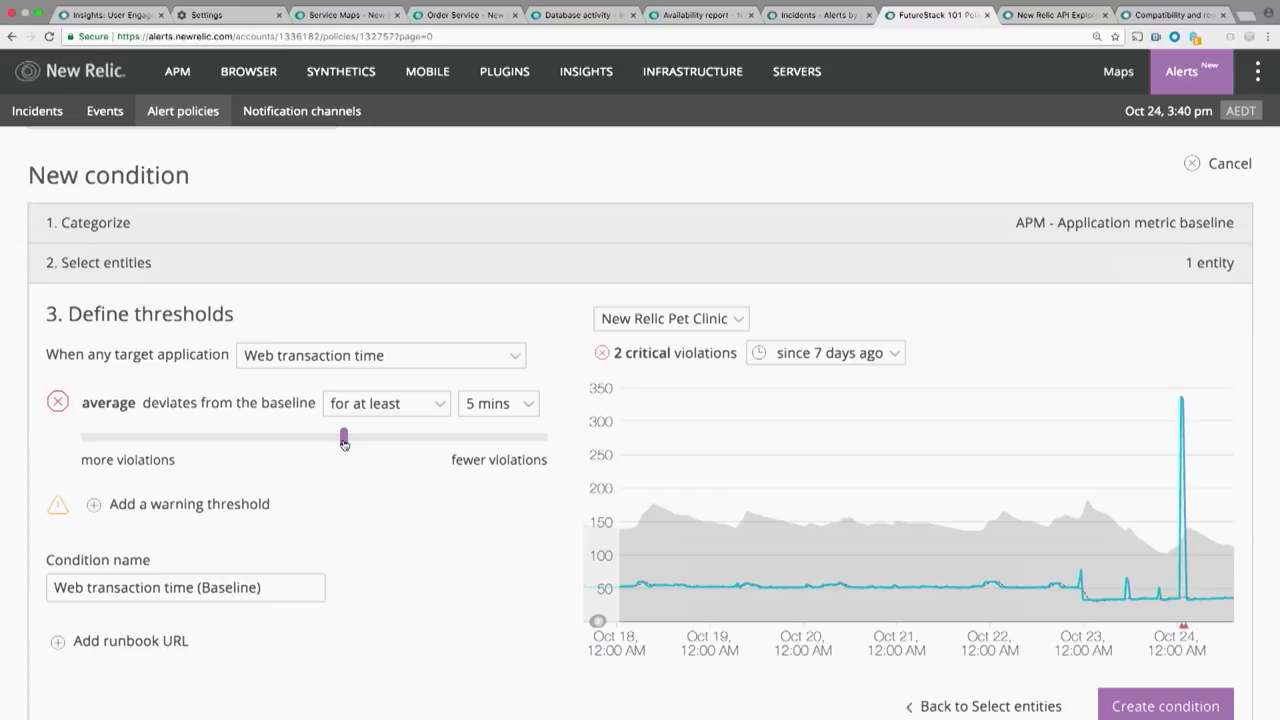
drag(344, 444, 242, 443)
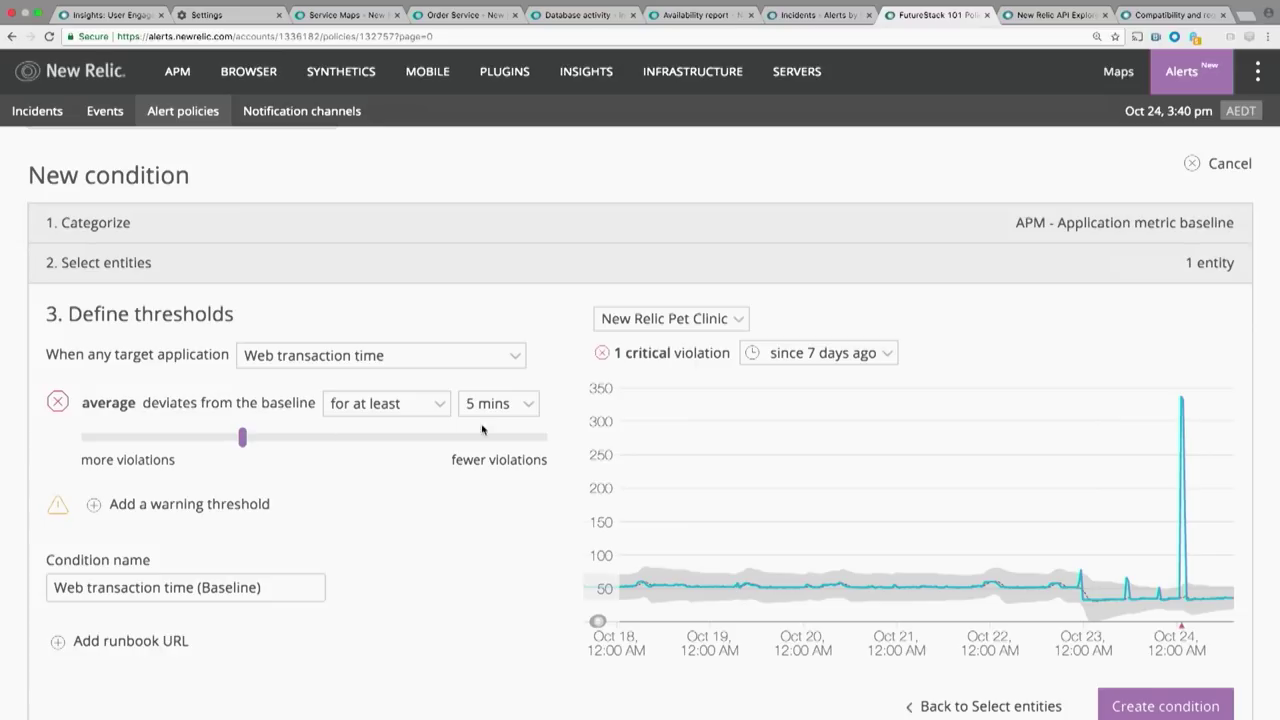
click(507, 410)
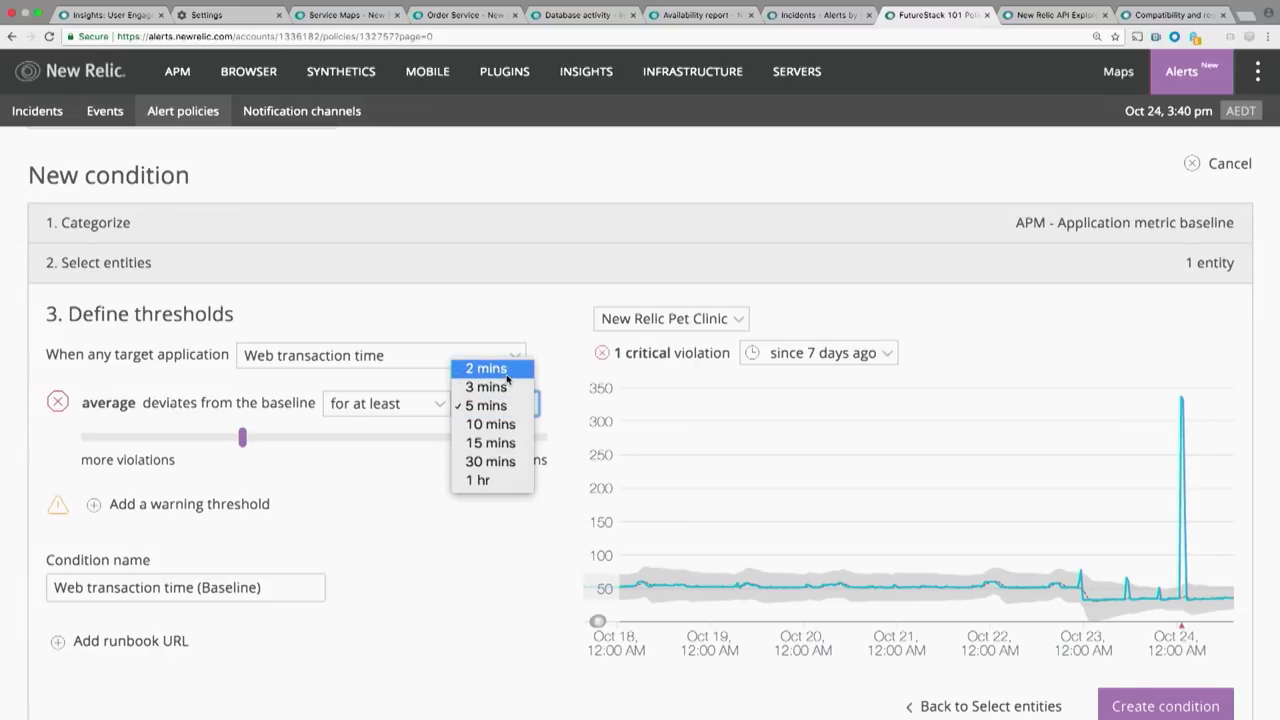
click(507, 376)
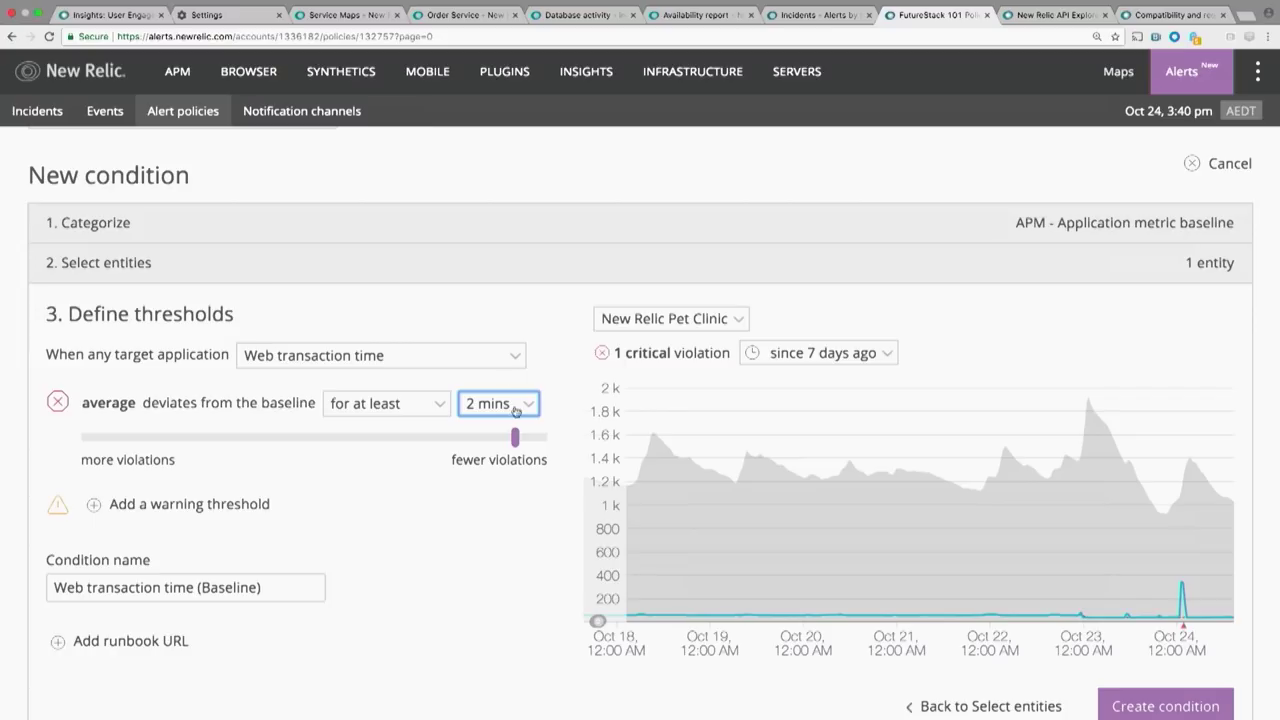
drag(514, 436, 325, 455)
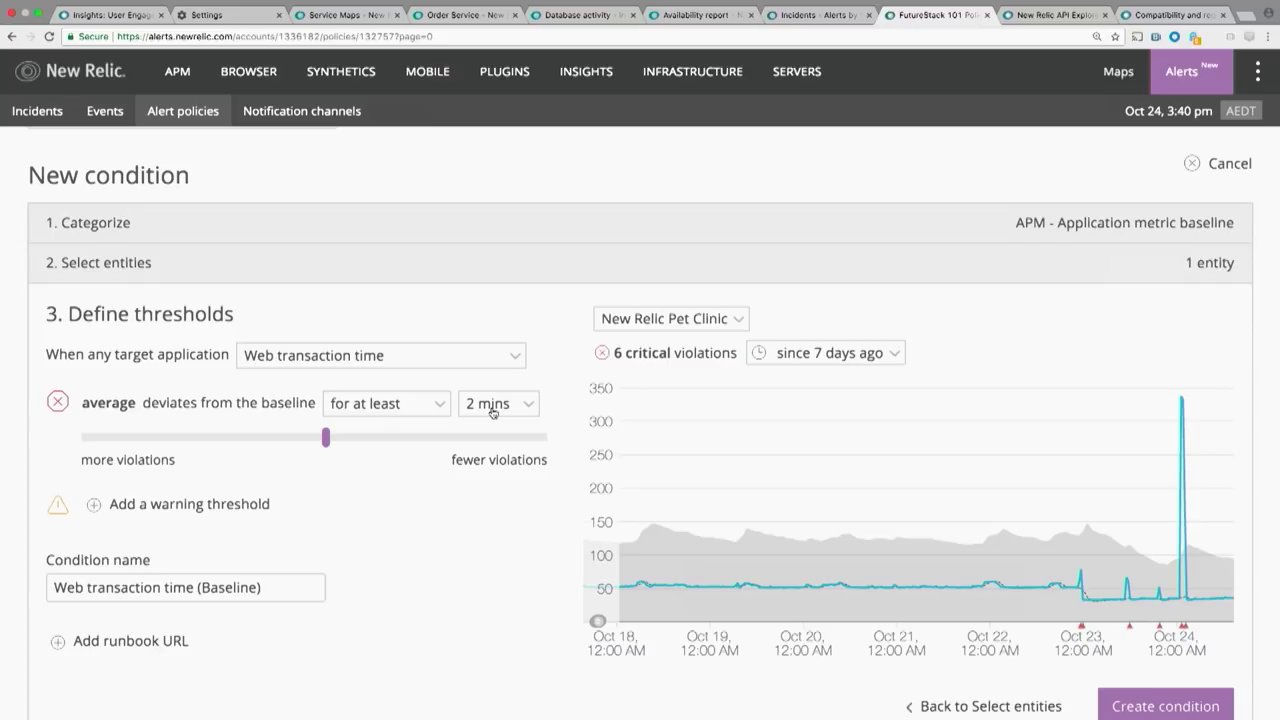
Step: Switch to Web transaction throughput, chart 'since 2 days ago', middle sensitivity, and create the condition
click(487, 366)
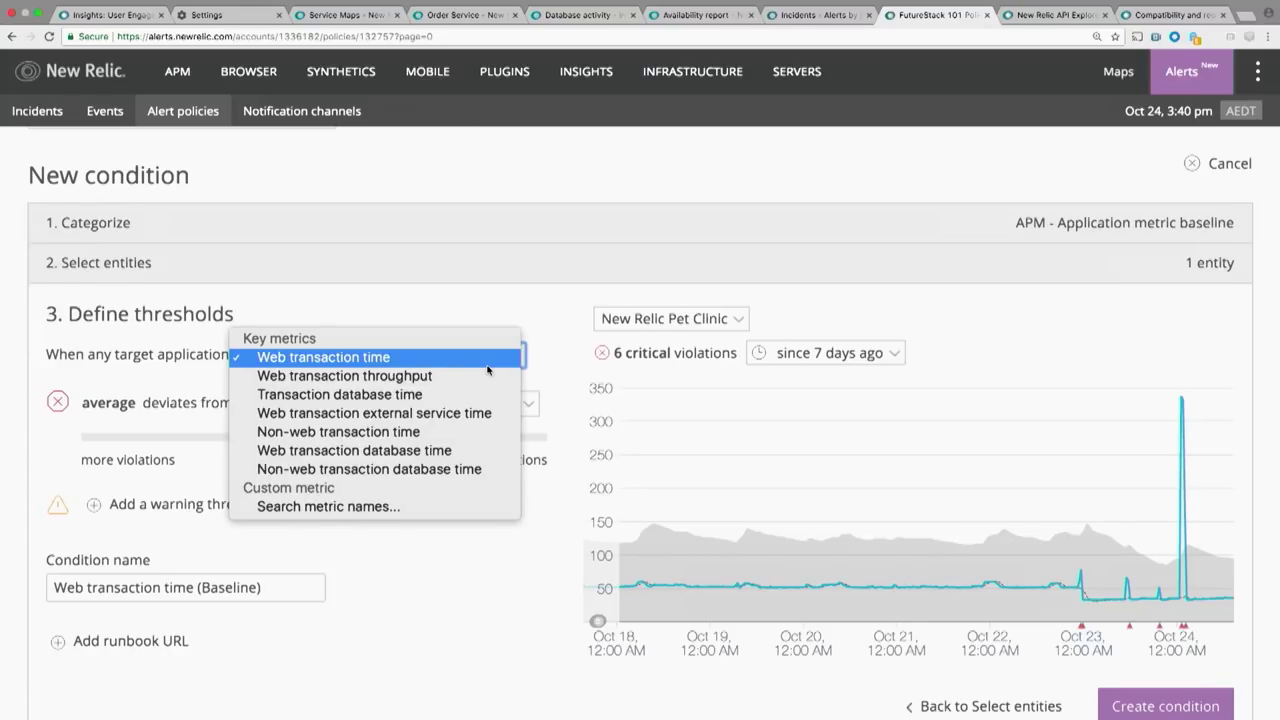
click(484, 376)
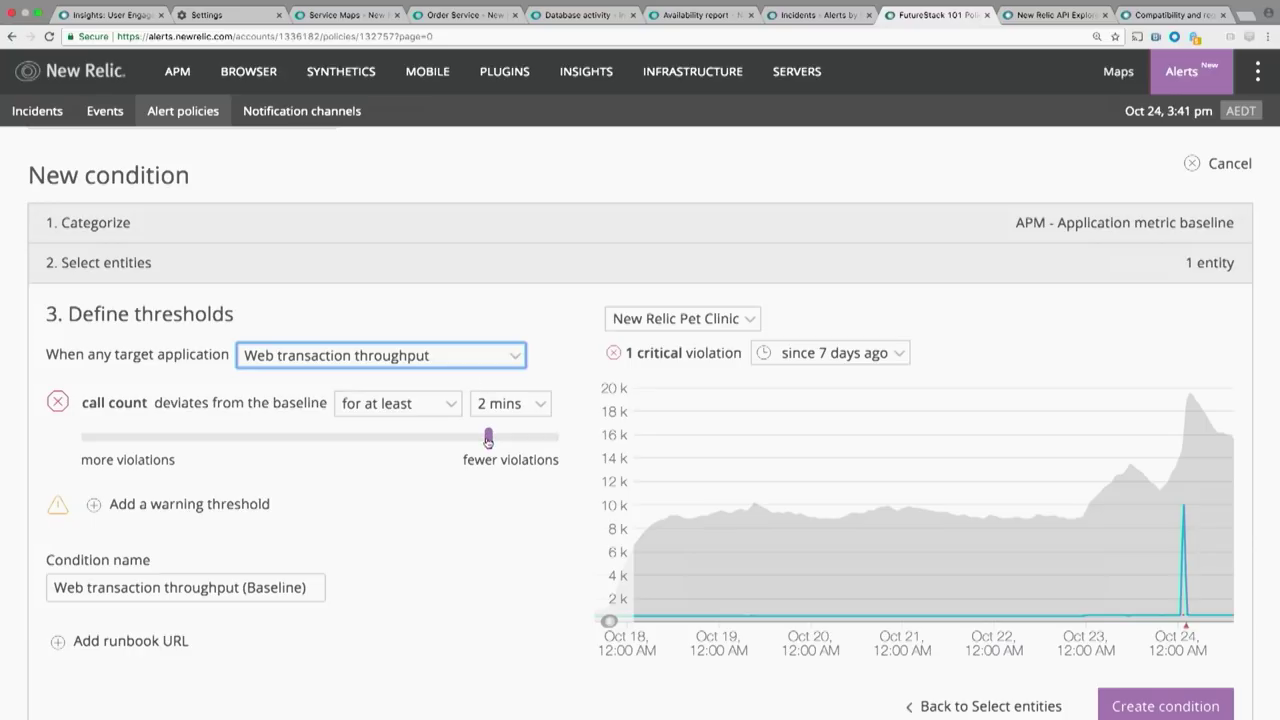
click(772, 355)
click(790, 343)
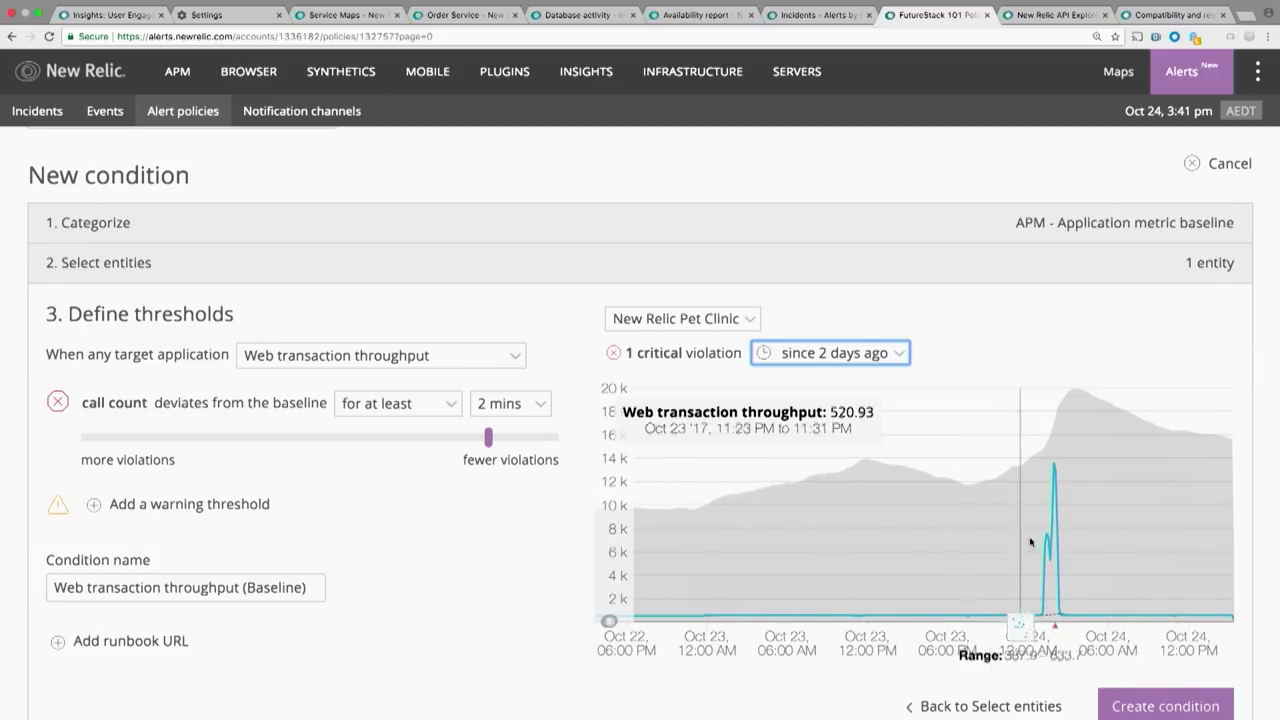
mouse_move(1048, 548)
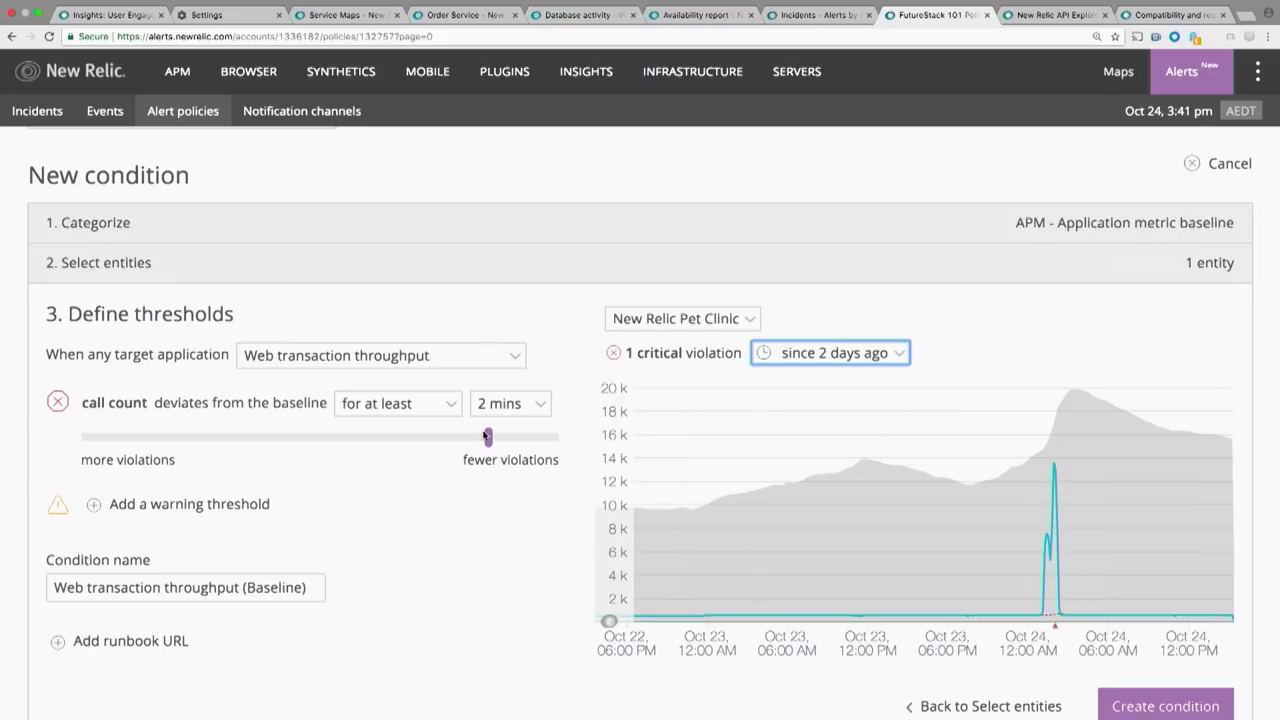
drag(488, 437, 329, 437)
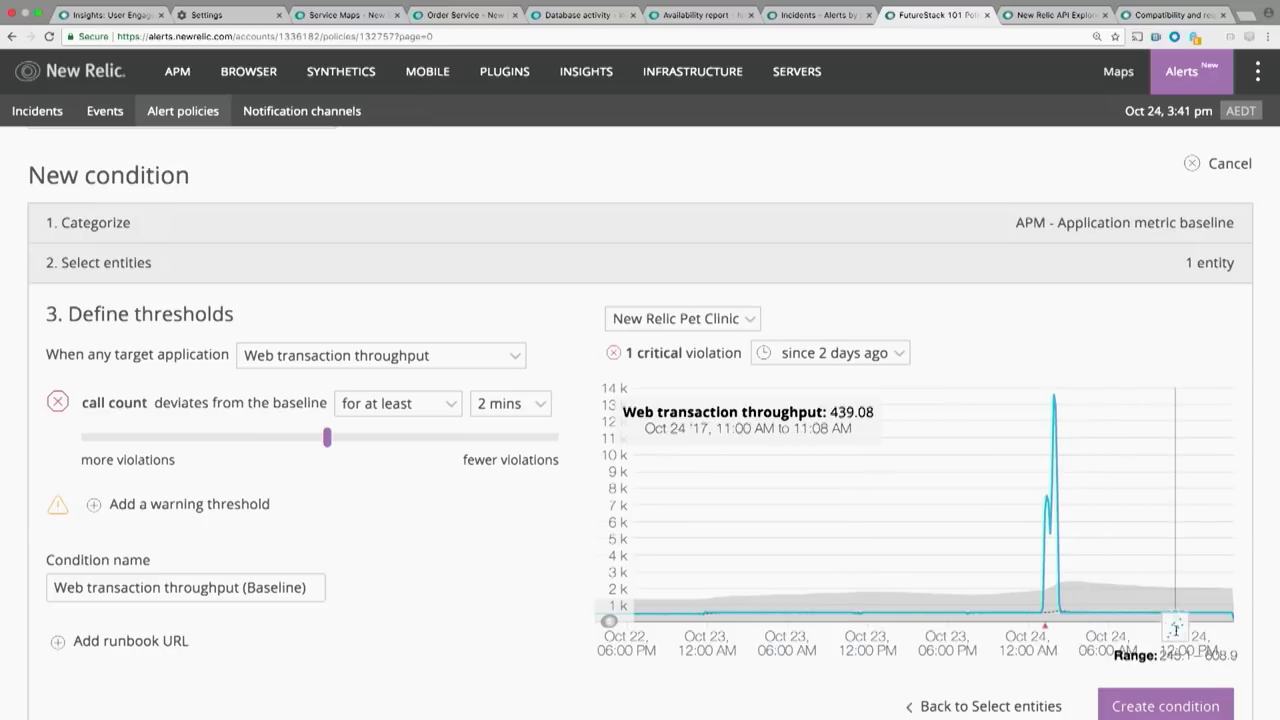
click(1166, 707)
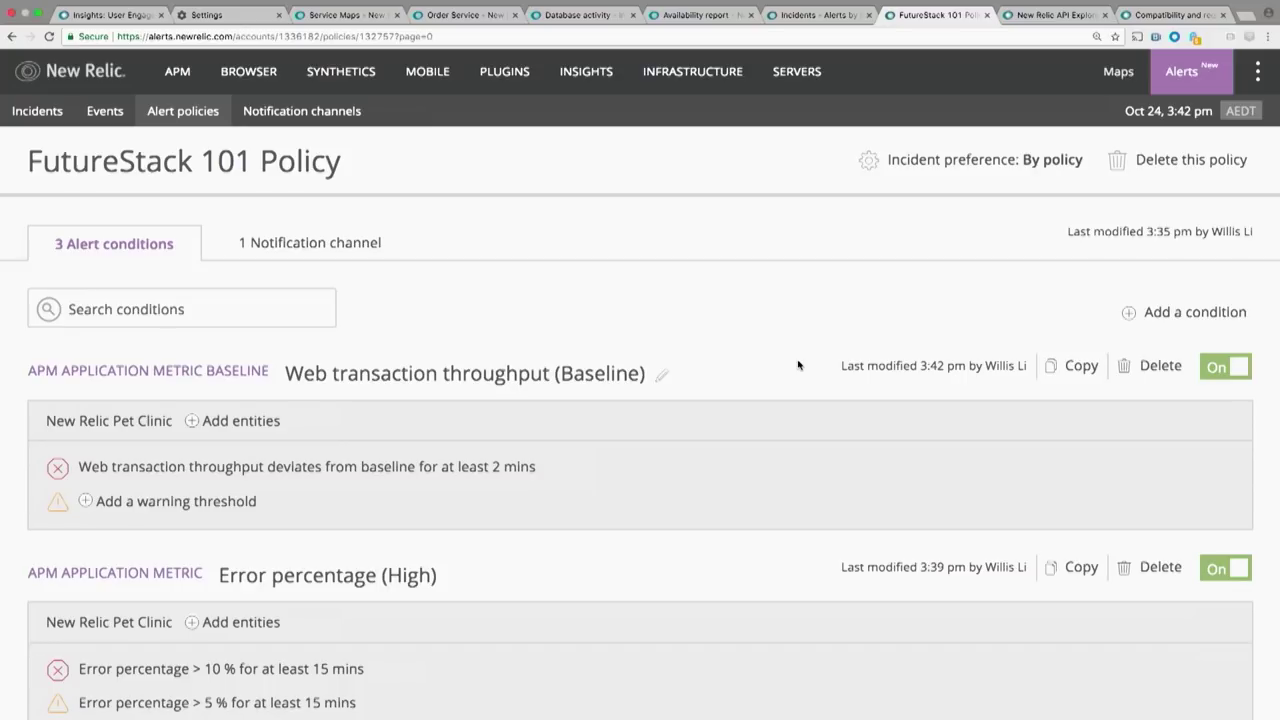
scroll(799, 365, down, 5)
scroll(799, 366, up, 2)
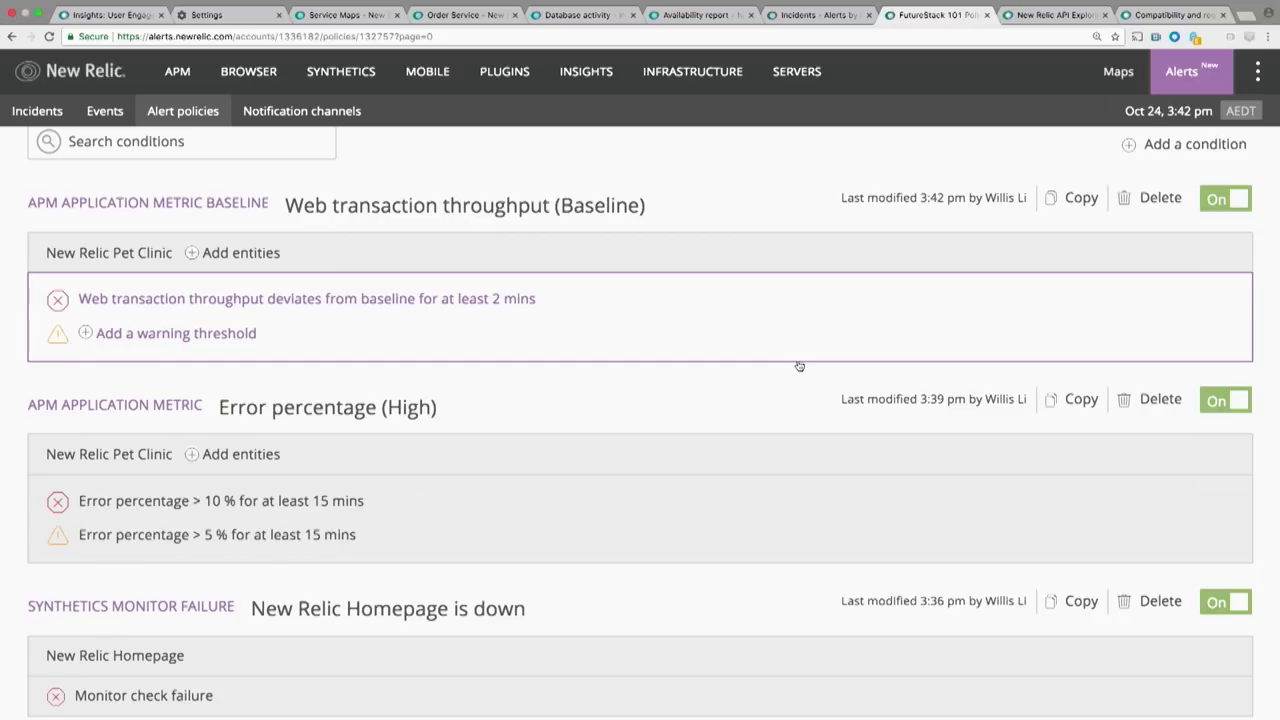
scroll(799, 366, up, 3)
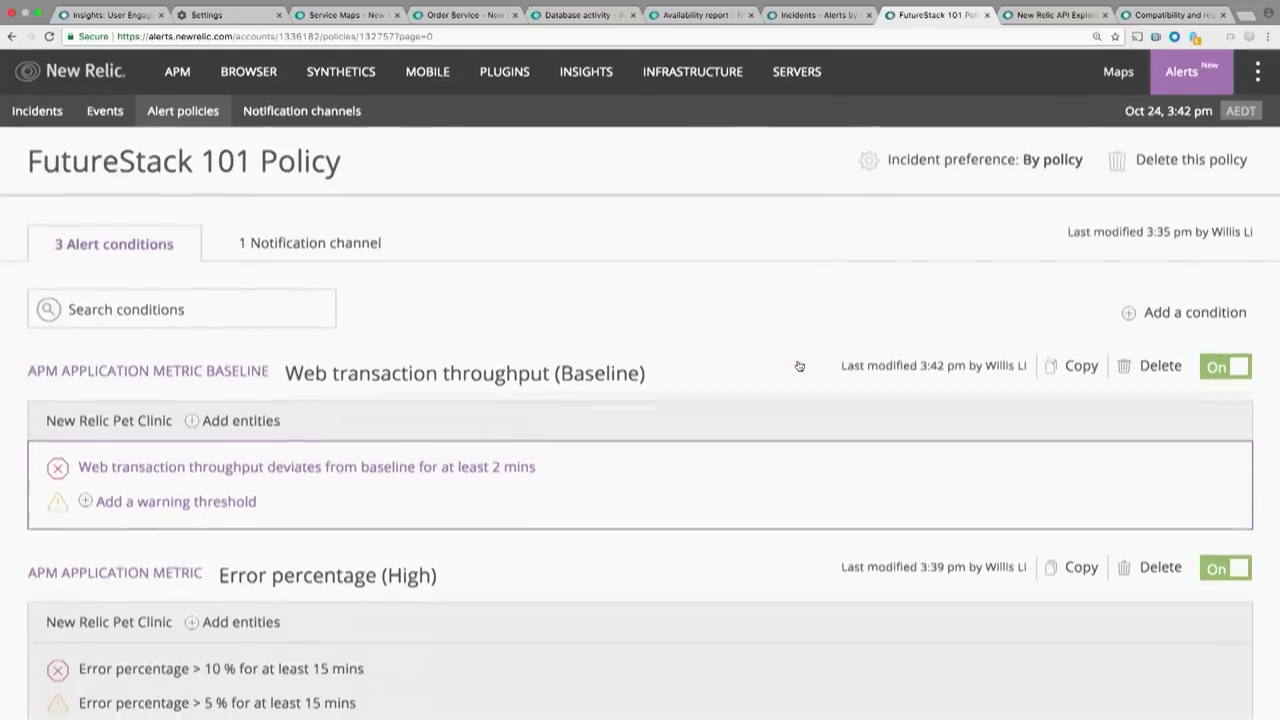
click(996, 176)
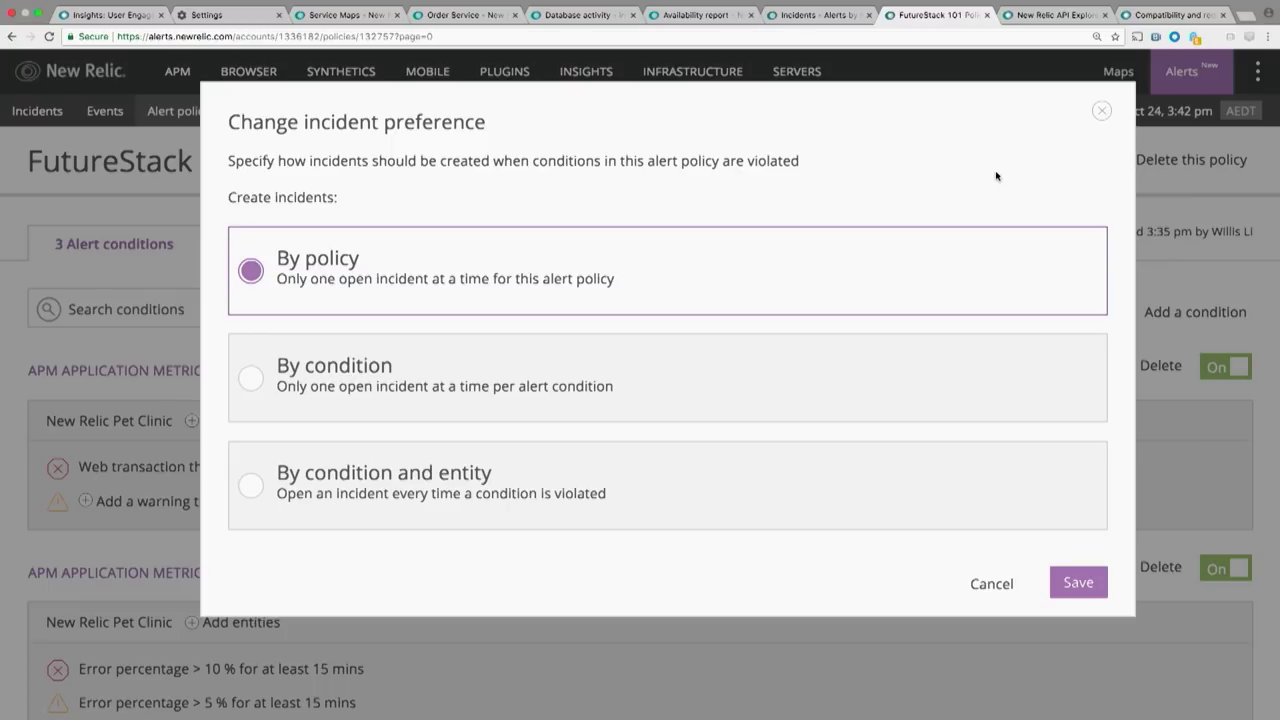
click(884, 358)
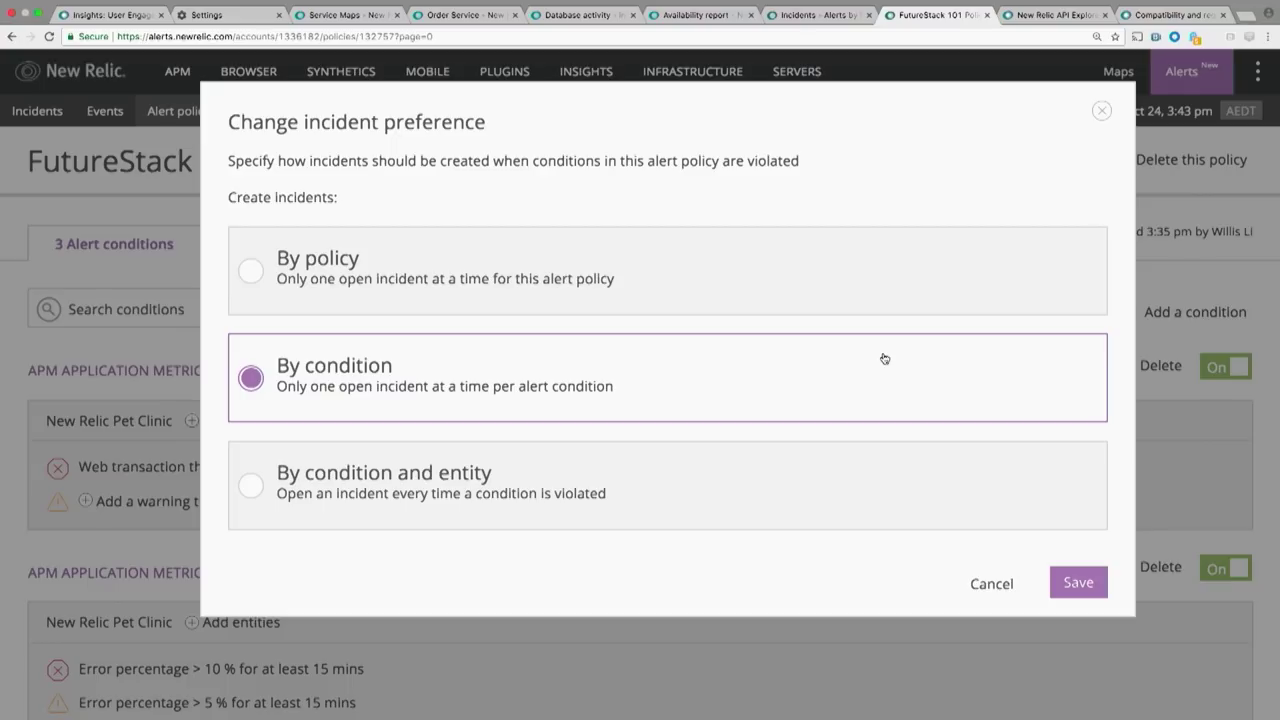
click(867, 475)
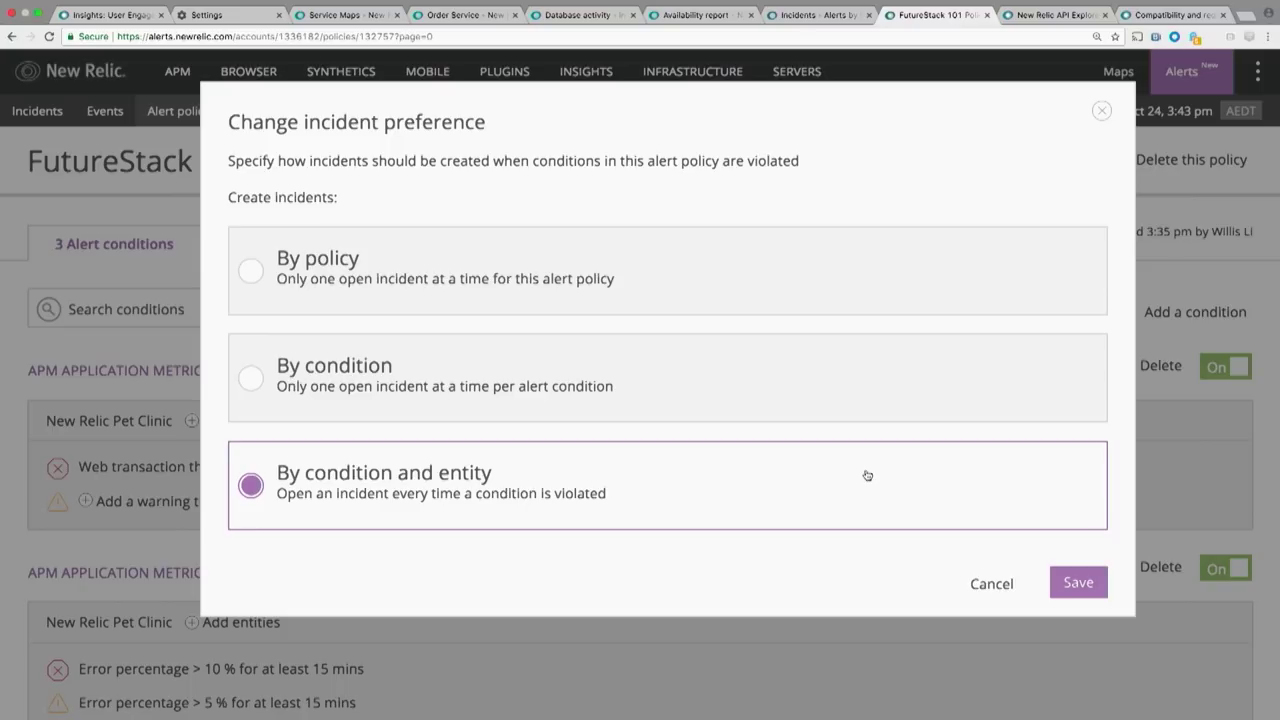
click(988, 586)
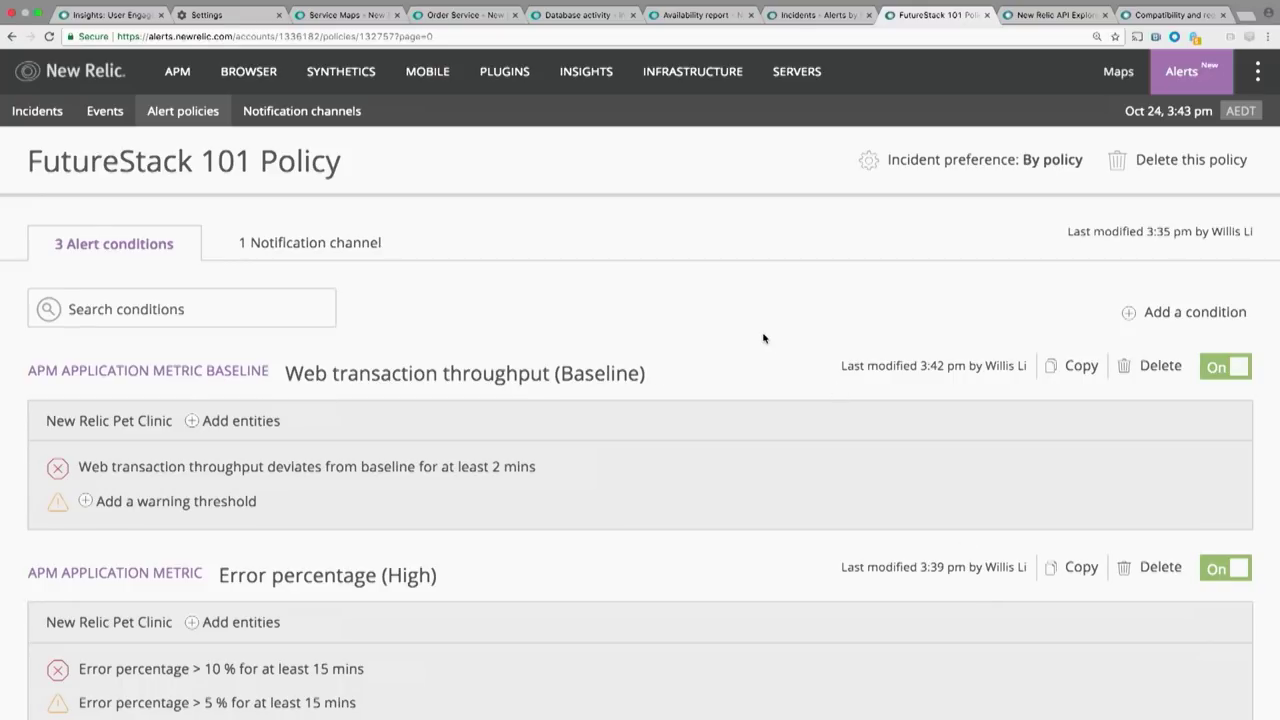
scroll(763, 336, down, 2)
scroll(763, 337, down, 2)
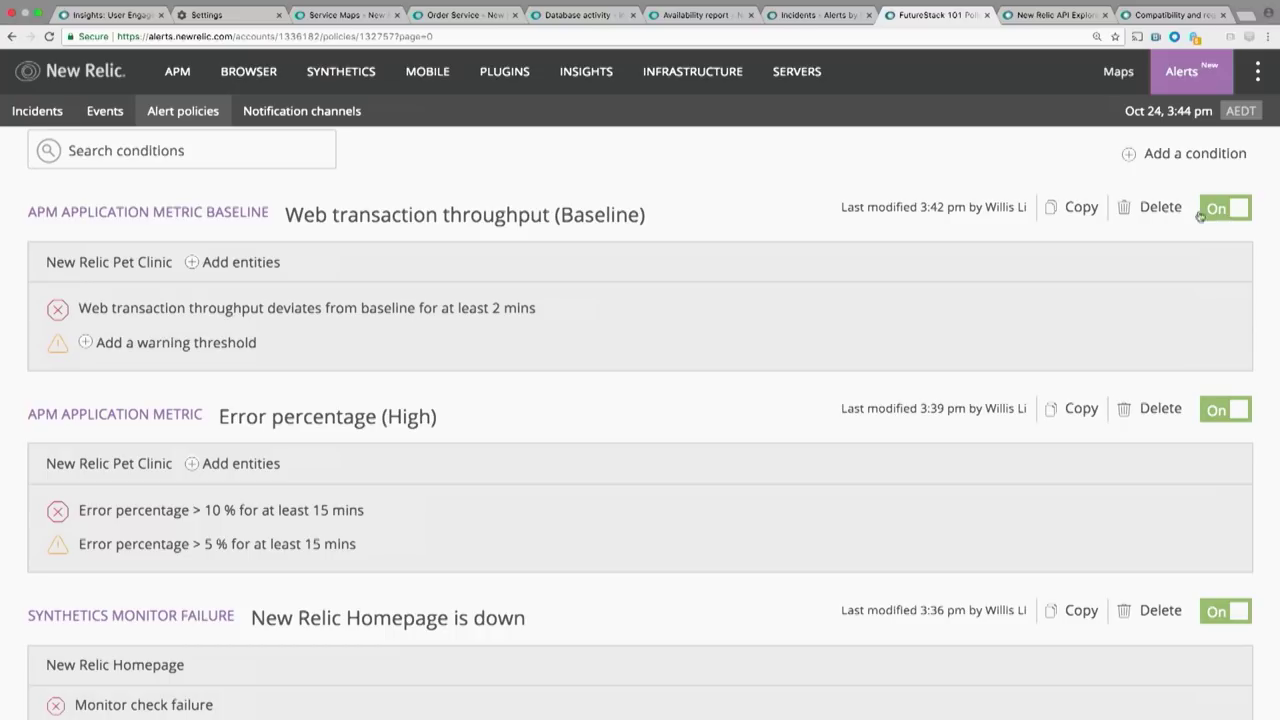
Step: Scroll back to the policy header and view its single Users notification channel
scroll(963, 187, down, 2)
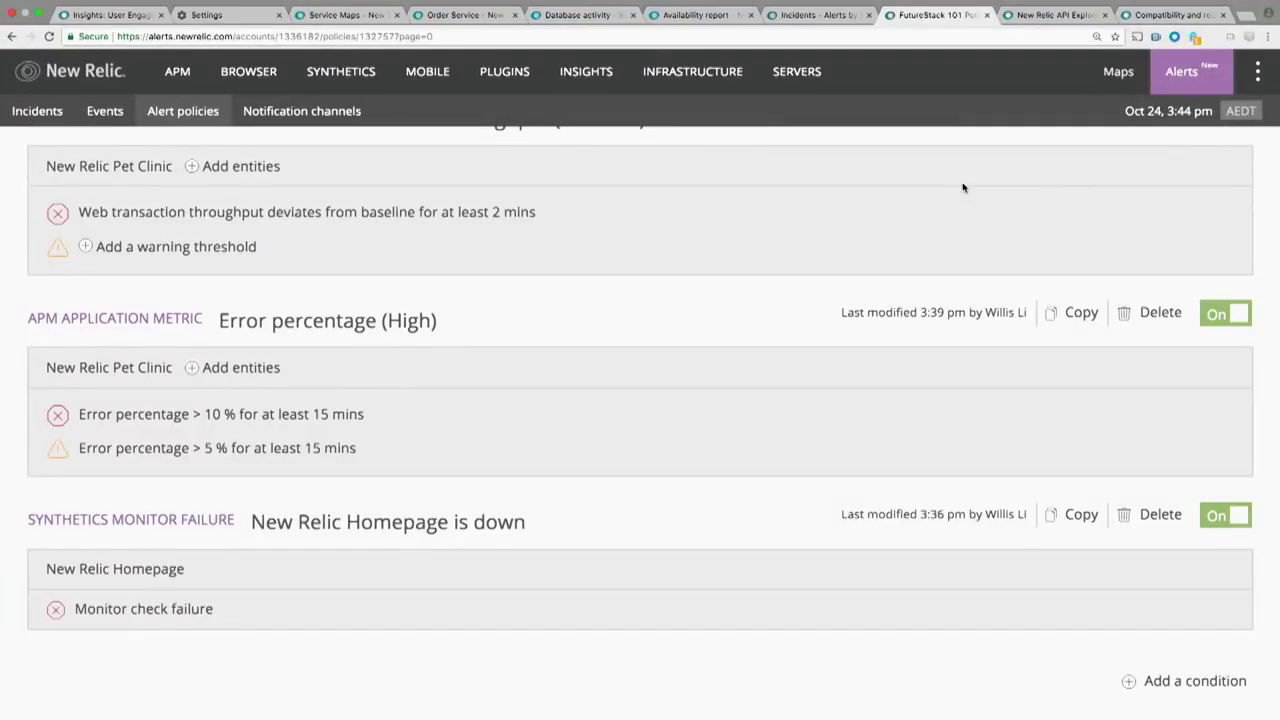
scroll(805, 323, up, 4)
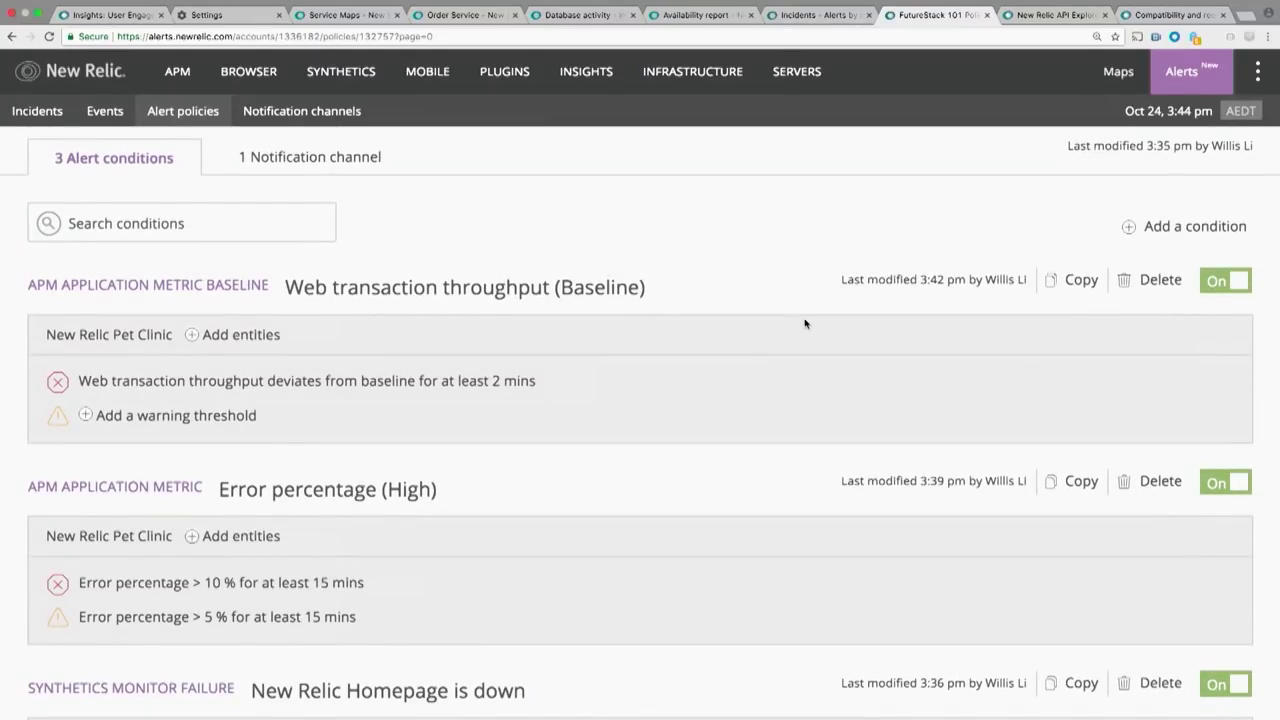
scroll(805, 323, up, 2)
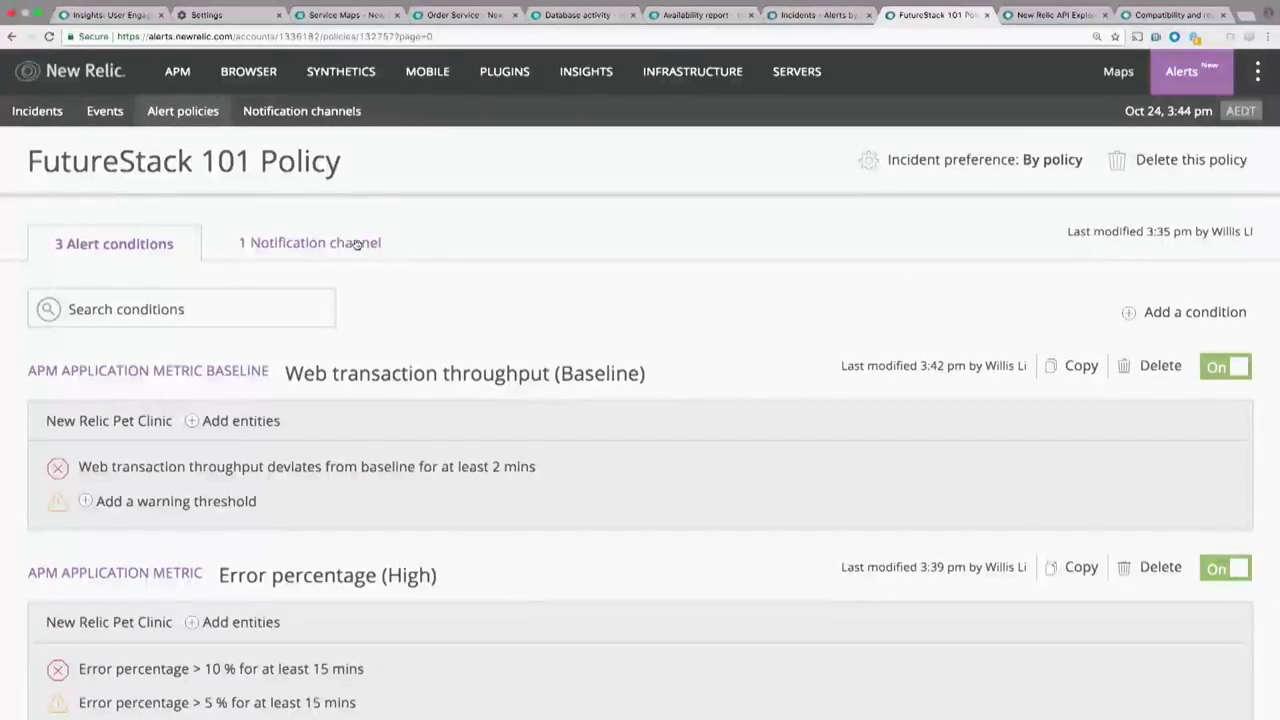
click(356, 244)
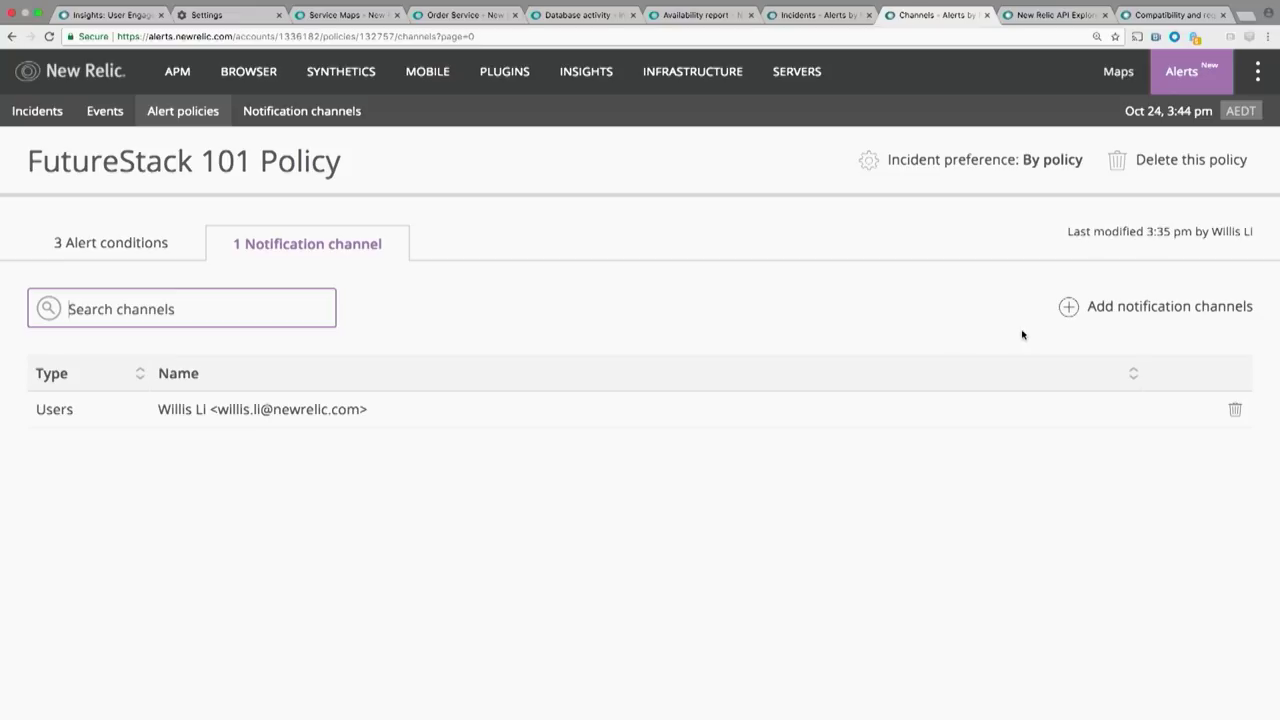
Step: Start adding notification channels, looking at E-mail before choosing the Users category
click(1069, 318)
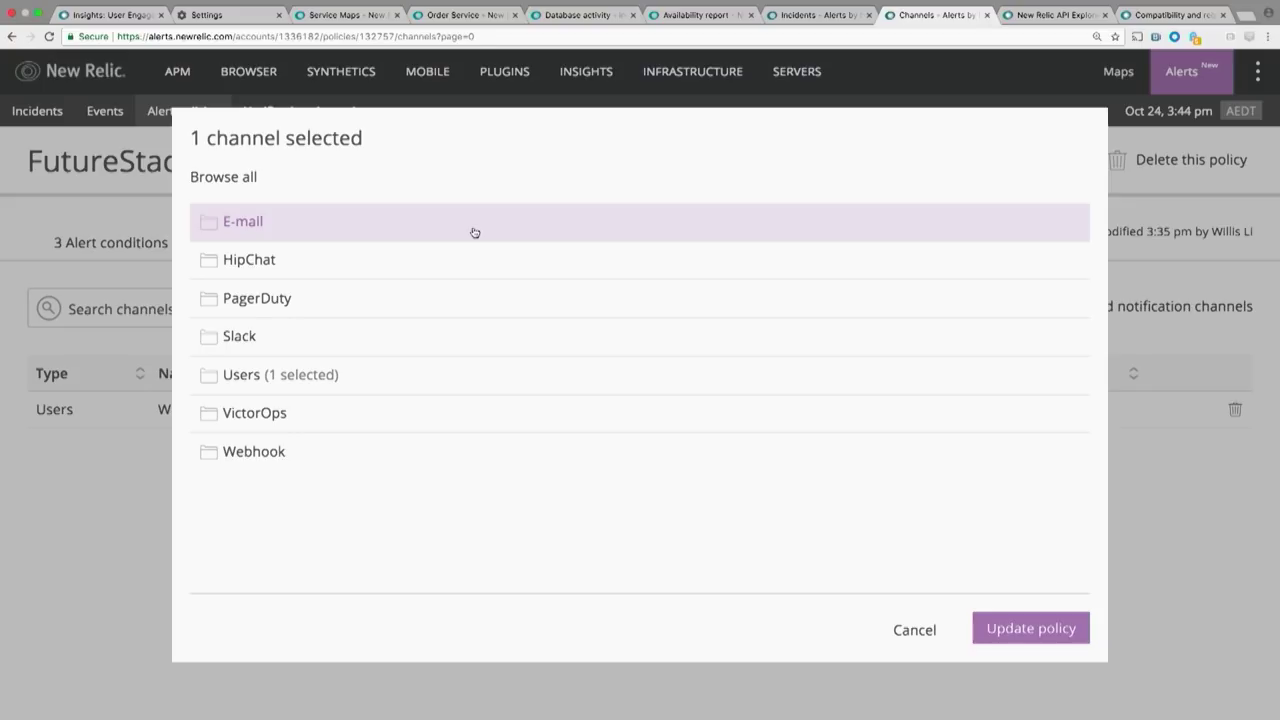
click(475, 233)
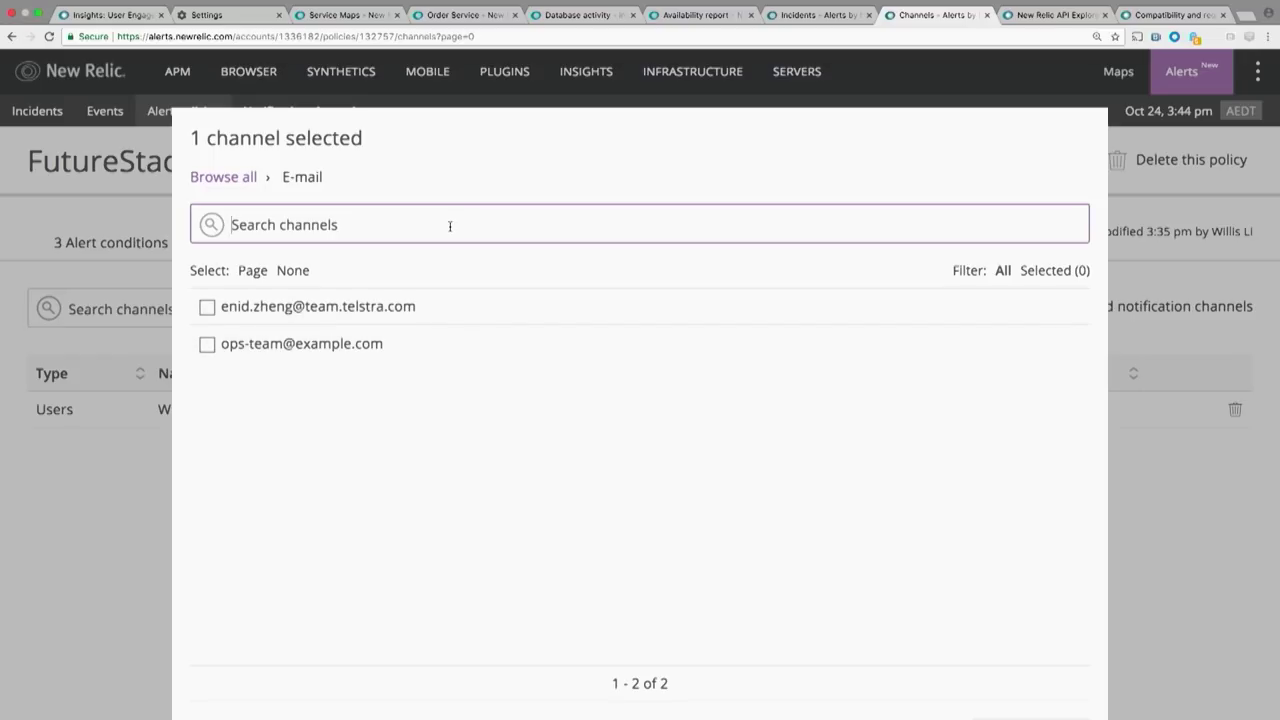
click(232, 178)
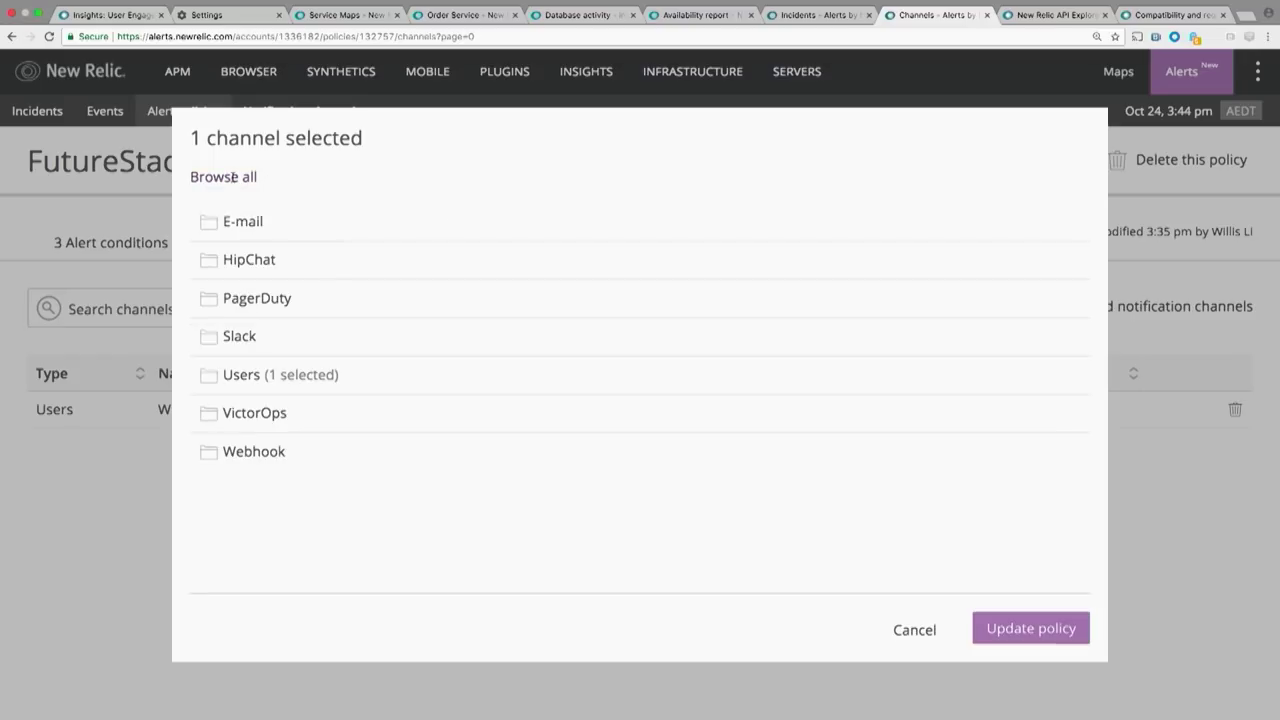
click(233, 378)
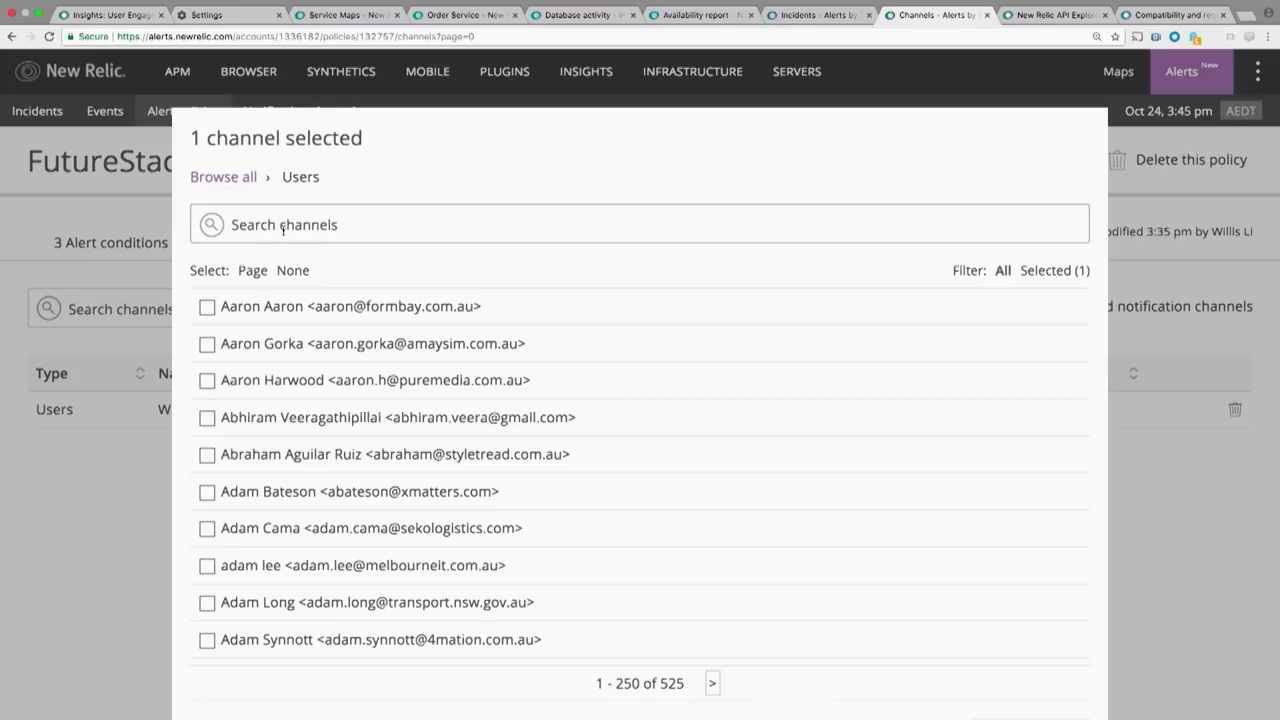
Step: Search for and check two more users, then update the policy
click(283, 228)
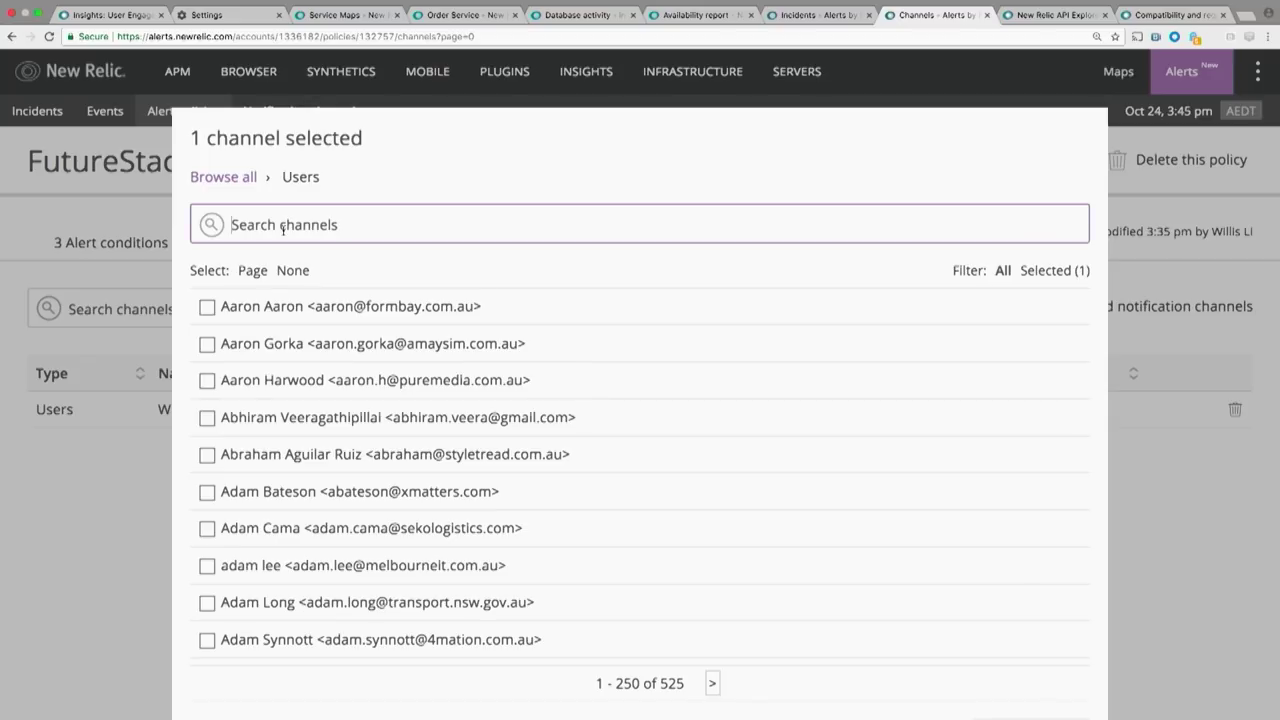
text(max)
click(257, 306)
text(andrew)
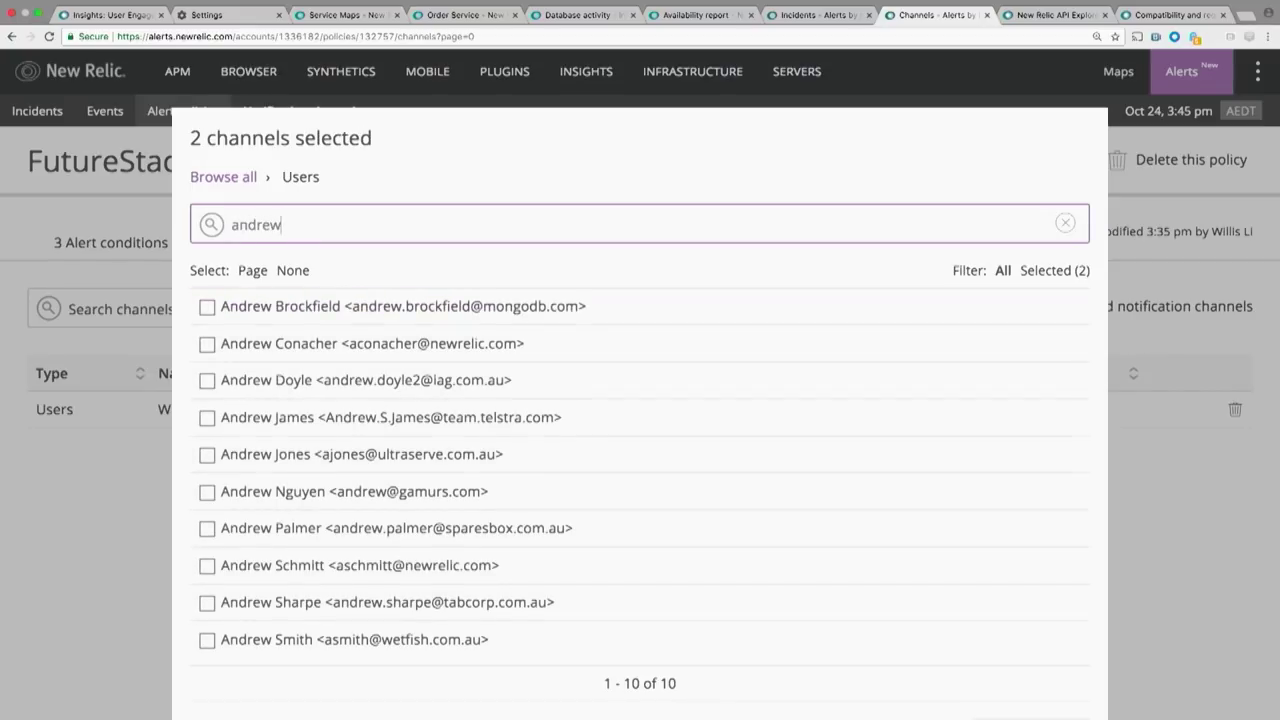
click(265, 342)
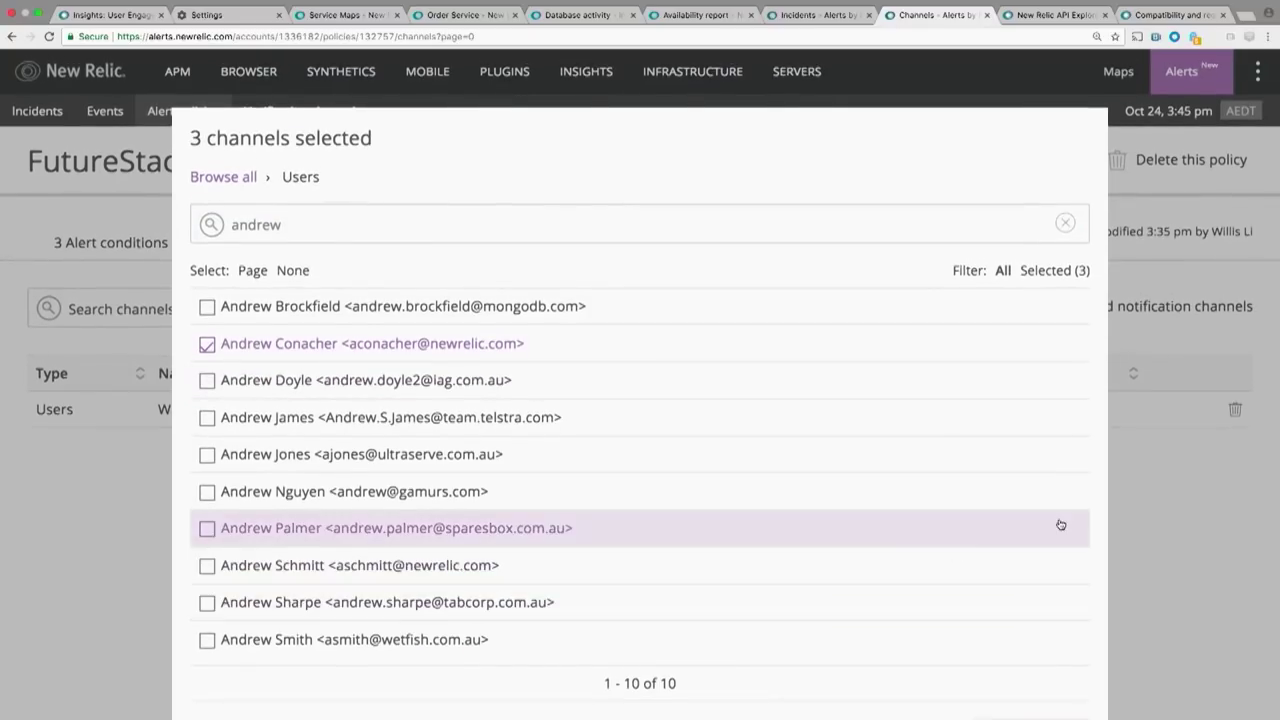
key(ctrl+minus)
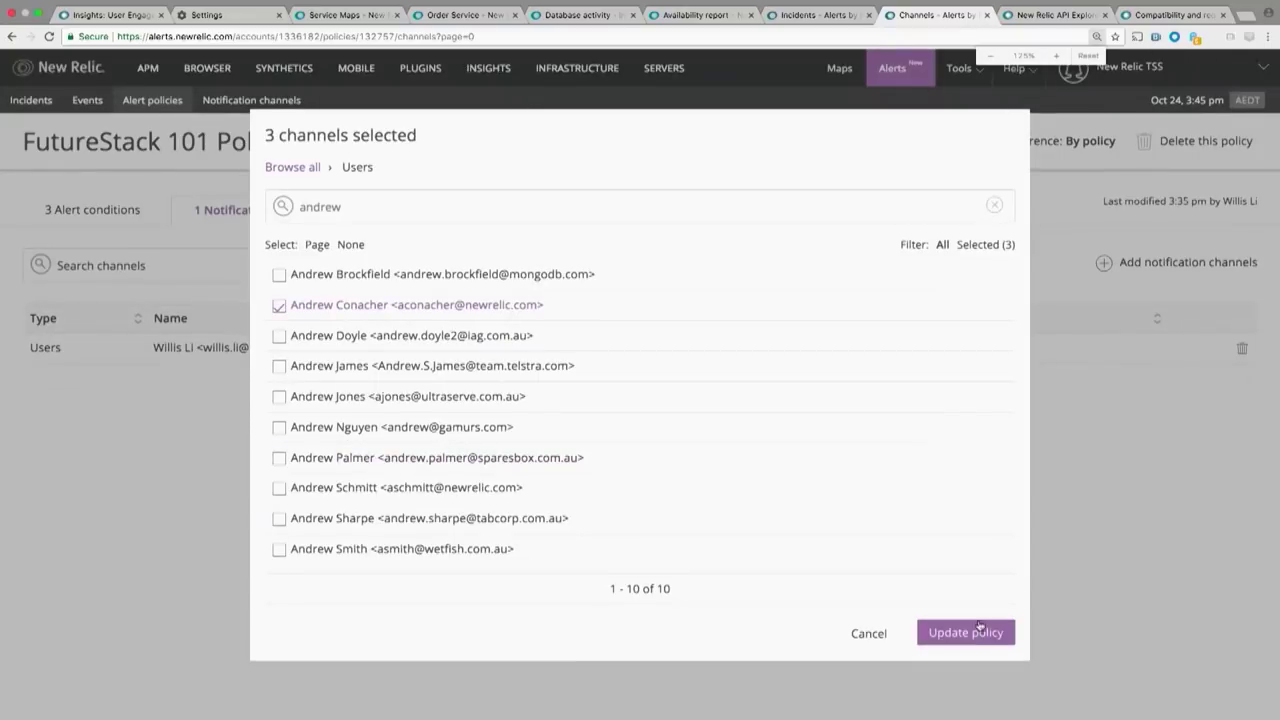
click(940, 634)
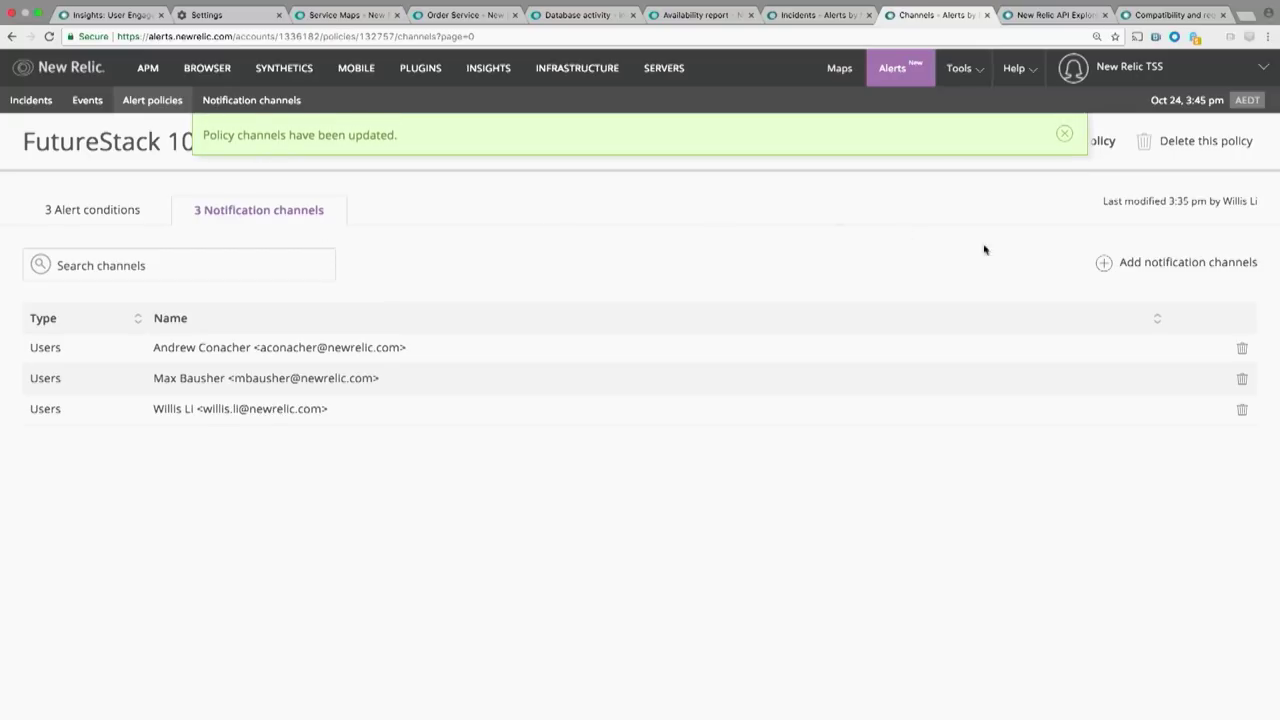
Step: Peek at the Slack channel category, cancel the picker, and go to the Notification channels list
click(1125, 264)
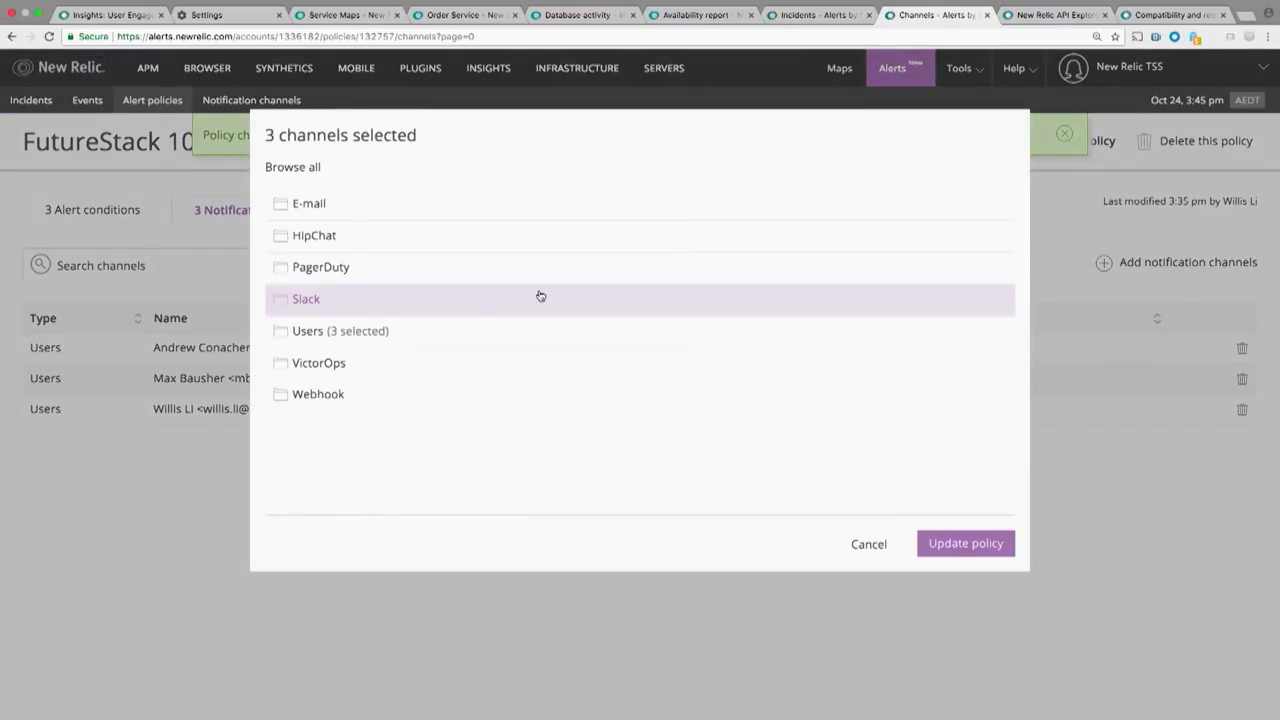
click(466, 298)
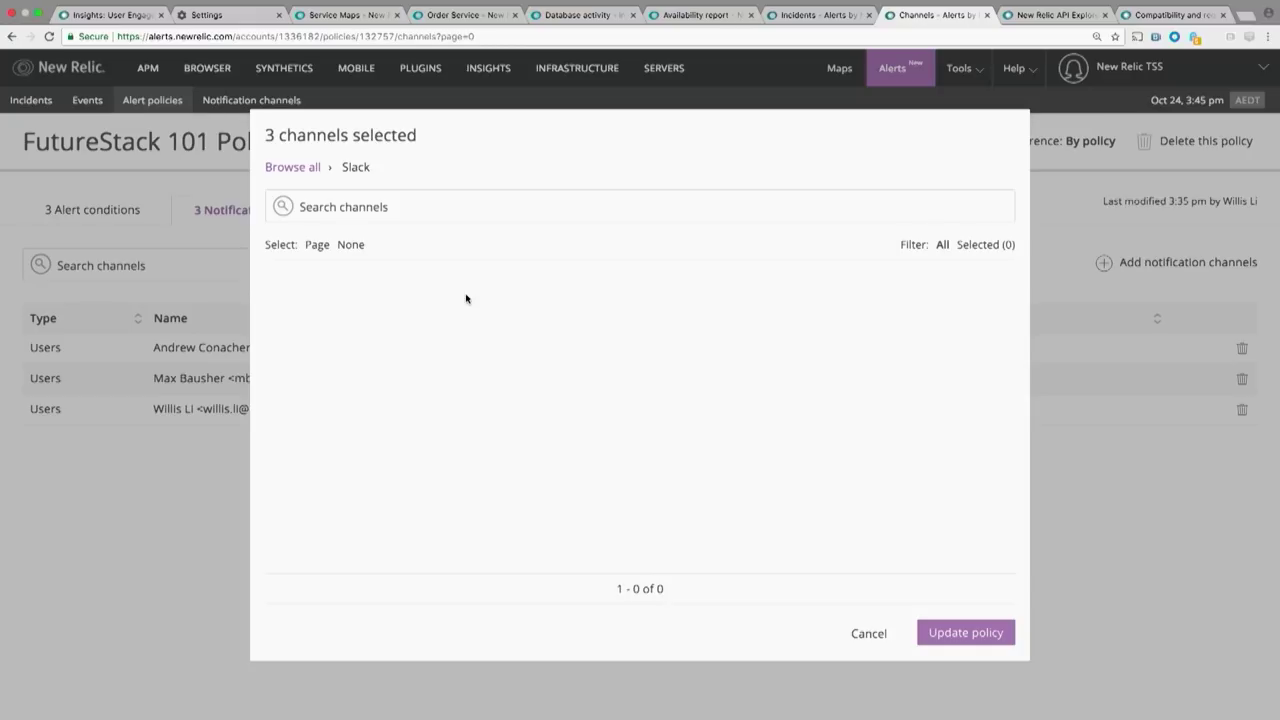
click(882, 634)
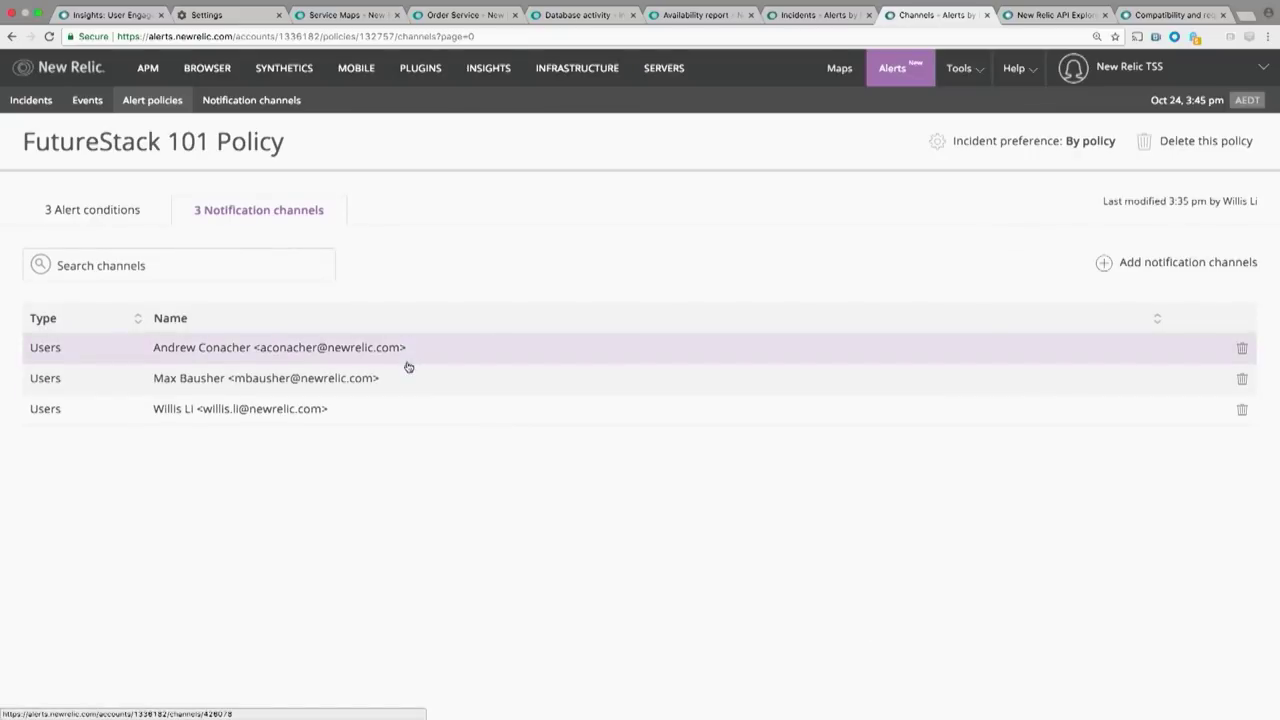
click(1104, 263)
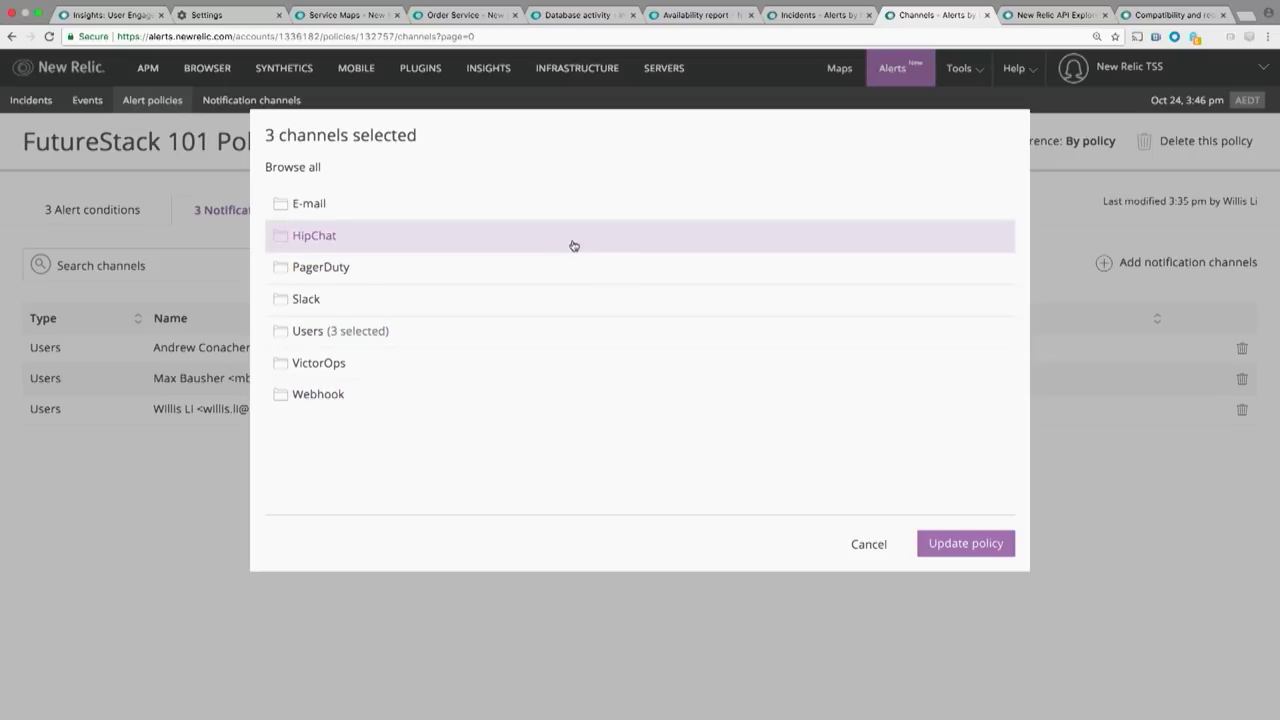
click(880, 549)
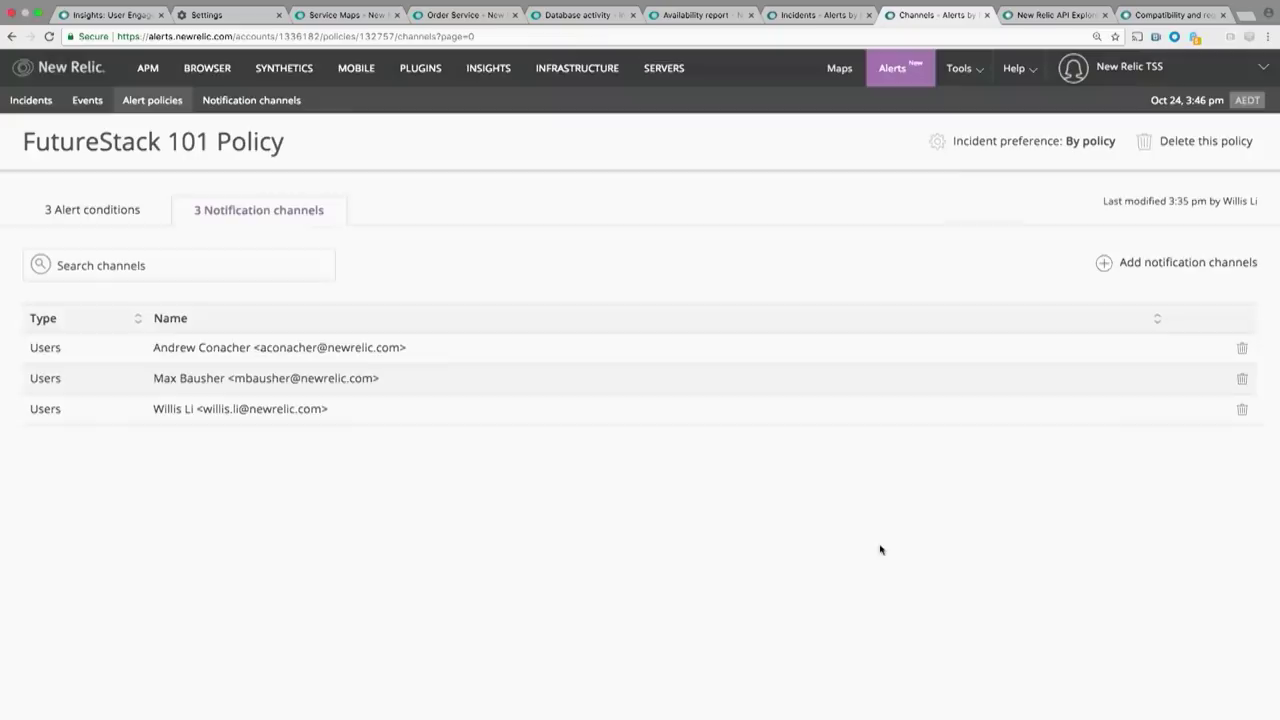
click(285, 104)
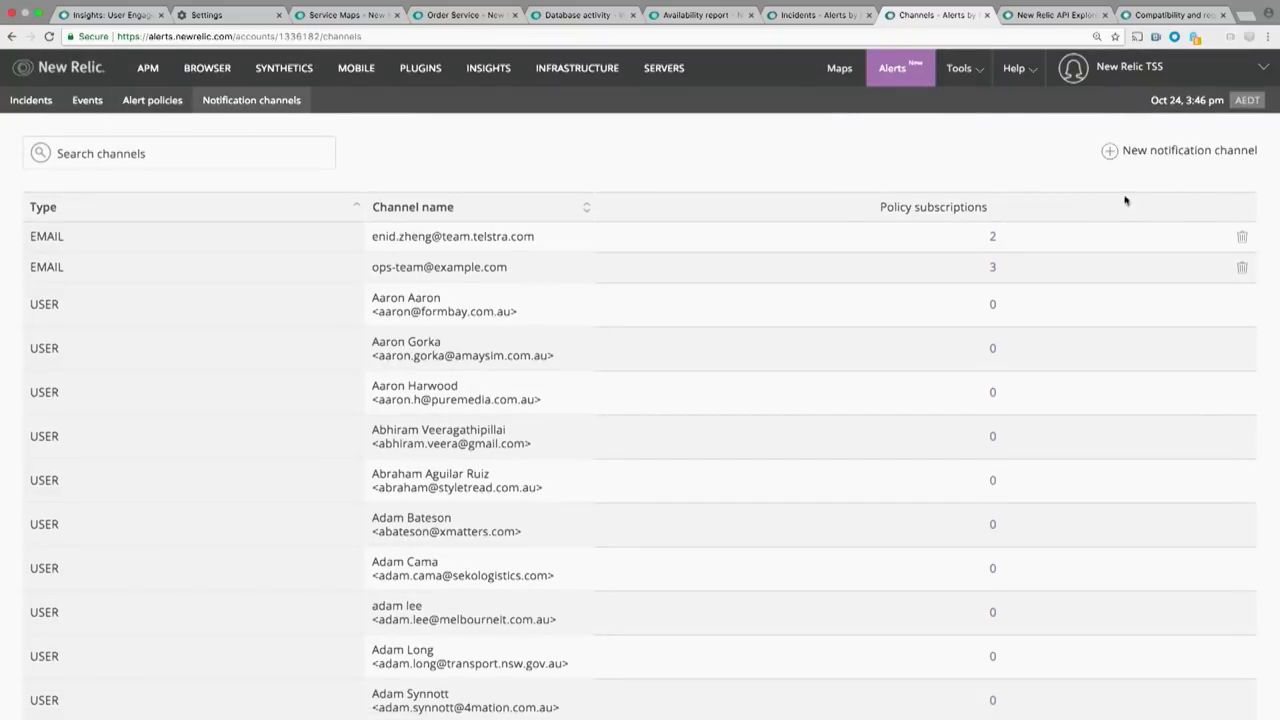
Step: Start a new notification channel and review the channel types from Campfire to xMatters
click(1177, 153)
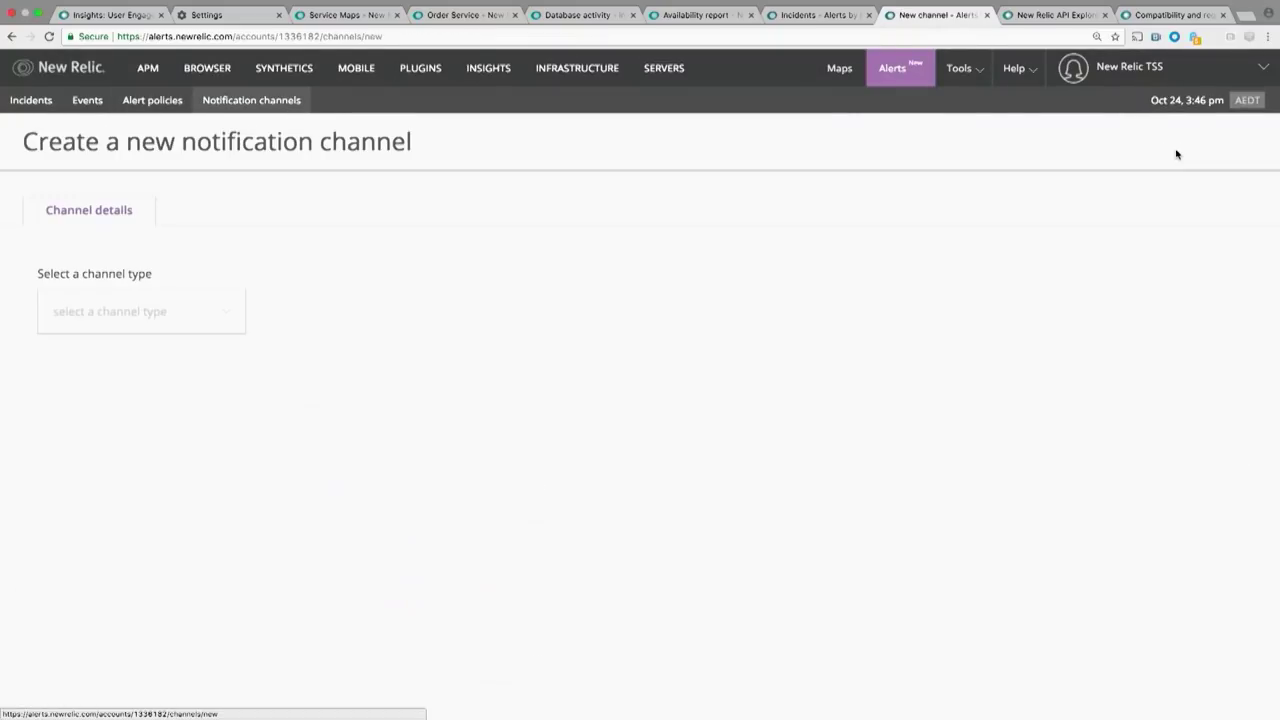
click(206, 300)
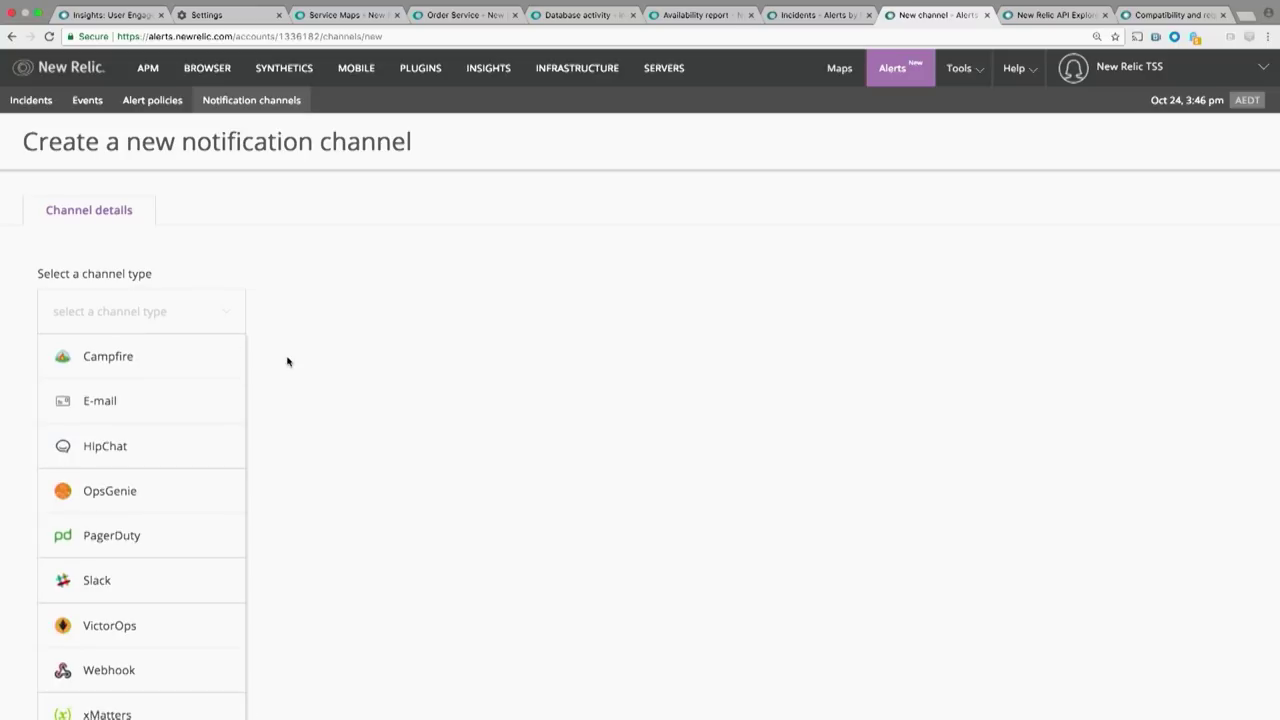
scroll(287, 361, down, 1)
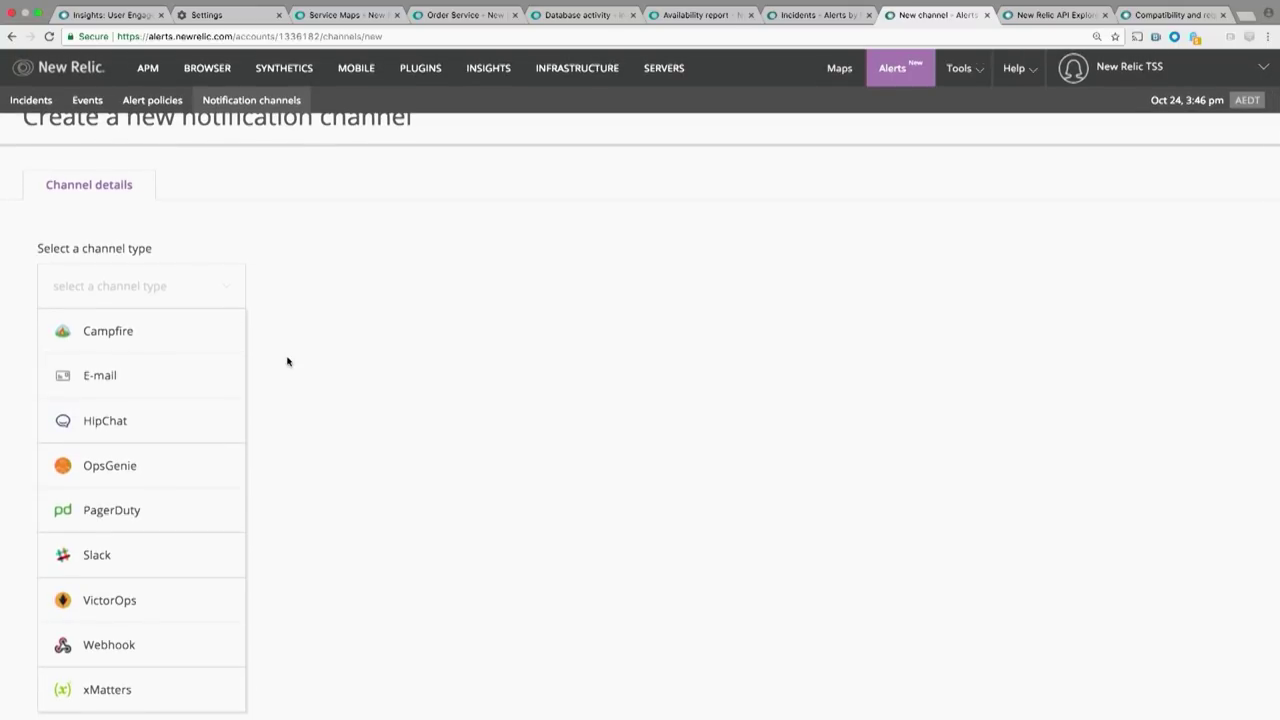
key(super+plus)
key(super+plus)
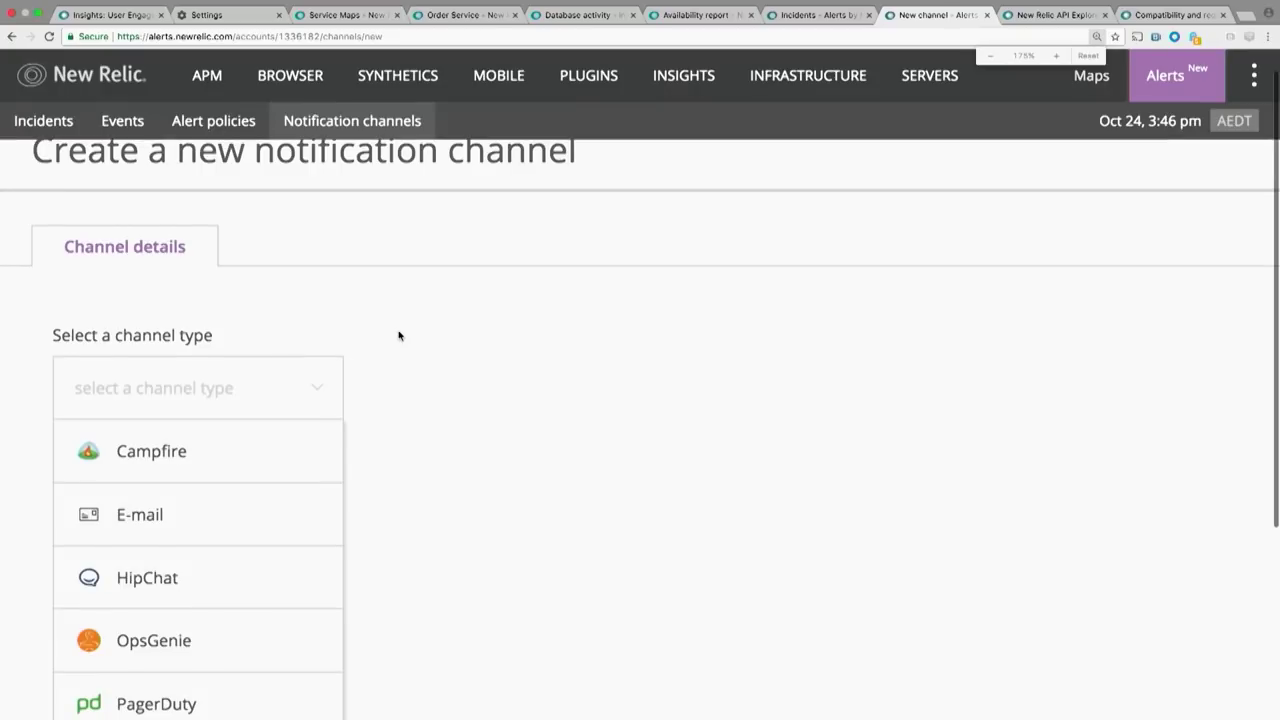
scroll(397, 334, down, 4)
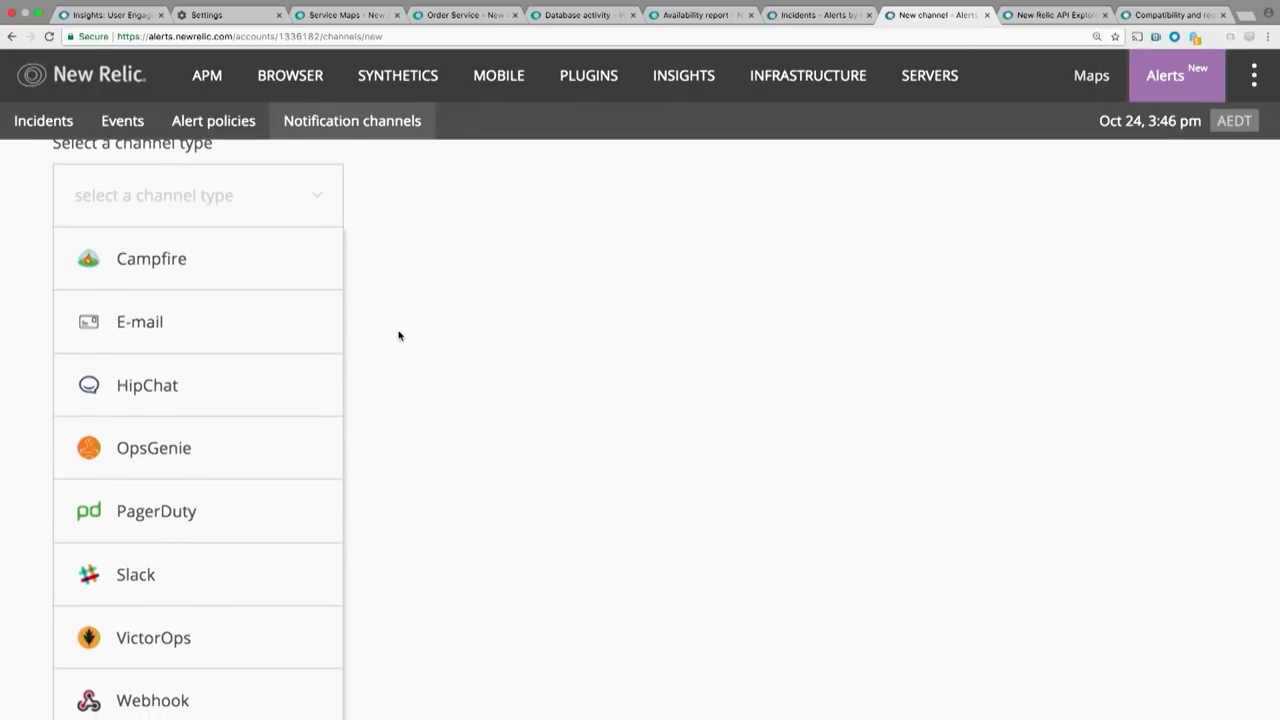
scroll(303, 486, down, 2)
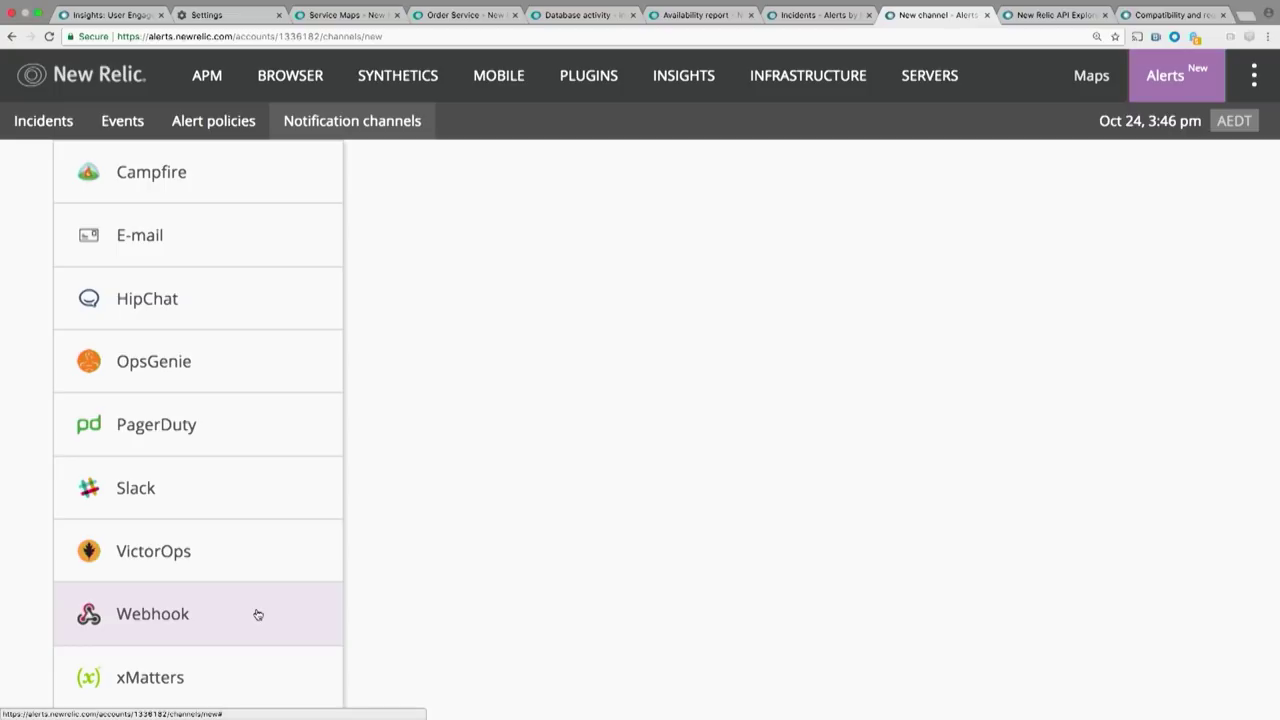
scroll(486, 443, up, 3)
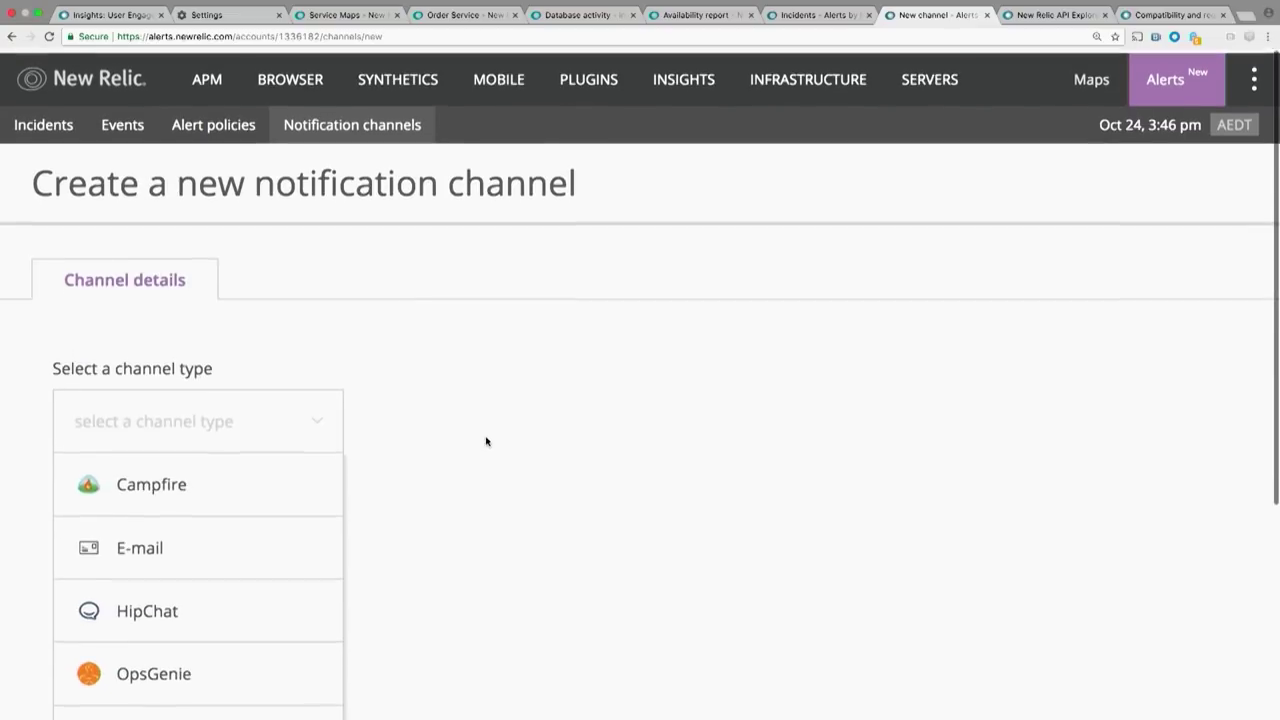
Step: Search alert policies for '101' and open FutureStack 101 Policy to review its three conditions
click(249, 139)
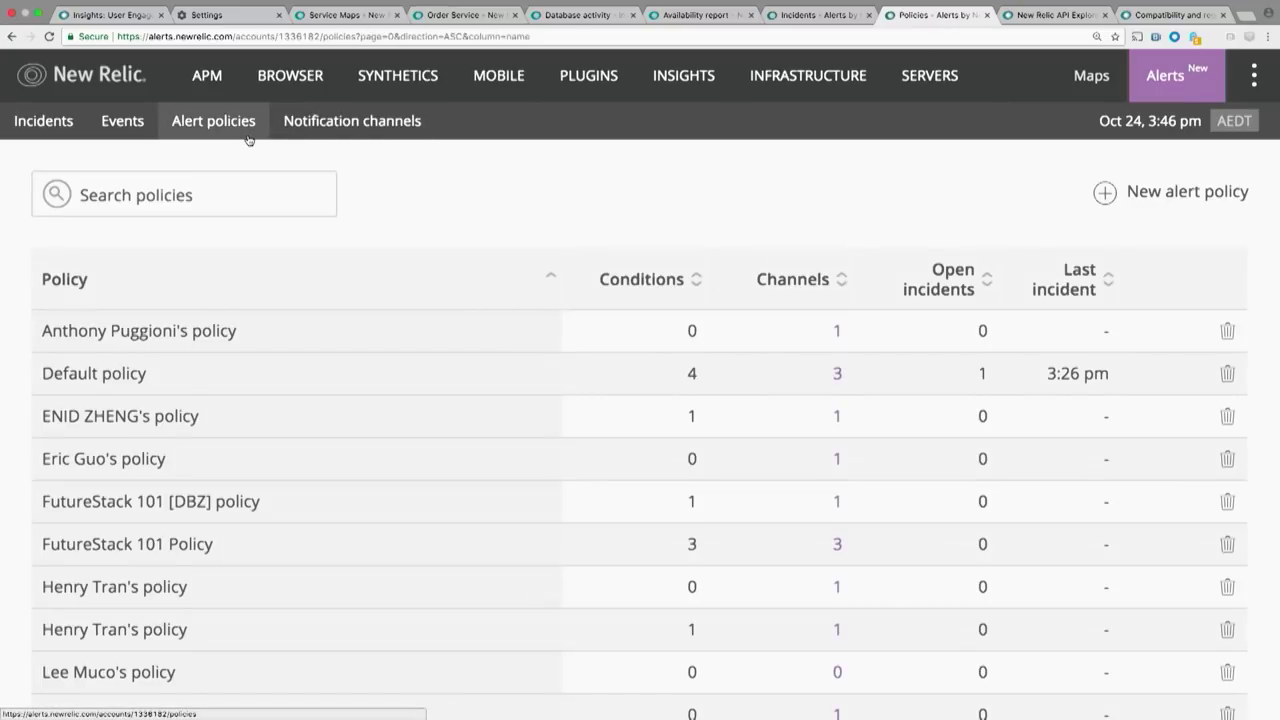
click(161, 212)
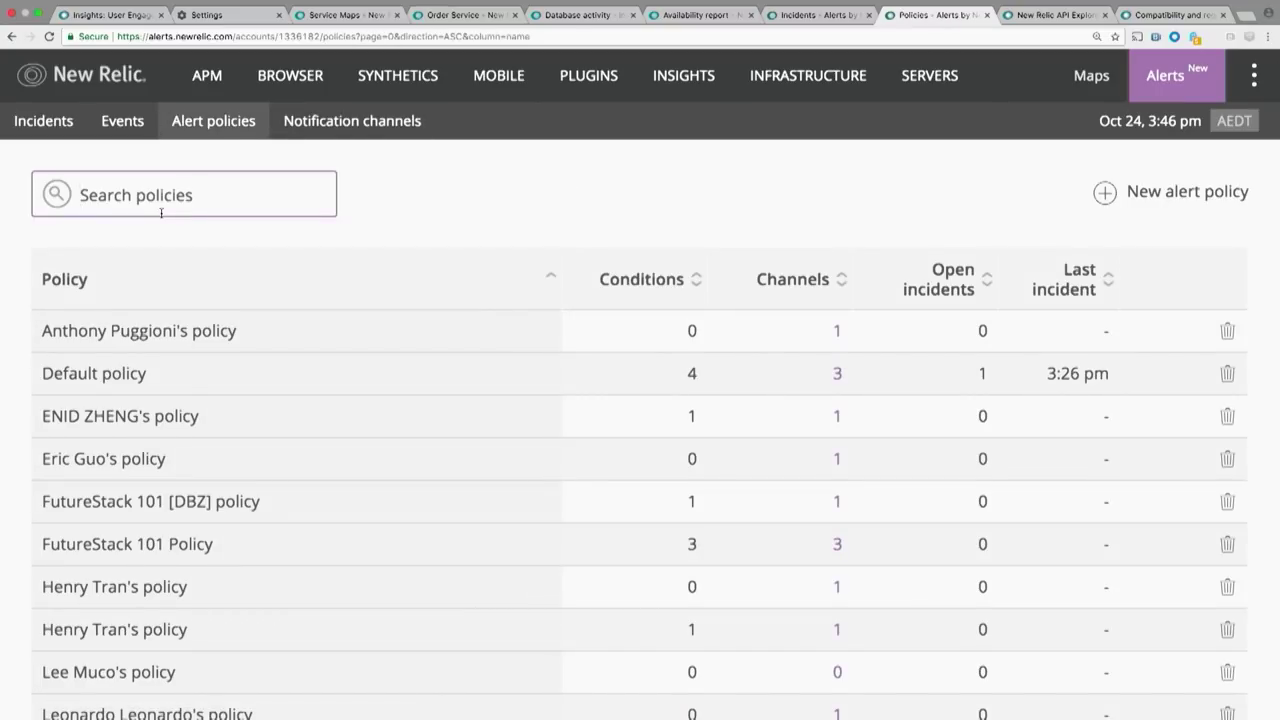
text(Policy)
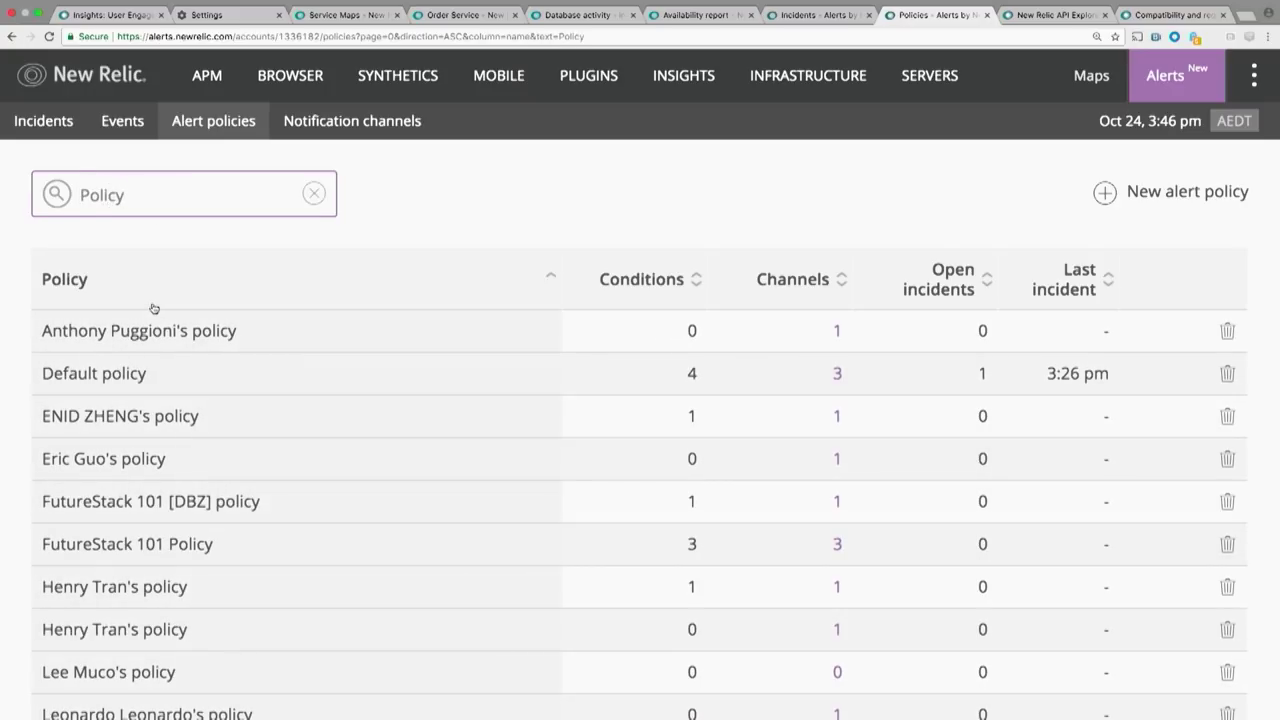
double_click(166, 190)
text(101)
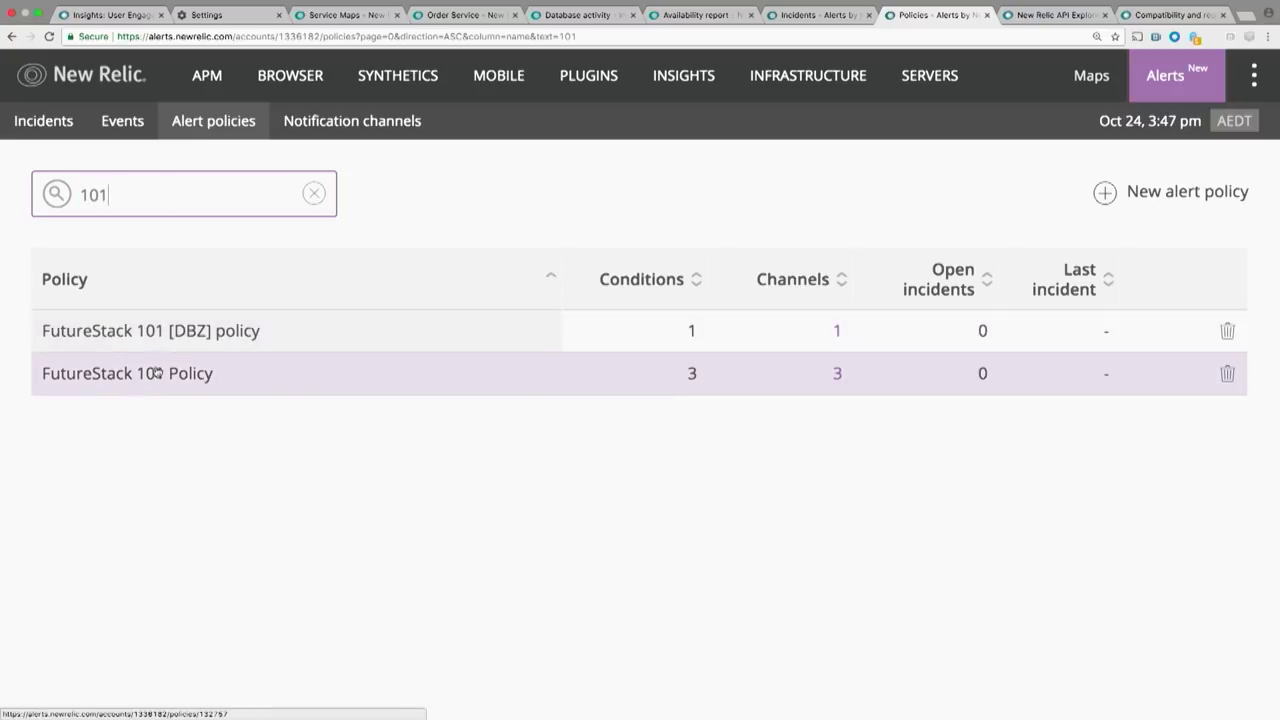
click(155, 374)
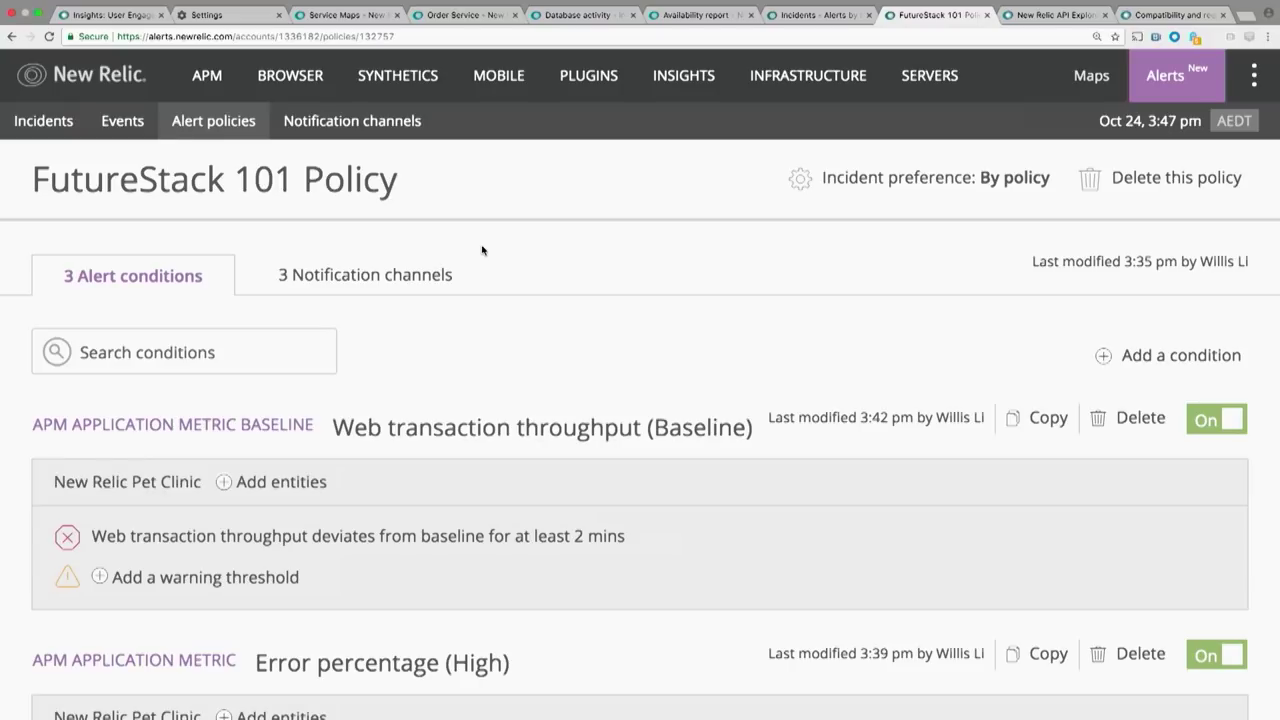
scroll(481, 250, down, 5)
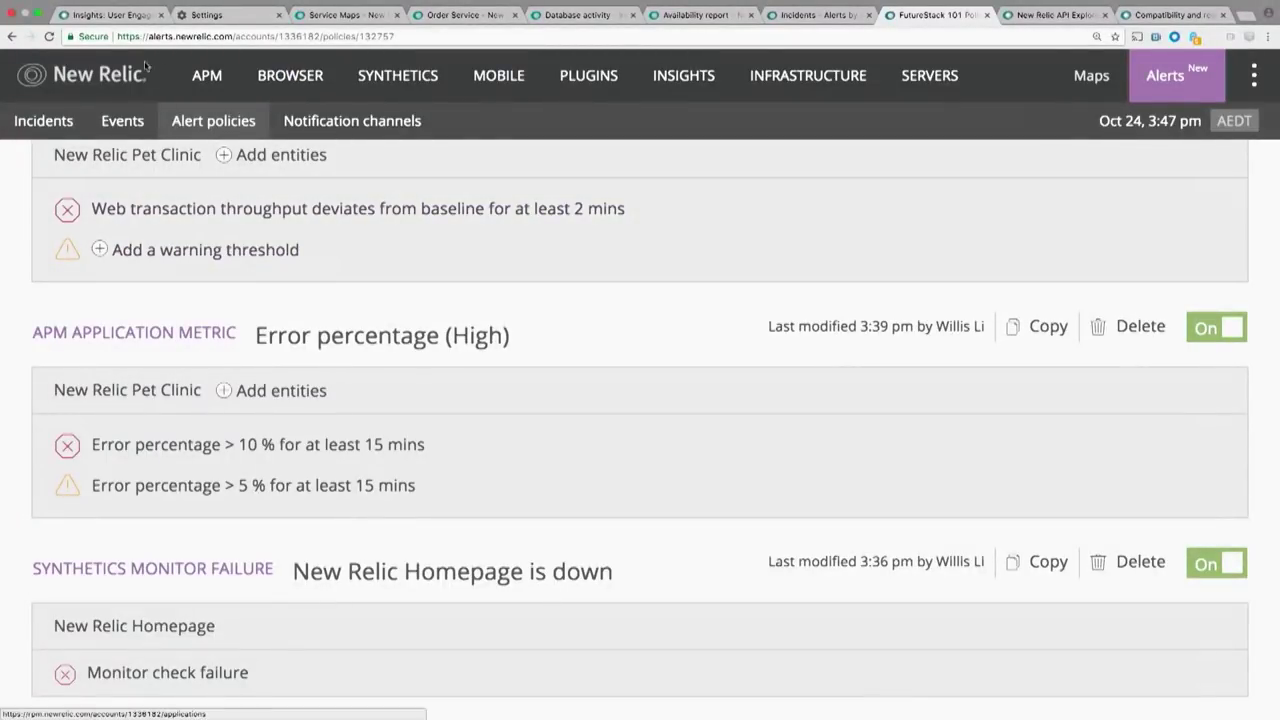
click(38, 14)
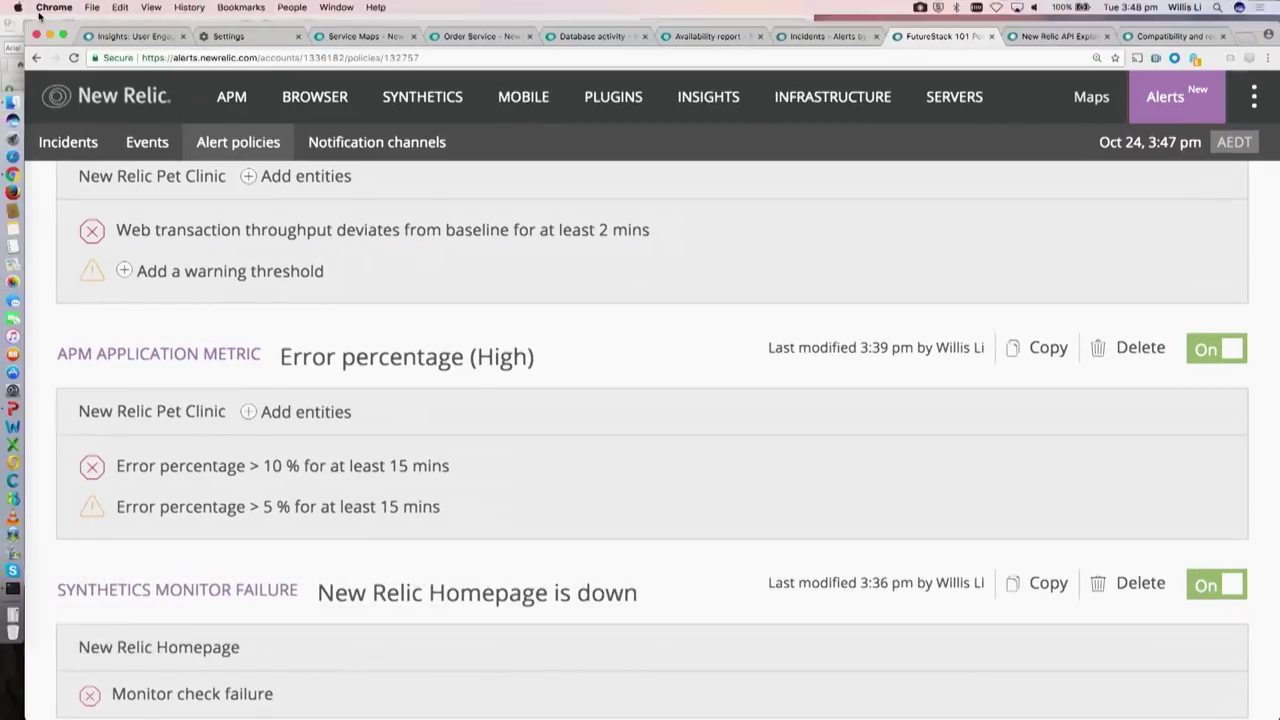
Step: In PowerPoint, play the slide show from slide 41, the Pet Clinic 100 requests/minute alert exercise
click(12, 408)
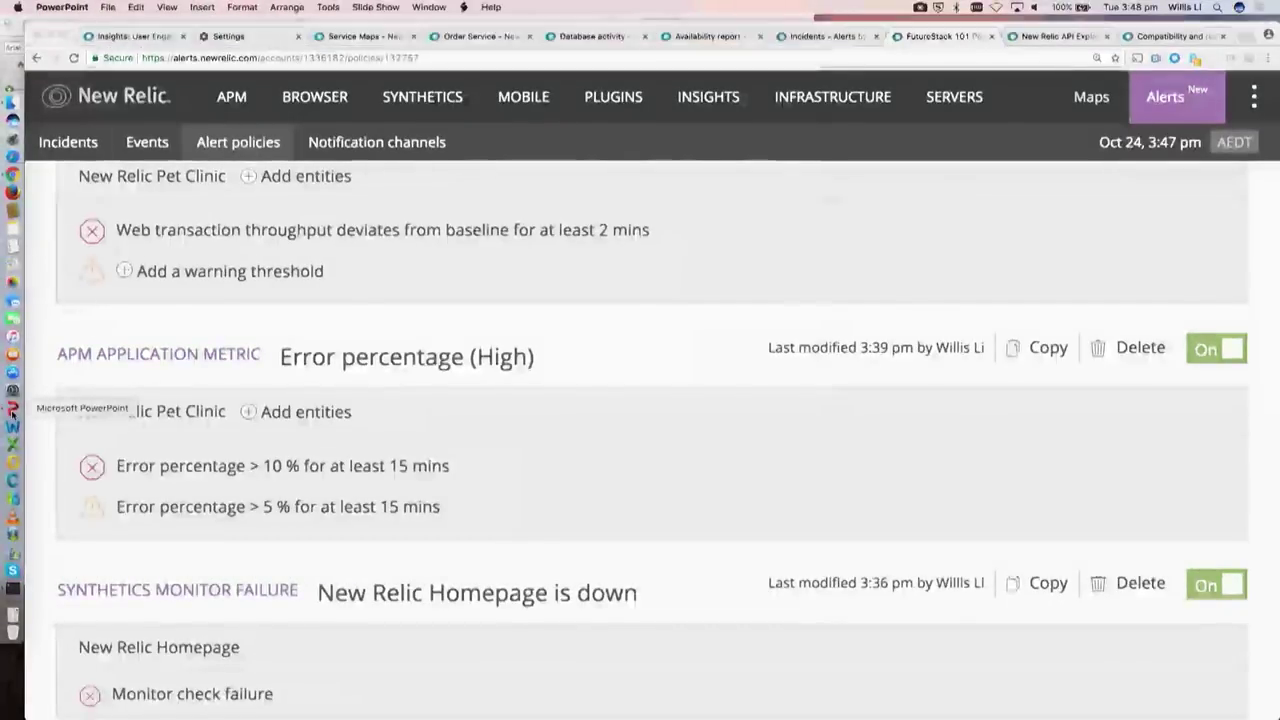
scroll(62, 376, down, 5)
scroll(62, 376, down, 8)
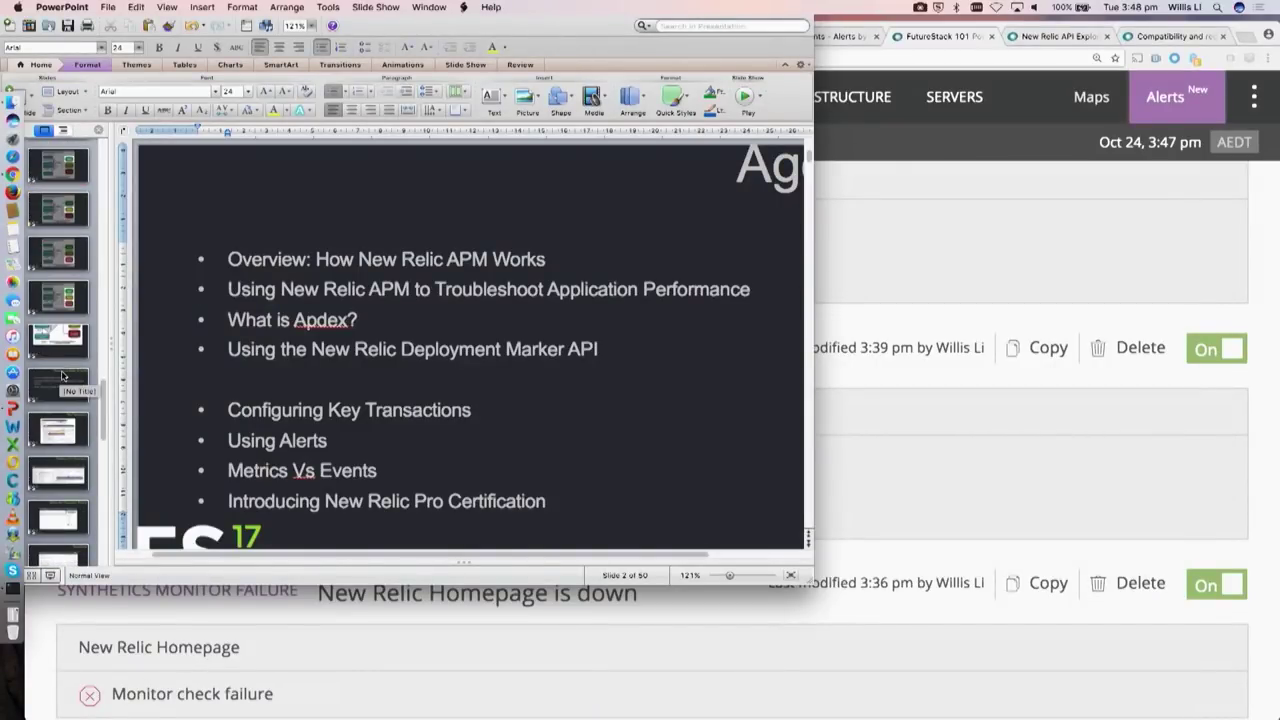
click(62, 380)
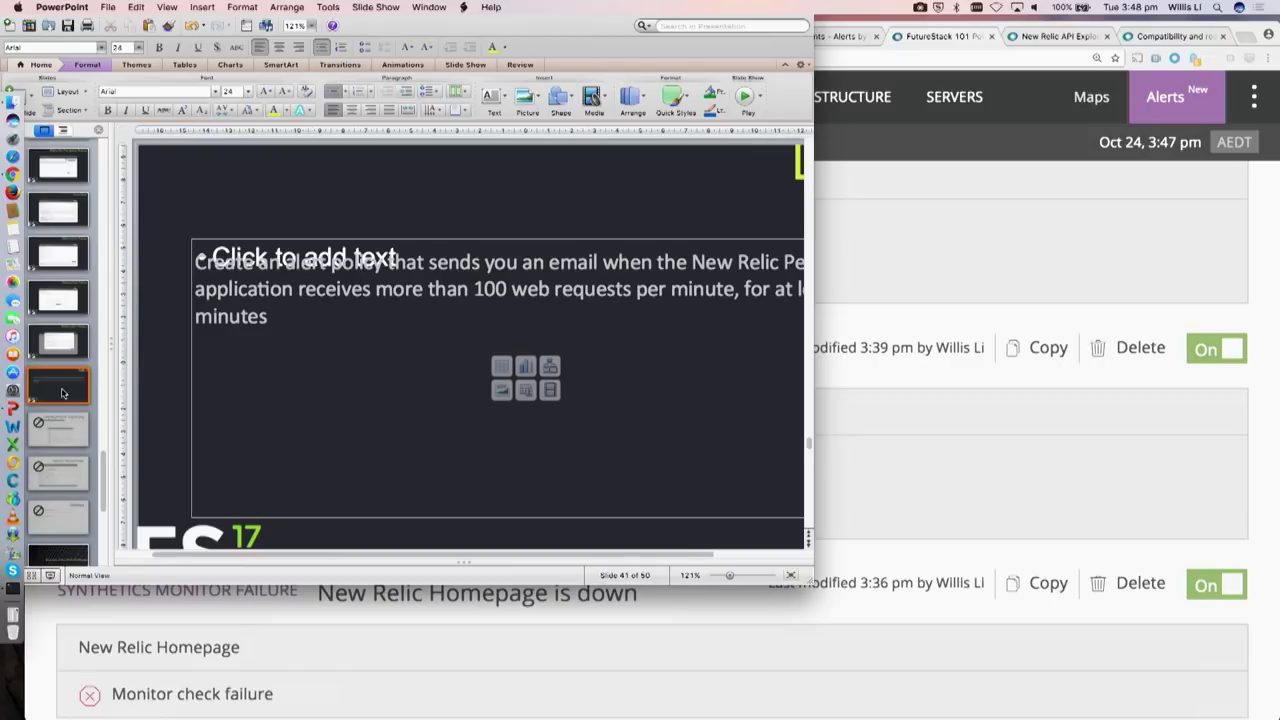
click(744, 96)
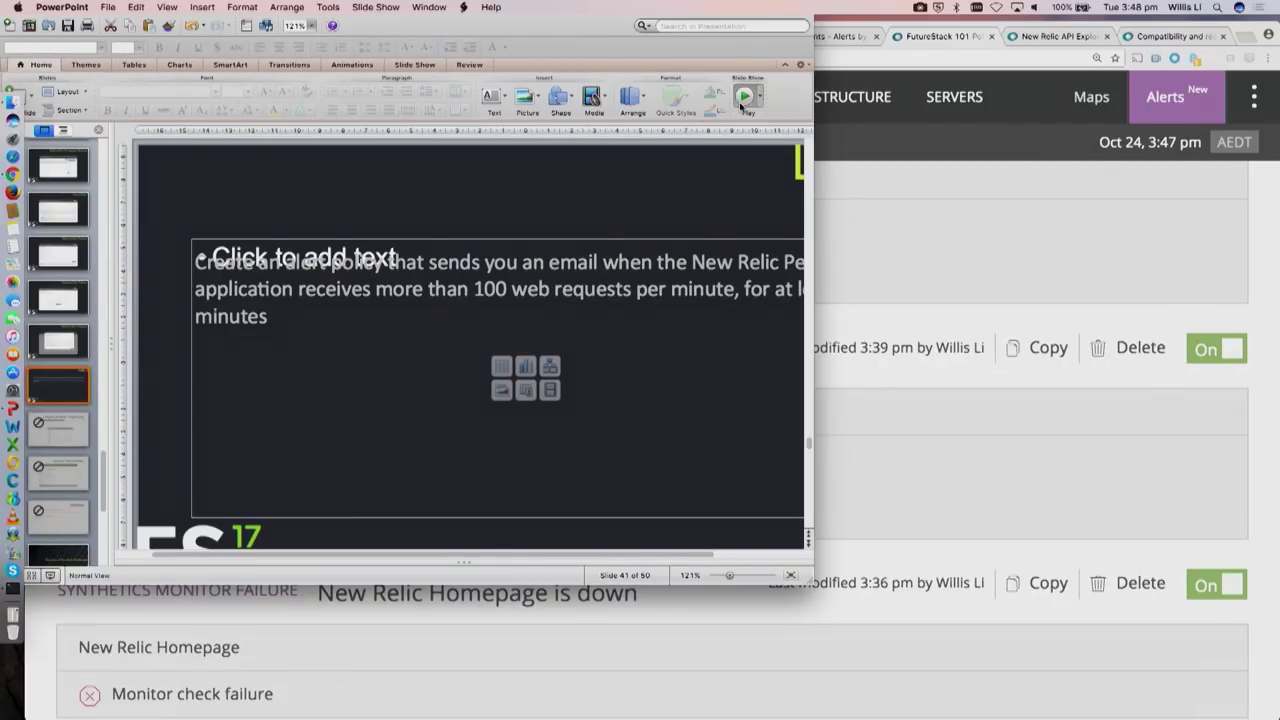
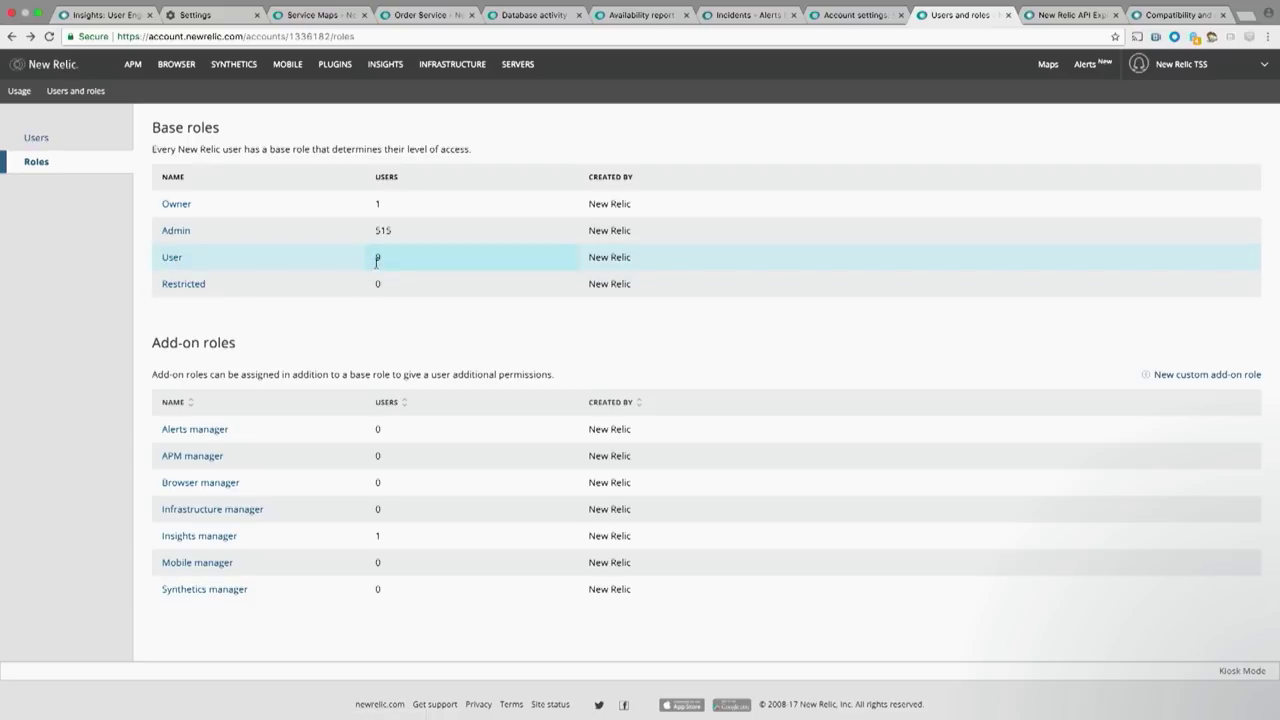
Step: Review the User base role's permissions, then list the account's users sorted by base role
click(172, 258)
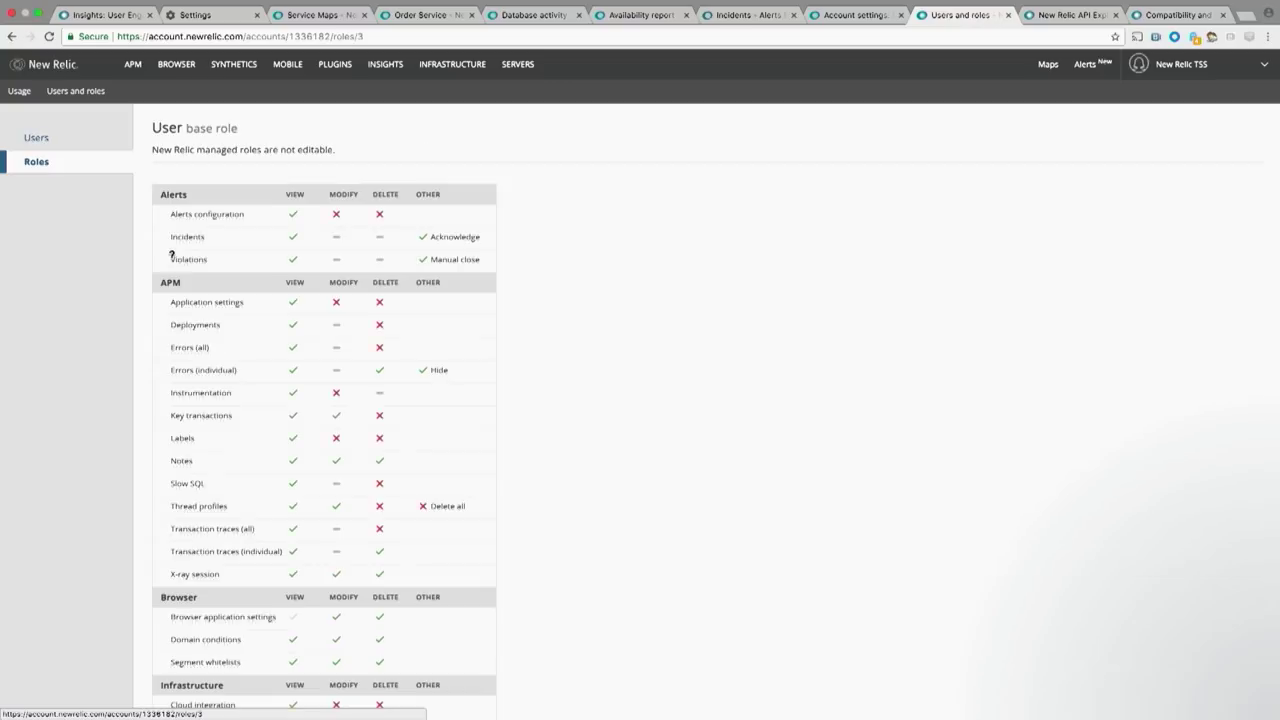
scroll(357, 257, down, 10)
scroll(199, 175, up, 10)
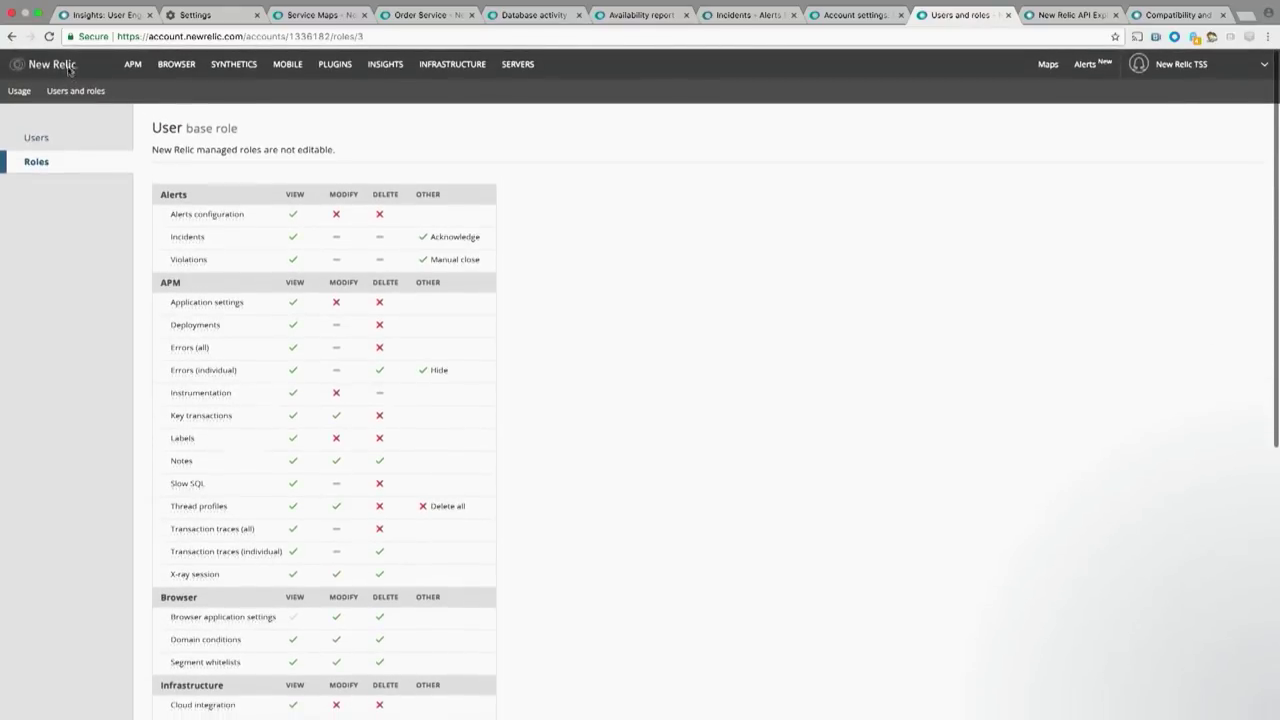
click(12, 36)
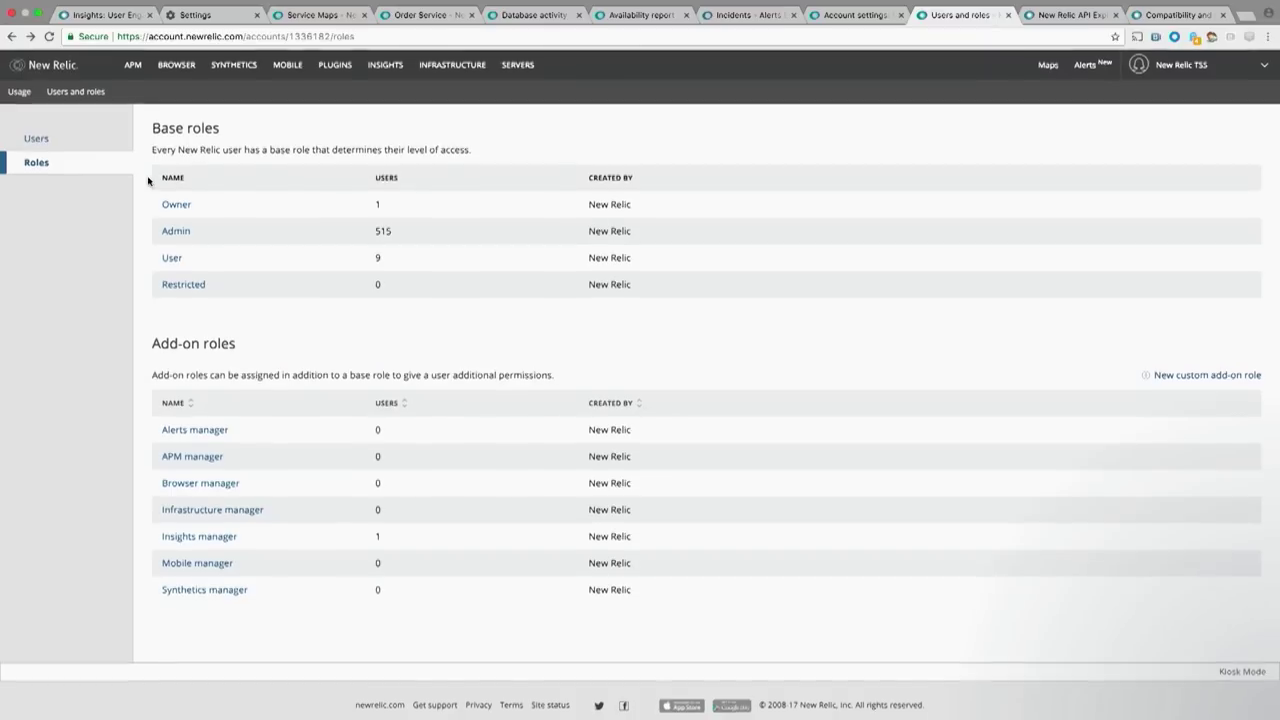
click(67, 143)
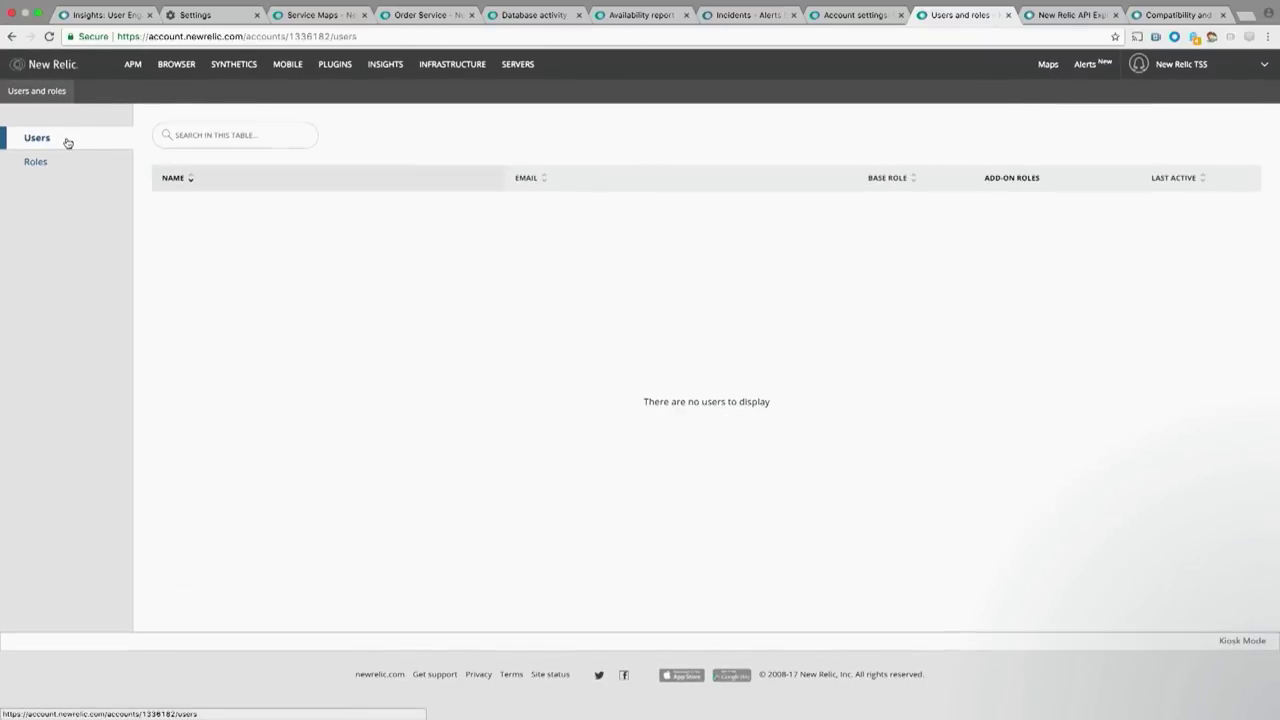
click(909, 191)
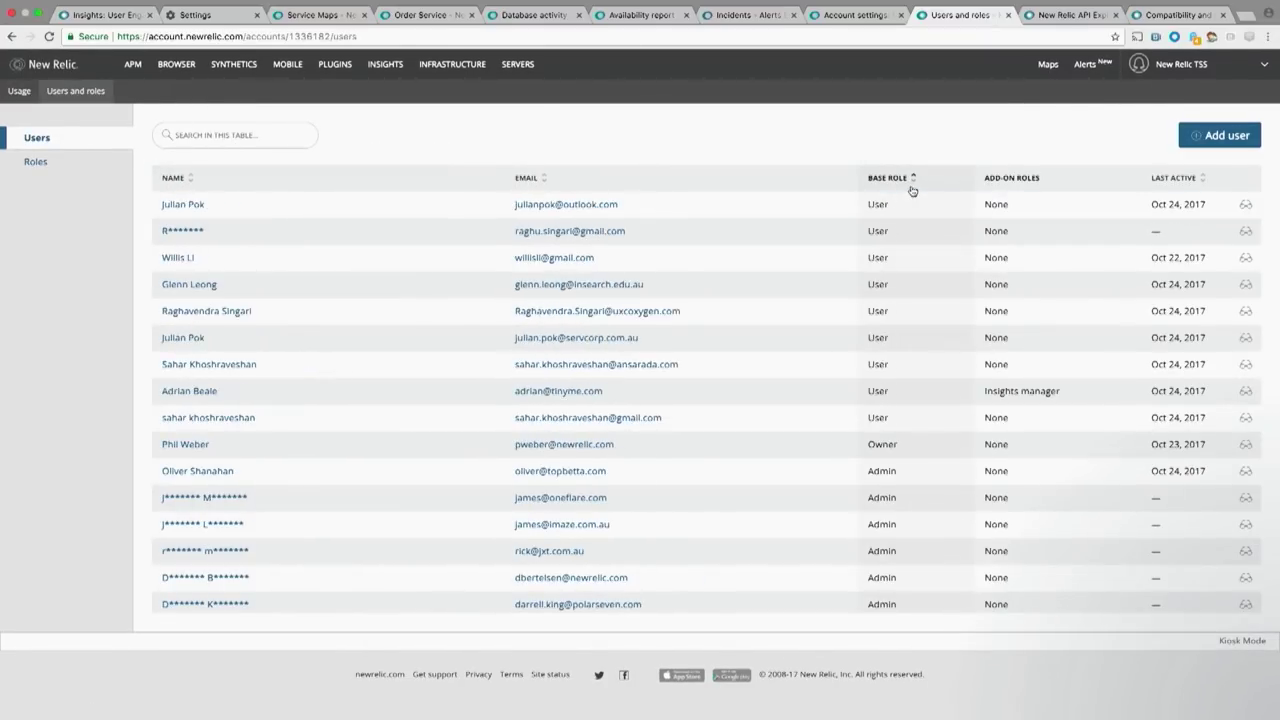
Step: Open each of the seven User-role members' details in separate tabs, starting with the first
super+click(534, 212)
super+click(541, 260)
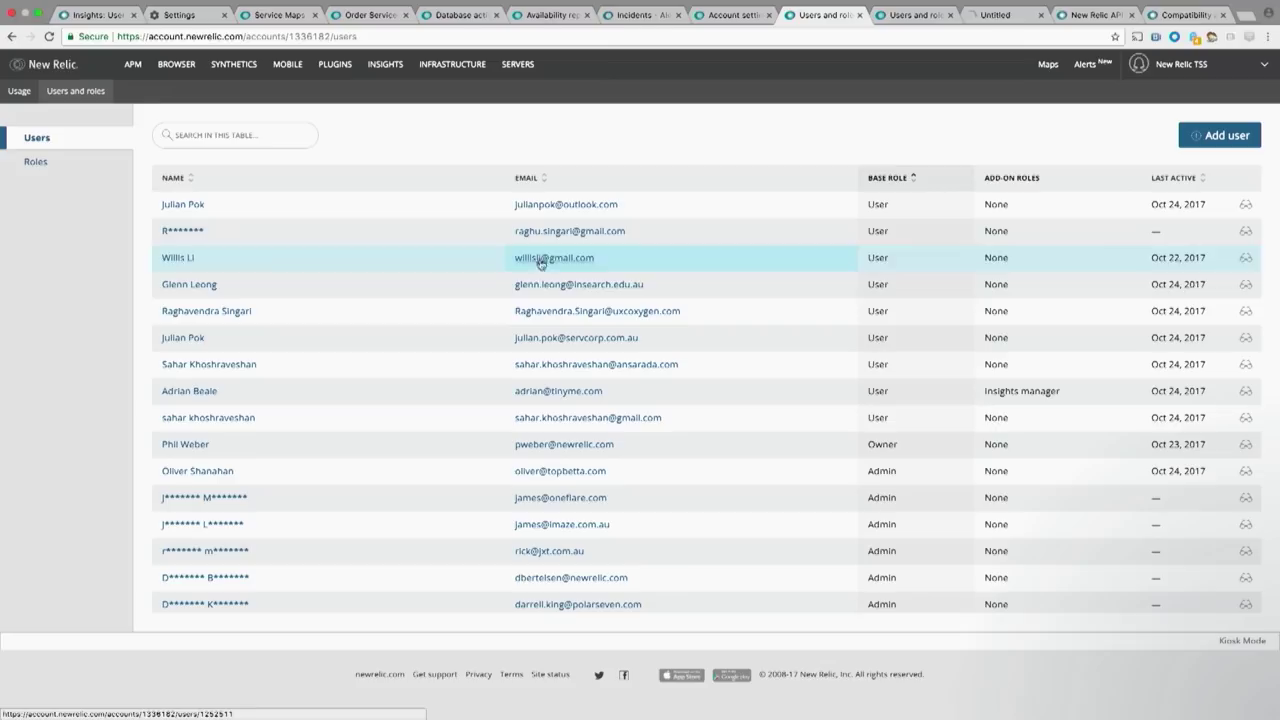
super+click(542, 286)
super+click(541, 313)
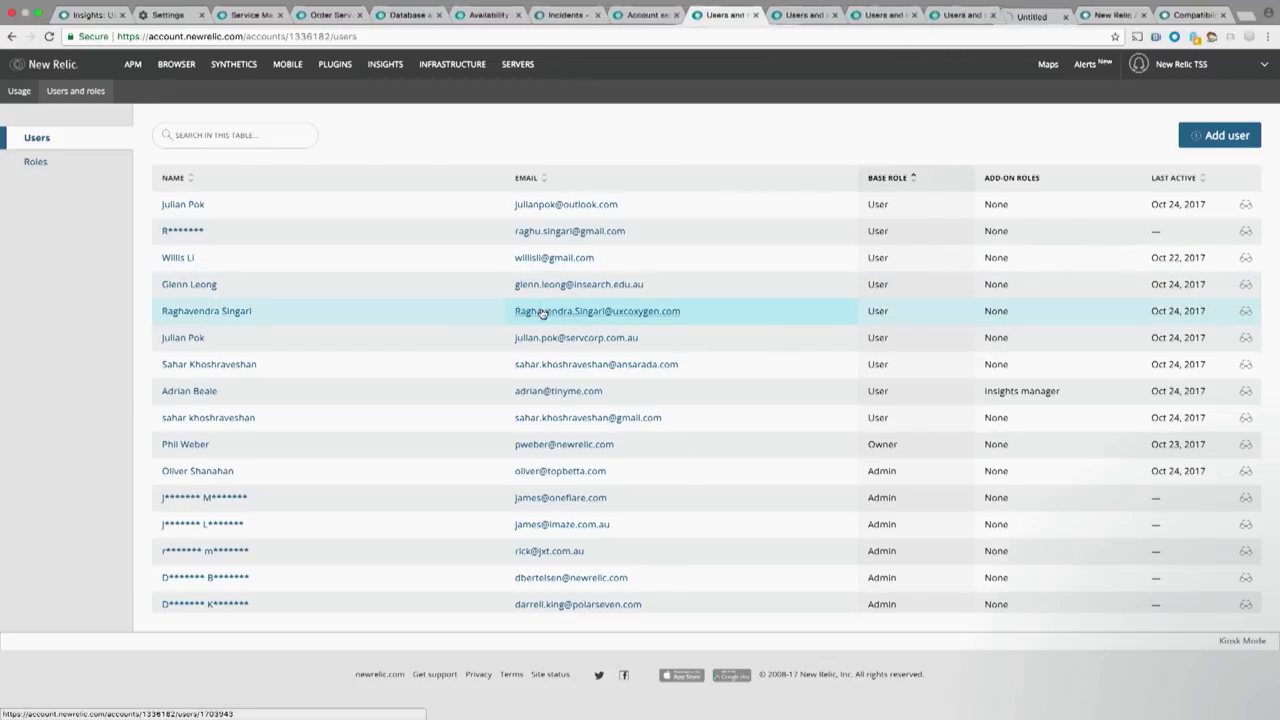
super+click(542, 340)
super+click(546, 372)
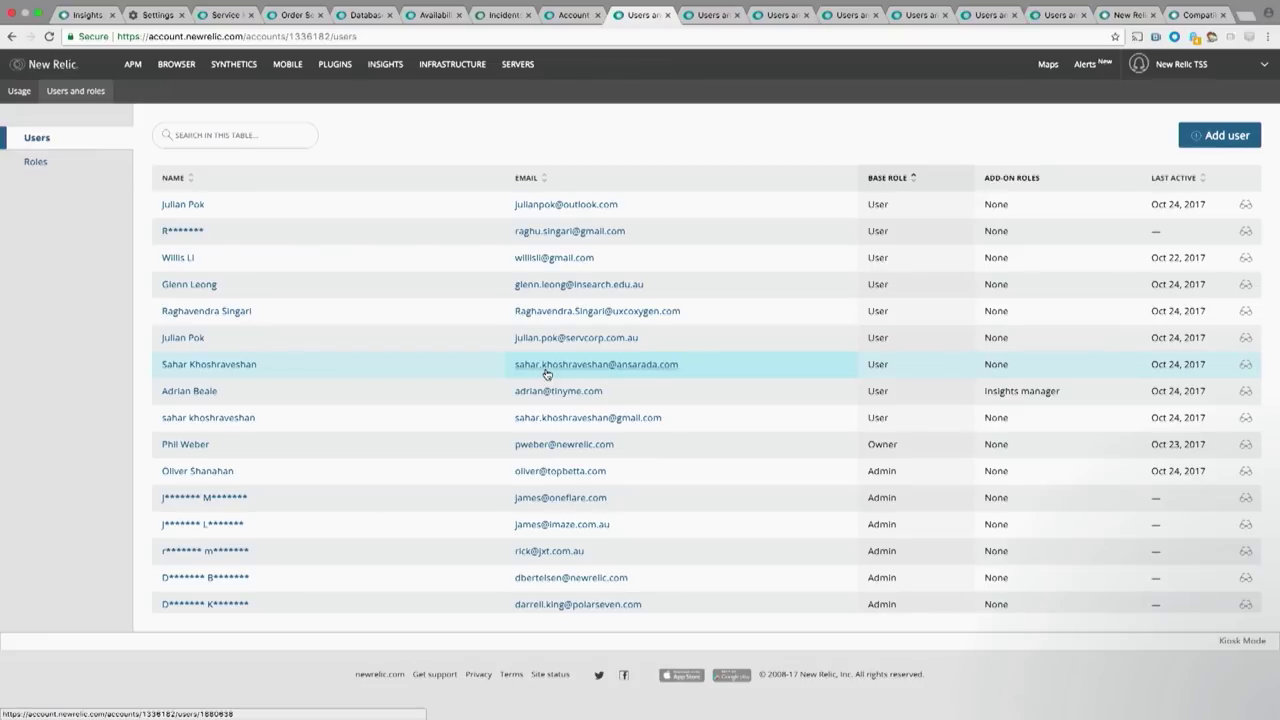
super+click(548, 420)
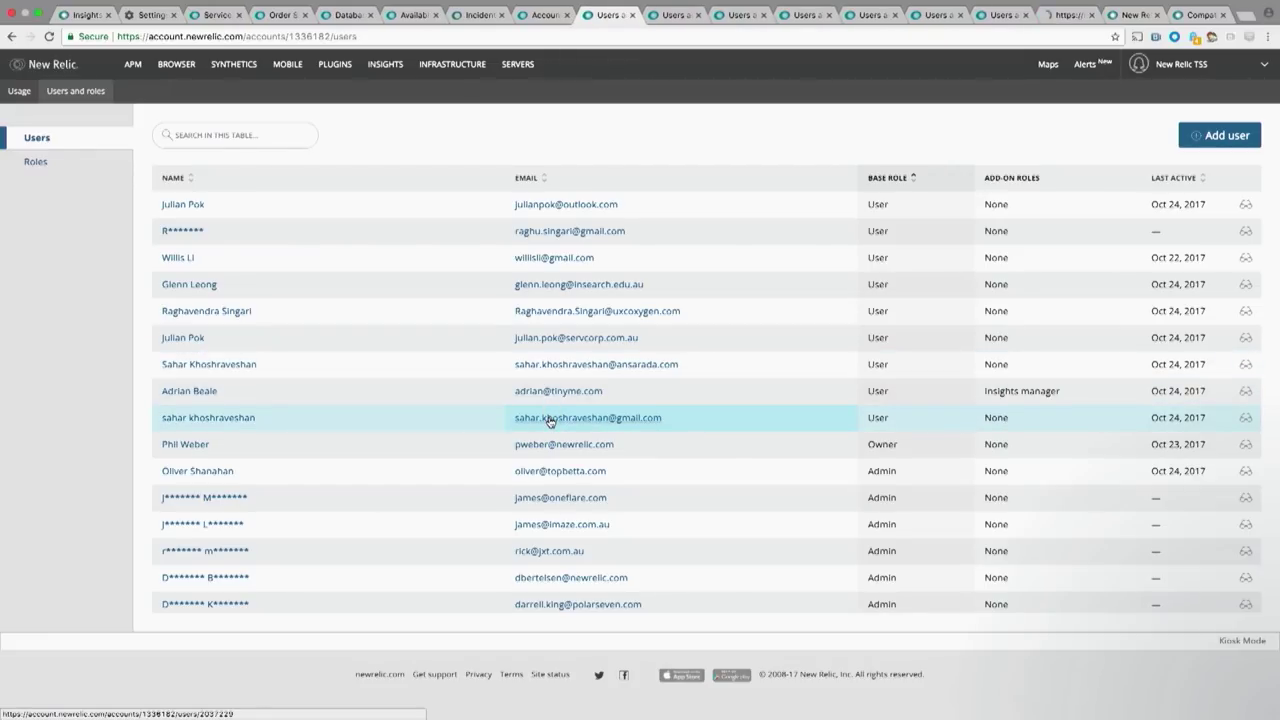
click(675, 18)
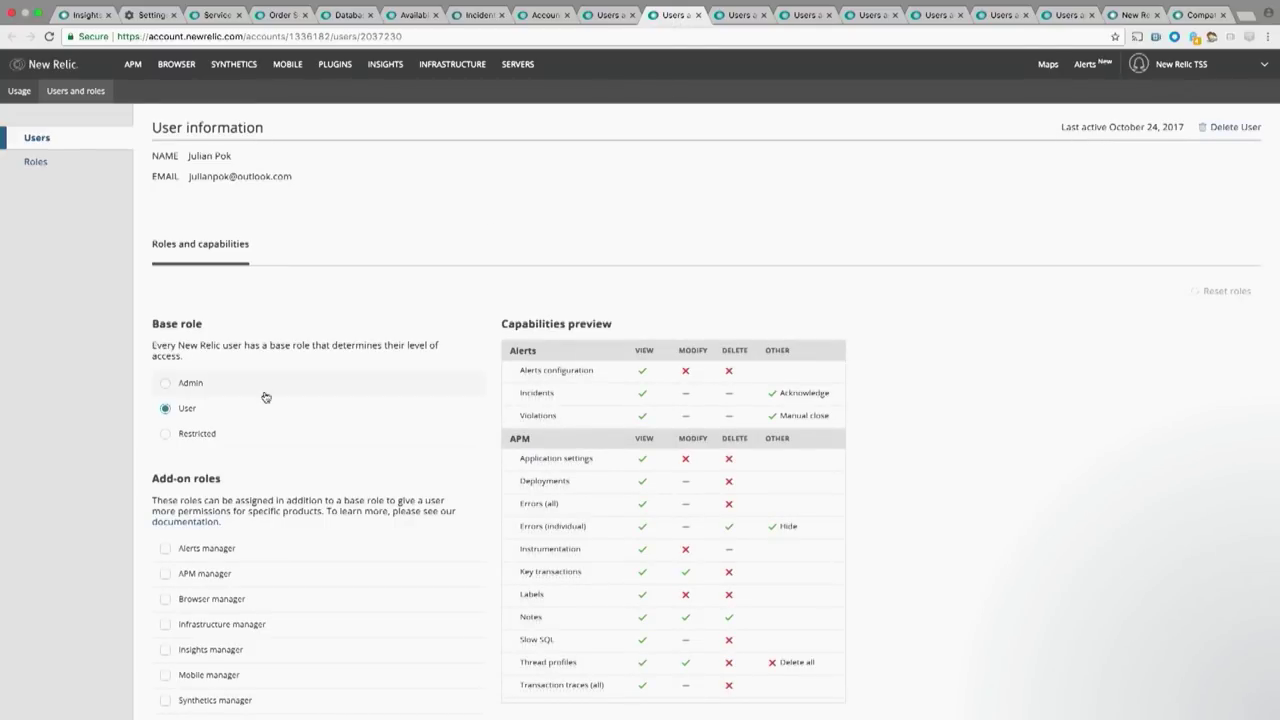
Step: Promote the first two User-role members to the Admin base role
click(198, 384)
scroll(1020, 255, down, 3)
click(1206, 600)
click(745, 18)
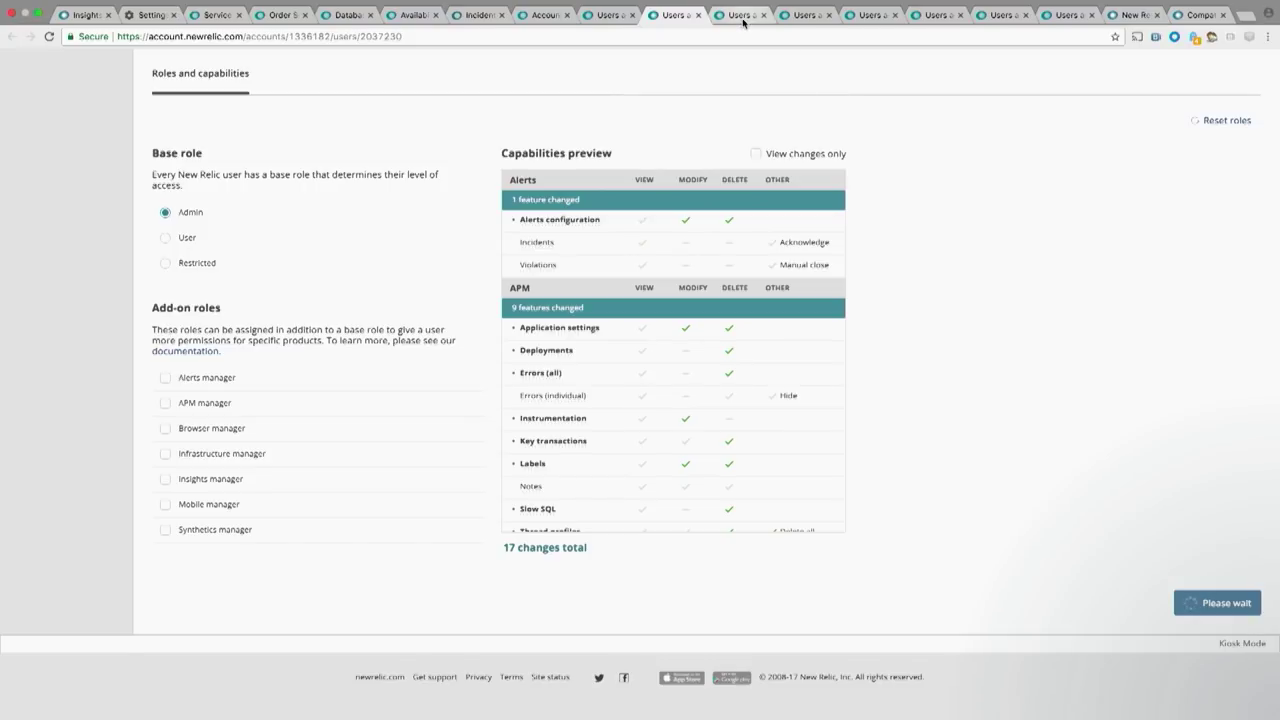
click(194, 385)
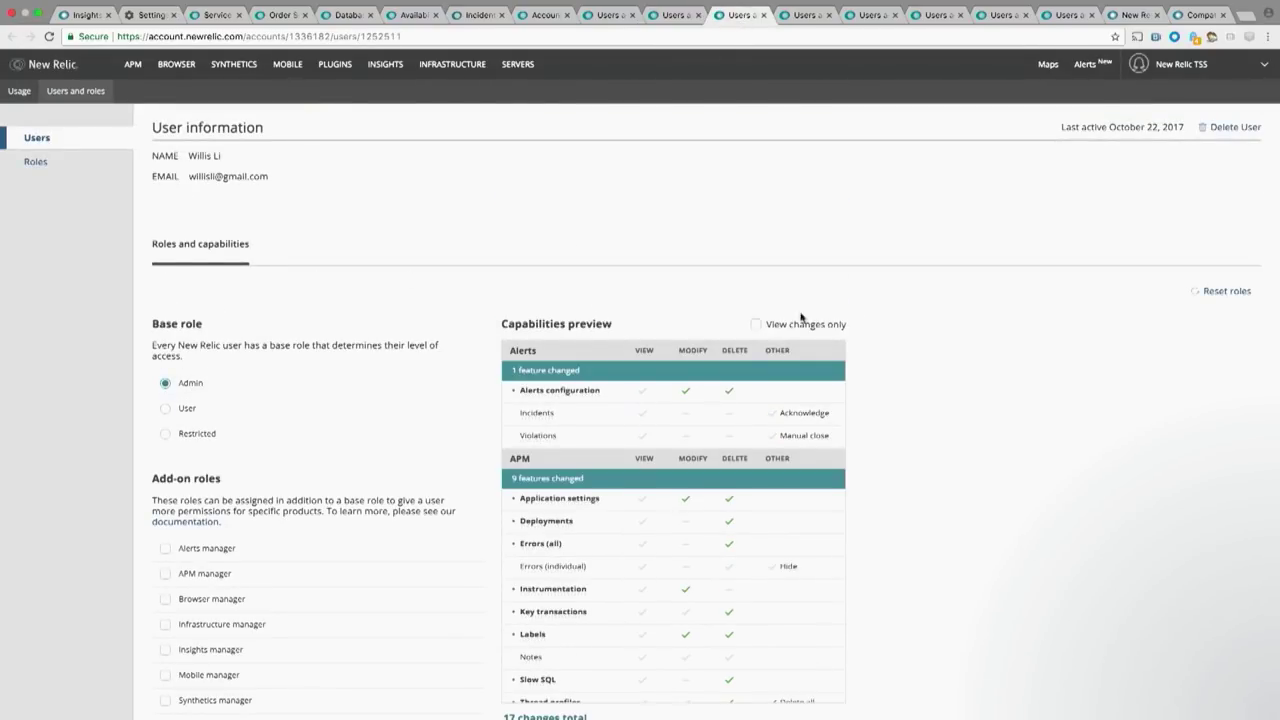
scroll(920, 326, down, 3)
click(1210, 604)
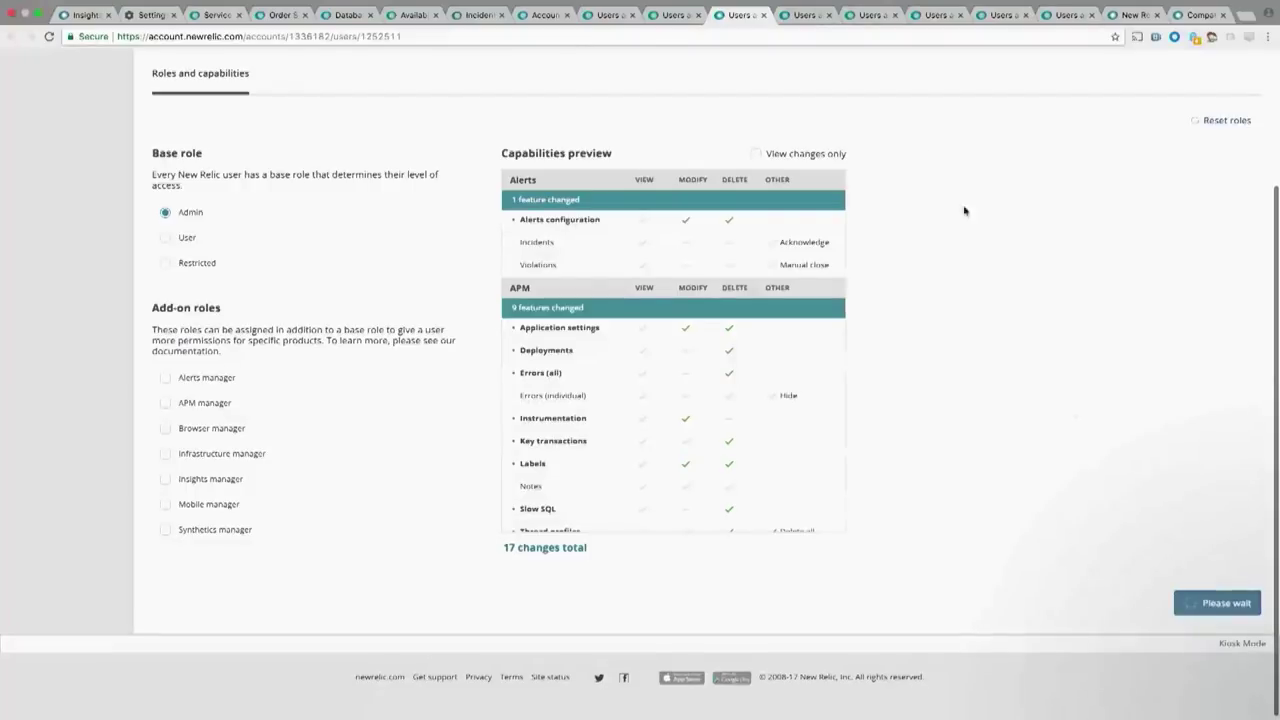
Step: Promote the third and fourth users to the Admin base role
click(806, 15)
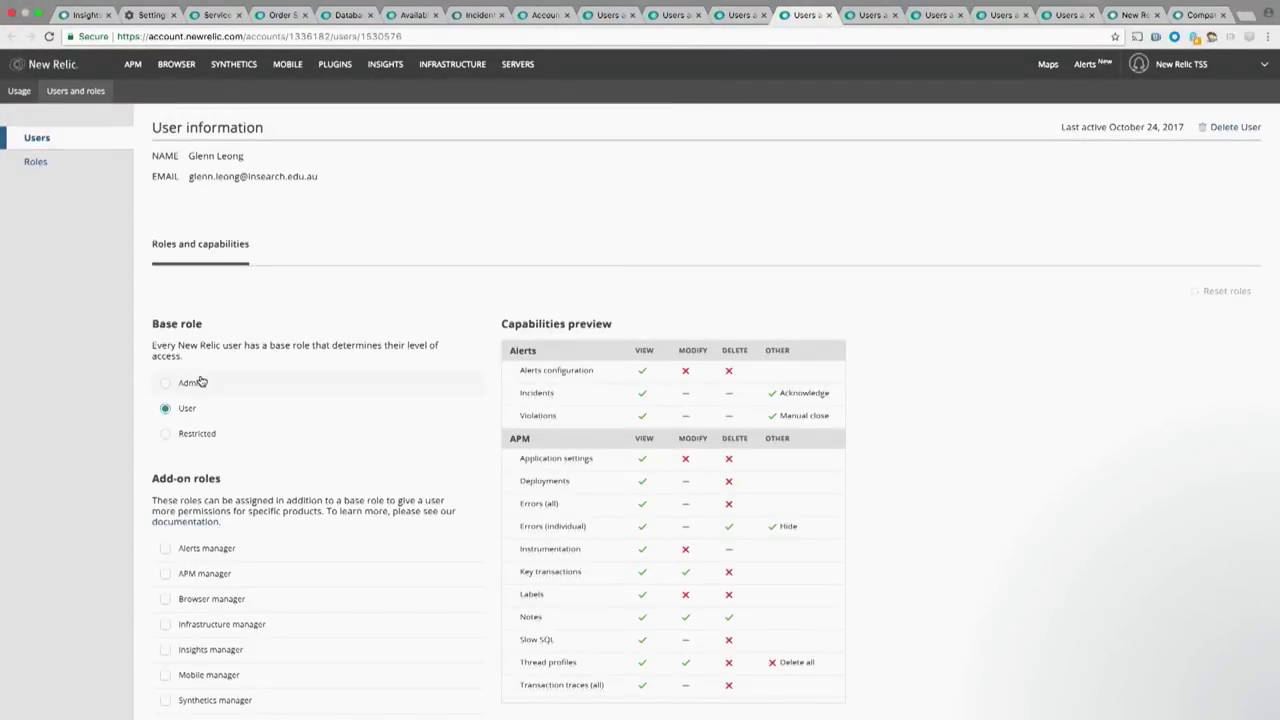
click(200, 382)
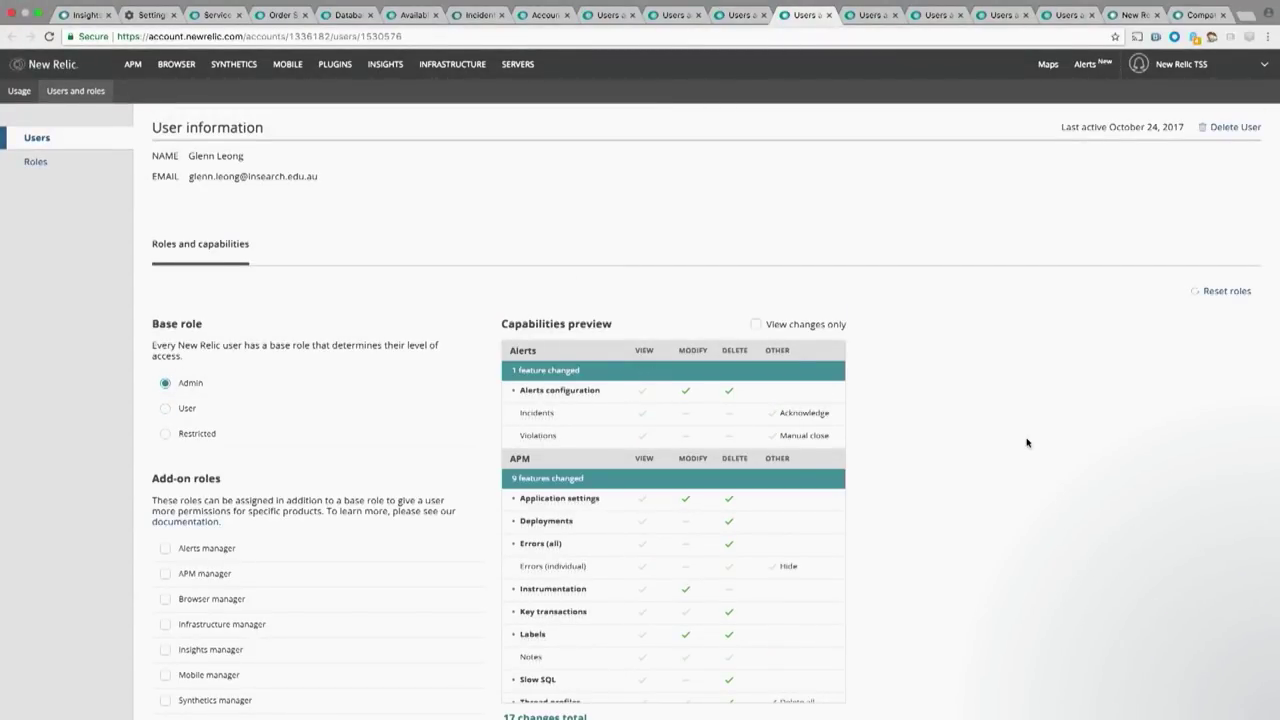
scroll(1181, 435, down, 3)
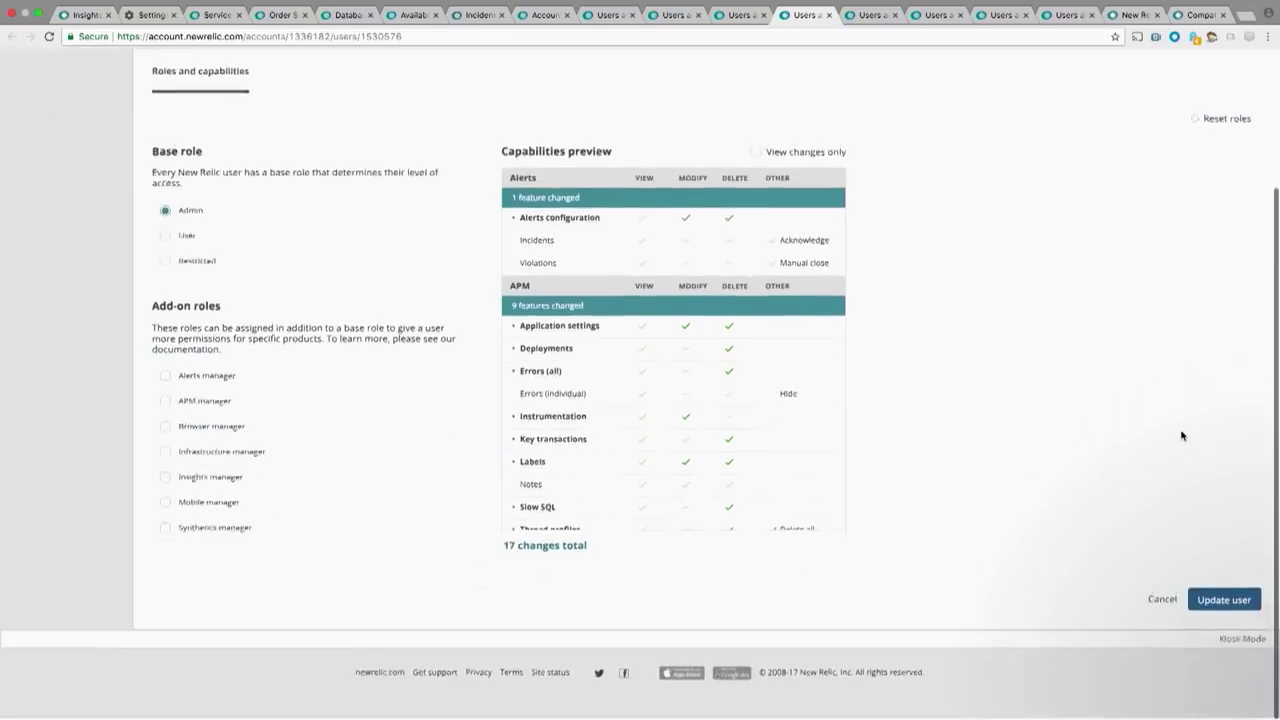
click(1217, 603)
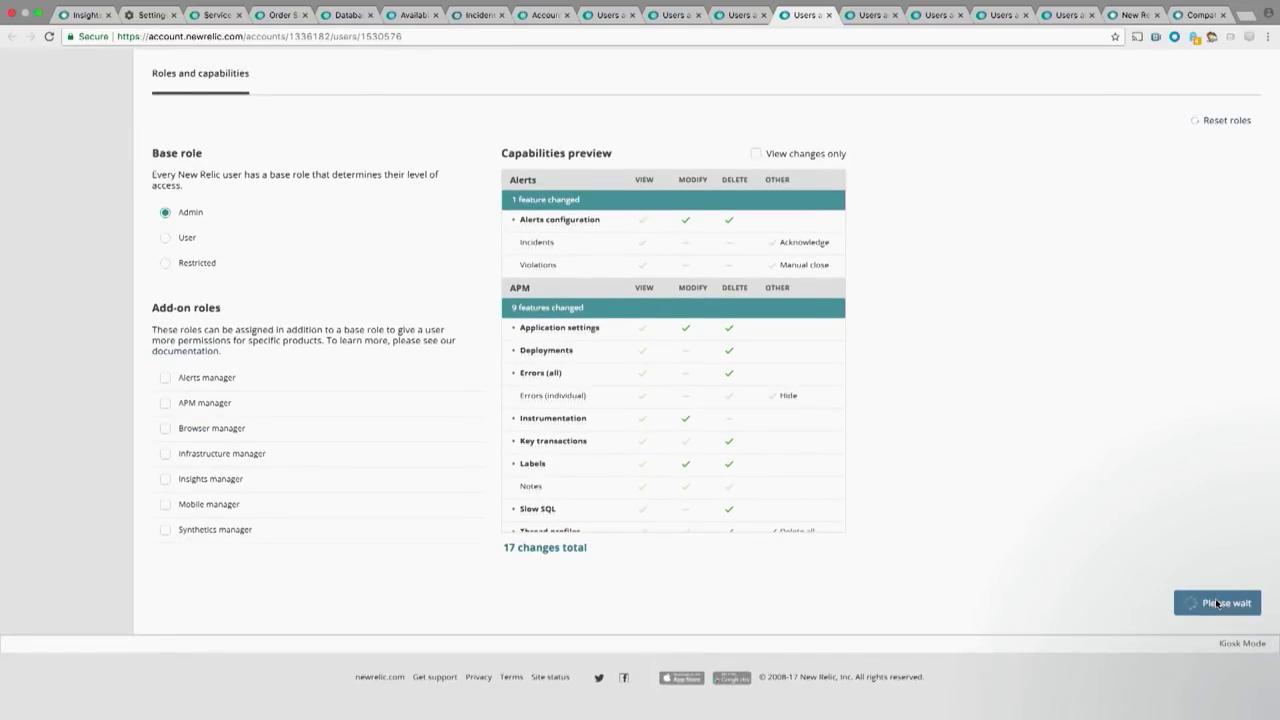
click(871, 15)
click(210, 388)
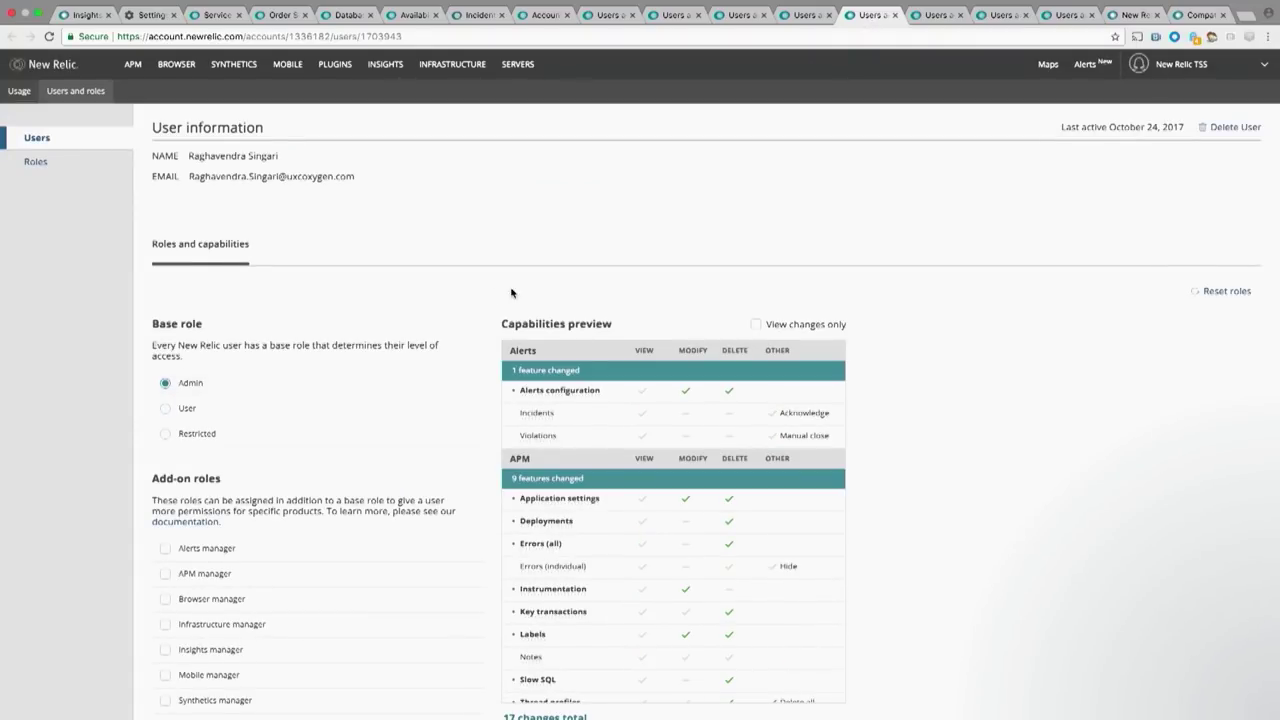
scroll(971, 305, down, 5)
click(1209, 602)
Step: Promote the fifth and sixth users to the Admin base role
click(935, 15)
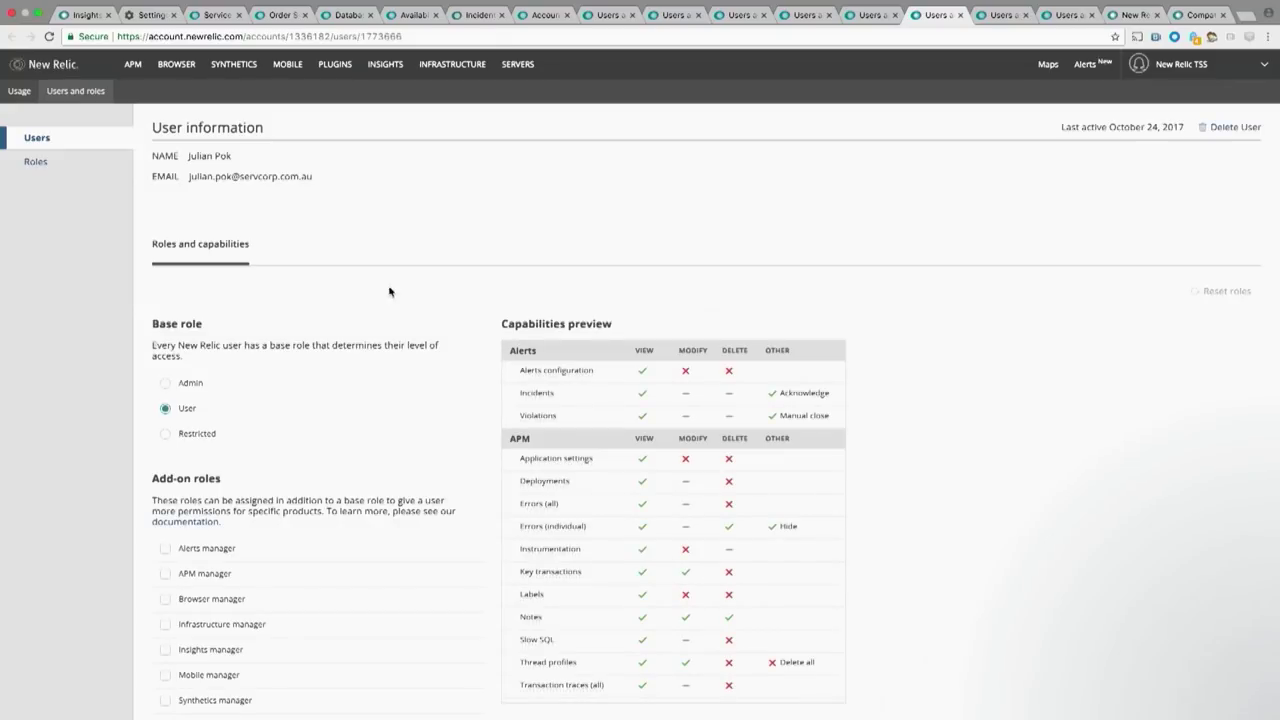
click(220, 387)
scroll(929, 371, down, 5)
click(1206, 600)
click(990, 15)
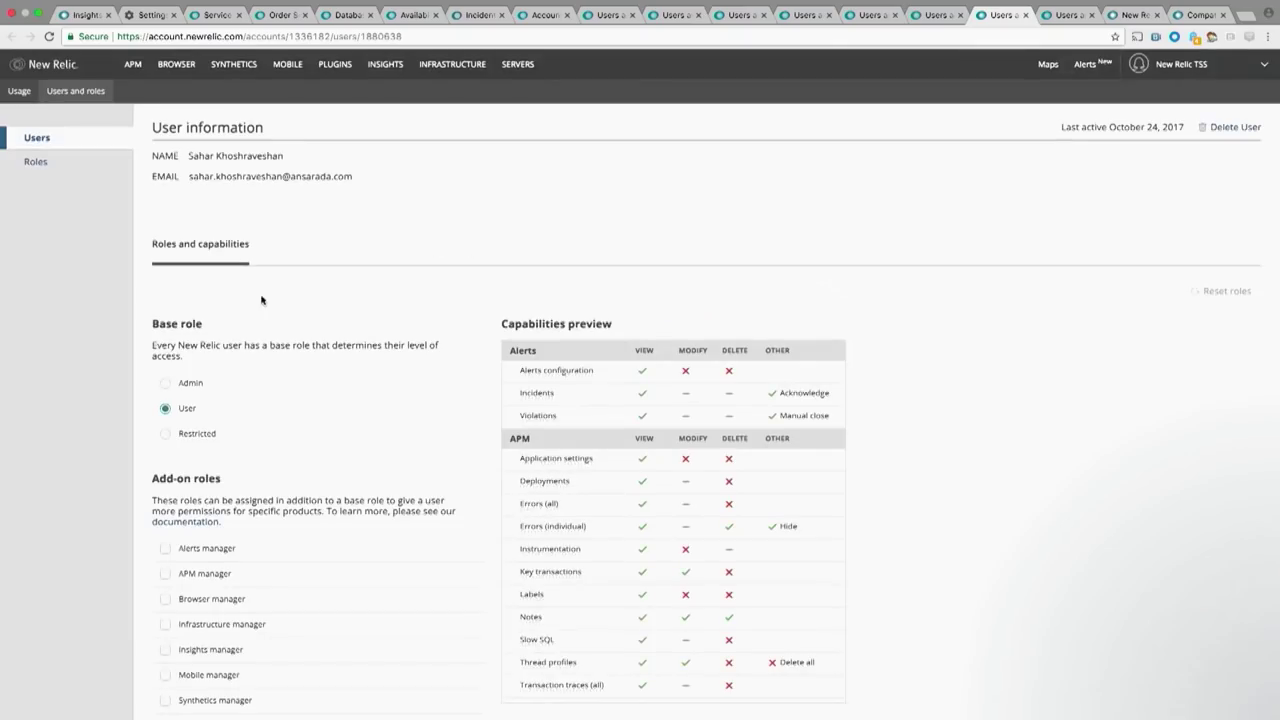
click(216, 386)
scroll(900, 420, down, 5)
click(1210, 603)
Step: Promote the last opened user to the Admin base role
click(1064, 15)
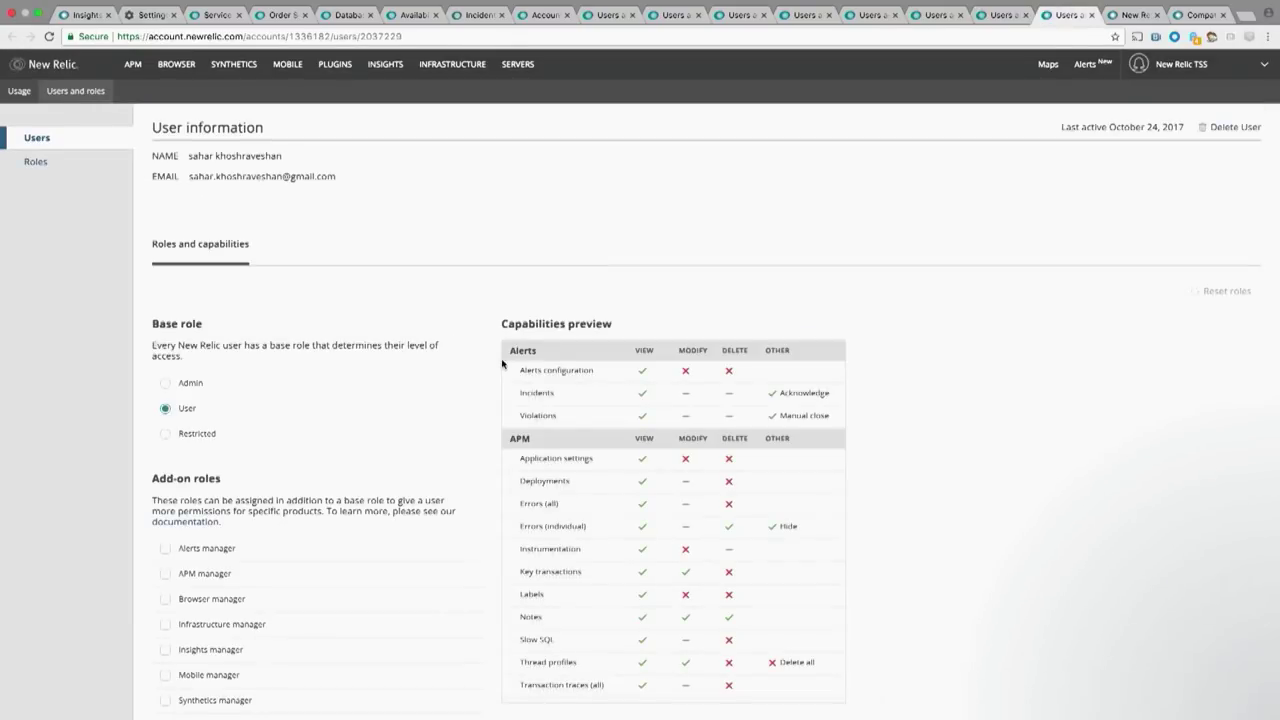
click(295, 384)
scroll(920, 403, down, 5)
click(1202, 600)
Step: Close the REST API reference, compatibility docs, and leftover user detail pages
click(1130, 15)
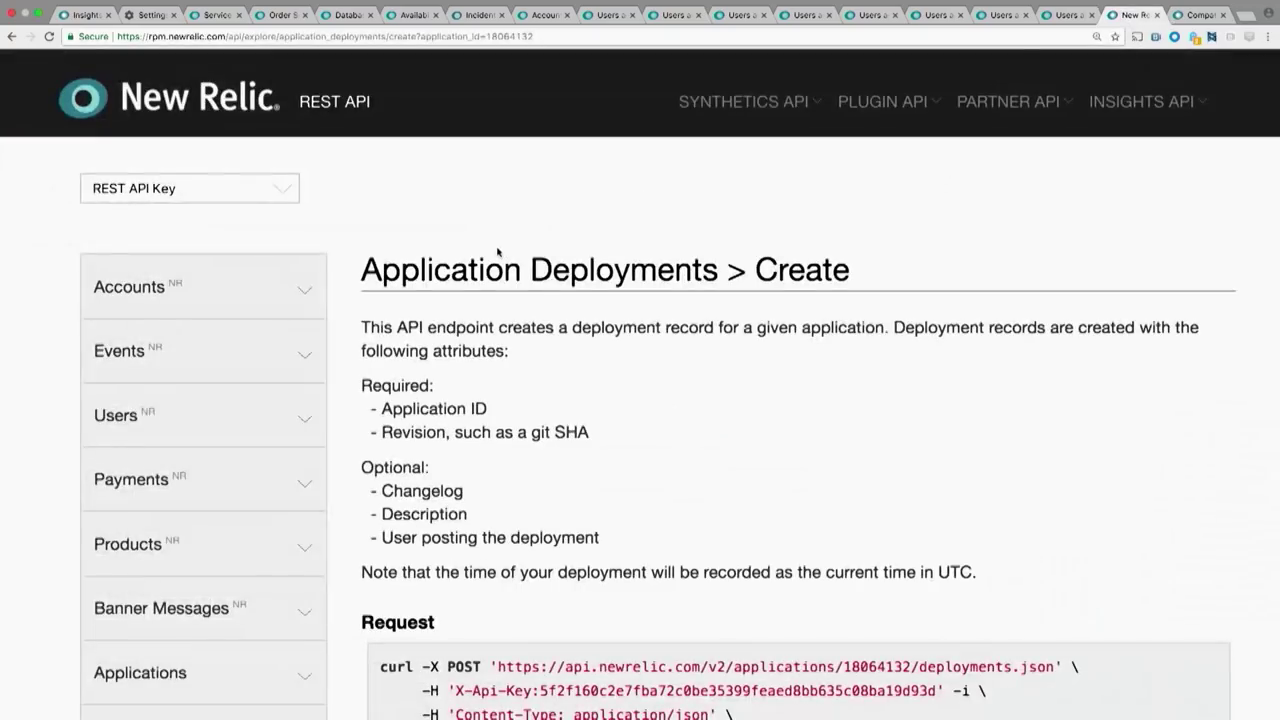
click(1157, 15)
click(1157, 15)
click(1157, 15)
click(1157, 15)
click(1157, 15)
click(1157, 15)
Step: Close the last leftover user pages, refresh the roles summary, and sort users by base role
click(1157, 15)
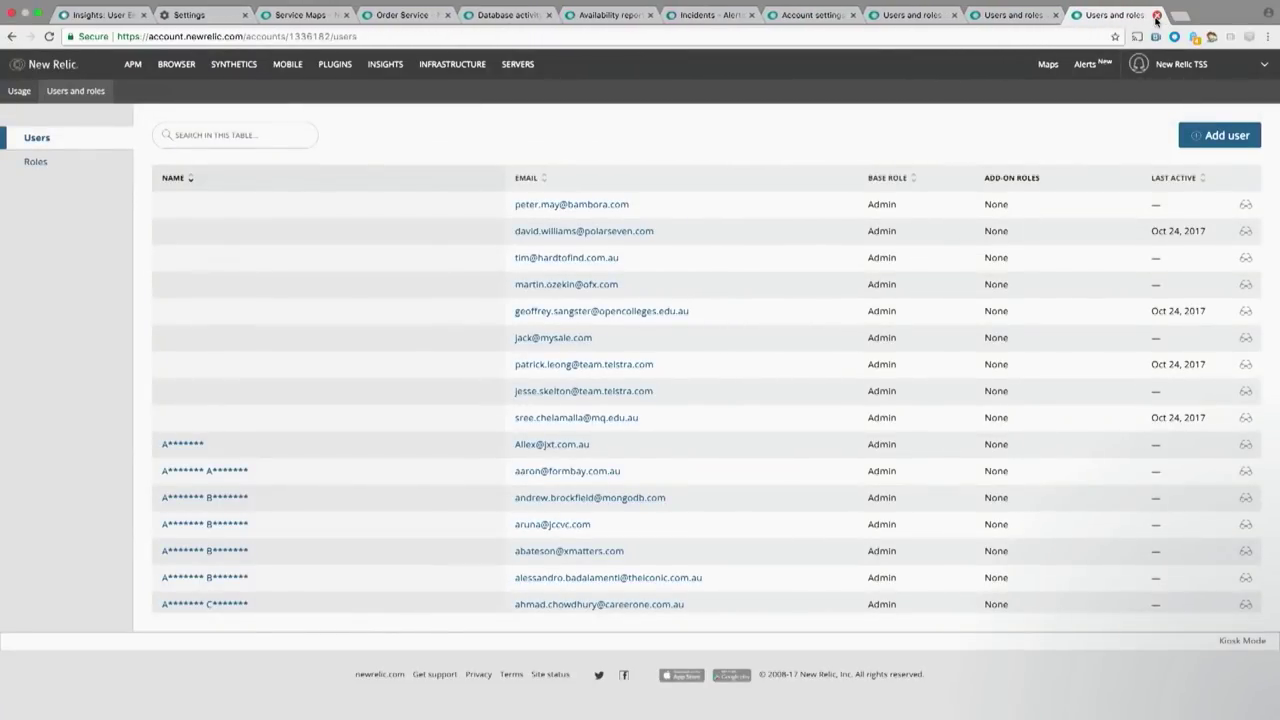
click(1157, 15)
click(1157, 15)
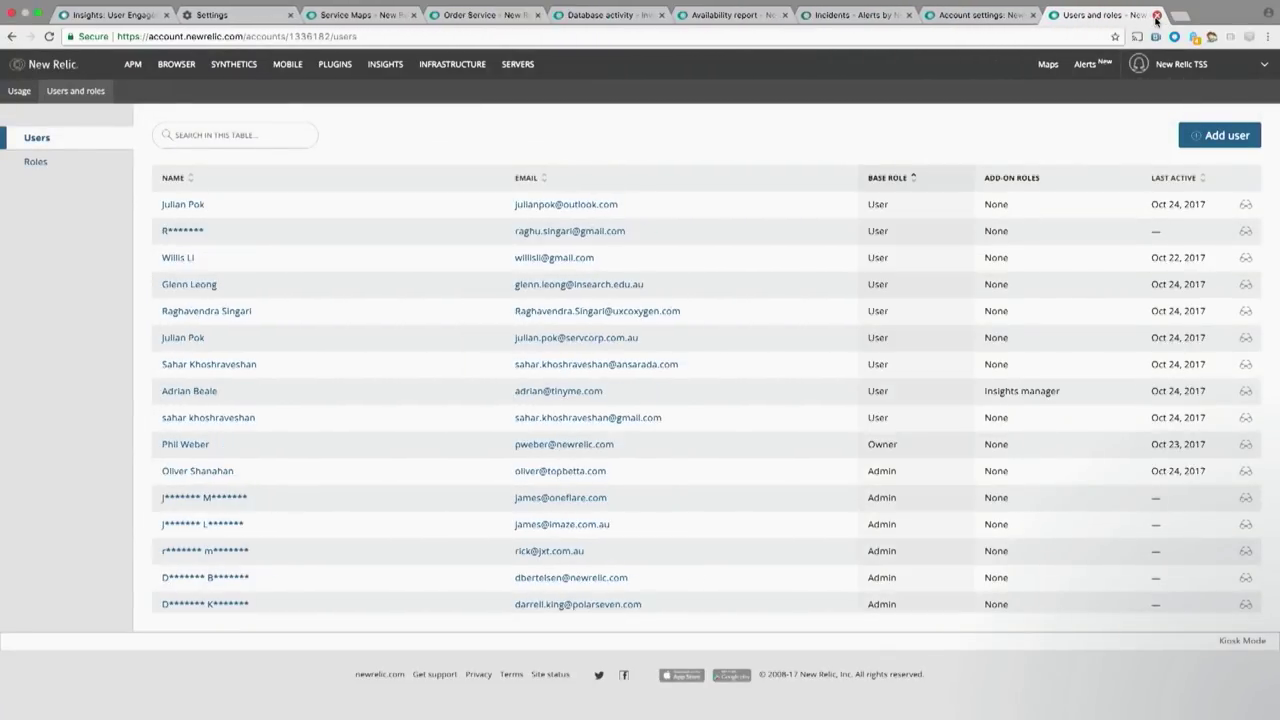
click(66, 166)
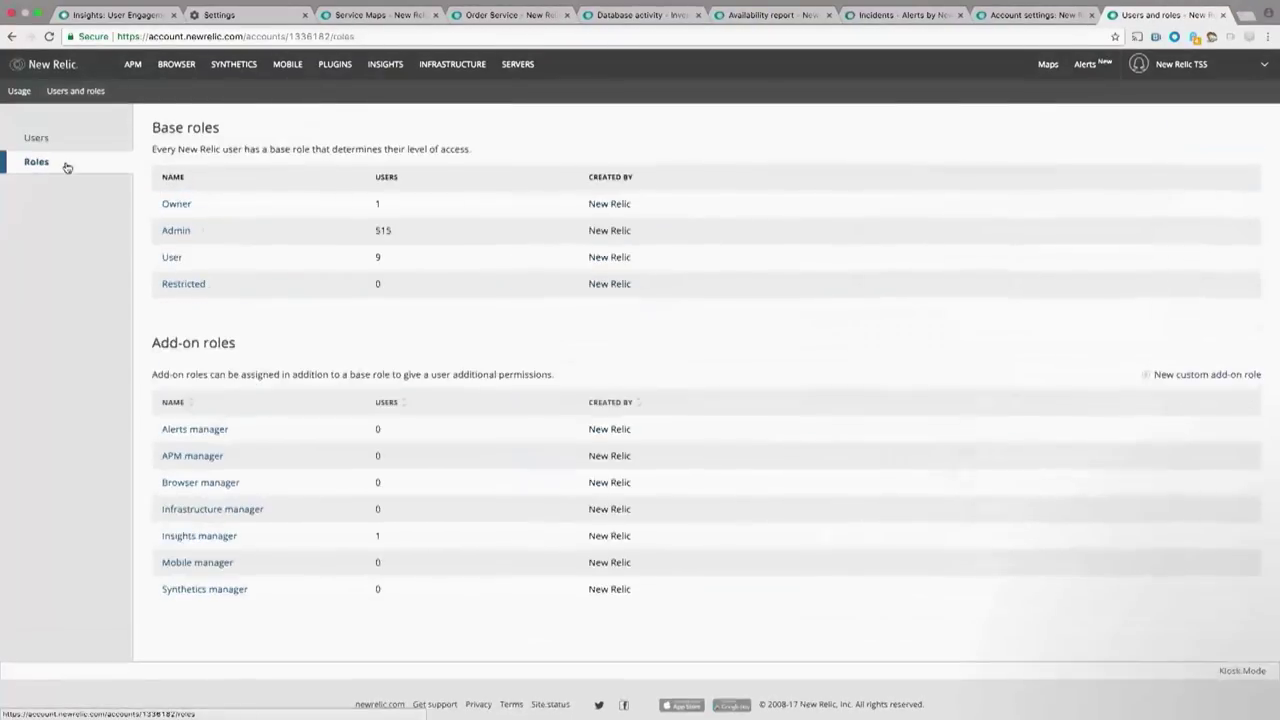
click(46, 38)
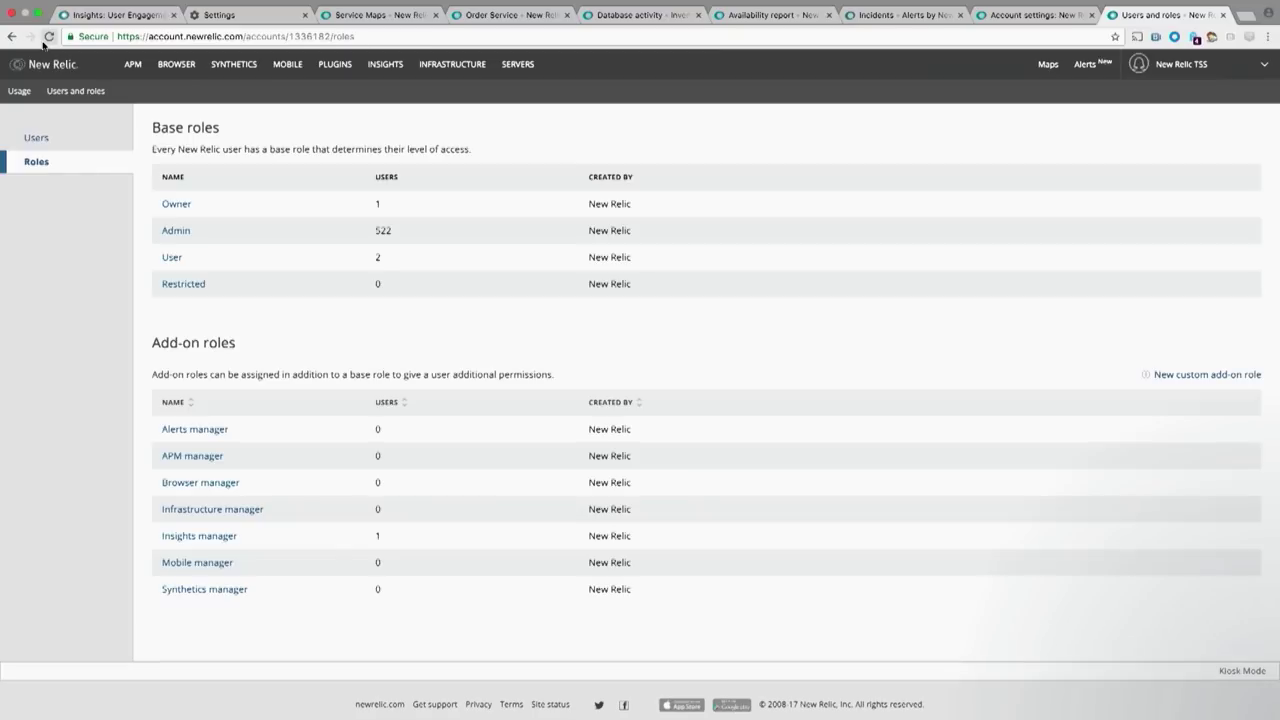
click(38, 137)
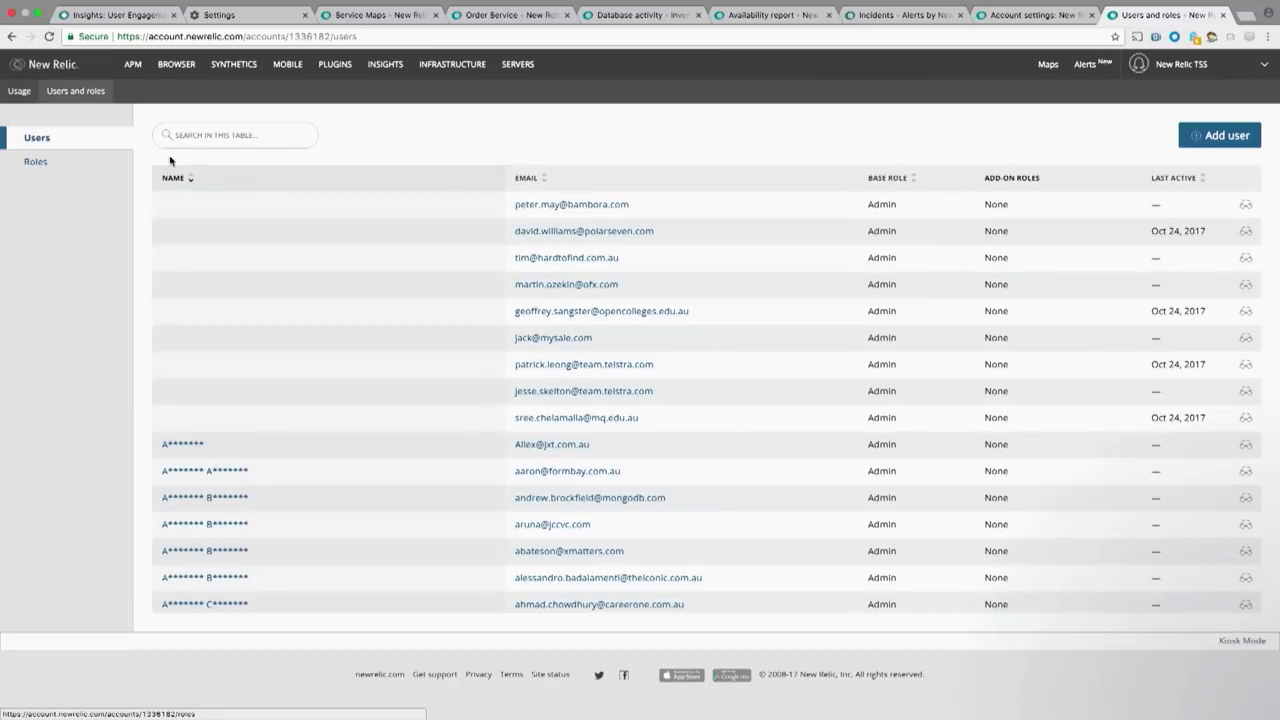
click(903, 179)
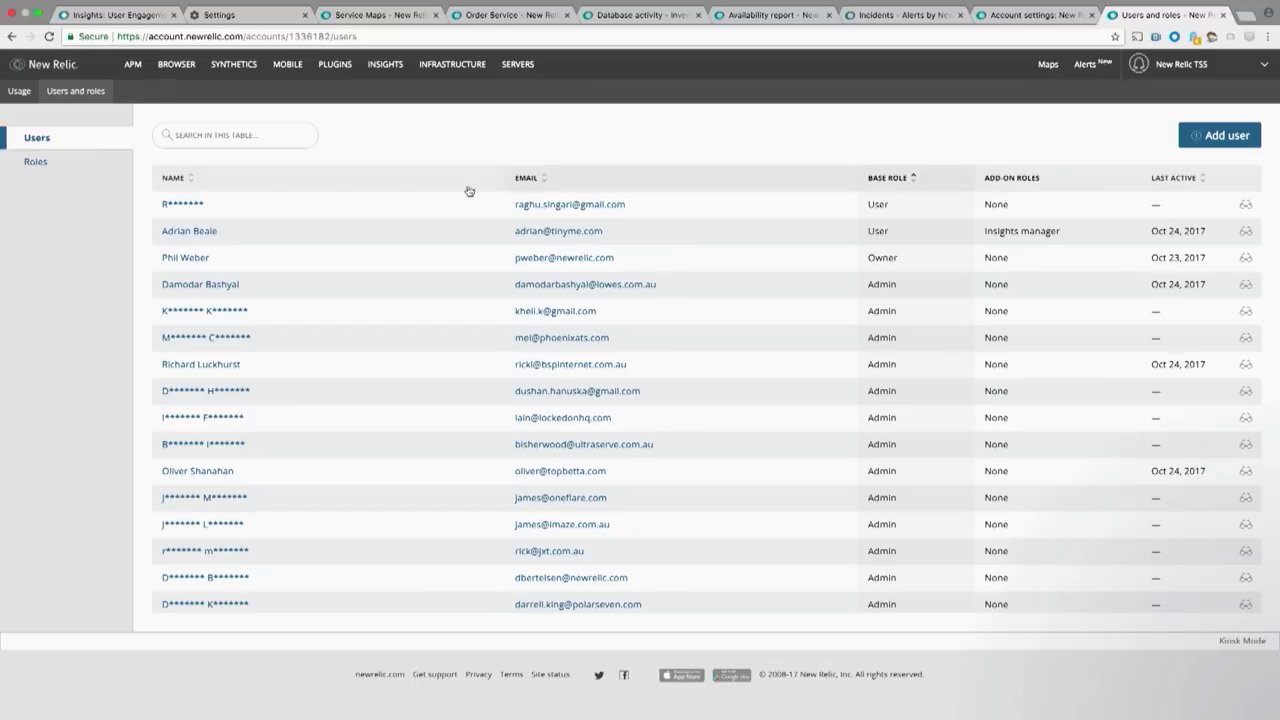
Step: Change the Insights manager user's base role to Admin and save
super+click(204, 240)
click(1152, 18)
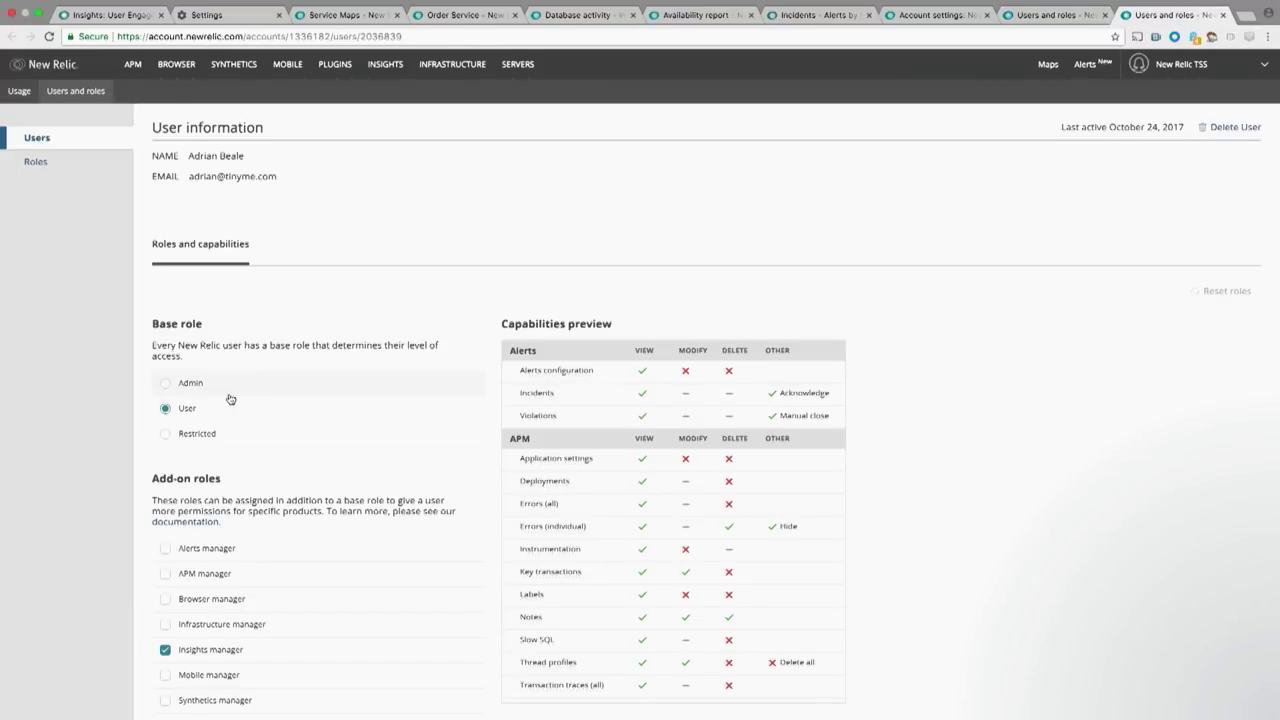
click(230, 398)
scroll(799, 416, down, 5)
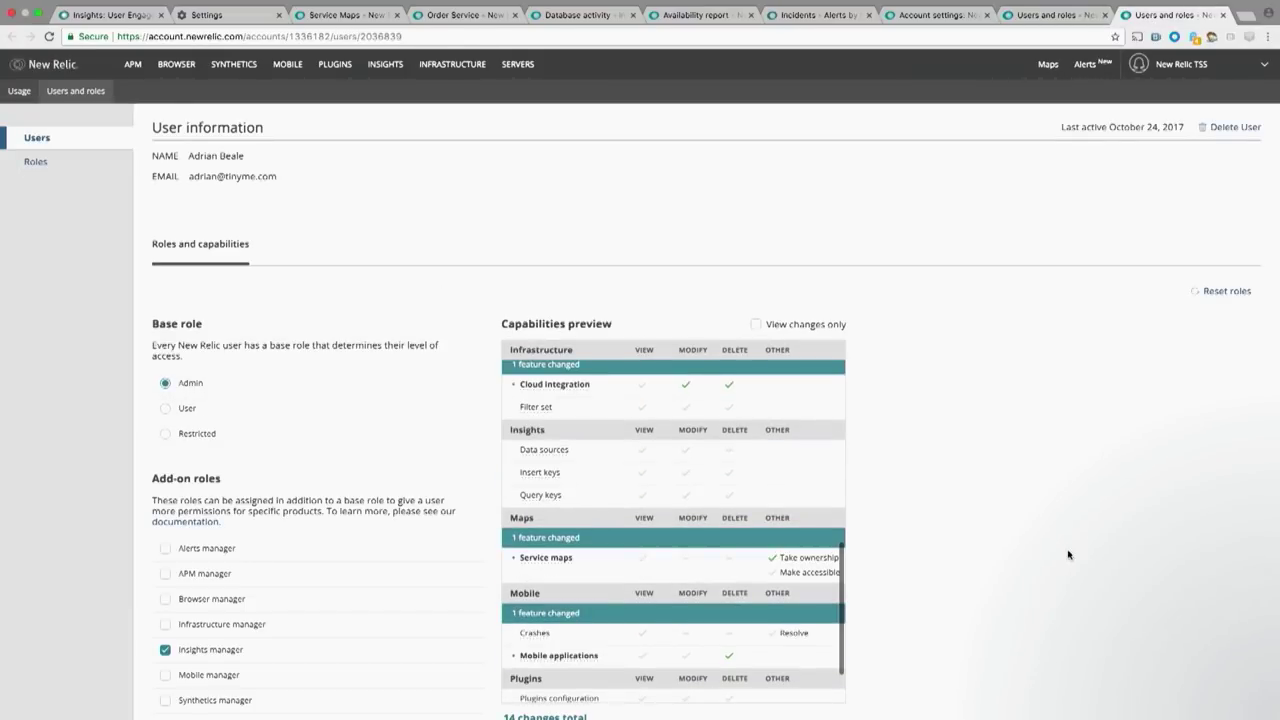
scroll(1069, 551, down, 3)
click(1226, 602)
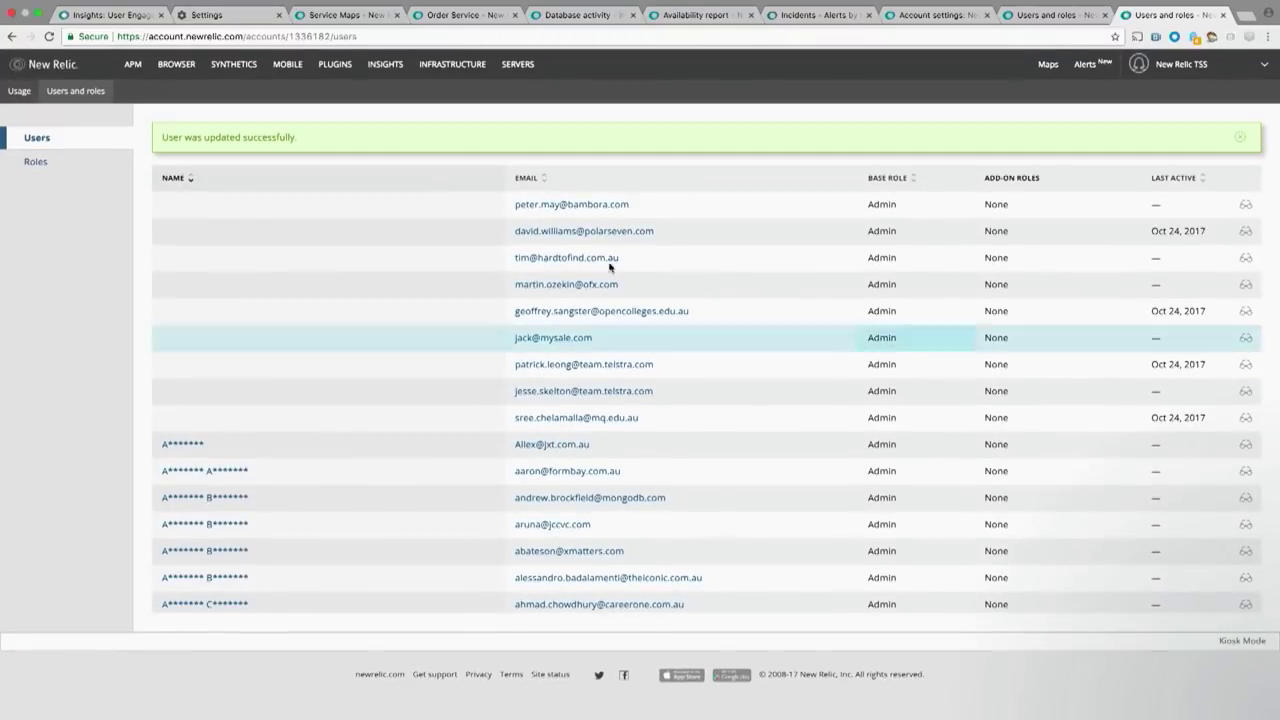
Step: Reload the other users list, re-sort it by base role, and close that duplicate page
click(1030, 29)
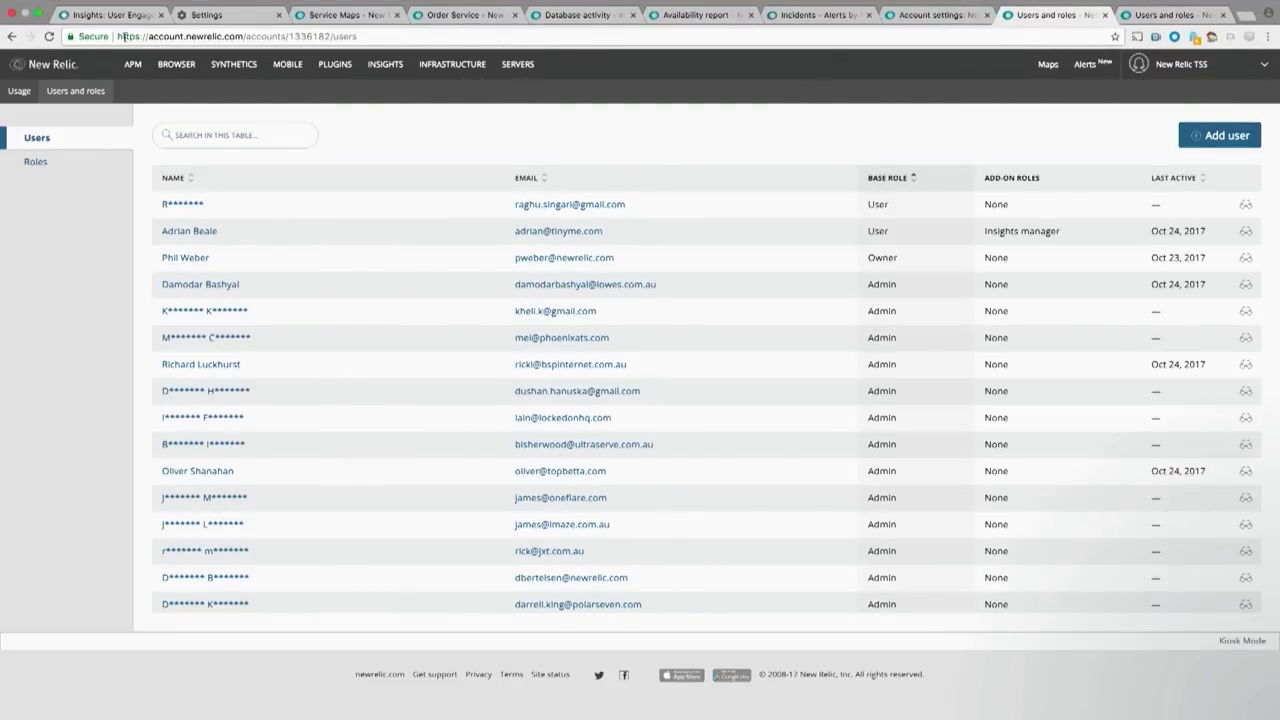
click(49, 36)
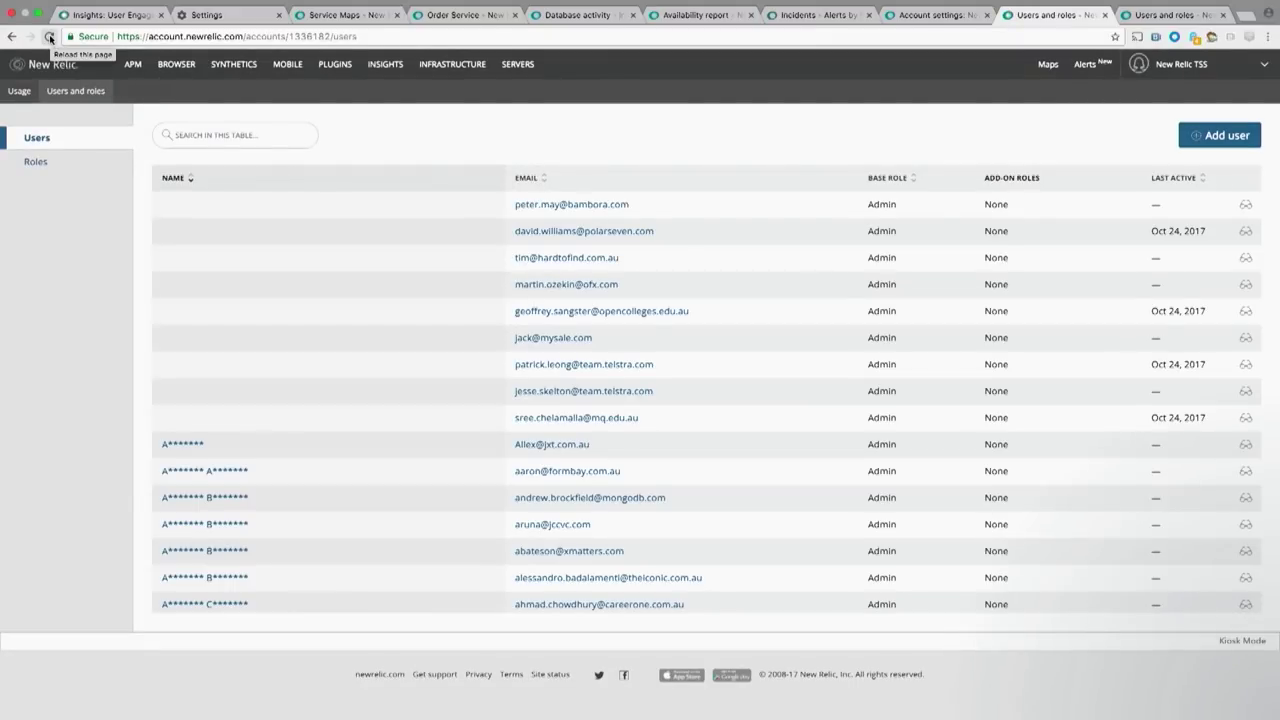
click(890, 177)
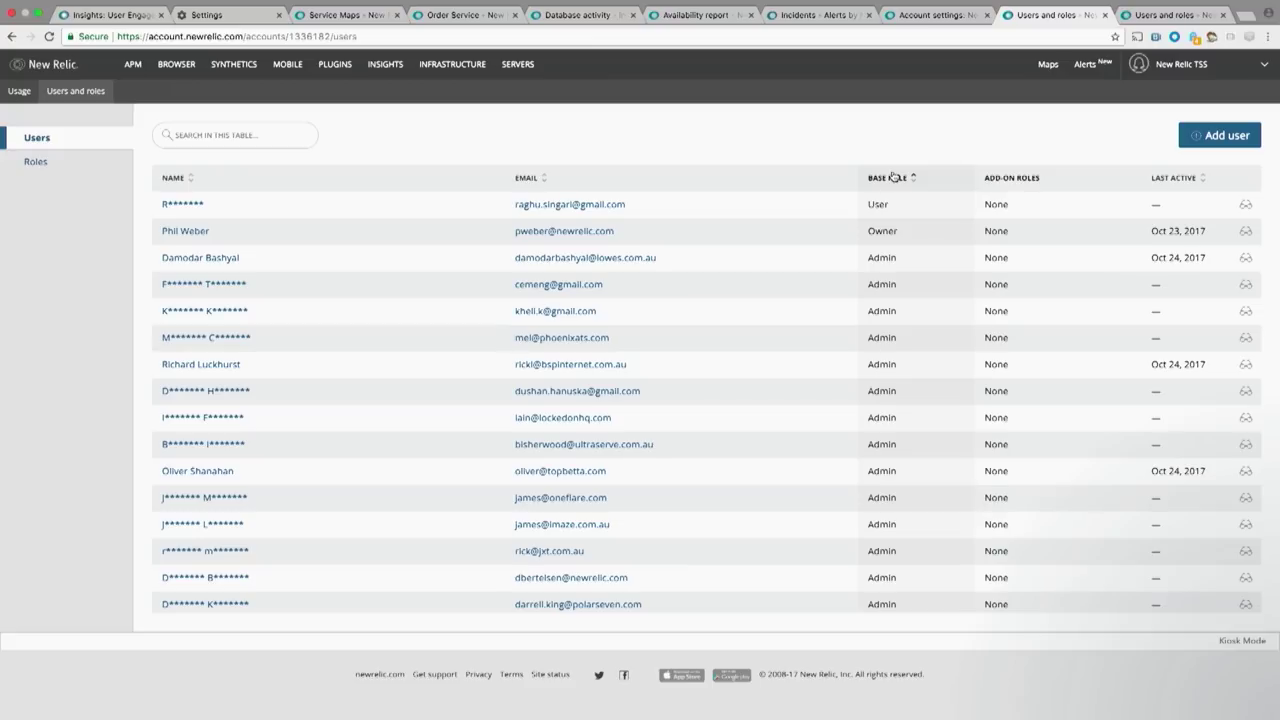
click(1104, 15)
Step: Close the remaining Users and roles page and show the APM applications list
click(1104, 15)
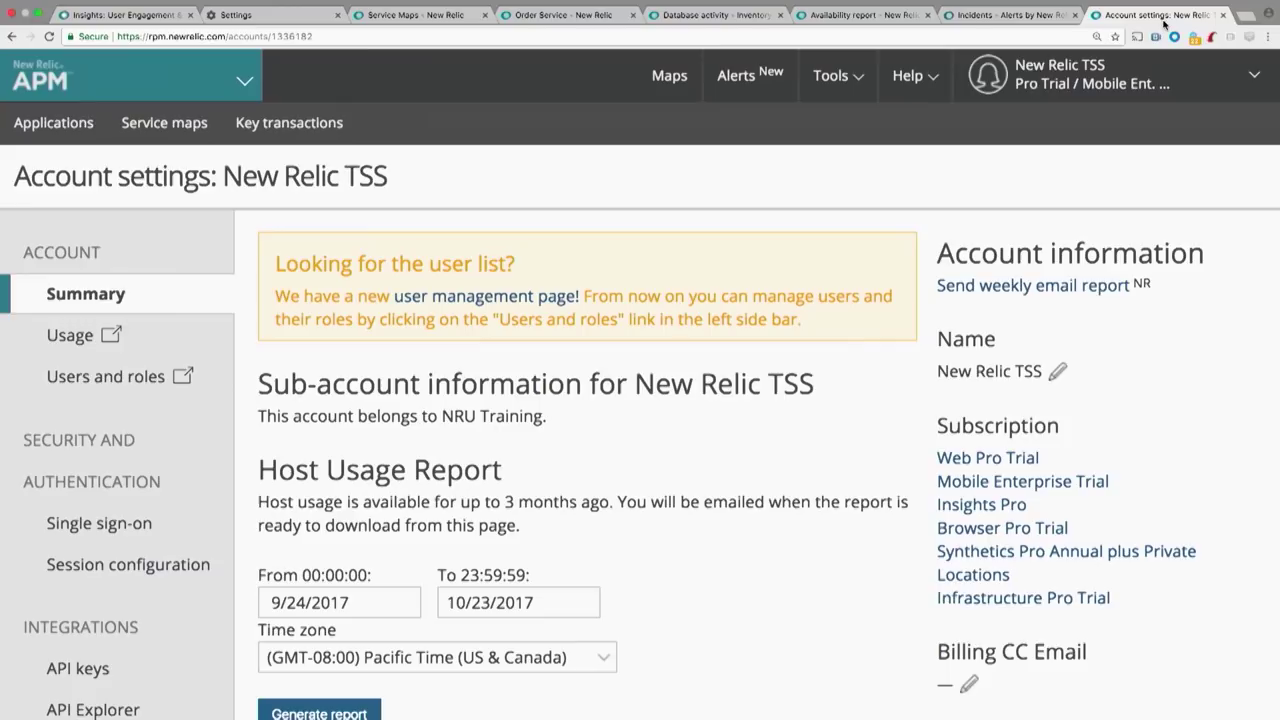
click(87, 123)
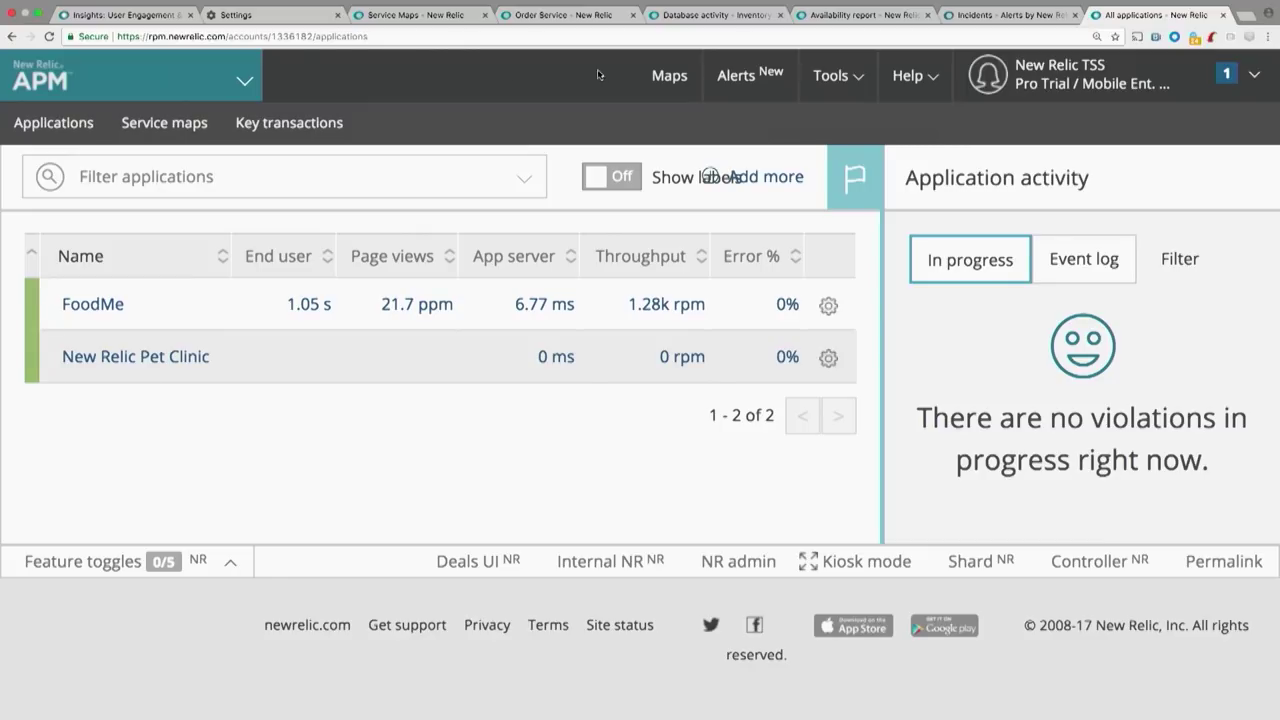
Step: Browse the 56 alert policies under Alerts and start a new alert policy
click(727, 97)
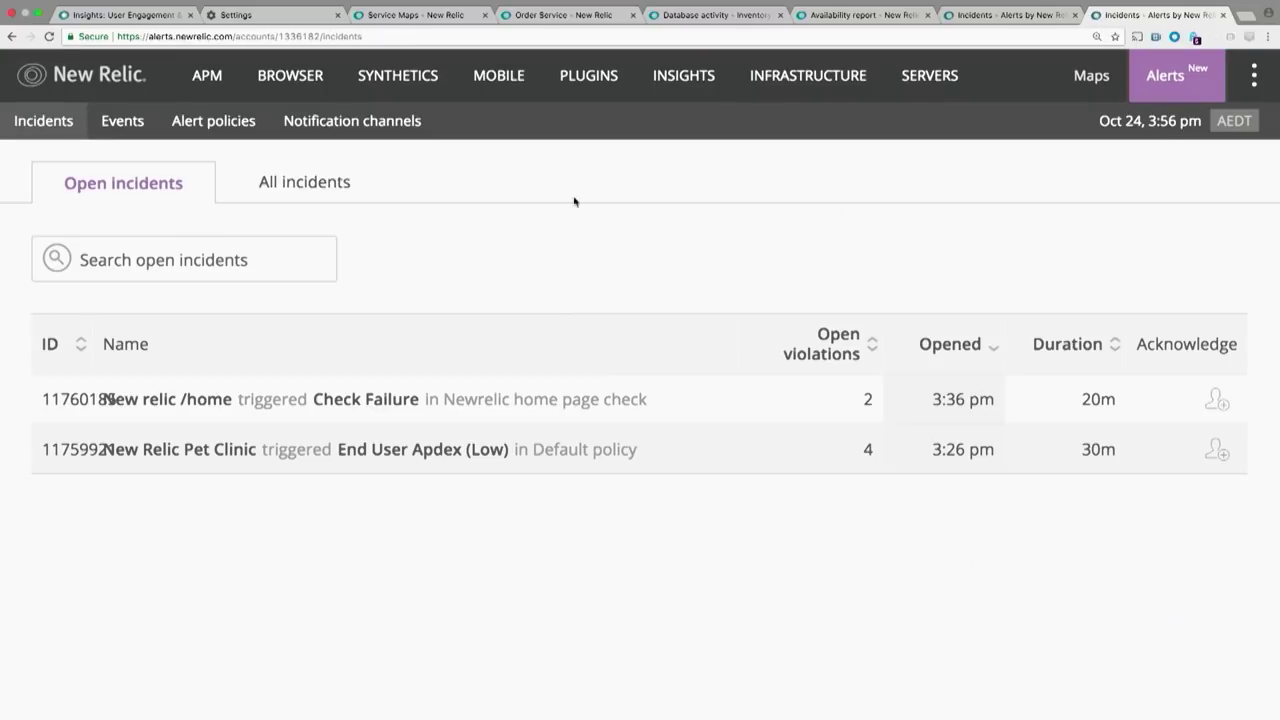
click(213, 121)
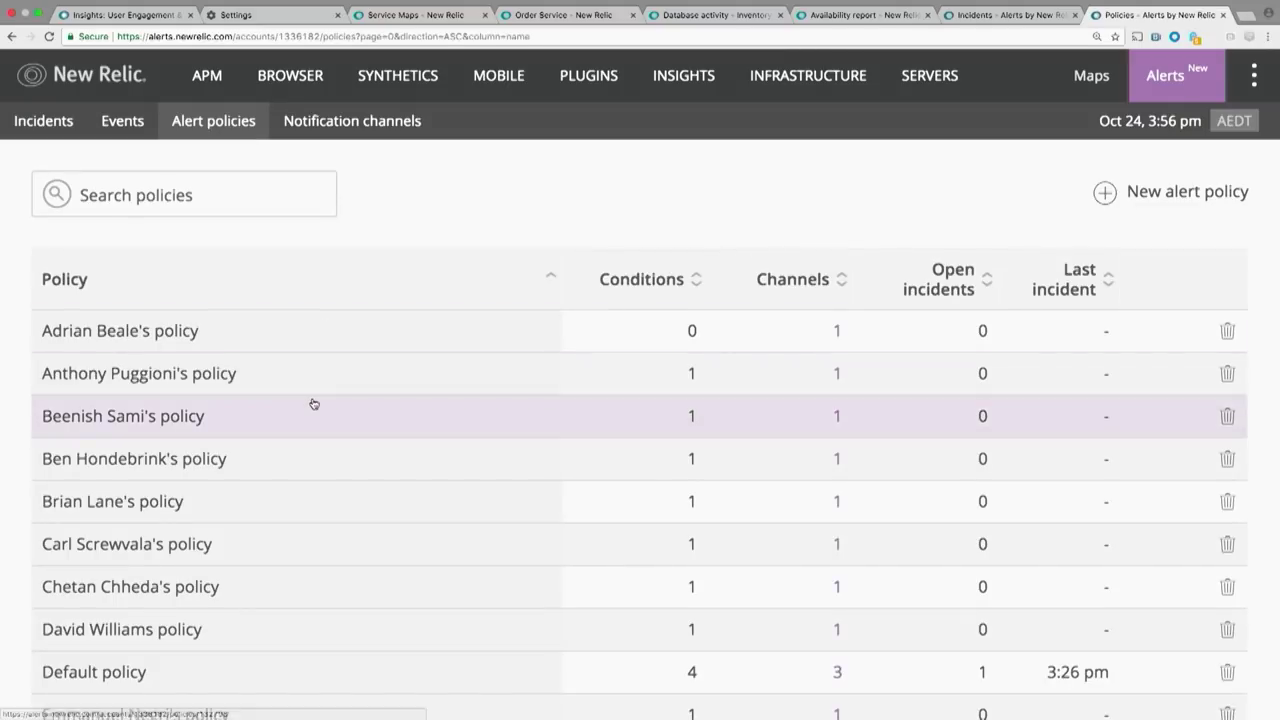
scroll(312, 404, down, 10)
scroll(312, 404, down, 10)
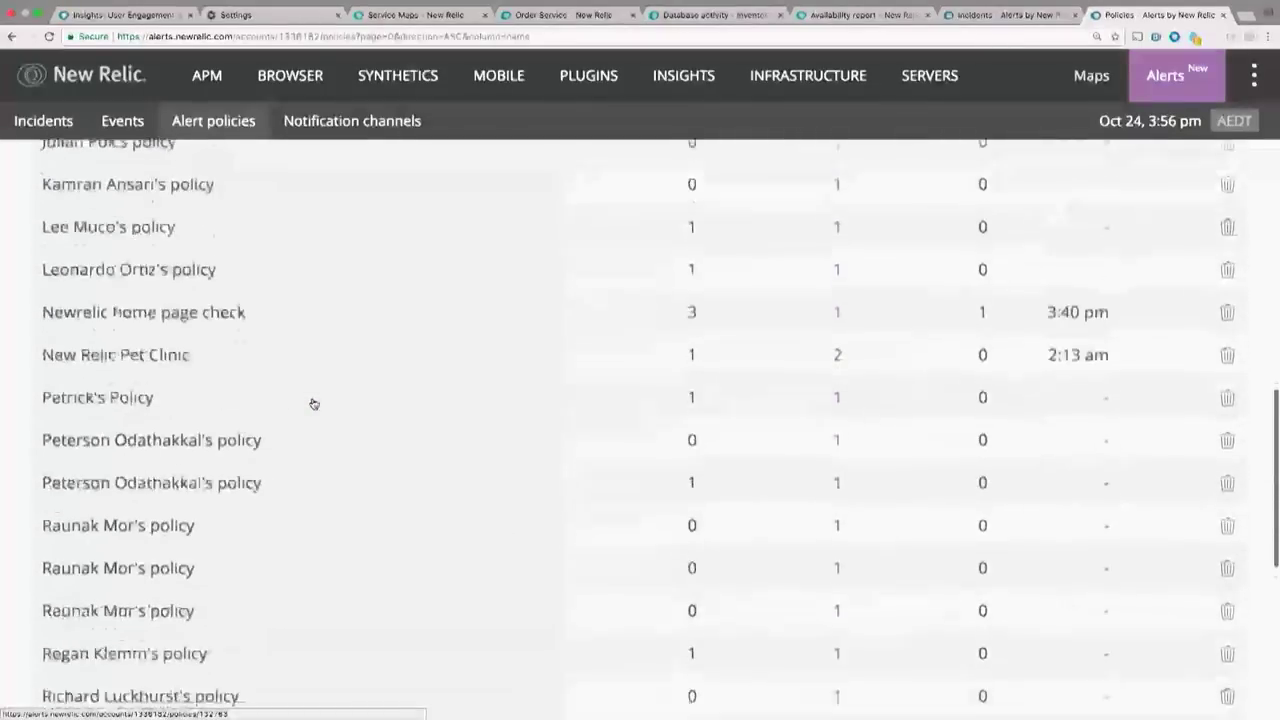
scroll(313, 404, down, 5)
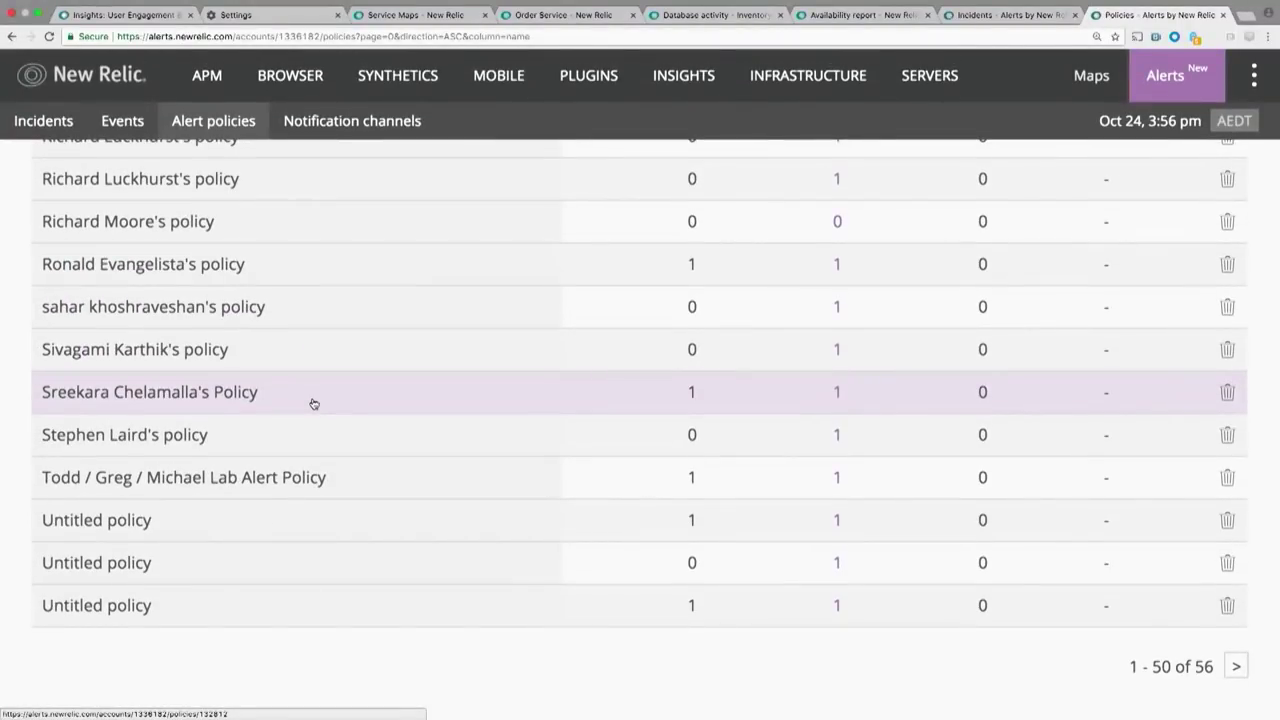
scroll(313, 404, up, 20)
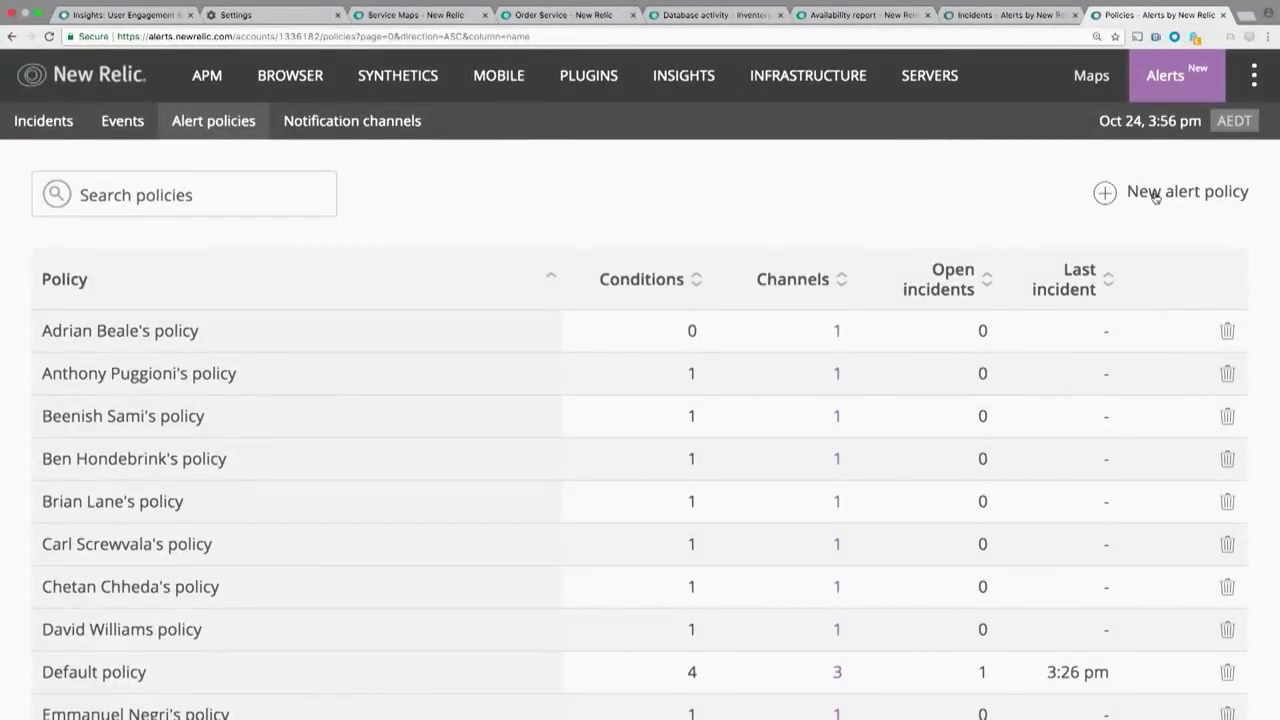
click(1155, 197)
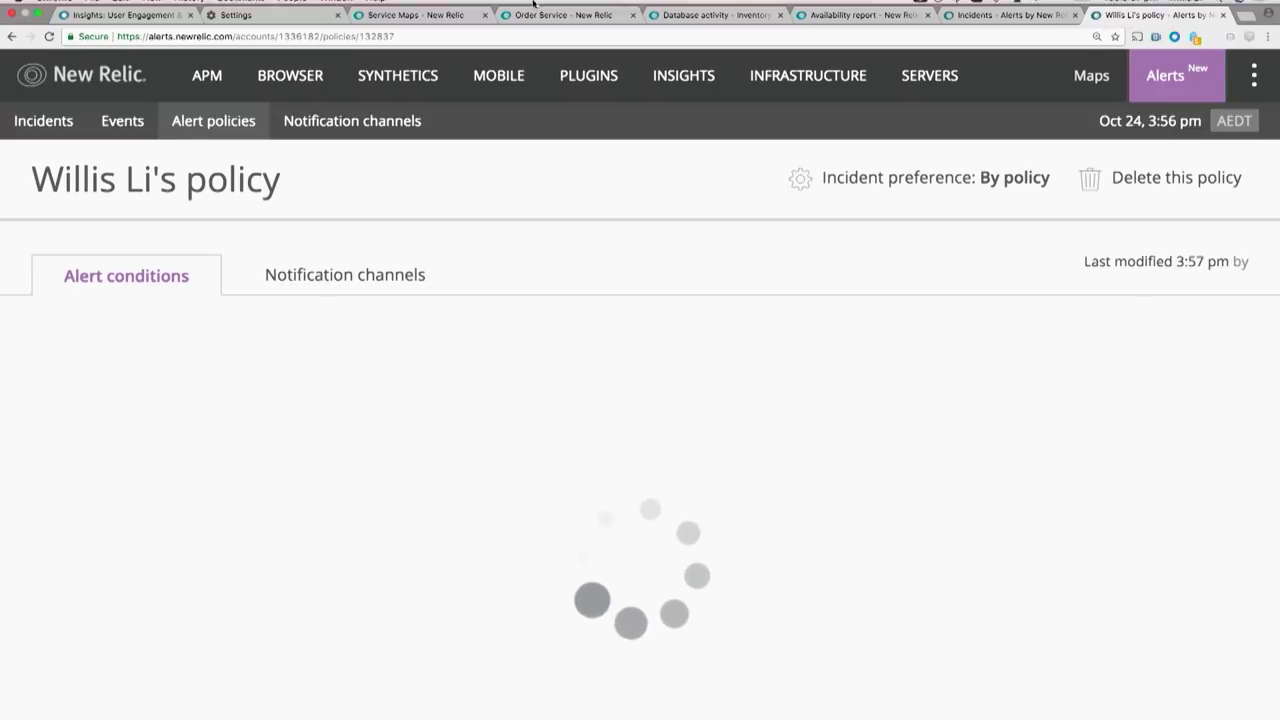
mouse_move(195, 8)
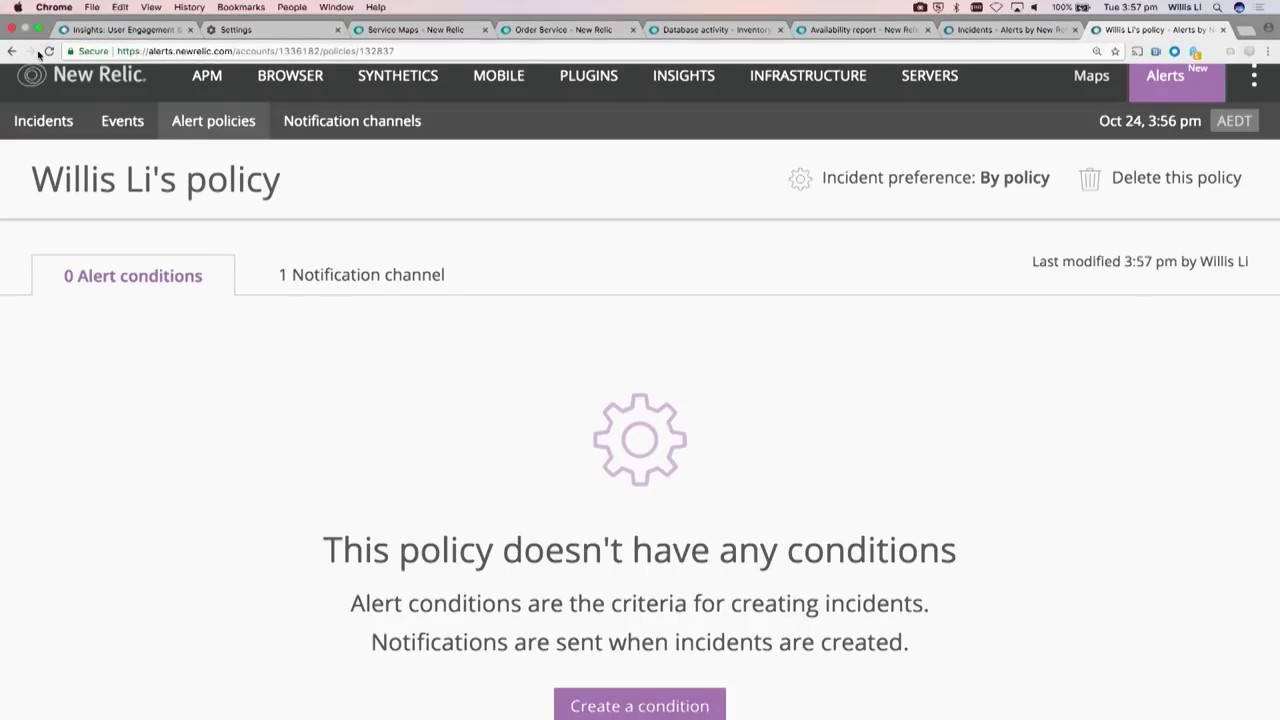
click(40, 33)
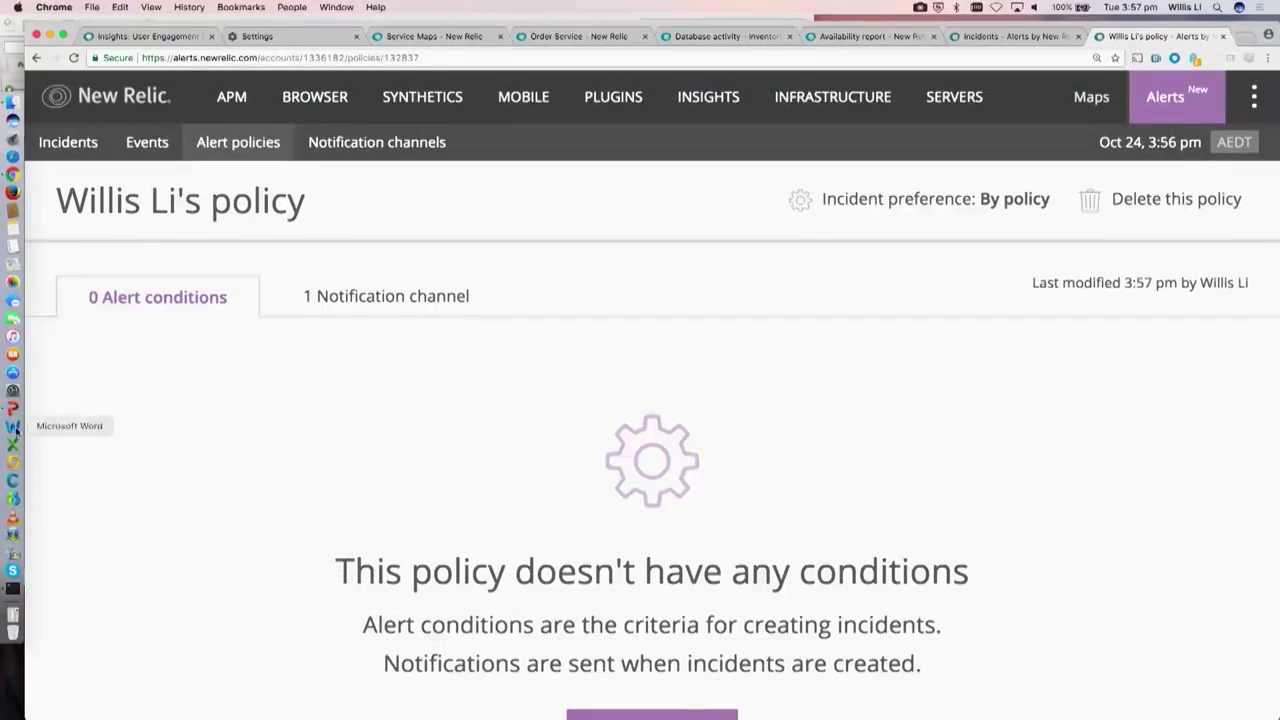
click(14, 410)
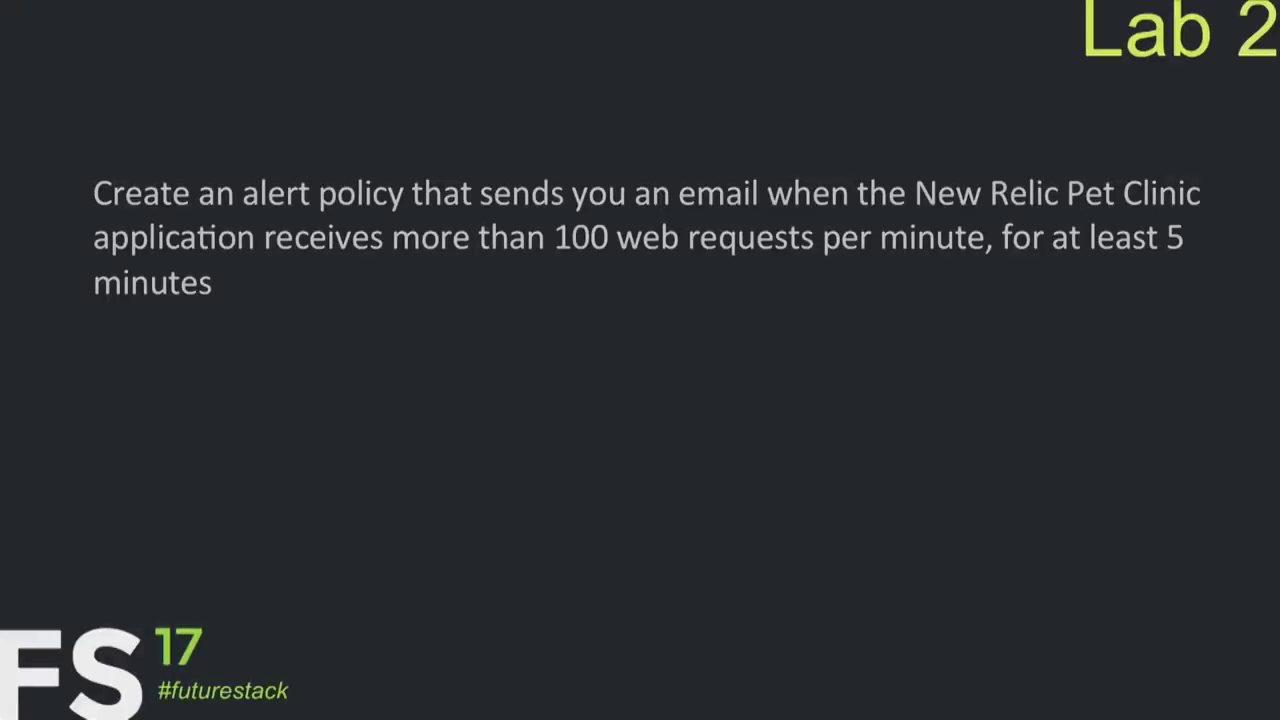
key(Escape)
click(978, 282)
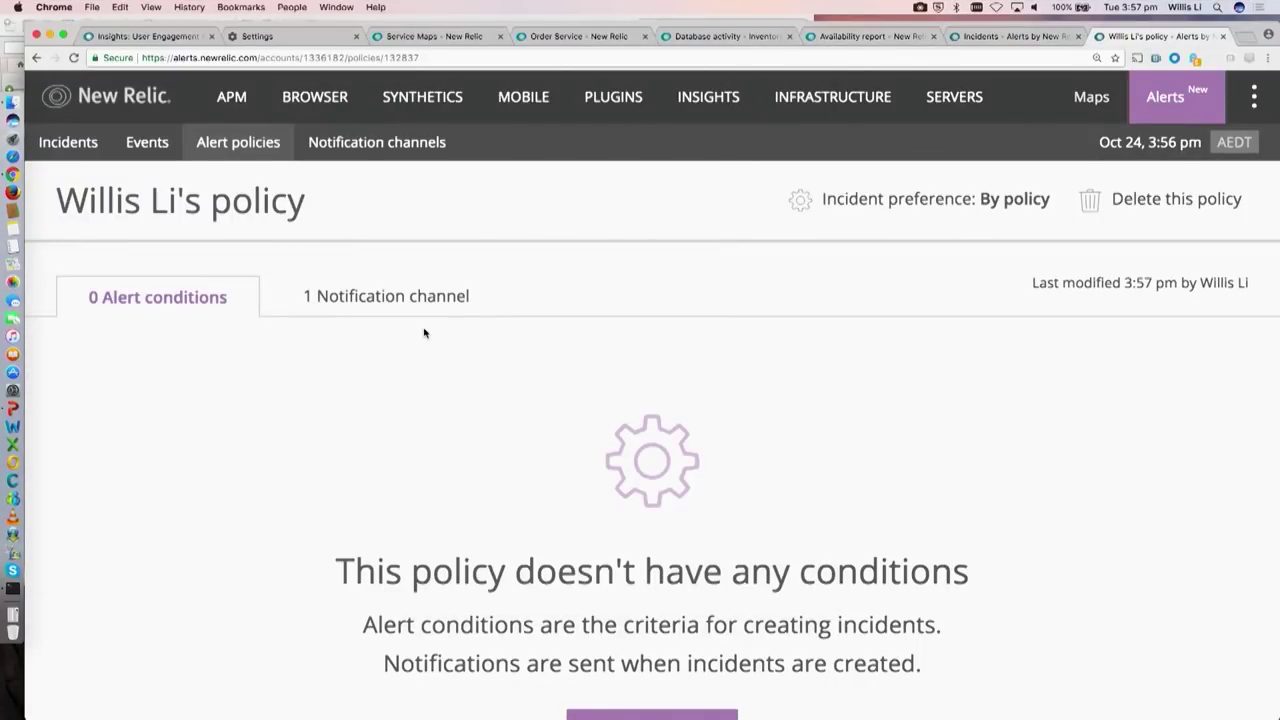
Step: Create an APM Application metric condition targeting New Relic Pet Clinic and reach the thresholds step
scroll(600, 560, down, 2)
click(632, 636)
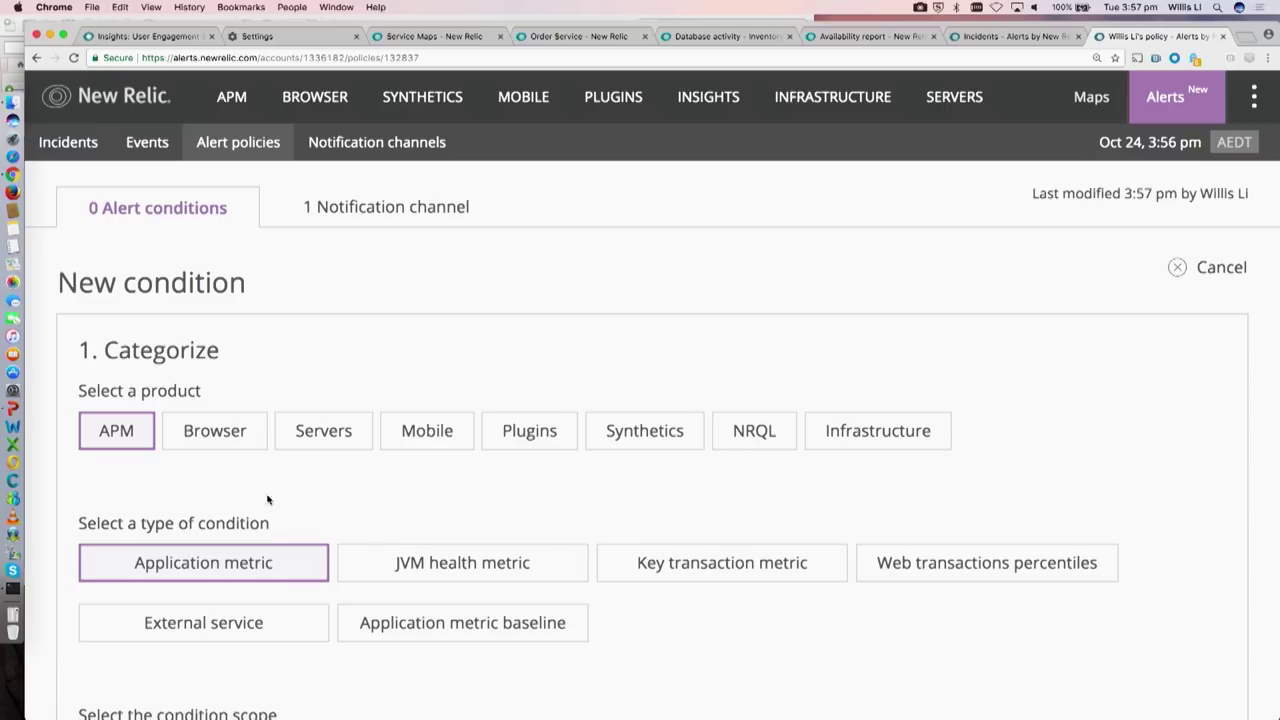
scroll(375, 500, down, 3)
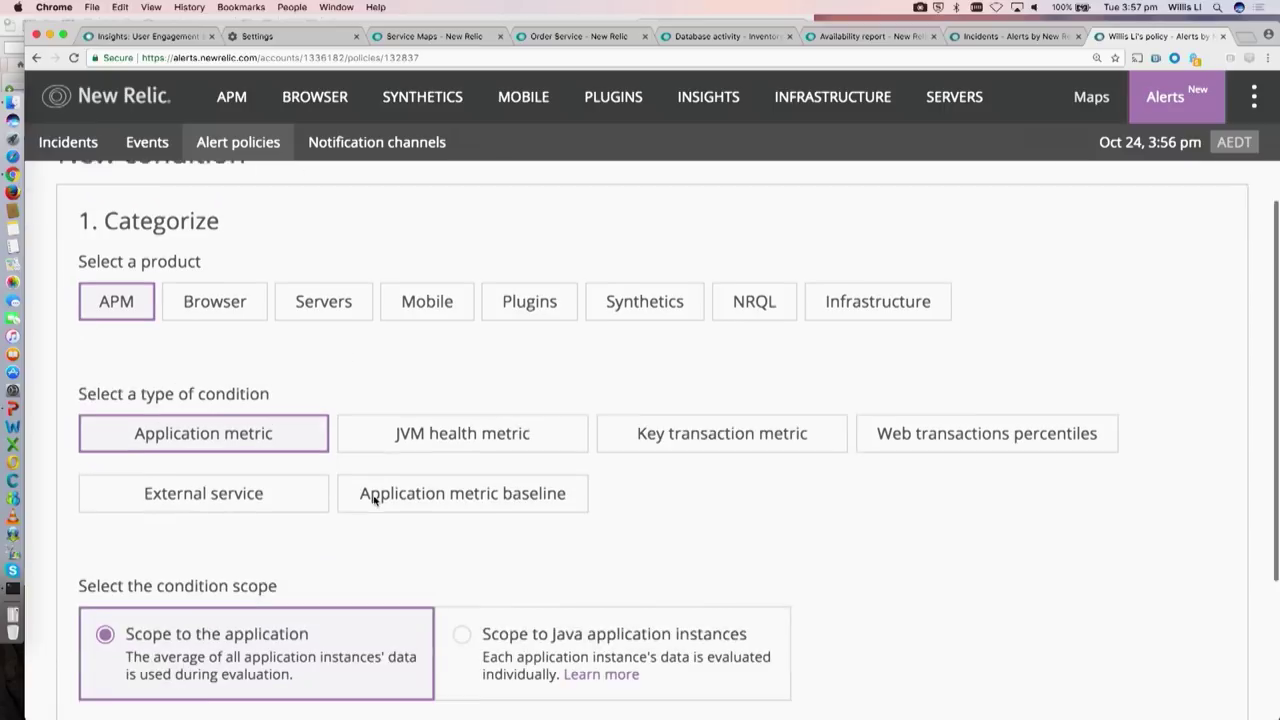
scroll(809, 552, down, 3)
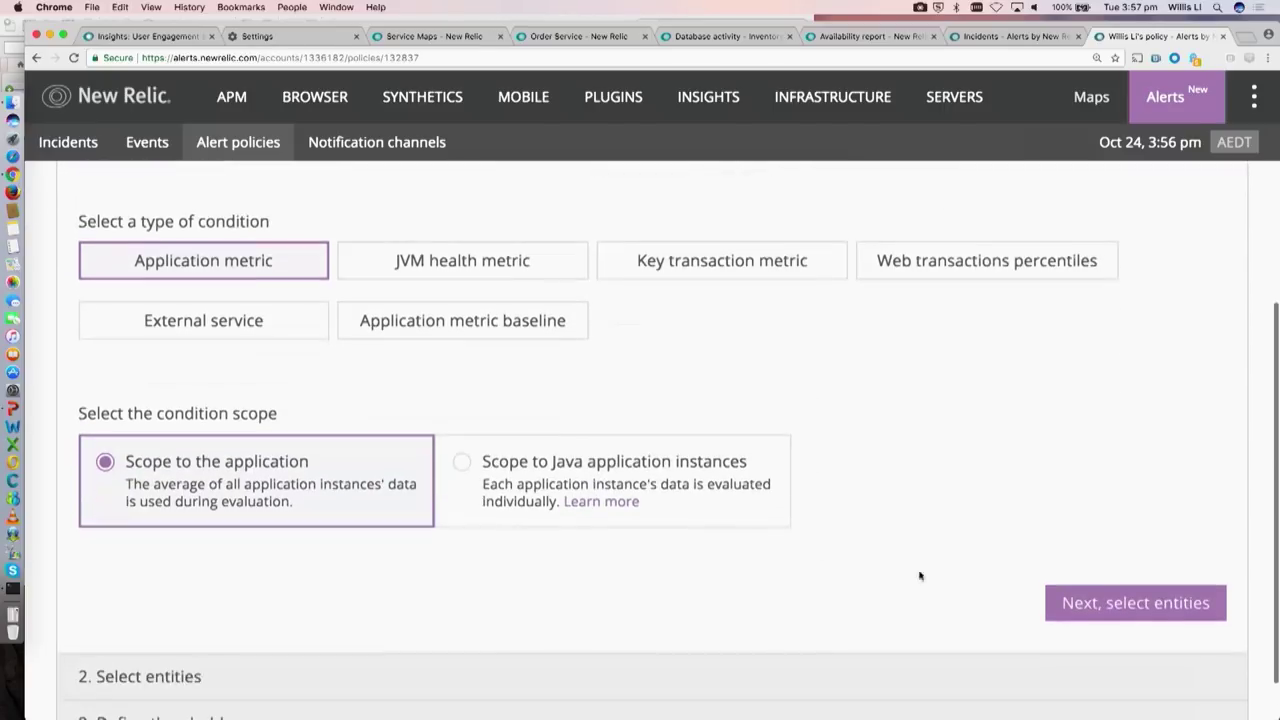
click(1077, 614)
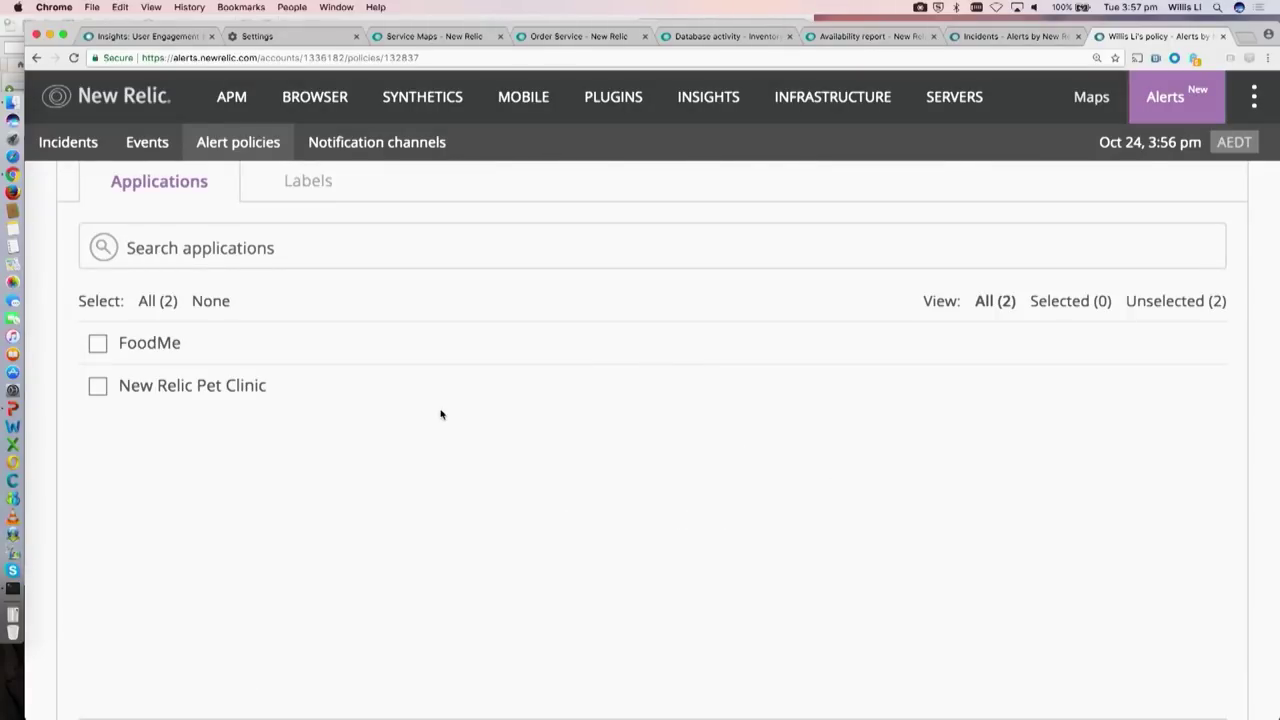
click(295, 401)
scroll(494, 473, down, 3)
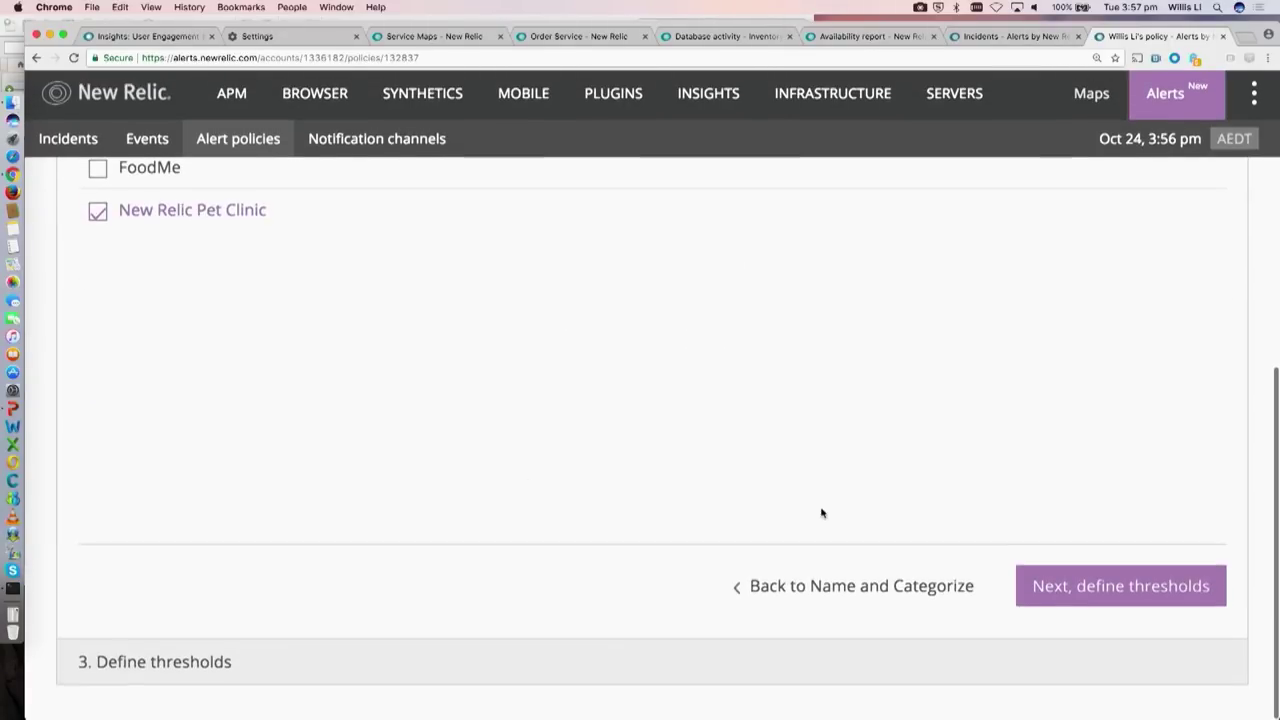
click(1050, 590)
click(335, 365)
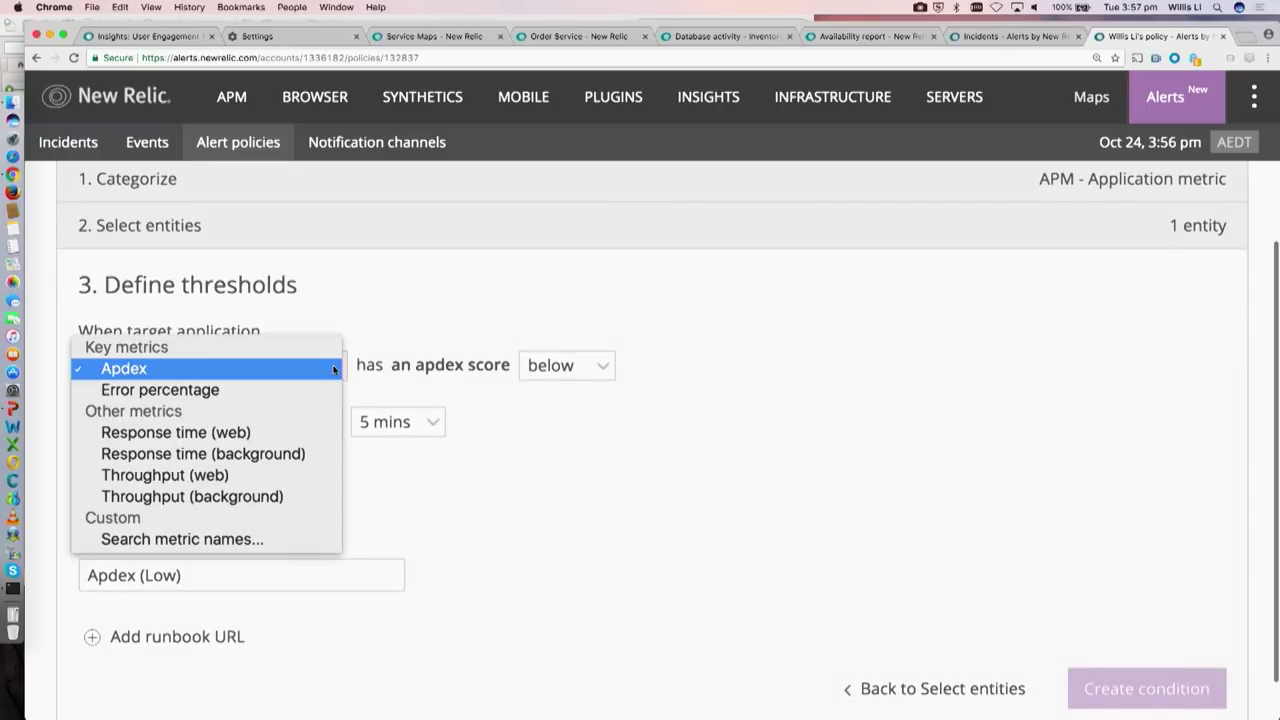
Step: Alert on Throughput (web) above a 100-call threshold
click(310, 475)
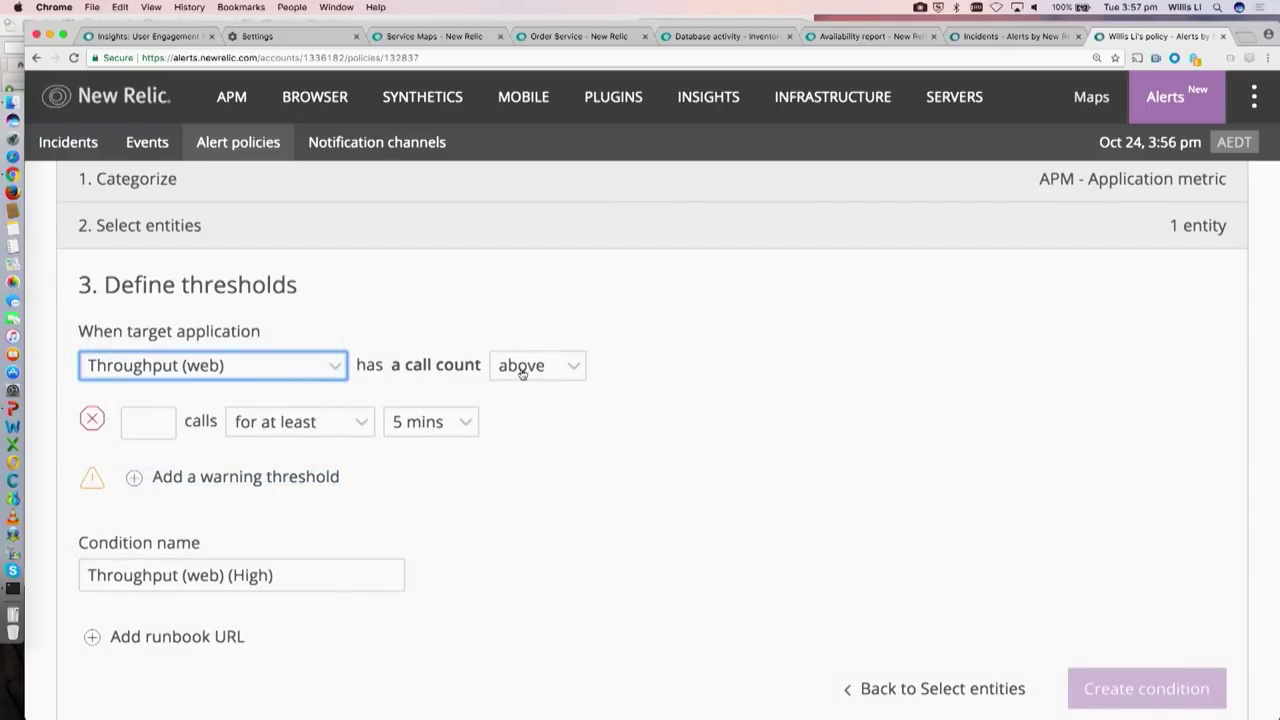
click(147, 422)
text(100)
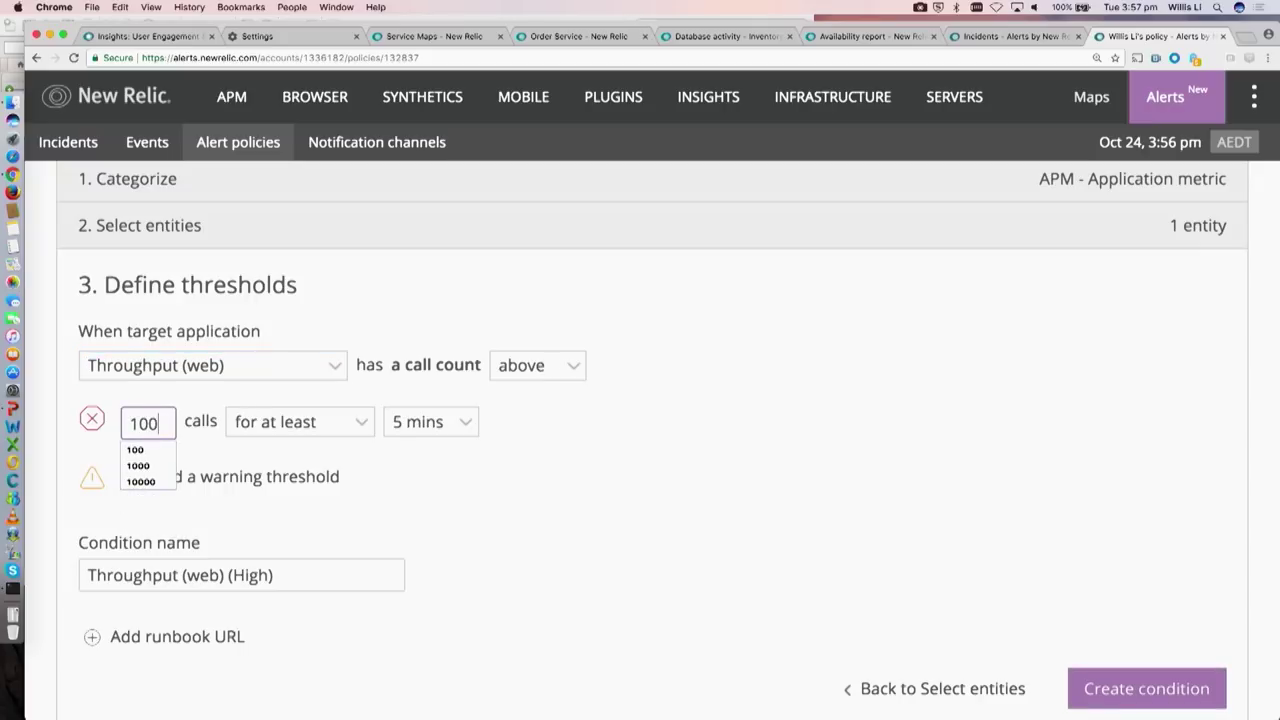
click(200, 415)
Step: Keep the duration at 'for at least' 5 mins and create the condition
click(258, 424)
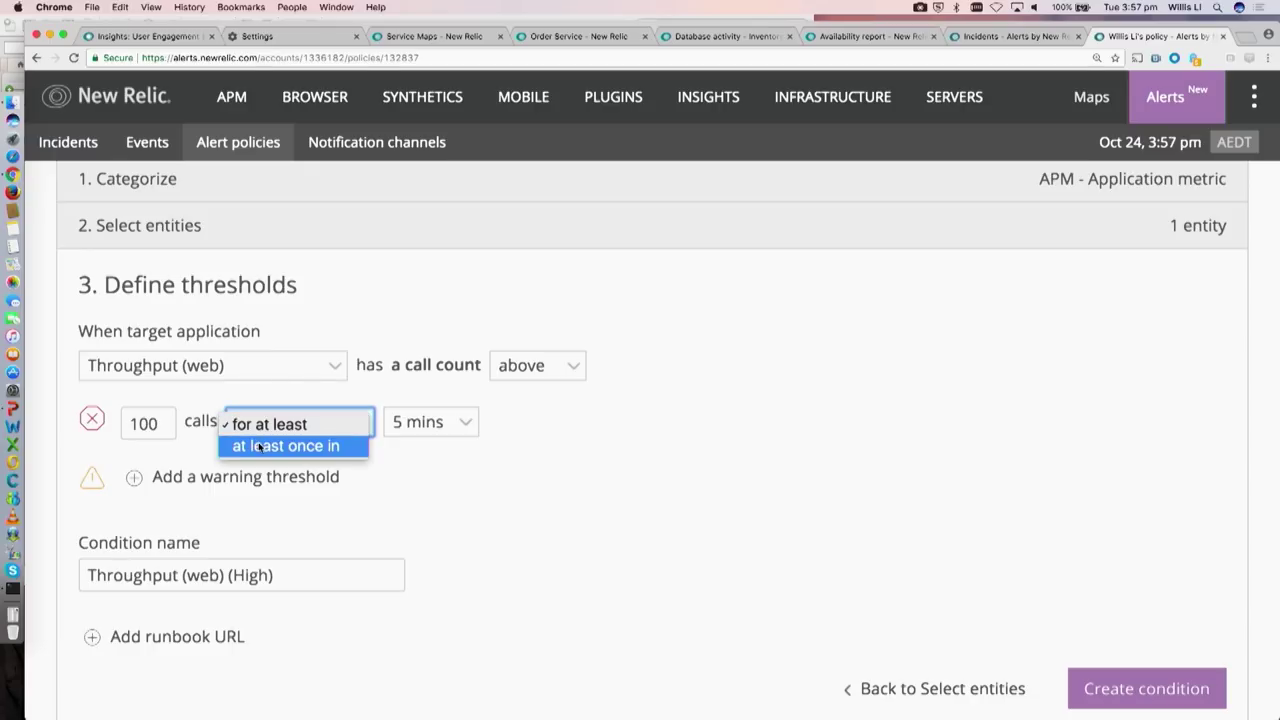
click(258, 446)
click(264, 426)
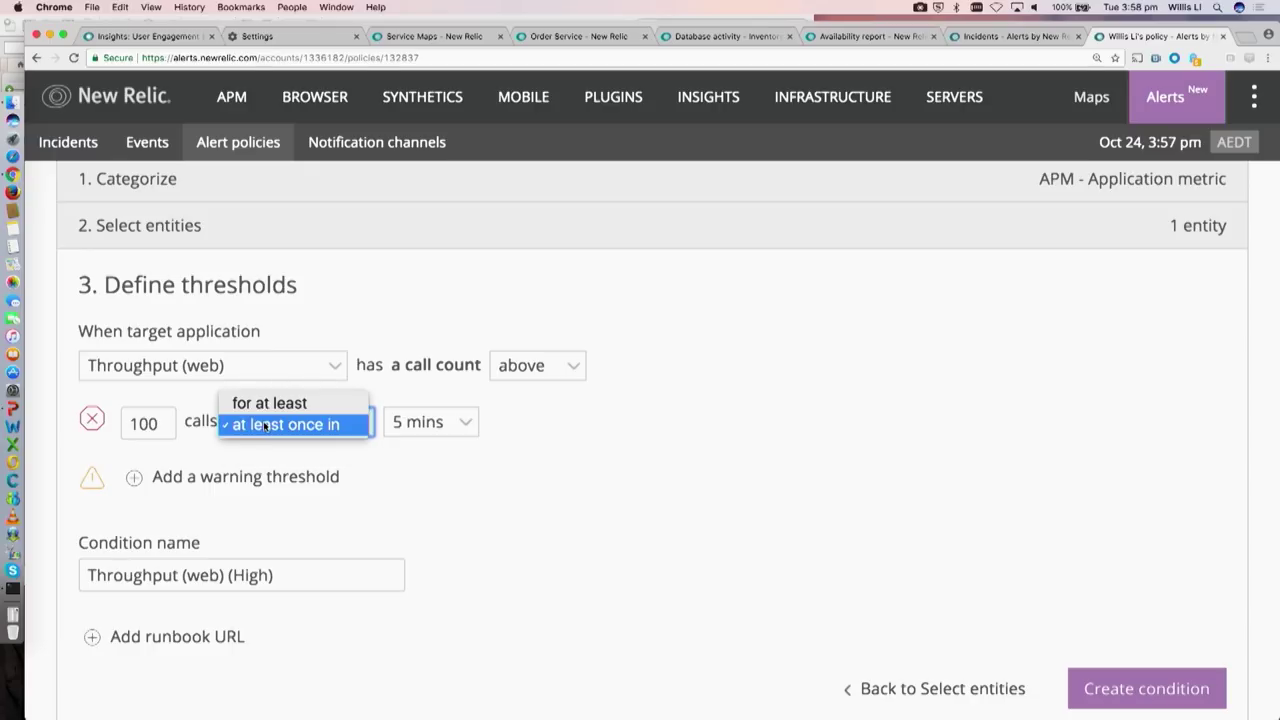
click(266, 405)
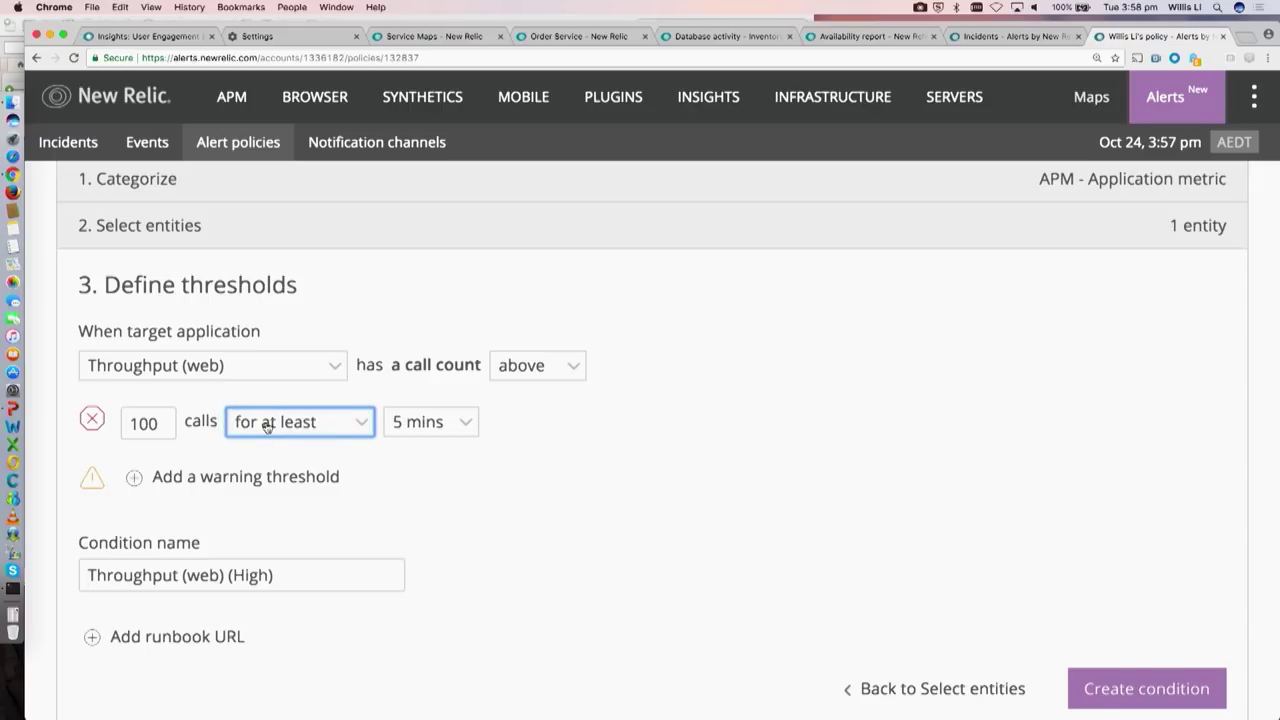
click(266, 424)
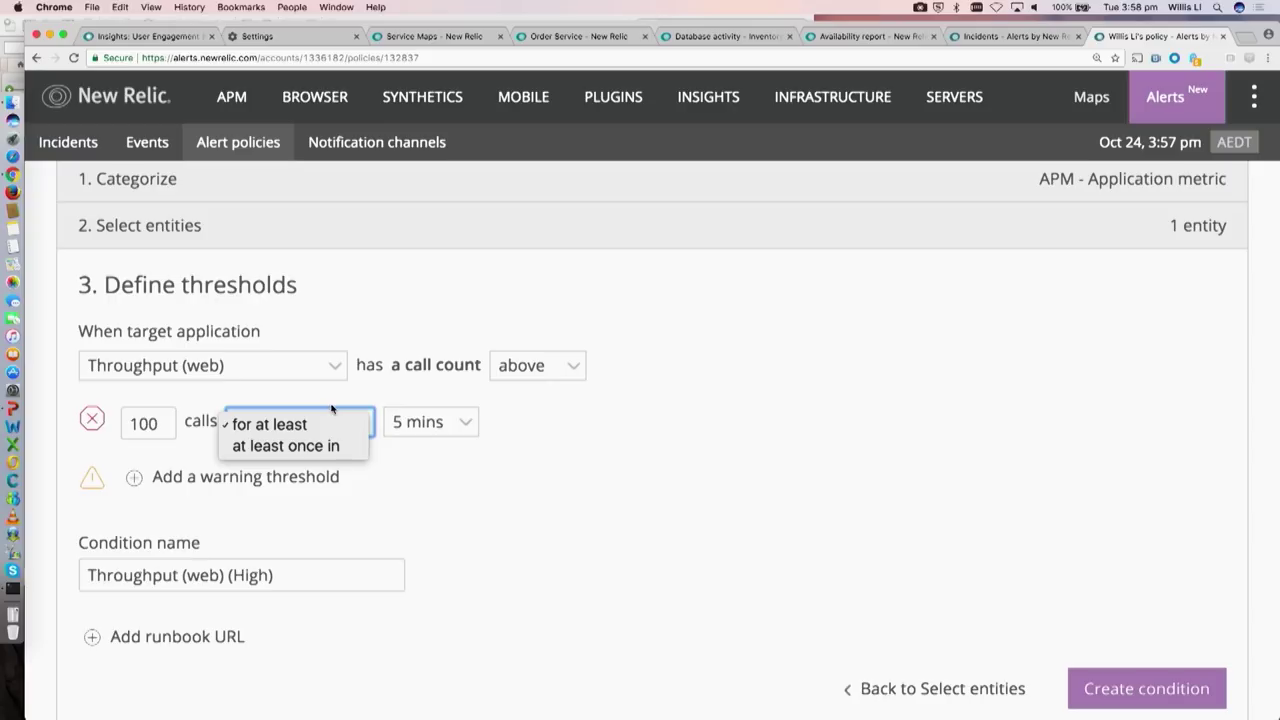
click(351, 409)
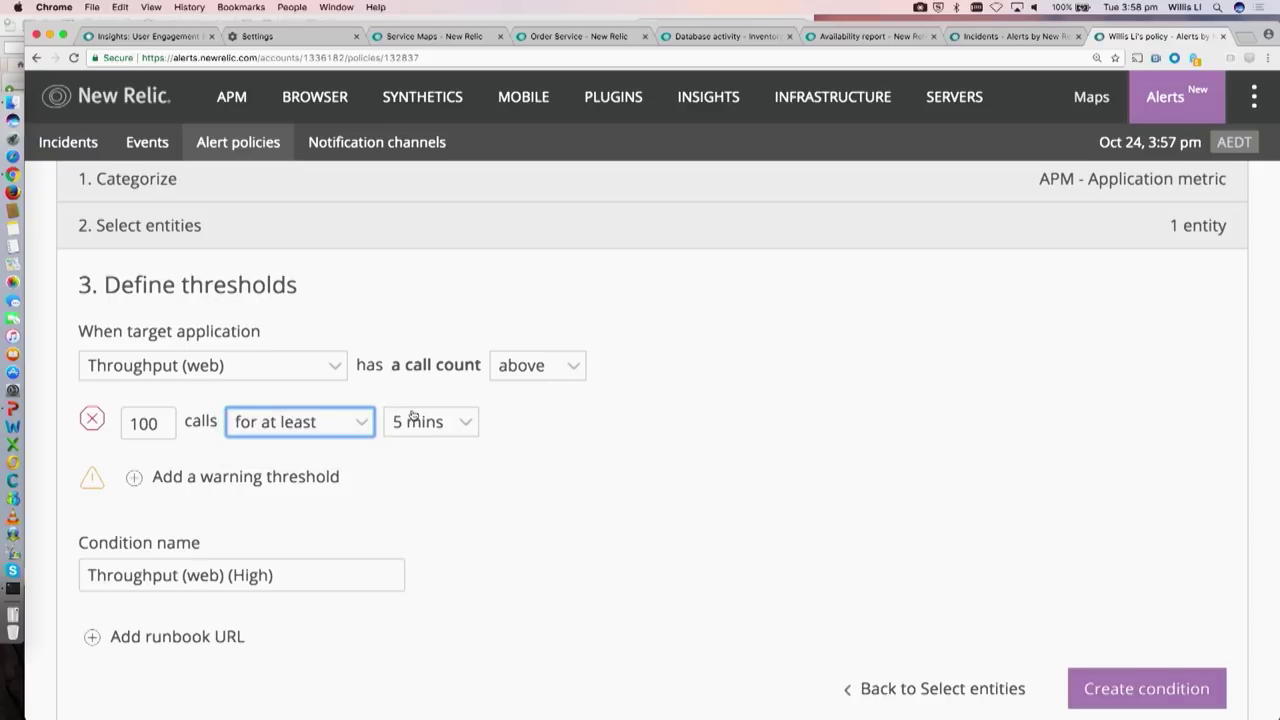
click(352, 424)
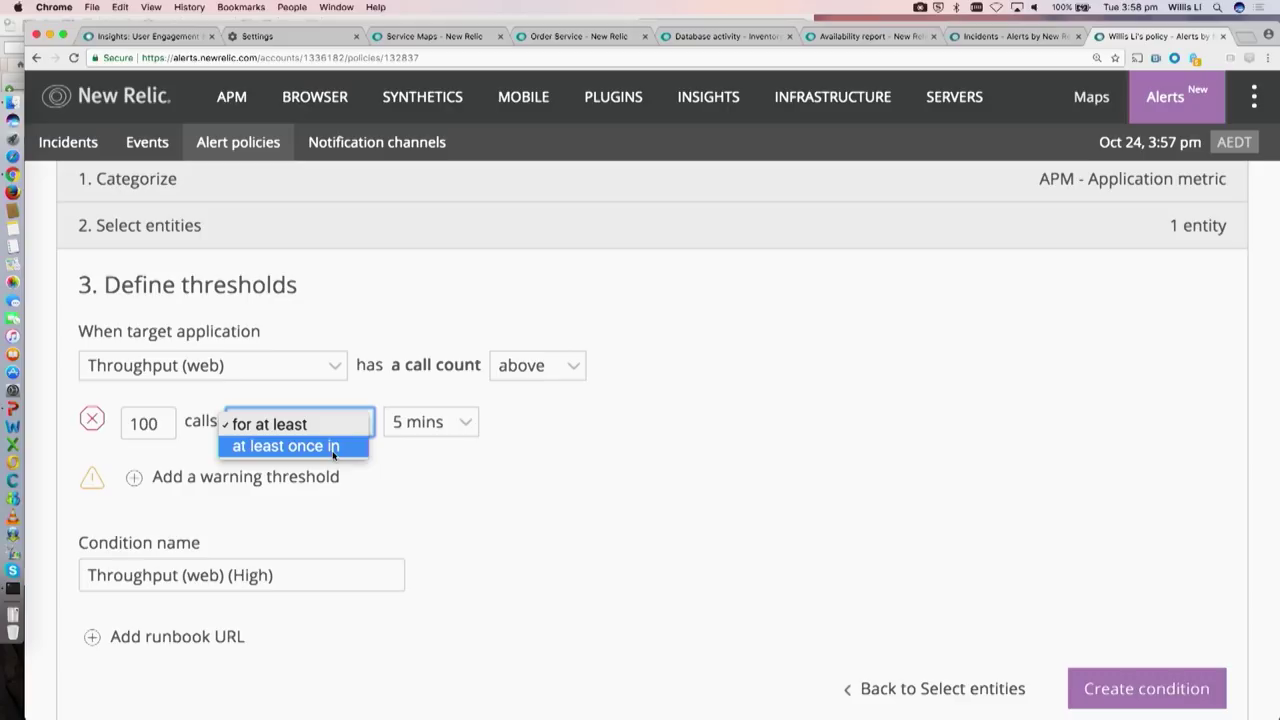
click(368, 399)
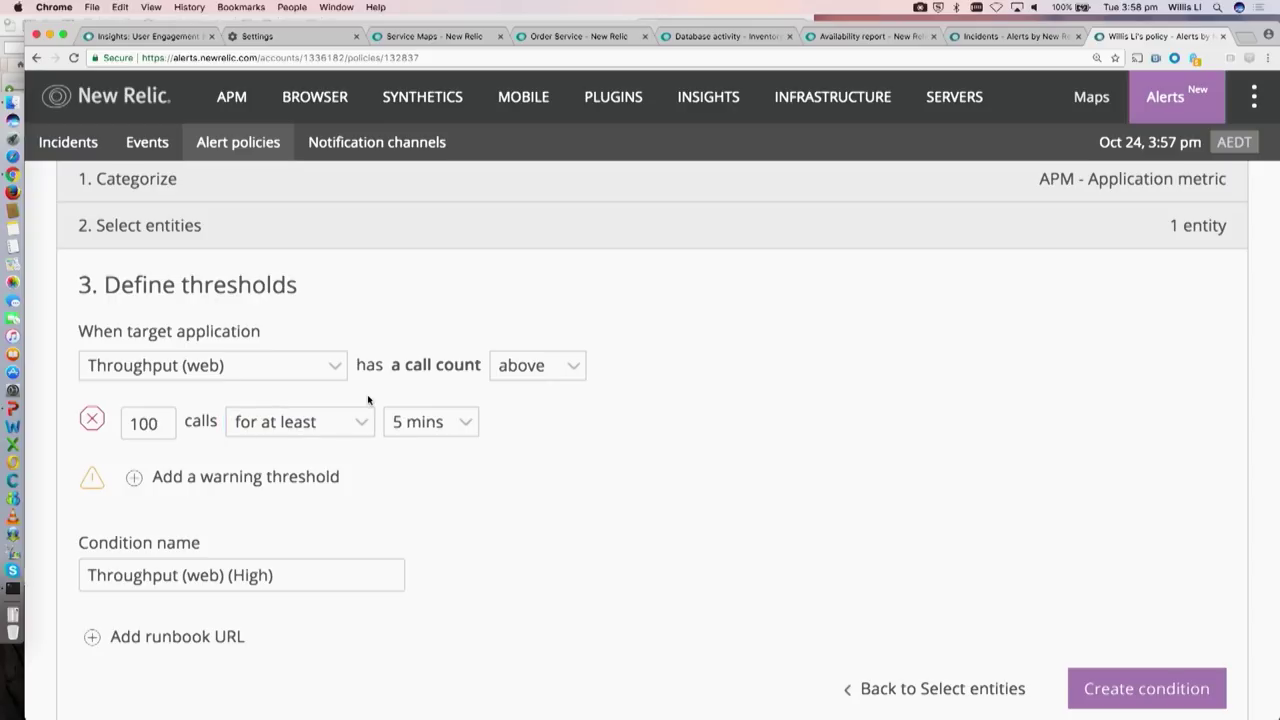
click(354, 422)
click(372, 403)
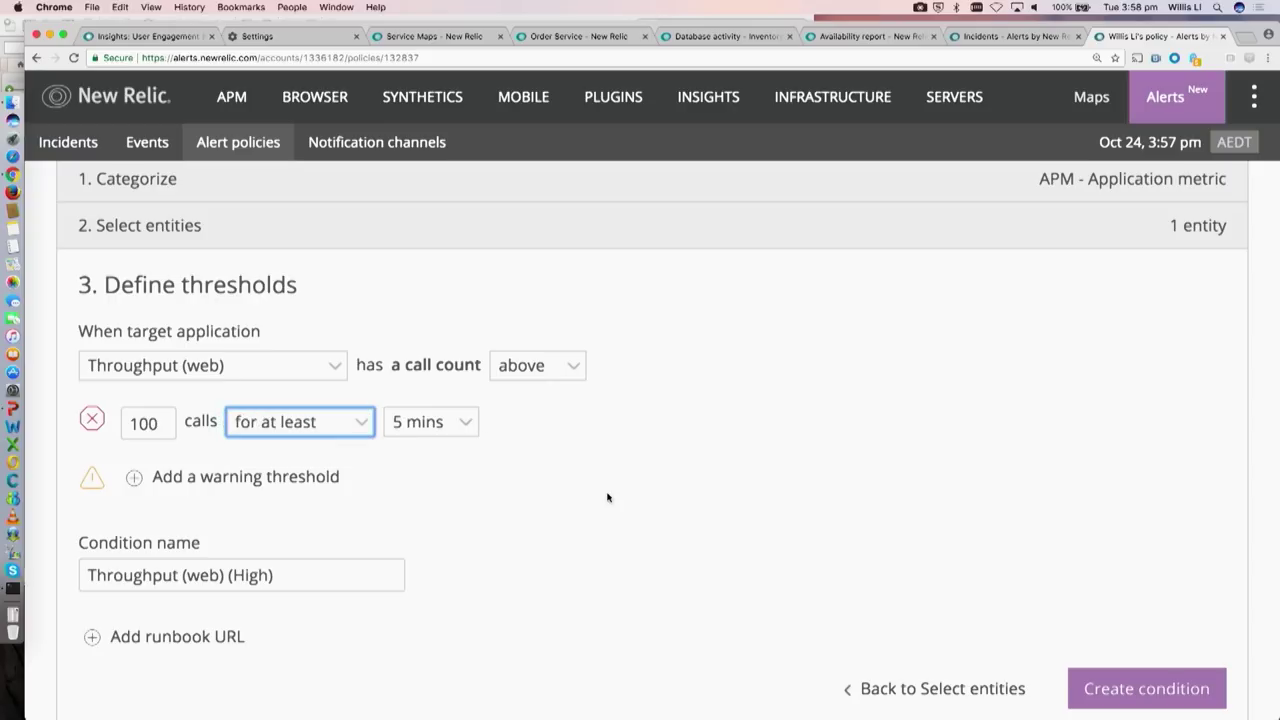
click(1106, 680)
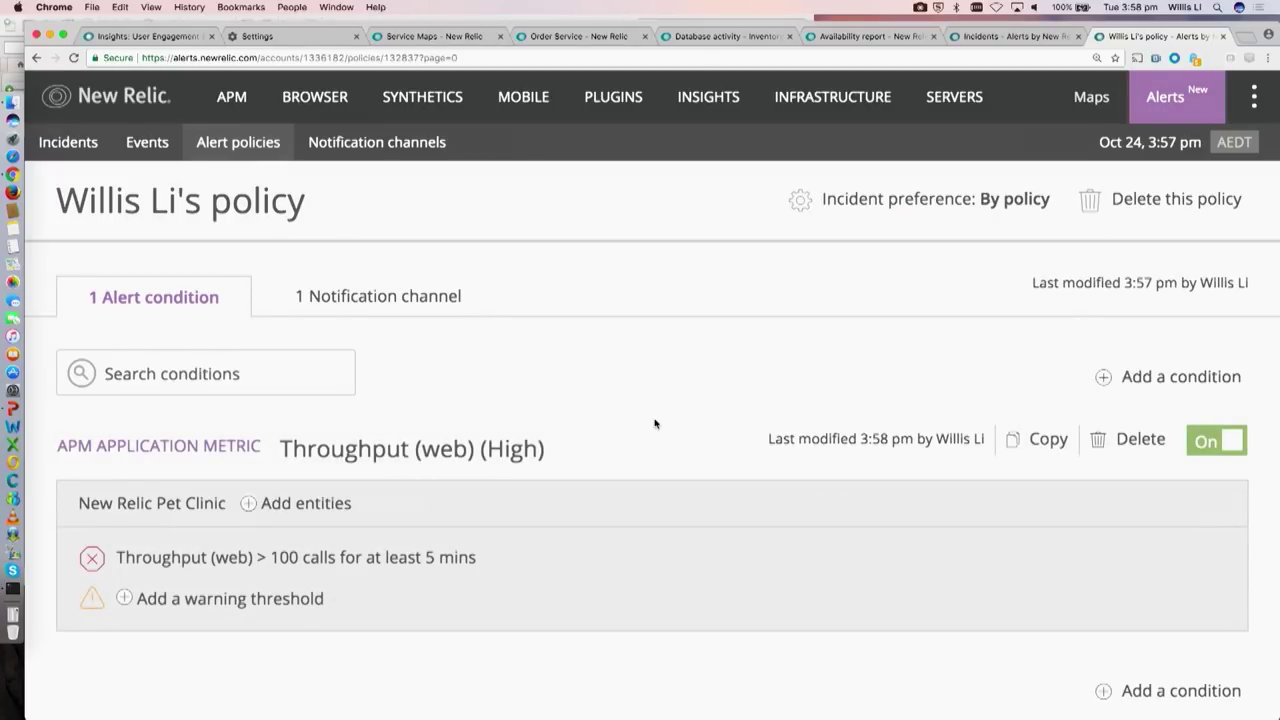
Step: Show the policy's notification channels, listing the single Users channel
click(468, 315)
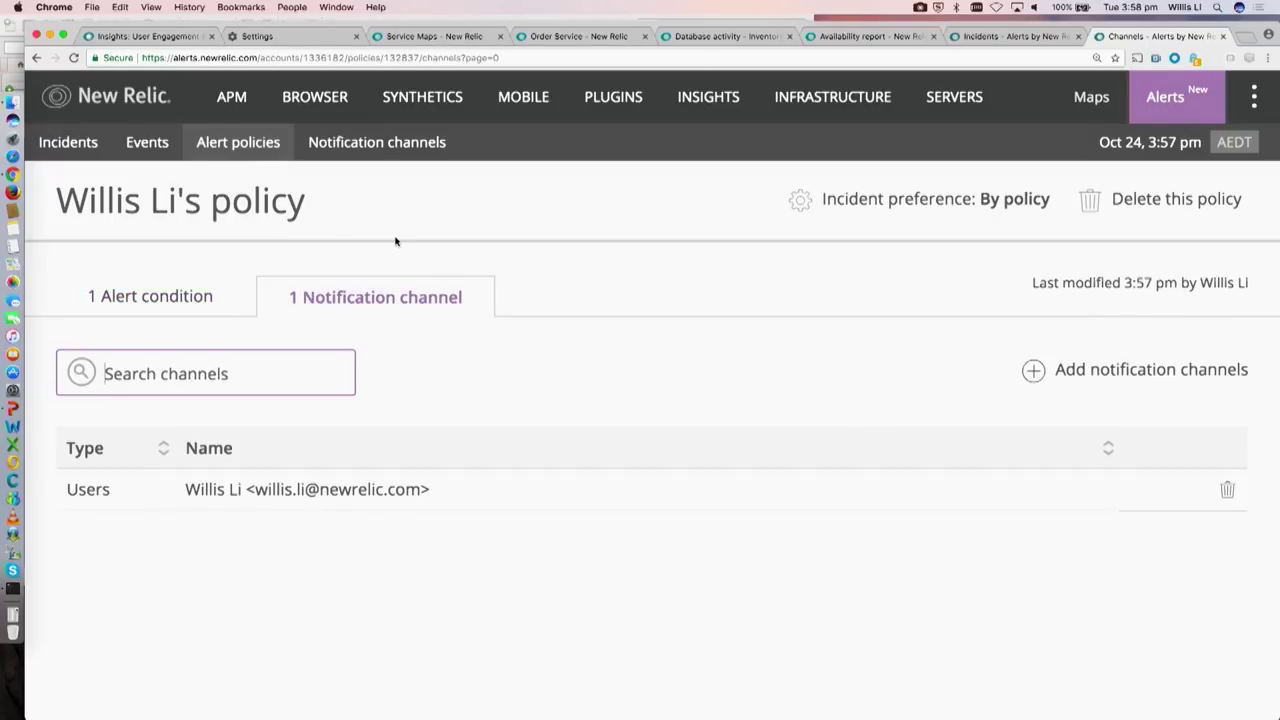
Step: In PowerPoint, play slide 2 (Agenda) as a full-screen slideshow, then end it
click(13, 408)
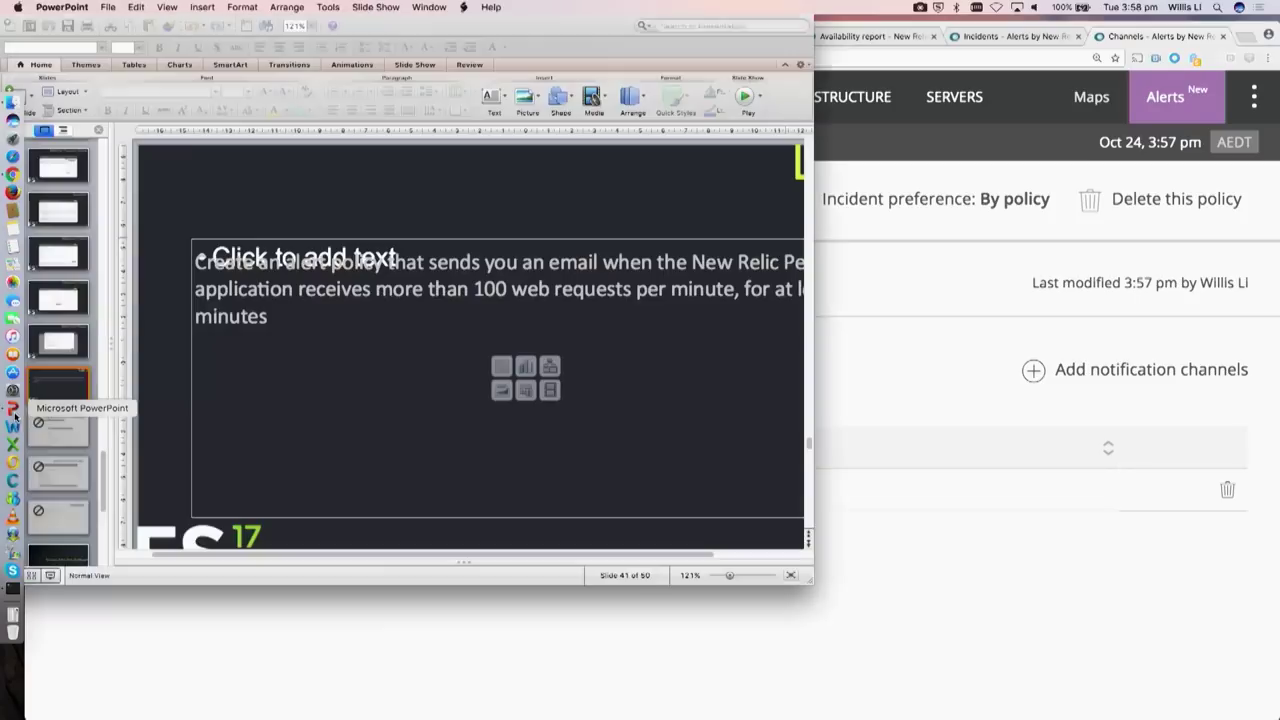
scroll(65, 266, up, 15)
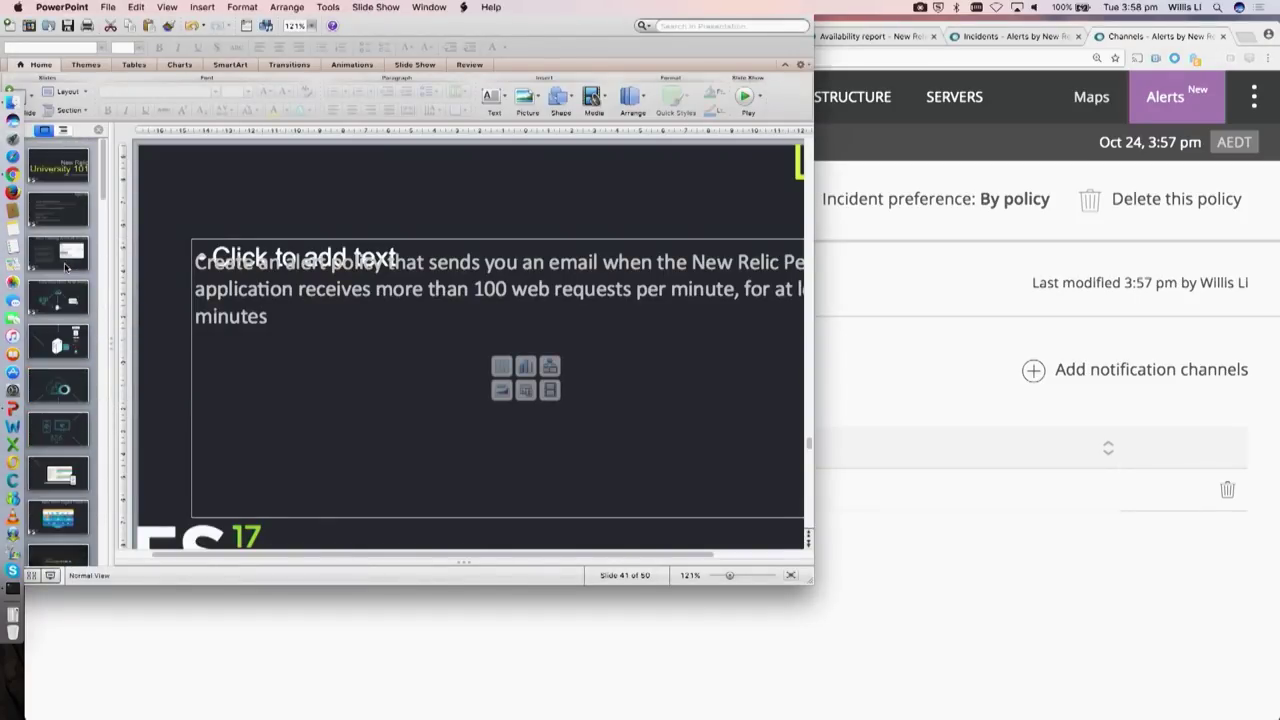
click(77, 178)
click(60, 208)
click(744, 96)
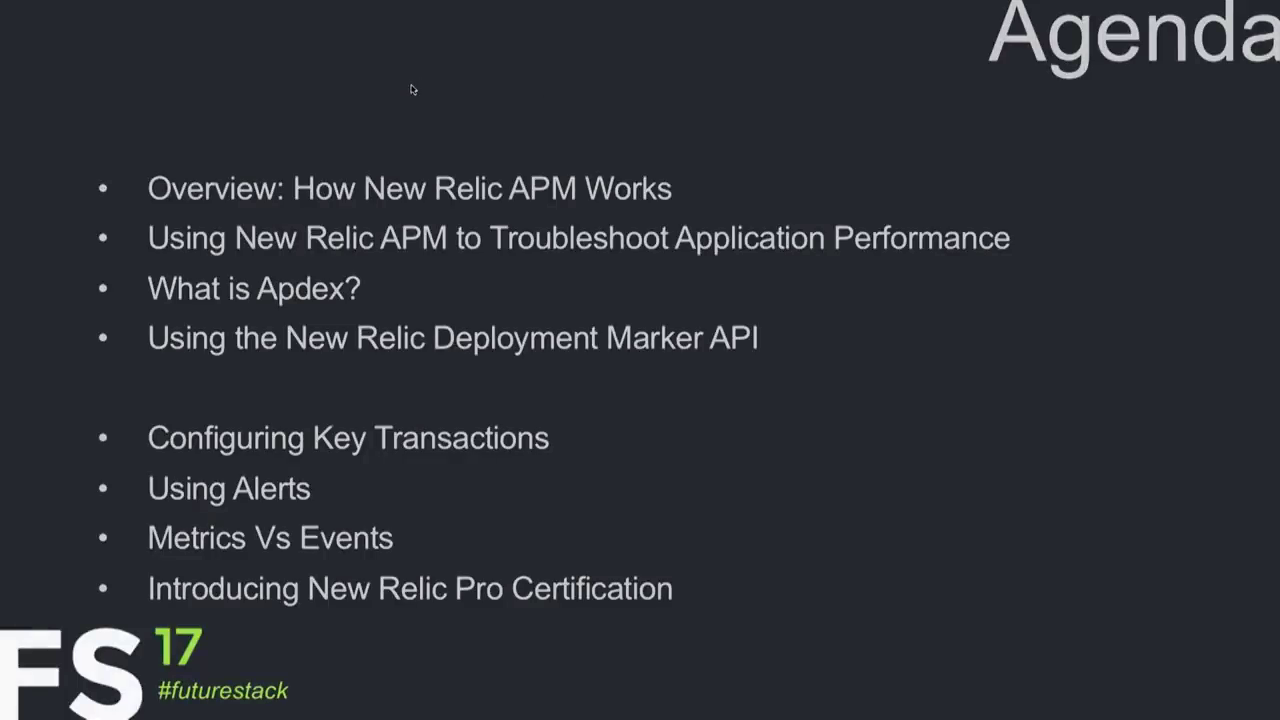
key(Escape)
Step: Open the New Relic Pet Clinic APM overview and set the time range to Last 30 minutes
click(957, 129)
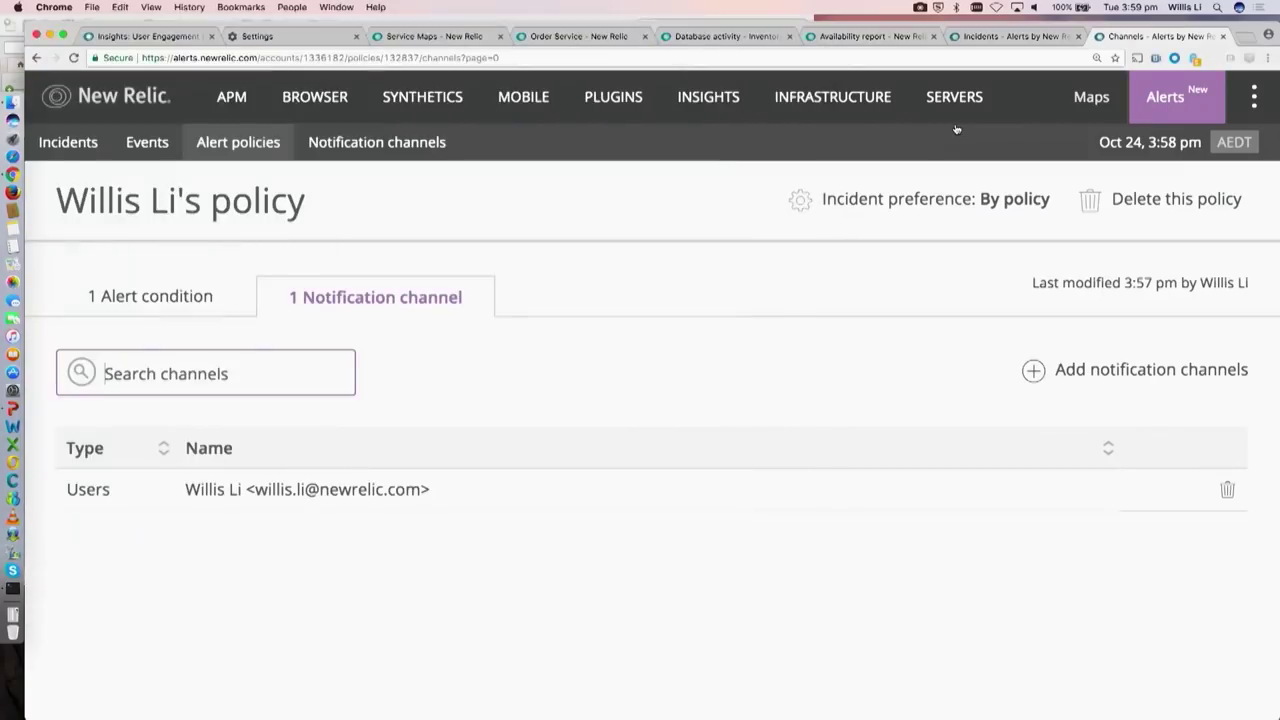
click(245, 95)
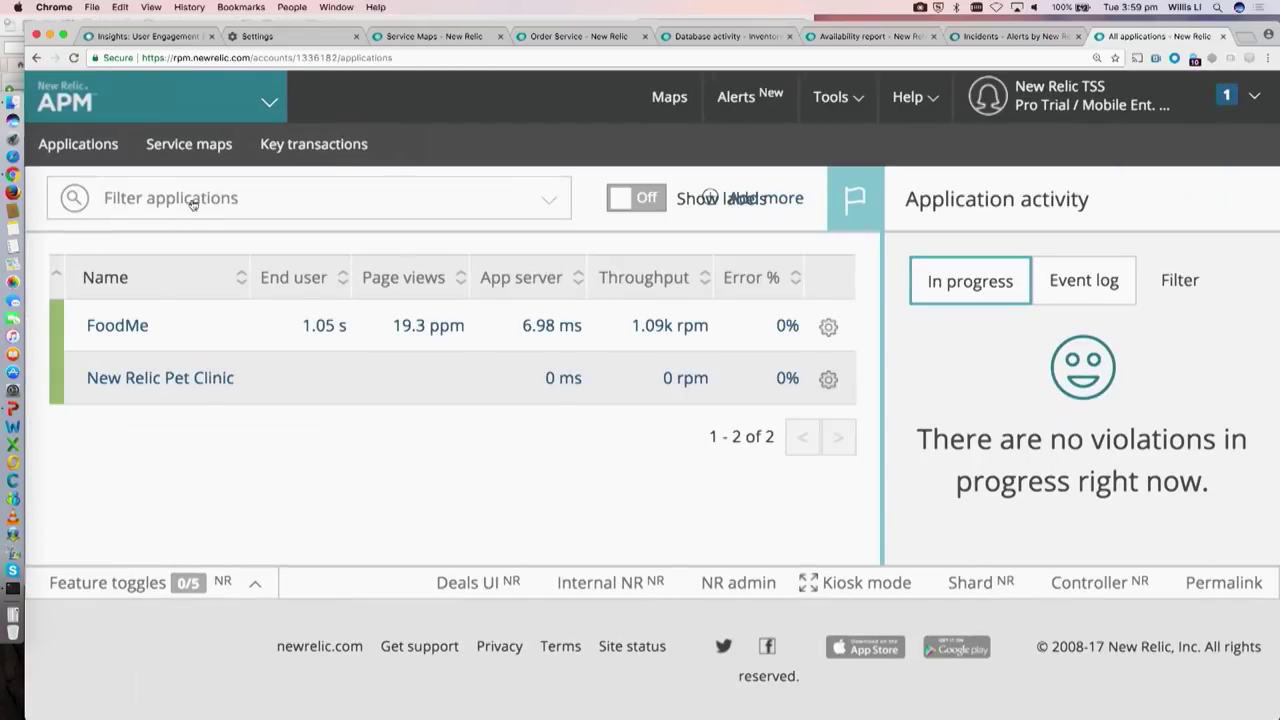
click(133, 378)
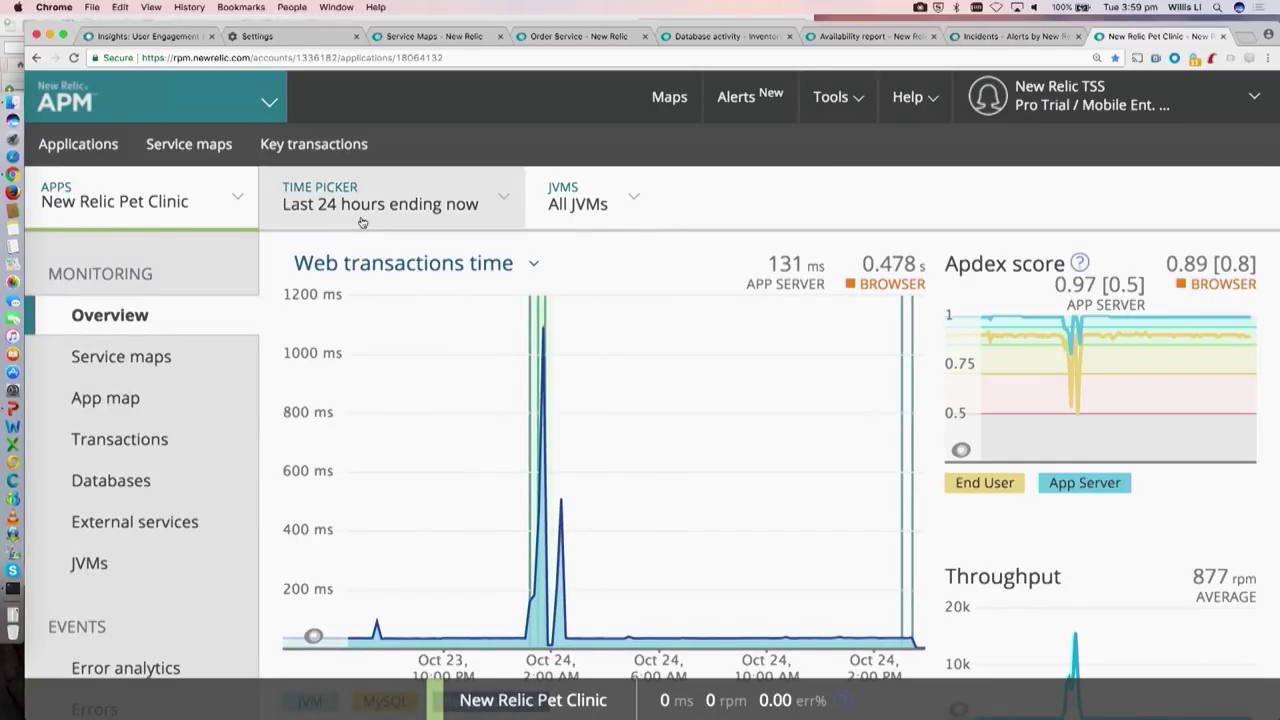
click(482, 207)
click(309, 336)
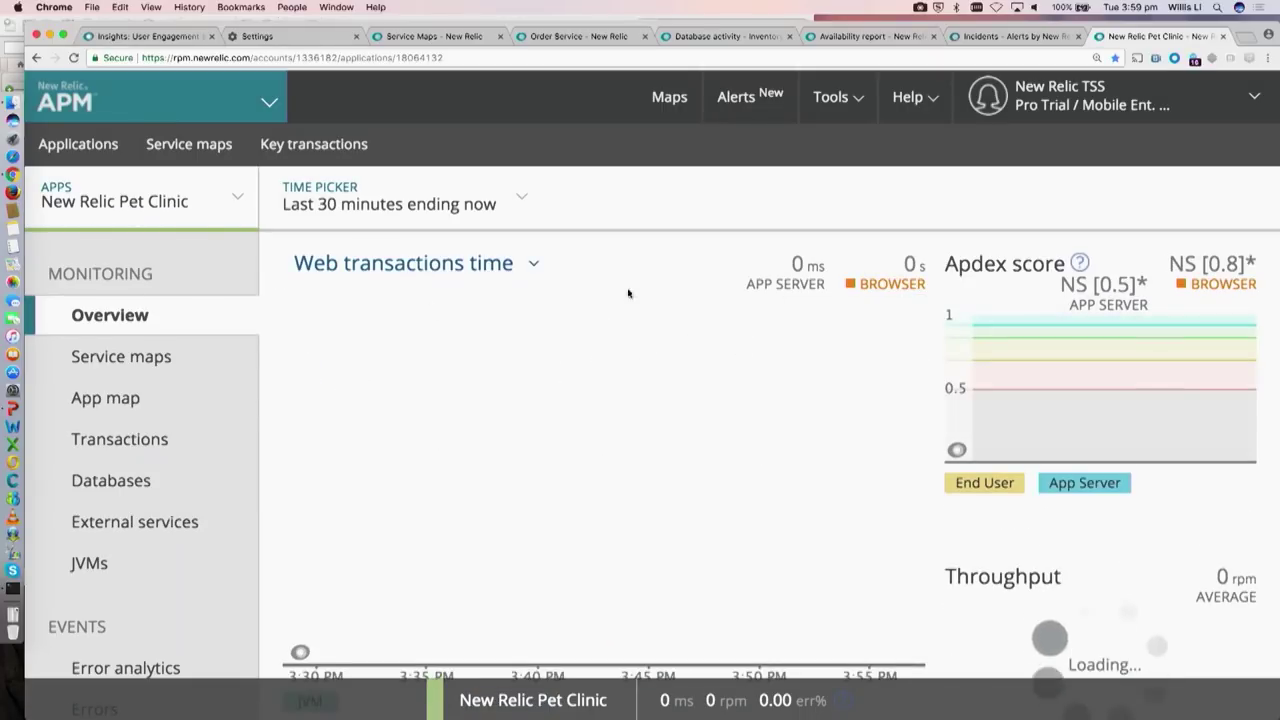
click(475, 194)
Step: Select FoodMe from the Apps list and review its response time and 1.14k rpm throughput charts
click(190, 200)
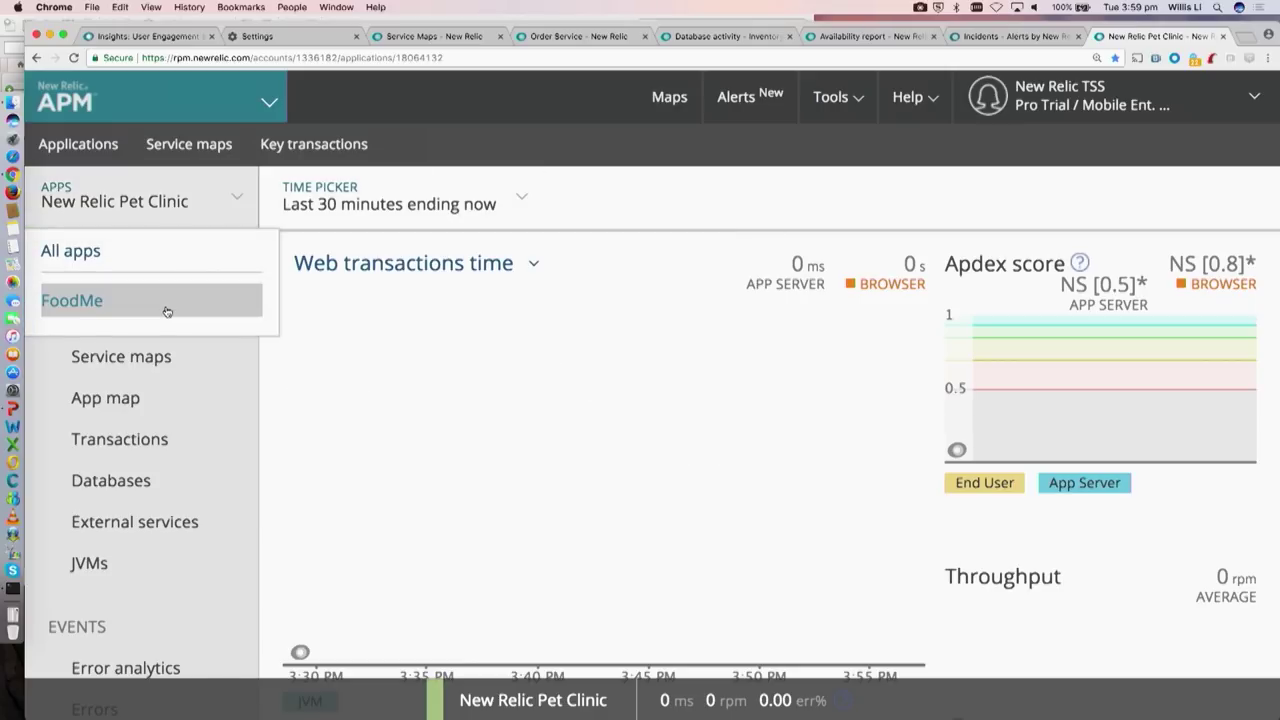
click(167, 301)
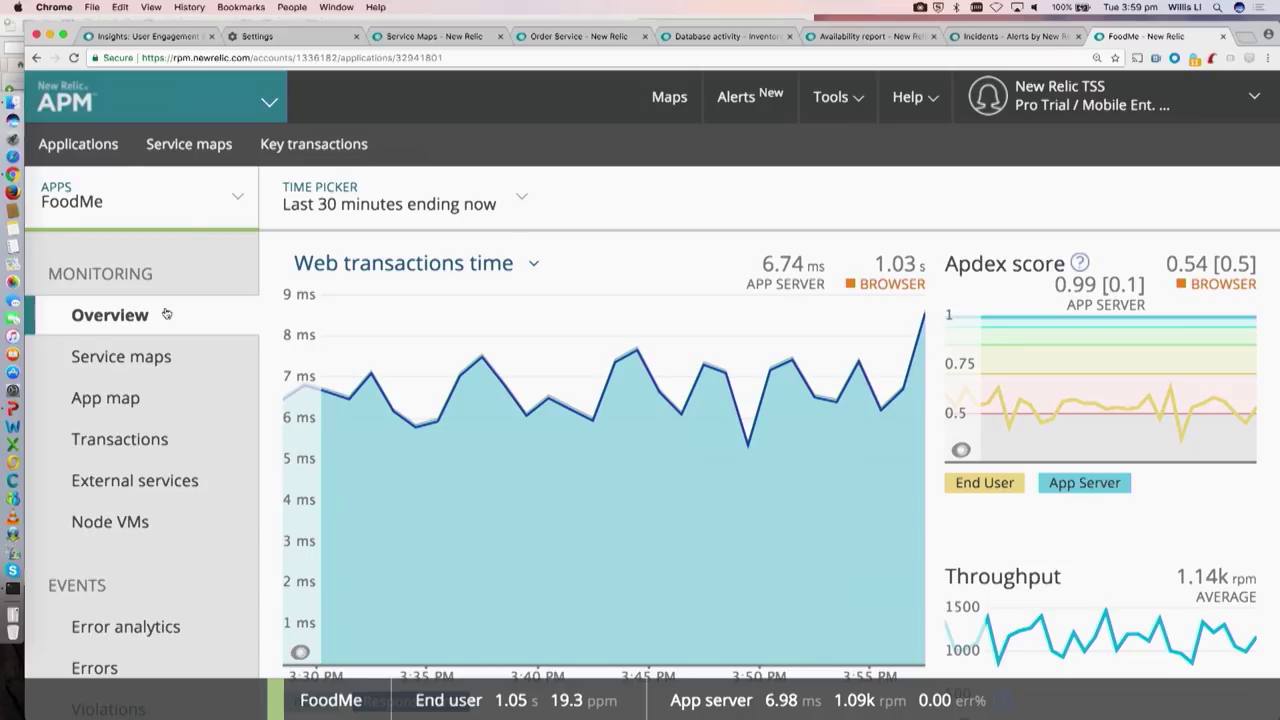
scroll(268, 334, down, 5)
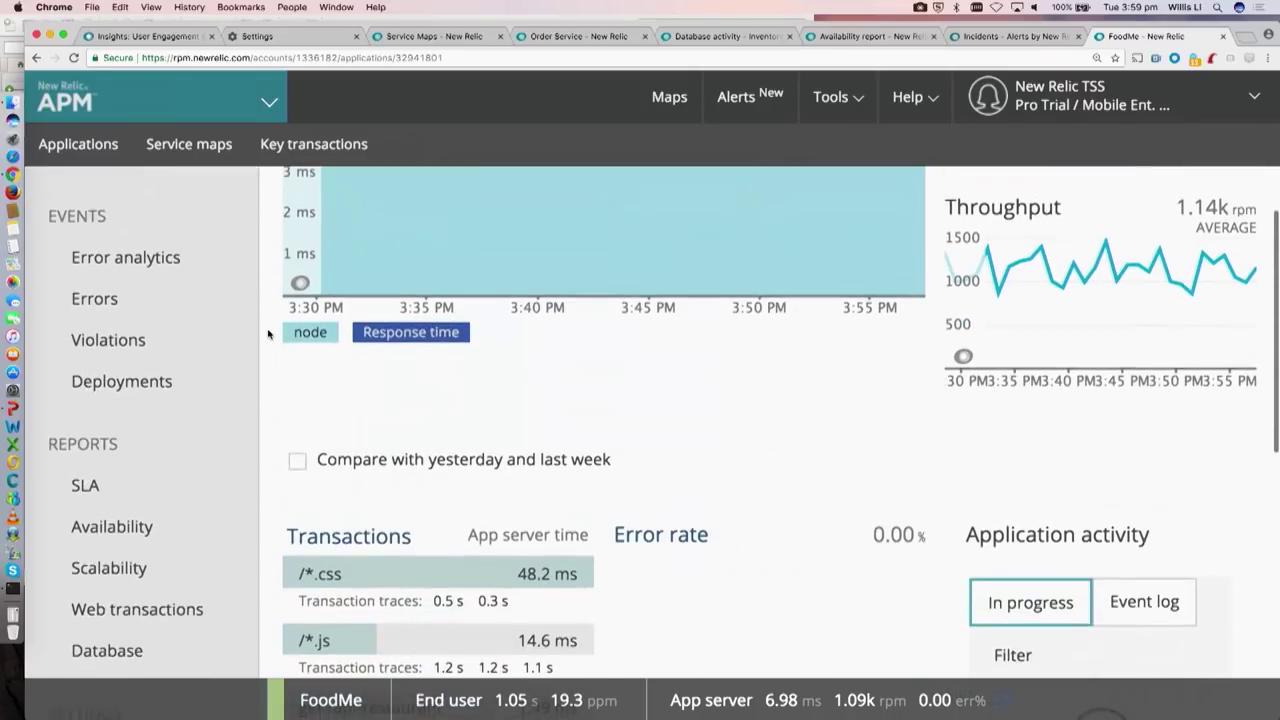
scroll(268, 334, down, 1)
scroll(268, 334, up, 6)
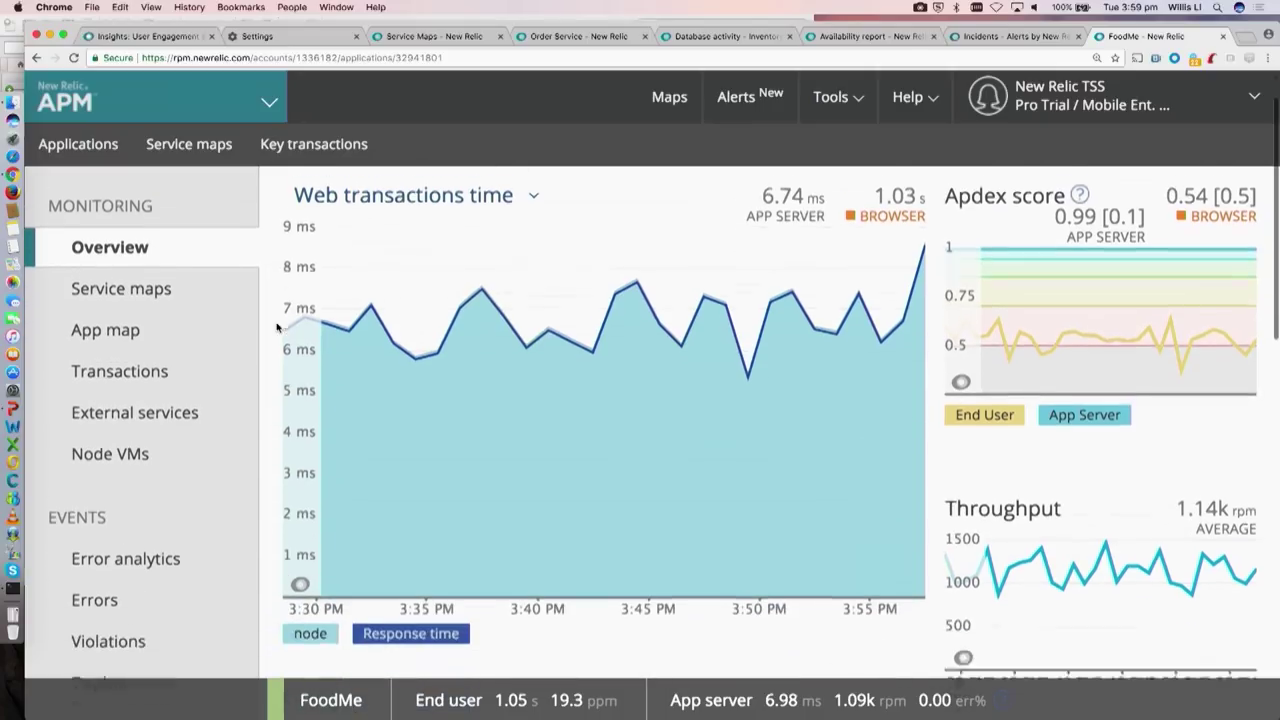
scroll(277, 325, down, 4)
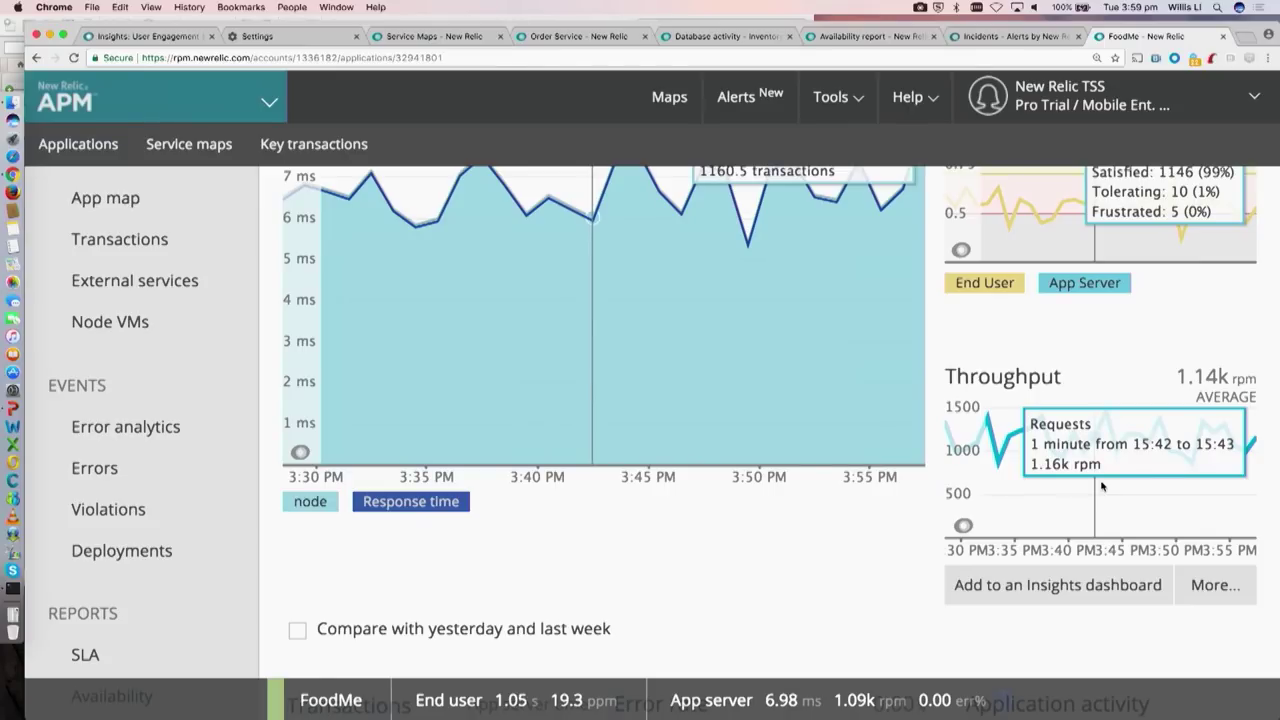
Step: Copy the Throughput chart as 'Food Me Throughput' into a new dashboard 'FutureStack Sydney 101'
click(1060, 585)
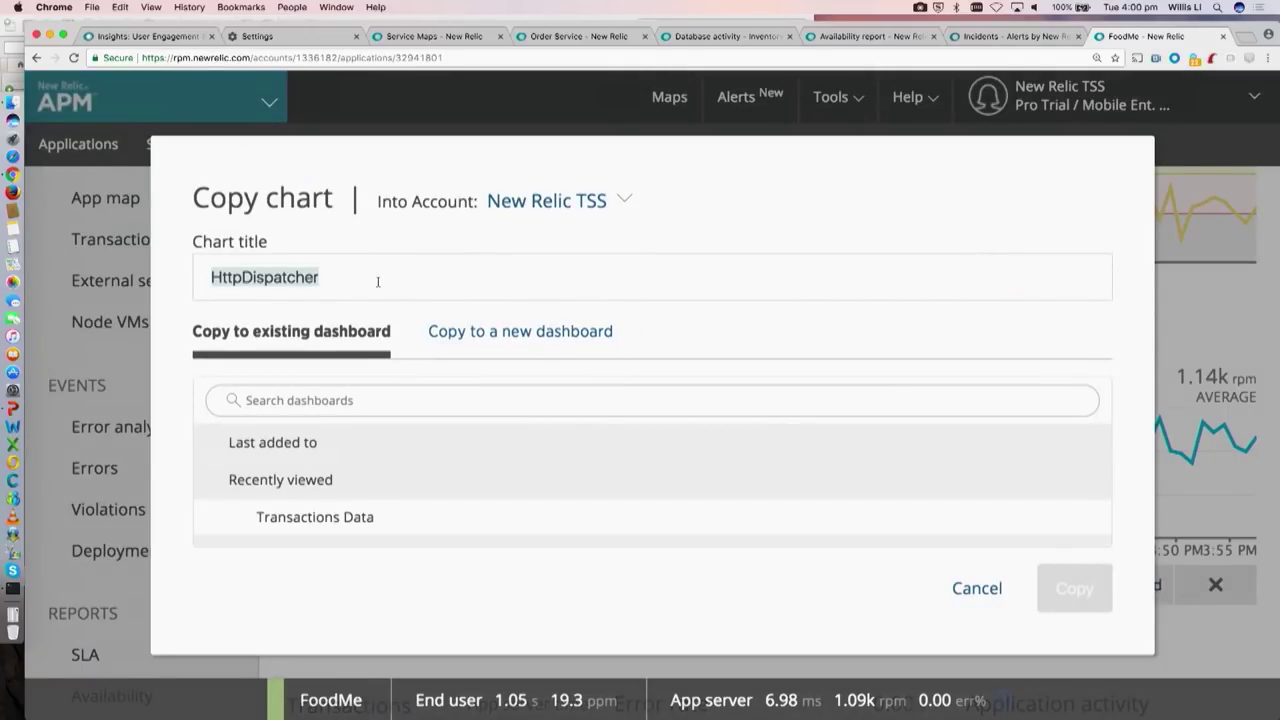
text(Food )
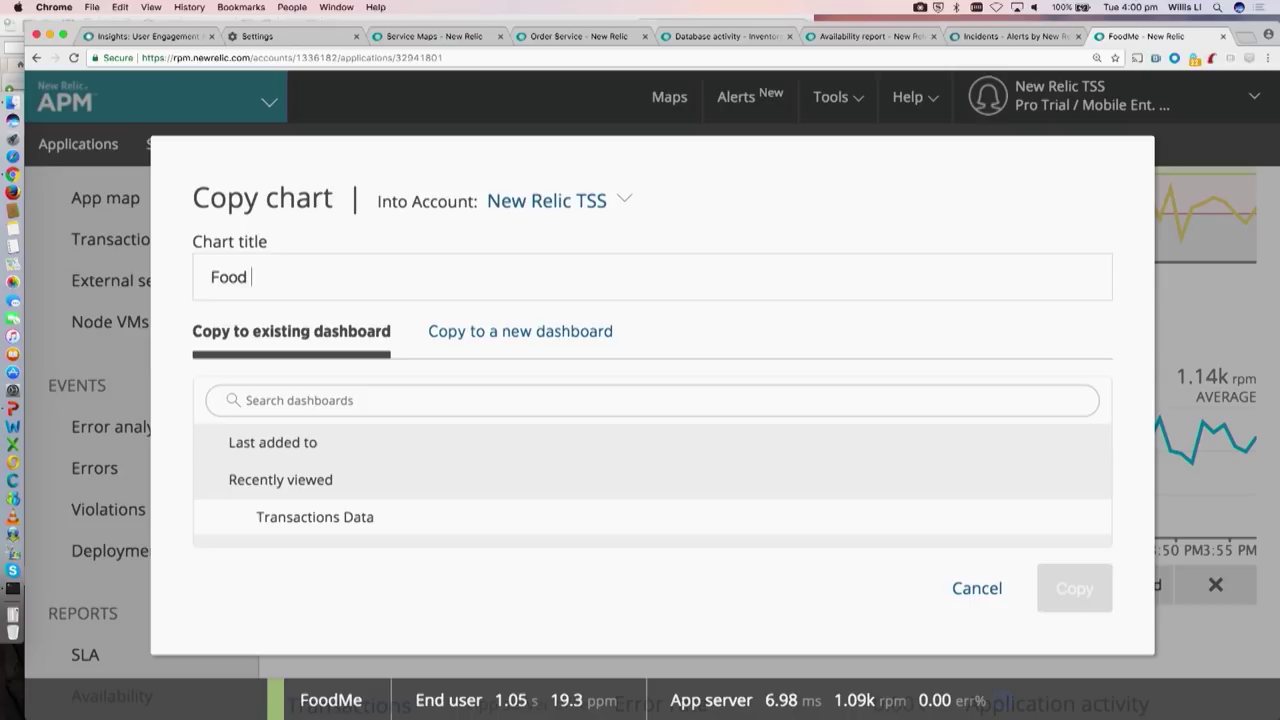
text(Me Throughput)
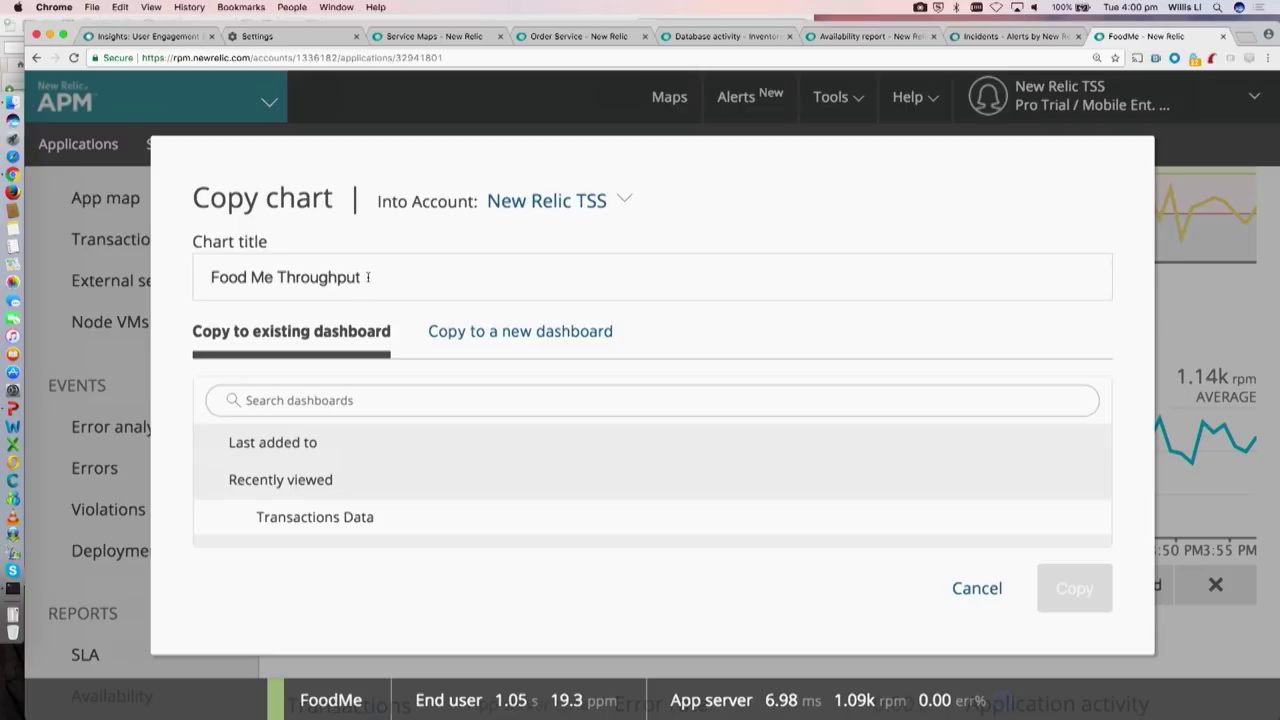
click(450, 340)
click(432, 410)
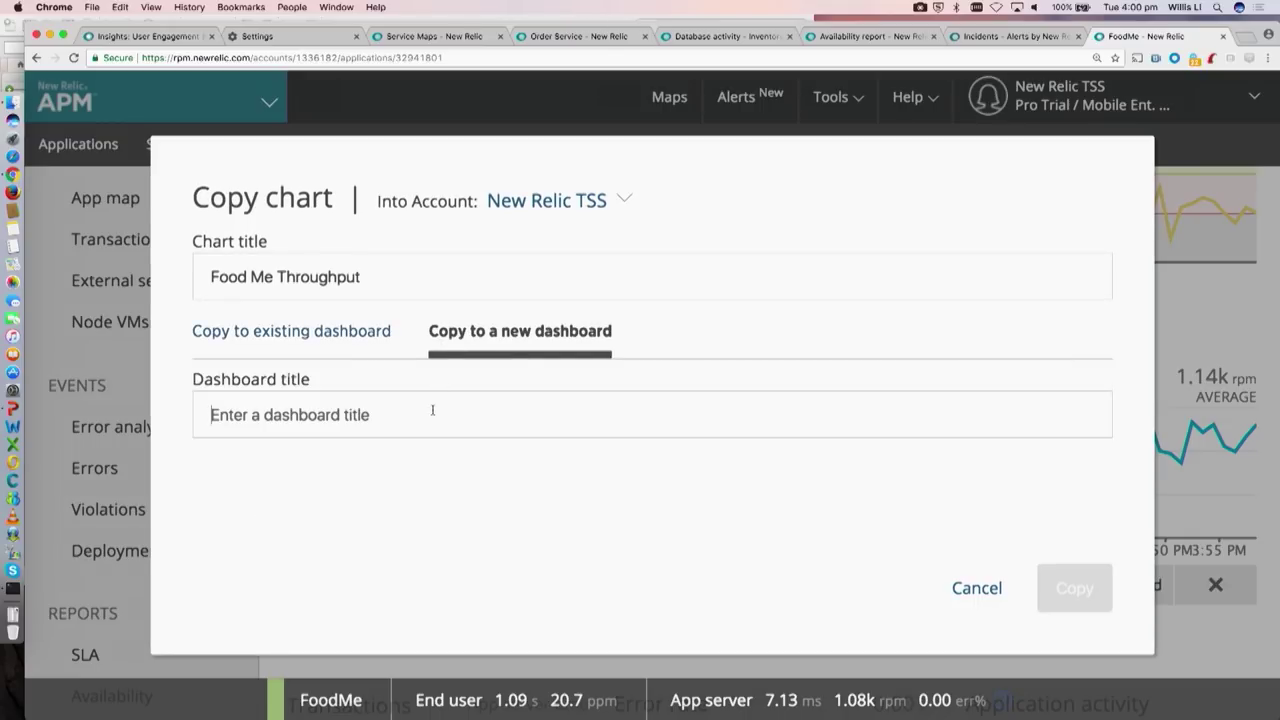
text(FutureStack Sydney 101)
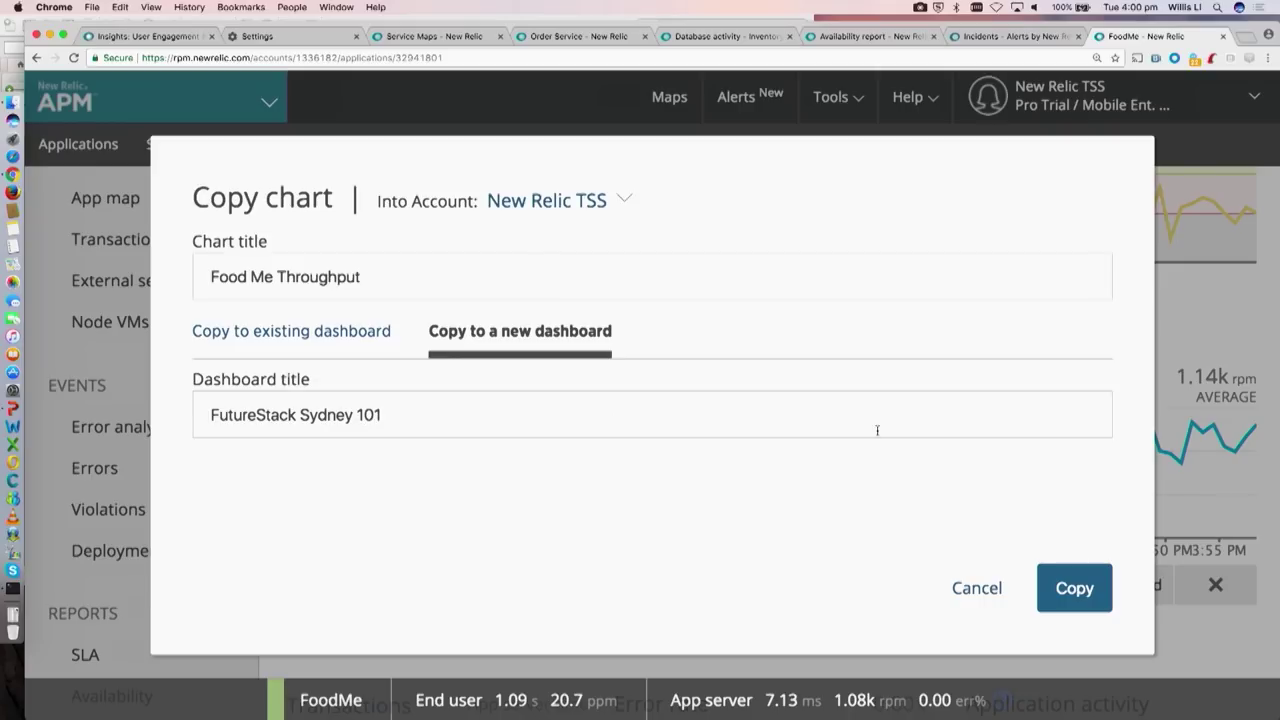
click(1052, 584)
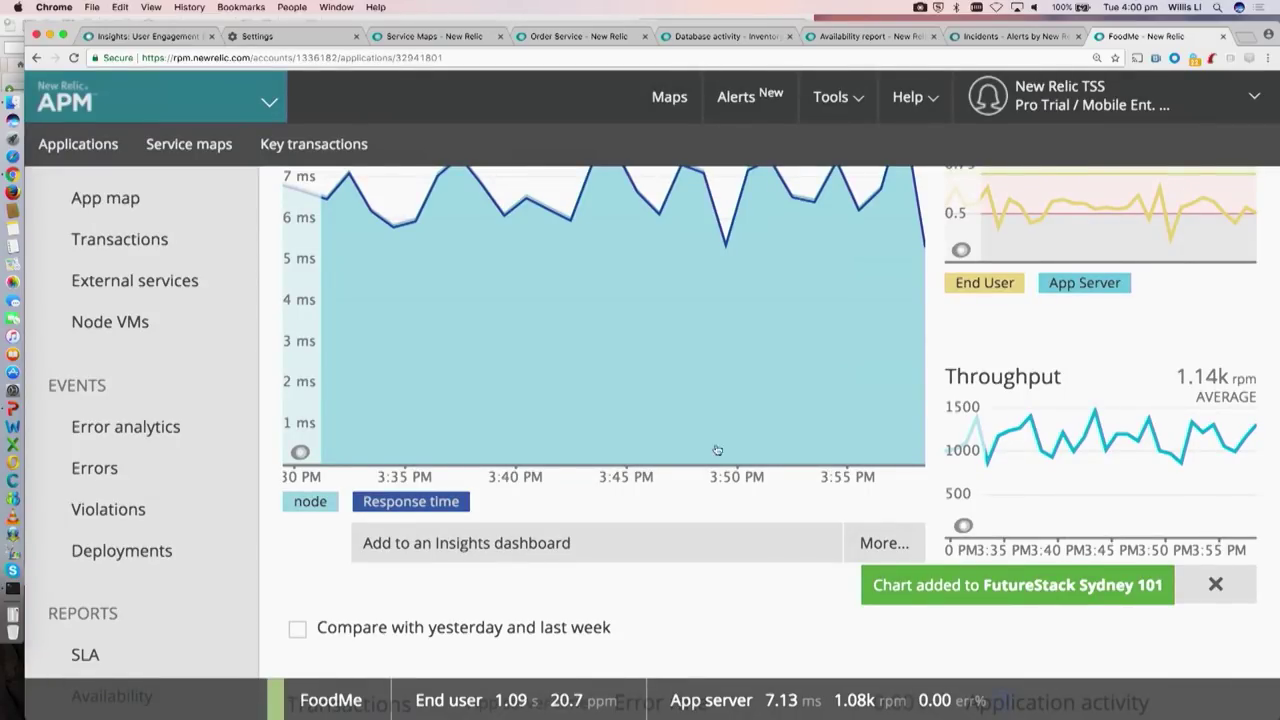
scroll(598, 514, up, 3)
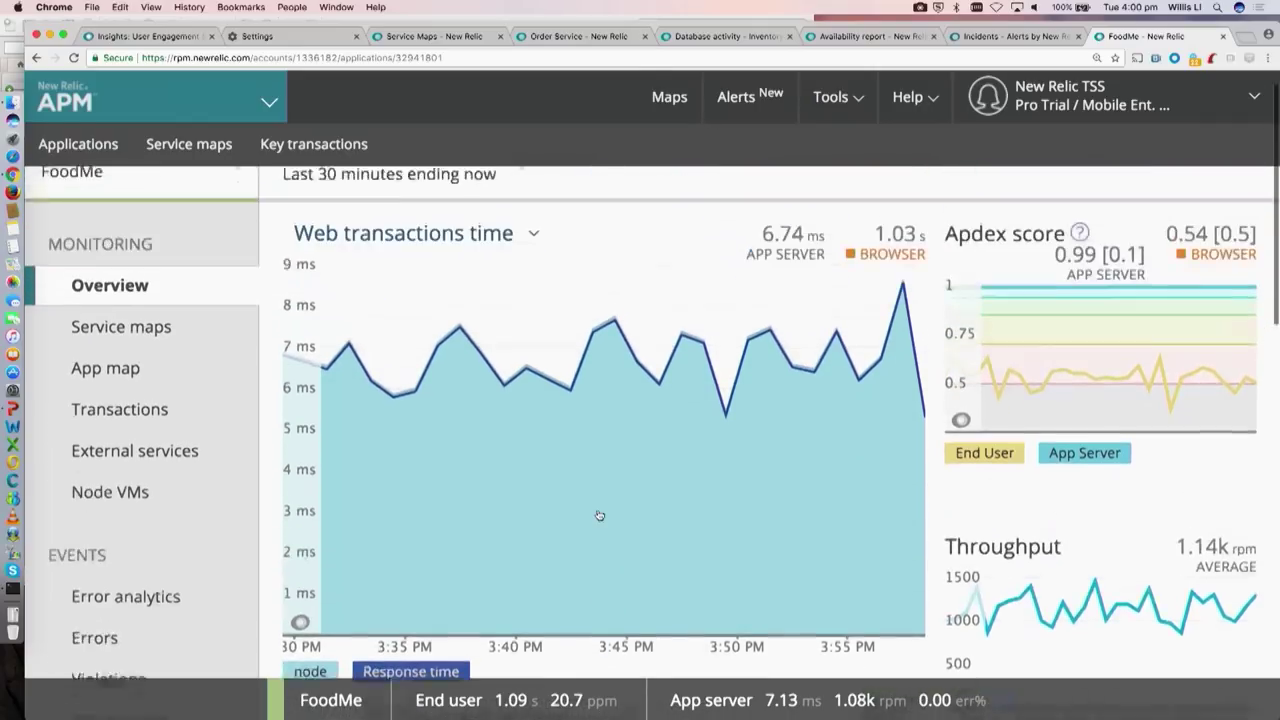
scroll(598, 514, down, 3)
scroll(598, 514, down, 2)
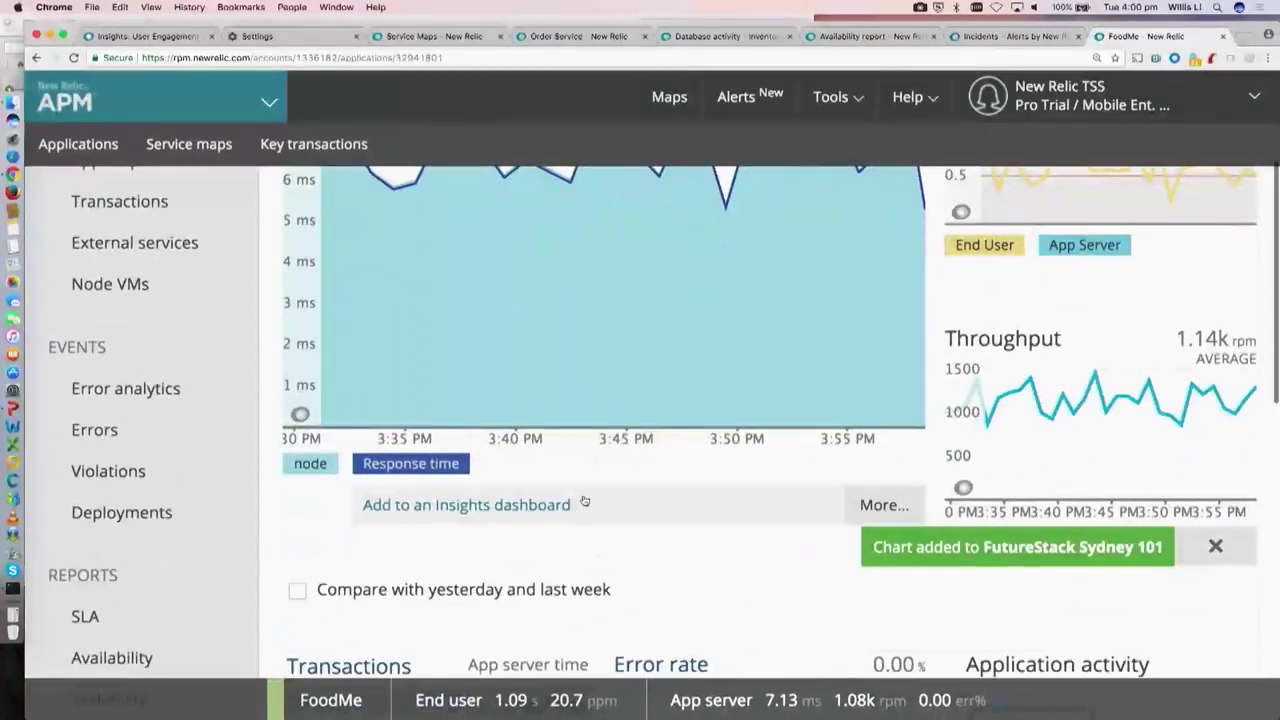
Step: Add the response-time chart, retitled 'Average response time', to FutureStack Sydney 101
scroll(615, 314, up, 5)
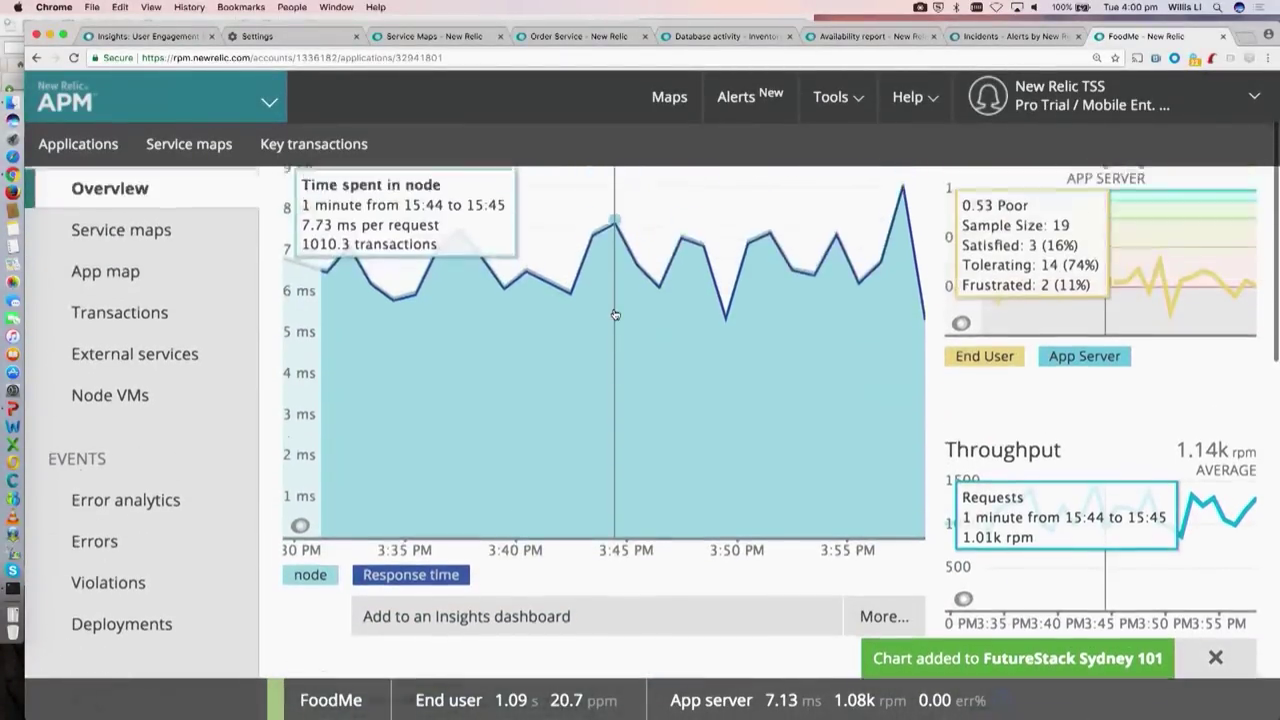
scroll(545, 296, down, 5)
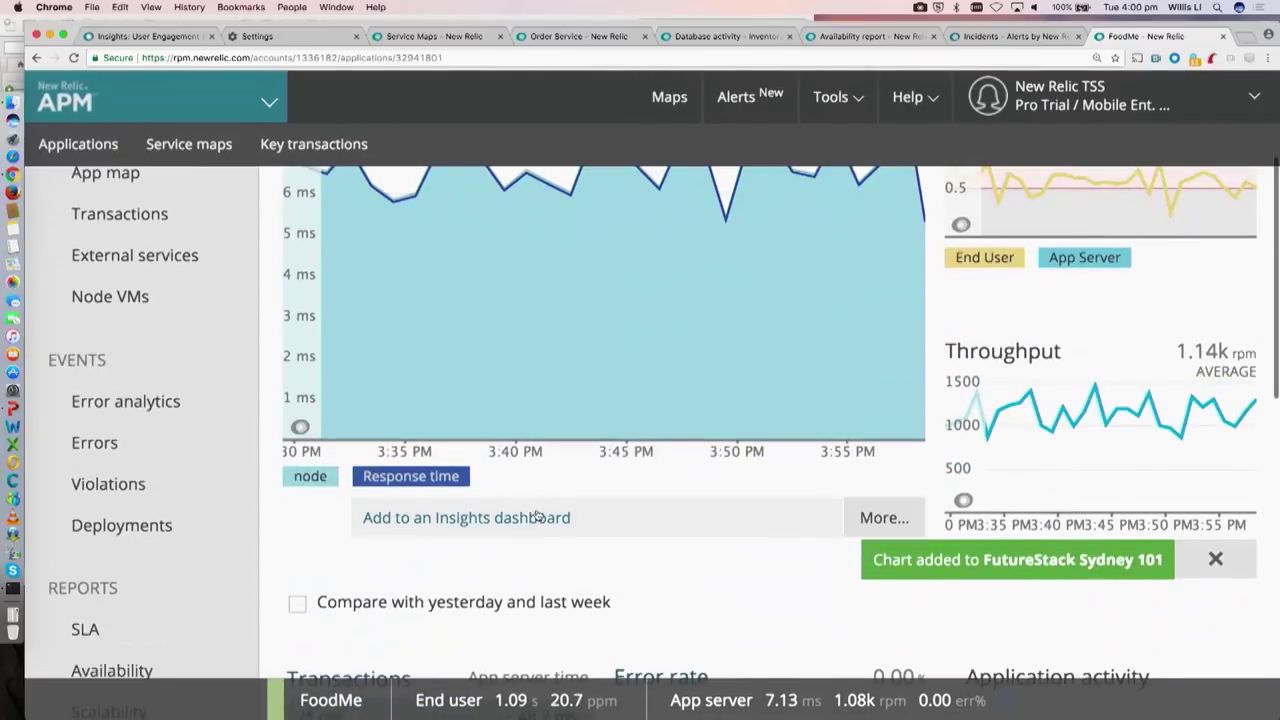
click(536, 518)
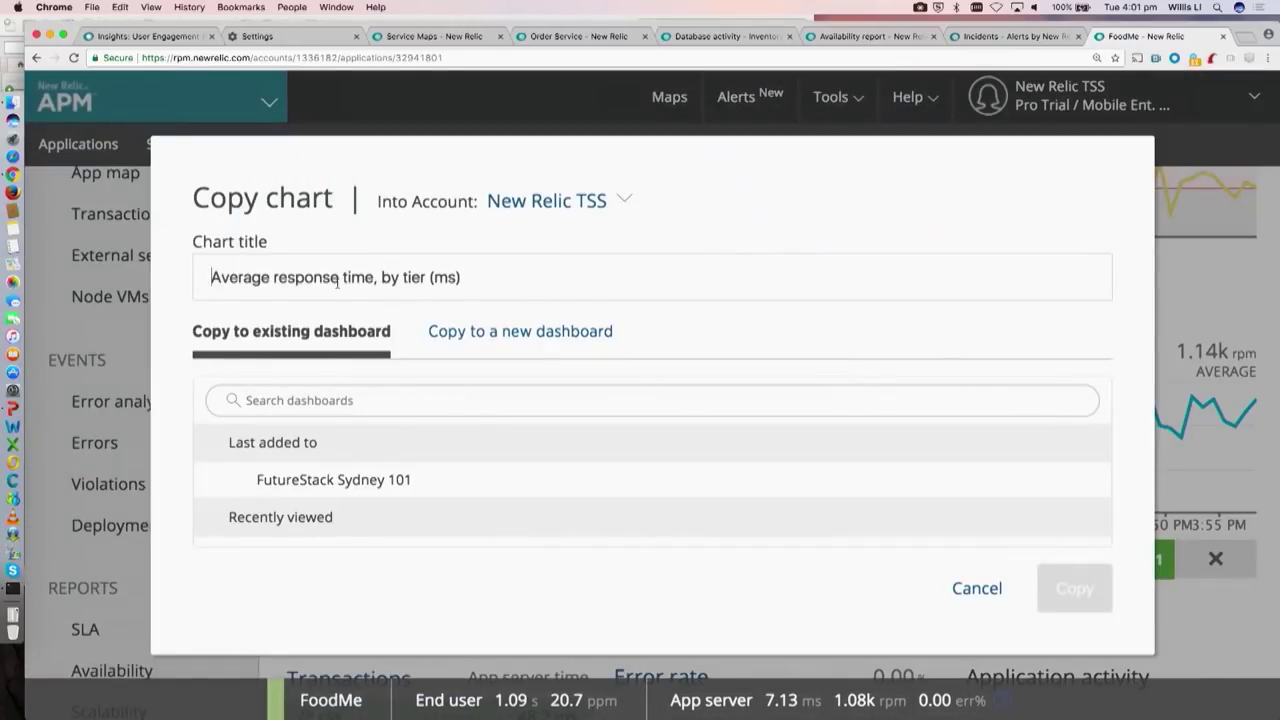
drag(375, 281, 524, 286)
key(BackSpace)
click(440, 484)
click(1062, 594)
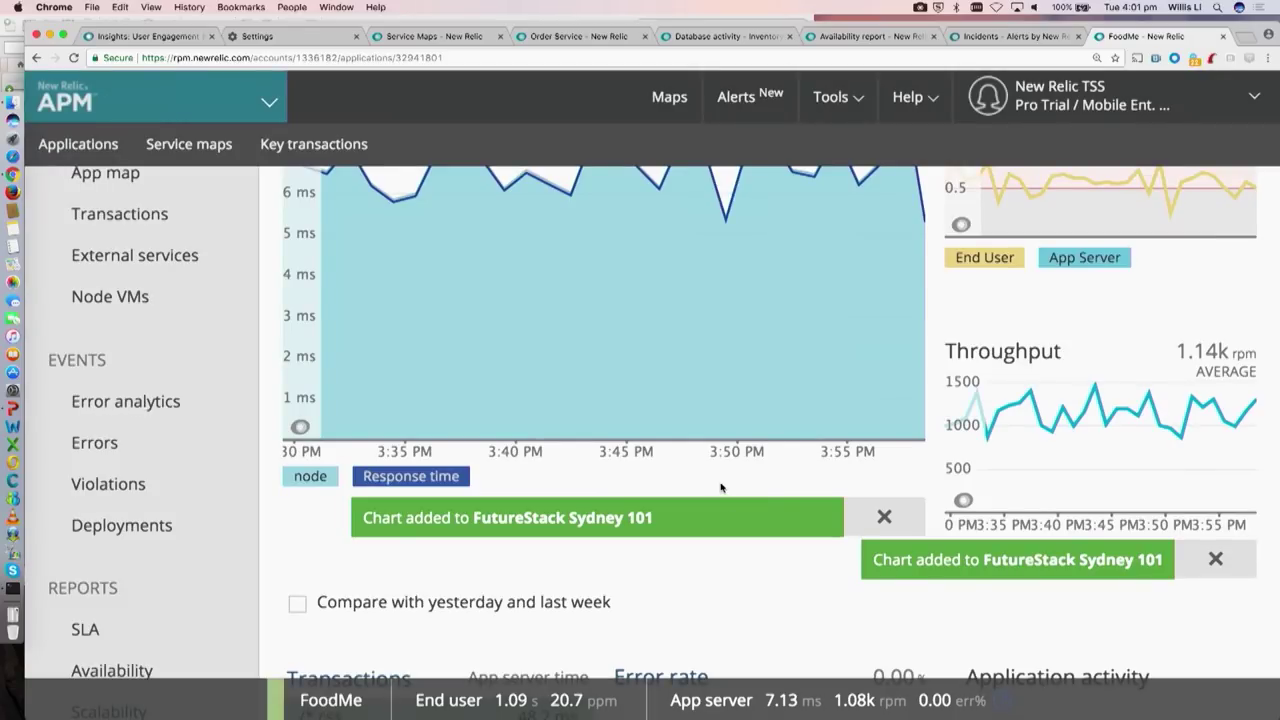
Step: Add the error chart, retitled 'Errors %', to FutureStack Sydney 101
scroll(811, 452, down, 3)
scroll(811, 452, down, 3)
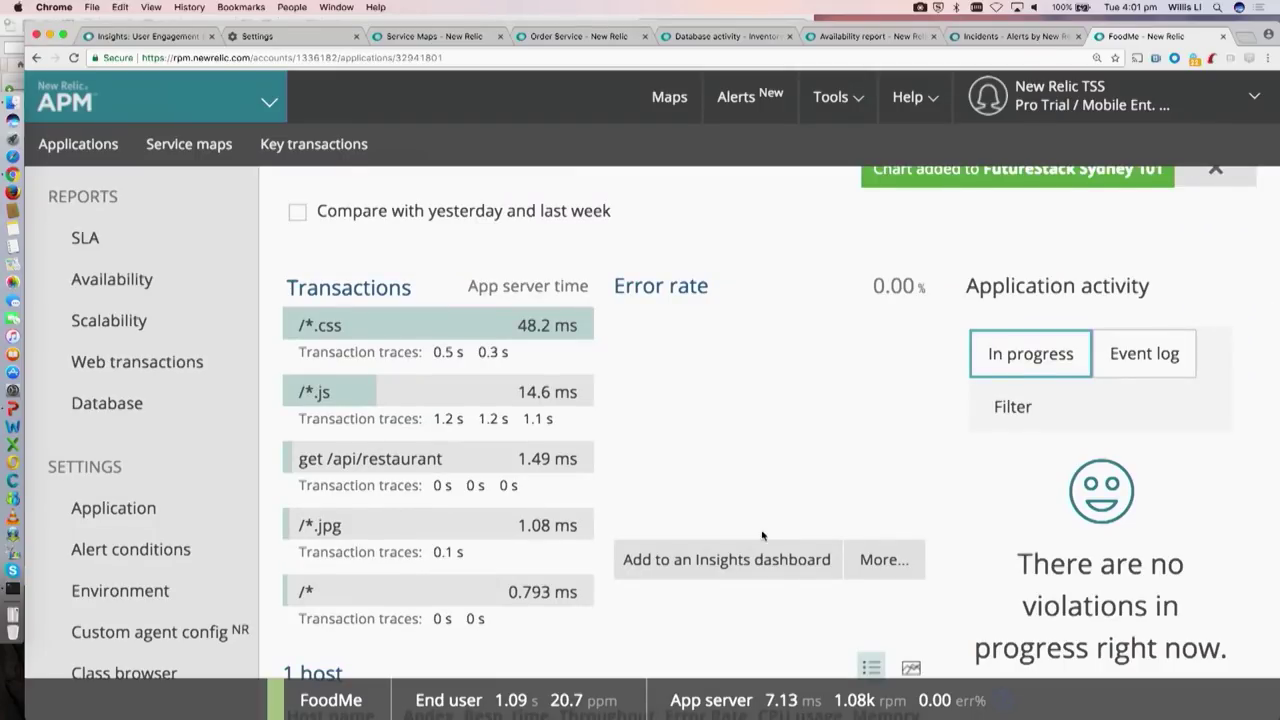
click(753, 557)
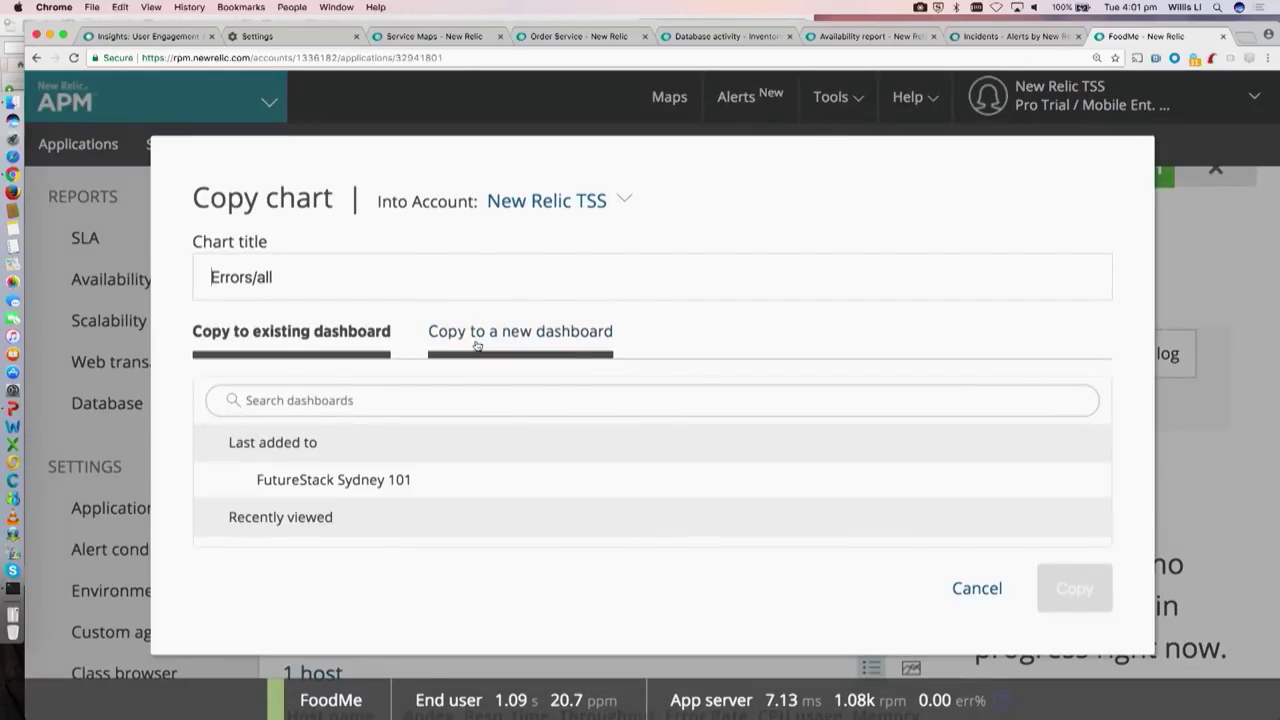
click(351, 481)
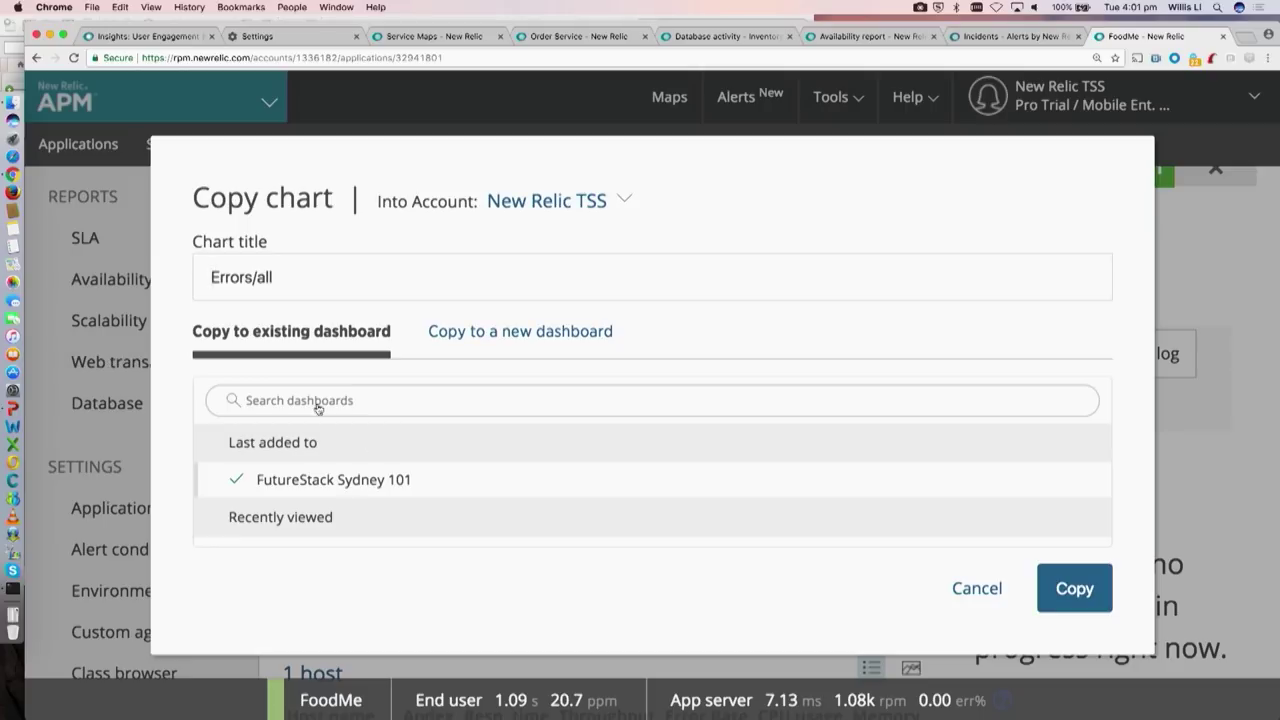
click(299, 265)
key(BackSpace)
key(BackSpace)
key(BackSpace)
key(BackSpace)
text(%)
click(1047, 578)
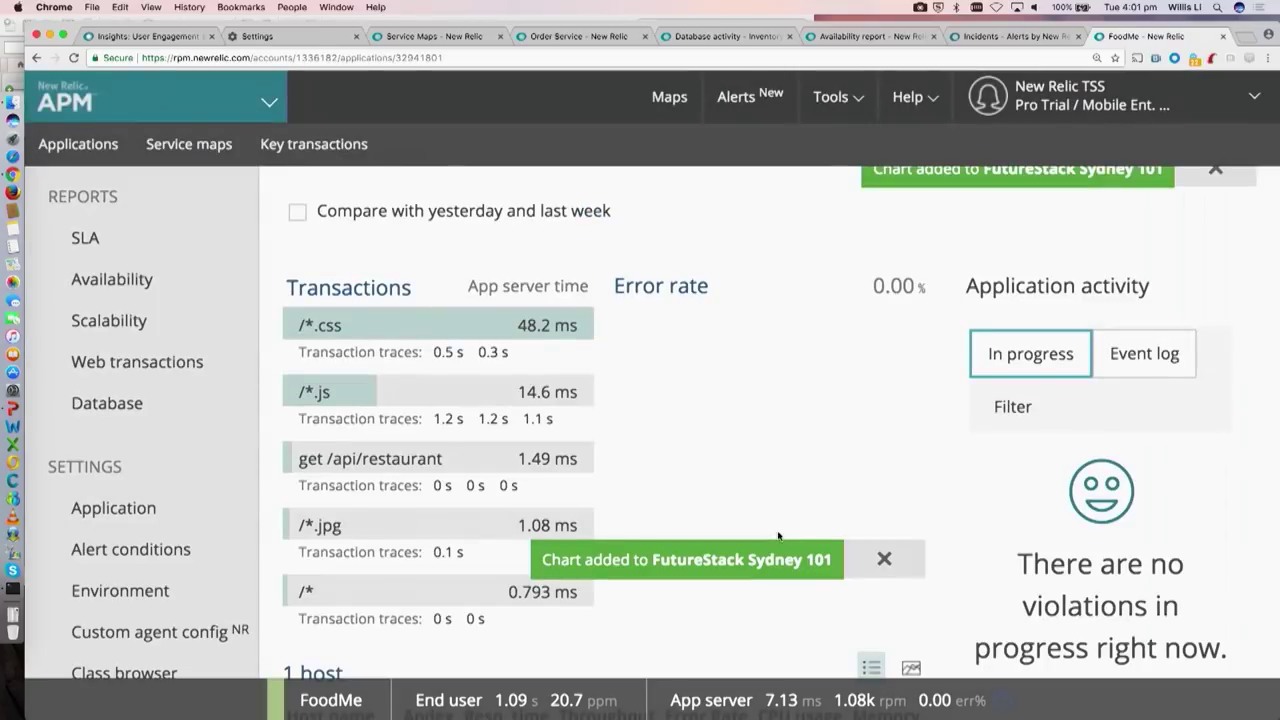
Step: Open FutureStack Sydney 101 from the toast, enlarge the page, try the 6h range, then revert to Default
click(676, 566)
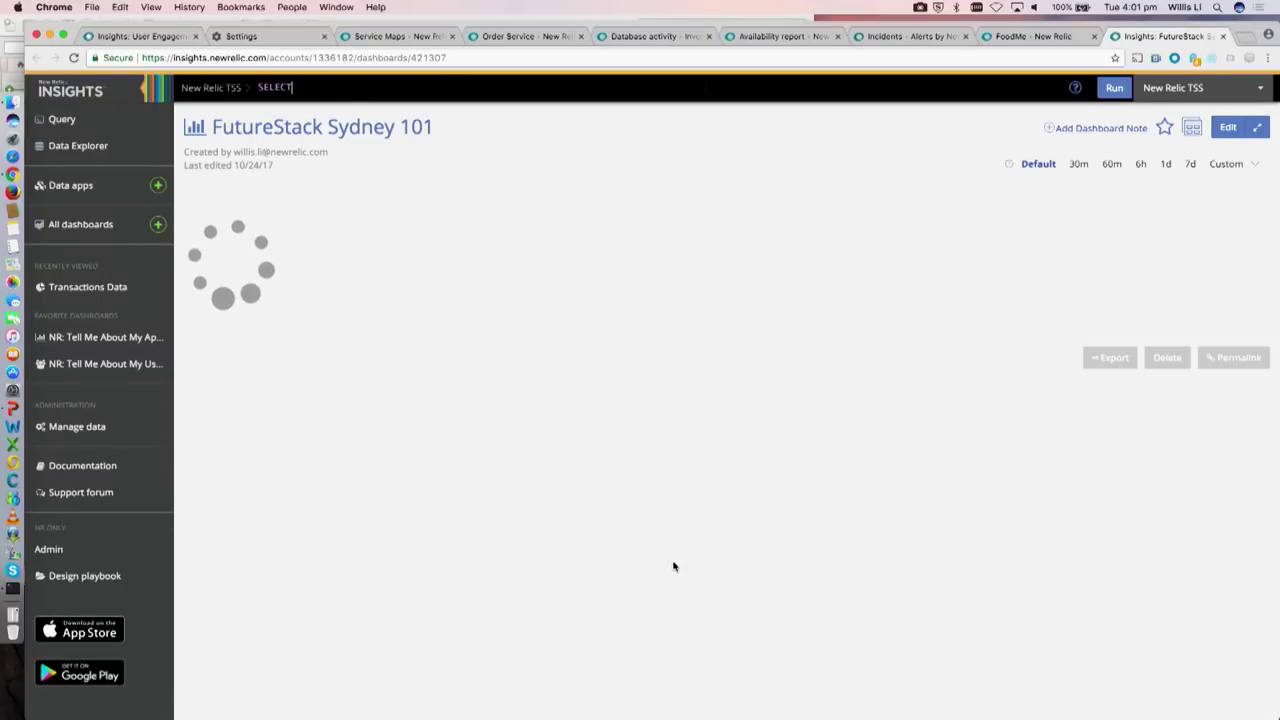
key(super+equal)
key(super+equal)
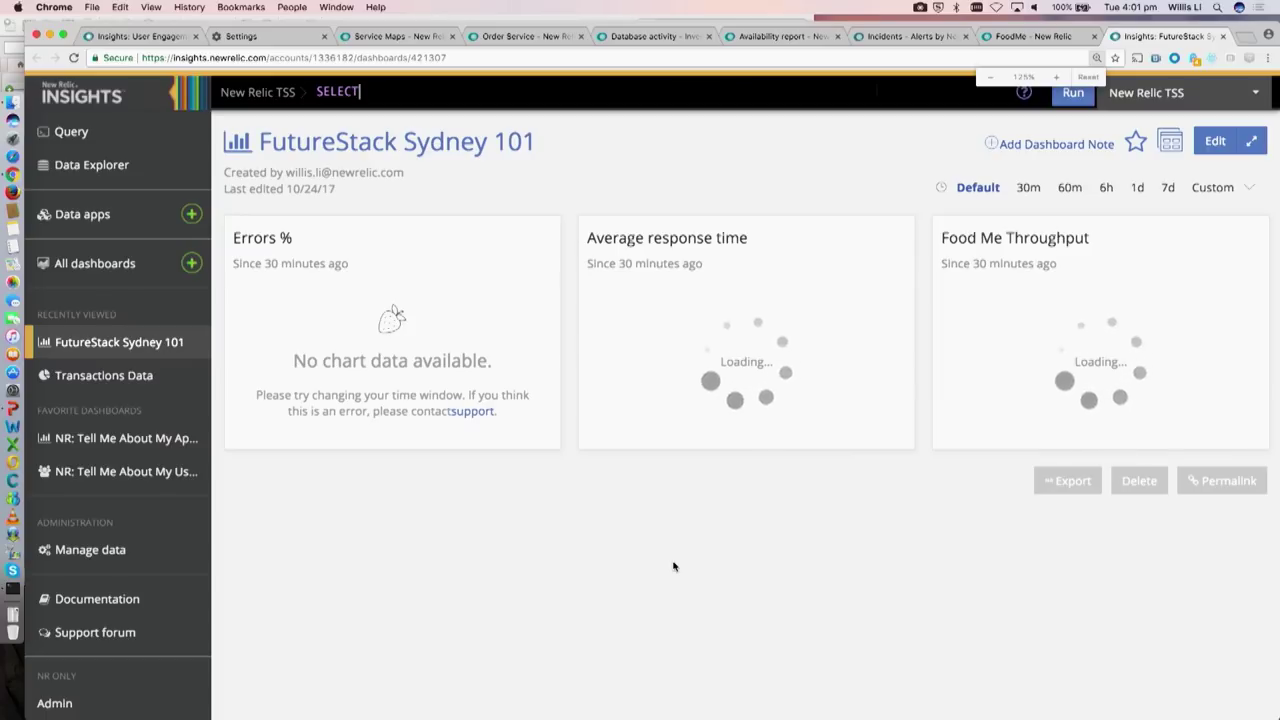
click(1105, 189)
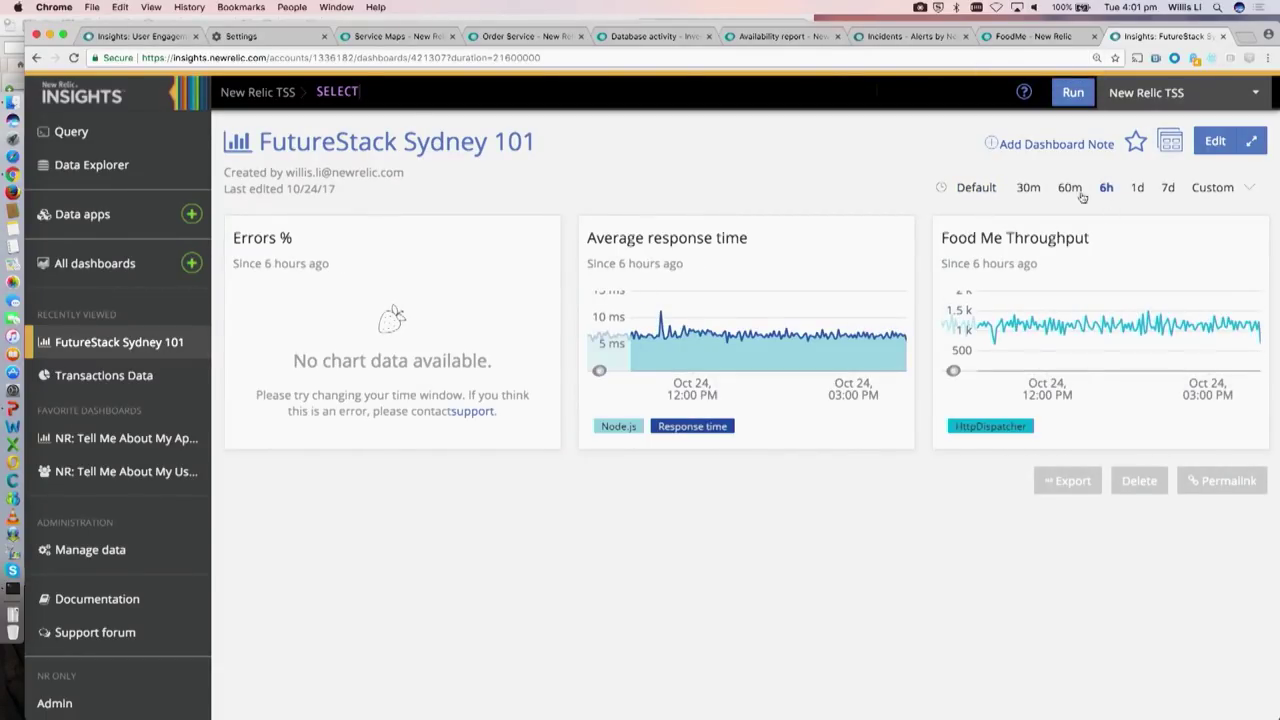
click(980, 192)
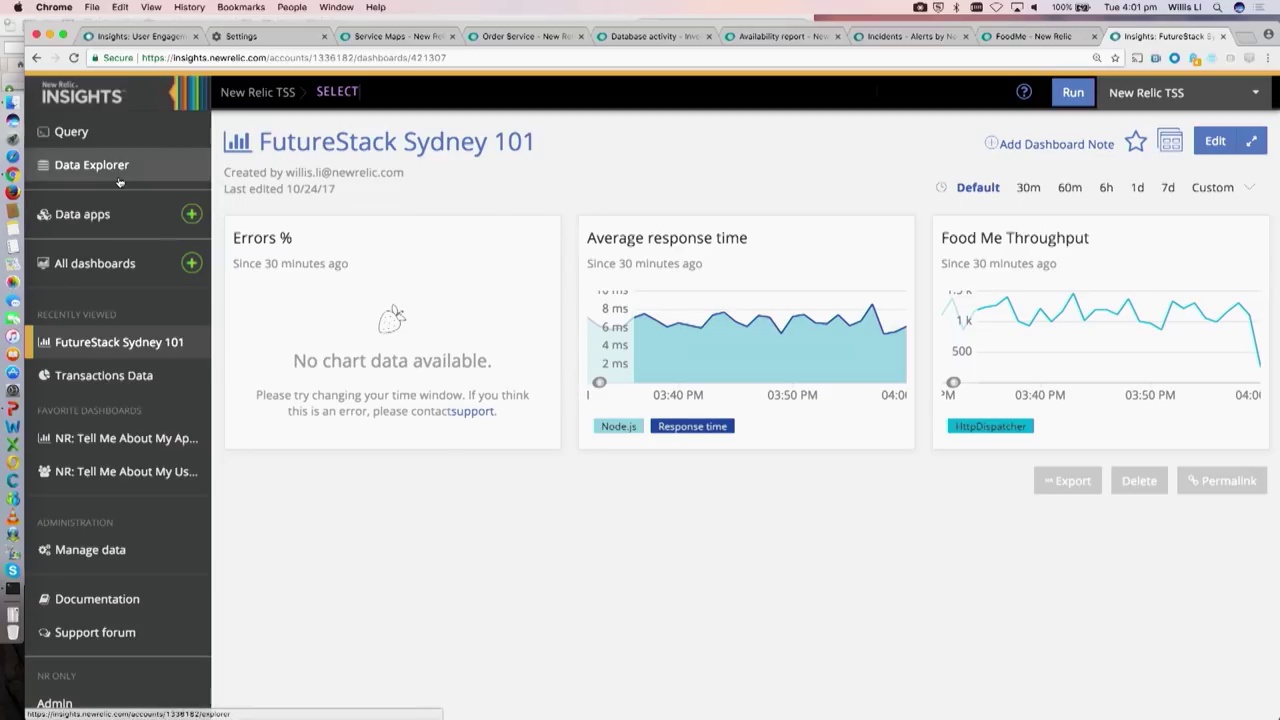
scroll(118, 181, up, 1)
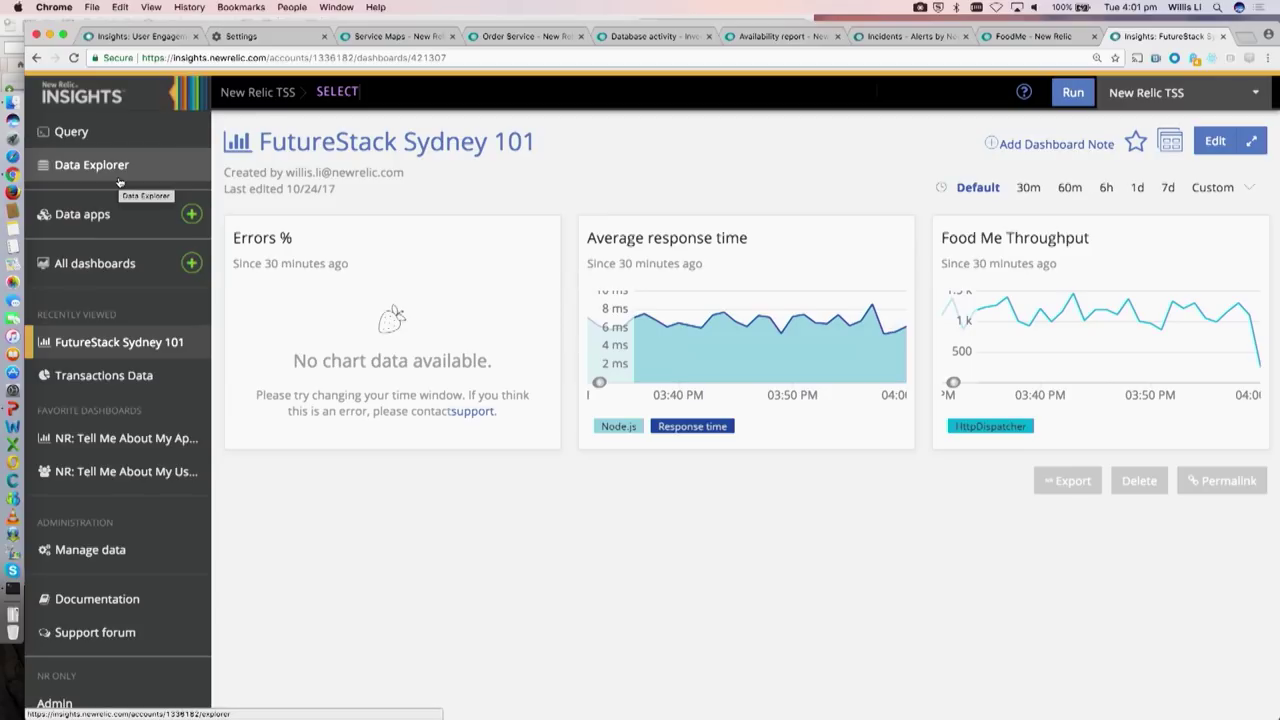
Step: Show the Data Explorer Metrics view for New Relic Pet Clinic under Applications
click(118, 181)
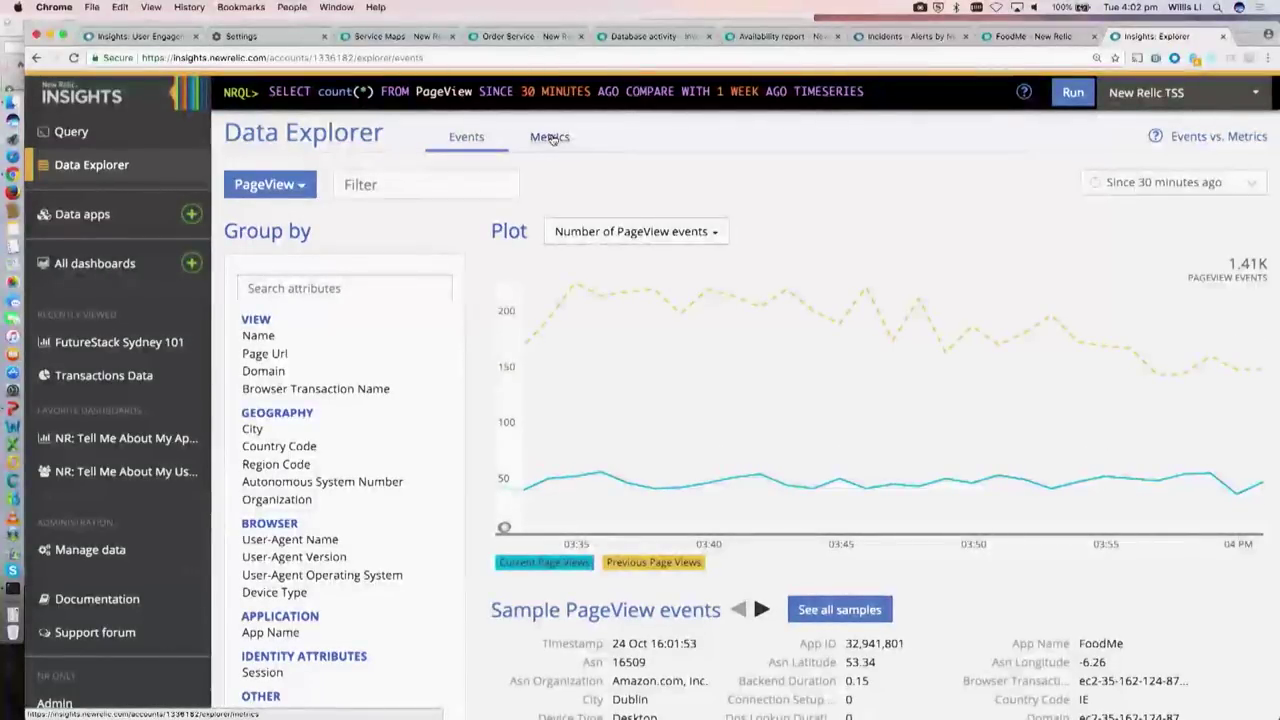
click(550, 137)
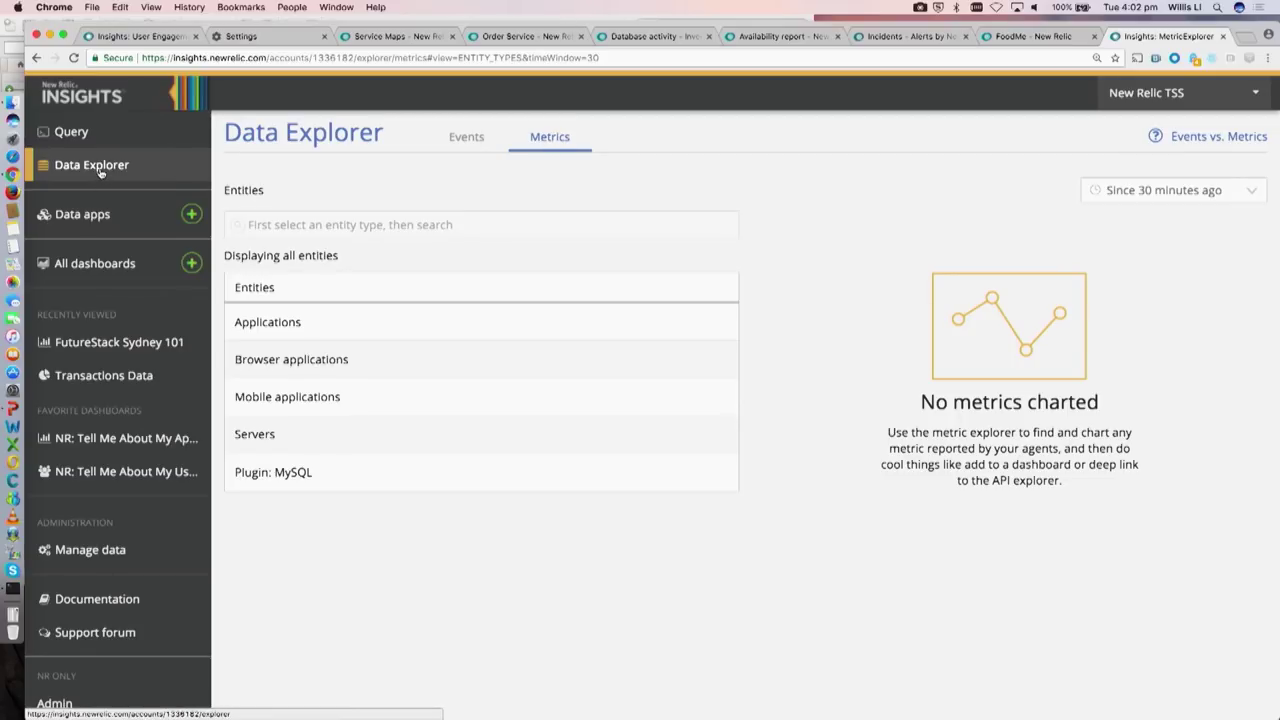
key(super+plus)
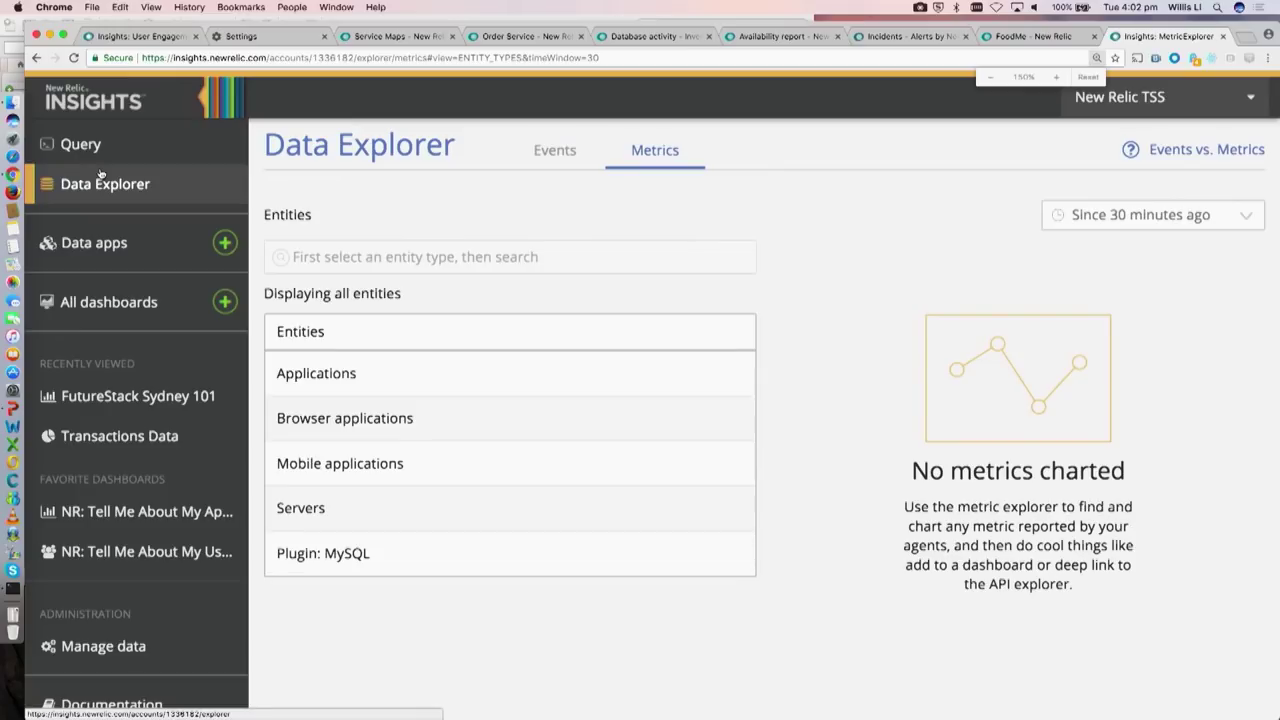
click(357, 382)
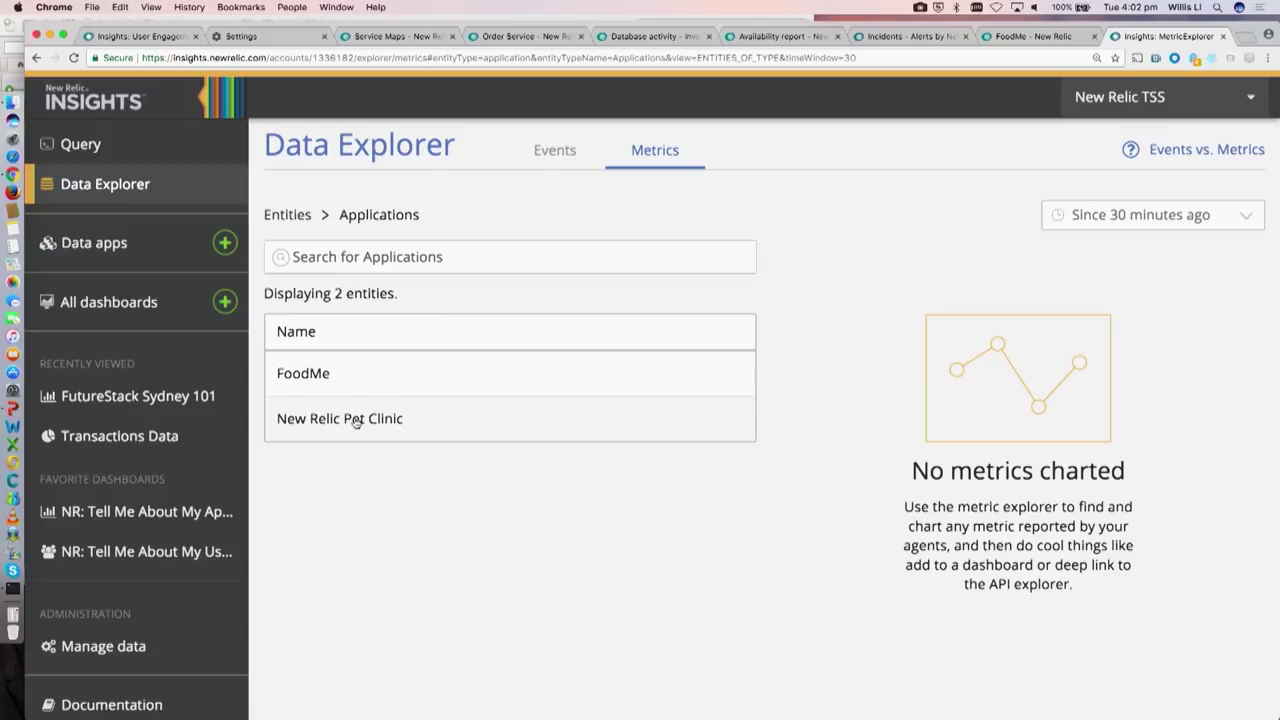
click(356, 420)
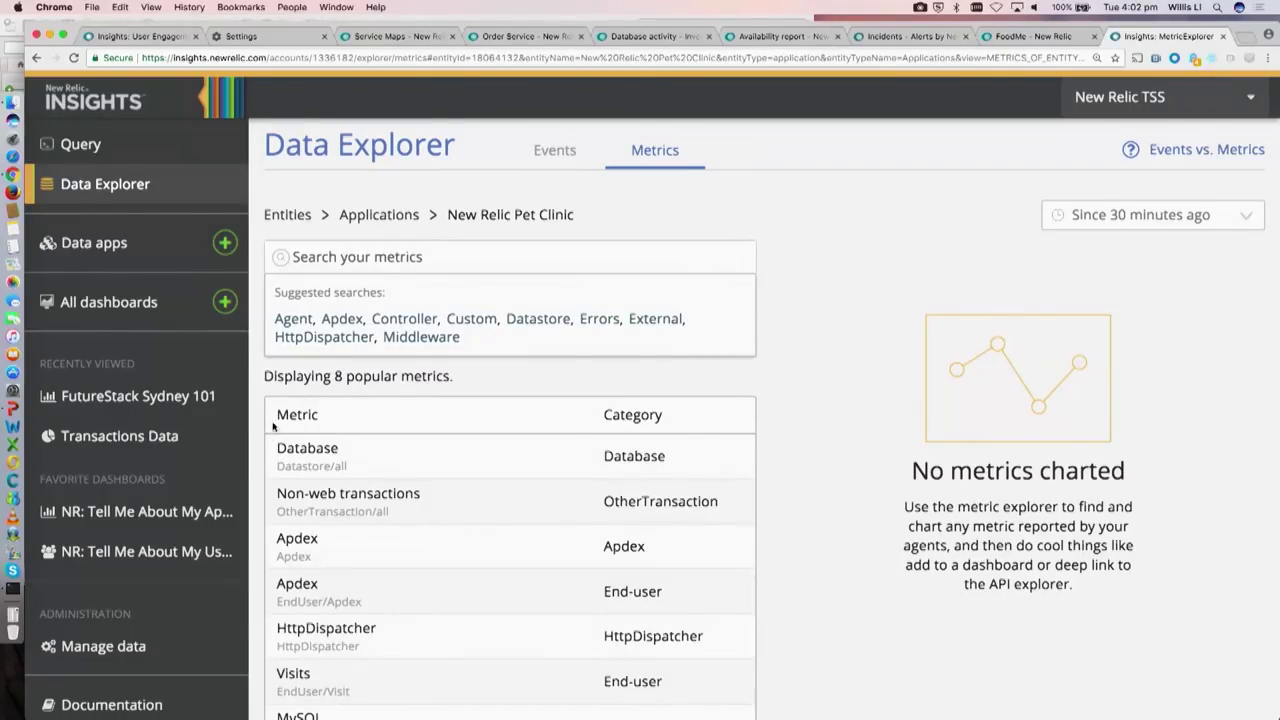
scroll(290, 410, down, 2)
scroll(313, 385, down, 3)
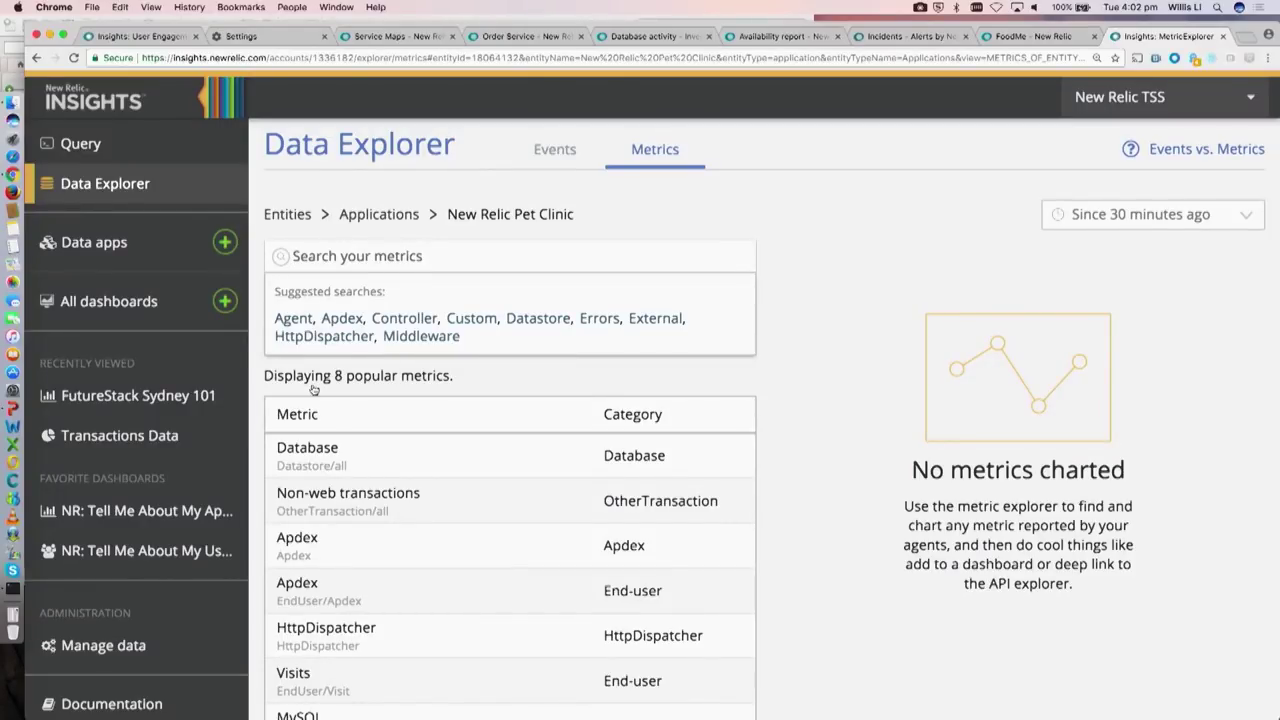
Step: Check the FoodMe APM overview, then return to the Insights metrics explorer
click(1020, 35)
scroll(698, 310, up, 10)
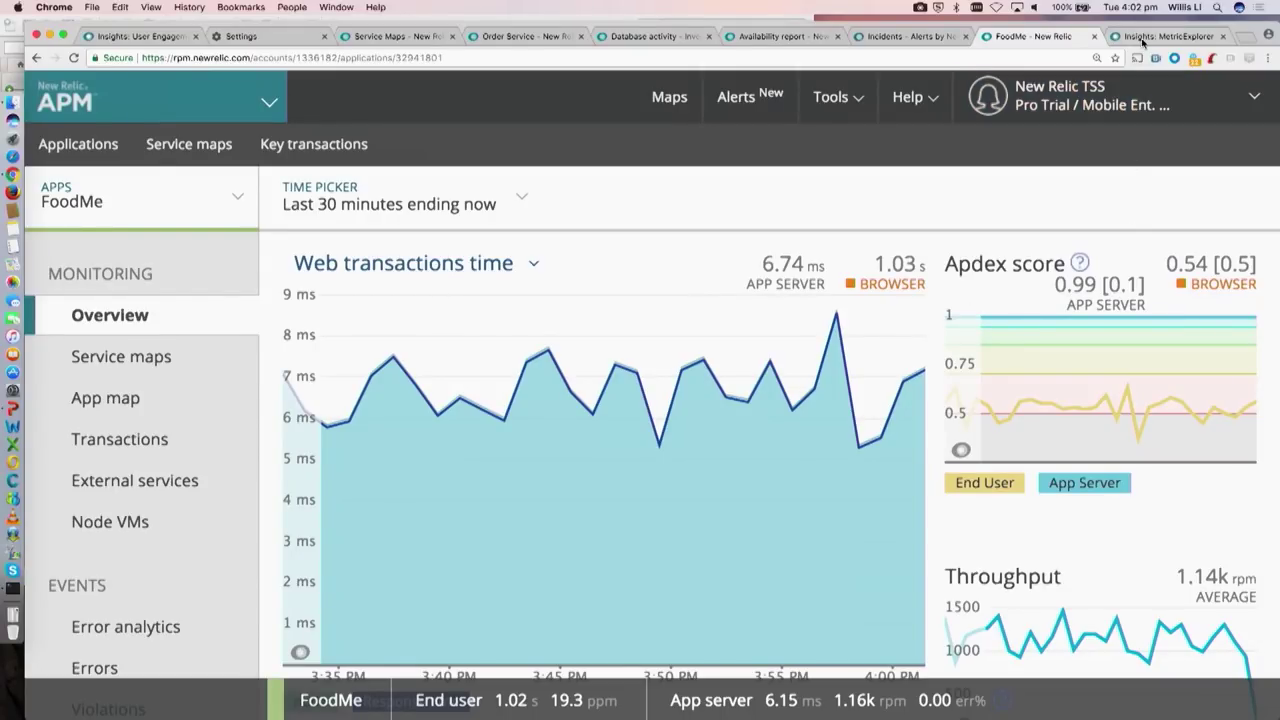
click(1165, 36)
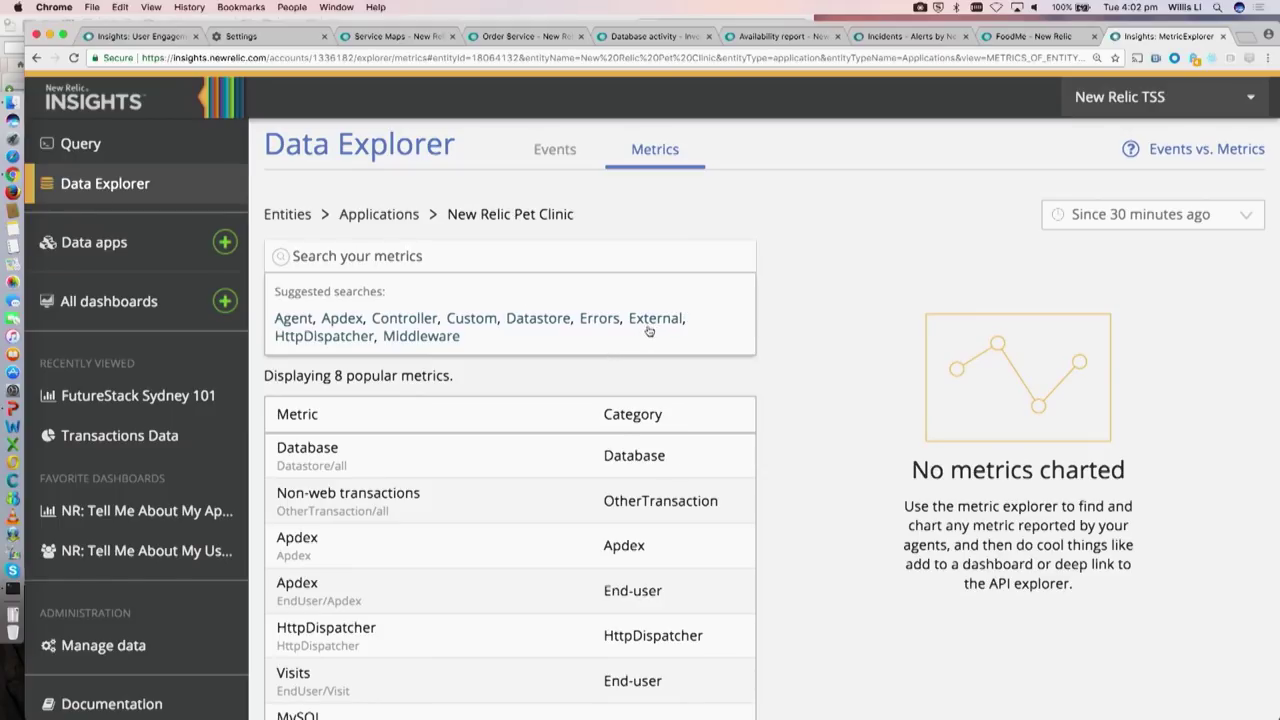
Step: Chart Pet Clinic's Visits metric as Total Visits with the range Since 12 hours ago
scroll(648, 331, down, 2)
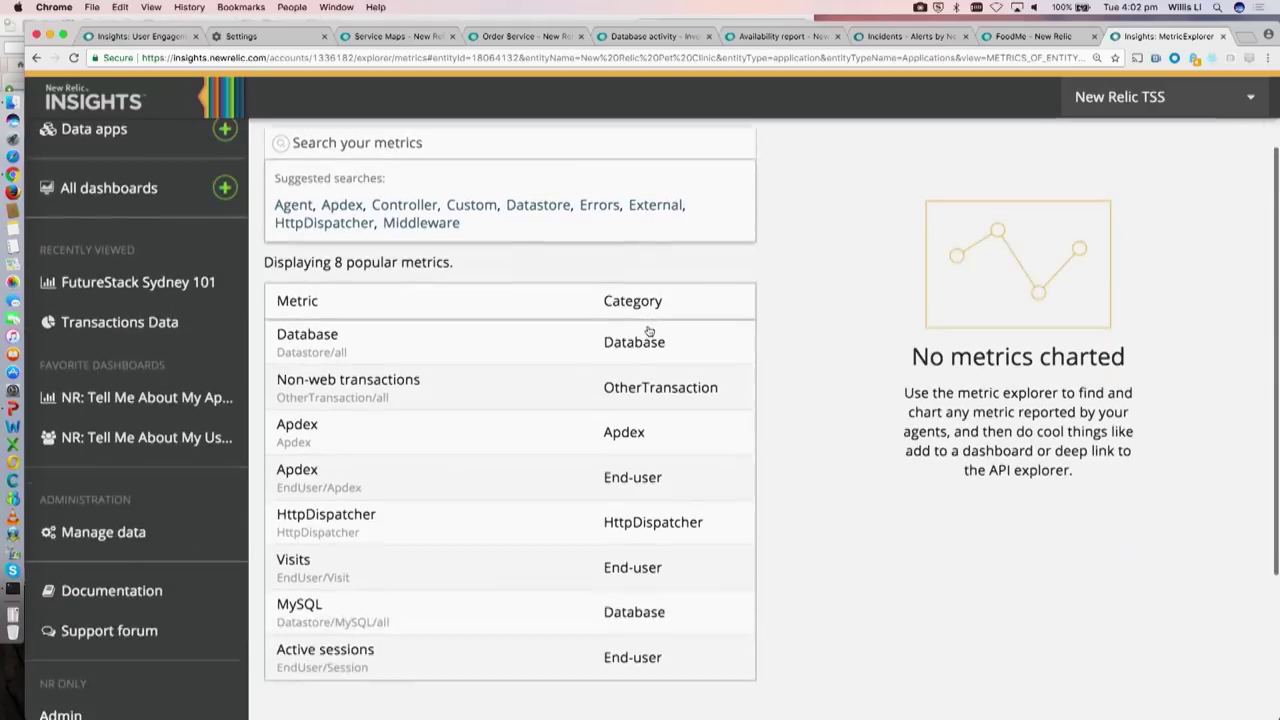
click(296, 568)
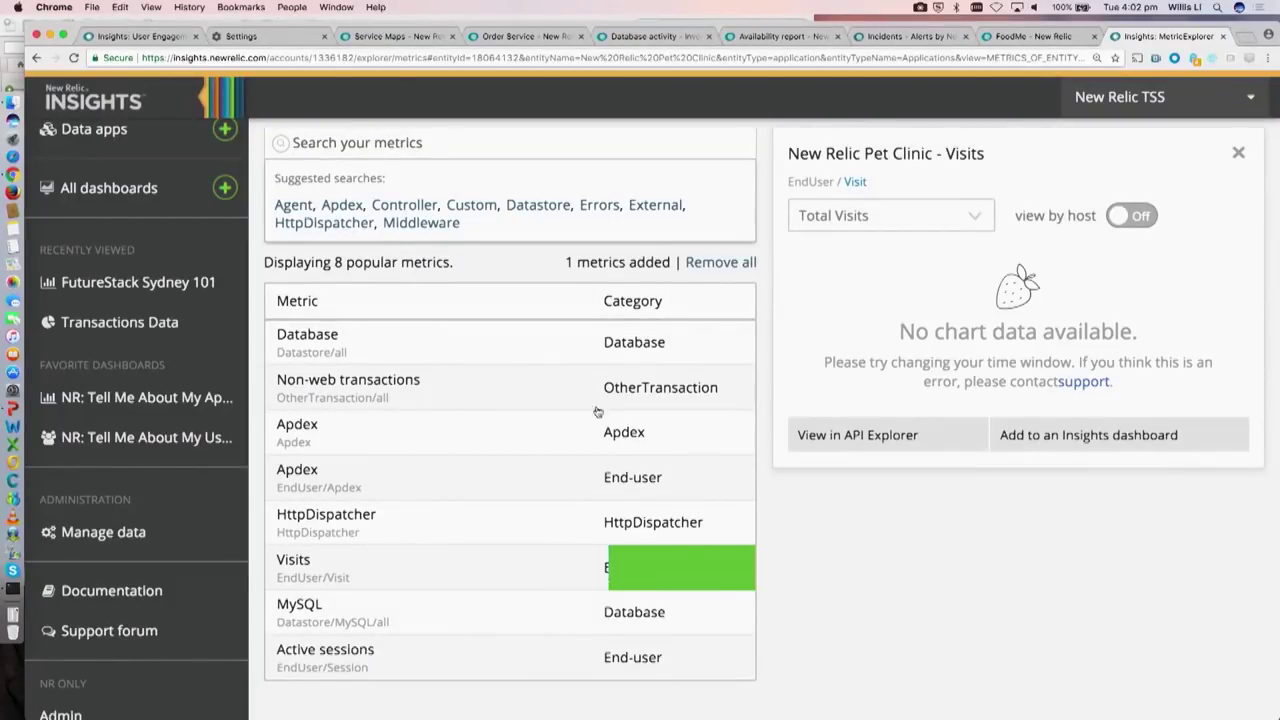
click(958, 217)
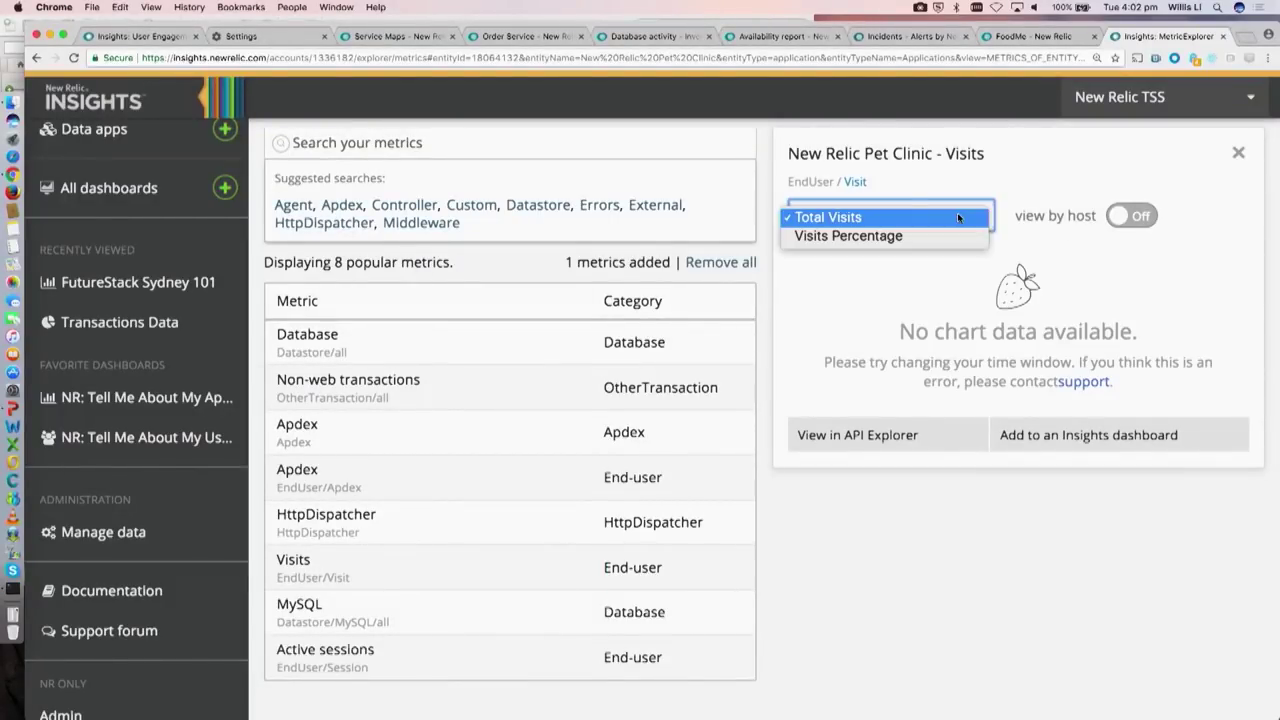
click(958, 217)
scroll(1090, 170, up, 1)
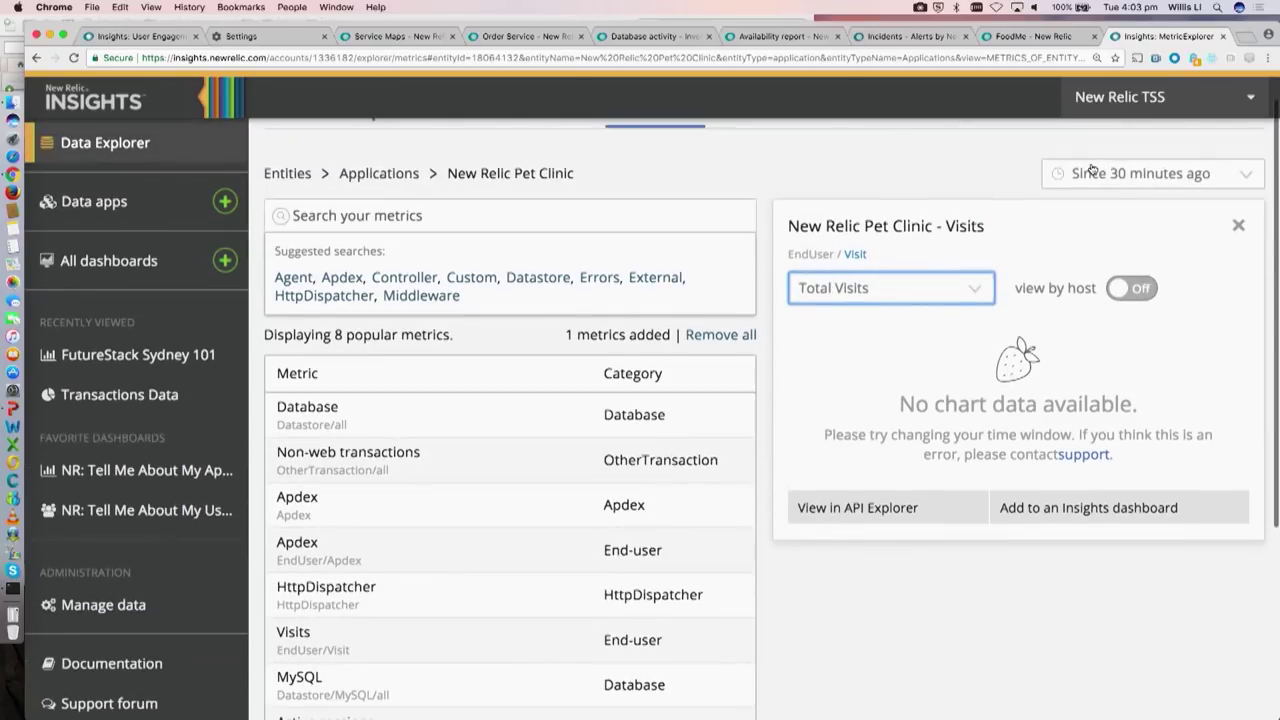
click(1090, 170)
click(1105, 249)
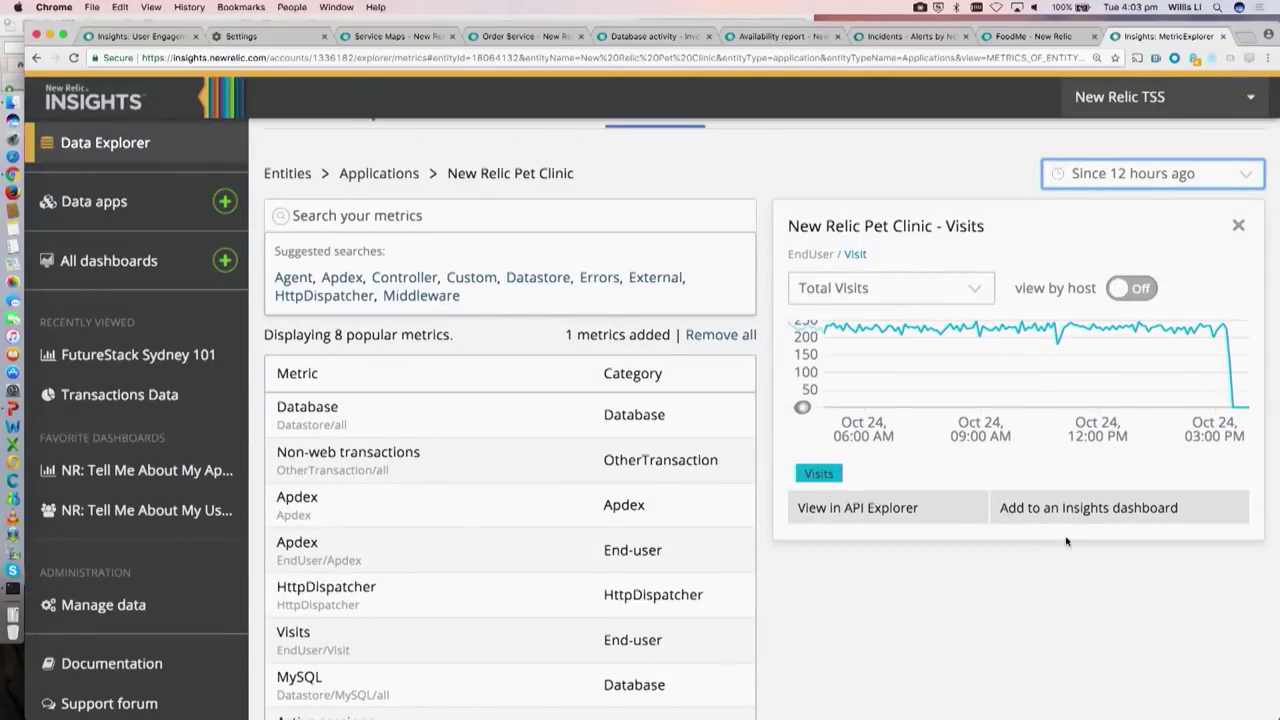
scroll(653, 521, down, 3)
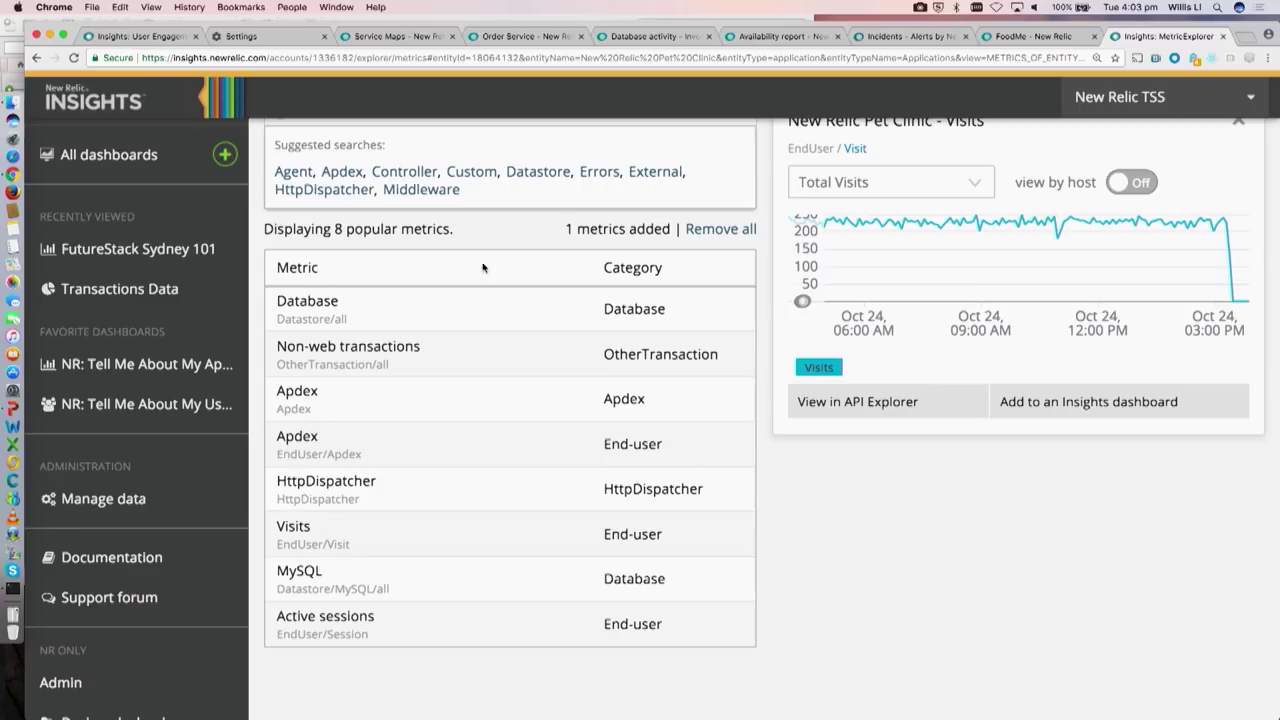
scroll(524, 180, up, 3)
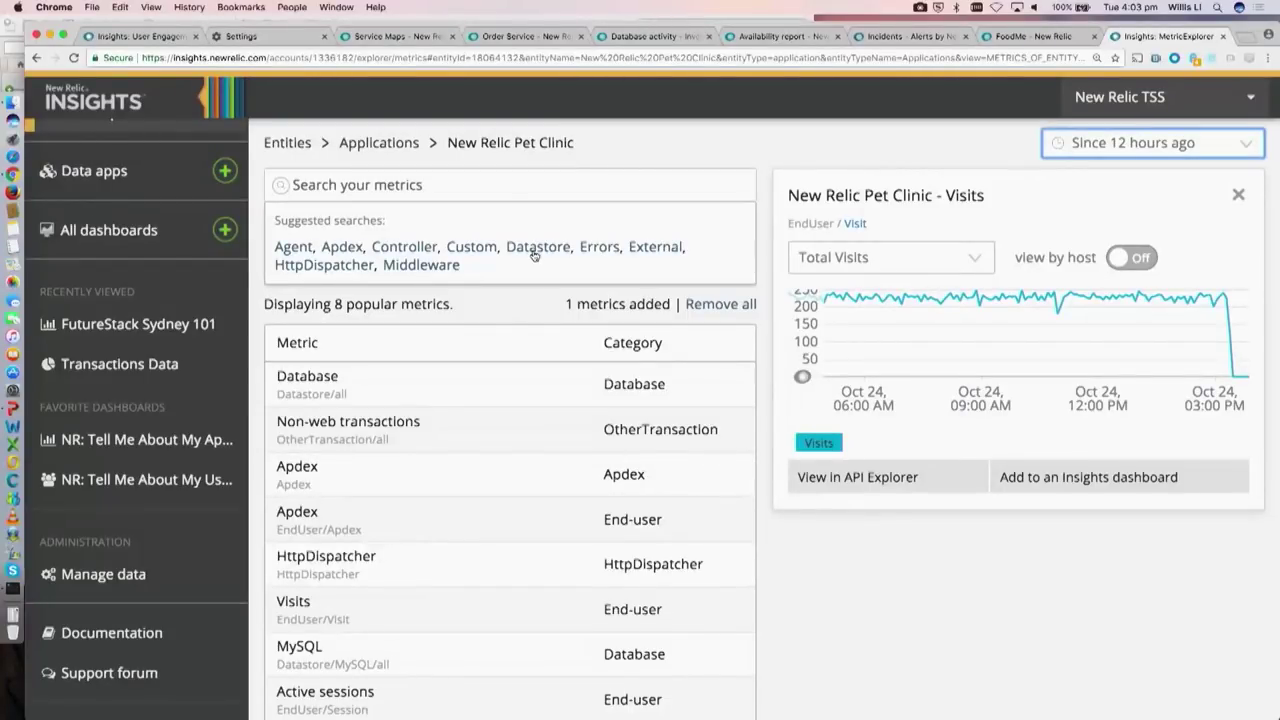
Step: Filter to Datastore metrics, add MySQL vets select over 12 hours, and close the Visits chart
click(534, 248)
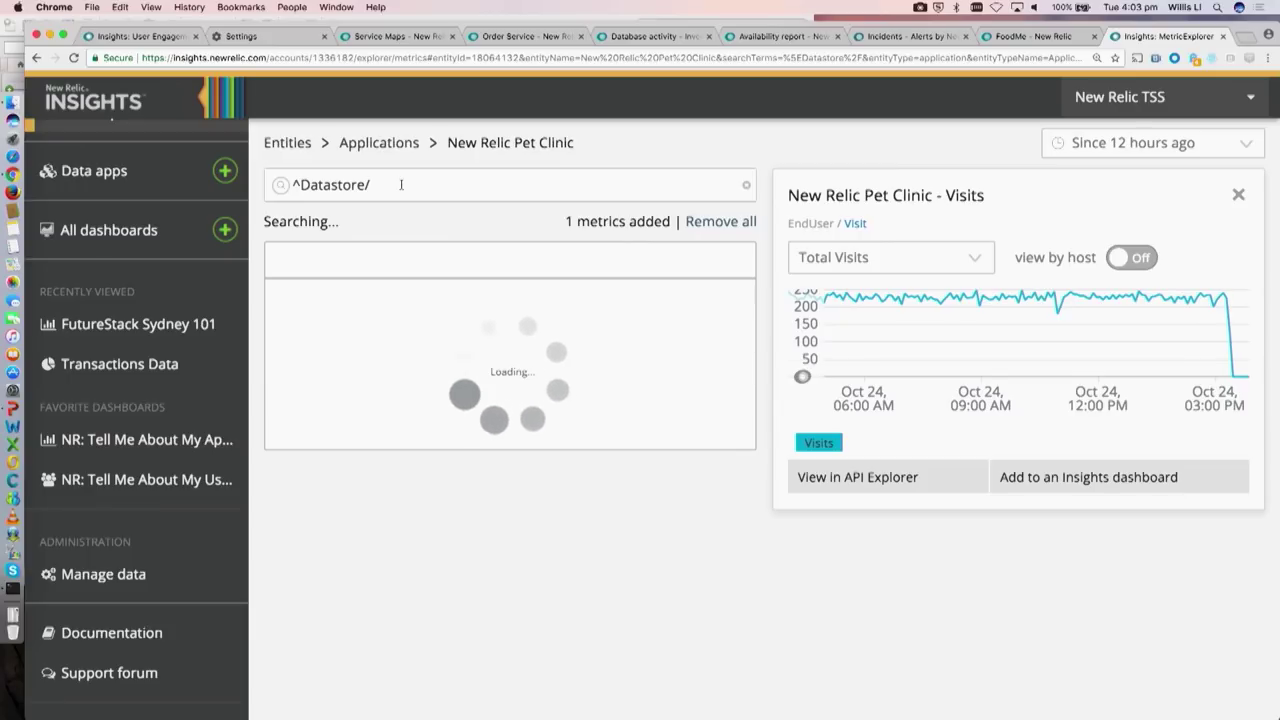
click(1221, 150)
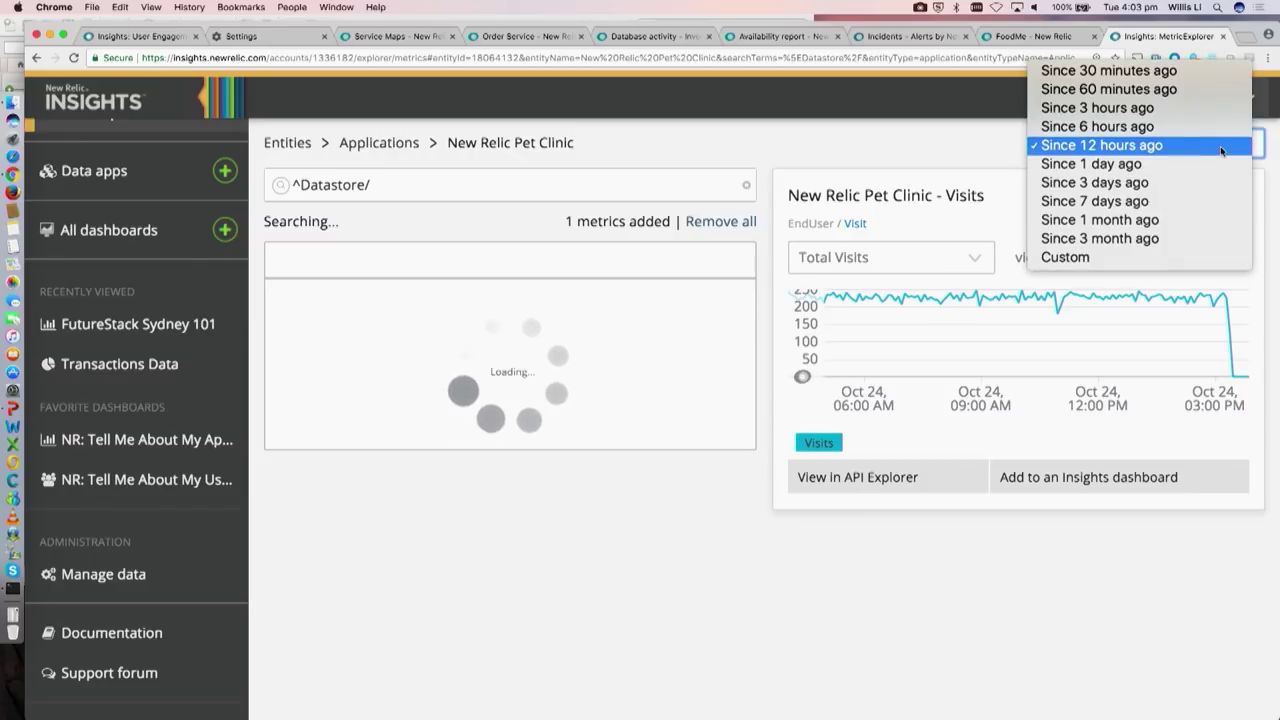
click(962, 146)
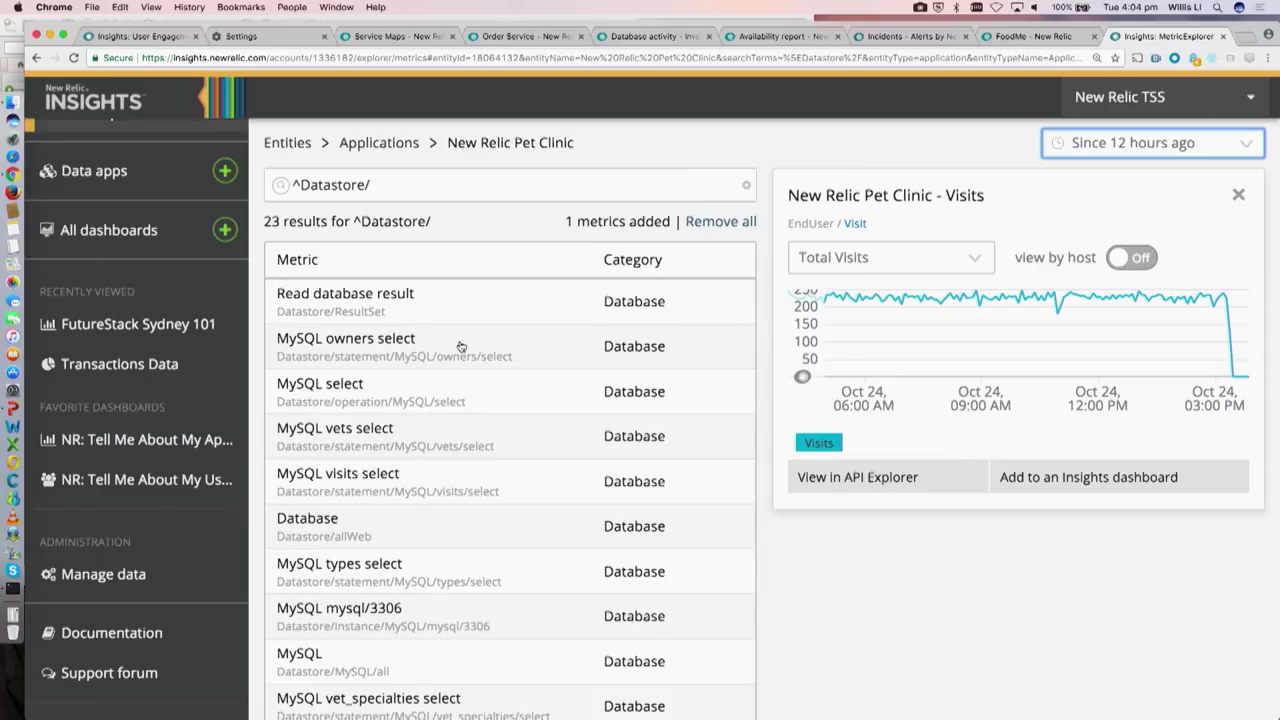
click(453, 433)
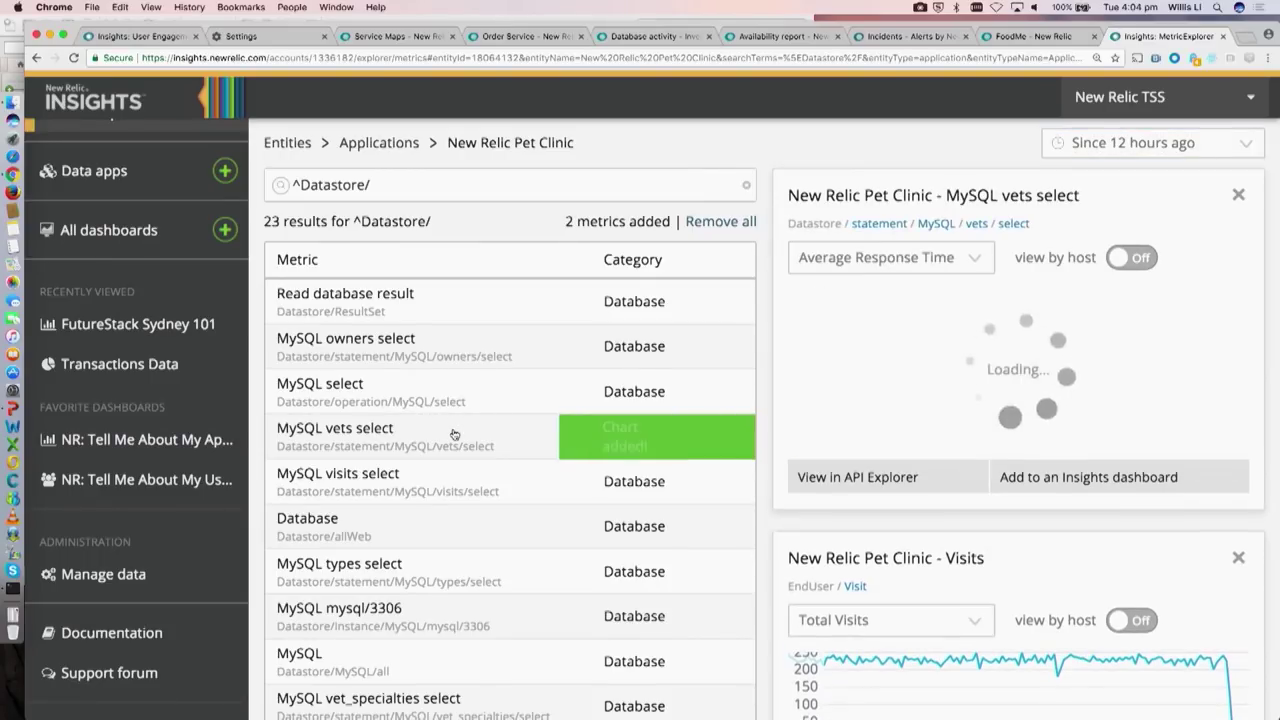
click(1238, 557)
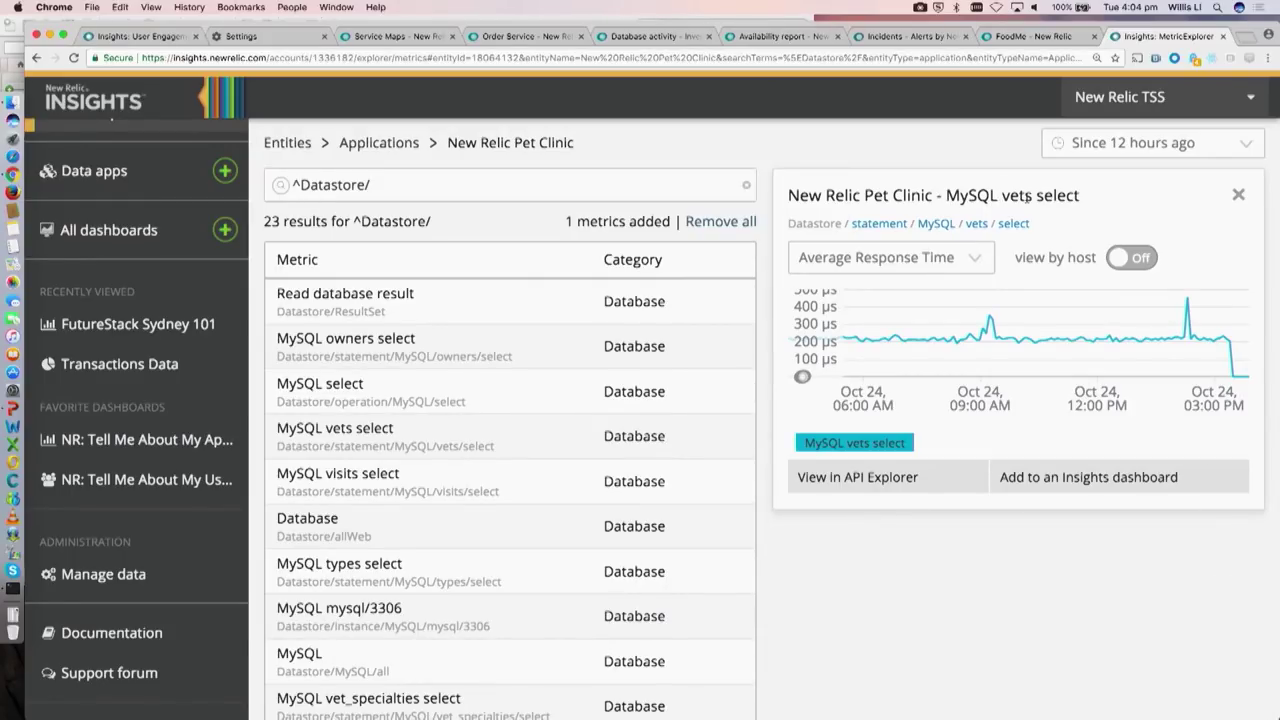
Step: View the vets select chart by host and try Call Count, then Standard Deviation
click(1128, 262)
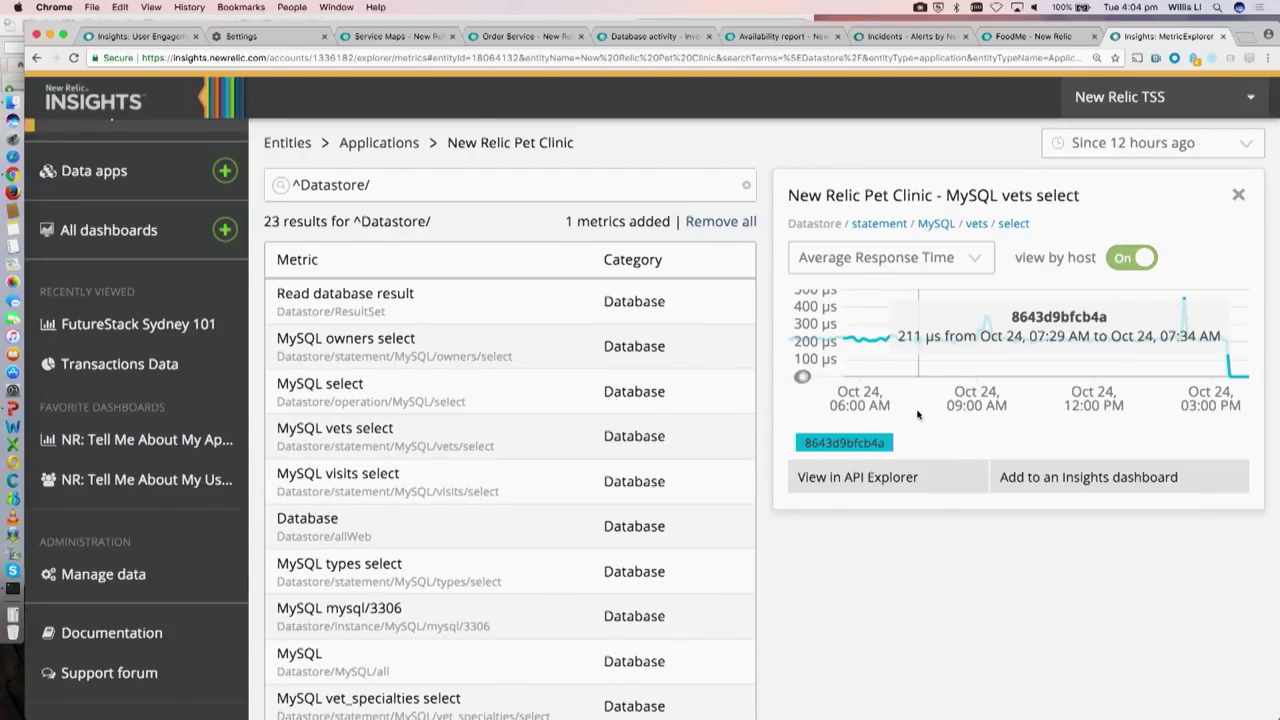
click(918, 259)
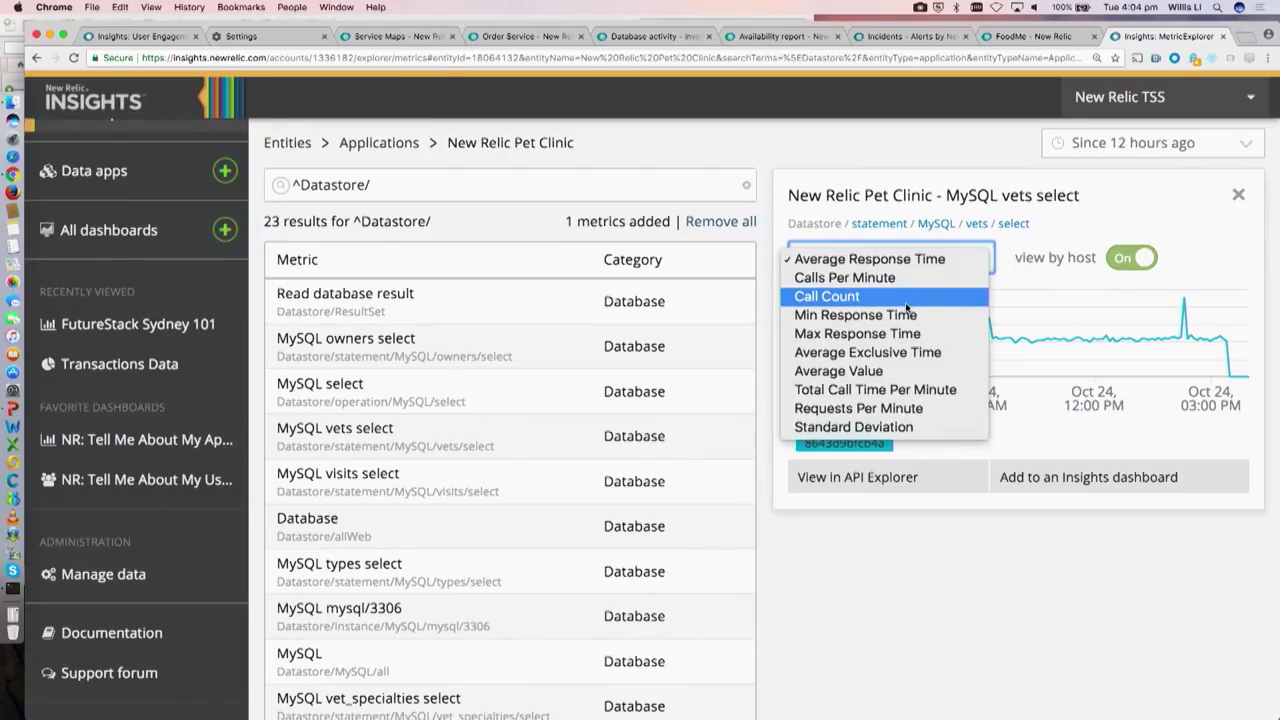
click(906, 305)
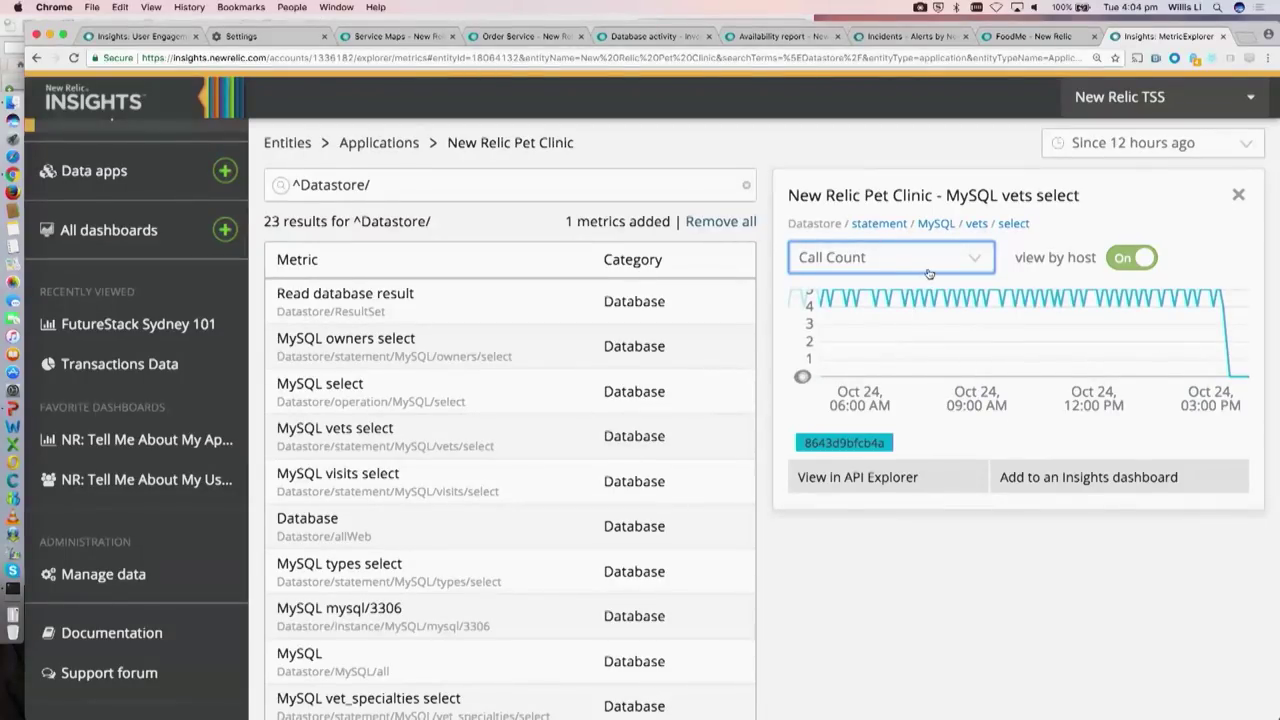
click(928, 268)
click(898, 390)
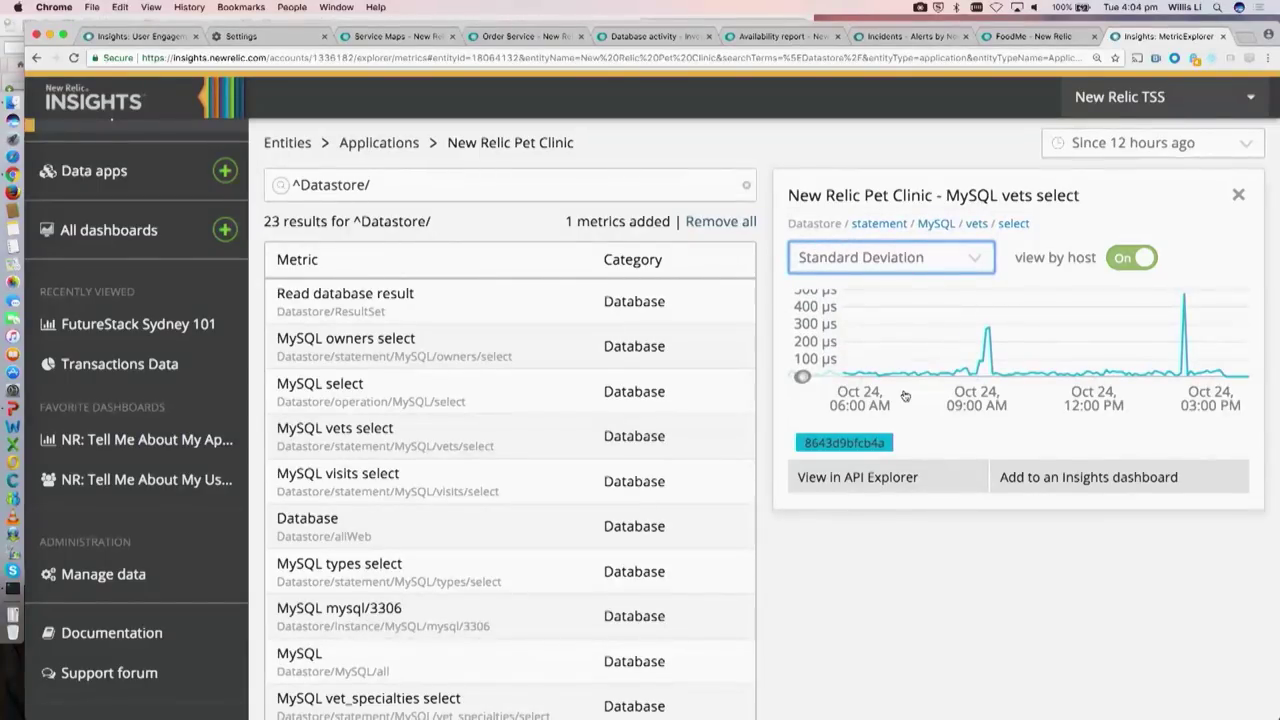
click(973, 258)
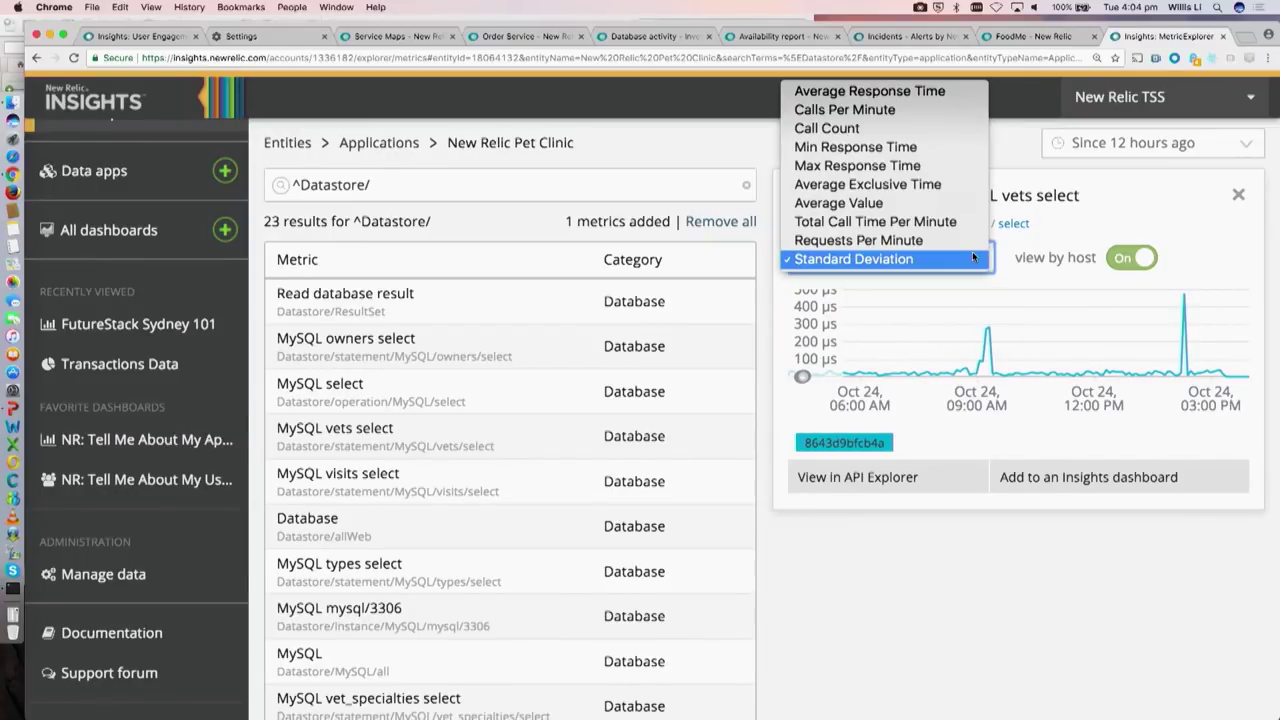
click(1028, 176)
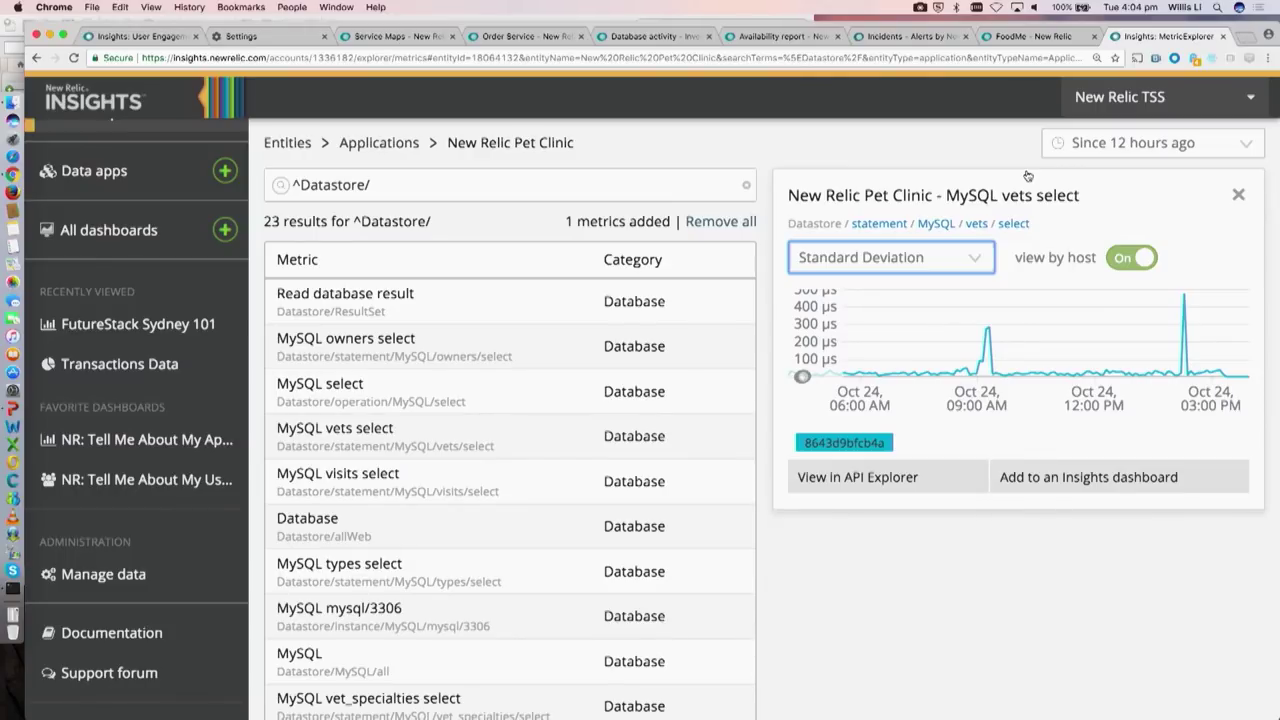
Step: Return the chart to Average Response Time and select the full Datastore metric path
click(1008, 36)
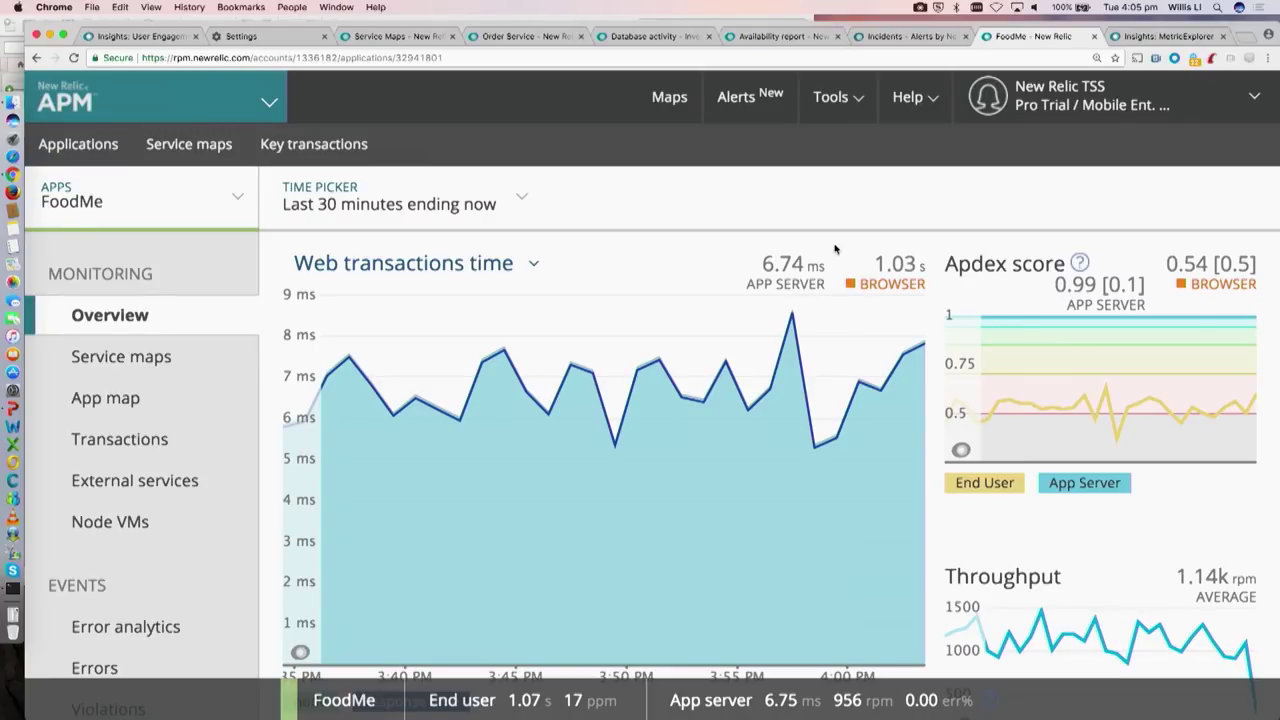
click(1141, 37)
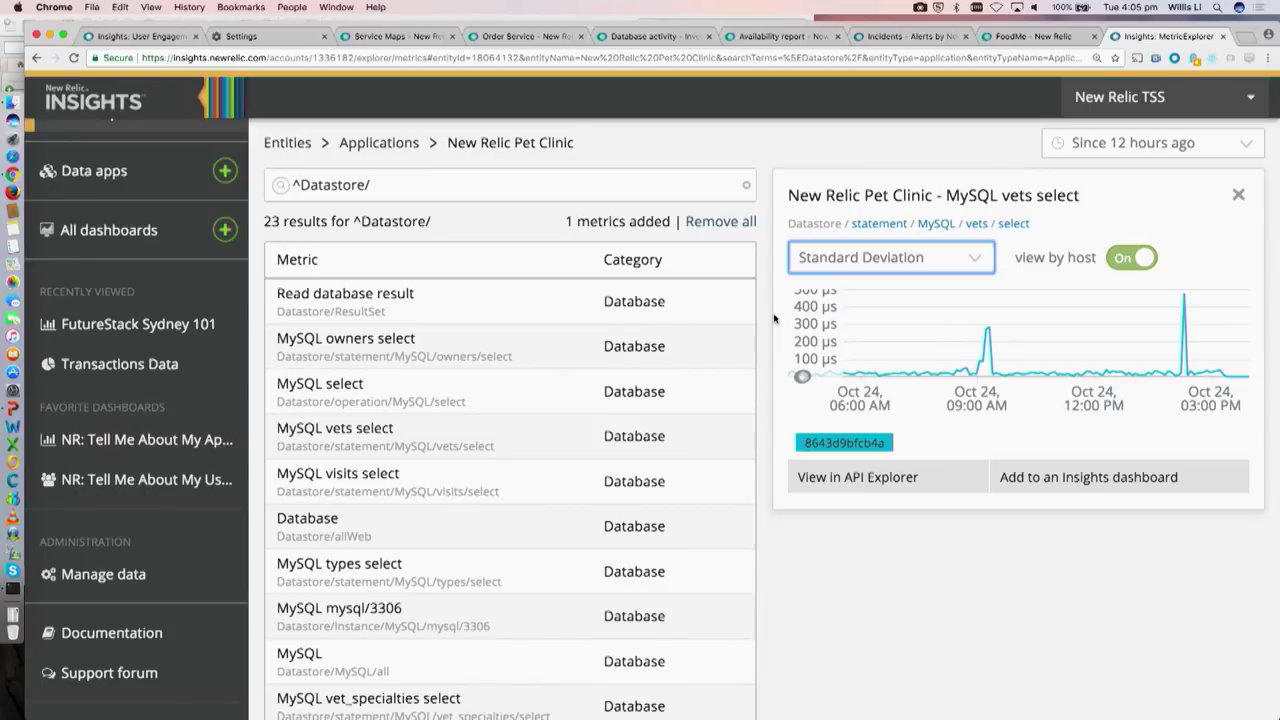
click(976, 262)
click(955, 95)
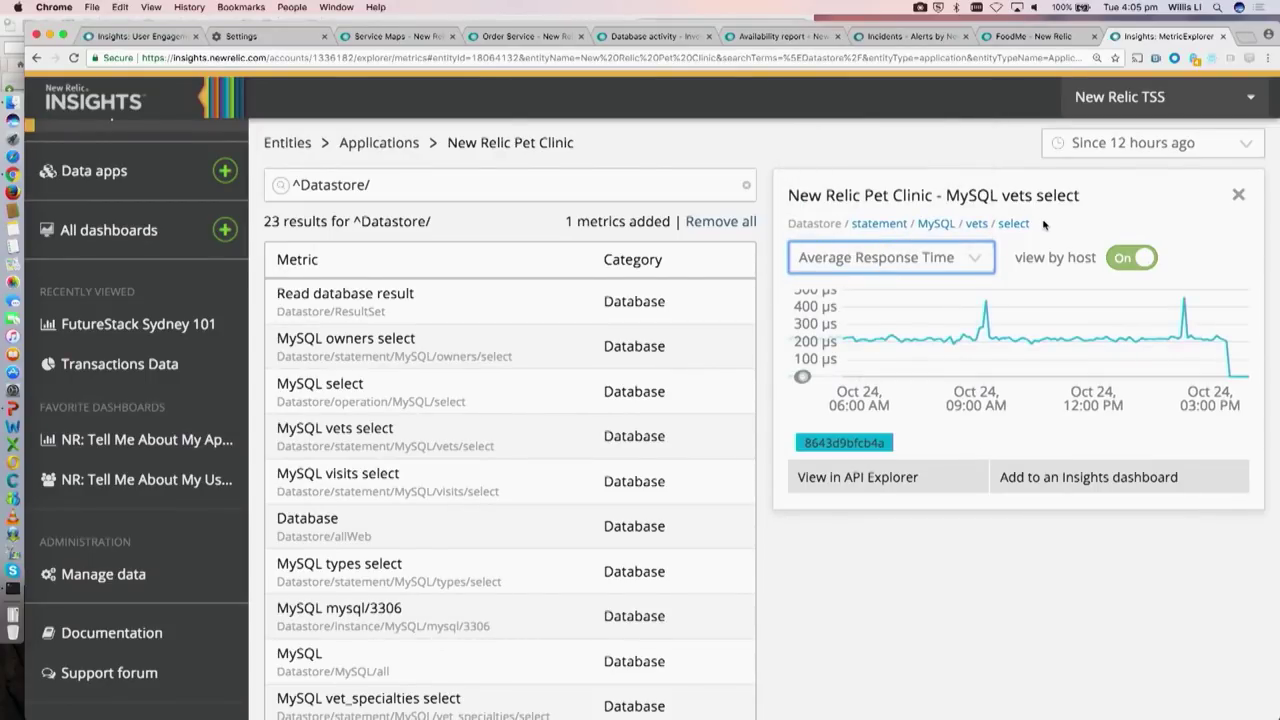
drag(1044, 224, 818, 222)
key(super+c)
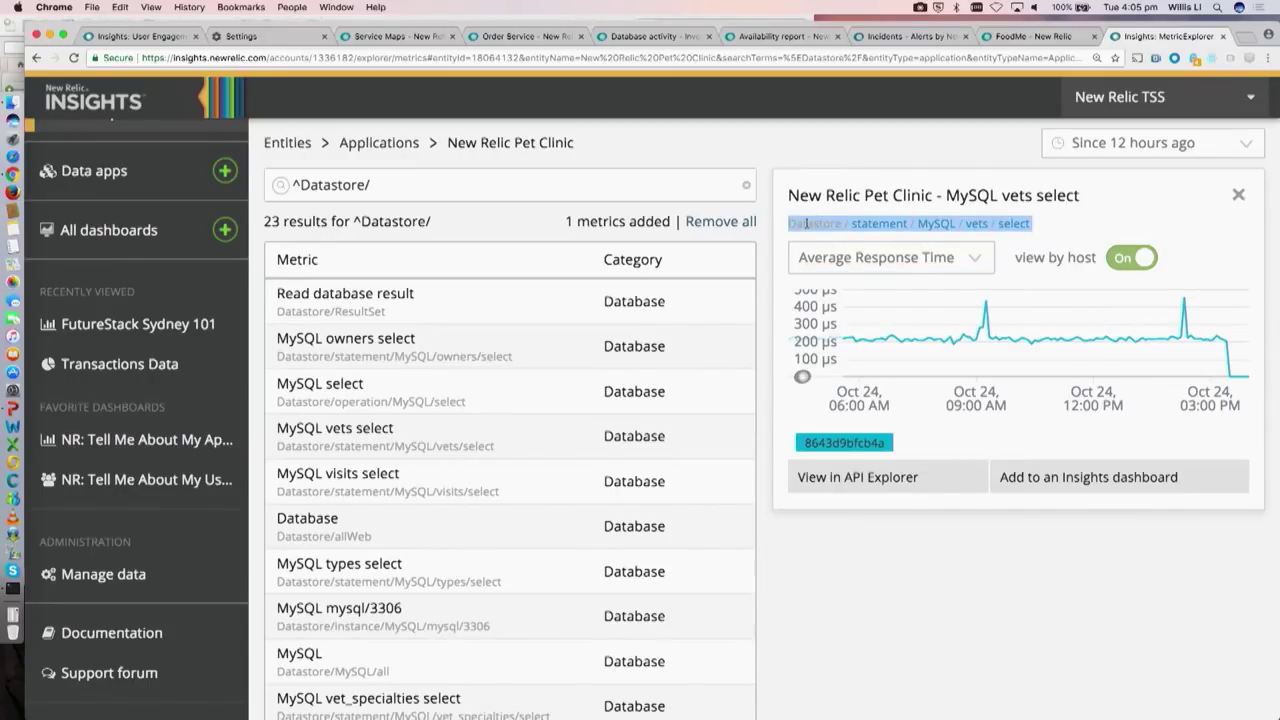
Step: Search alert policies for '101' and open FutureStack 101 Policy
click(918, 38)
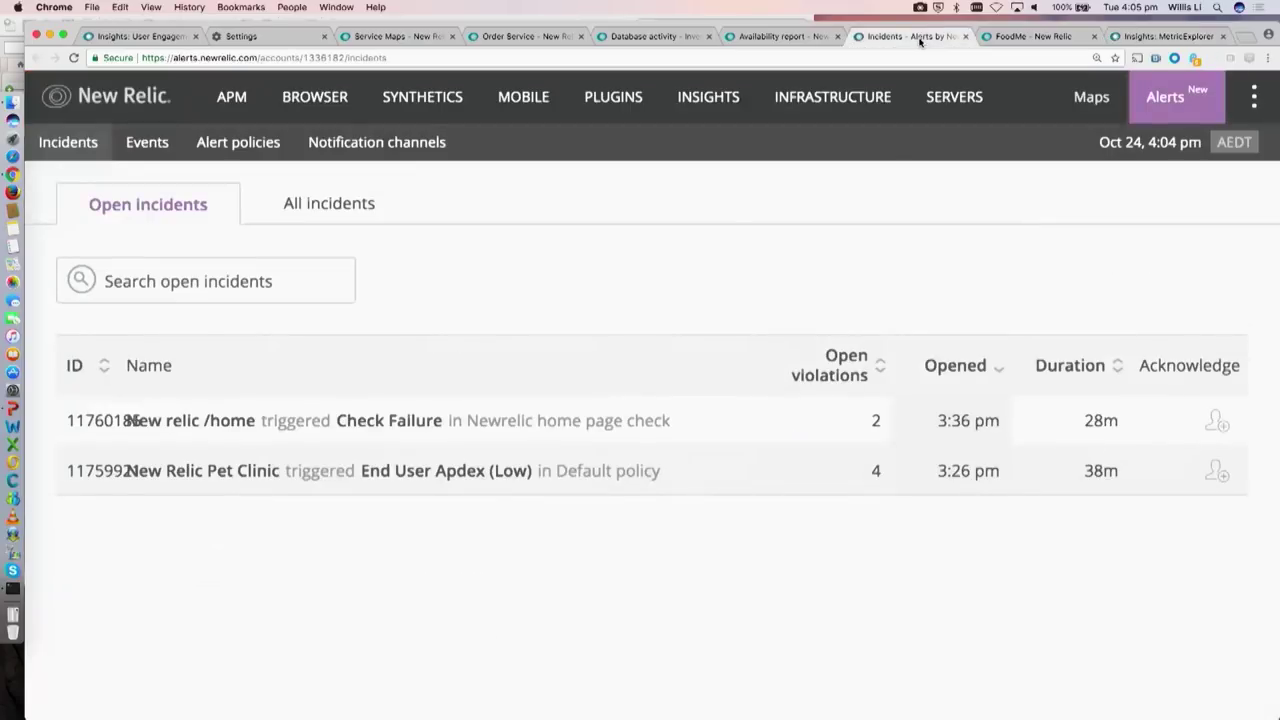
click(262, 152)
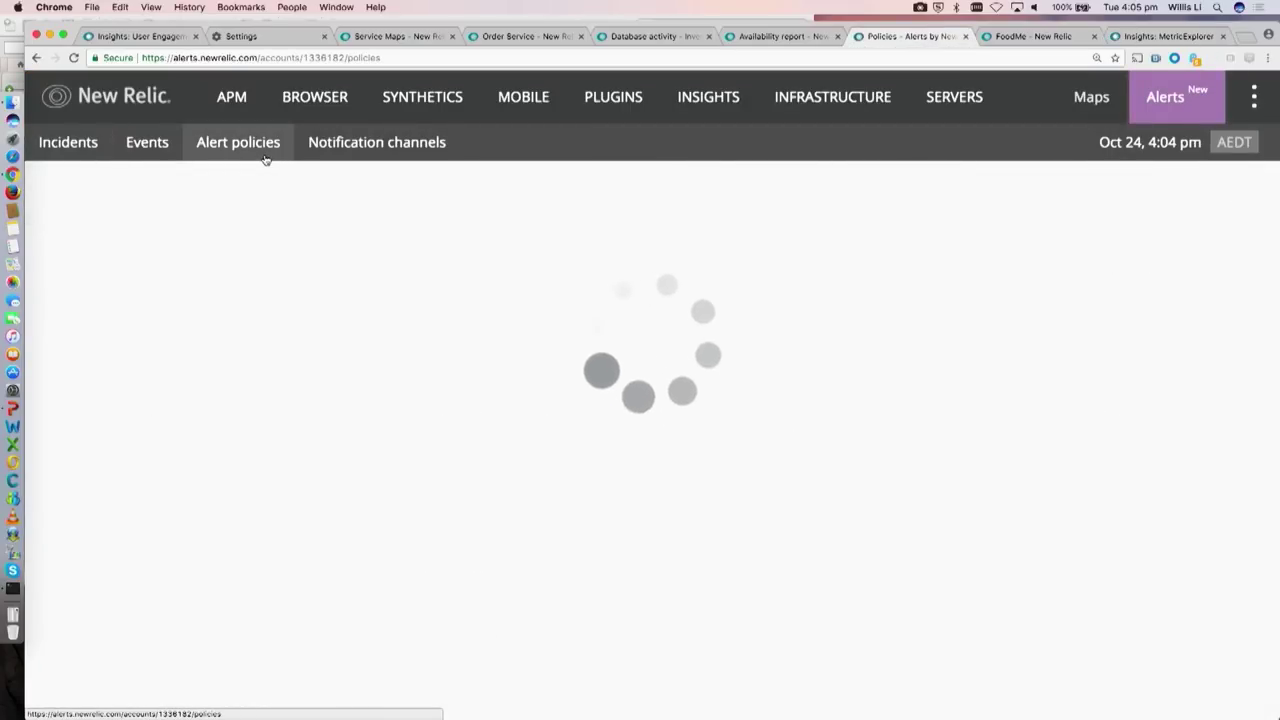
click(291, 217)
text(101)
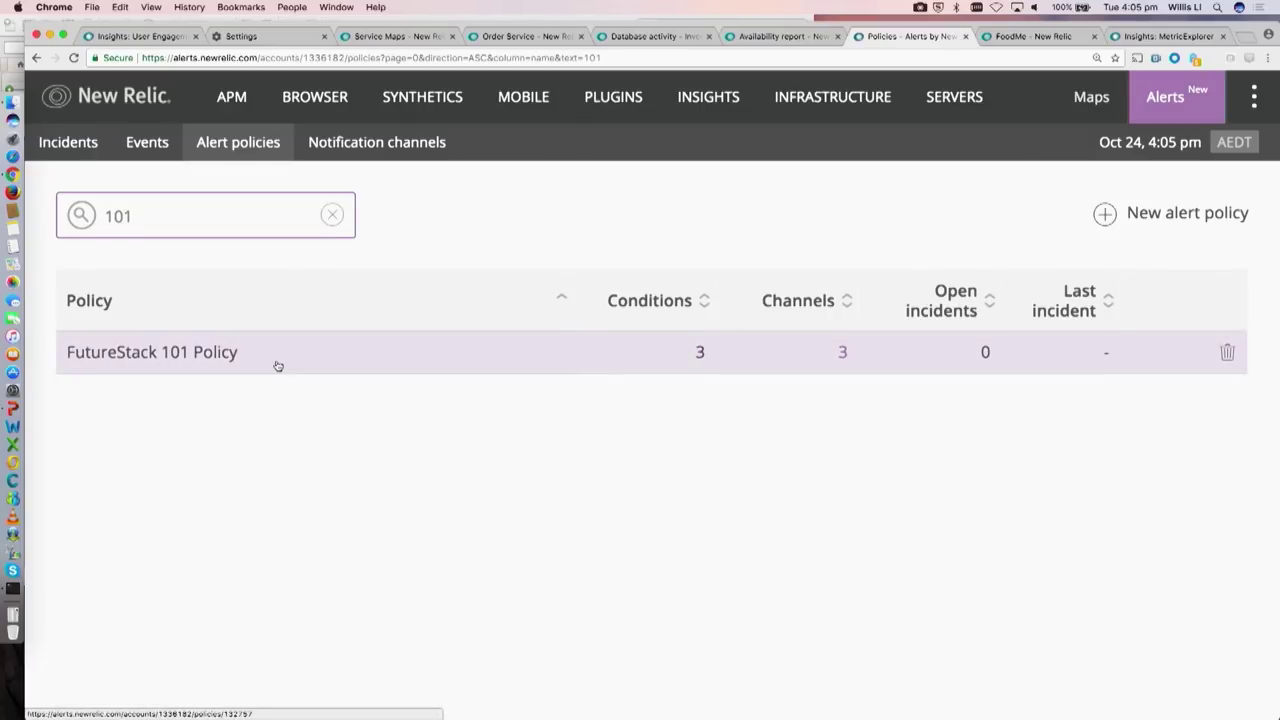
click(278, 366)
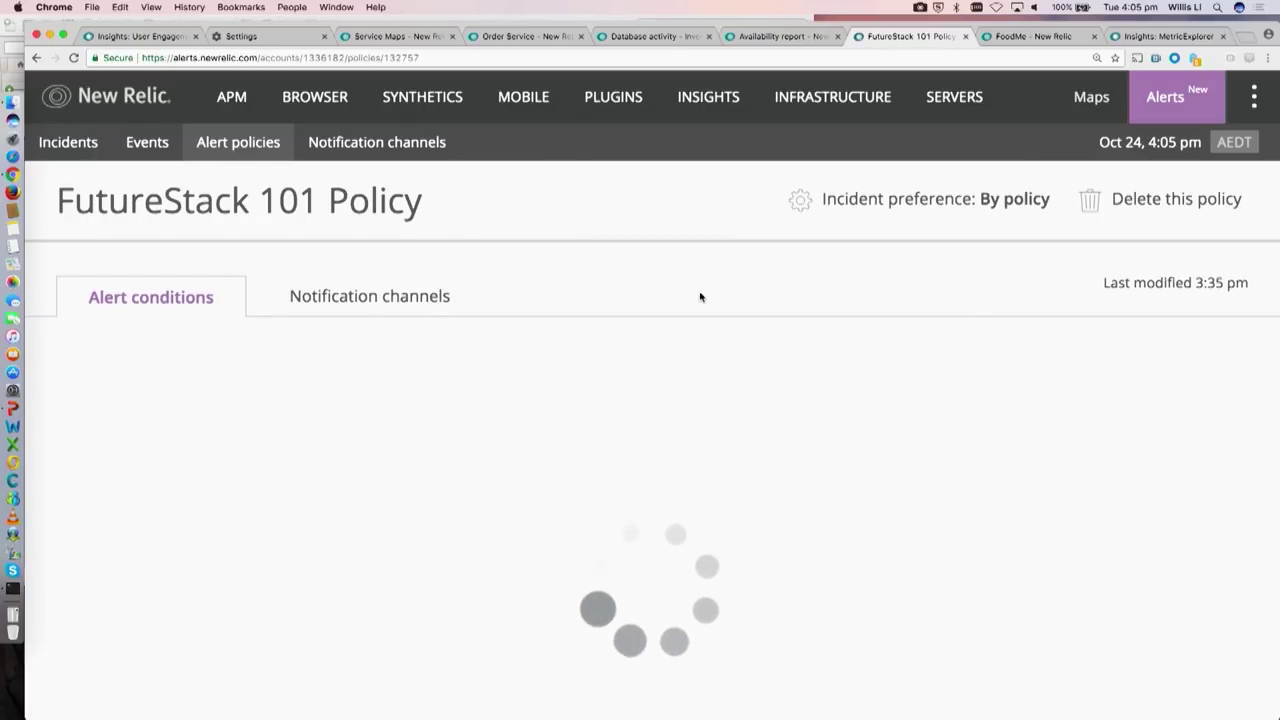
scroll(1100, 330, down, 3)
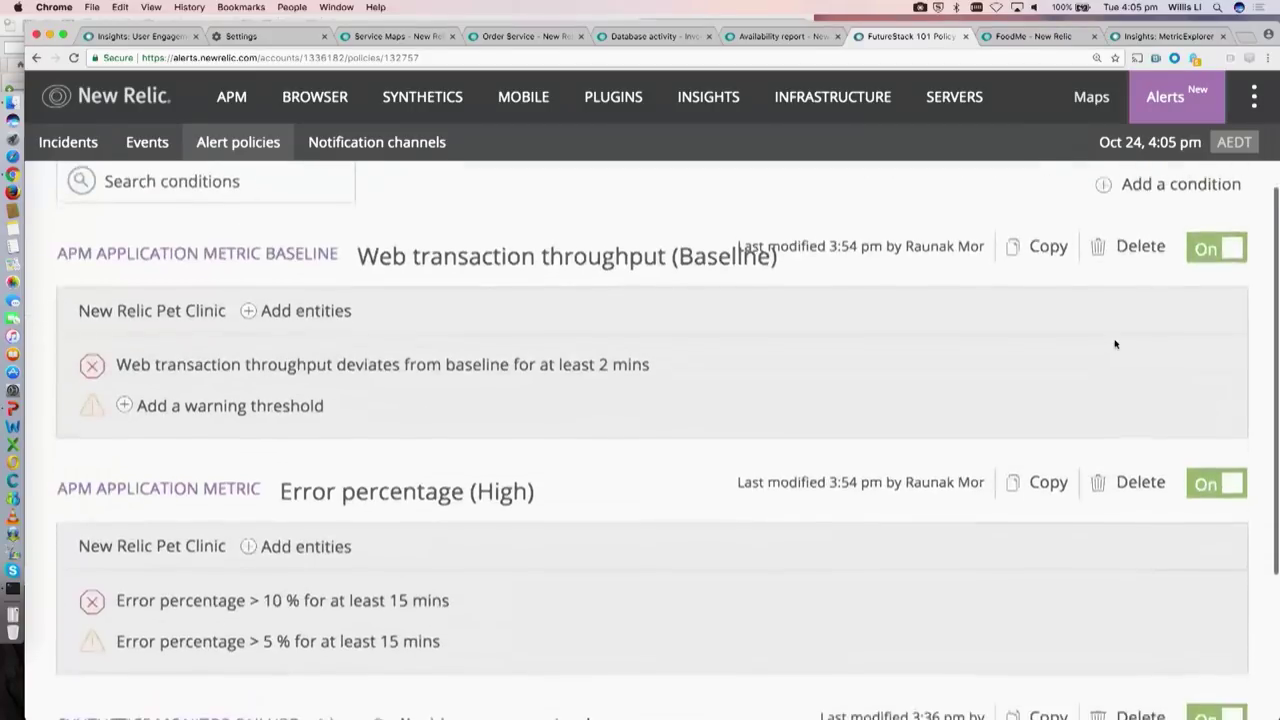
scroll(1115, 344, up, 2)
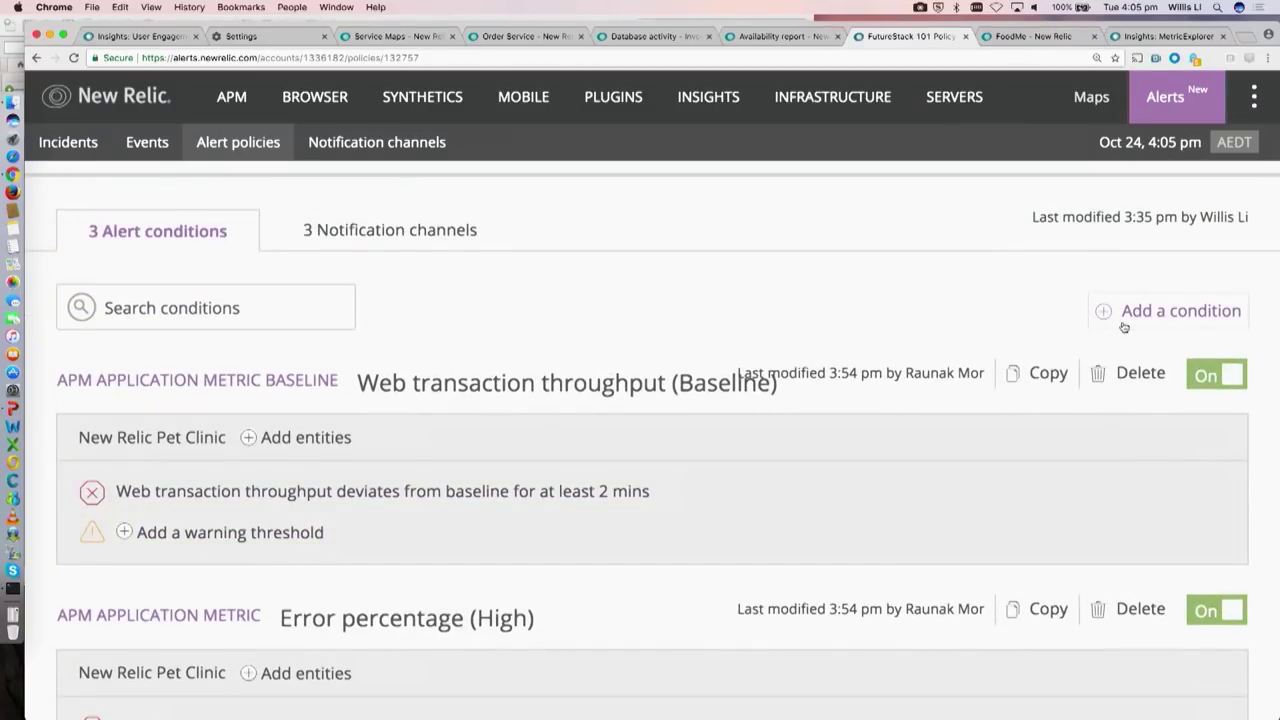
Step: Add an APM Application metric condition targeting FoodMe and open the threshold metric list
click(1124, 318)
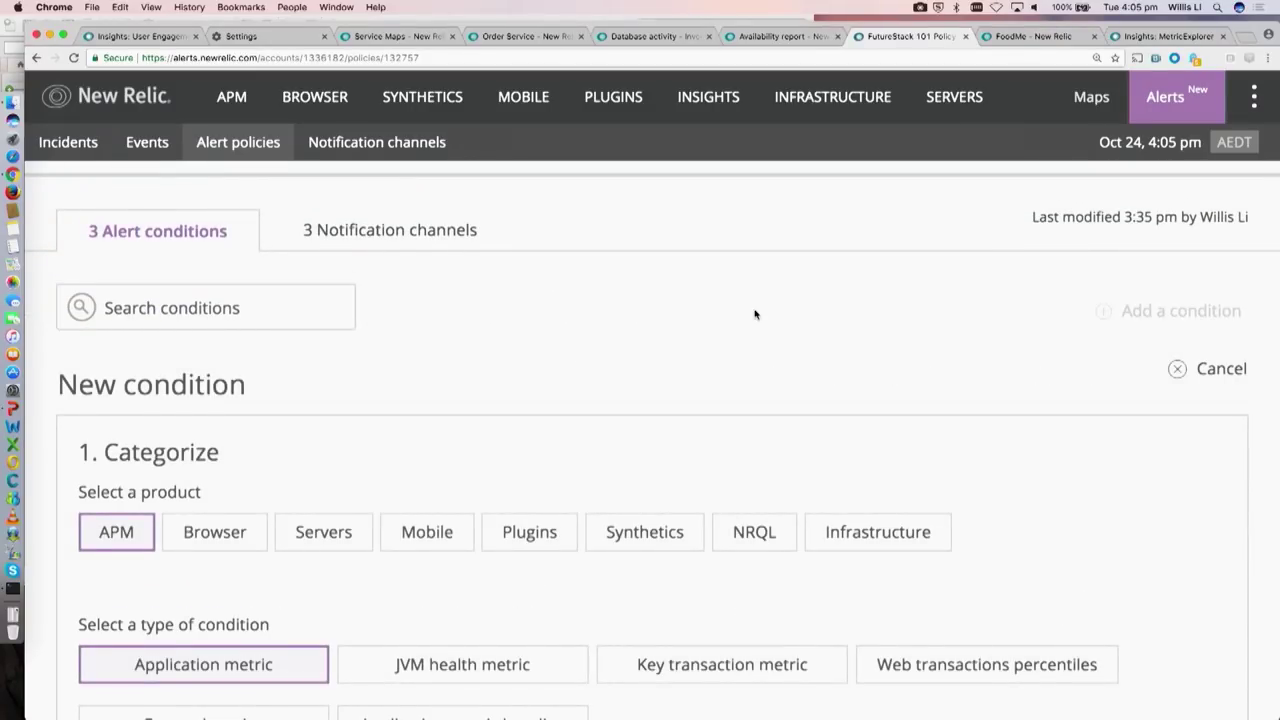
scroll(755, 314, down, 2)
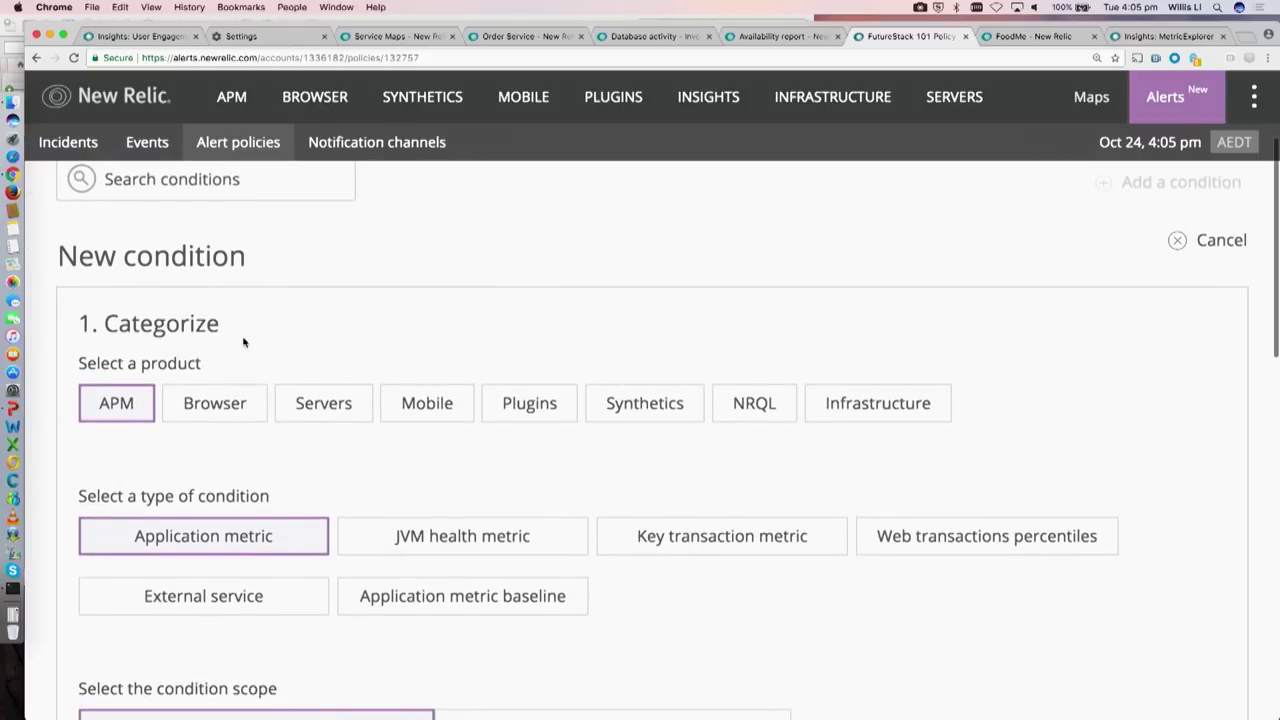
scroll(316, 462, down, 2)
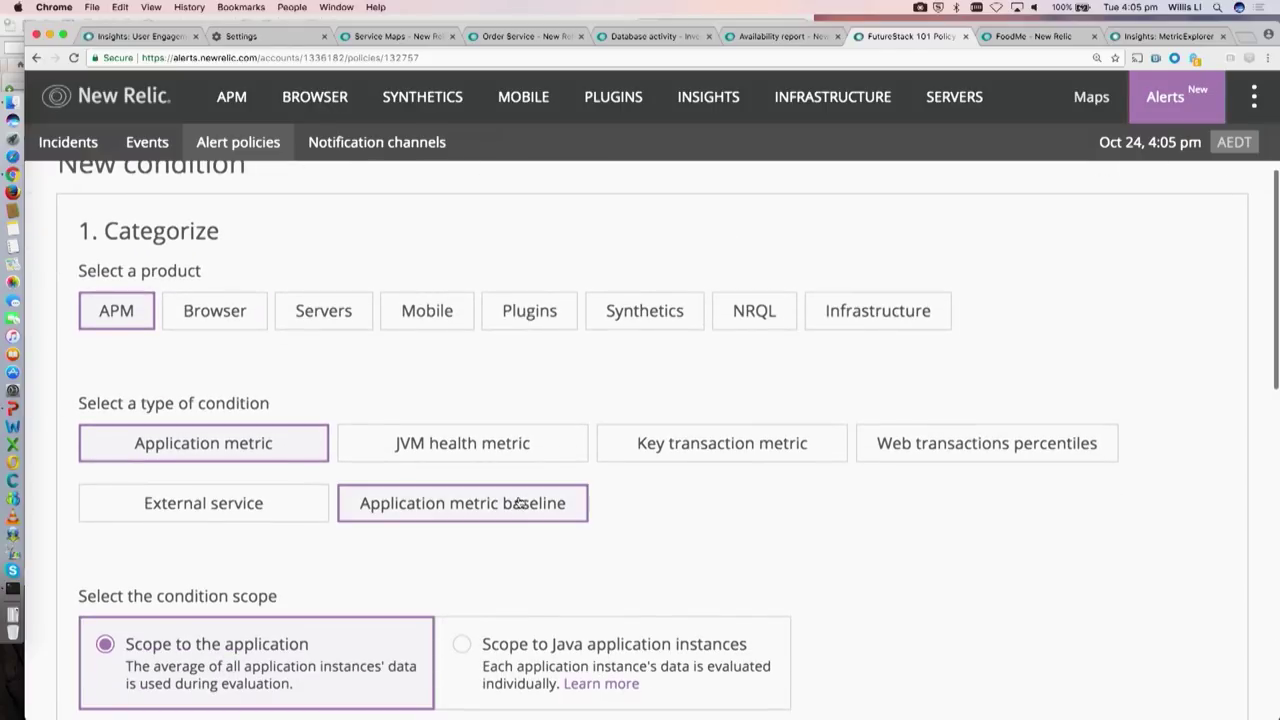
scroll(679, 527, down, 3)
click(1058, 640)
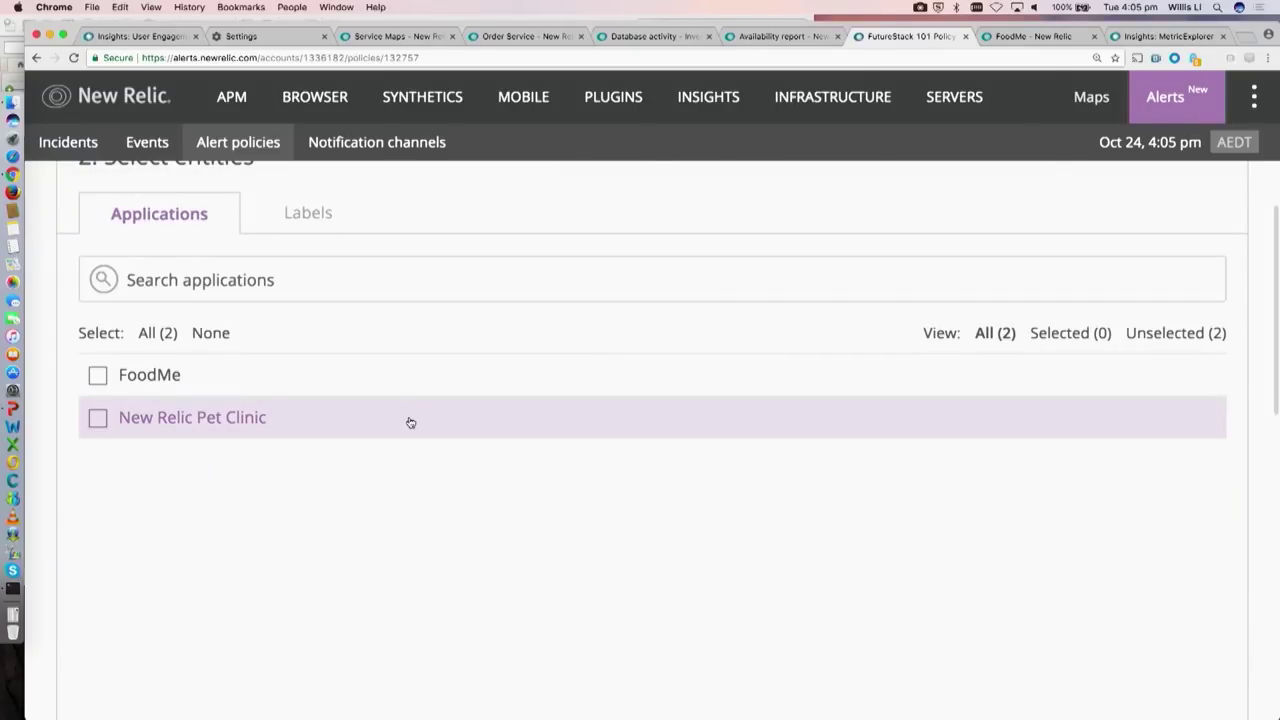
click(465, 285)
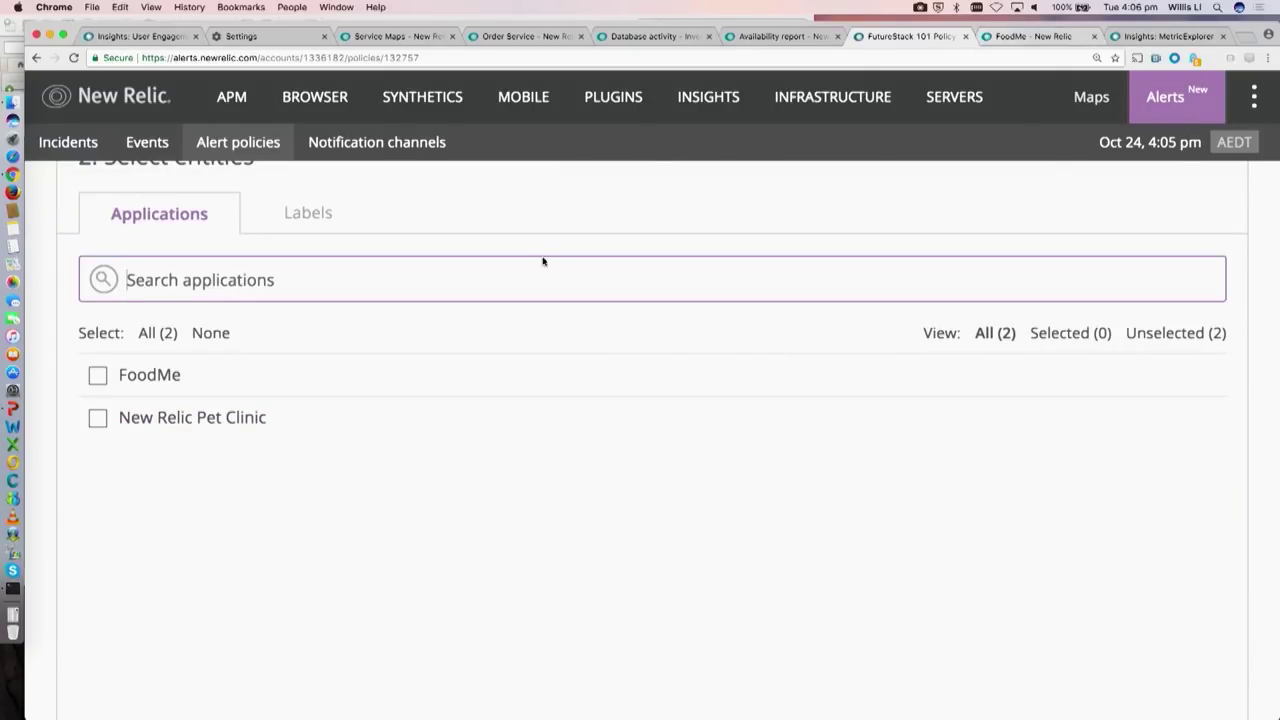
click(430, 384)
scroll(589, 466, down, 5)
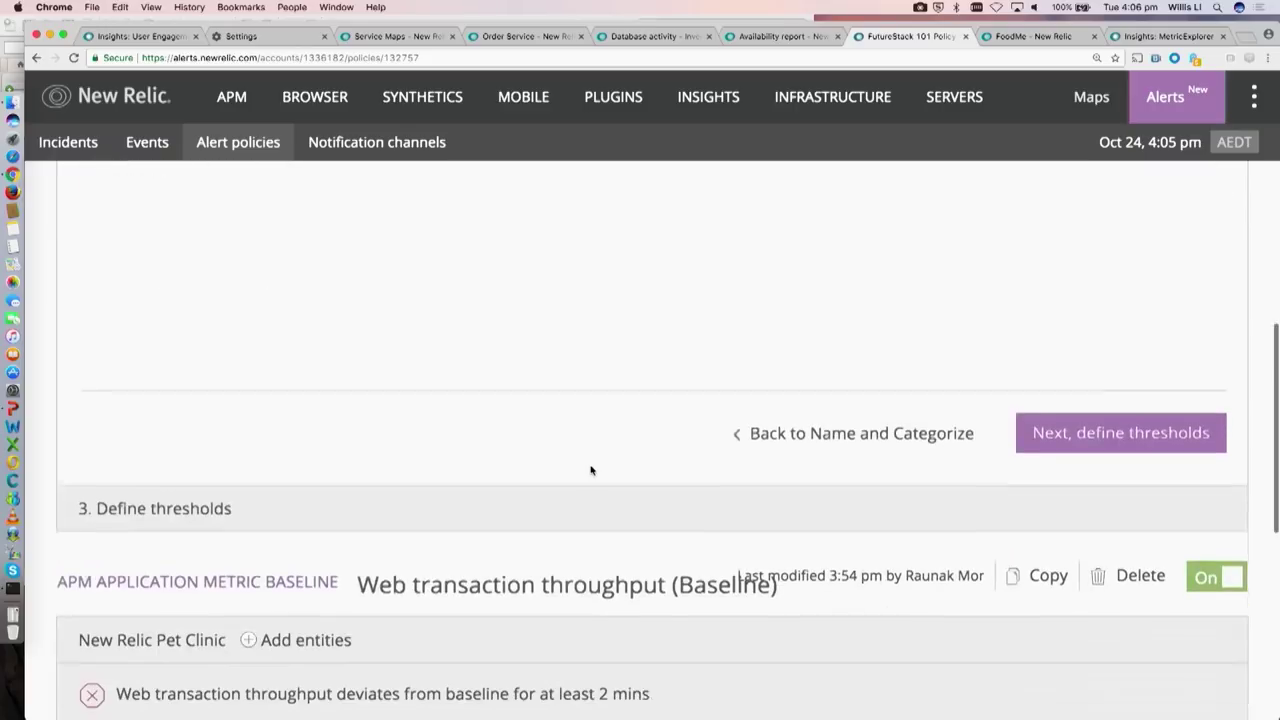
click(1046, 429)
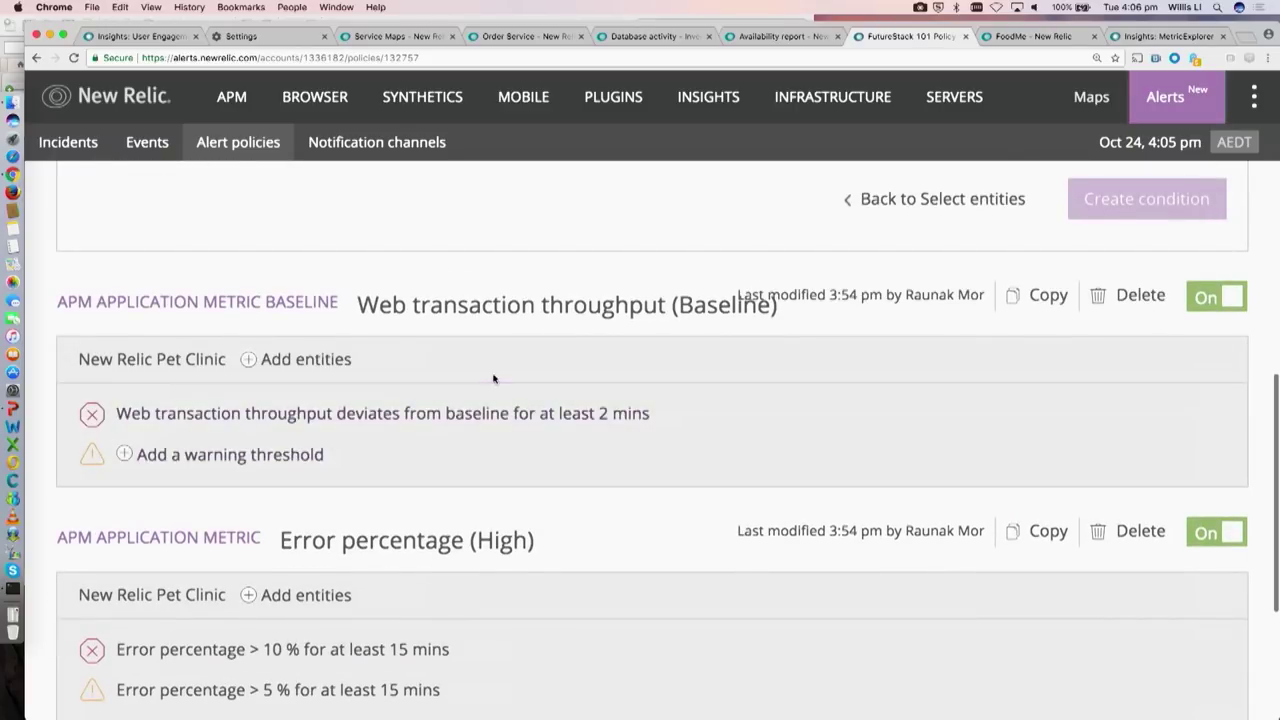
scroll(491, 374, up, 5)
click(321, 377)
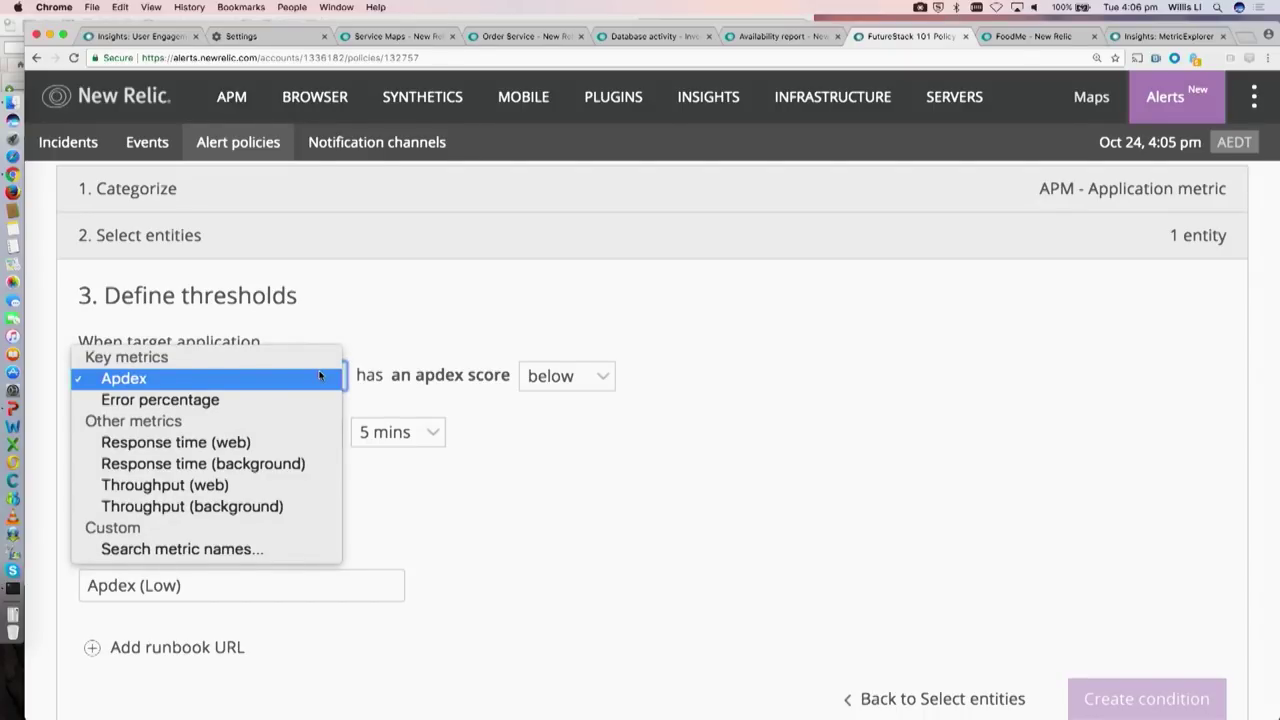
Step: Set the threshold to a custom metric name, pasting the MySQL vets select Datastore path
click(288, 548)
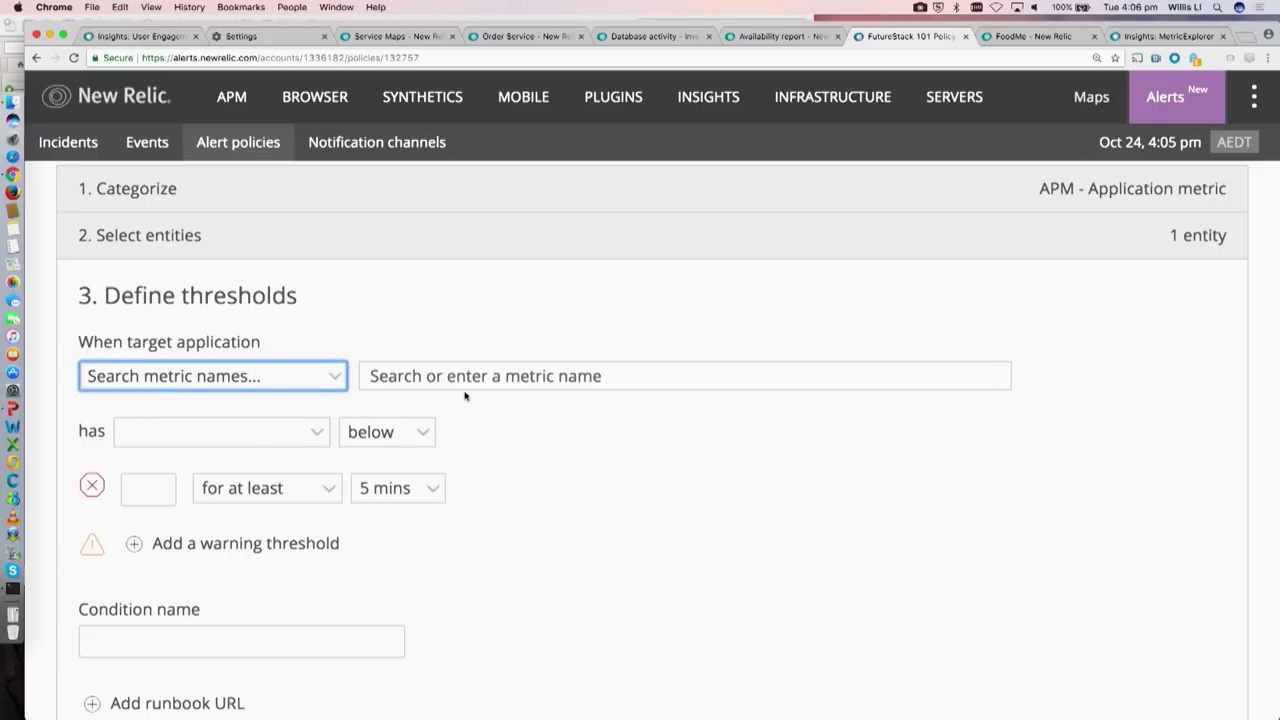
click(494, 376)
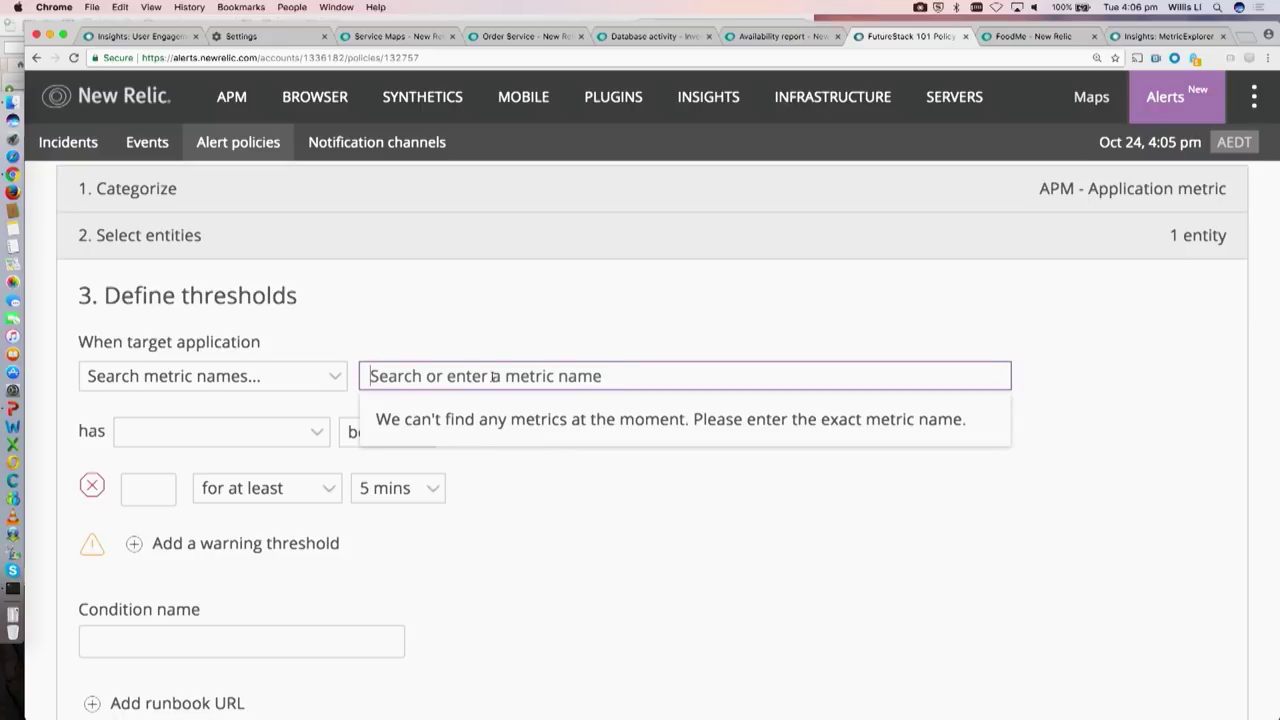
key(super+v)
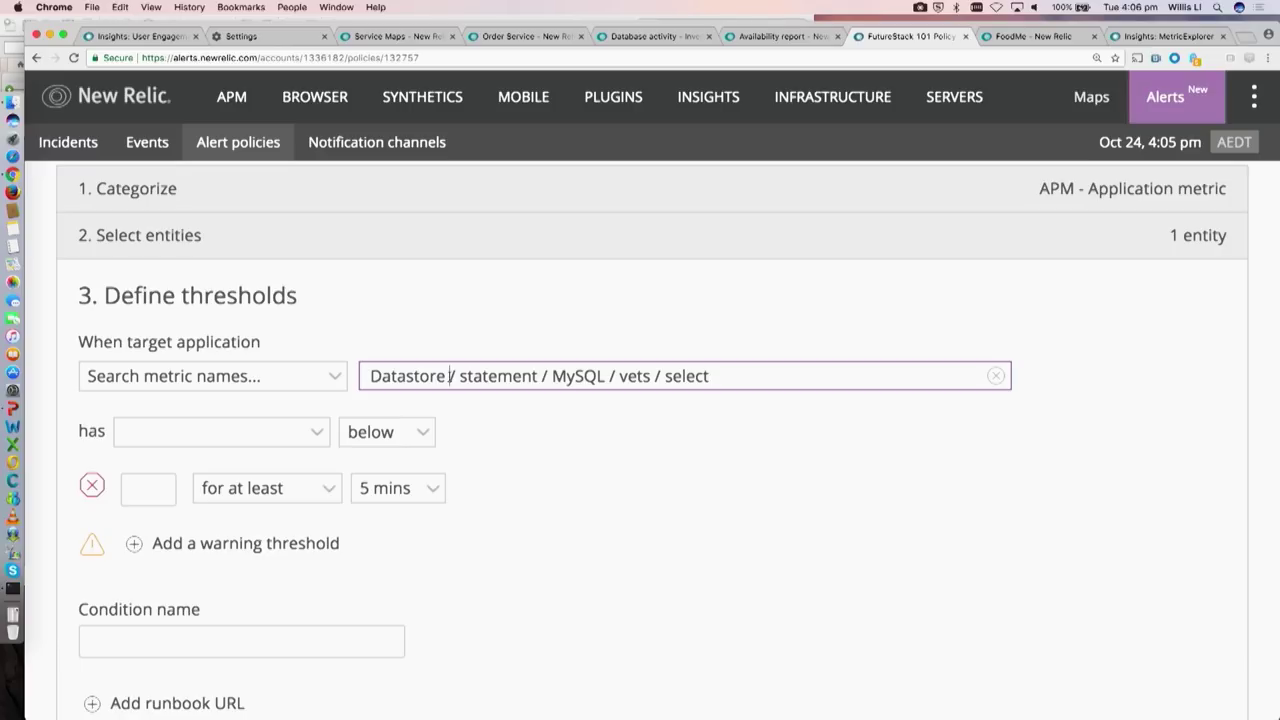
click(620, 376)
click(297, 421)
Step: Leave the threshold measure as 'an average value' and return to the Insights MetricExplorer tab
click(296, 427)
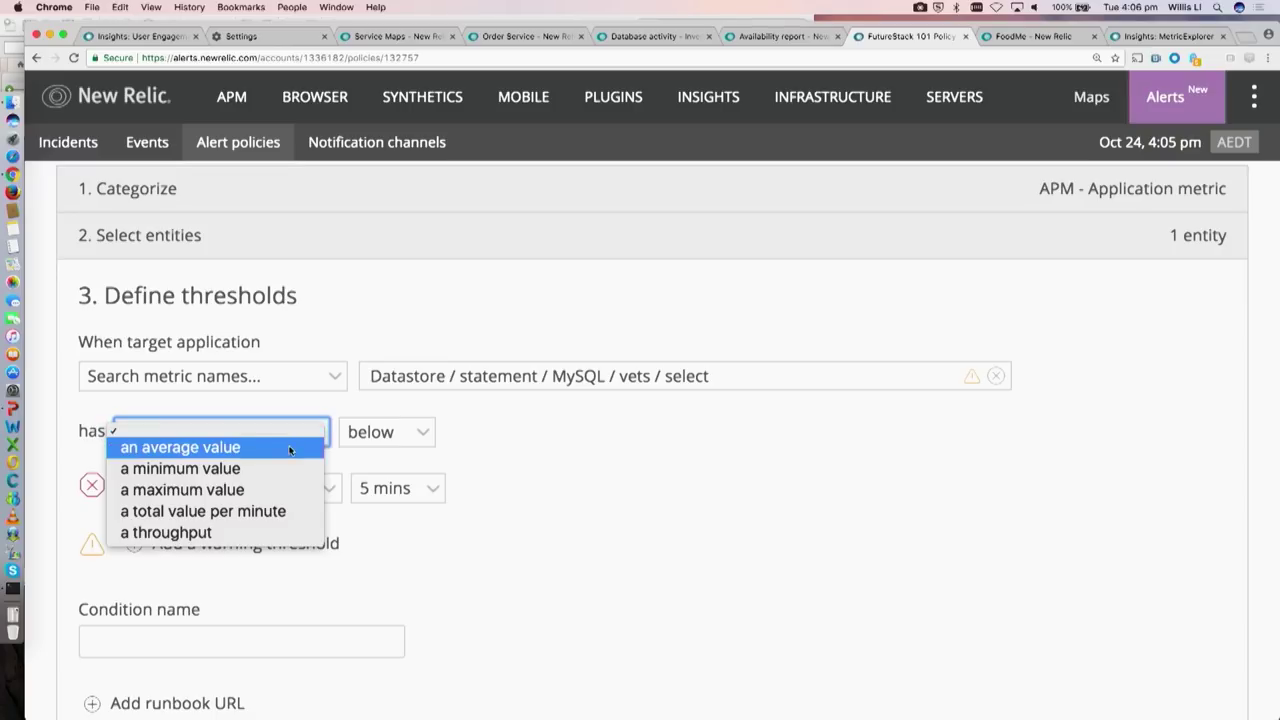
click(290, 447)
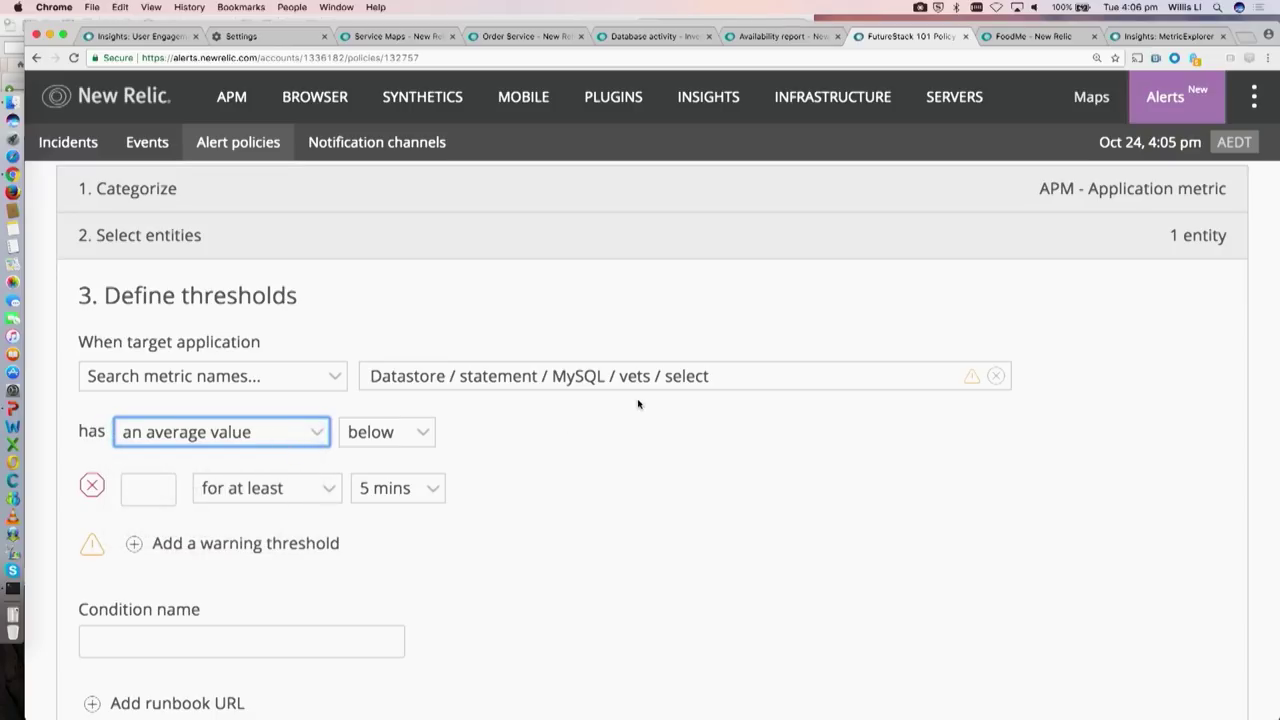
click(316, 433)
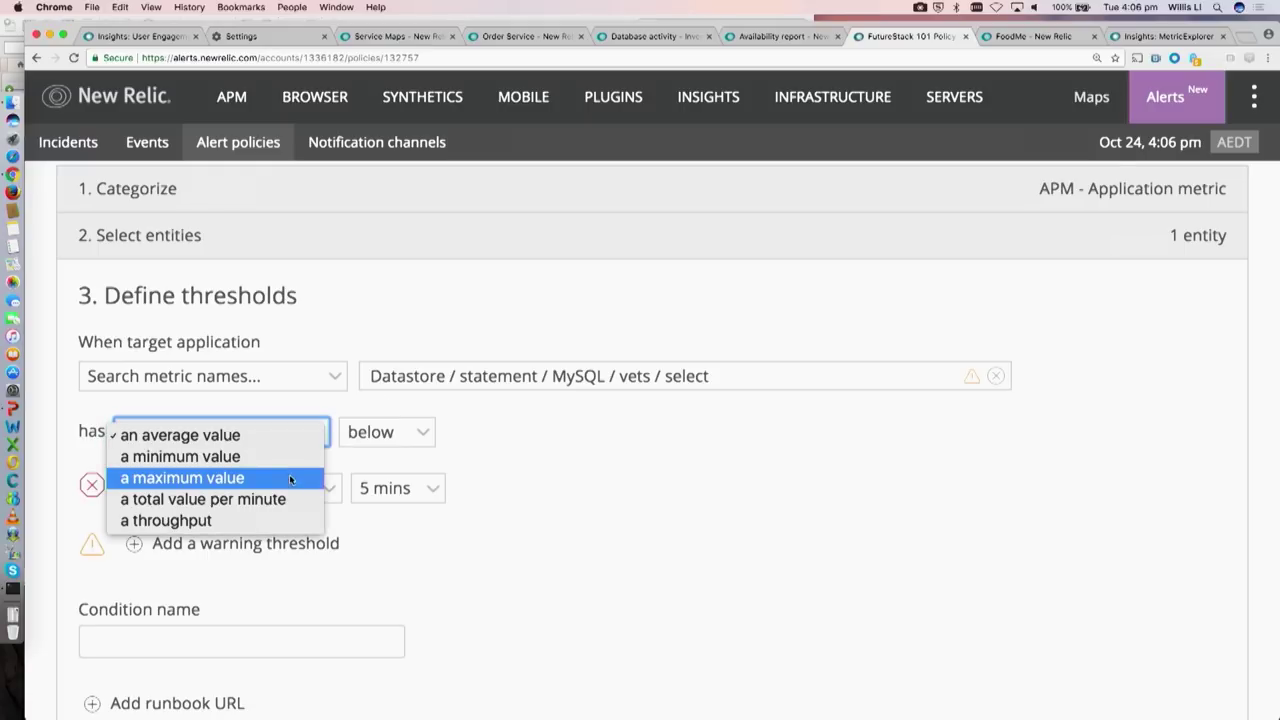
click(327, 413)
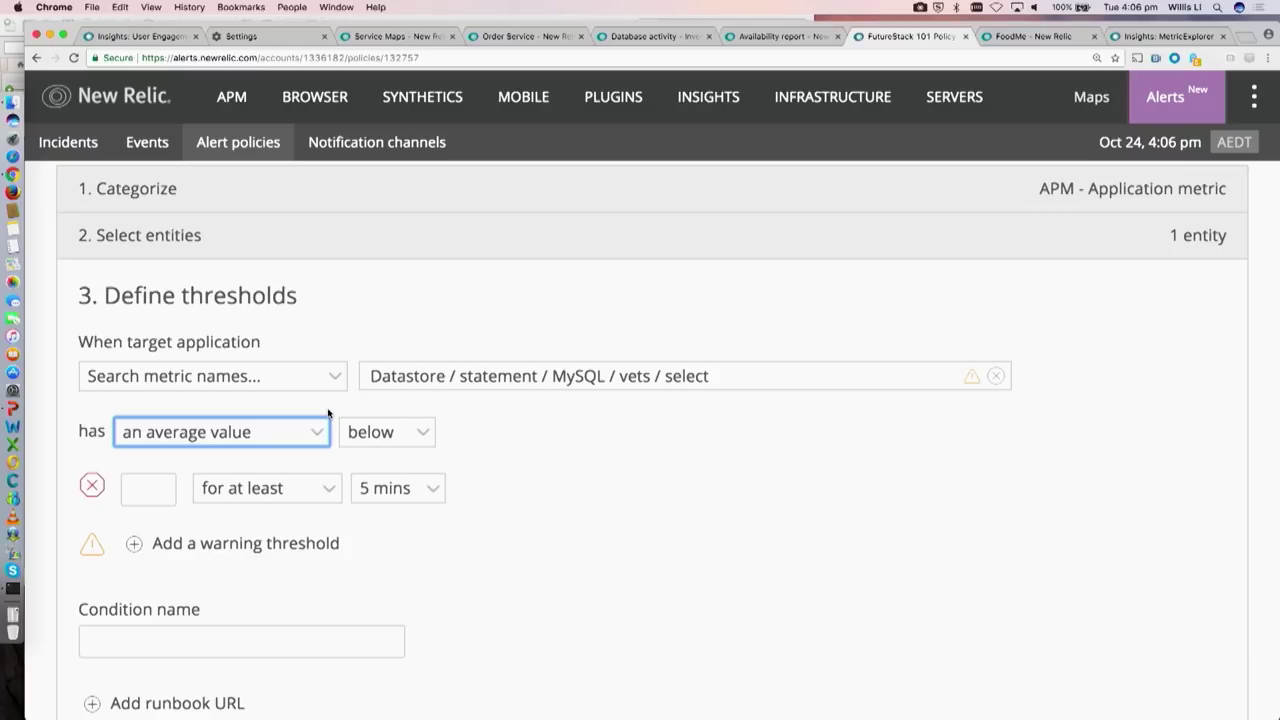
click(353, 408)
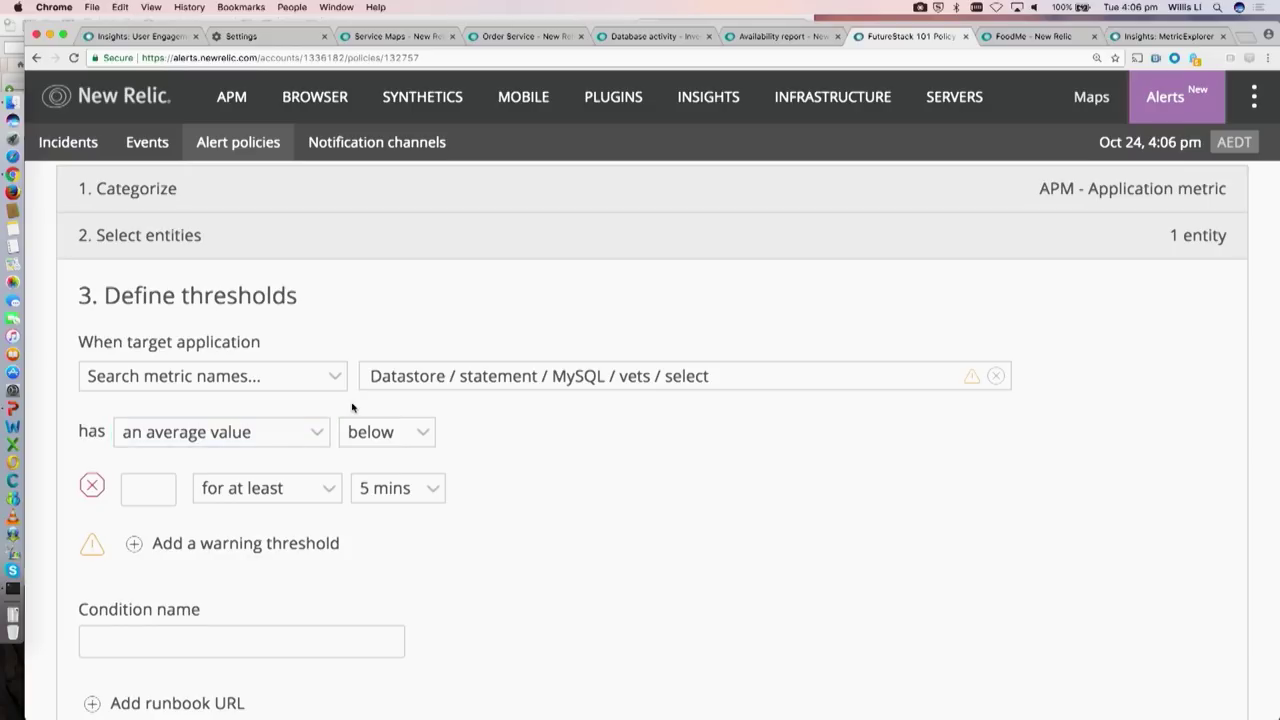
scroll(352, 408, down, 2)
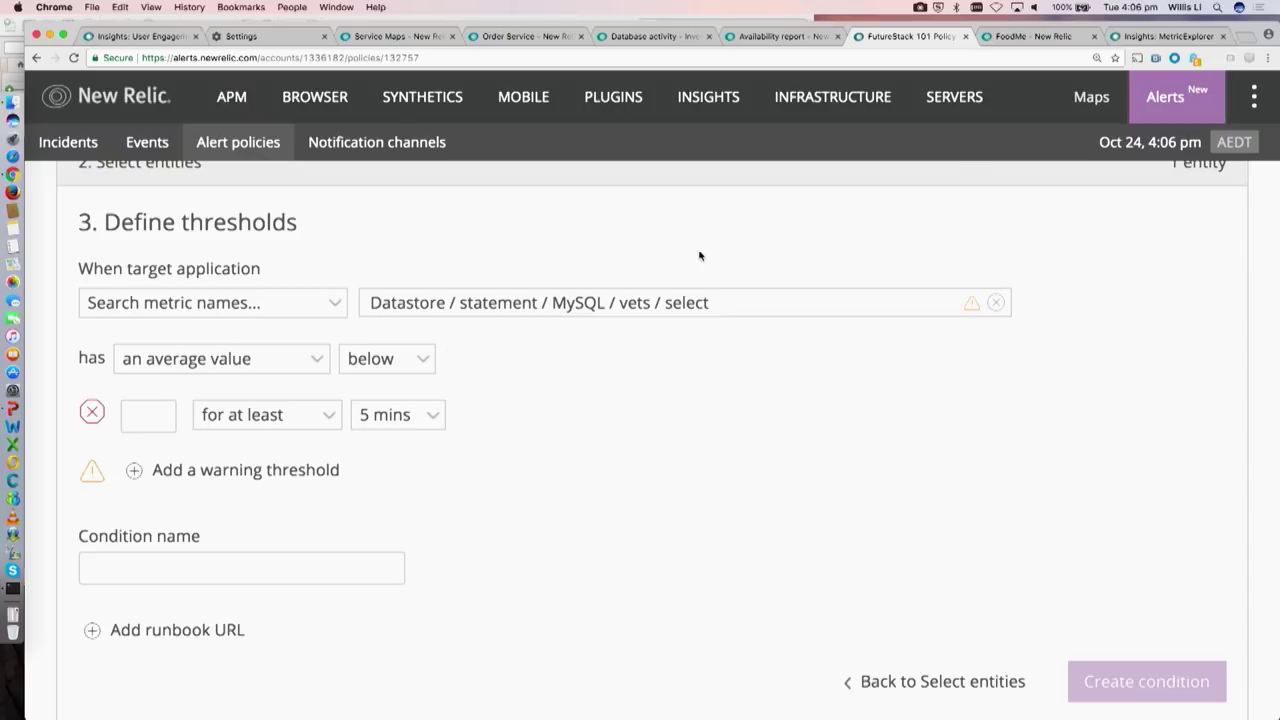
click(1144, 37)
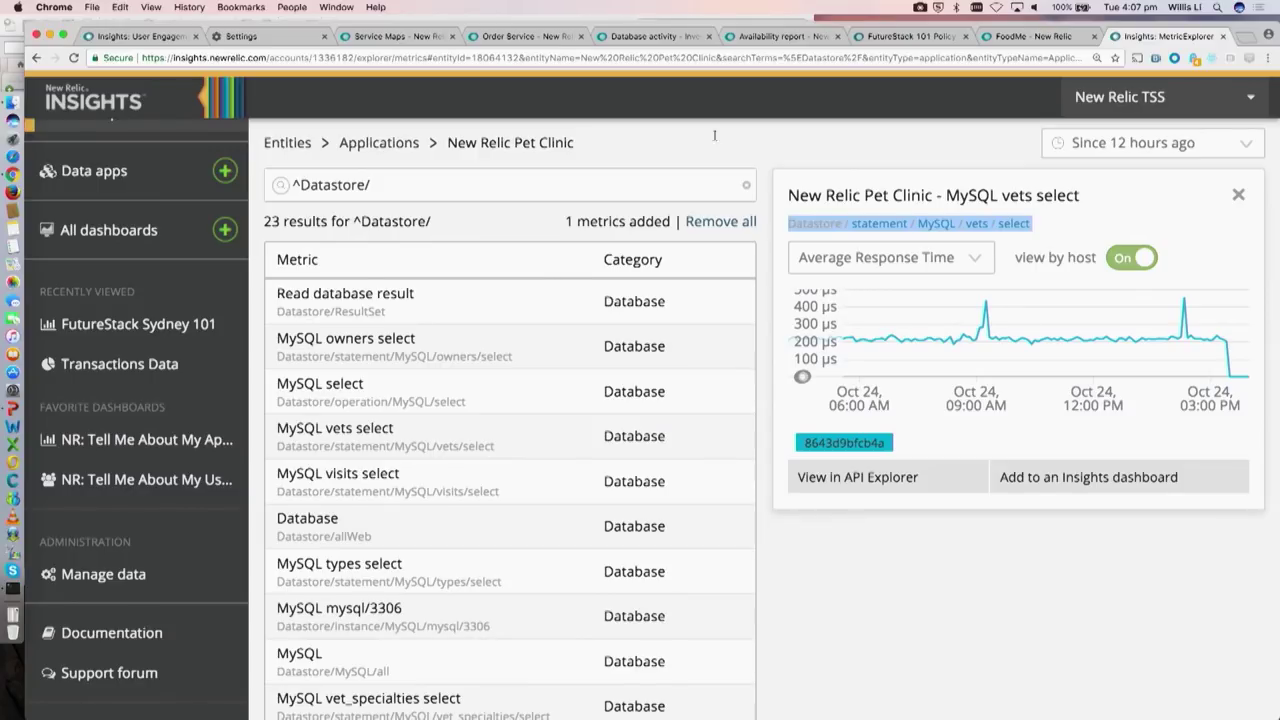
Step: Look over the FoodMe APM overview, then return to the Insights metric explorer
click(1032, 38)
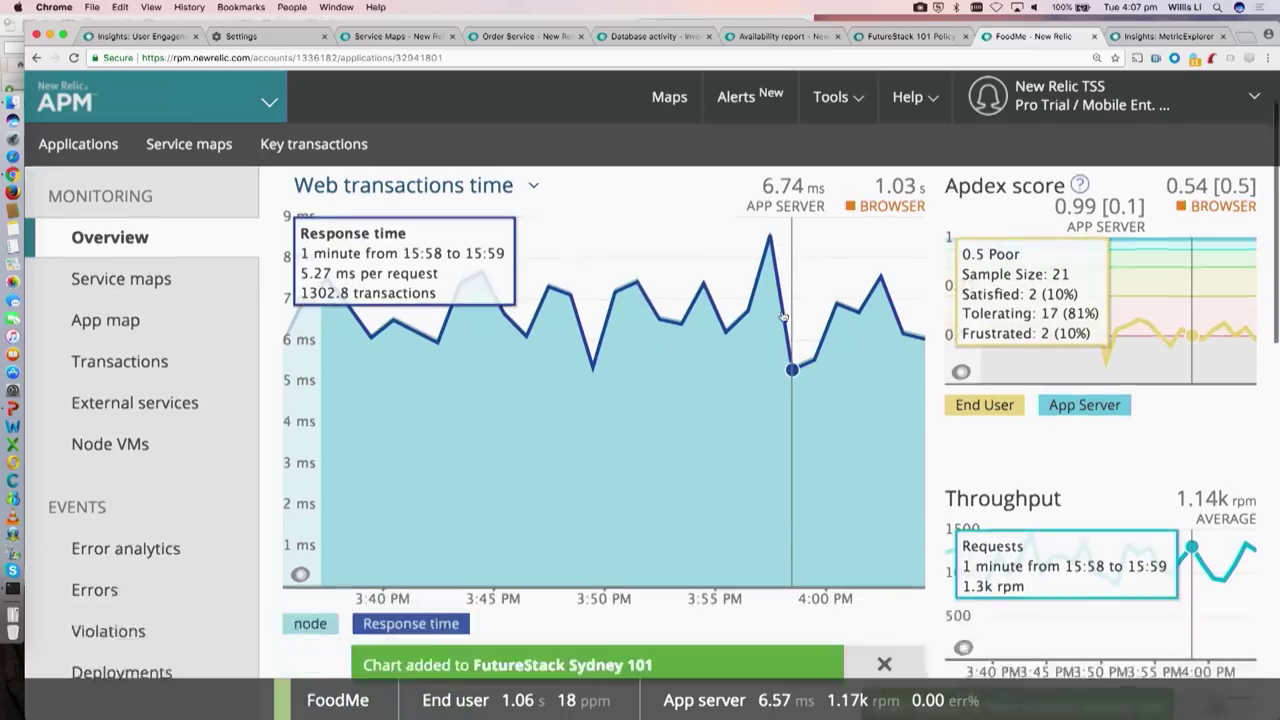
scroll(783, 317, down, 5)
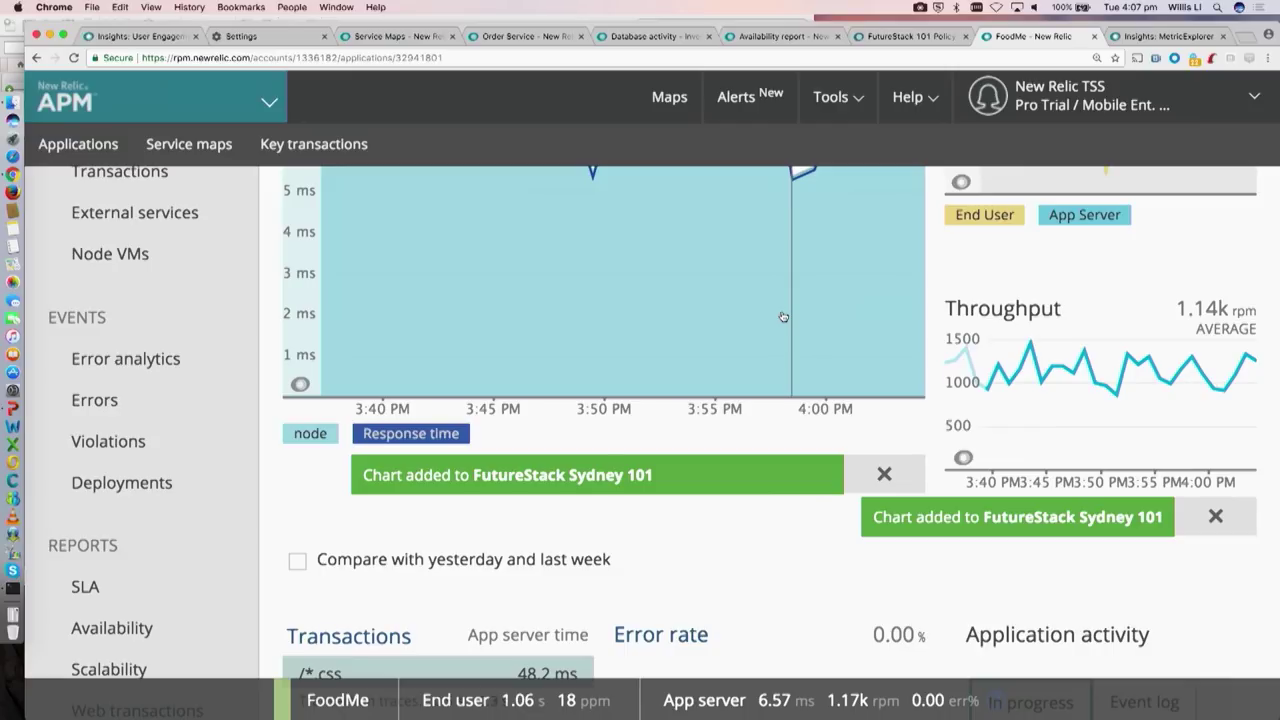
click(1150, 36)
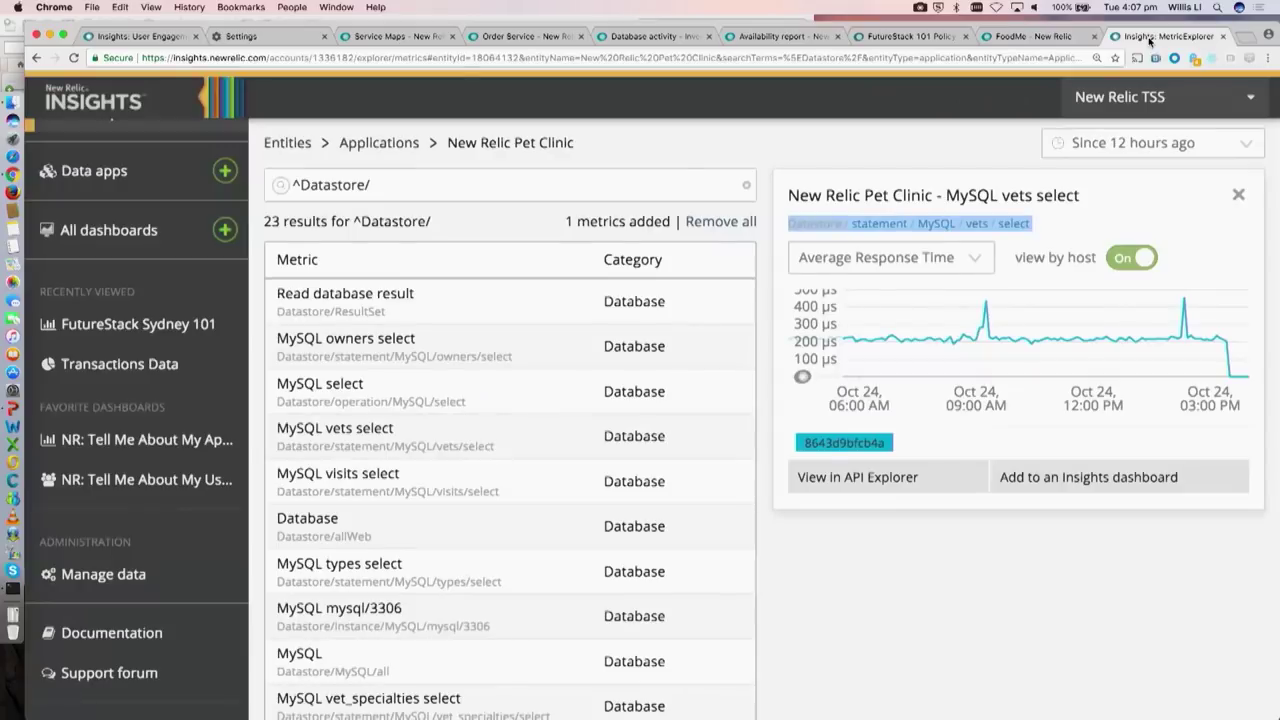
Step: Clear the Datastore metric search and go to the Insights query page
click(747, 187)
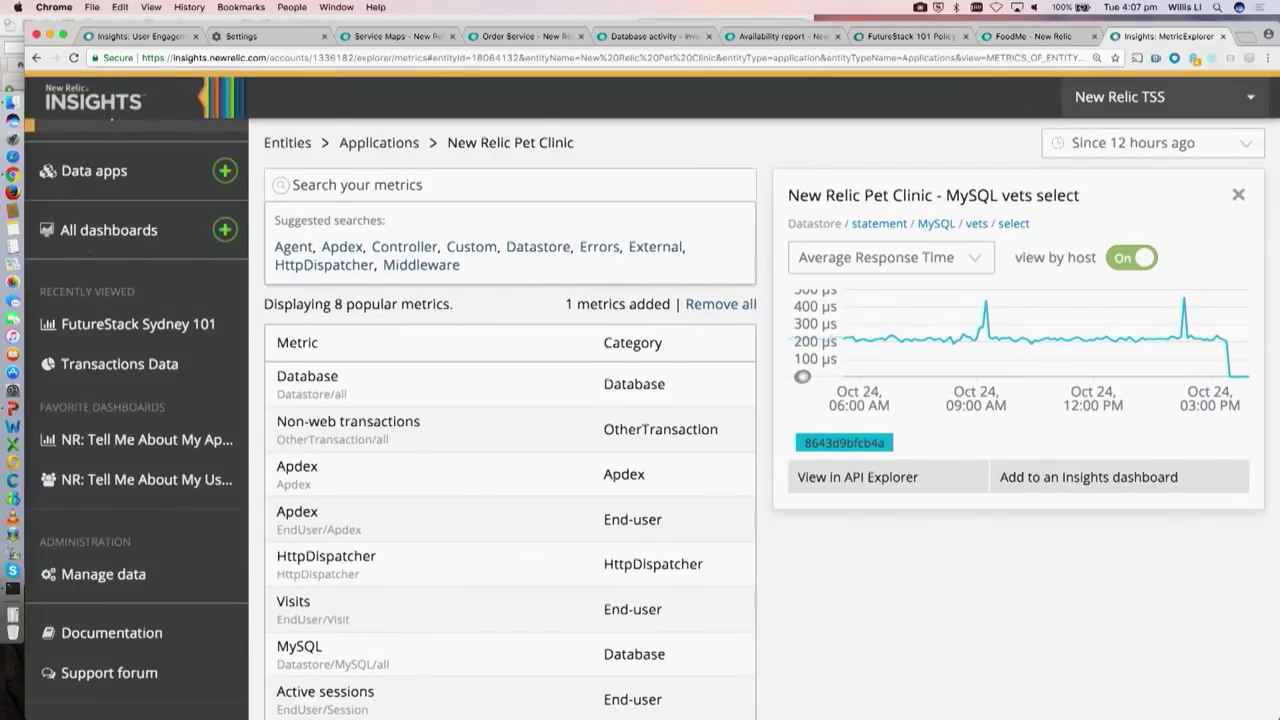
scroll(115, 186, up, 2)
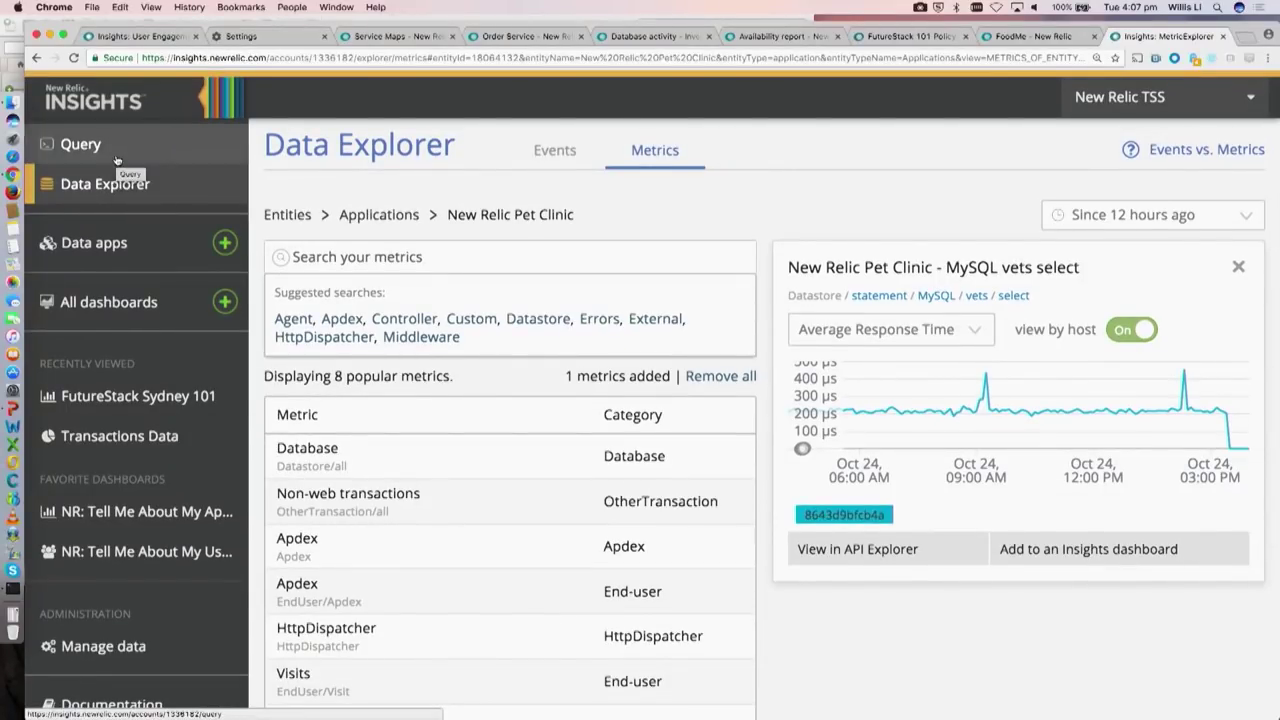
click(117, 160)
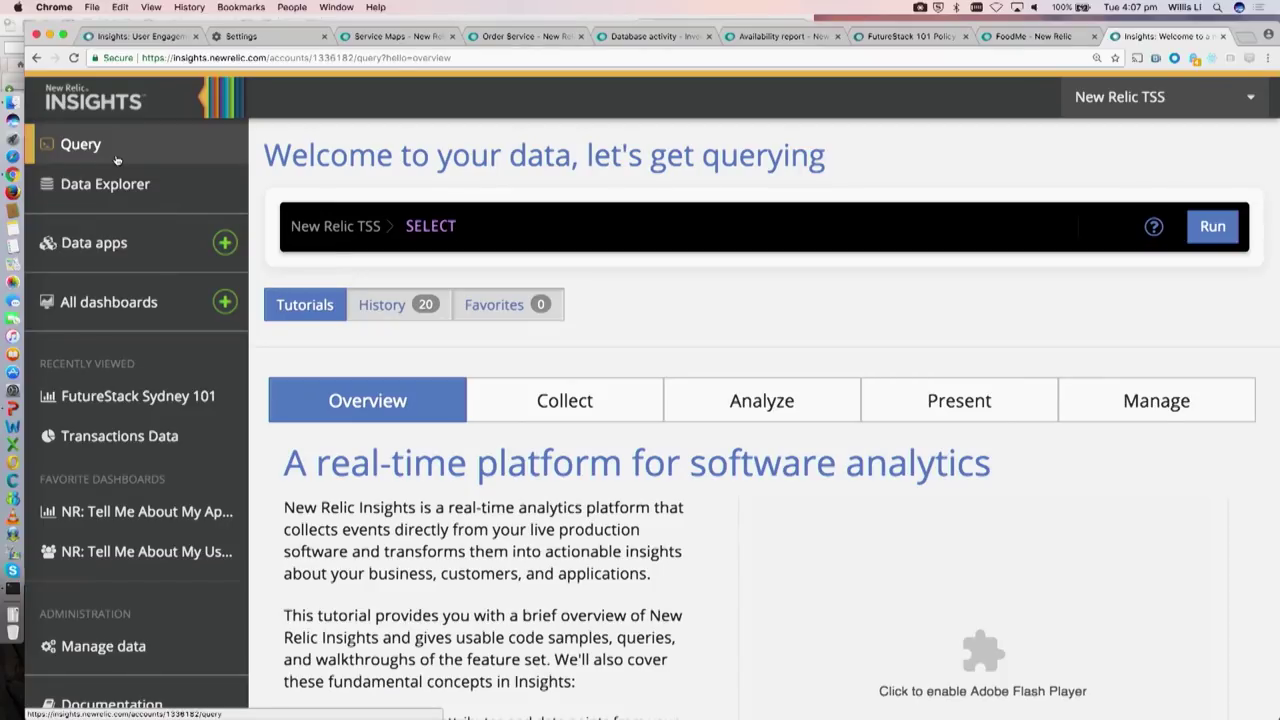
mouse_move(141, 118)
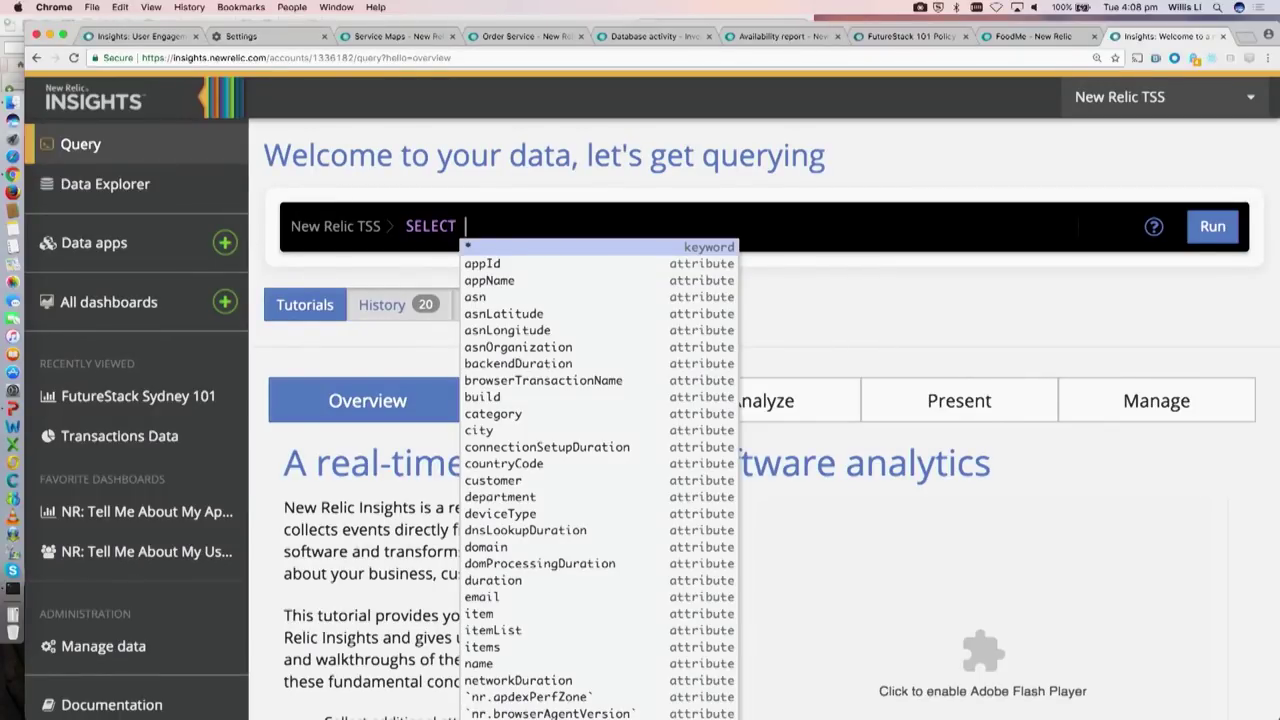
Step: Compose SELECT * FROM TransactionError with a SINCE 30 minutes ago clause
text(* )
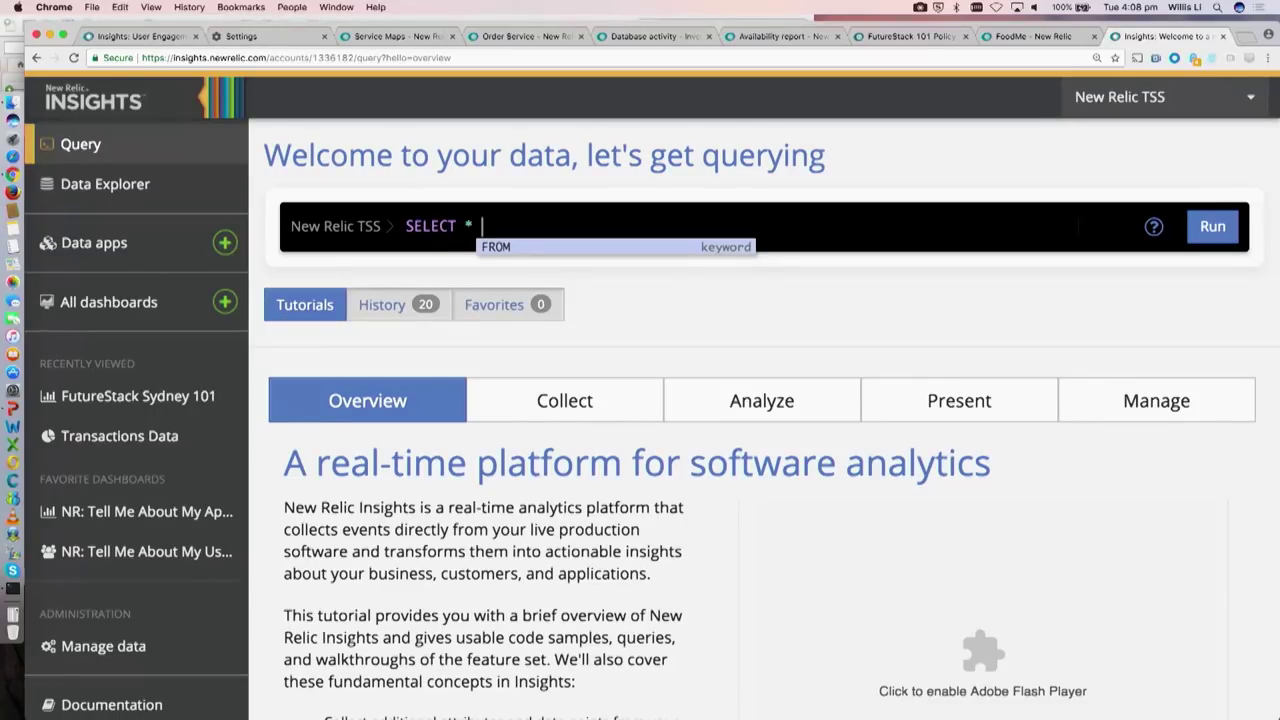
text(f)
key(Tab)
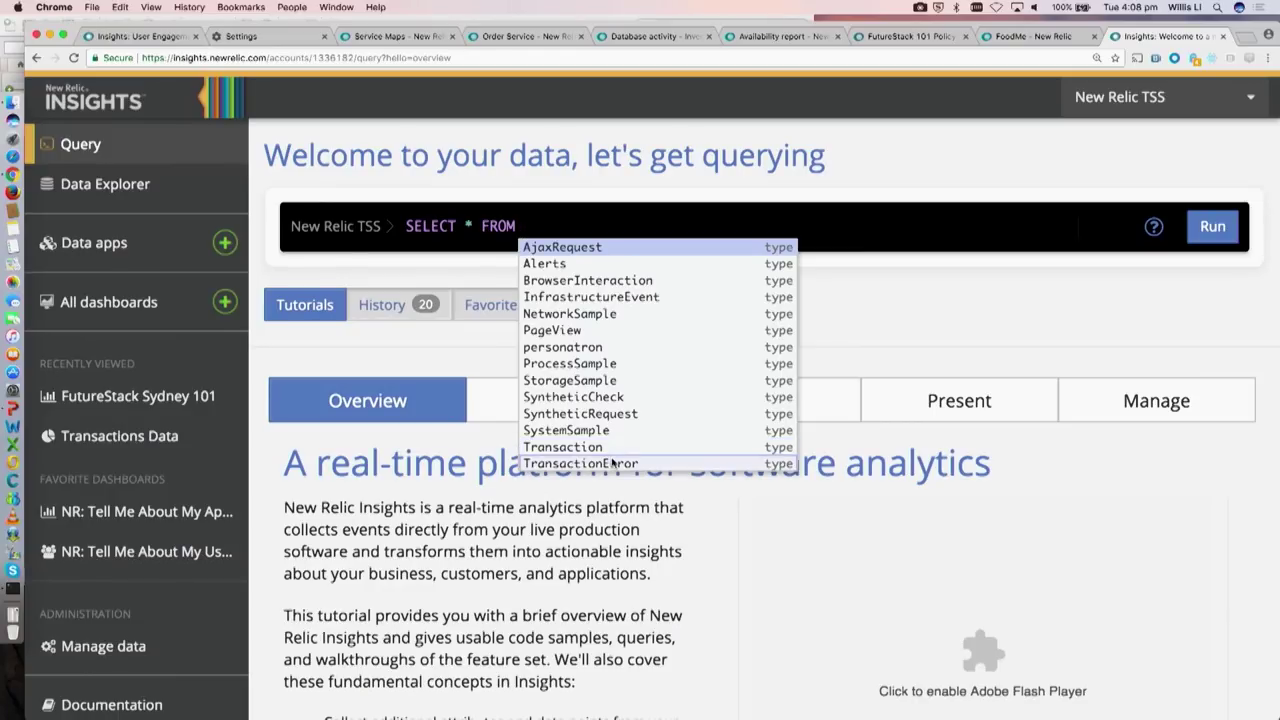
click(613, 464)
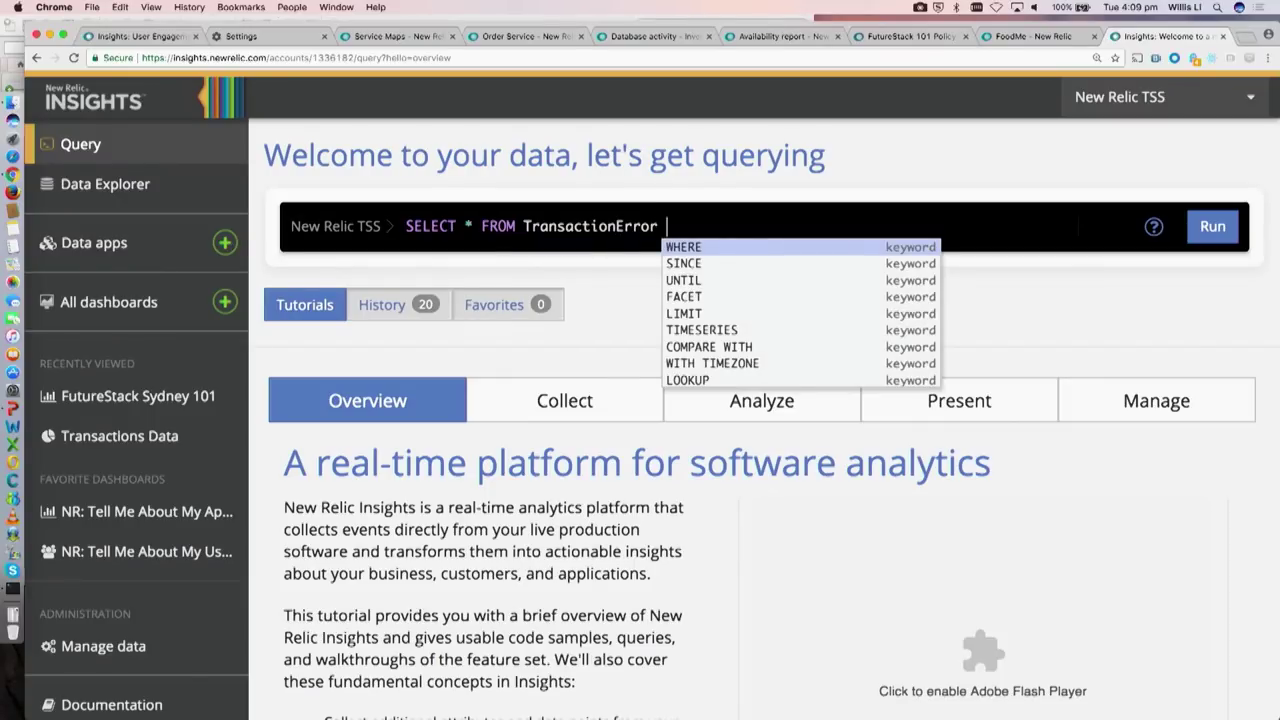
text(s)
key(Return)
key(Return)
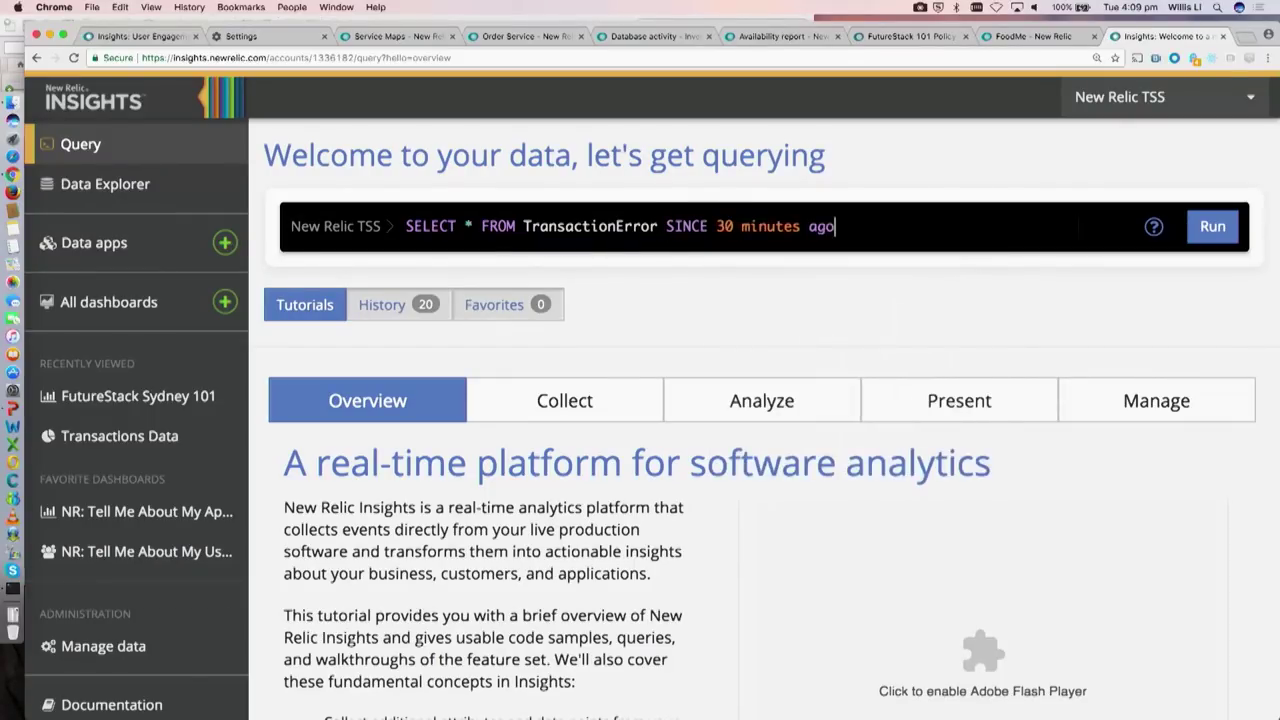
key(Return)
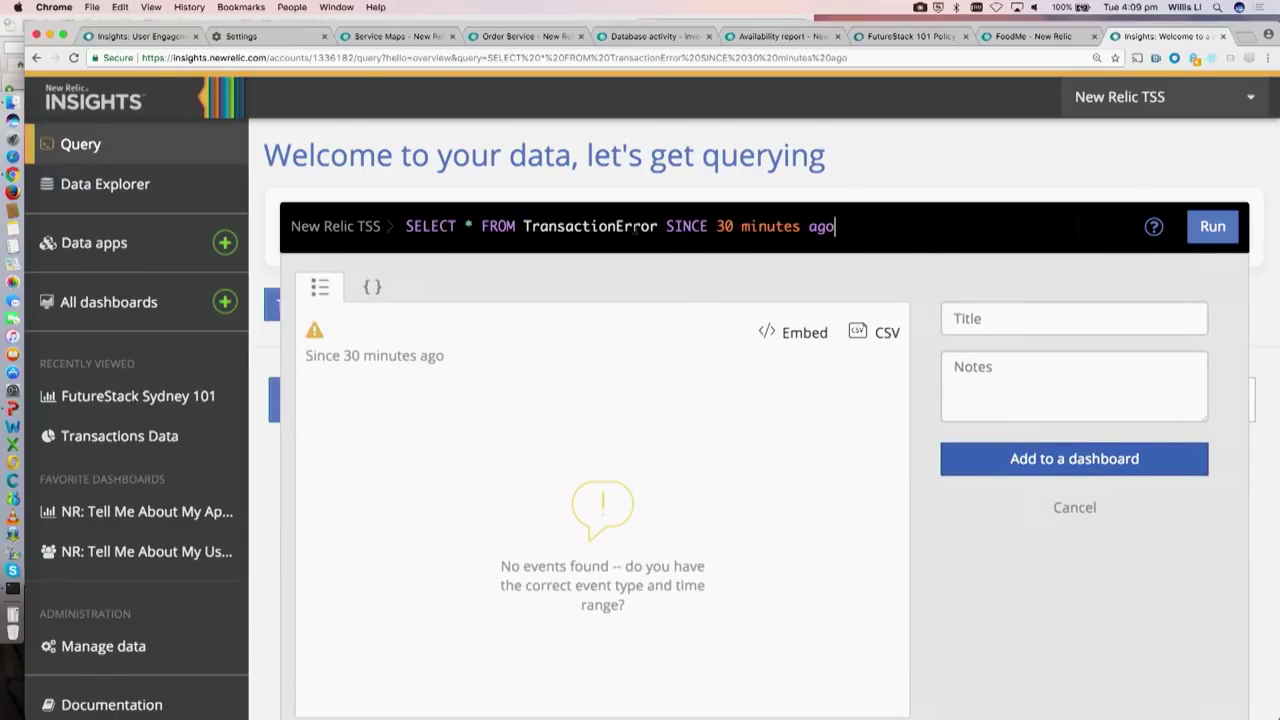
Step: Change the time range to SINCE 1 day ago and run the query
double_click(622, 228)
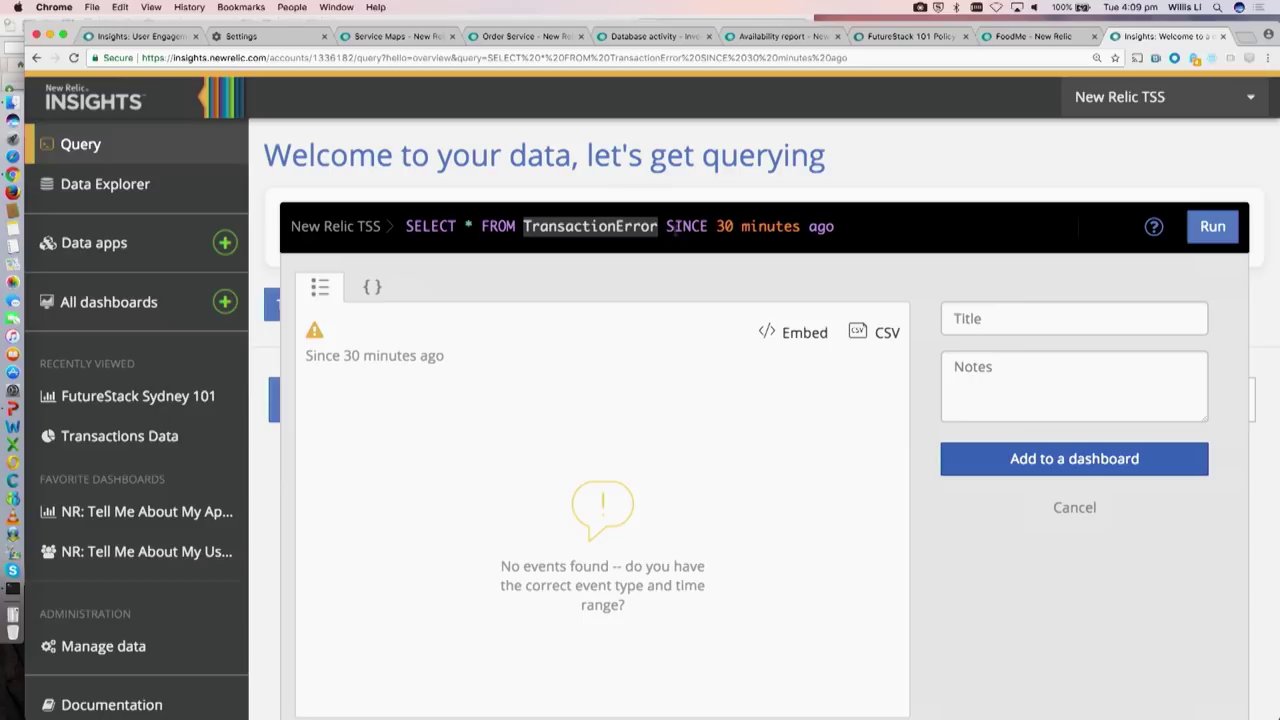
click(734, 226)
key(BackSpace)
key(BackSpace)
text(1)
drag(733, 226, 790, 226)
text(day)
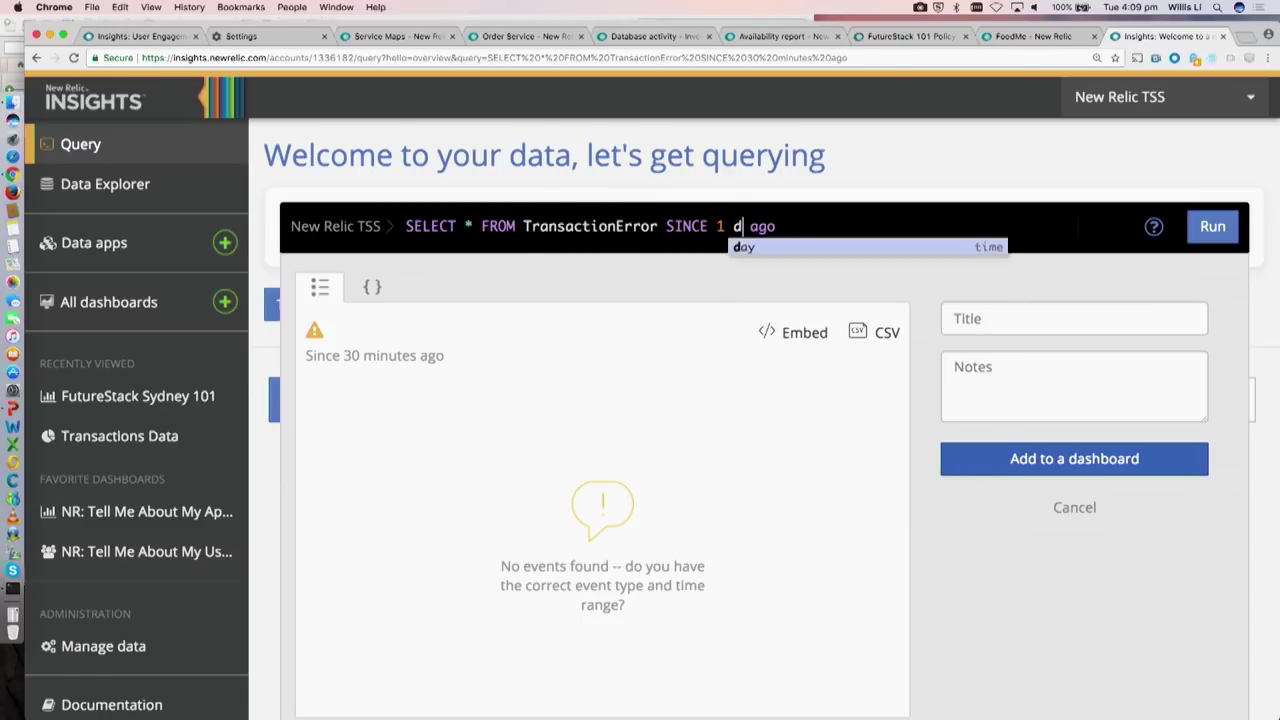
key(Return)
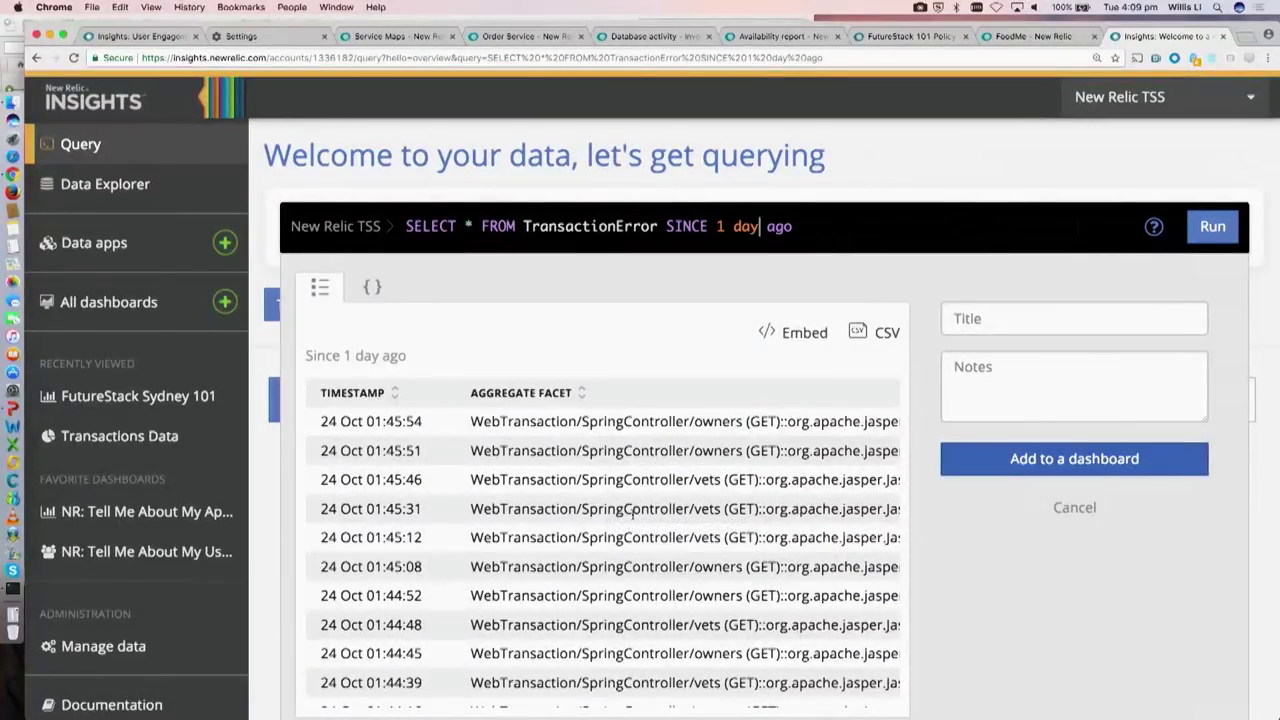
Step: Scroll sideways through the JasperException error result columns
scroll(632, 512, right, 10)
scroll(632, 517, left, 10)
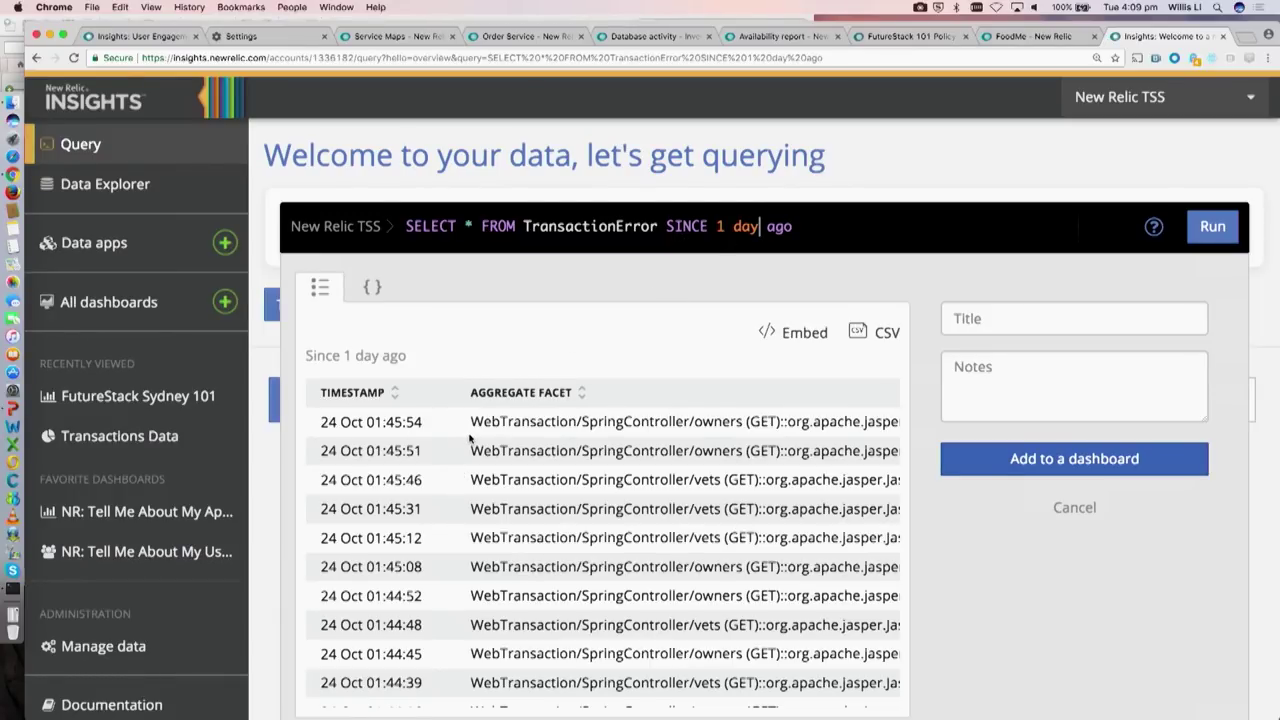
scroll(469, 440, right, 10)
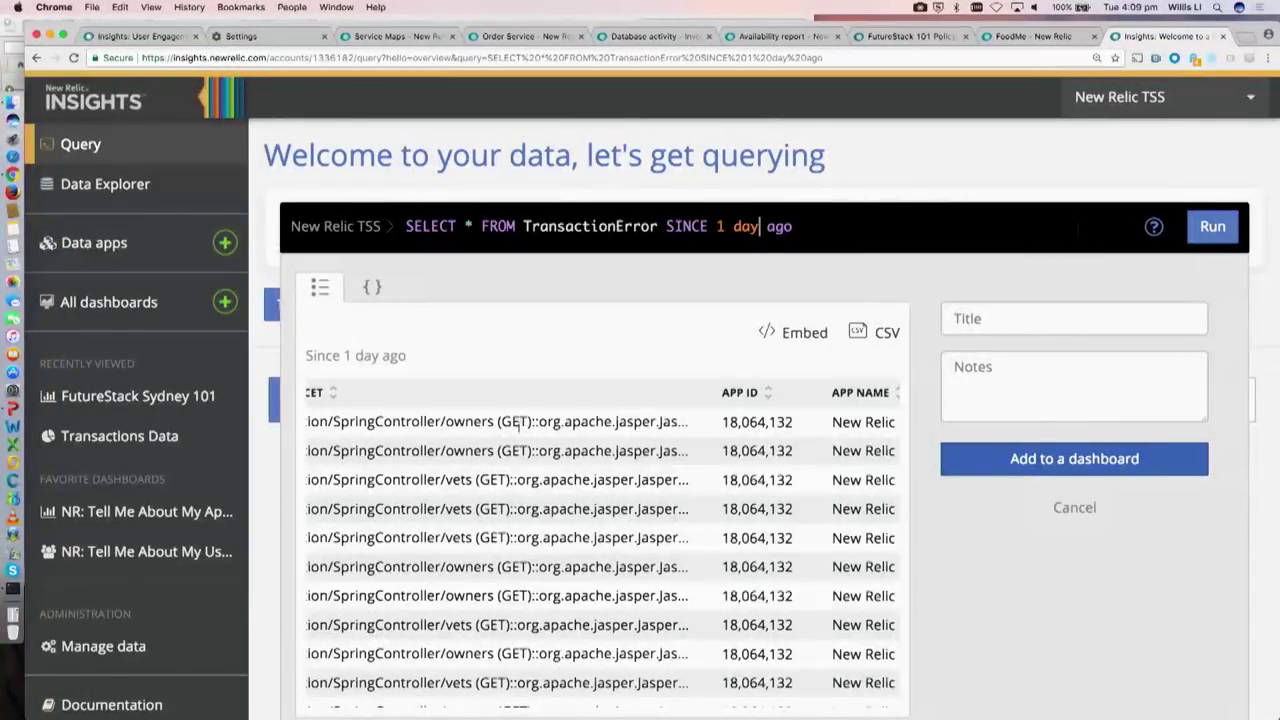
scroll(638, 421, right, 8)
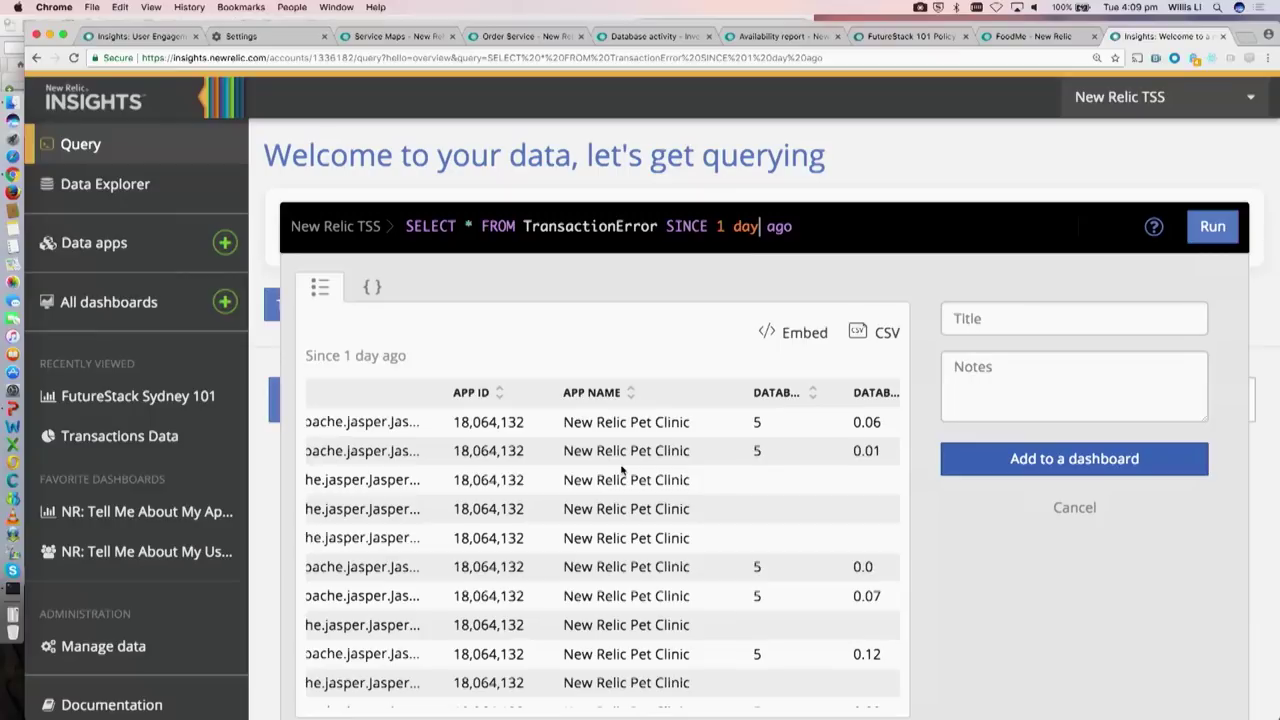
scroll(621, 470, right, 10)
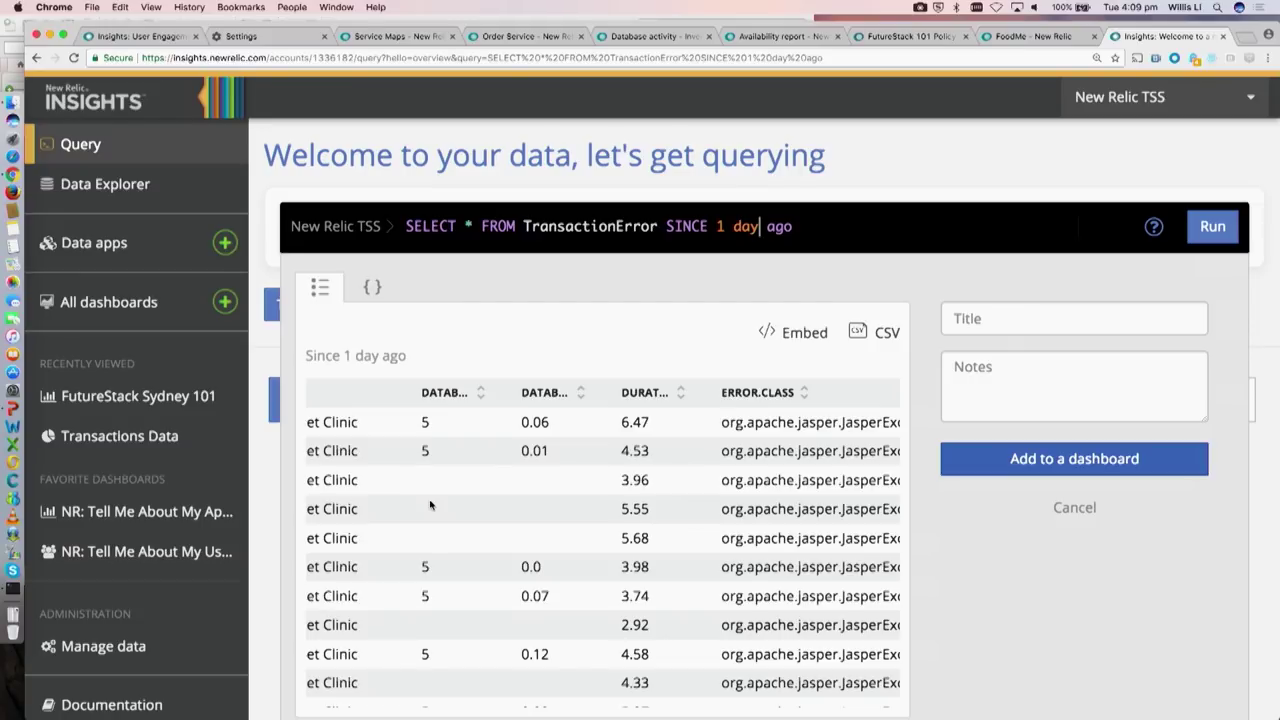
scroll(730, 495, right, 6)
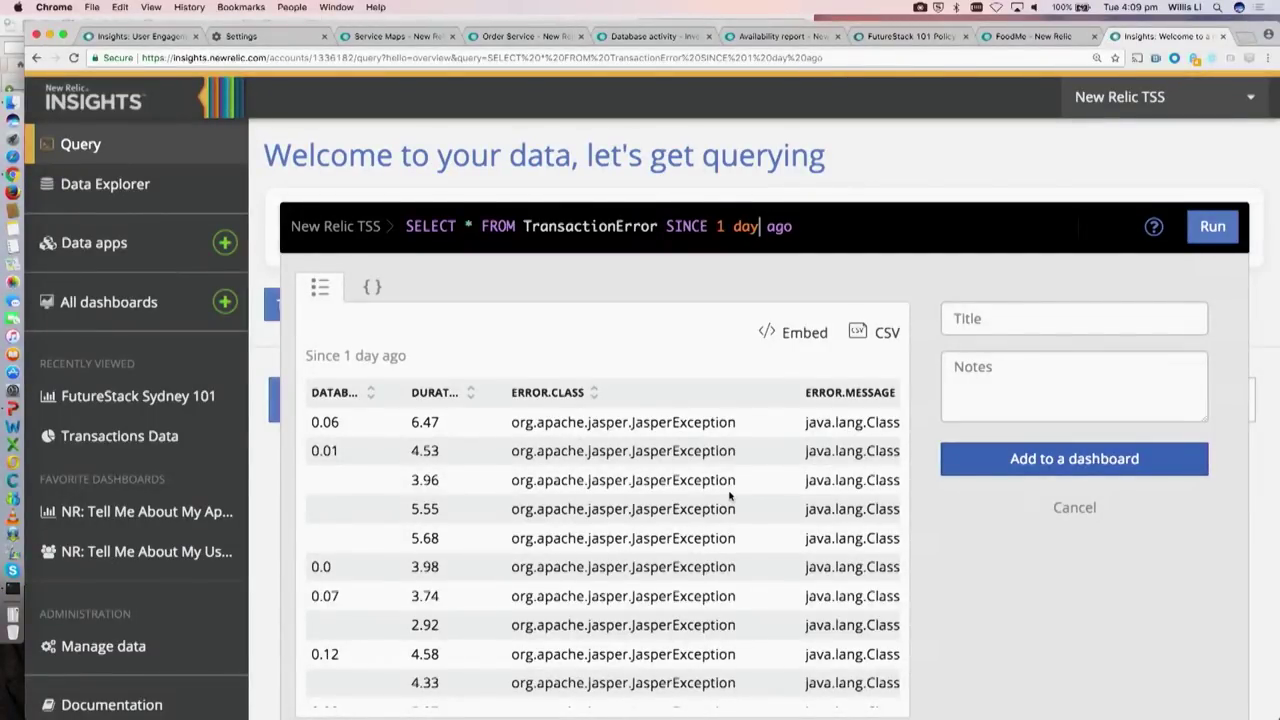
scroll(730, 495, right, 10)
scroll(730, 495, right, 8)
scroll(730, 495, right, 1)
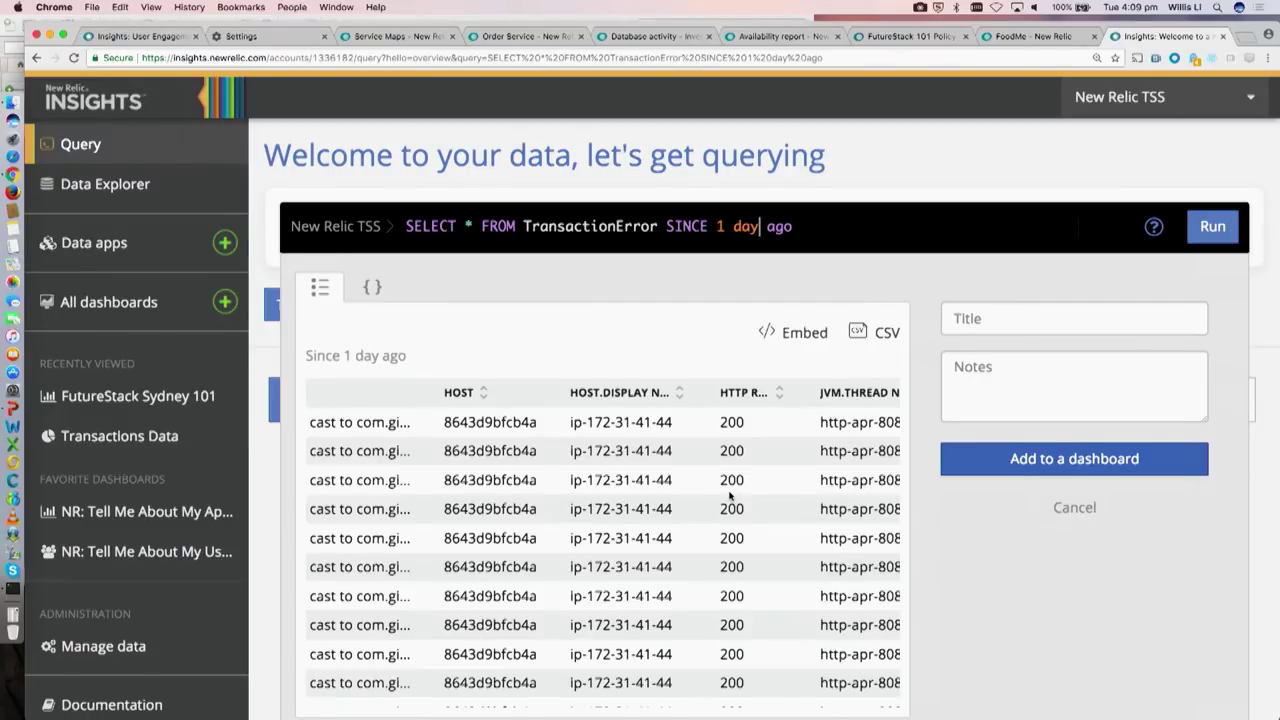
Step: Run SELECT count(*) FROM TransactionError SINCE 1 day ago, showing 107 errors
click(474, 228)
key(BackSpace)
text(cu)
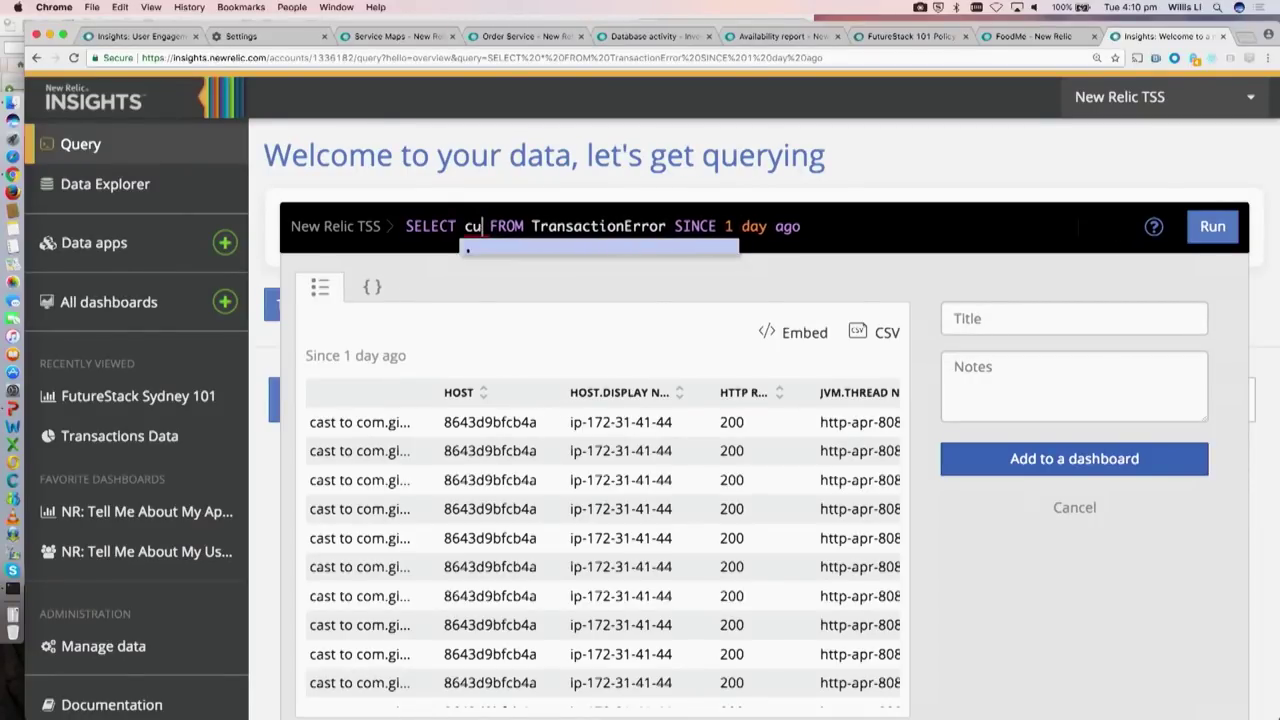
text(unt(*))
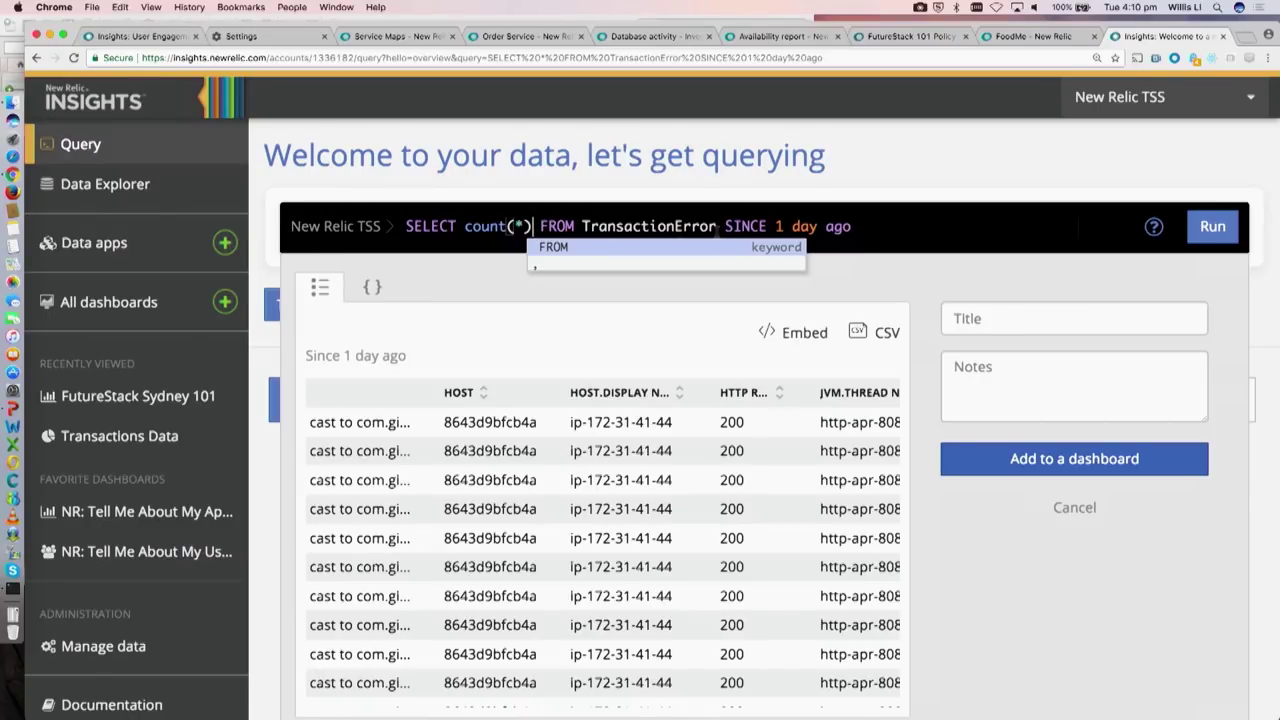
click(852, 226)
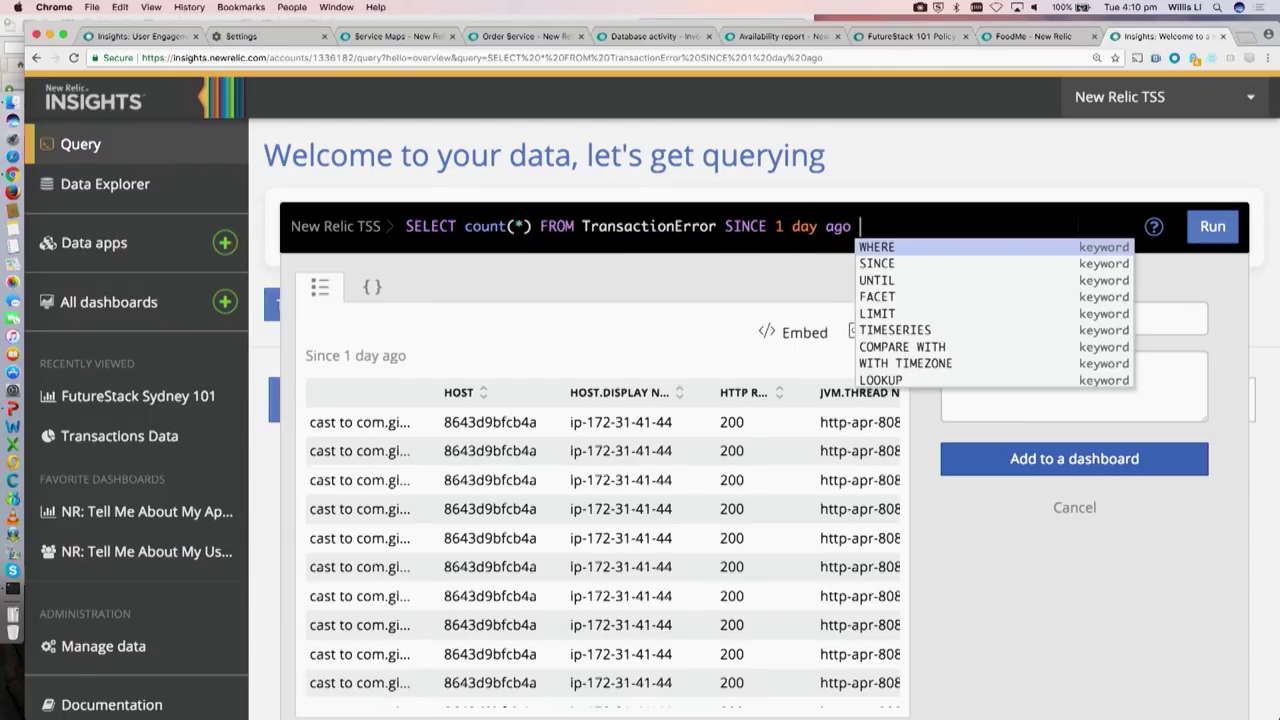
key(Return)
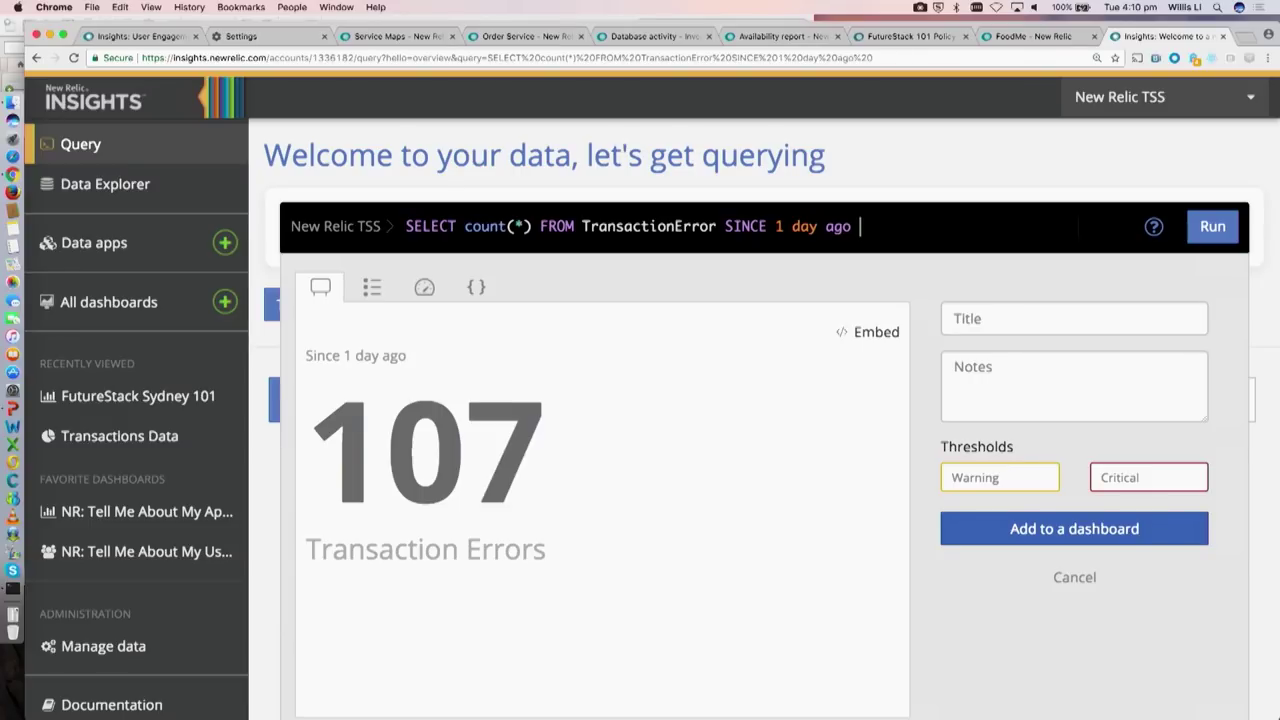
Step: Add FACET appName before SINCE, rerun, then go to the Data Explorer
text(FACET)
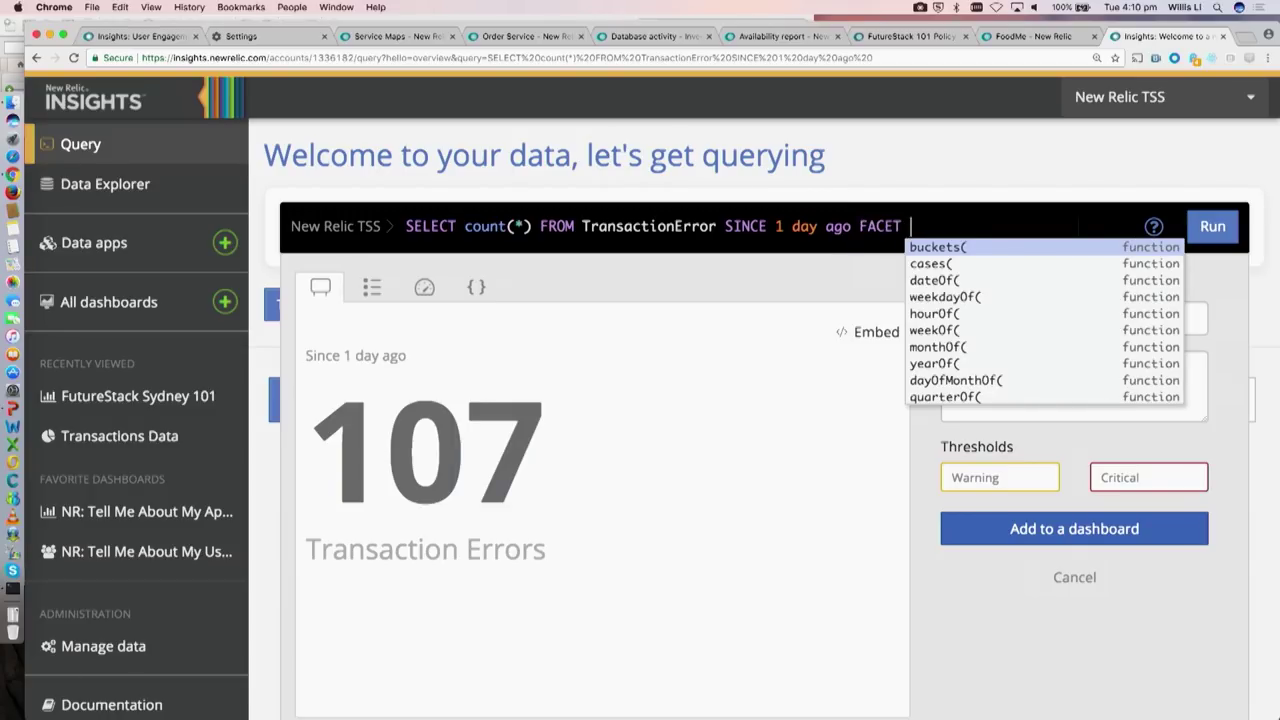
key(BackSpace)
key(BackSpace)
key(BackSpace)
key(BackSpace)
key(BackSpace)
key(BackSpace)
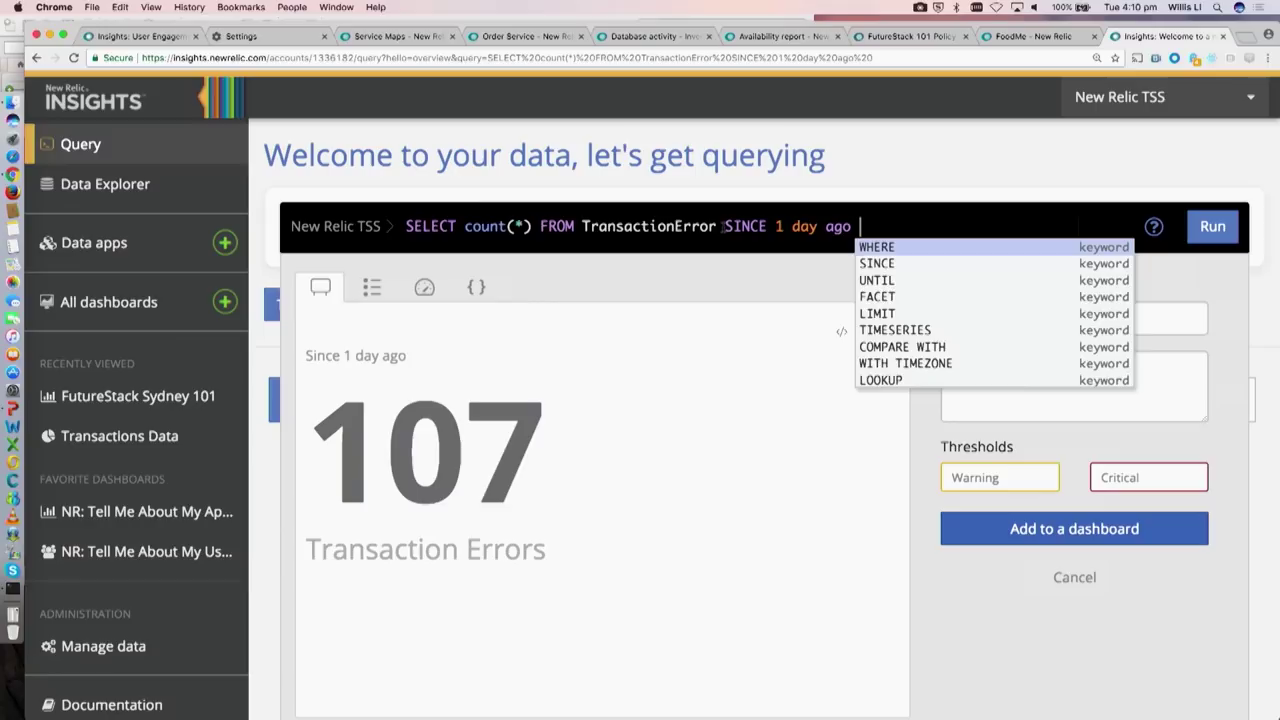
click(723, 226)
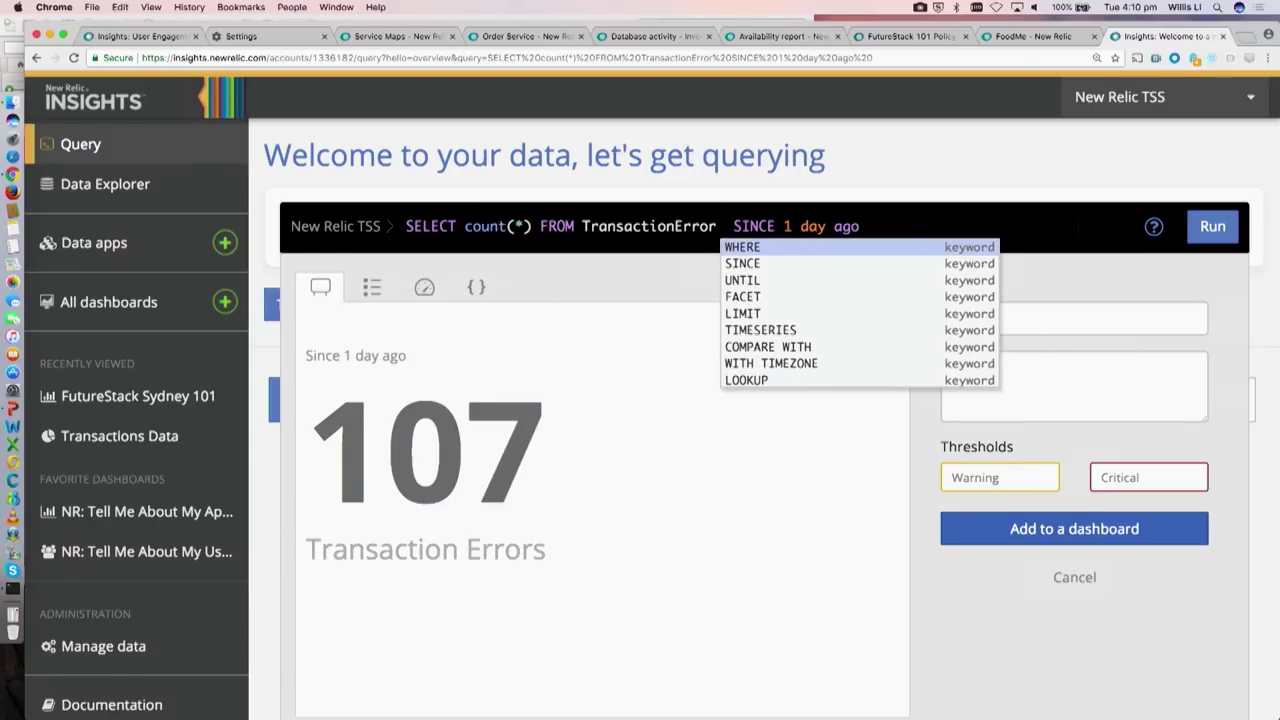
text(FACET )
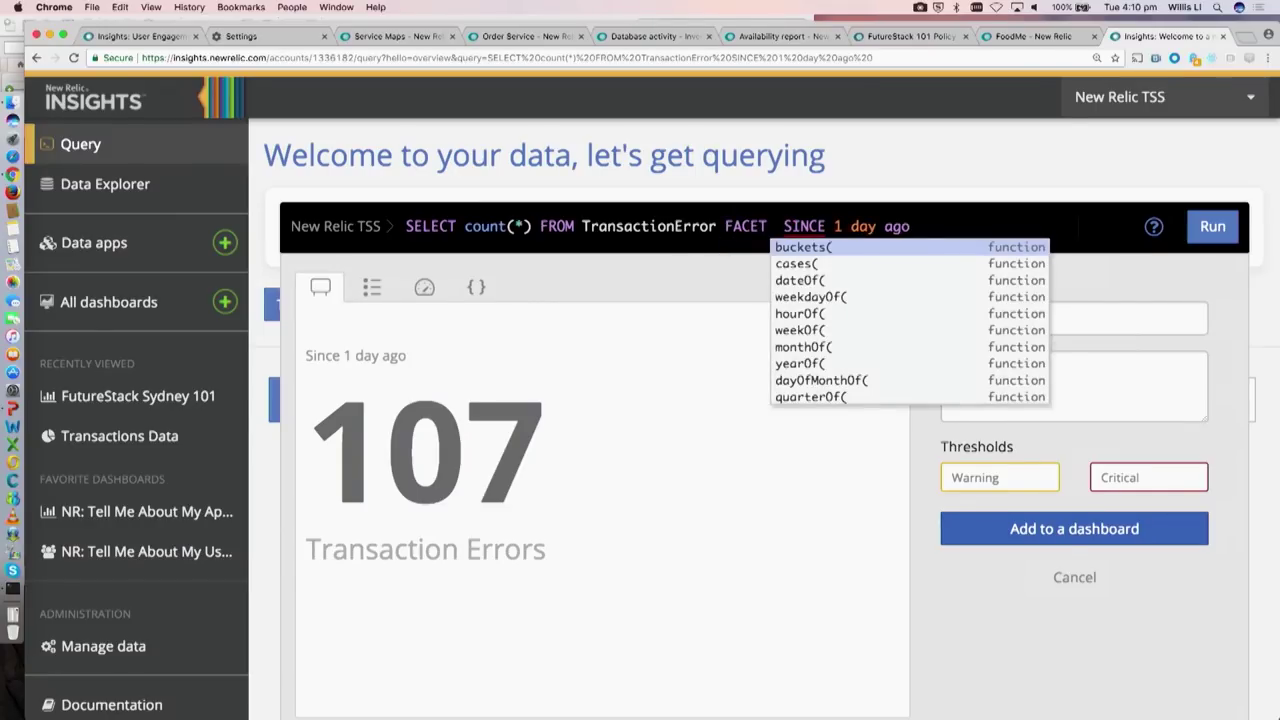
text(appName)
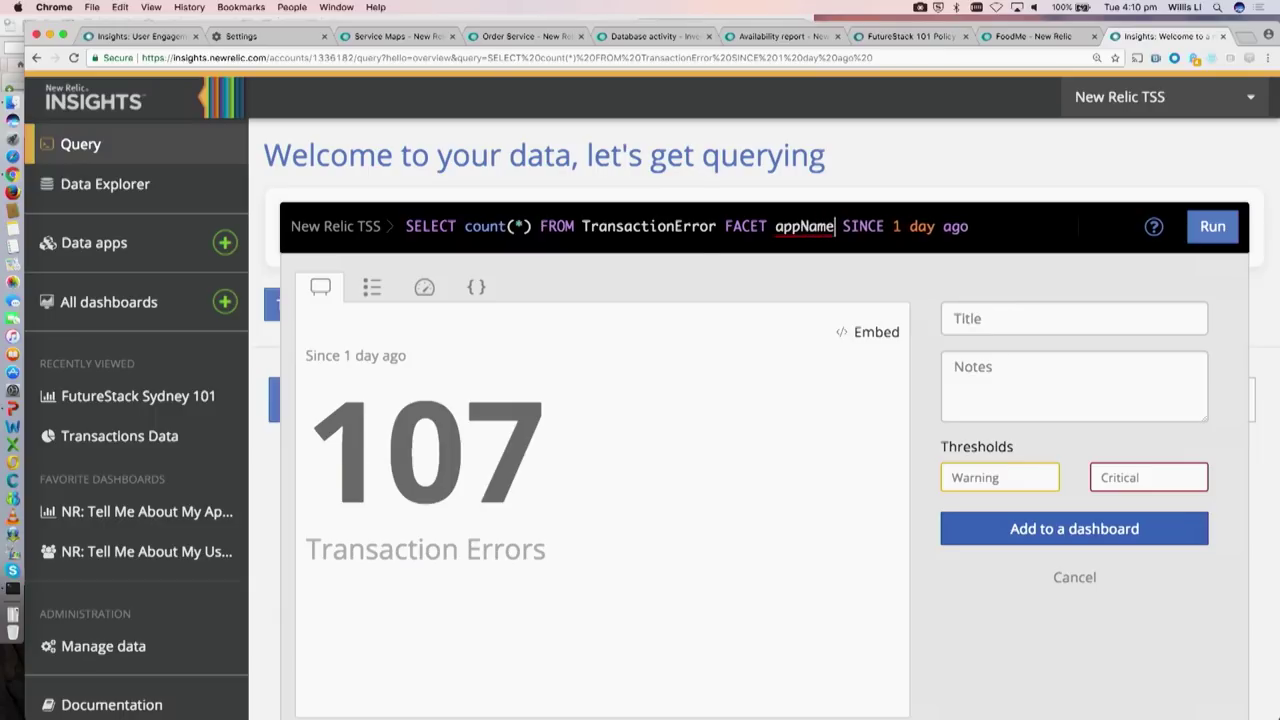
key(Return)
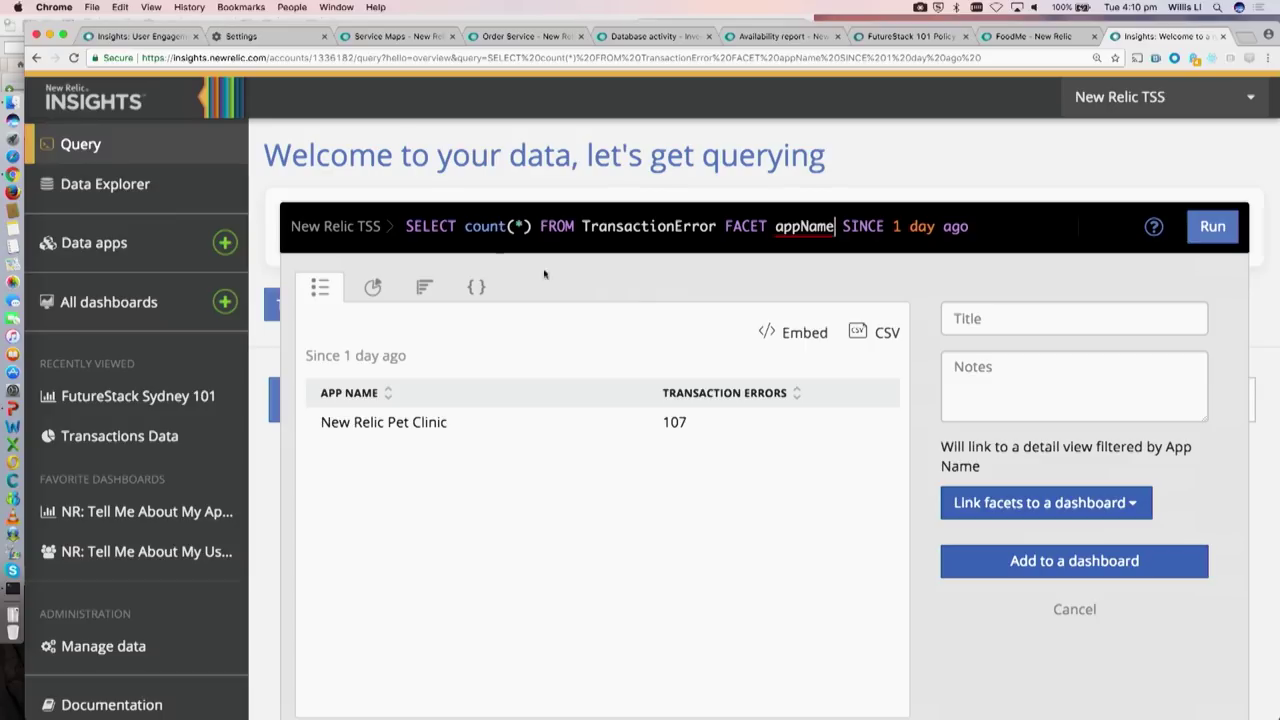
click(105, 184)
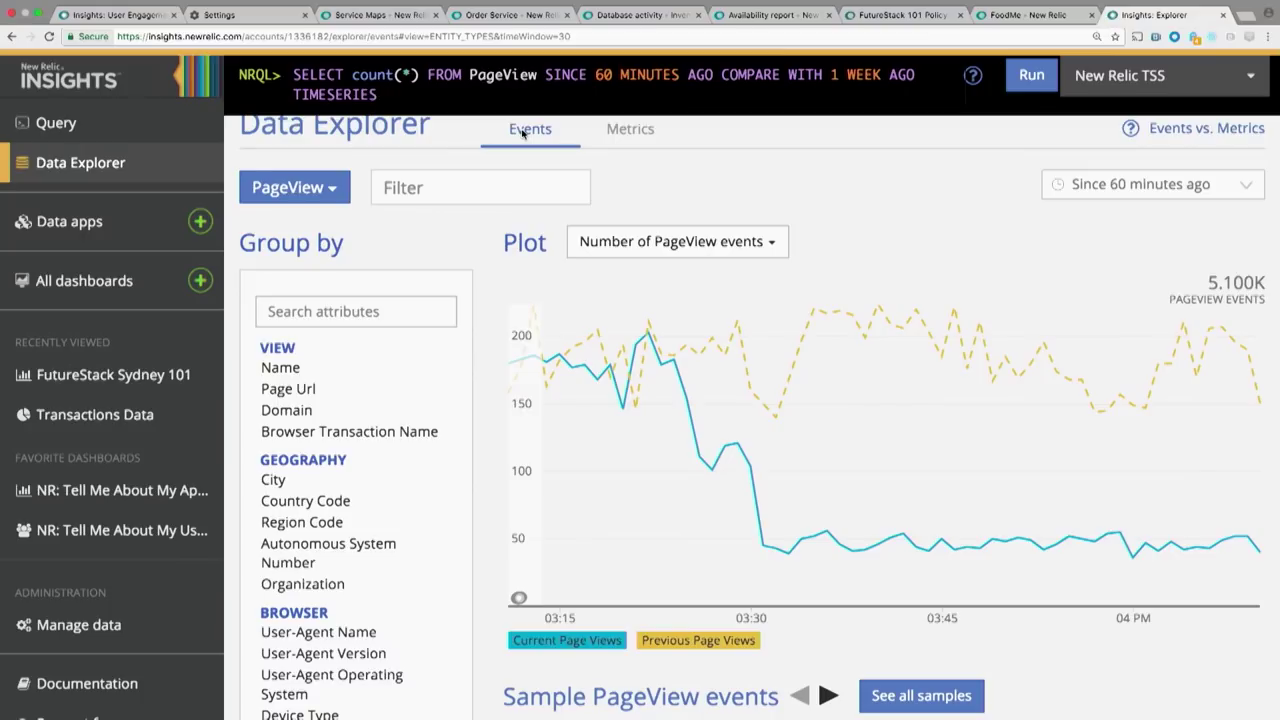
Step: Switch the PageView chart's time range from 60 minutes to Since 1 day ago
click(331, 193)
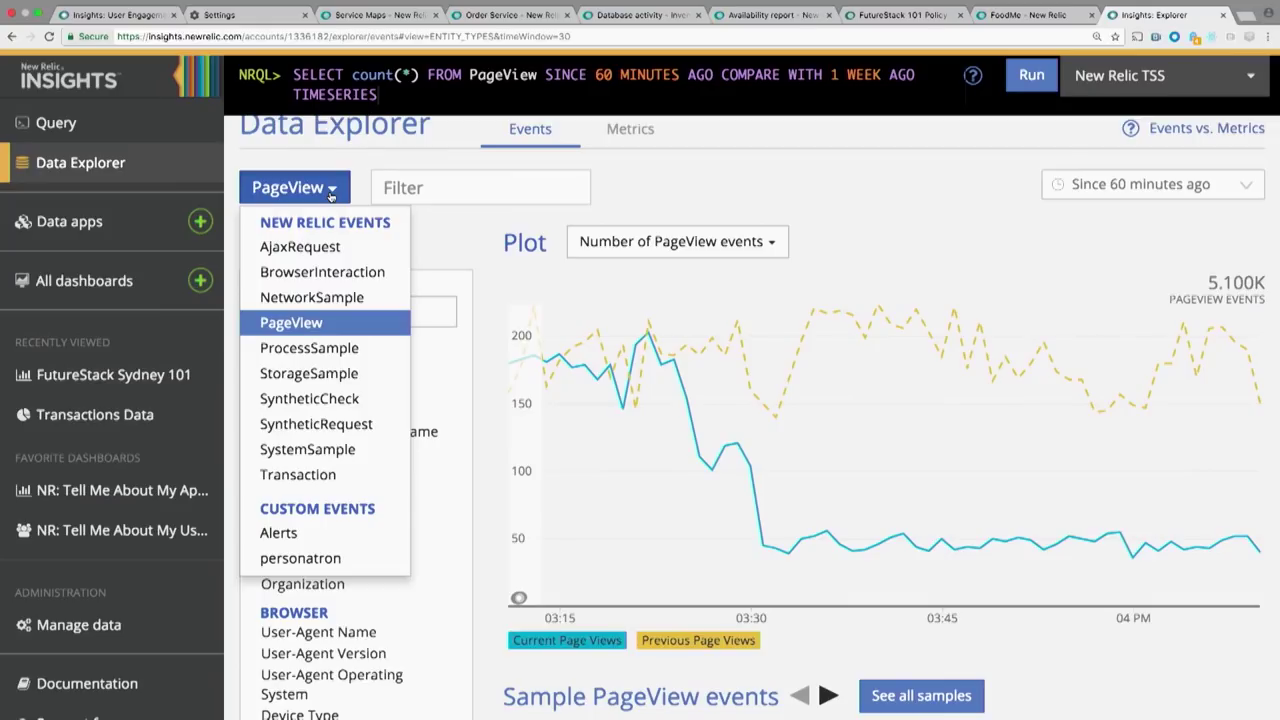
click(749, 216)
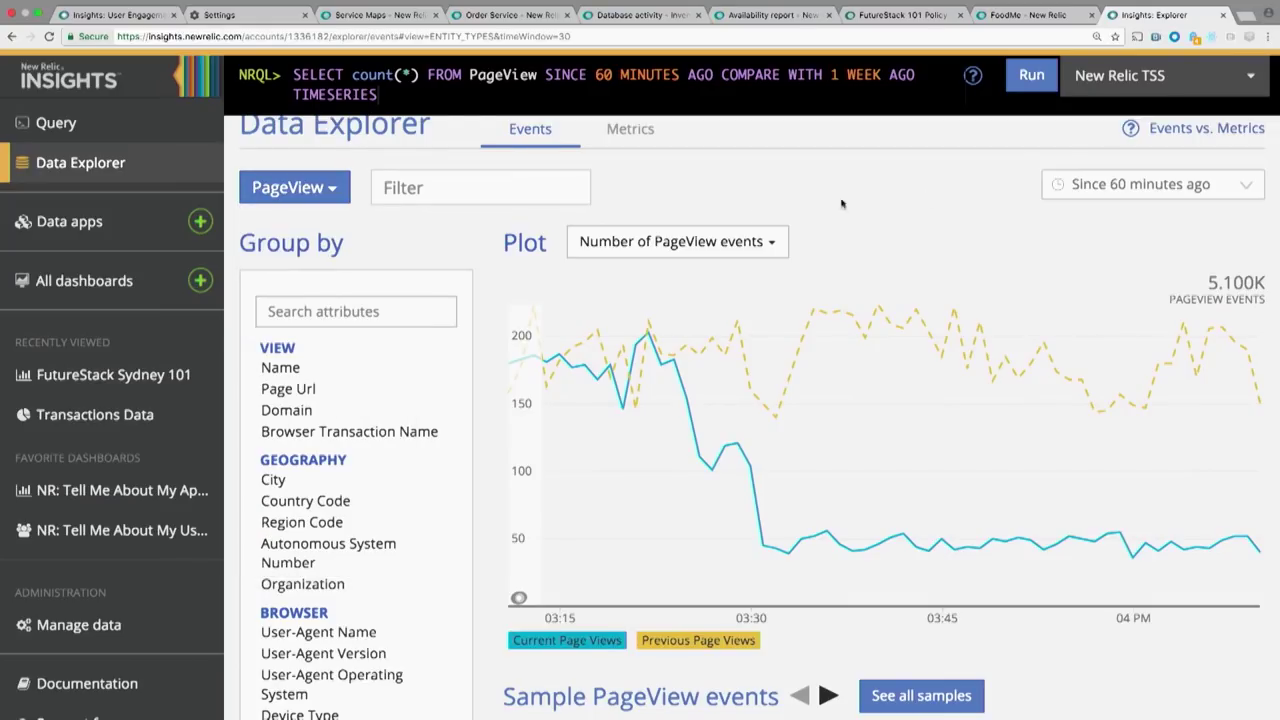
click(1072, 188)
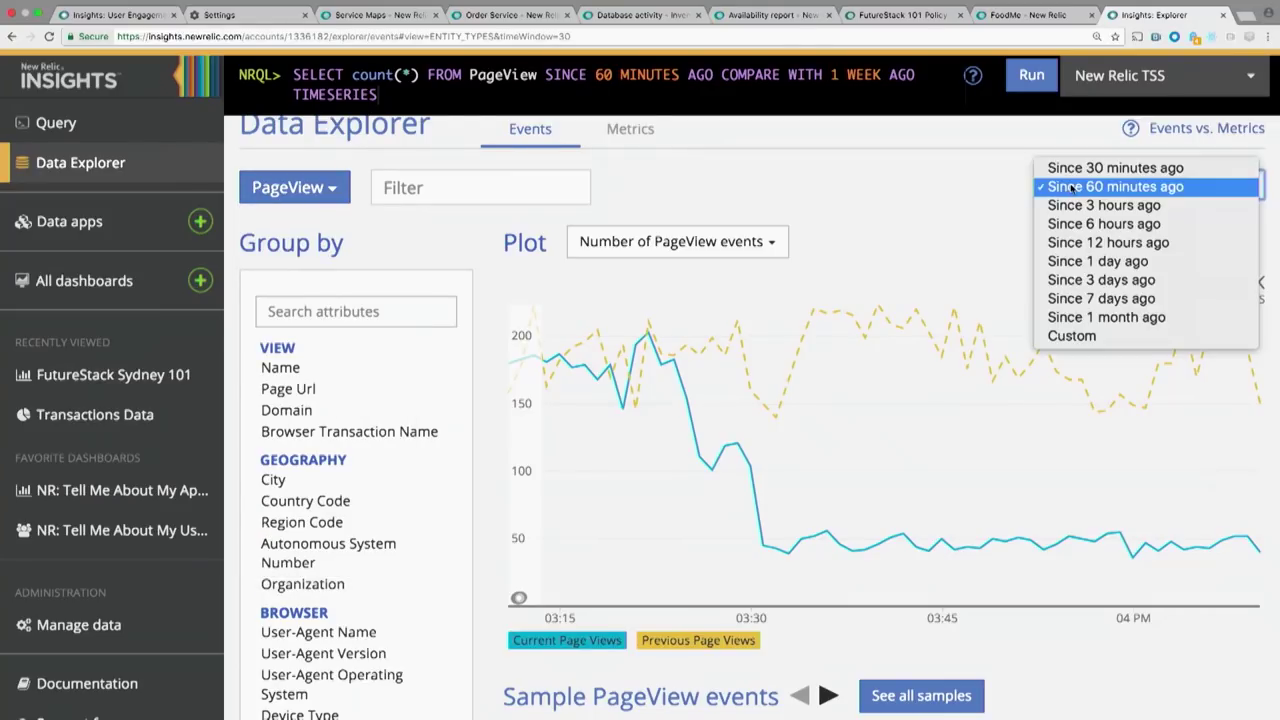
click(1076, 262)
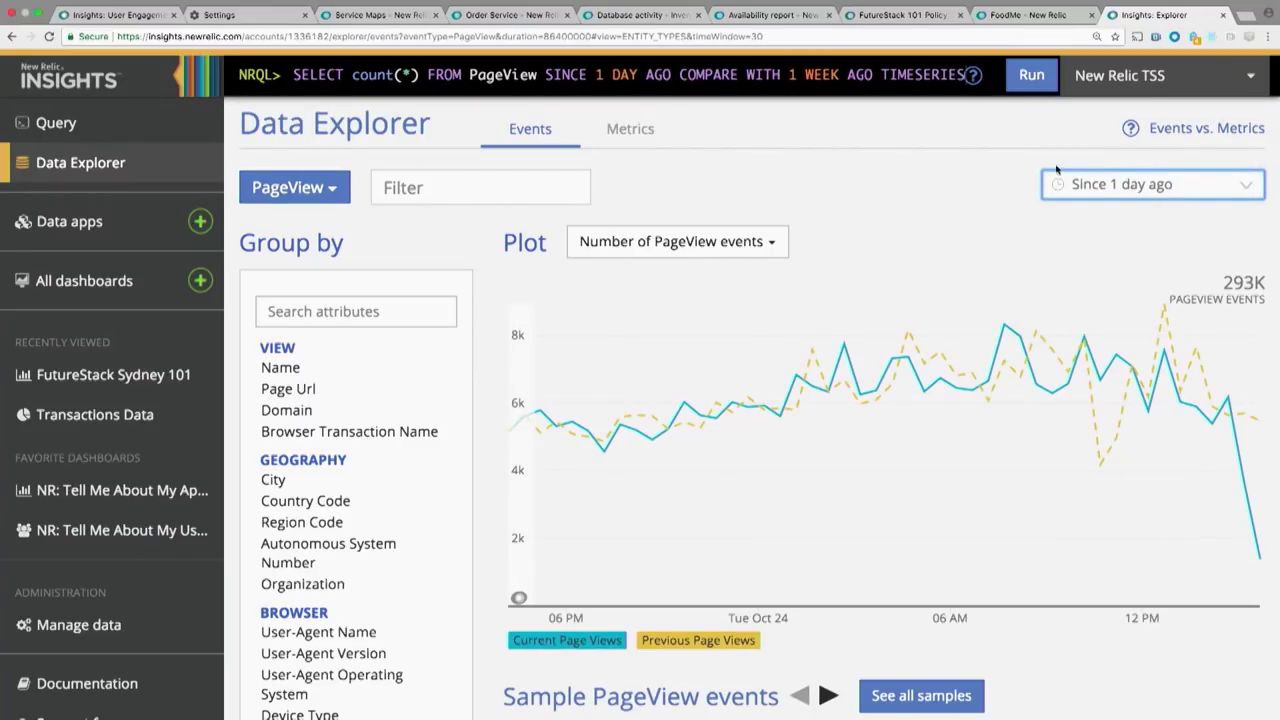
click(330, 190)
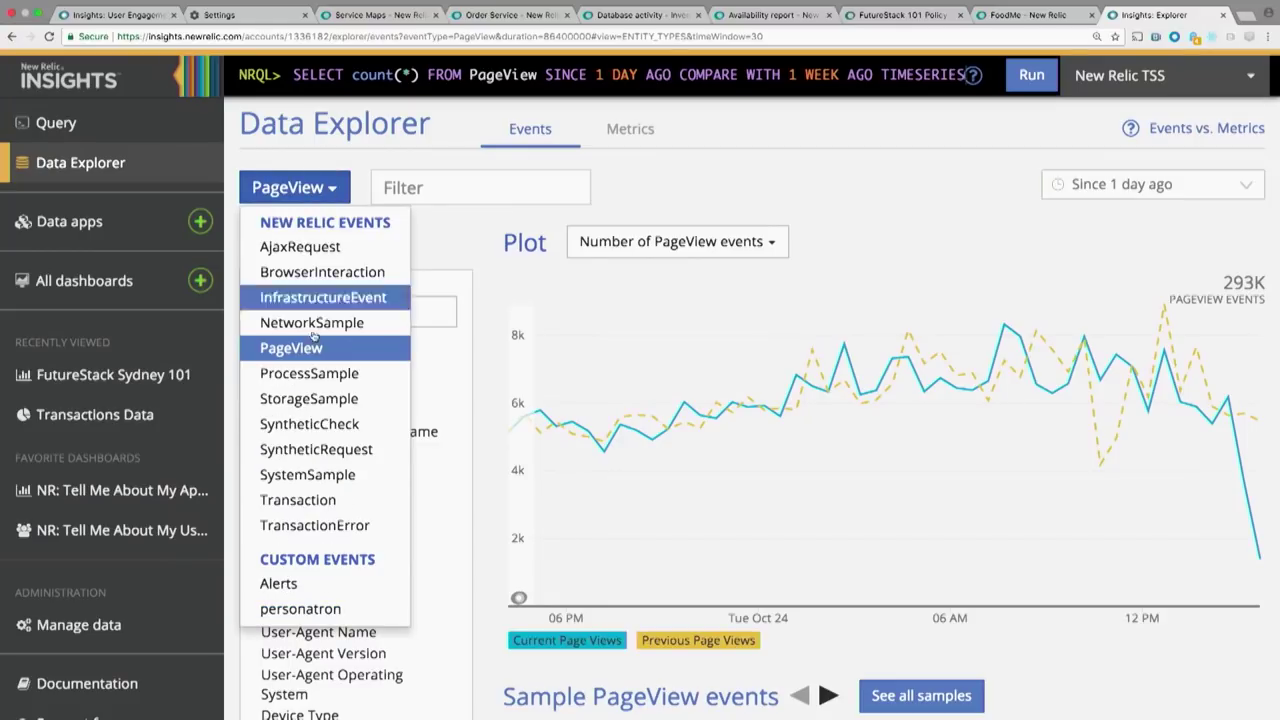
Step: Switch the Data Explorer to TransactionError events, 107 since 1 day ago
click(321, 525)
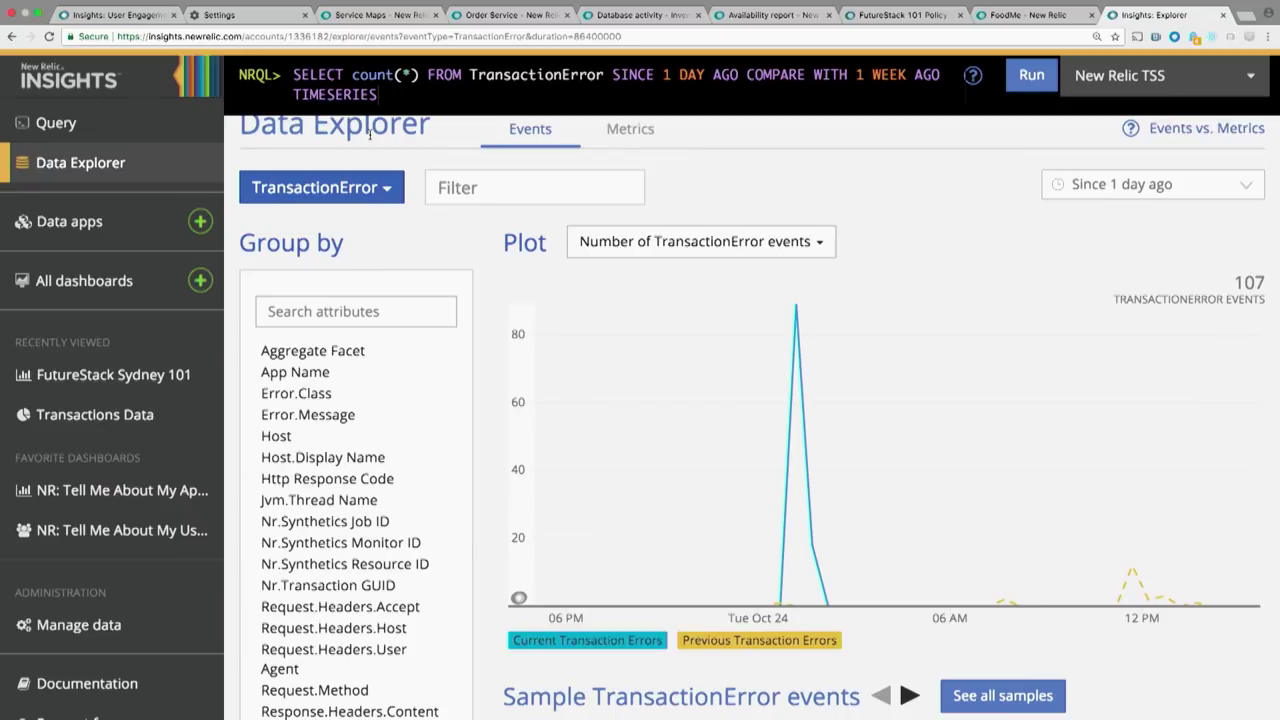
double_click(362, 95)
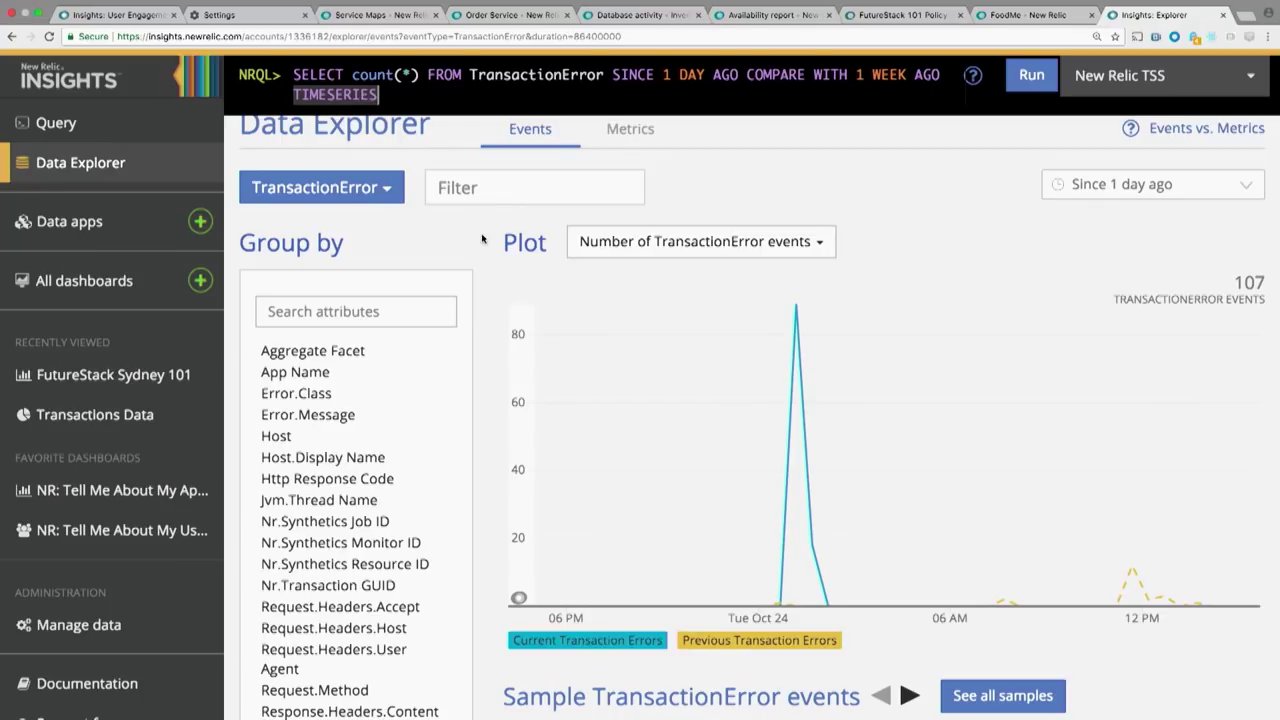
scroll(481, 238, down, 3)
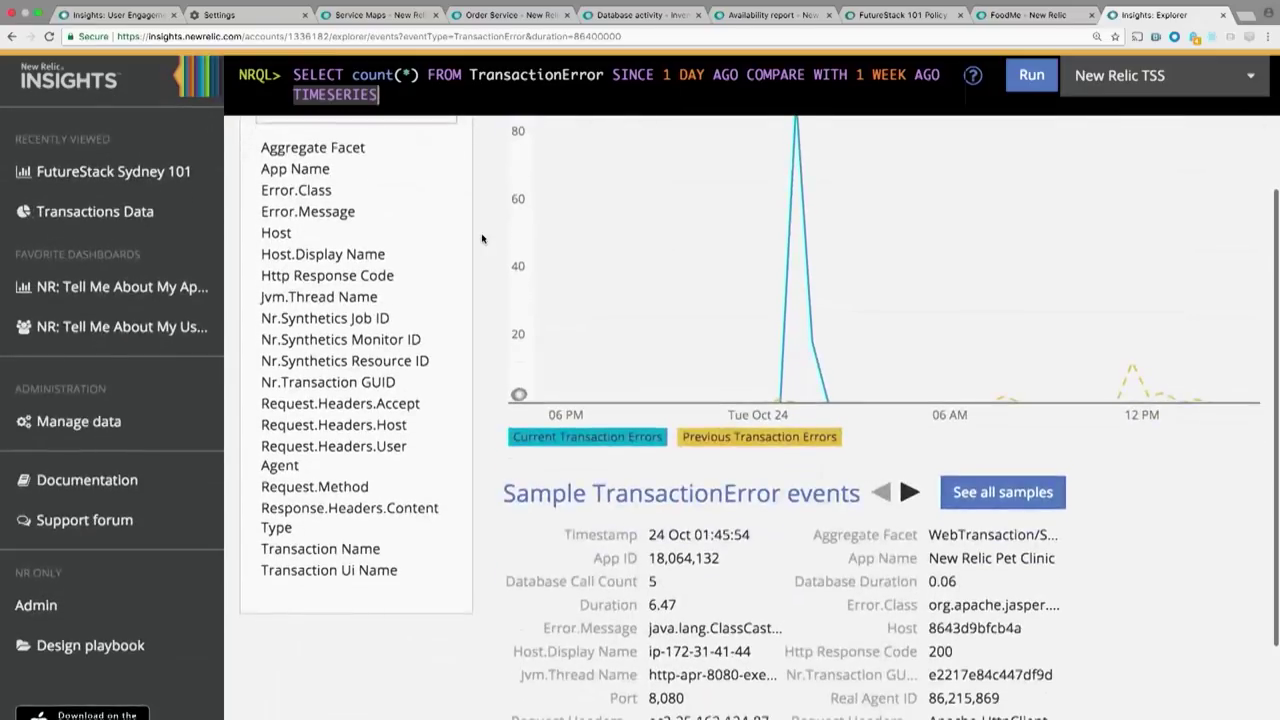
scroll(481, 238, down, 2)
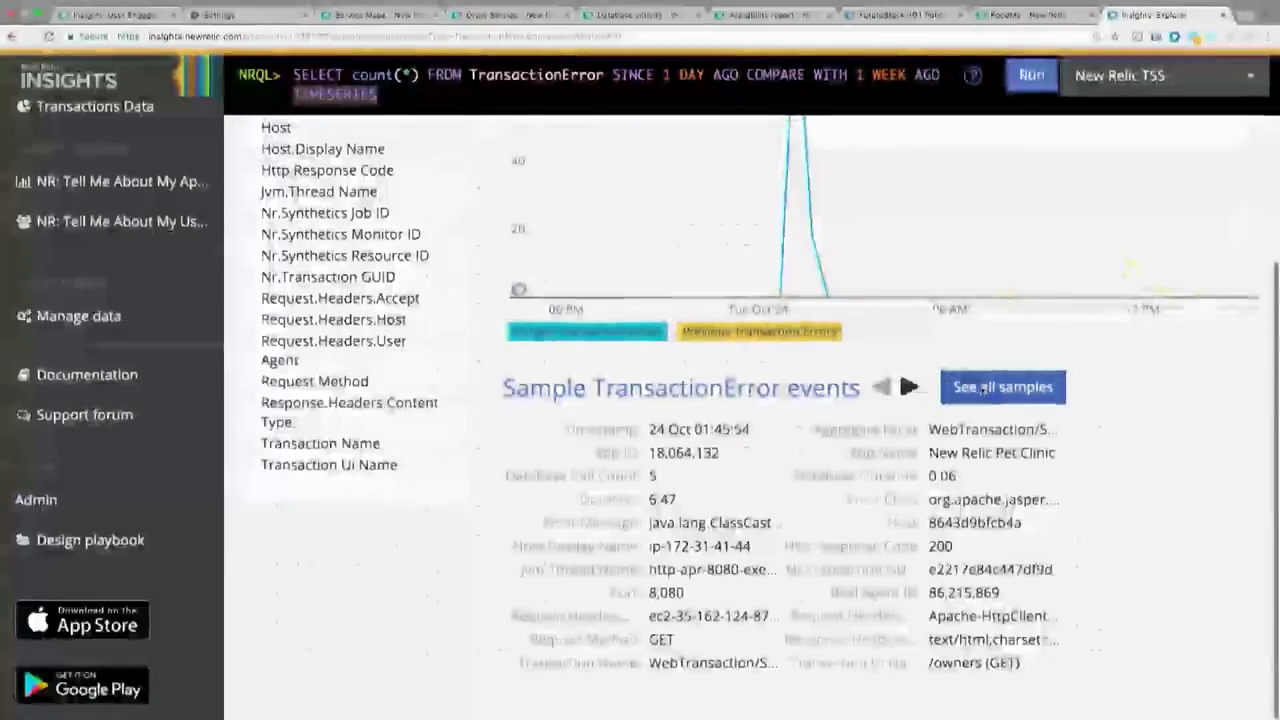
Step: Browse all sample TransactionError events in the Latest events table, then close it
click(982, 390)
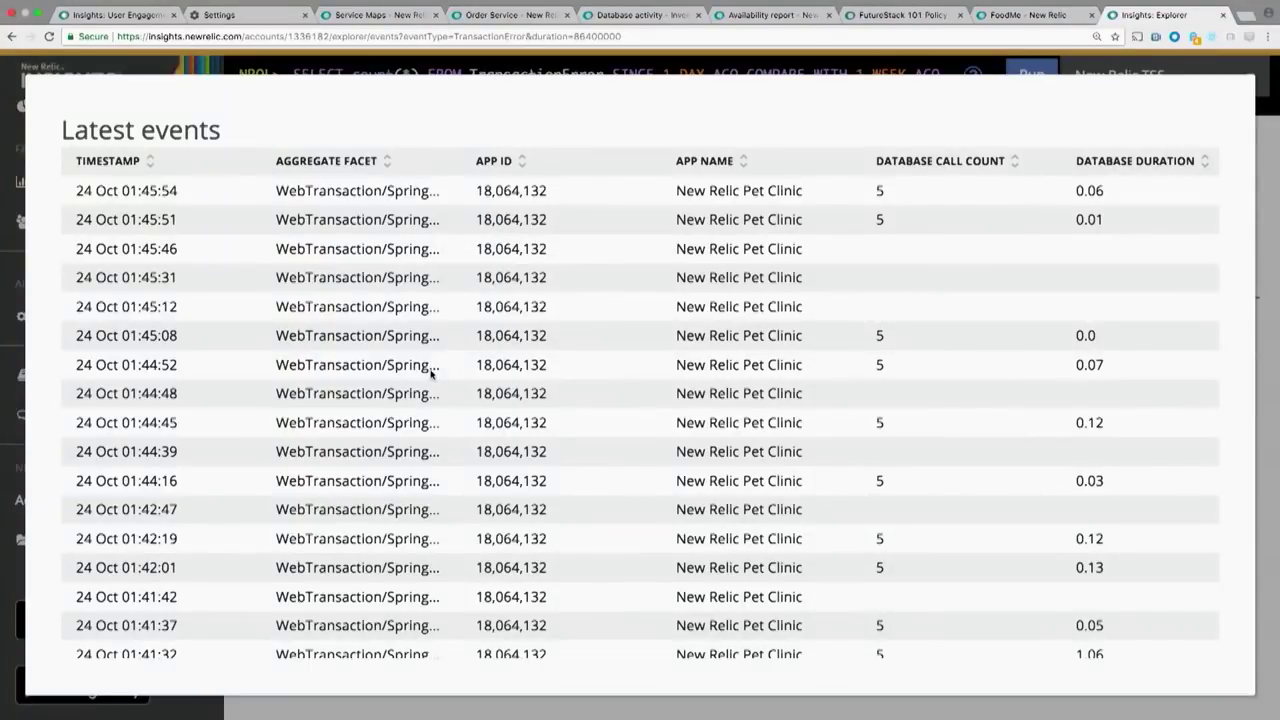
scroll(609, 332, right, 10)
scroll(609, 332, right, 10)
scroll(609, 332, left, 10)
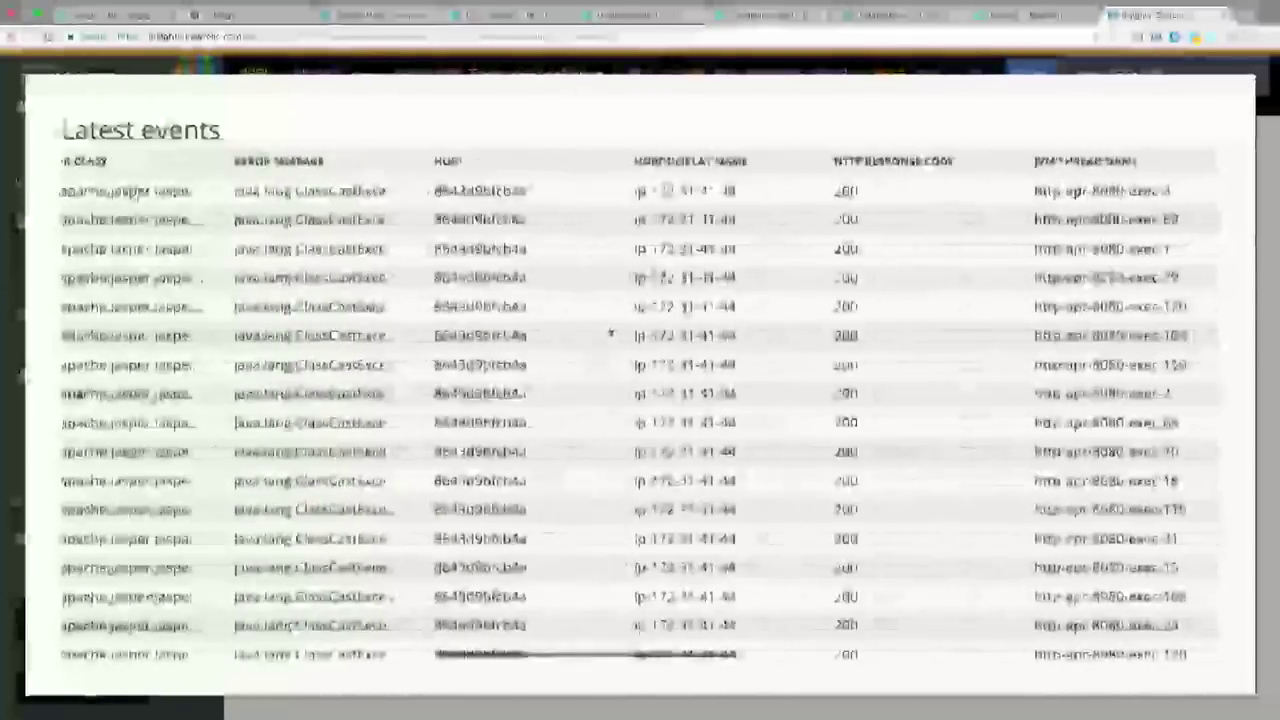
scroll(610, 332, left, 5)
click(1270, 300)
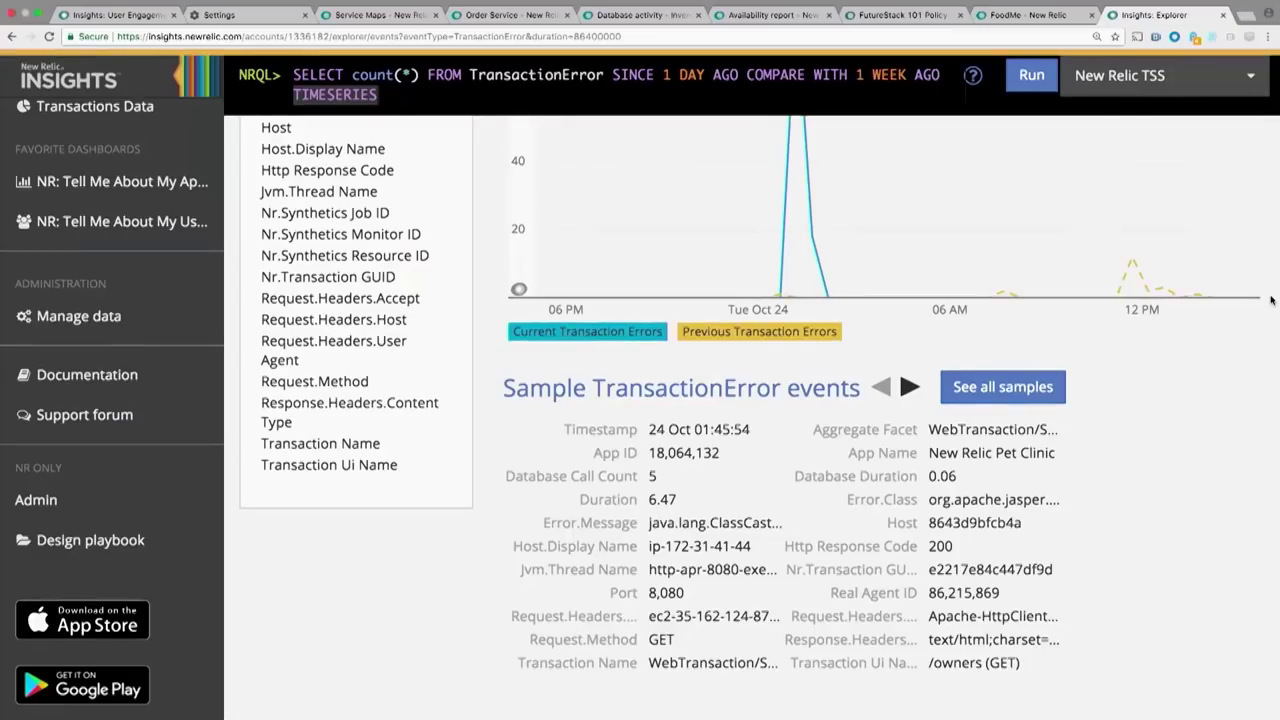
scroll(860, 445, up, 5)
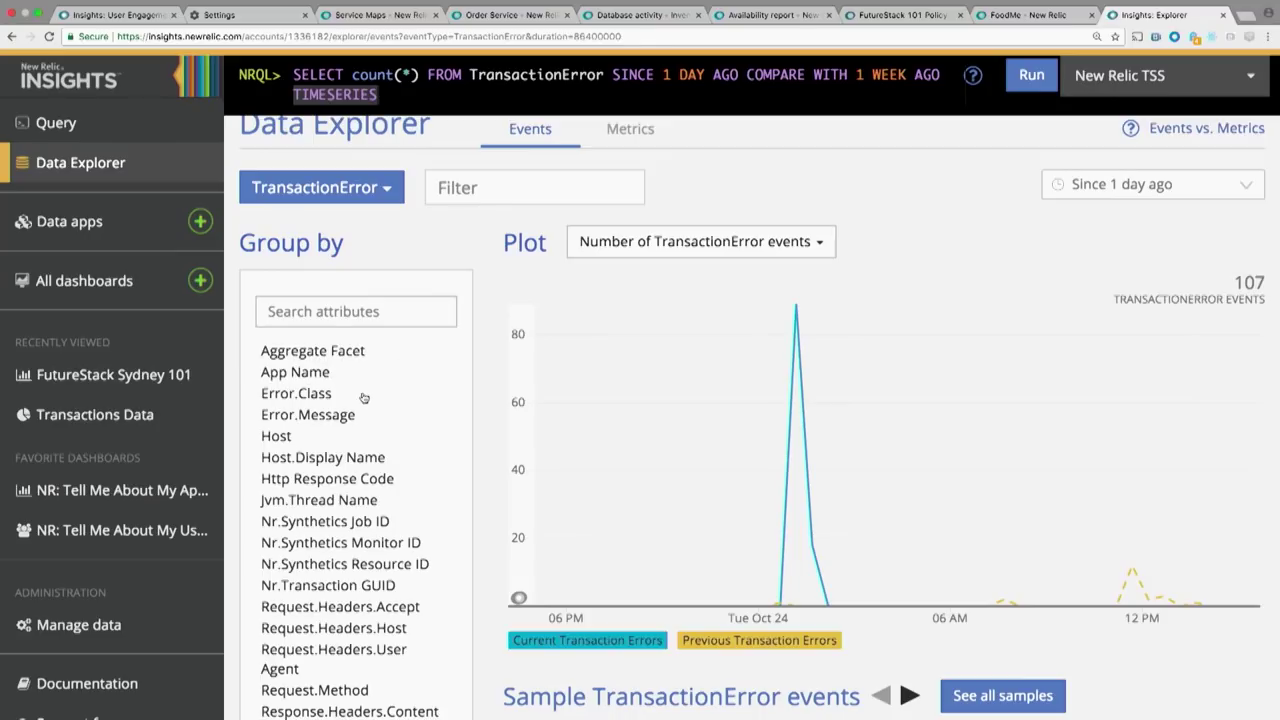
click(313, 376)
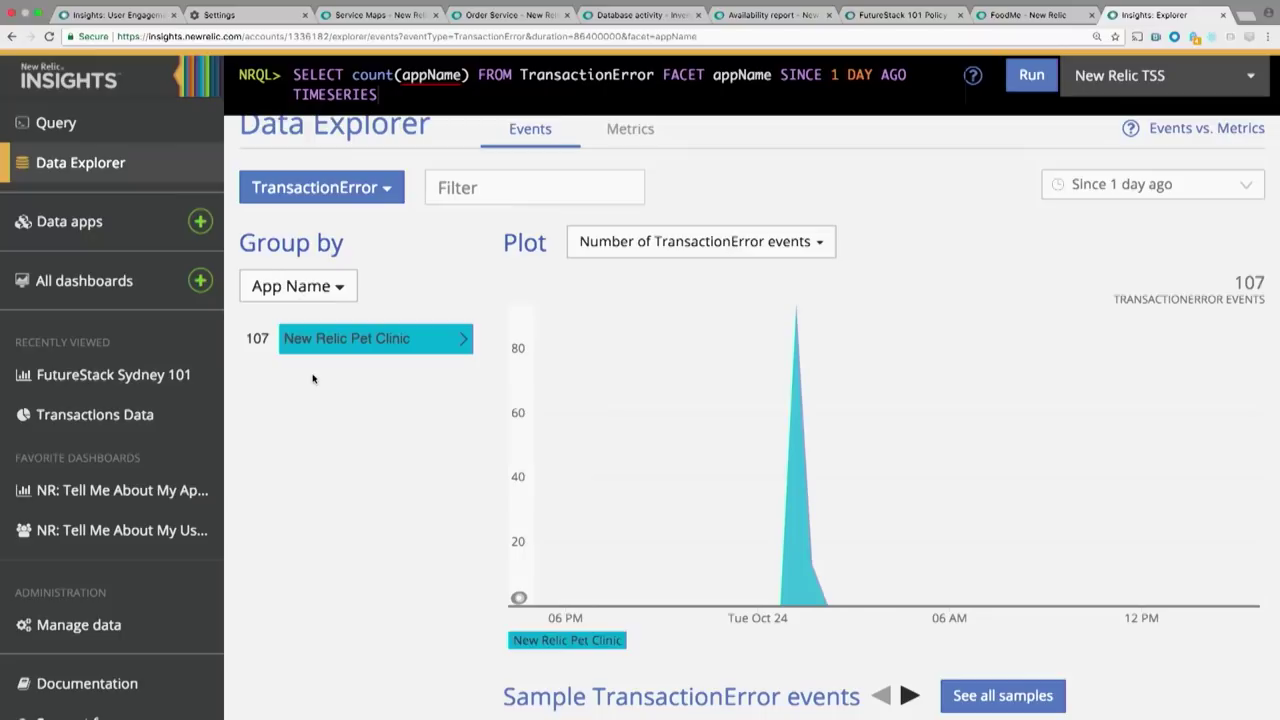
click(350, 340)
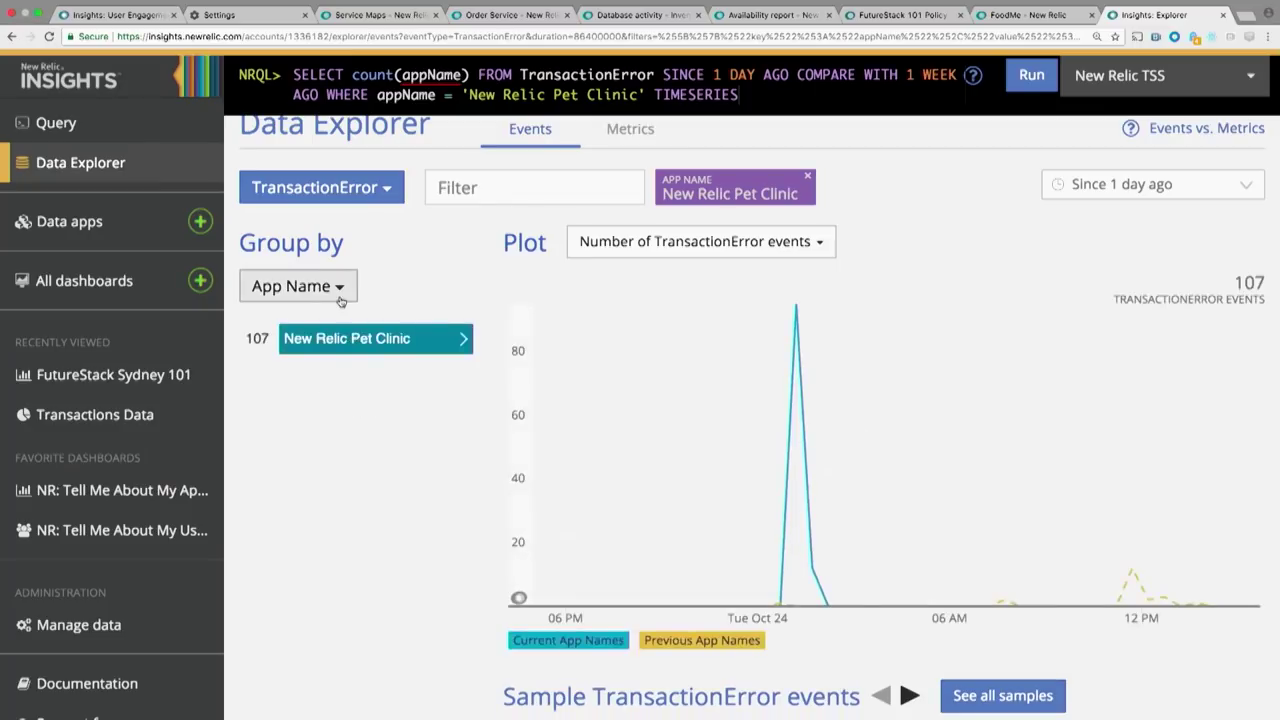
click(340, 292)
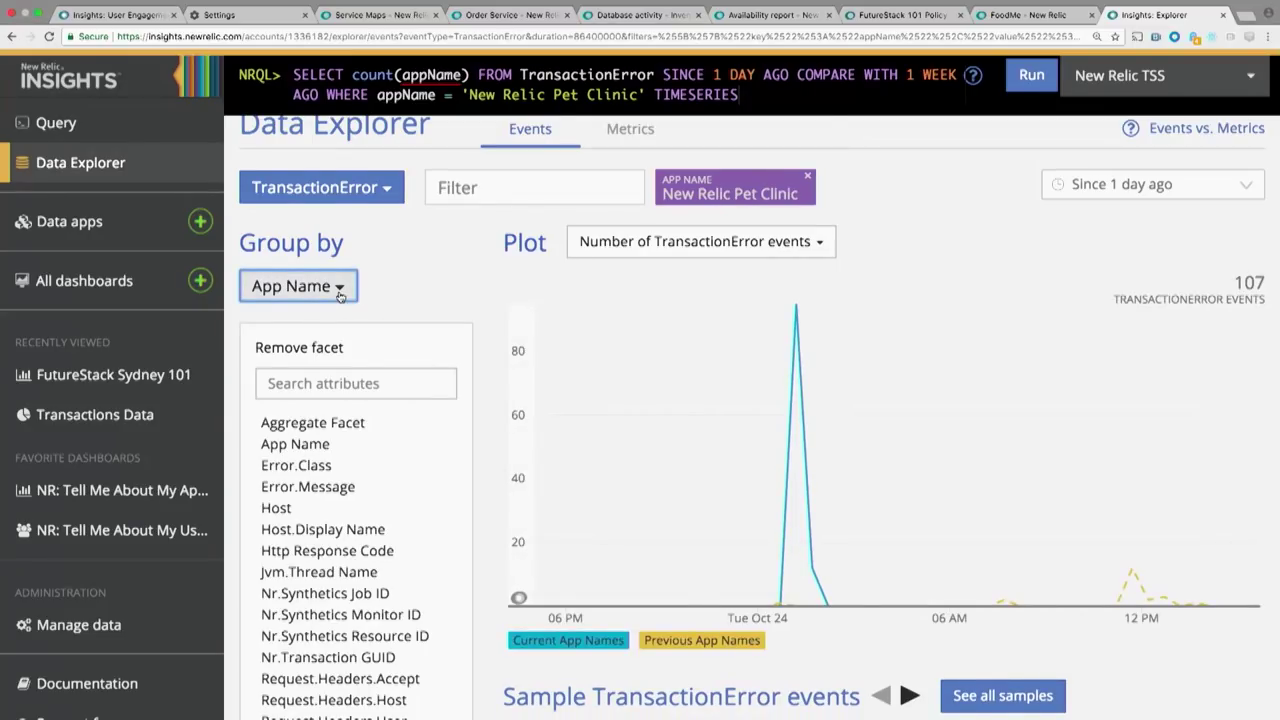
scroll(340, 292, down, 2)
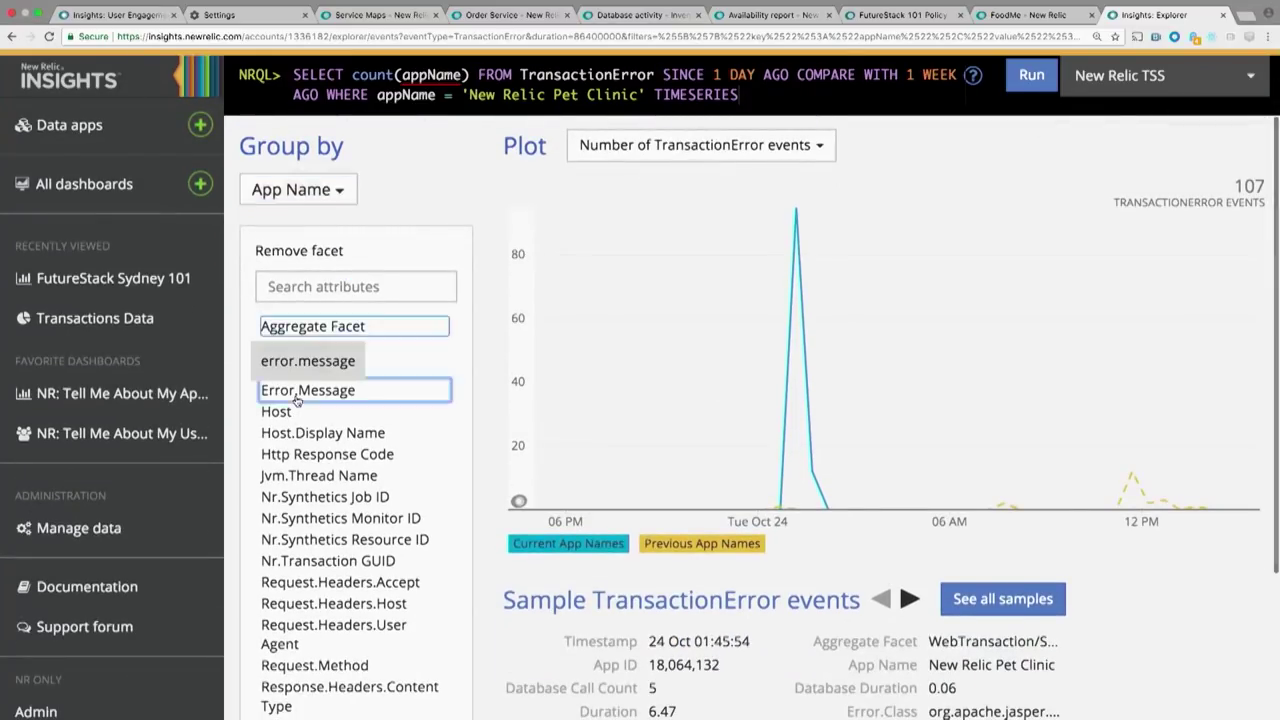
click(296, 393)
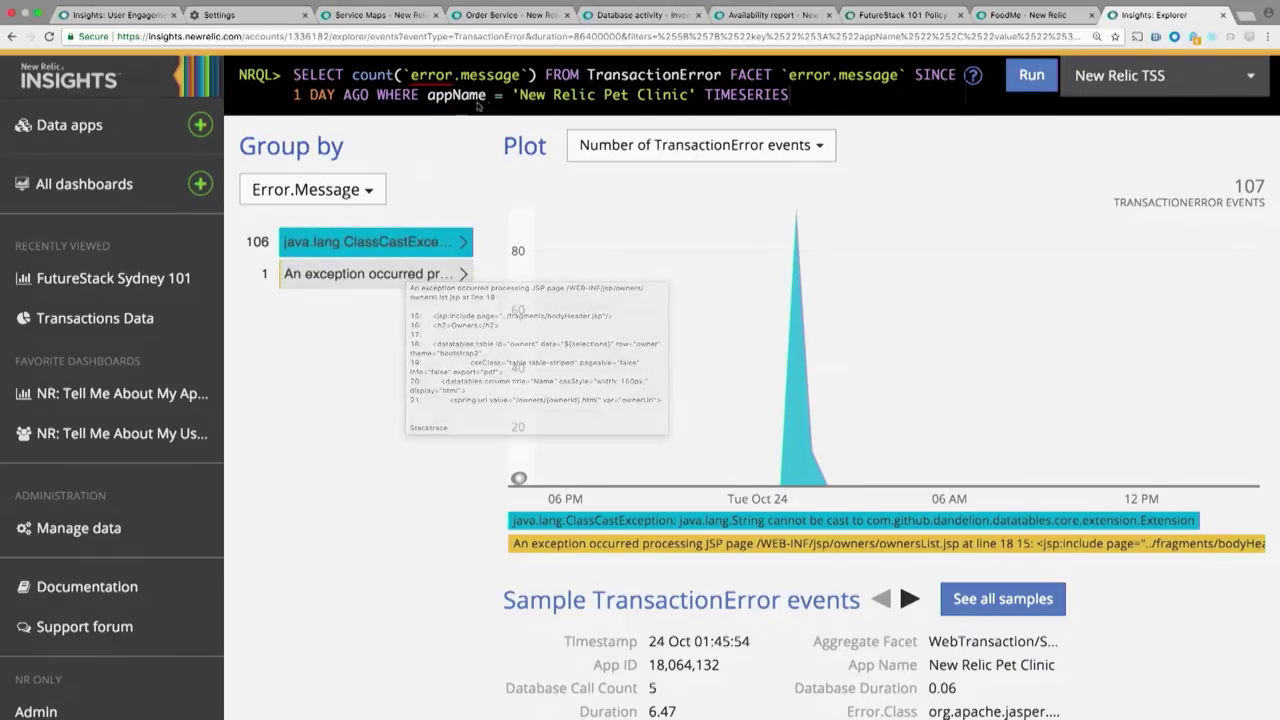
click(371, 189)
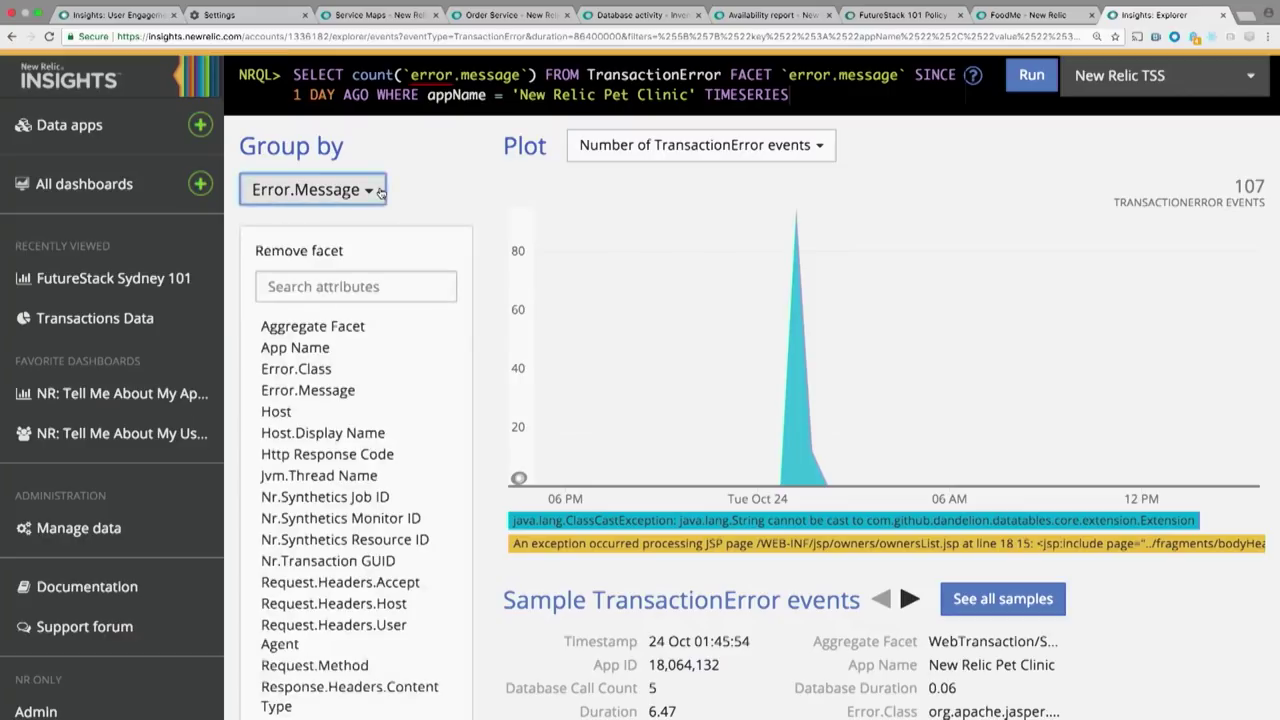
scroll(345, 376, down, 3)
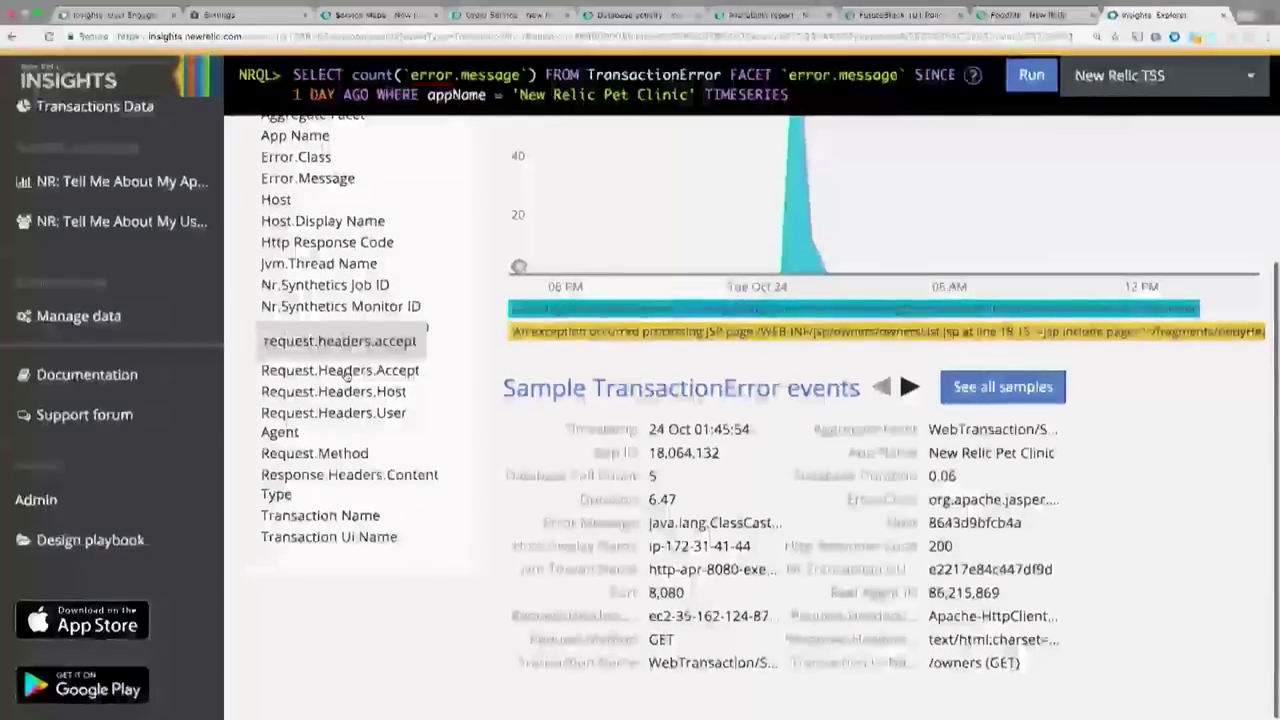
scroll(345, 376, up, 1)
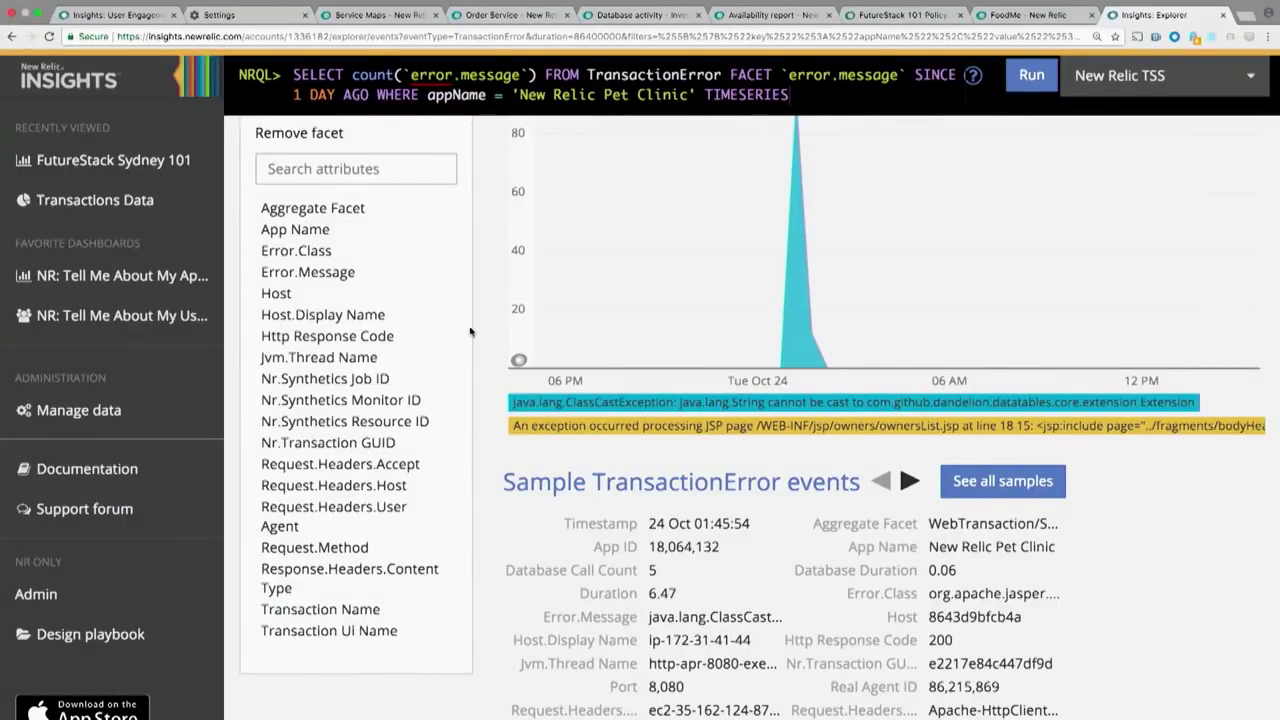
scroll(480, 332, up, 3)
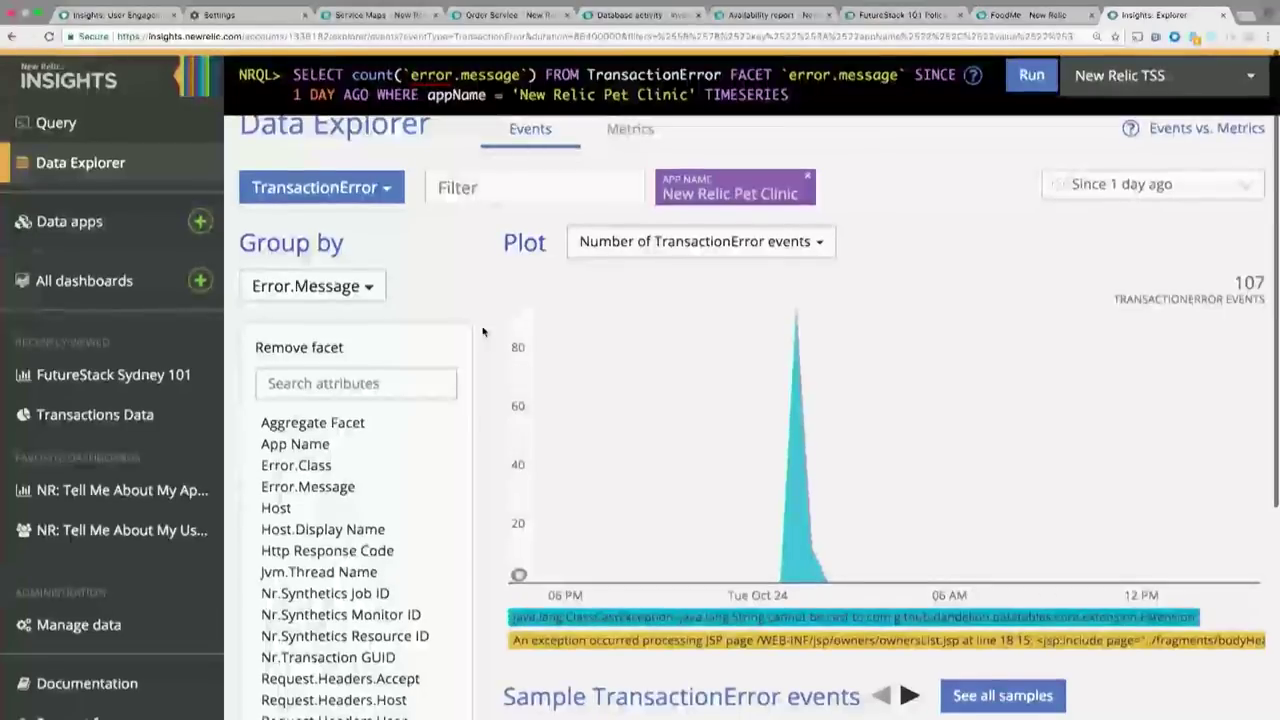
Step: Drop the Pet Clinic filter and change the query to count(*) from PageView
click(811, 177)
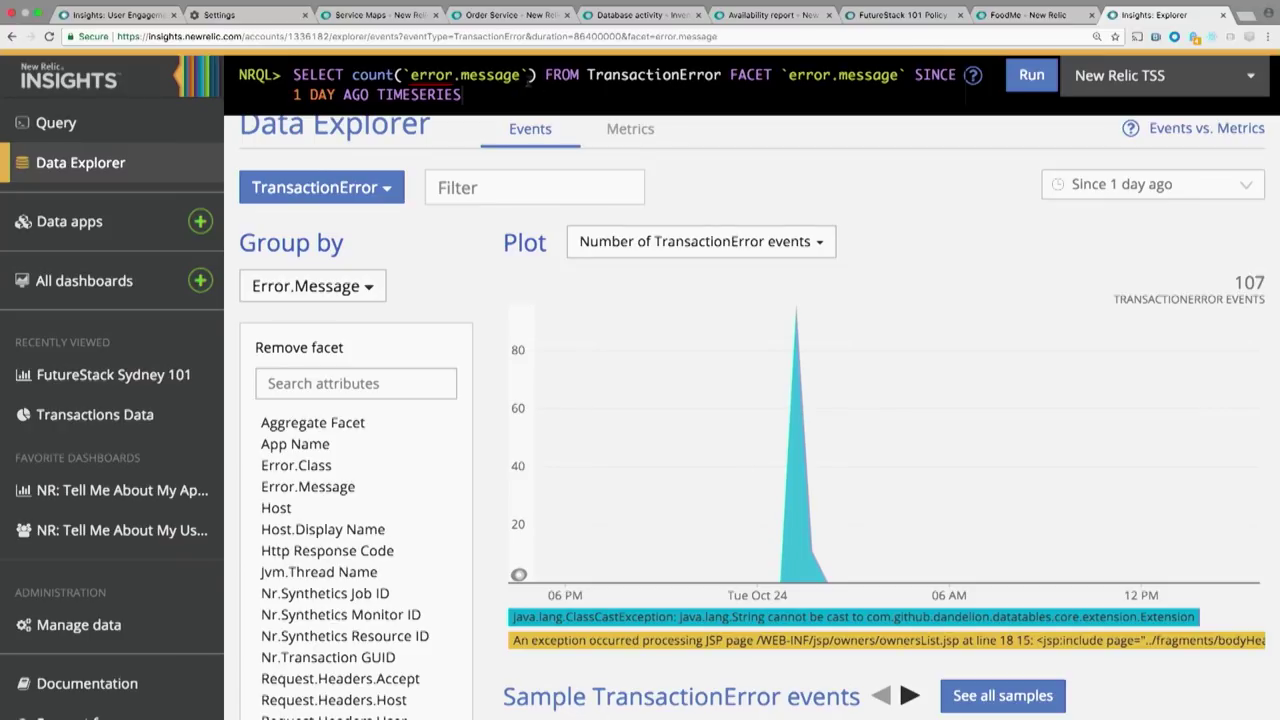
drag(521, 76, 411, 76)
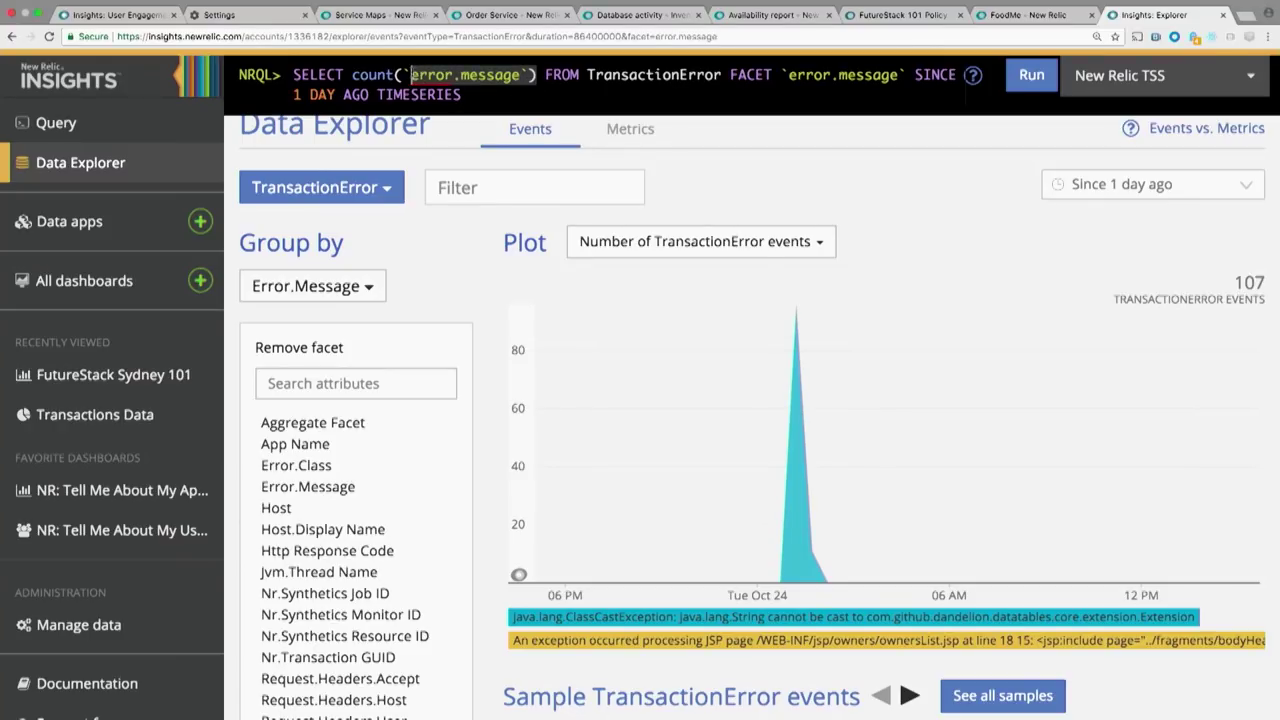
key(BackSpace)
key(BackSpace)
text(*))
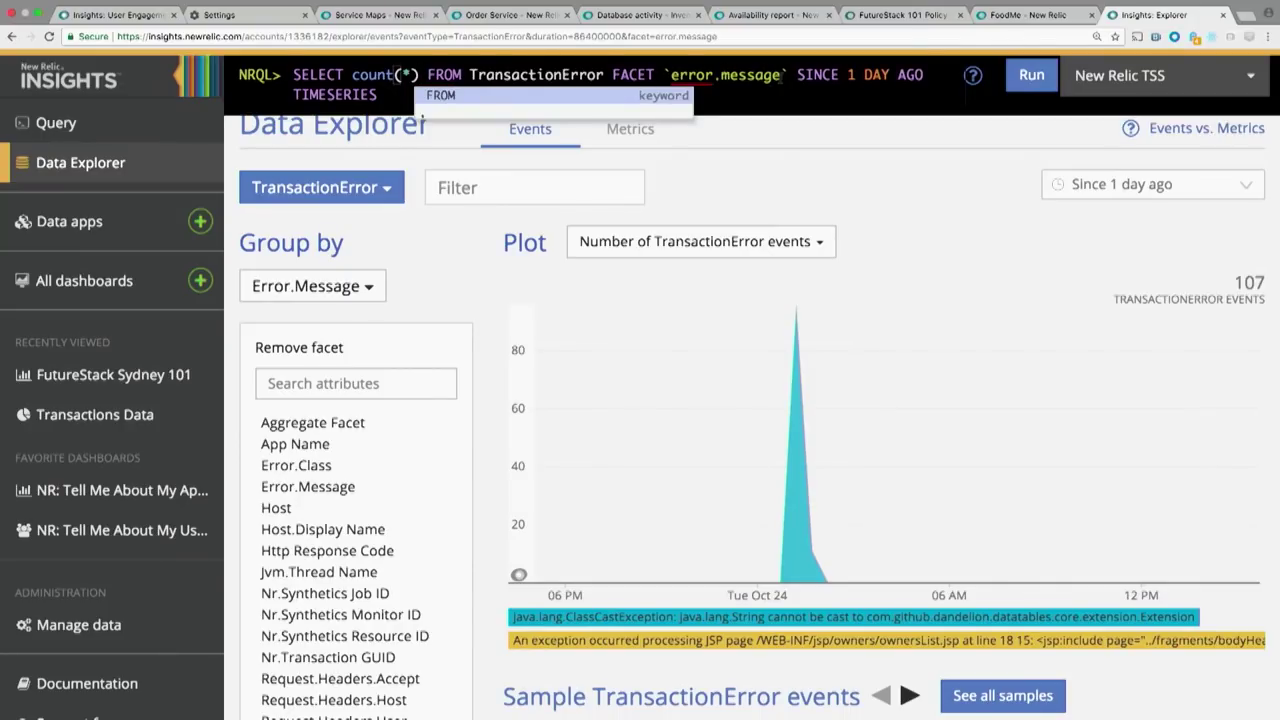
click(791, 76)
key(shift+Left)
key(shift+Left)
key(shift+Left)
key(shift+Left)
key(shift+Left)
key(shift+Left)
key(shift+Left)
key(shift+Left)
key(shift+Left)
key(shift+Left)
key(shift+Left)
key(shift+Left)
key(BackSpace)
key(BackSpace)
key(BackSpace)
key(BackSpace)
key(BackSpace)
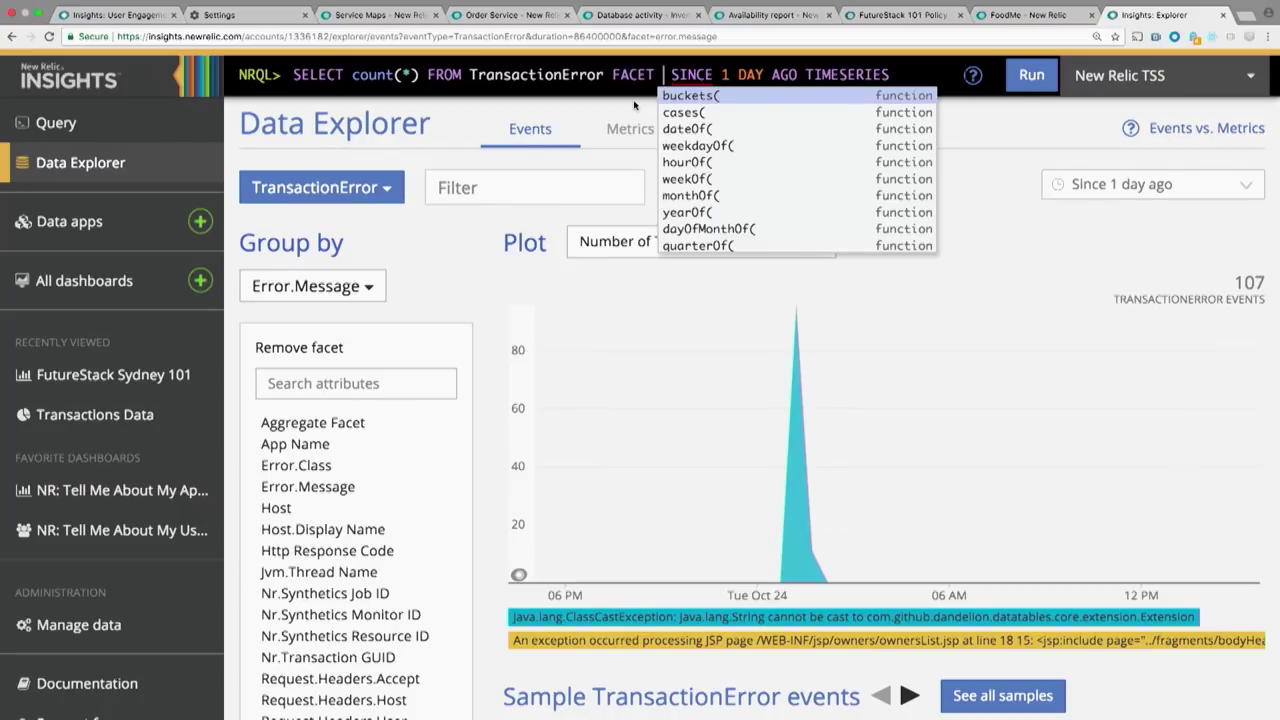
double_click(585, 76)
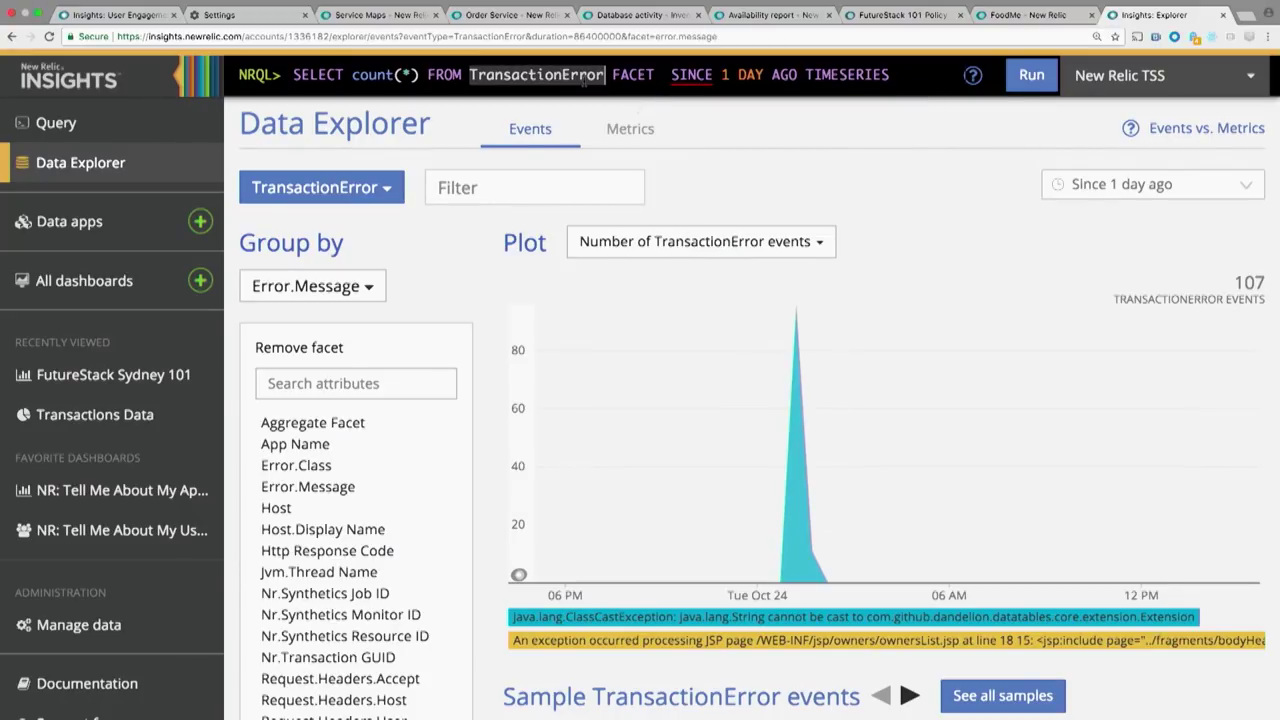
text(p)
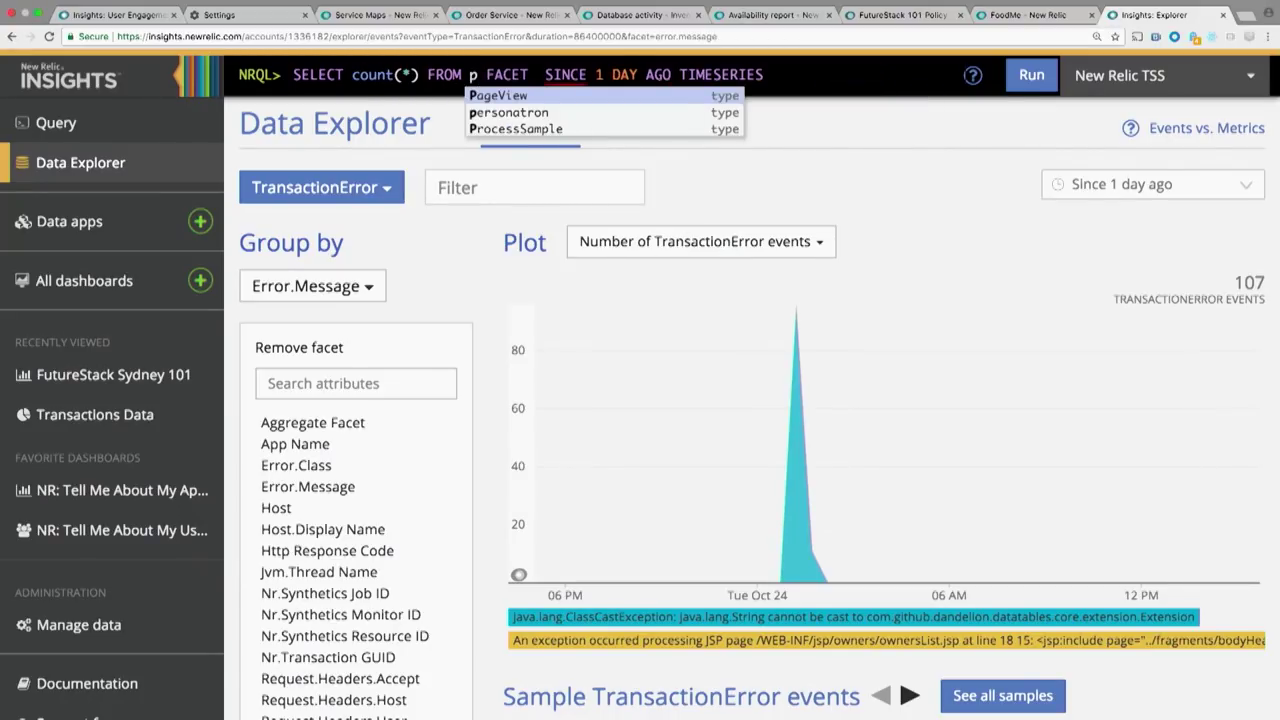
text(ageView)
key(Right)
key(Right)
key(Right)
key(Right)
key(Right)
key(Right)
key(Right)
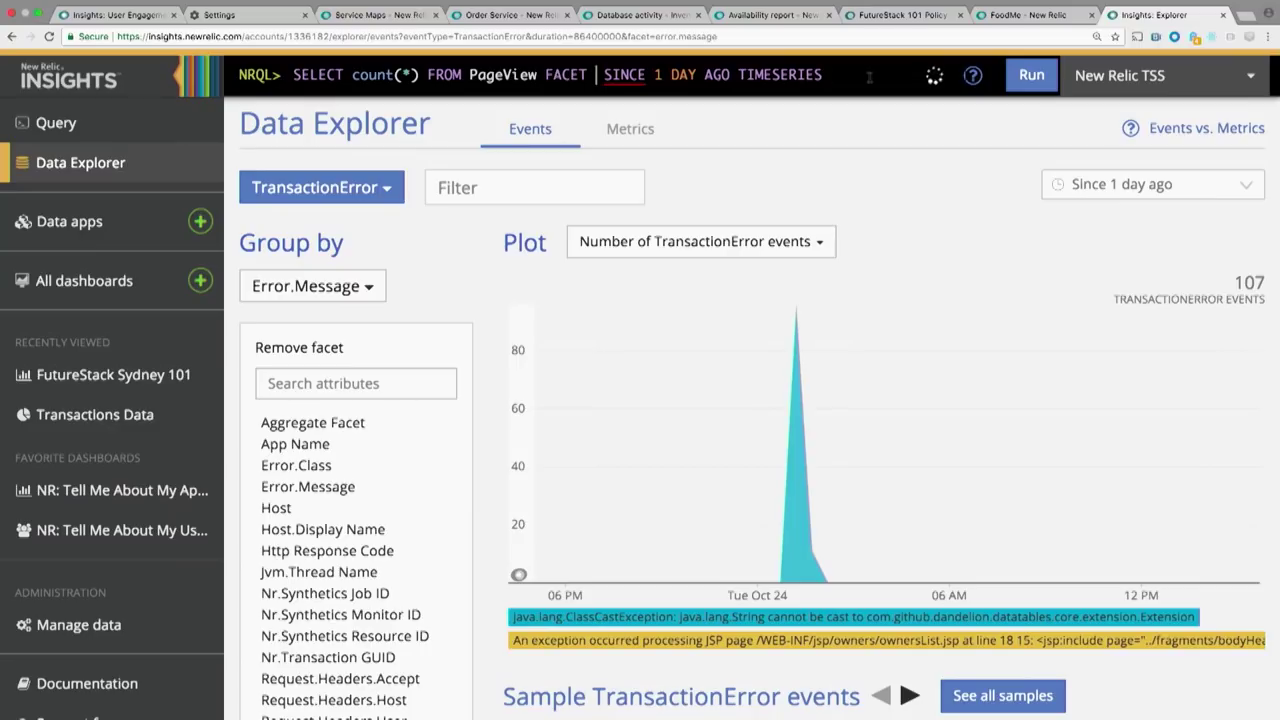
Step: Replace the time clause with WHERE appName = 'FoodMe' FACET countryCode and run it
click(826, 75)
drag(824, 75, 597, 75)
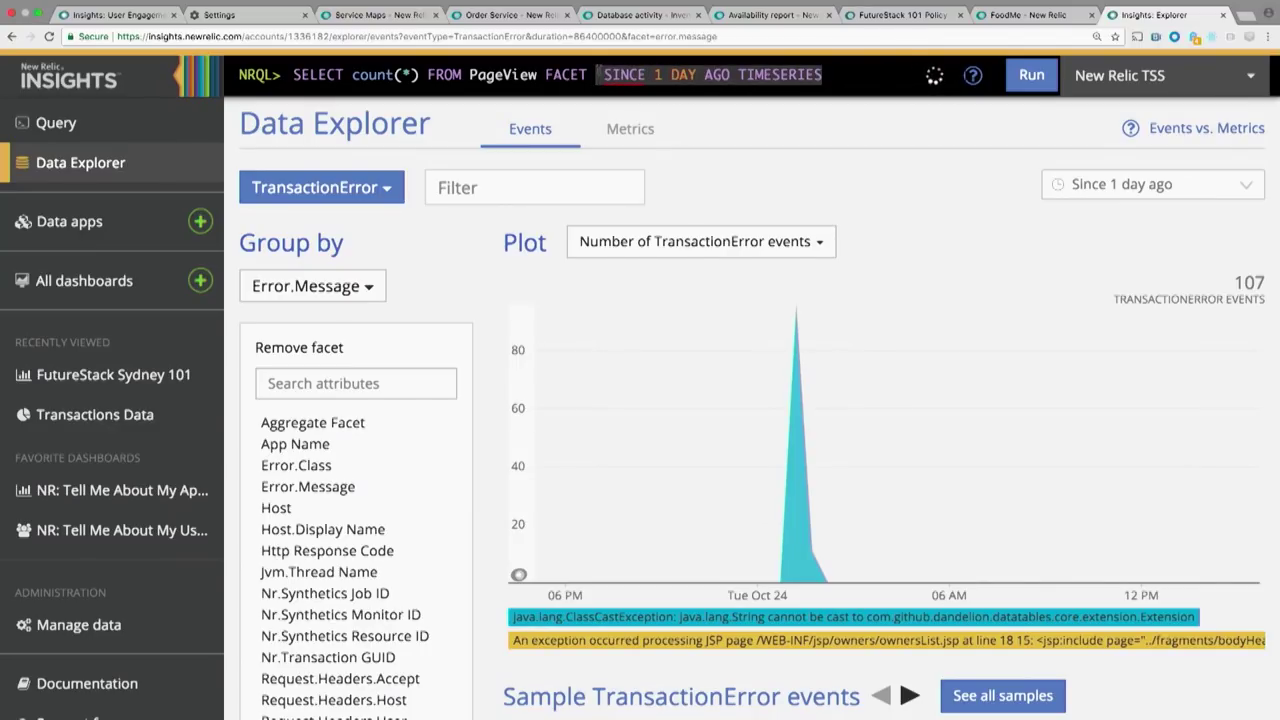
key(BackSpace)
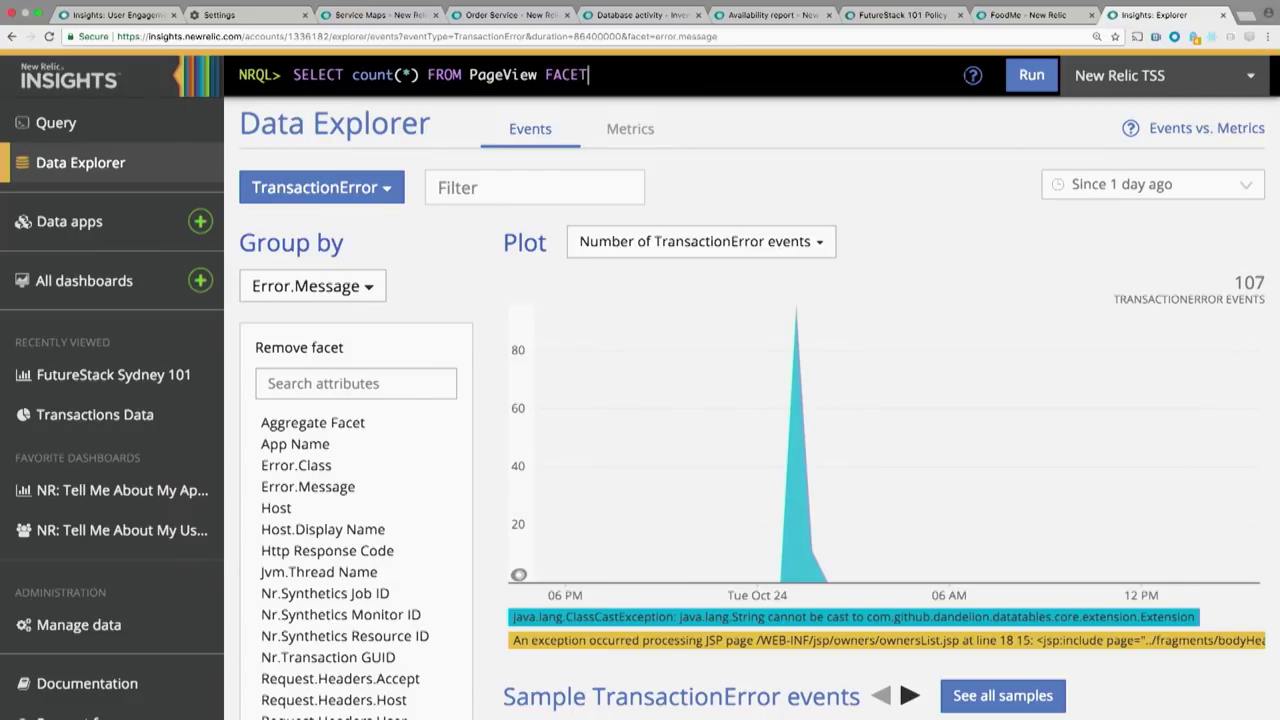
key(BackSpace)
key(BackSpace)
key(BackSpace)
key(BackSpace)
key(BackSpace)
key(BackSpace)
text(WHERE)
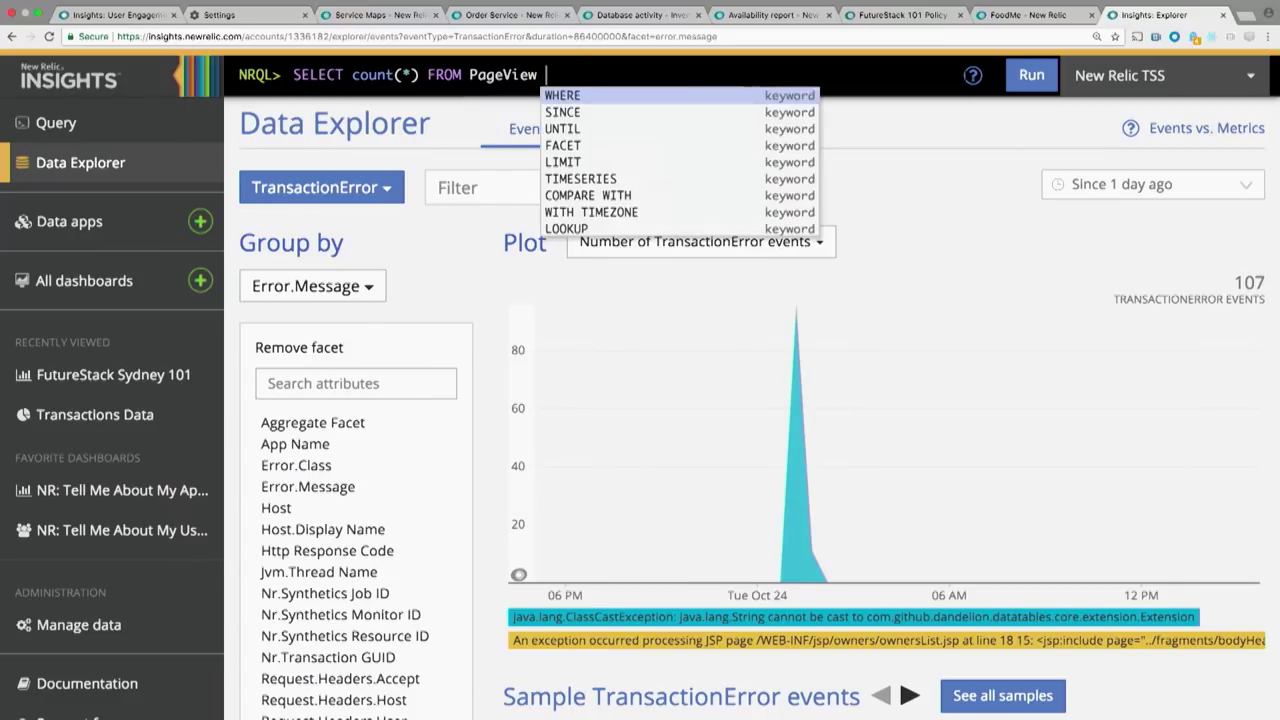
key(Down)
key(Return)
text(=)
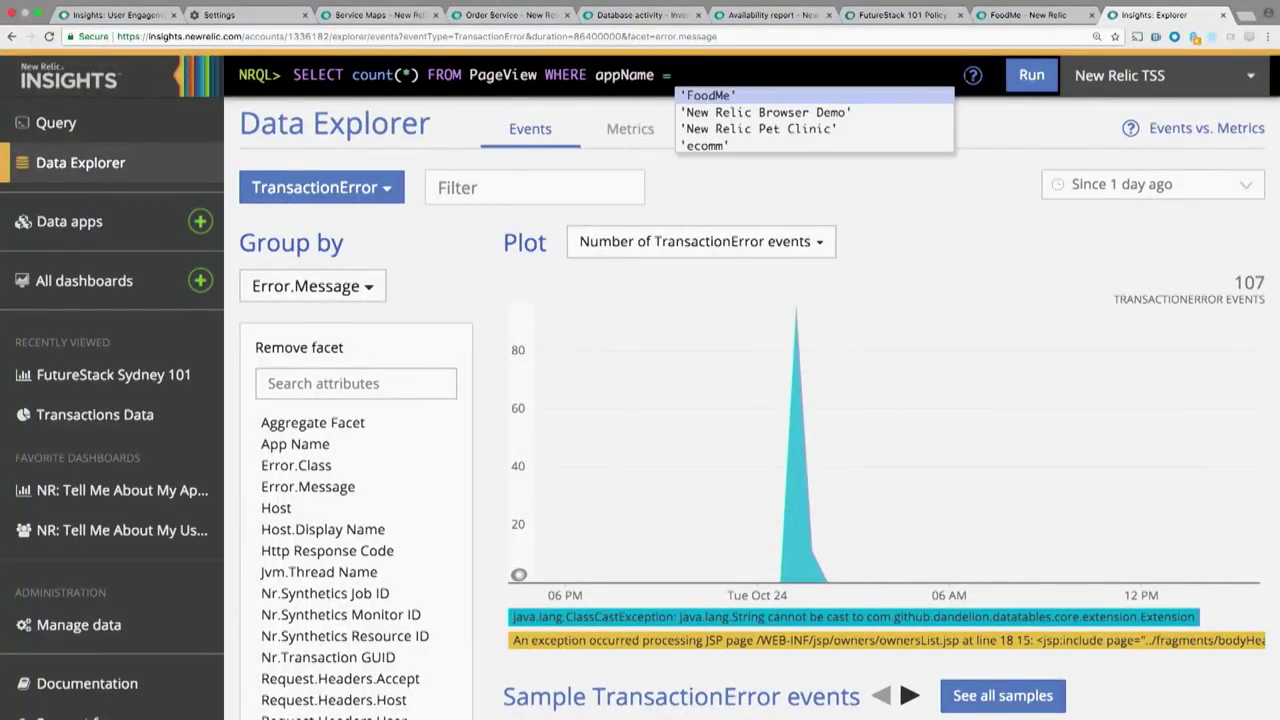
key(Return)
text(FACET)
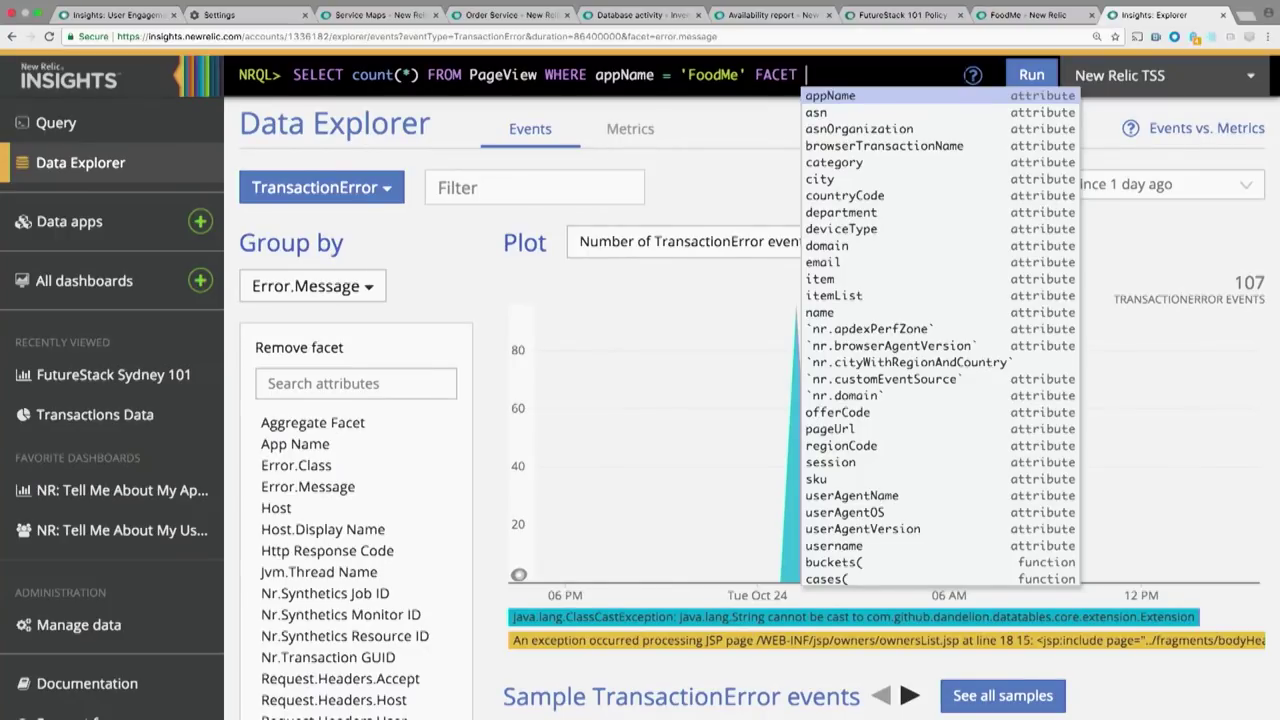
click(836, 197)
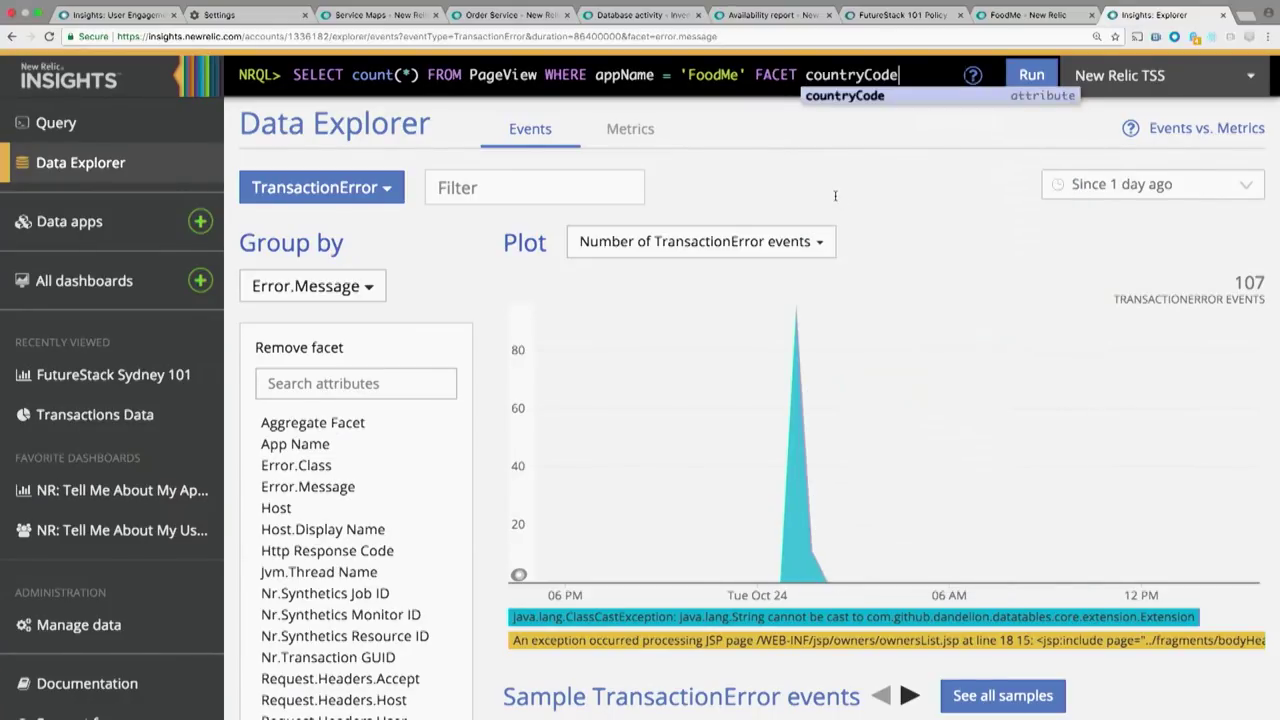
click(1038, 80)
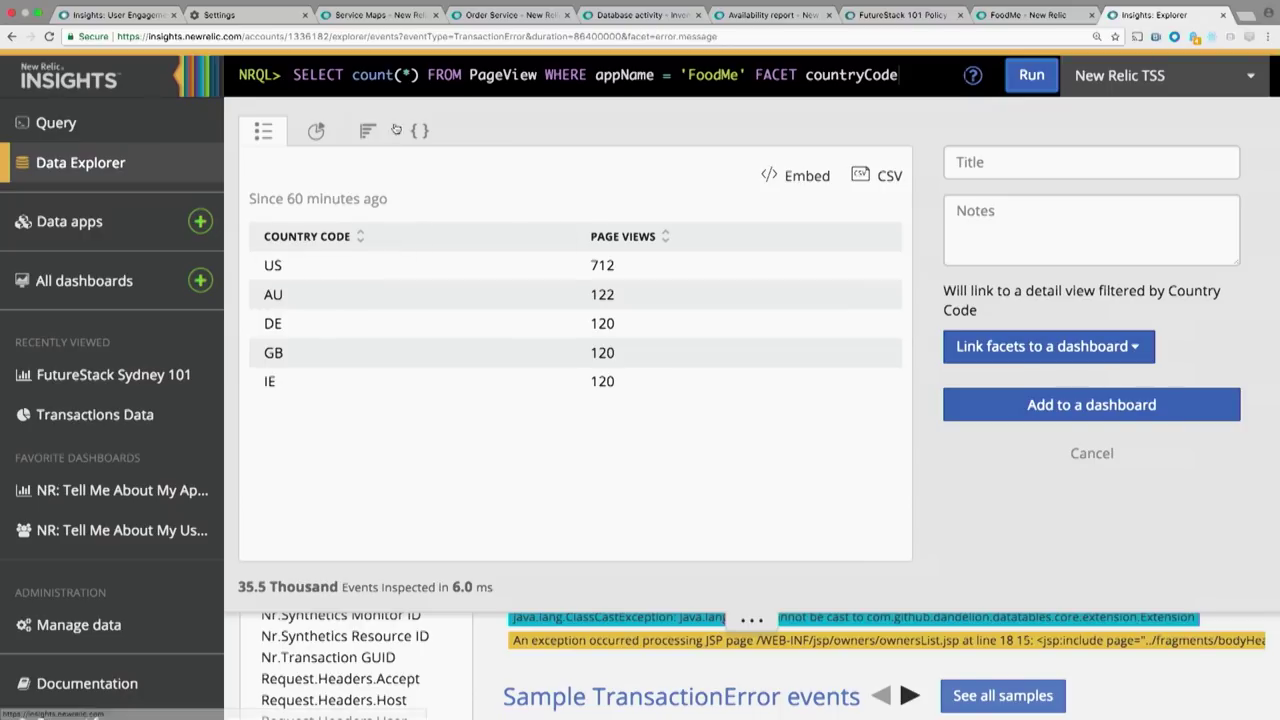
Step: Add average(duration) after count(*) and run the query (US 0.73)
click(420, 75)
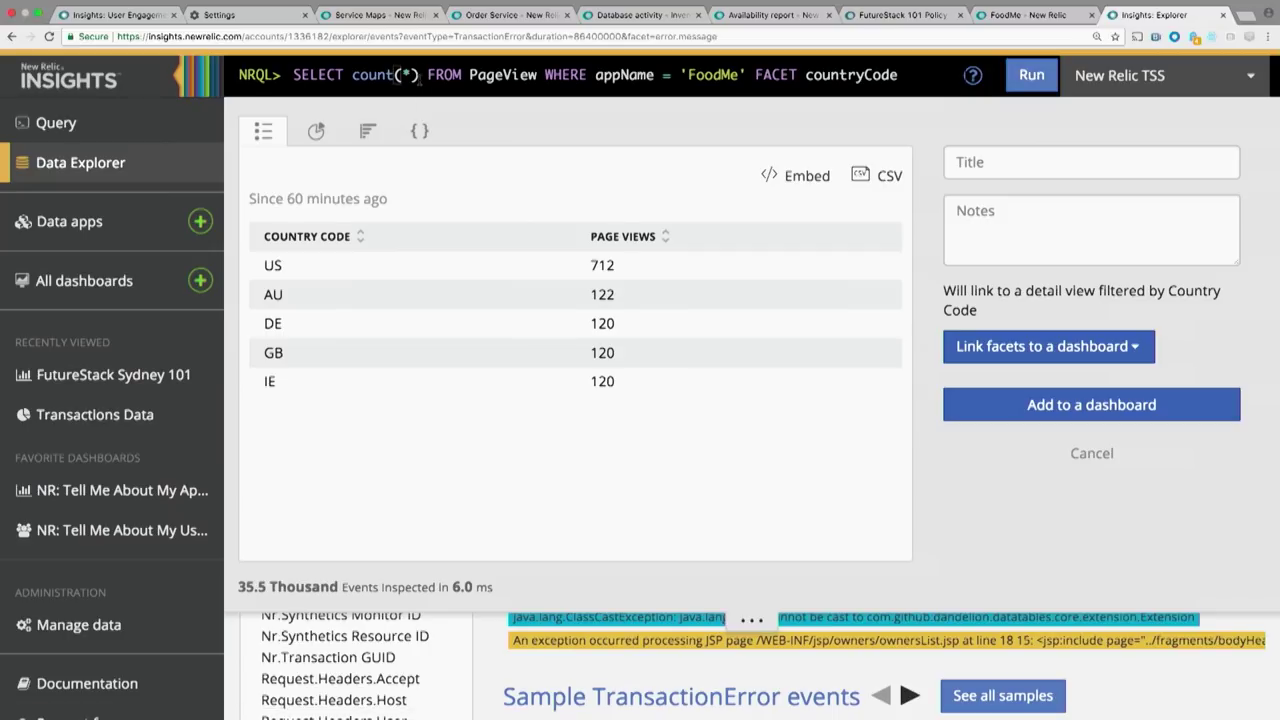
text(,)
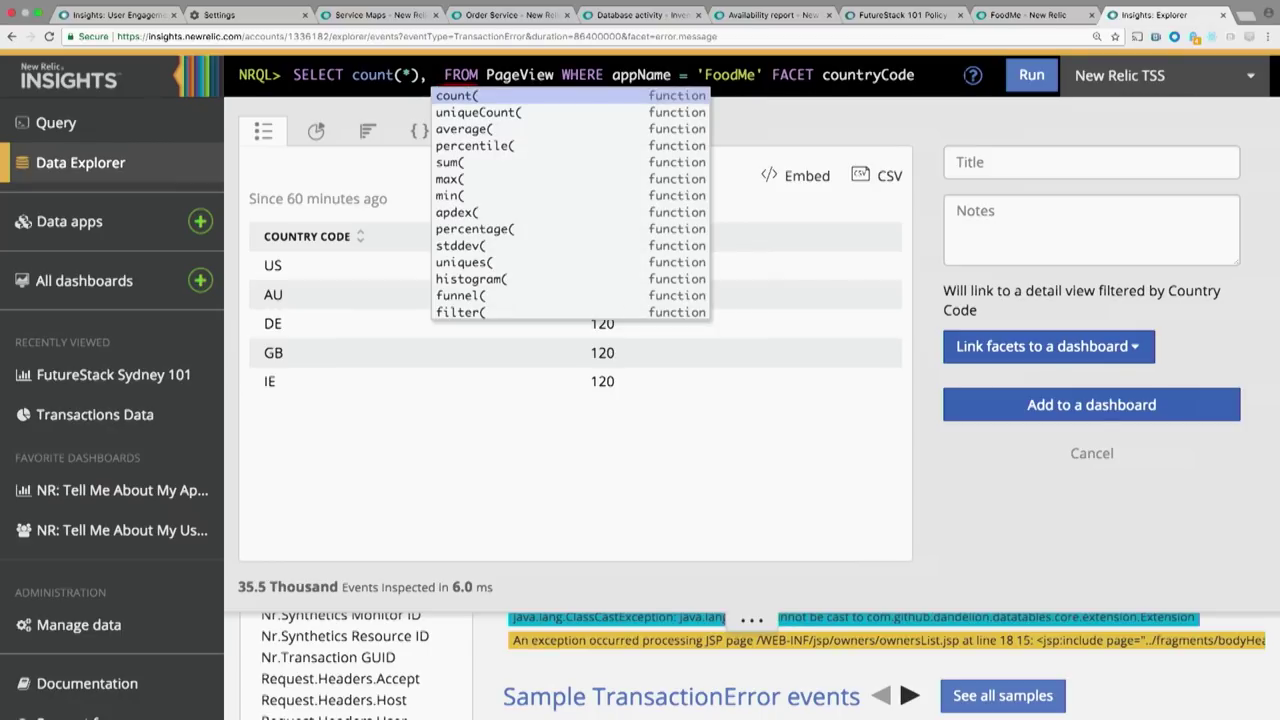
text( average()
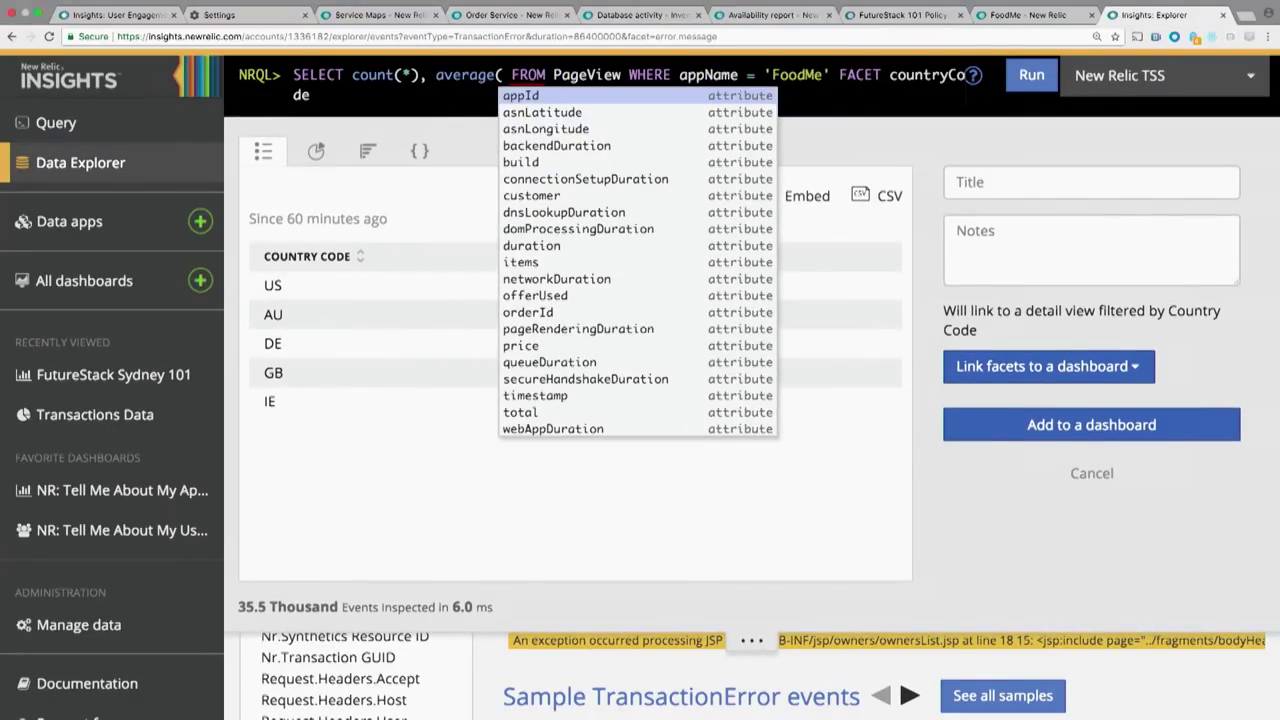
text(duration)
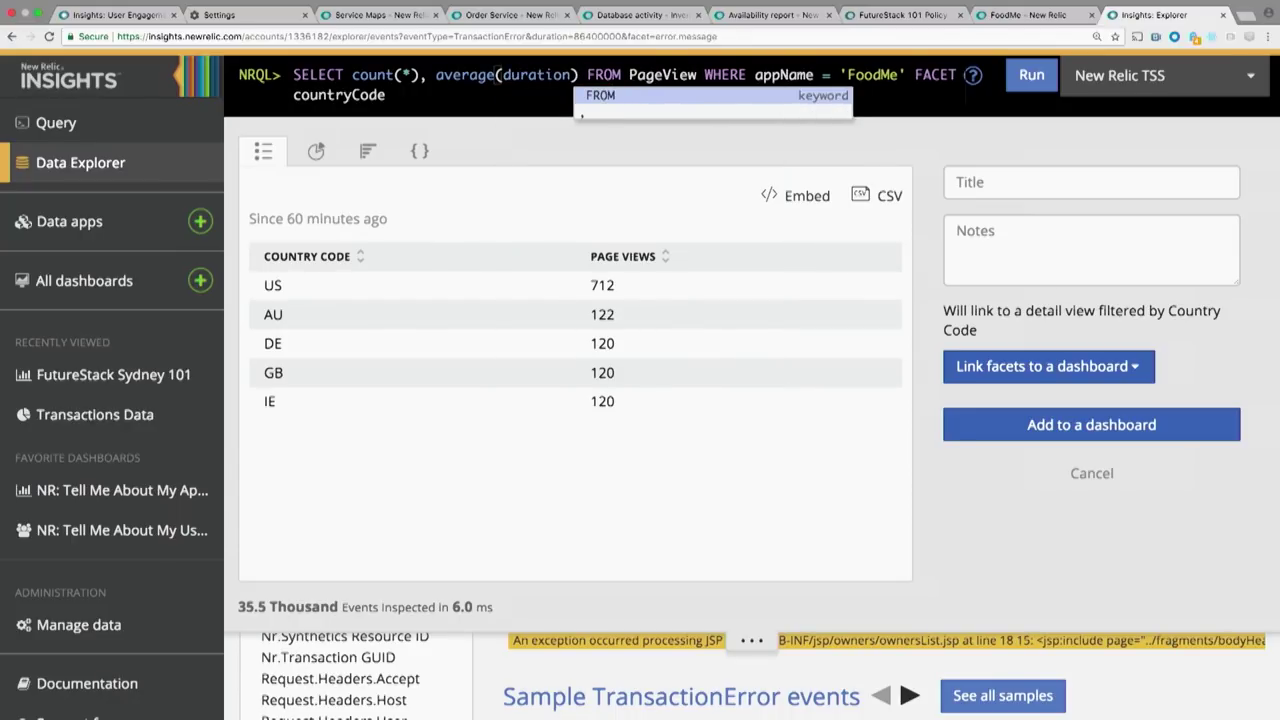
key(Escape)
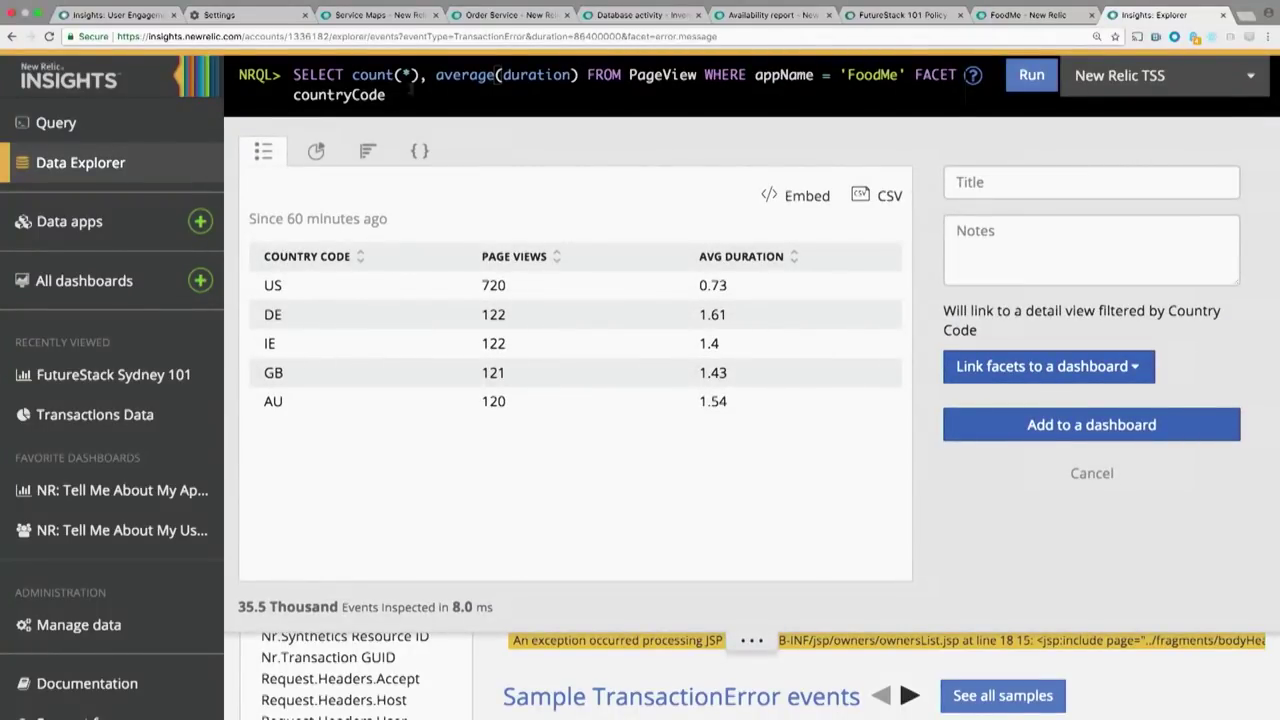
Step: Preview bar and donut charts, back to the table, then delete count(*) from the query
click(368, 152)
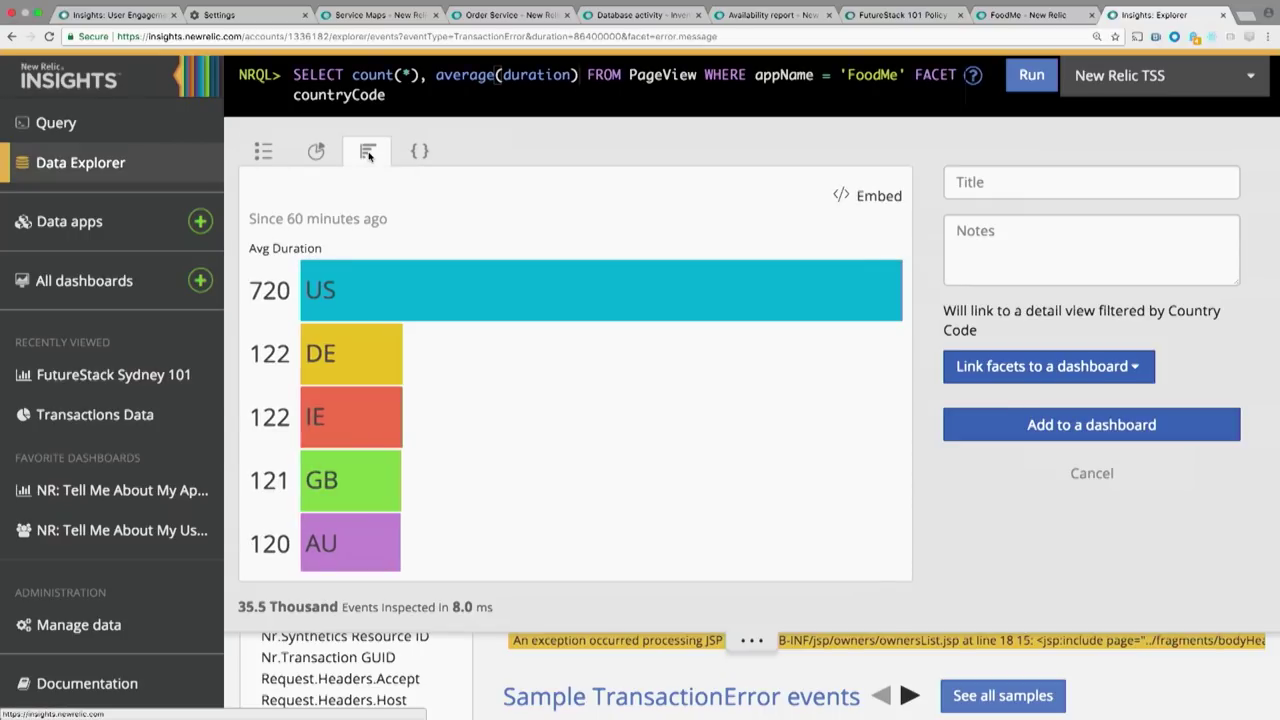
click(313, 156)
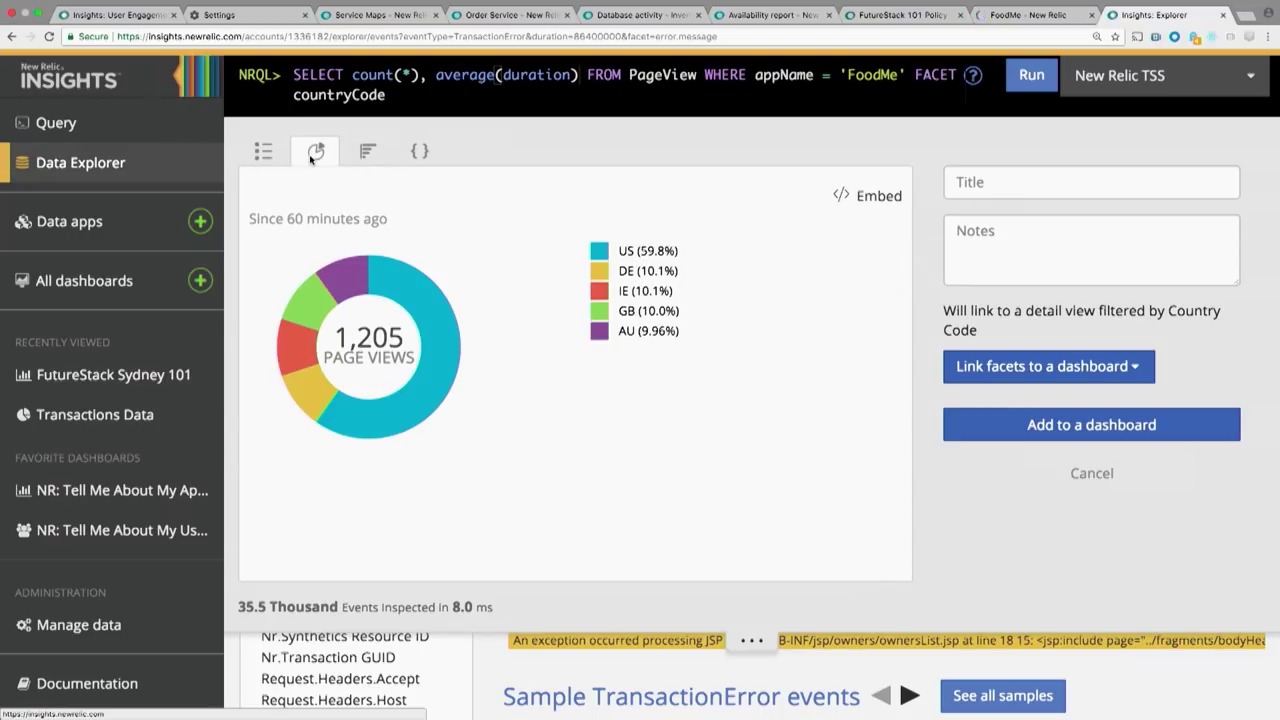
click(268, 157)
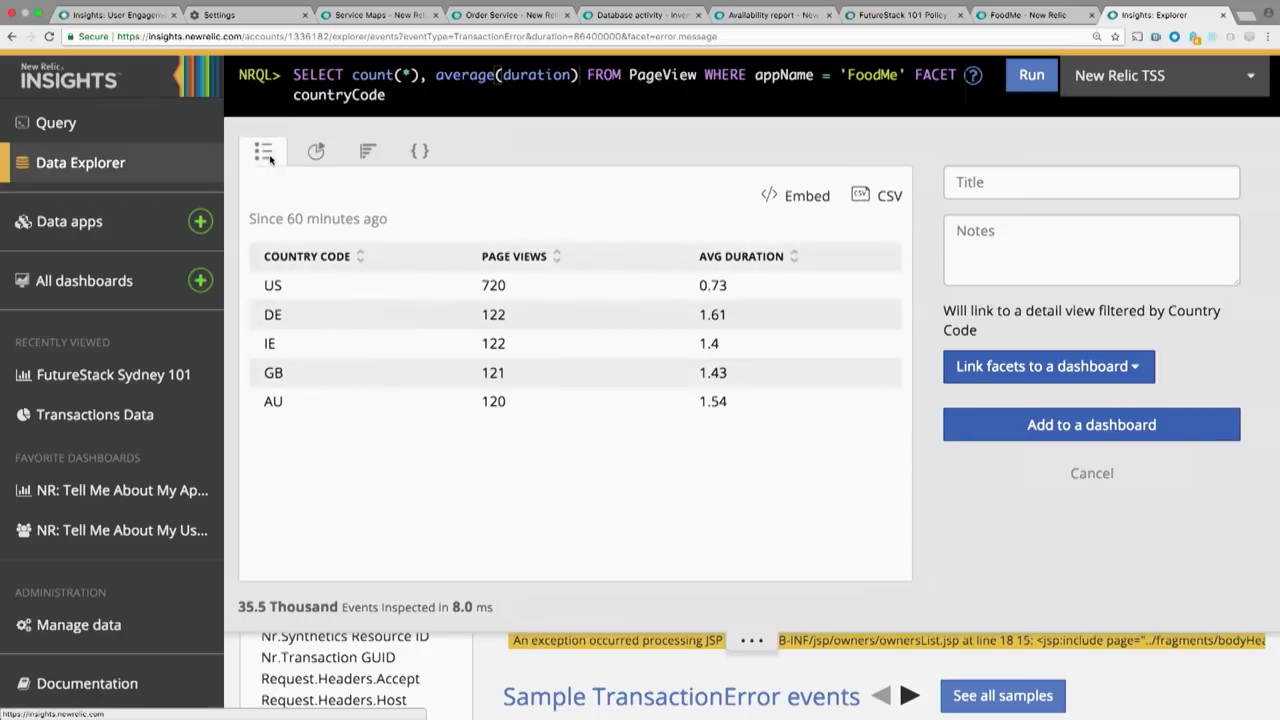
drag(437, 75, 351, 75)
key(BackSpace)
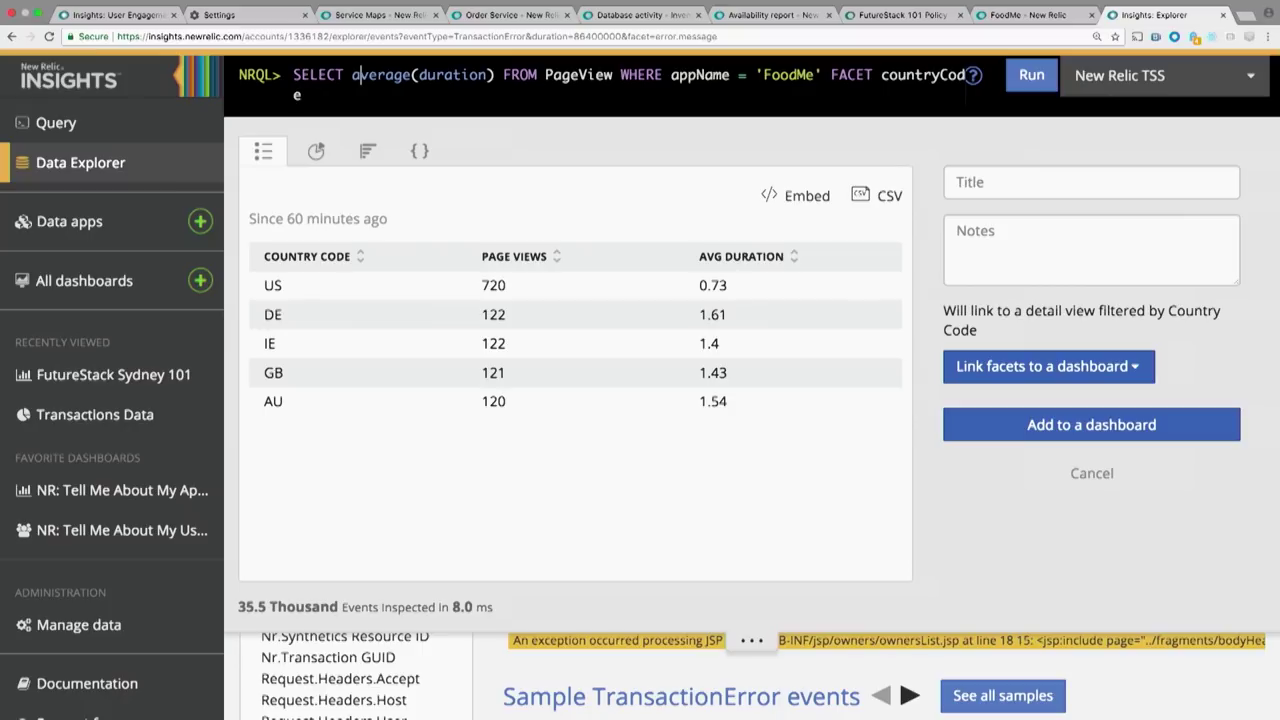
Step: Rerun the average(duration) query as a bar chart titled 'Page Load Time by country'
click(1032, 78)
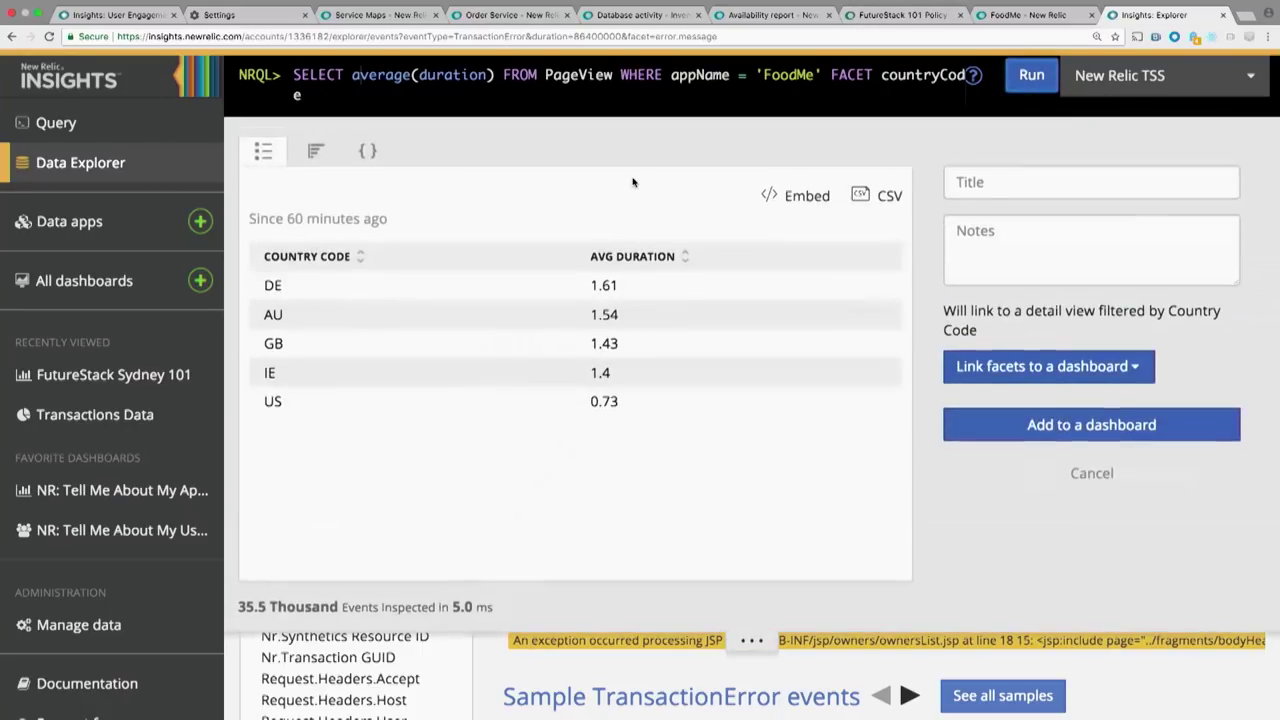
click(316, 152)
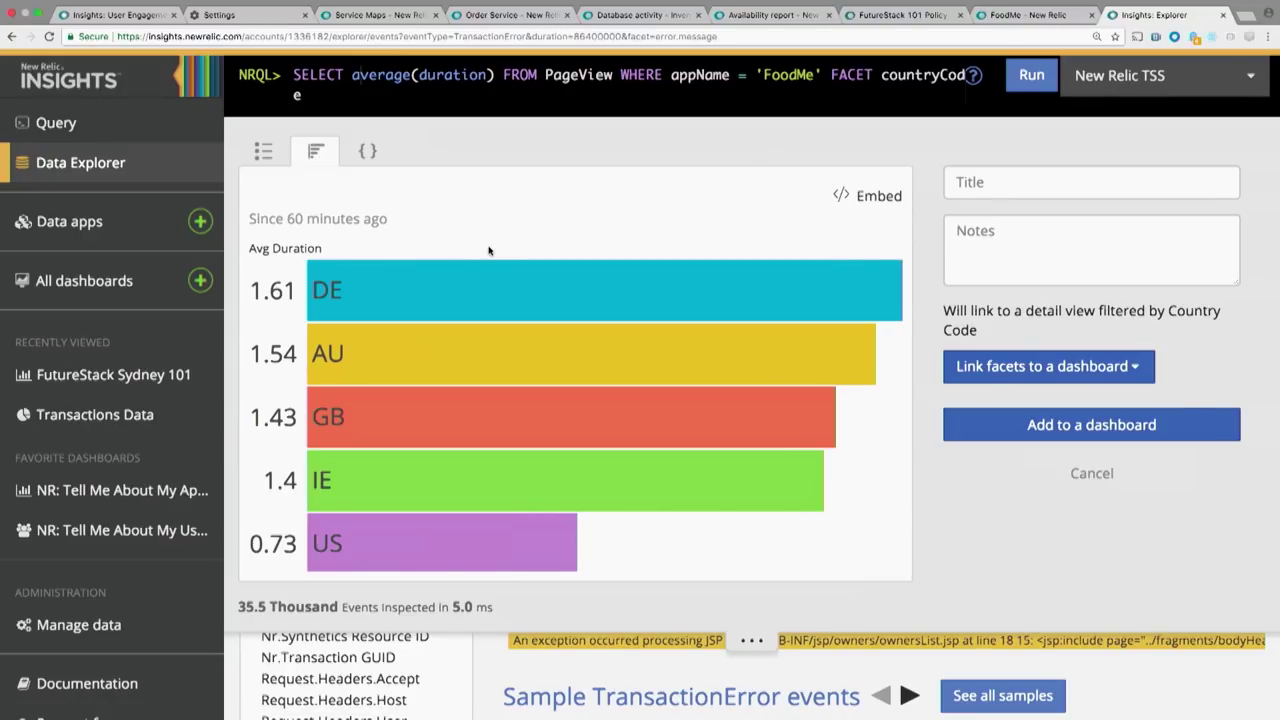
click(968, 182)
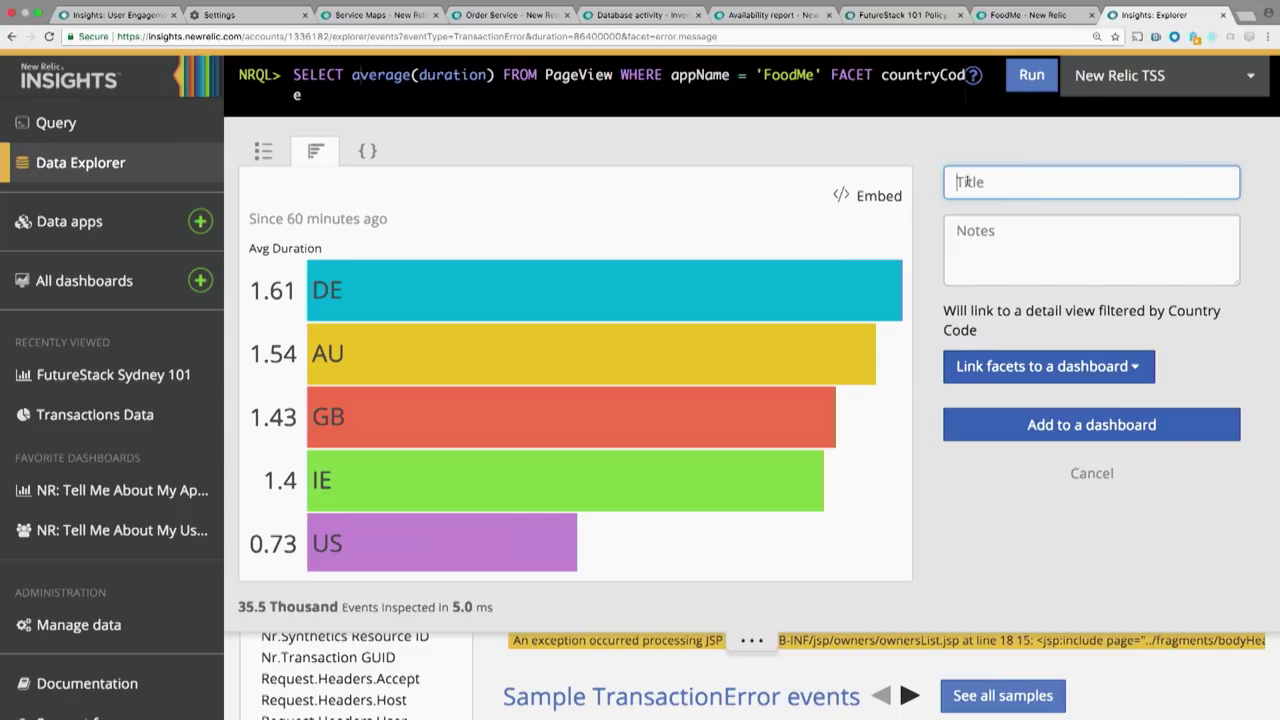
text(Page Load )
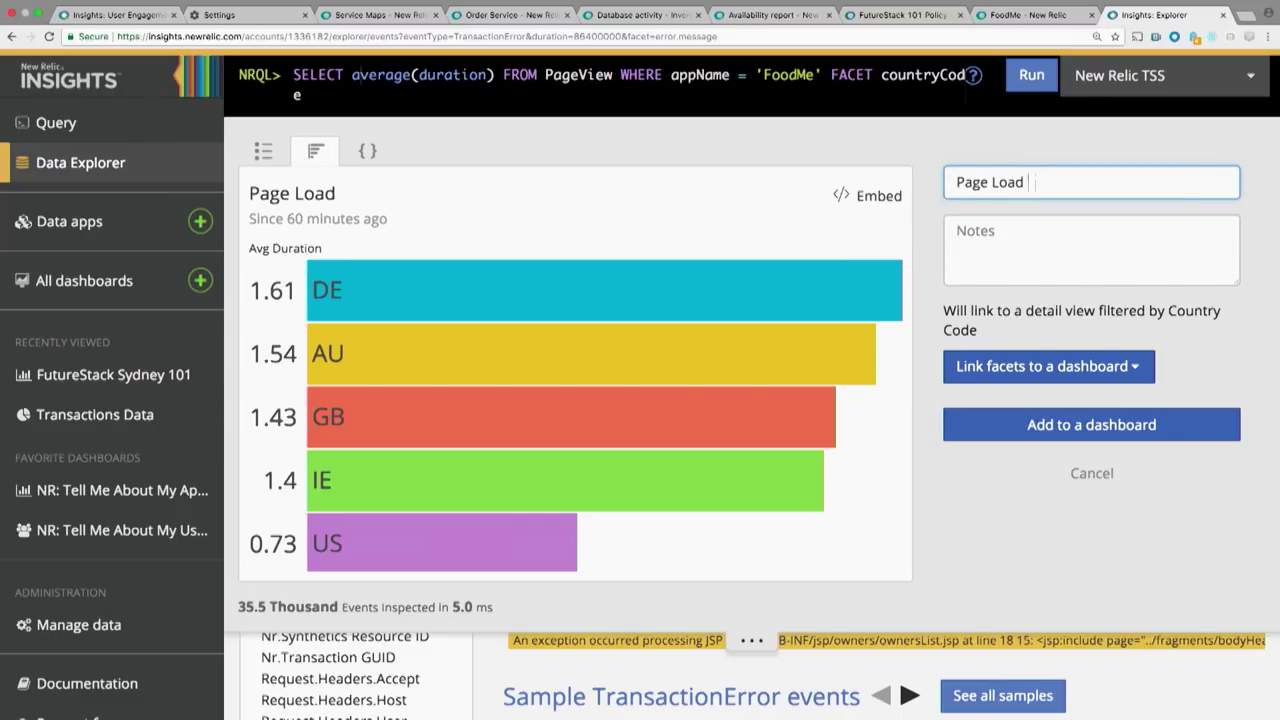
text(Time by country)
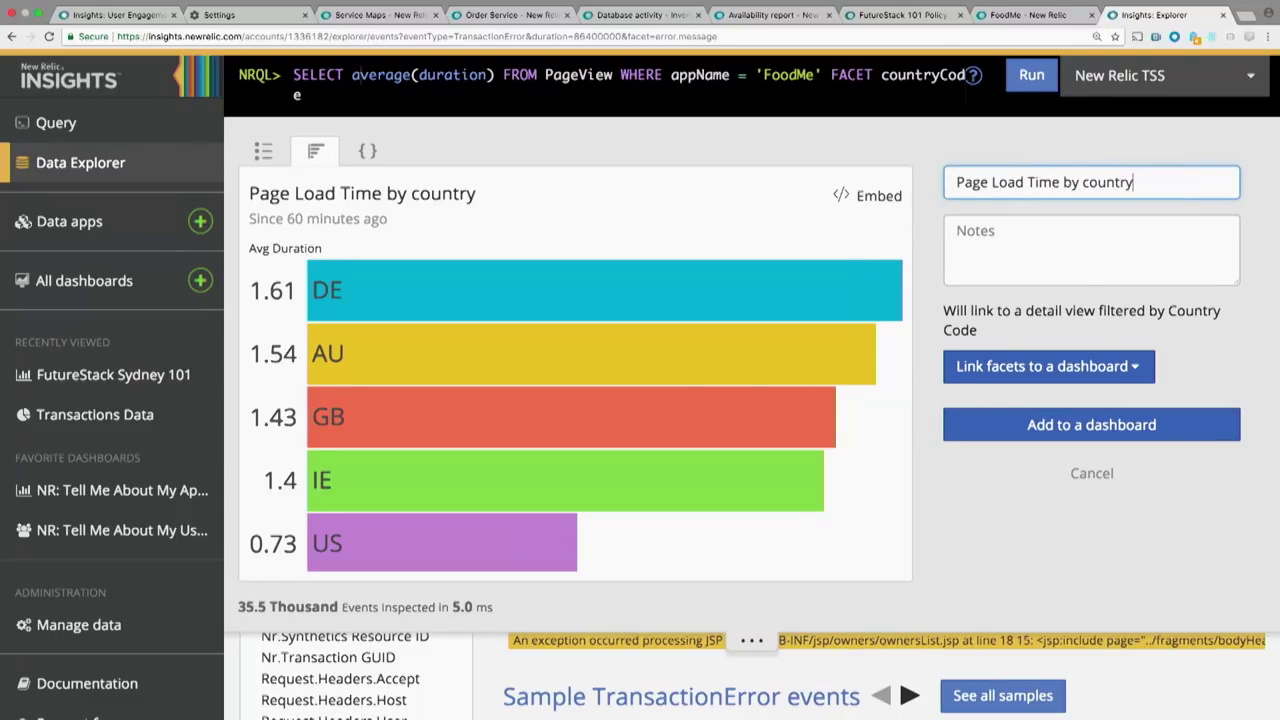
Step: Add the chart to the FutureStack Sydney 101 dashboard and close the chart editor
click(1027, 427)
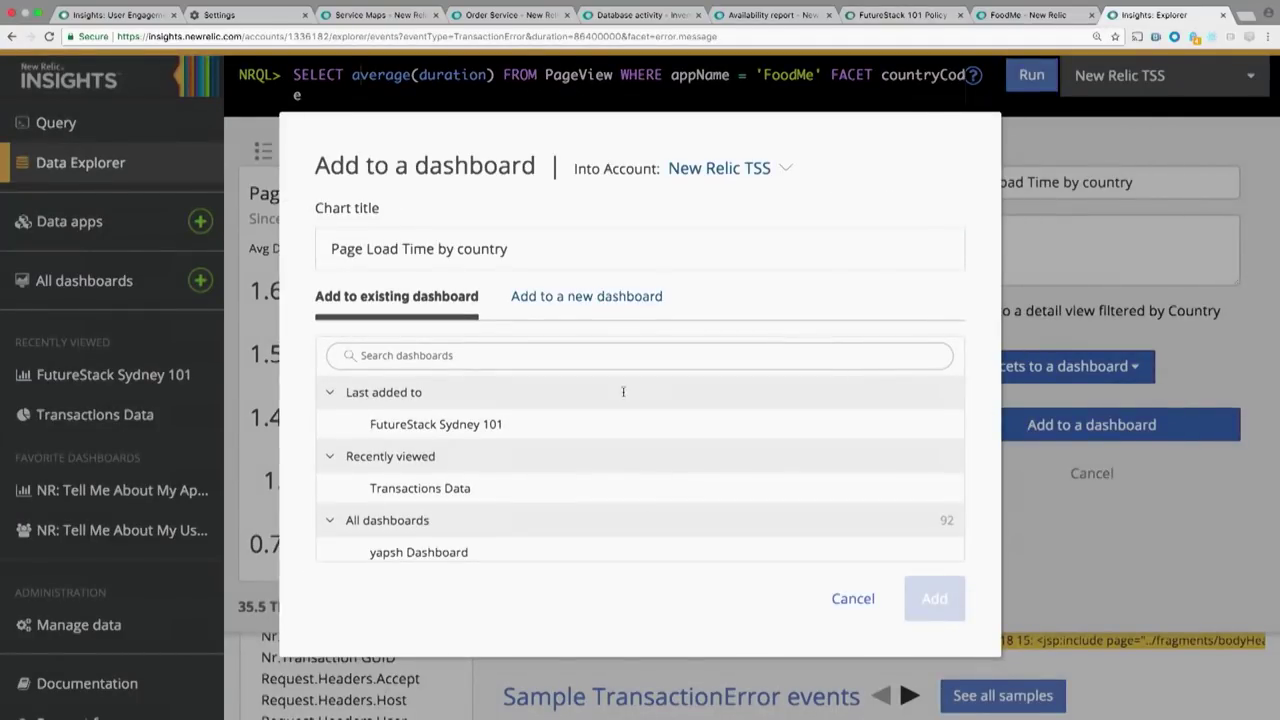
click(575, 428)
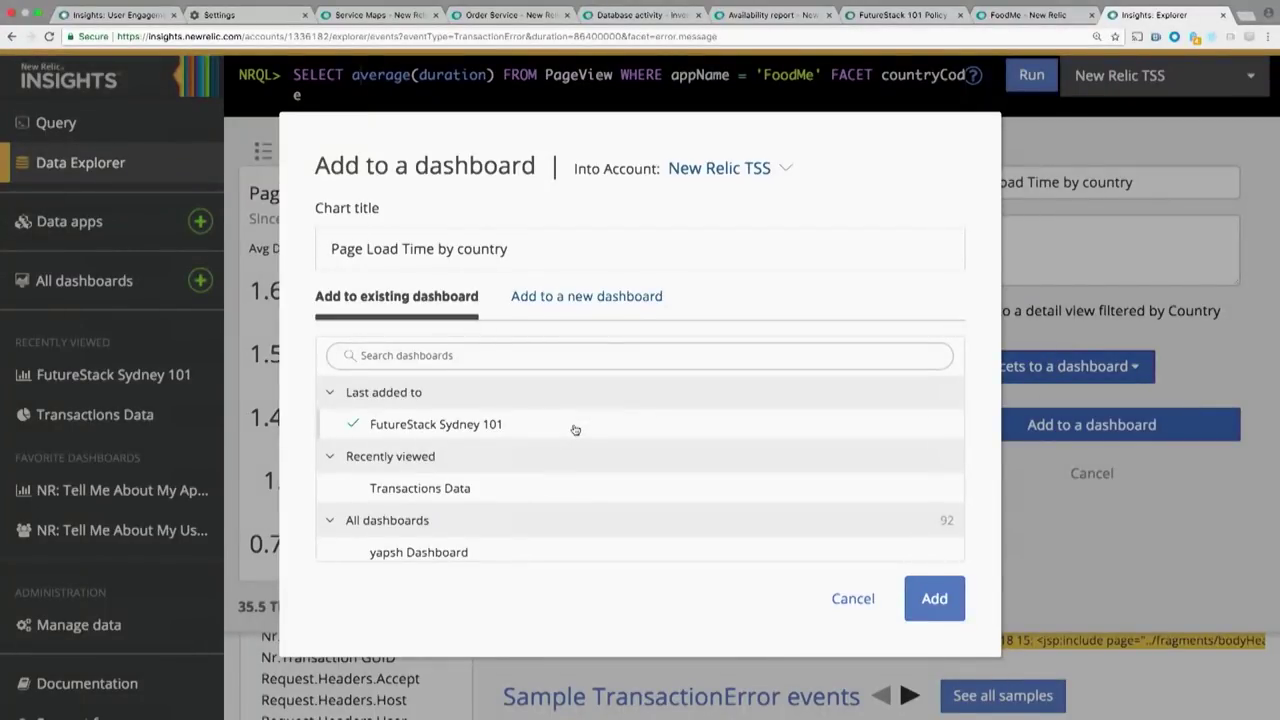
click(911, 604)
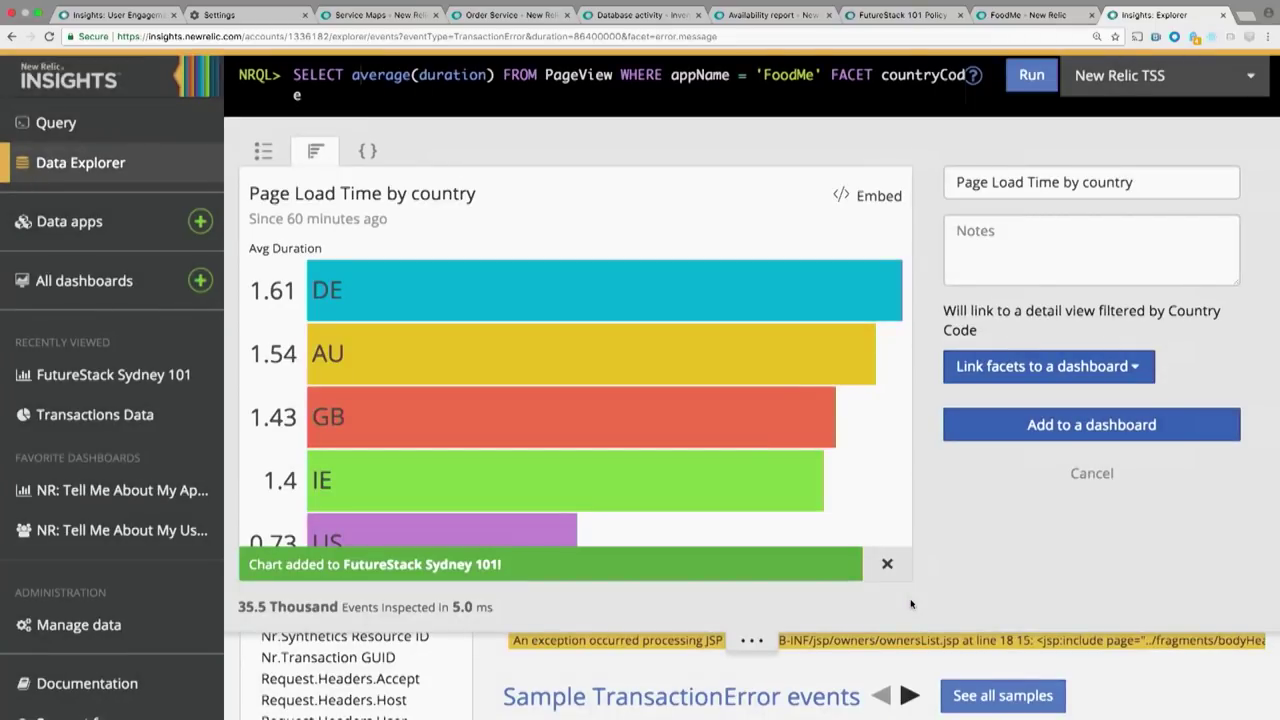
click(1089, 477)
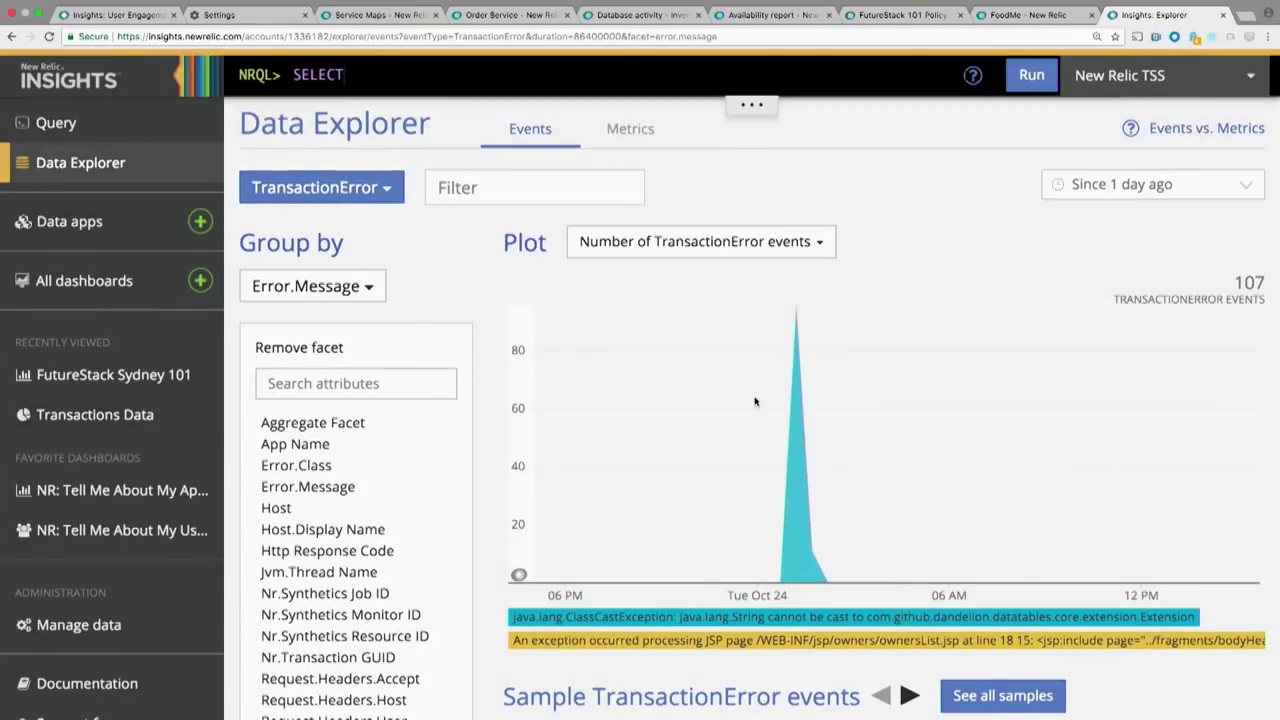
Step: Open FutureStack Sydney 101 and check Page Load Time by country (DE 1.61, AU 1.54)
click(128, 389)
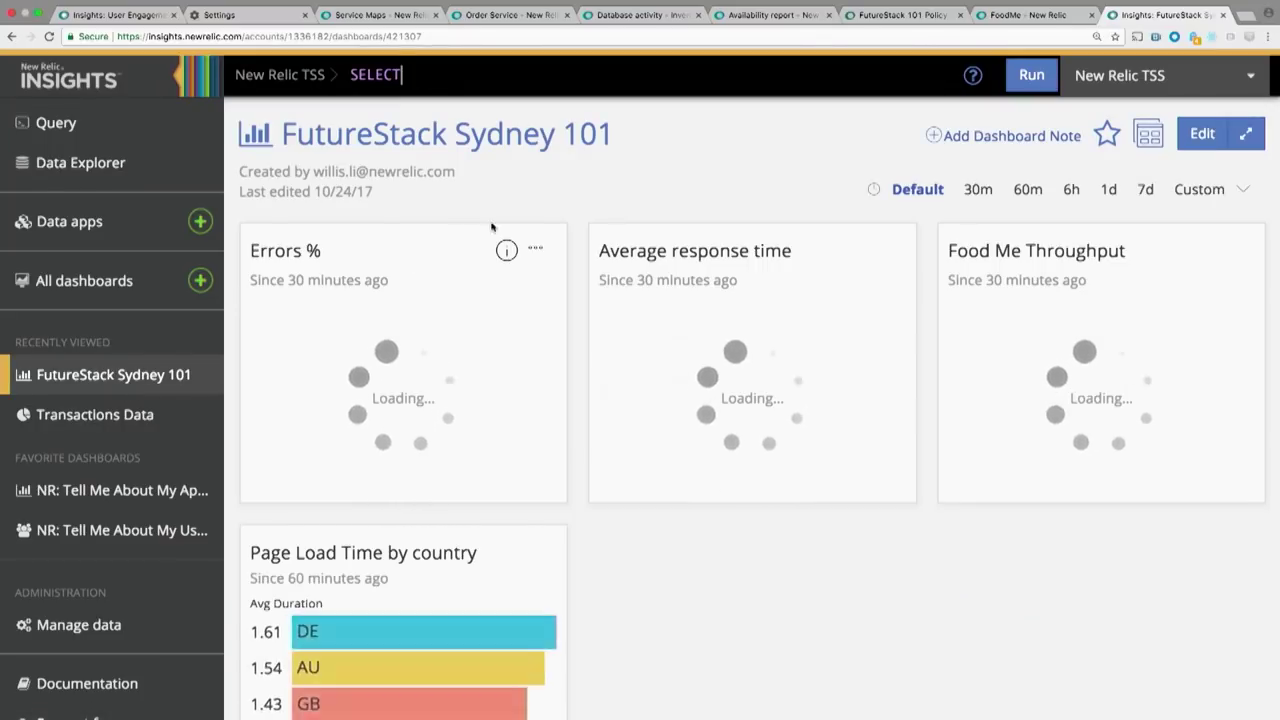
scroll(566, 215, down, 2)
mouse_move(480, 461)
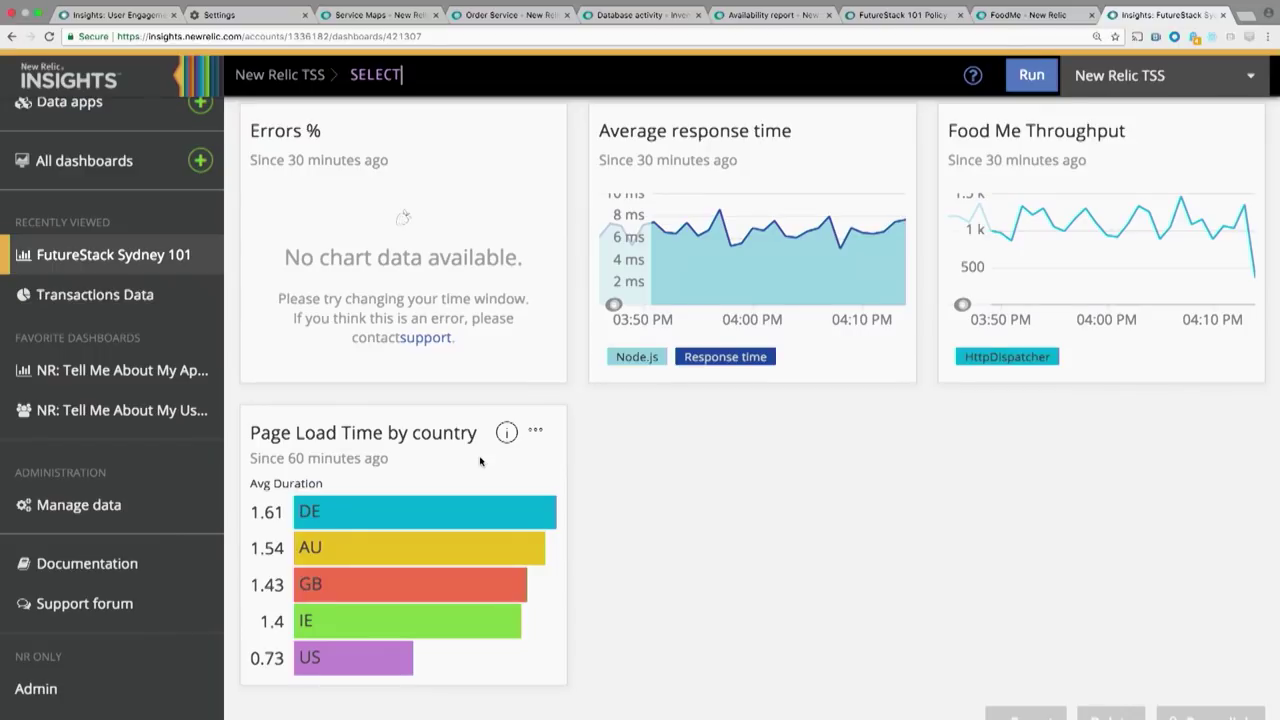
scroll(585, 463, up, 2)
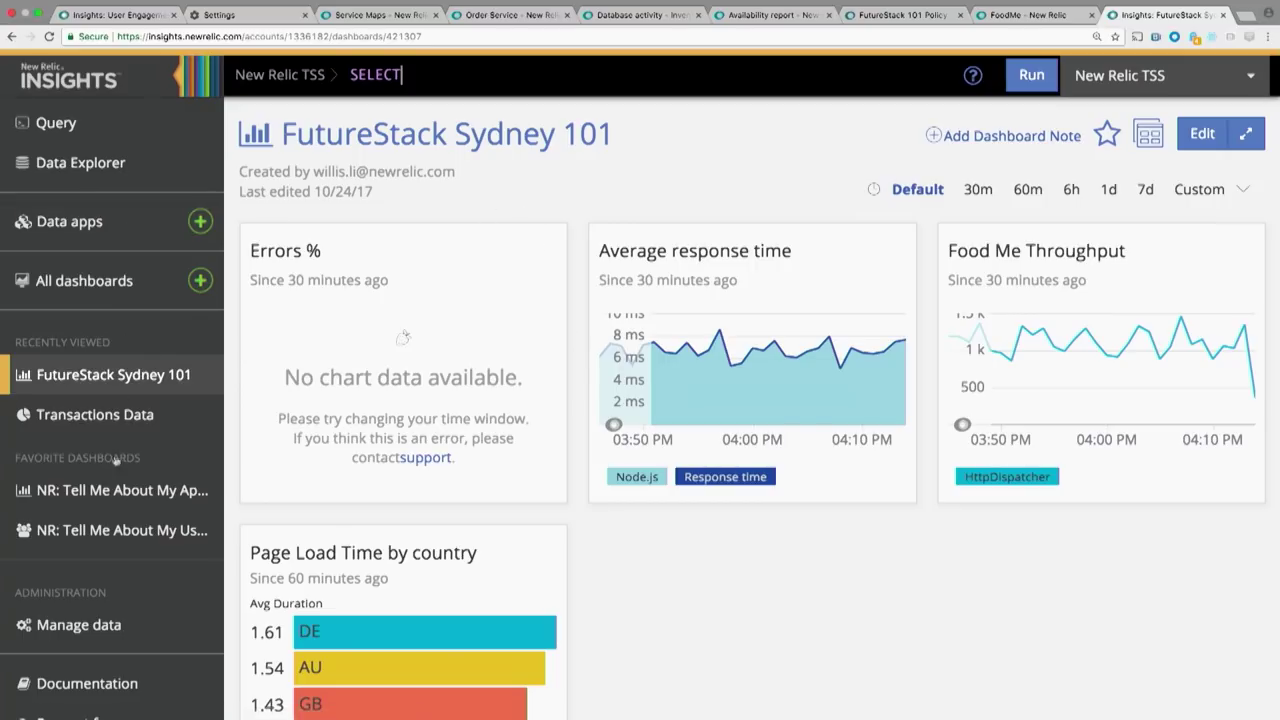
Step: Go to Manage data and show the API Keys page with insert and query keys
click(108, 625)
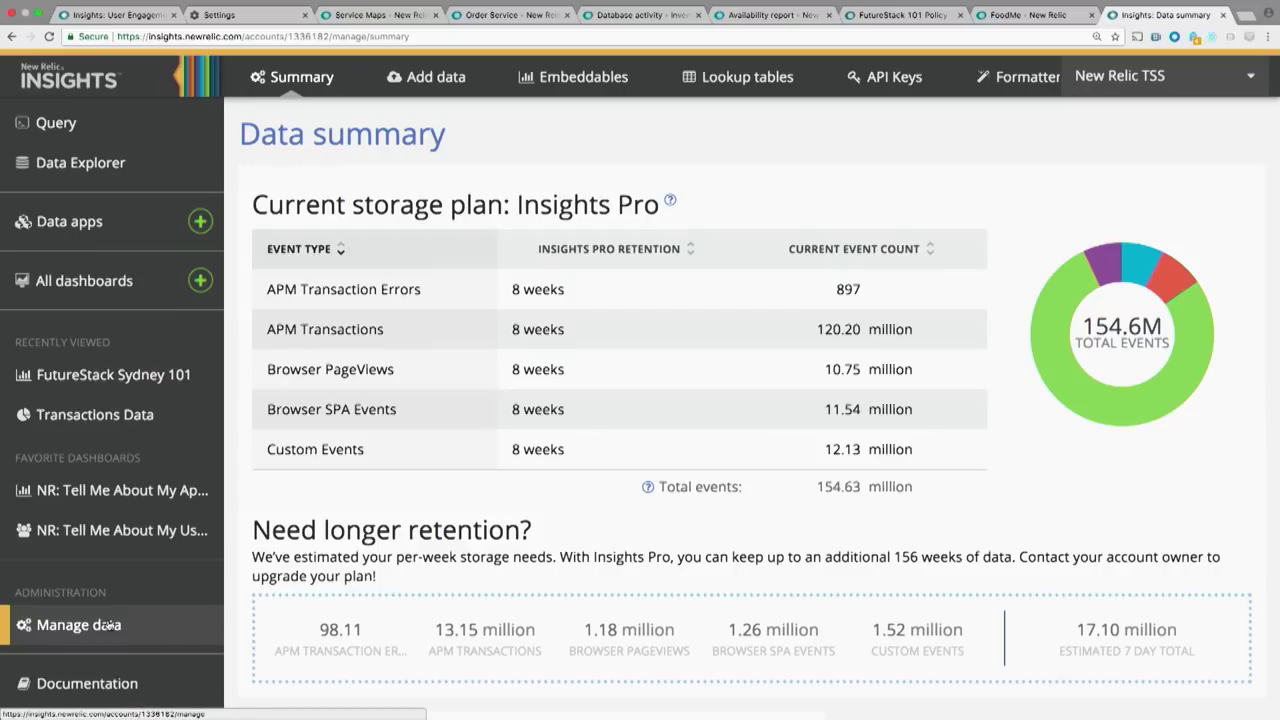
click(870, 94)
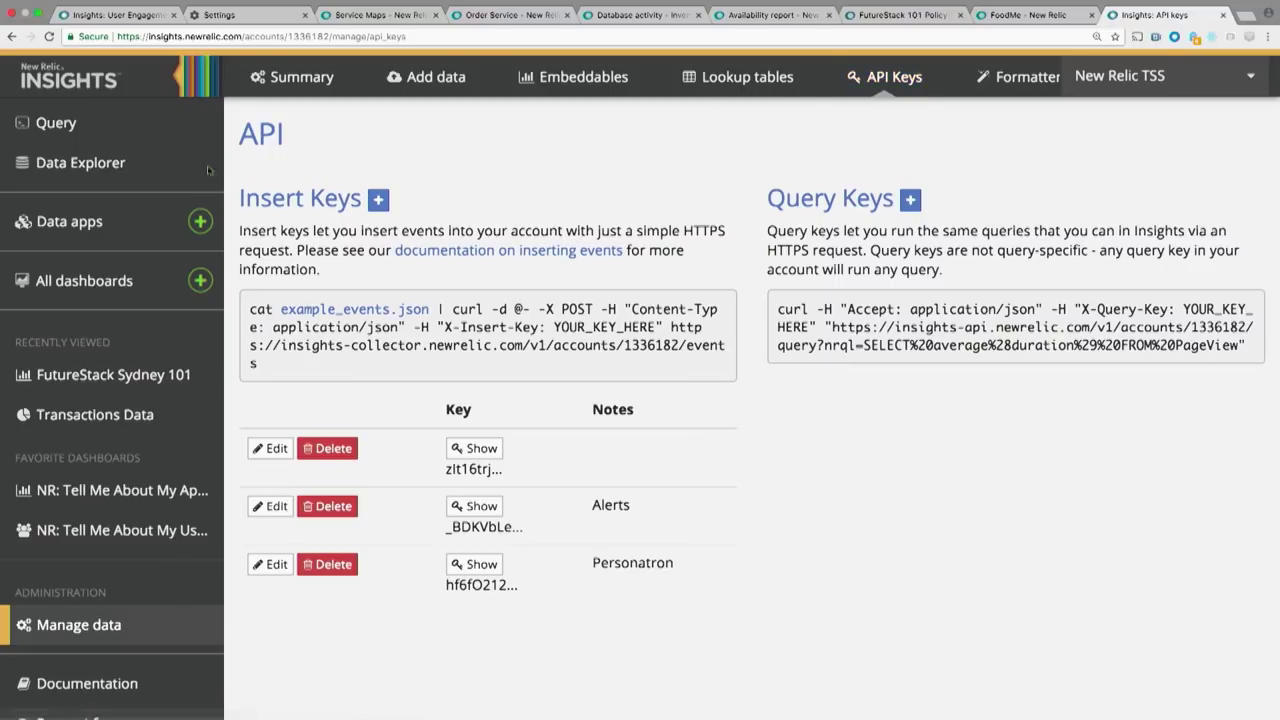
Step: Explore Alerts events over the last 3 days and review the sample alert events table
click(176, 170)
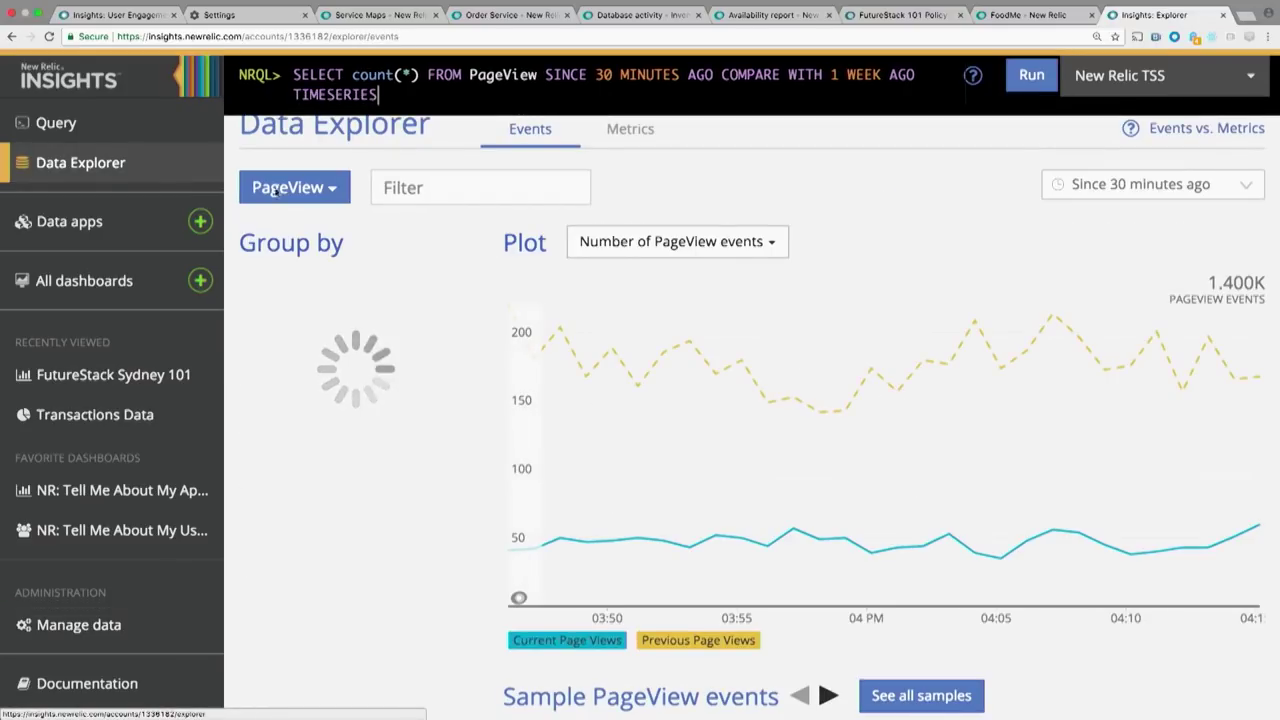
click(306, 194)
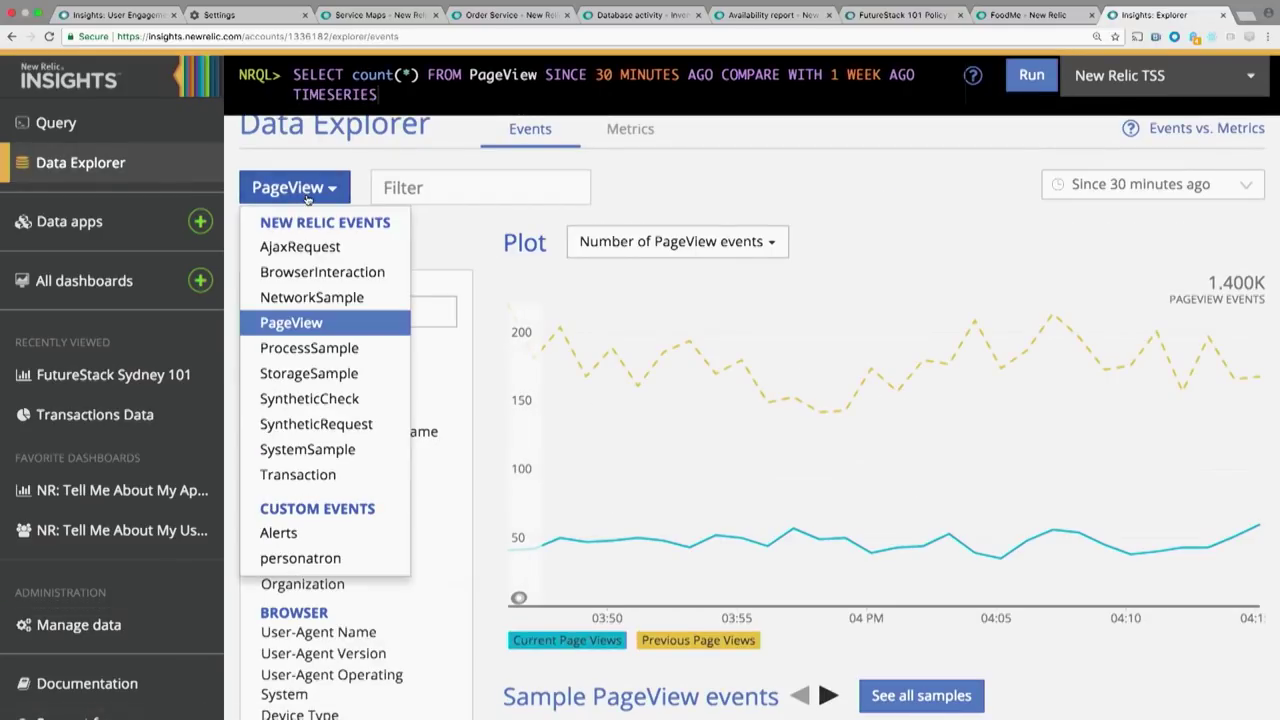
click(326, 533)
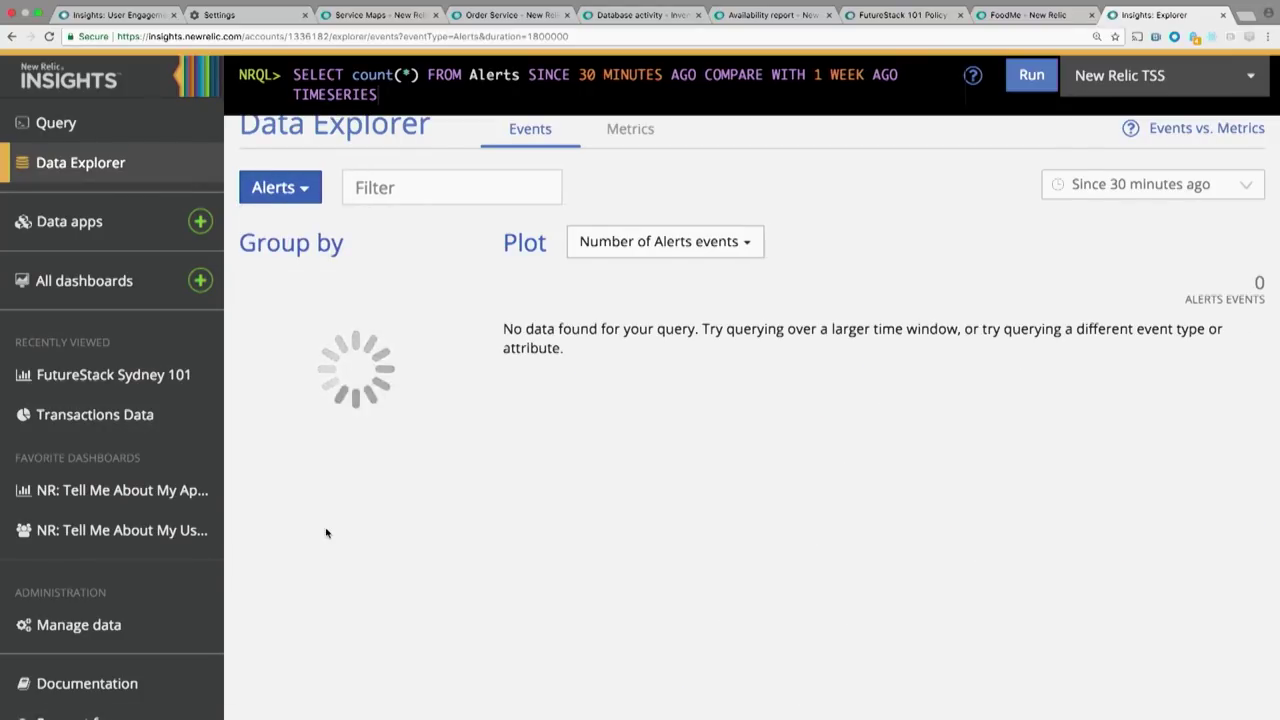
click(1150, 184)
click(1130, 296)
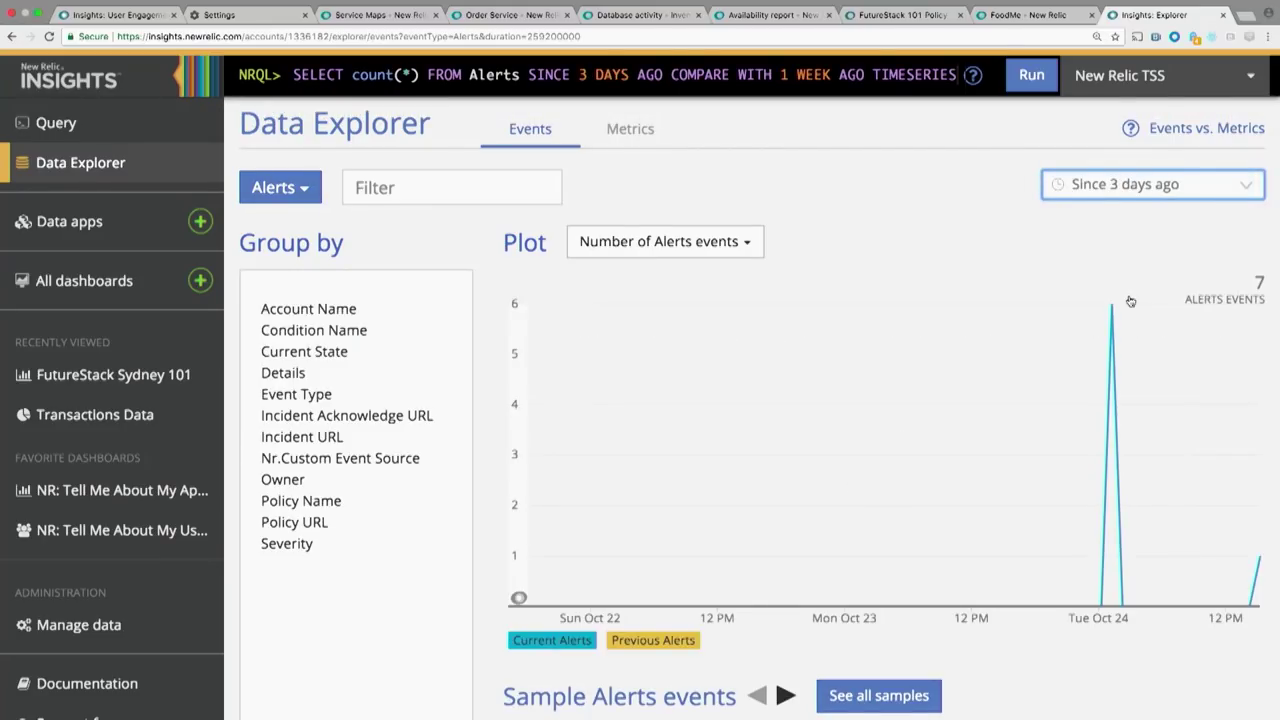
scroll(709, 434, down, 3)
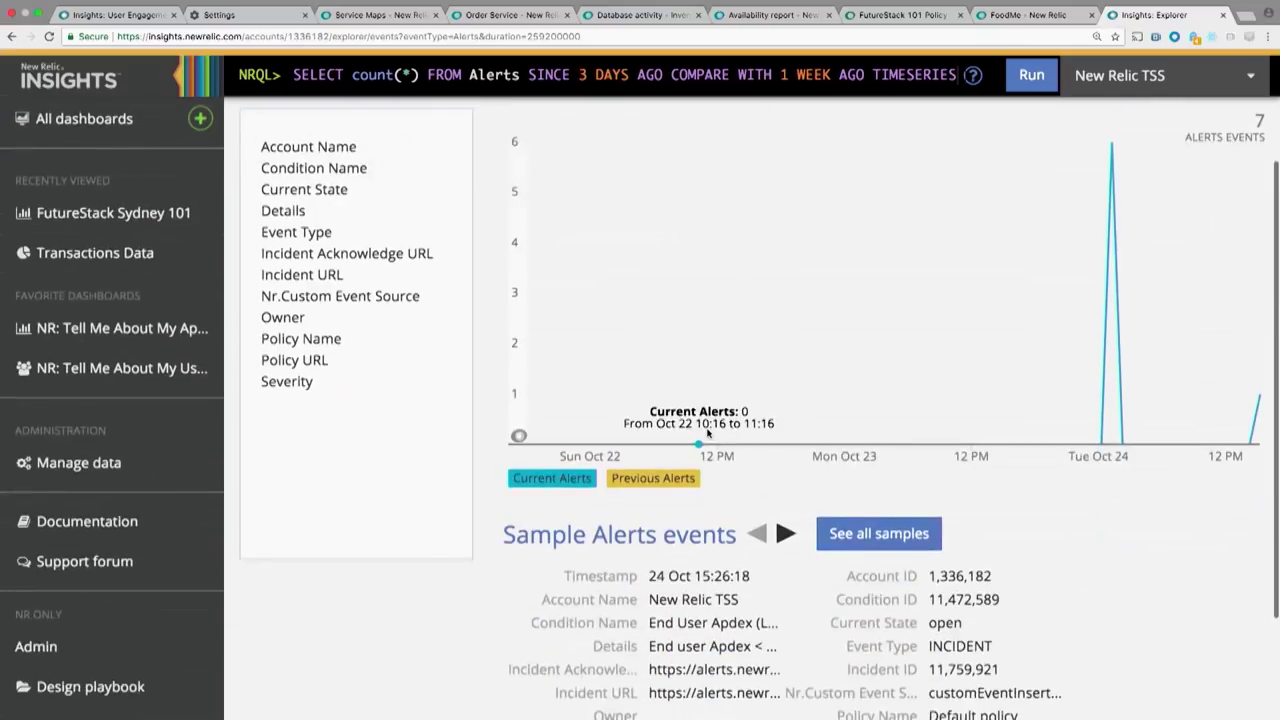
click(879, 535)
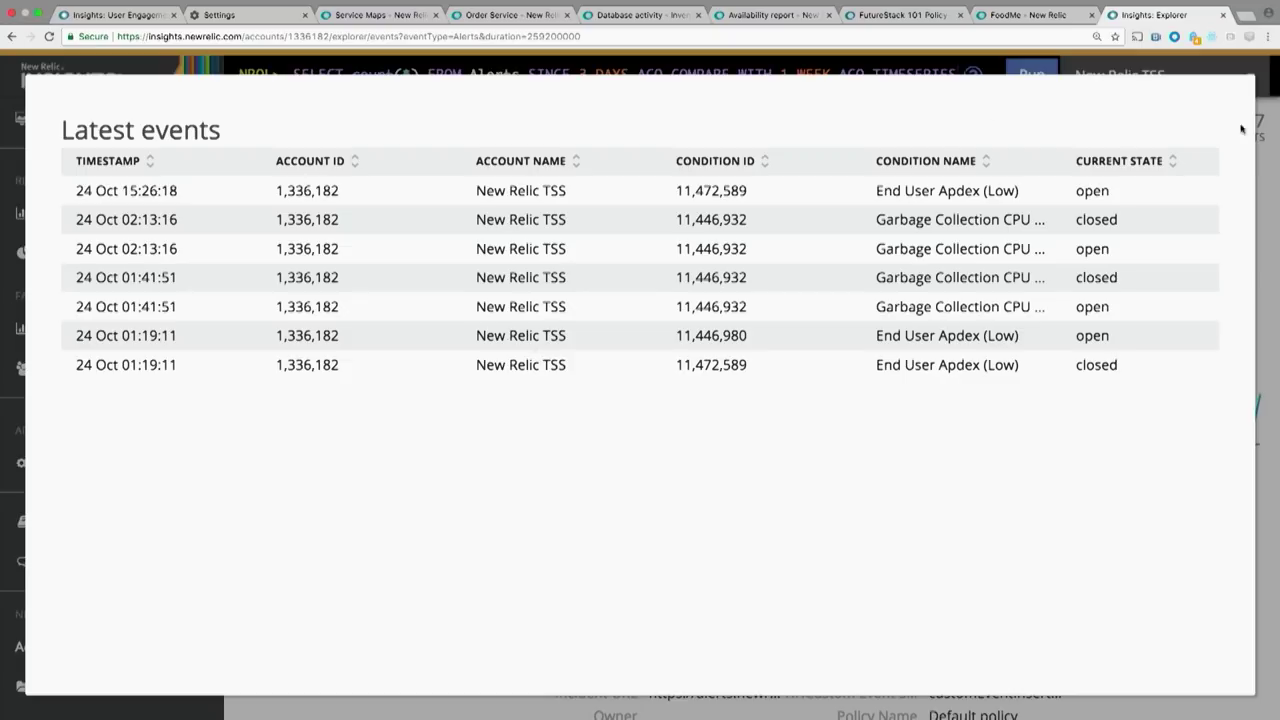
click(1262, 155)
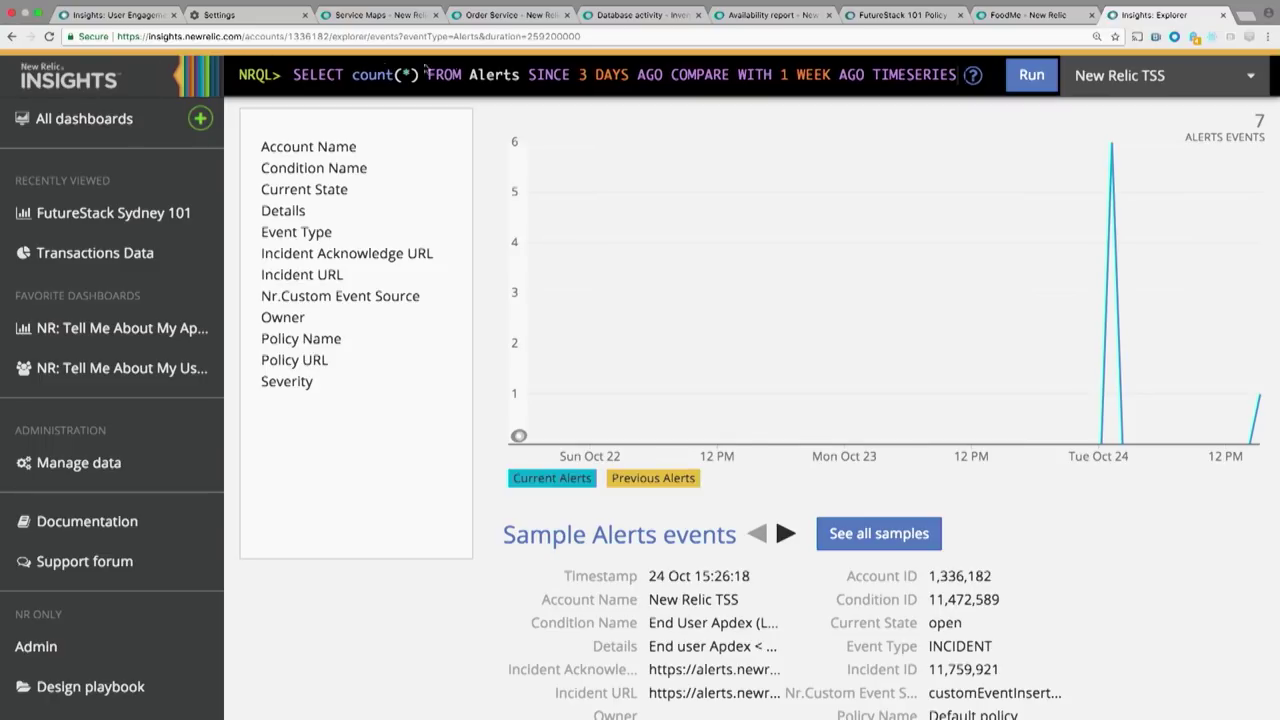
Step: Rewrite the query to SINCE 1 week ago COMPARE WITH 1 week ago and run it
click(530, 77)
click(530, 77)
drag(530, 75, 846, 97)
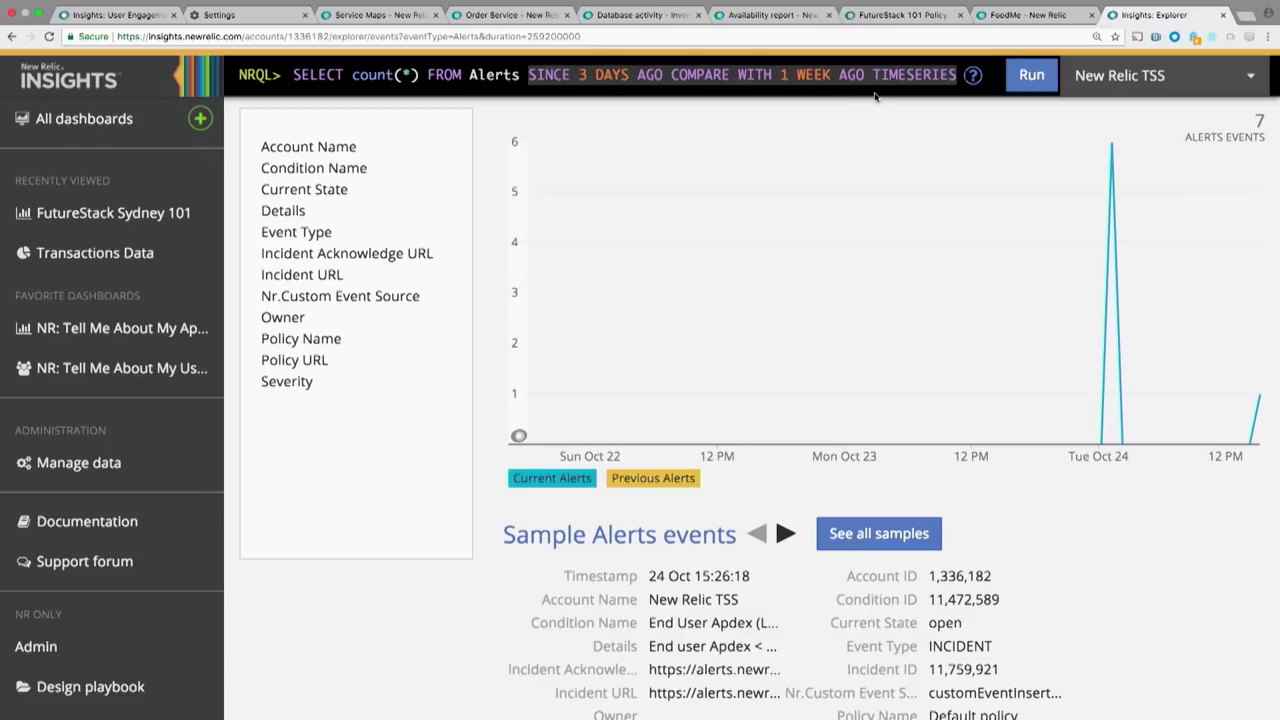
key(BackSpace)
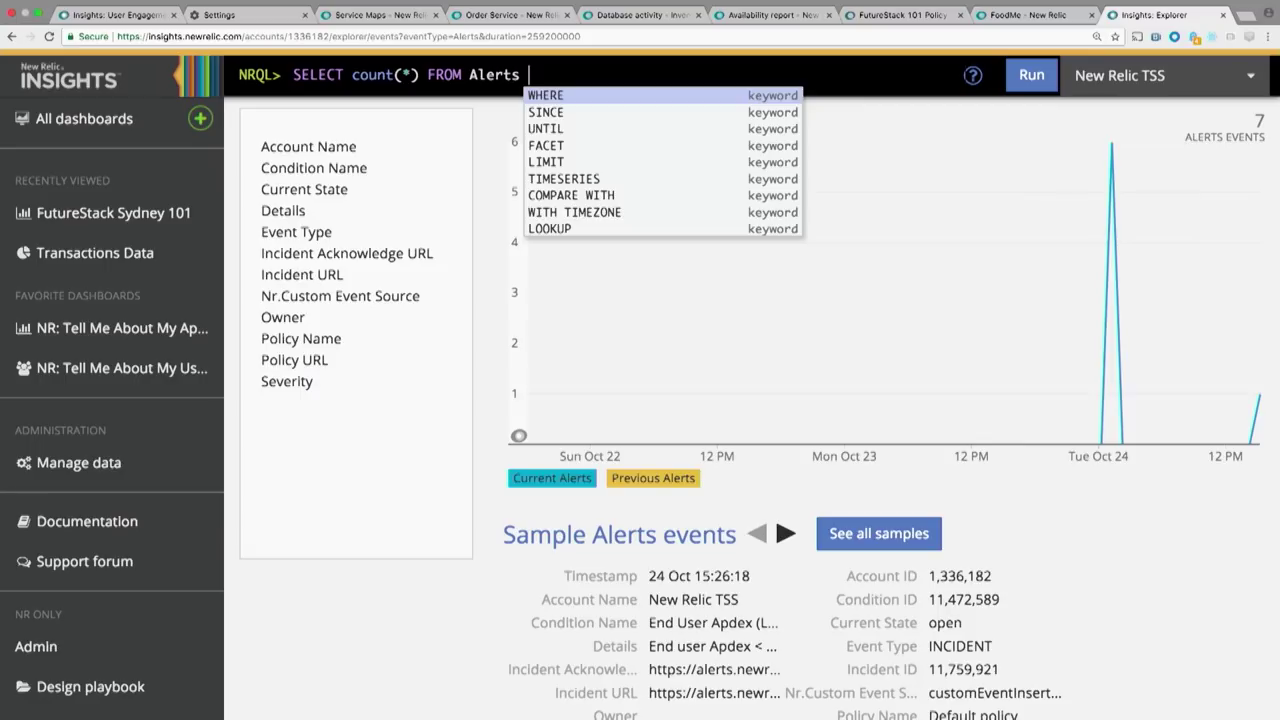
text(s)
key(Return)
key(Down)
key(Down)
key(Down)
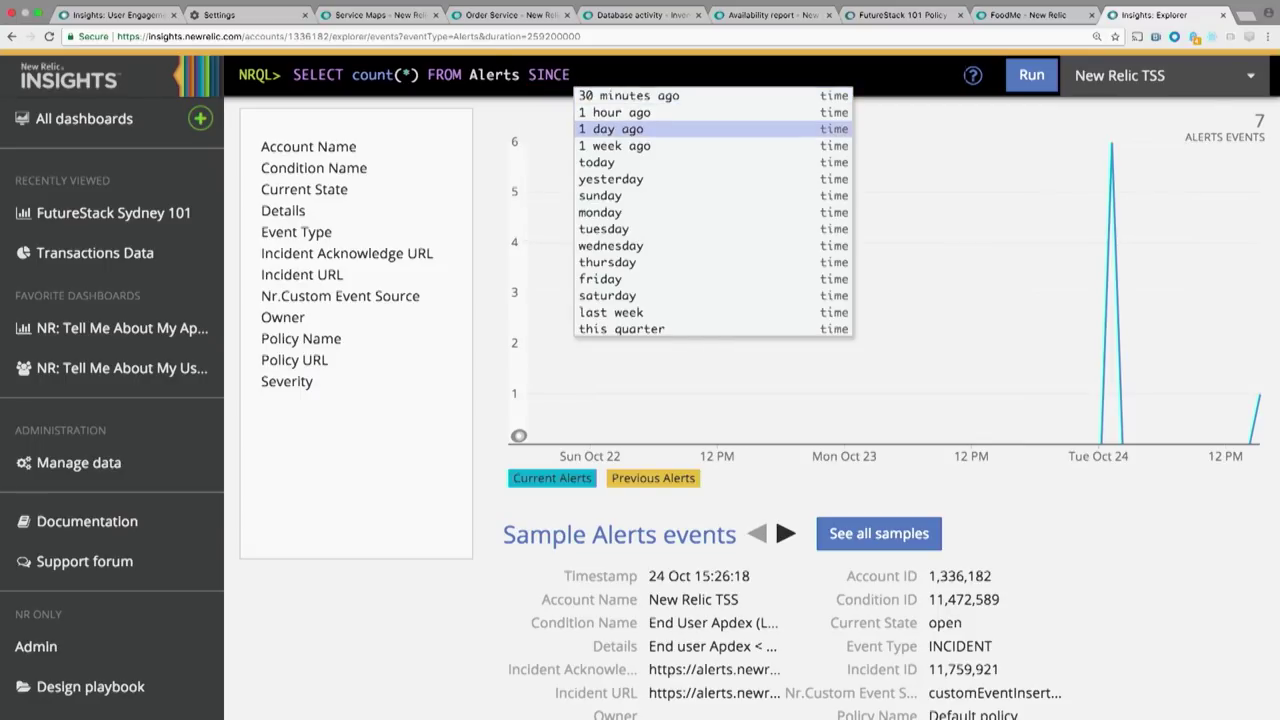
key(Return)
key(Return)
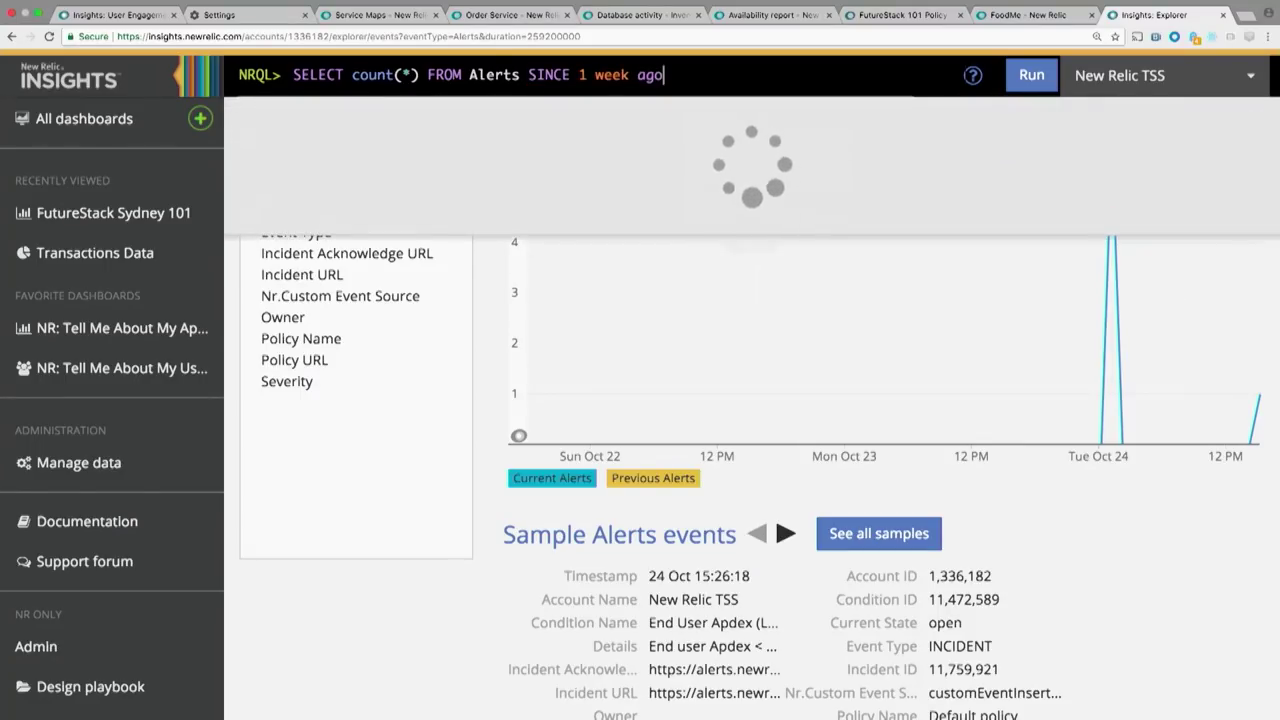
text(co)
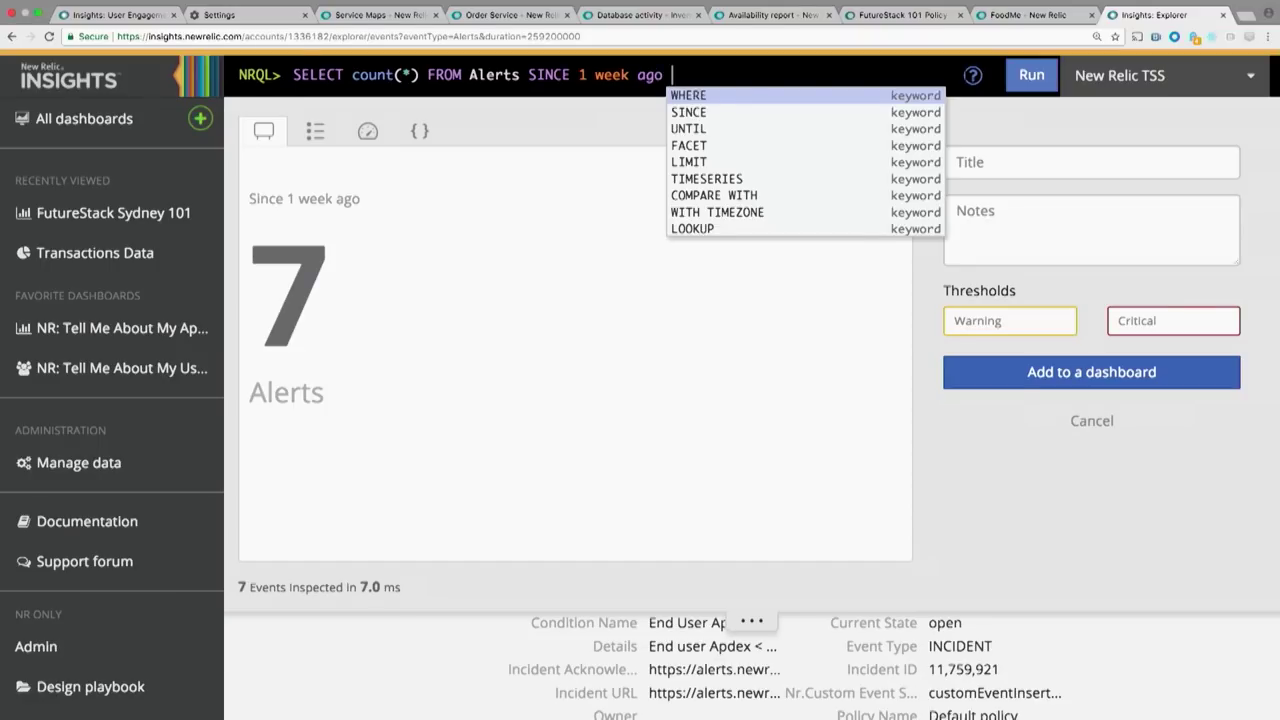
key(Return)
key(Down)
key(Down)
key(Down)
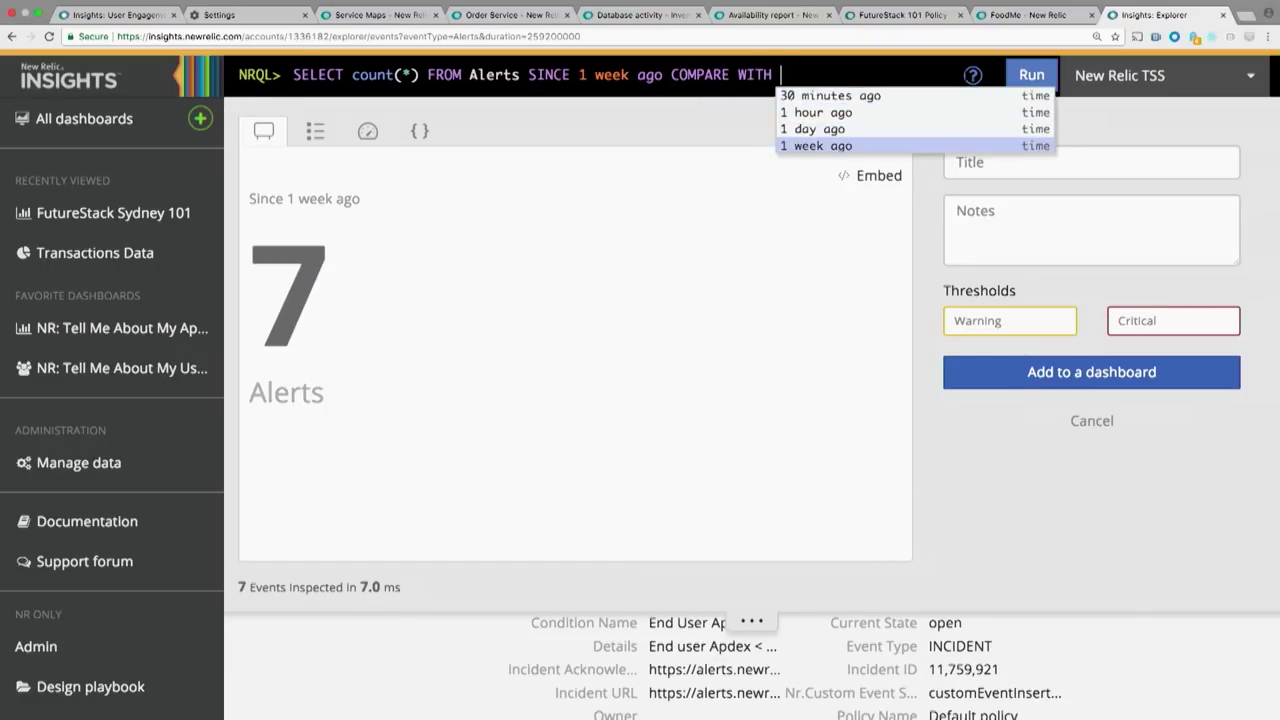
key(Return)
key(Return)
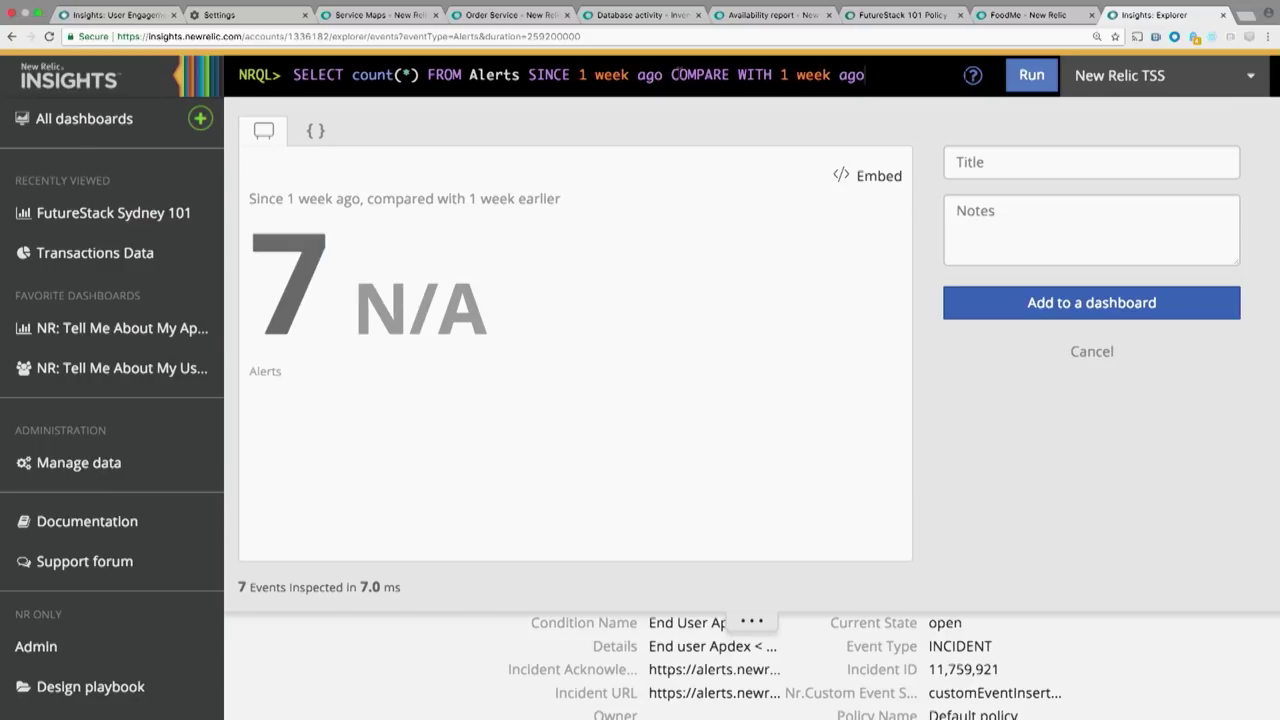
Step: Clear the query field and discard the billboard chart editor
triple_click(631, 67)
text(day)
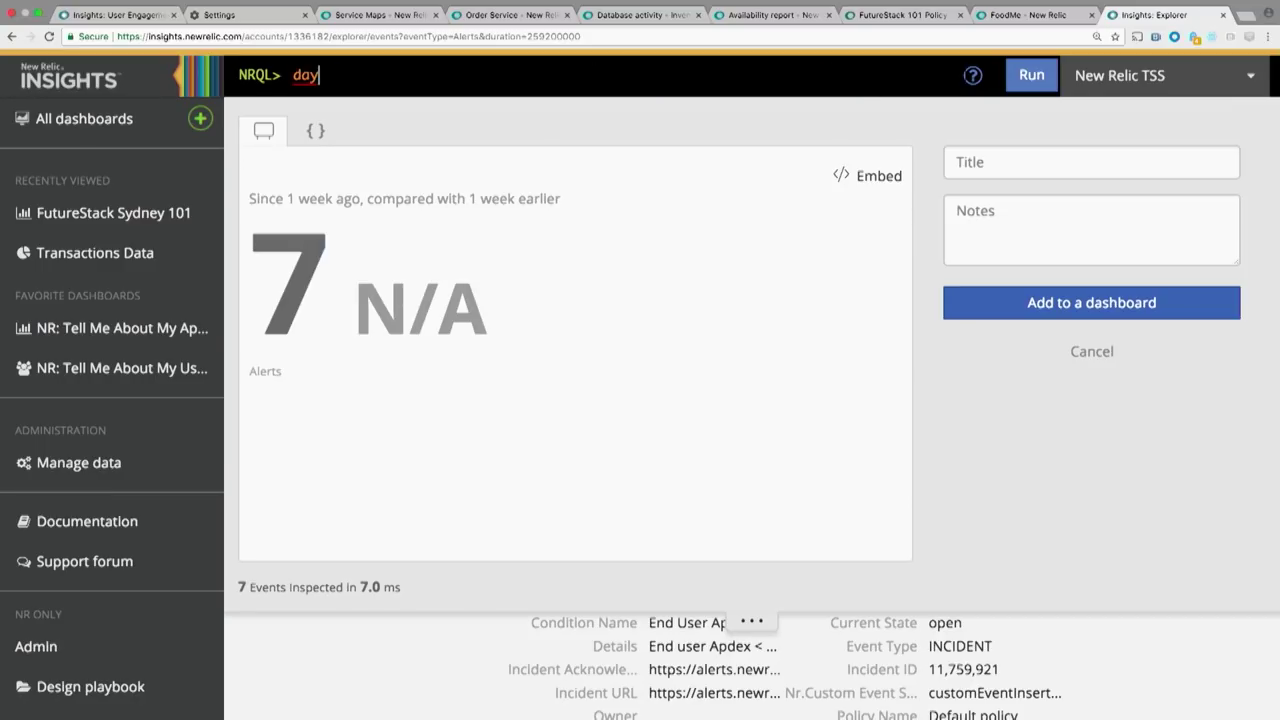
key(BackSpace)
key(BackSpace)
key(BackSpace)
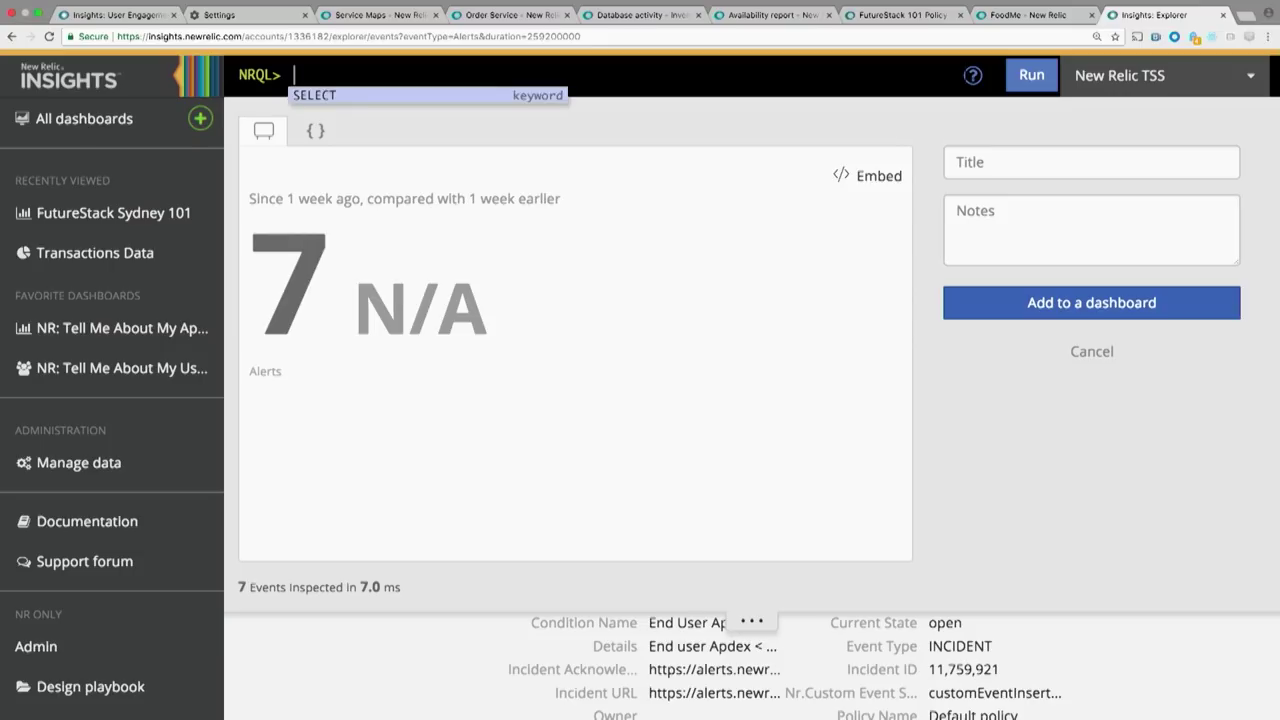
click(1068, 350)
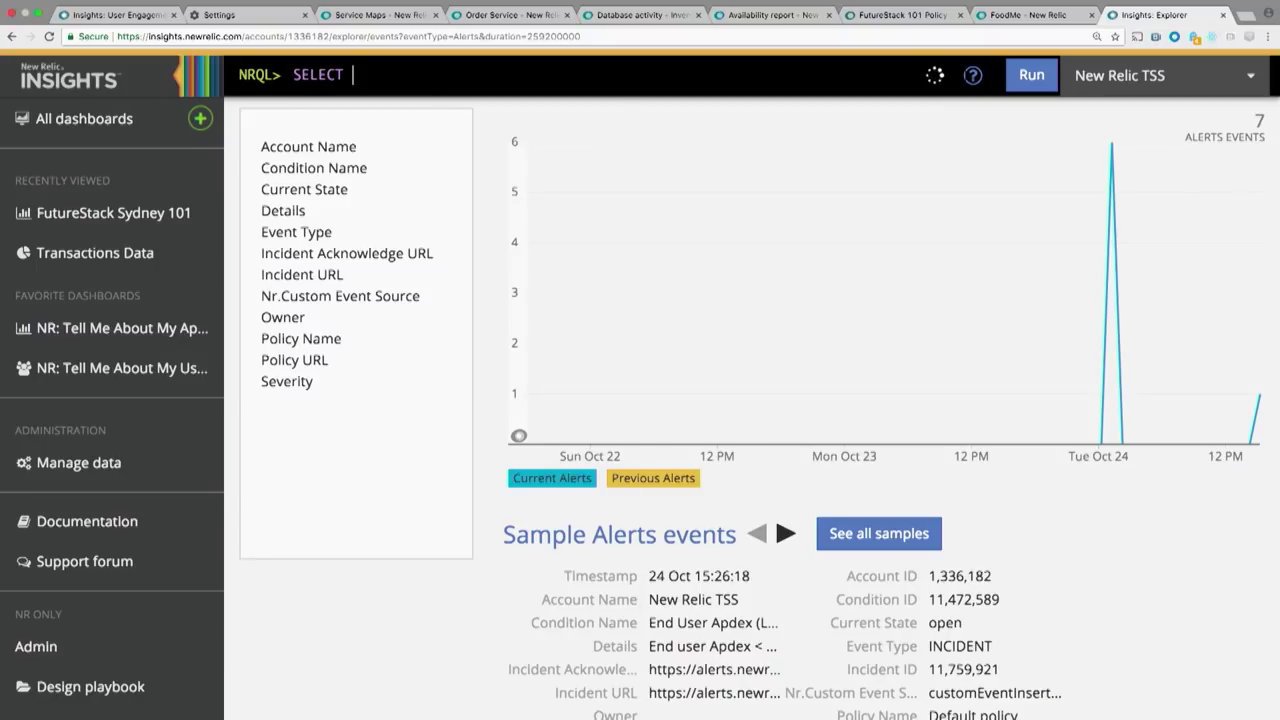
Step: Run SELECT count(*) FROM Alerts SINCE 1 day ago COMPARE WITH 1 day ago, then cancel adding it to a dashboard
text(count()
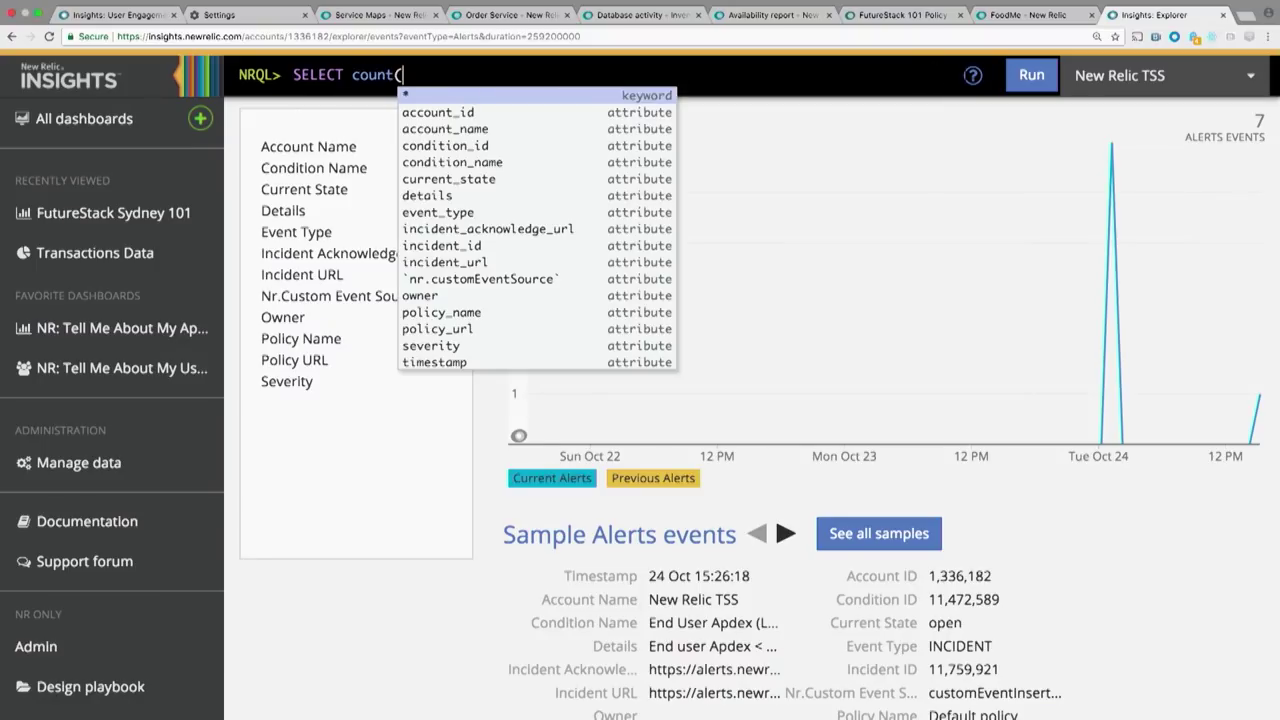
text(*))
key(Tab)
text(Alerts )
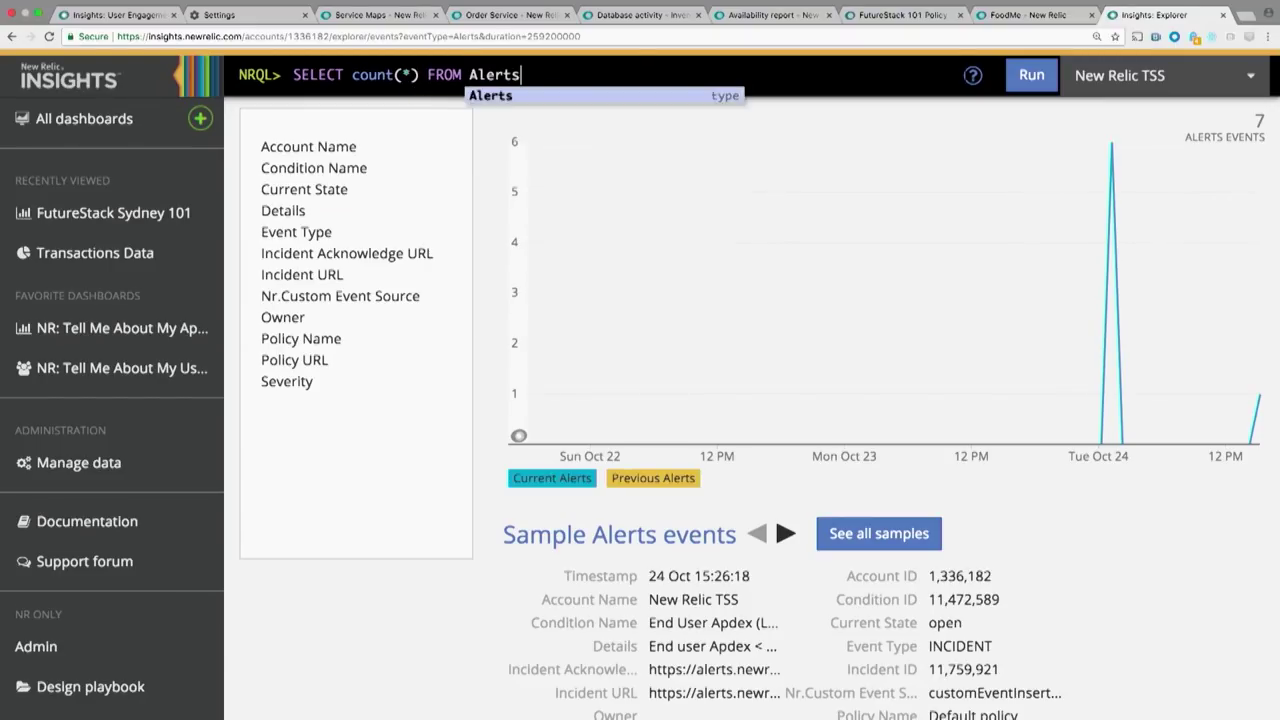
text(s)
key(Tab)
key(Down)
key(Down)
key(Tab)
text(c)
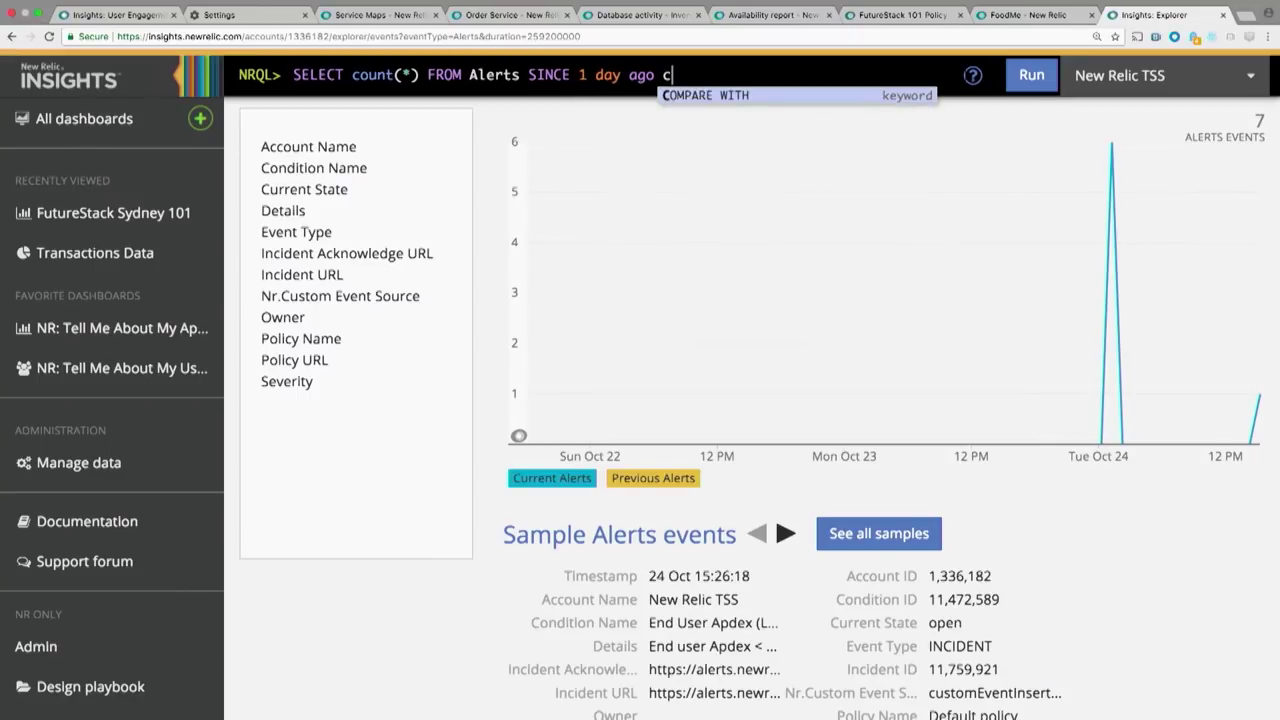
key(Tab)
key(Down)
key(Down)
key(Tab)
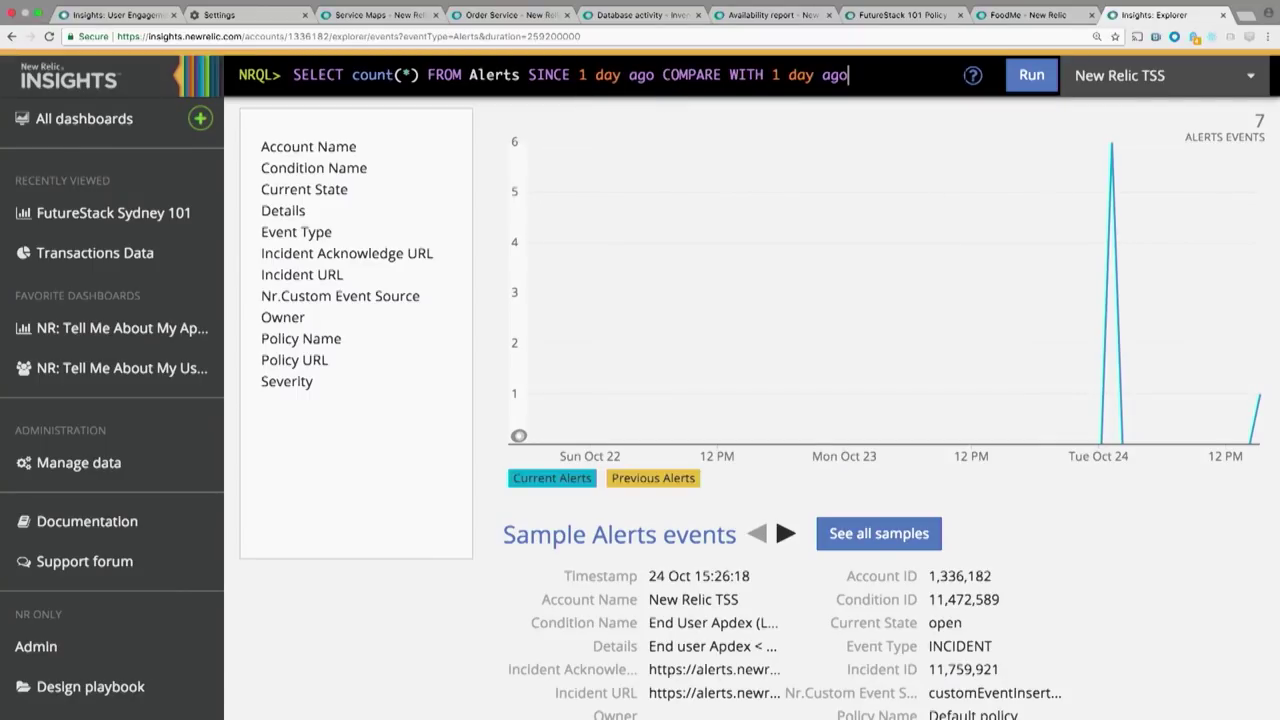
key(Return)
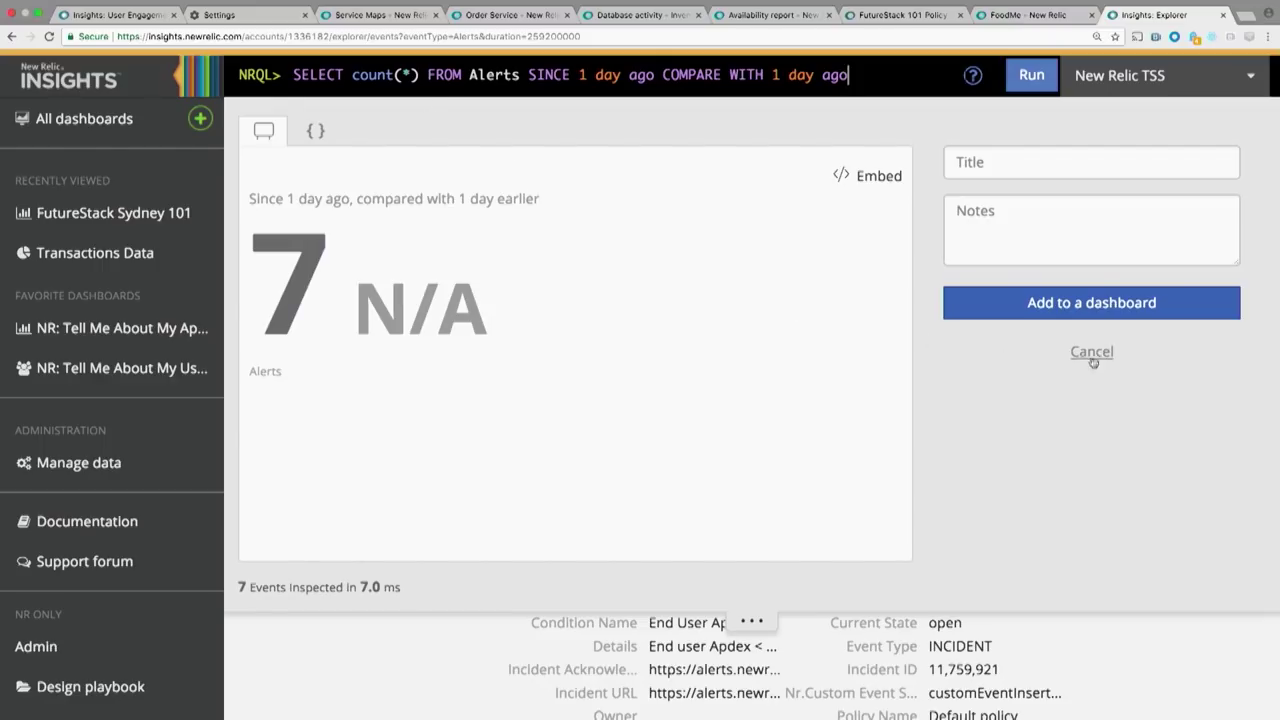
drag(849, 75, 663, 75)
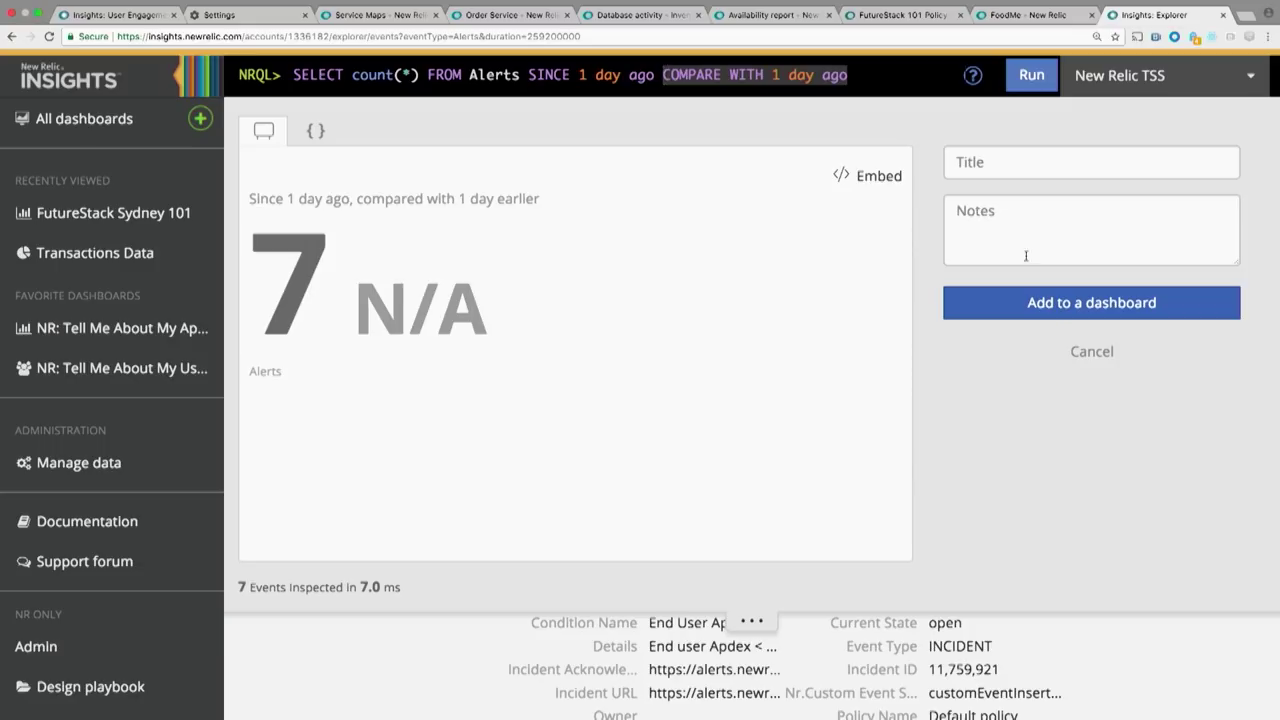
click(1097, 360)
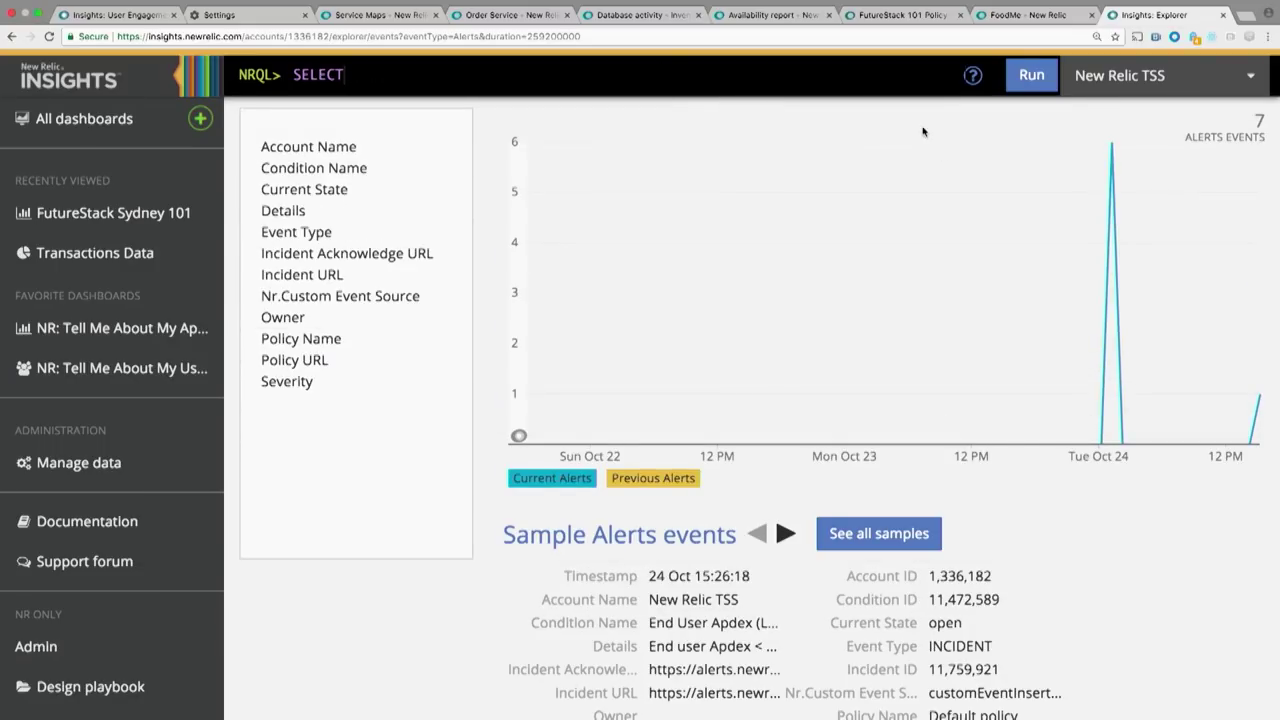
Step: Go from the Order Service page to Insights and open the User Engagement & Performance dashboard
mouse_move(712, 3)
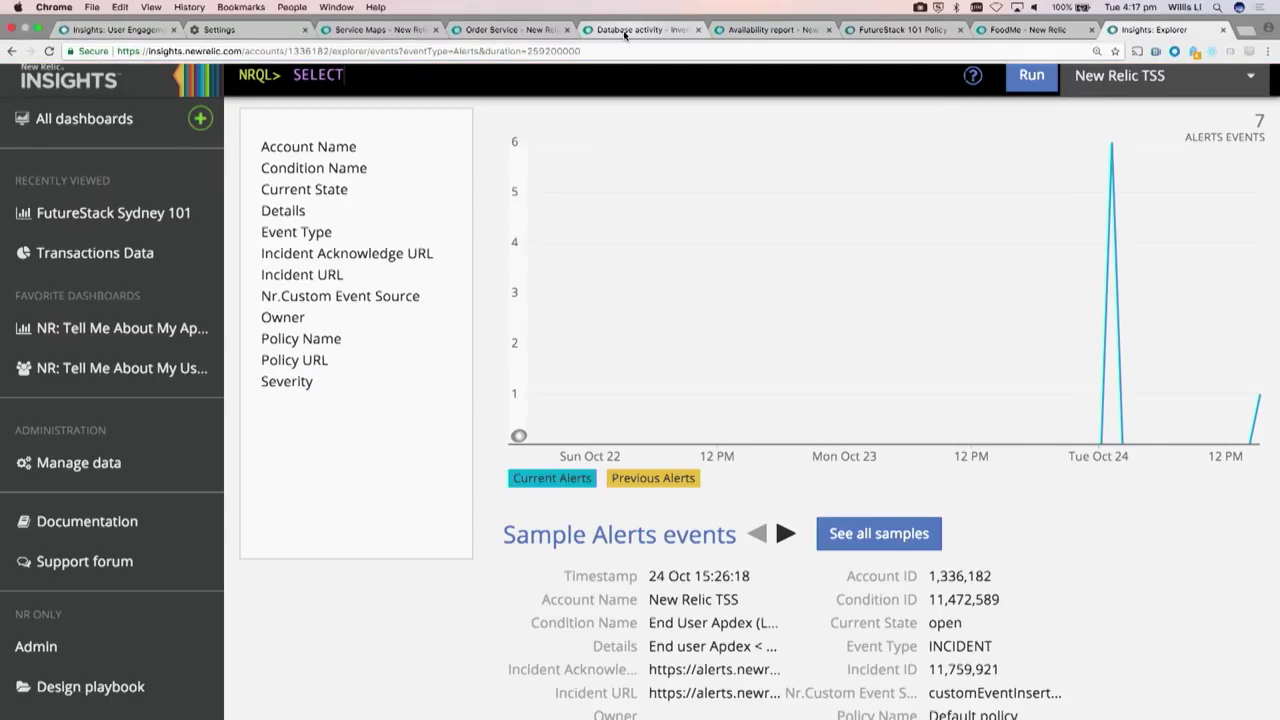
click(515, 30)
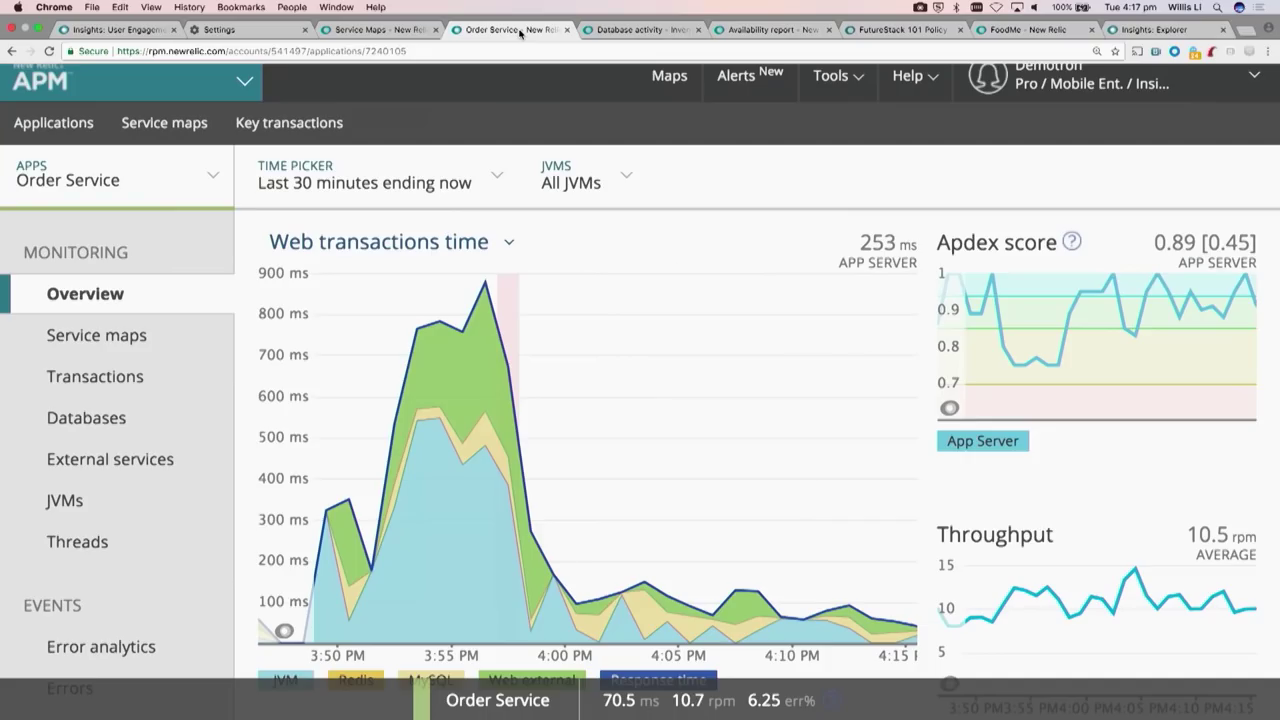
click(244, 80)
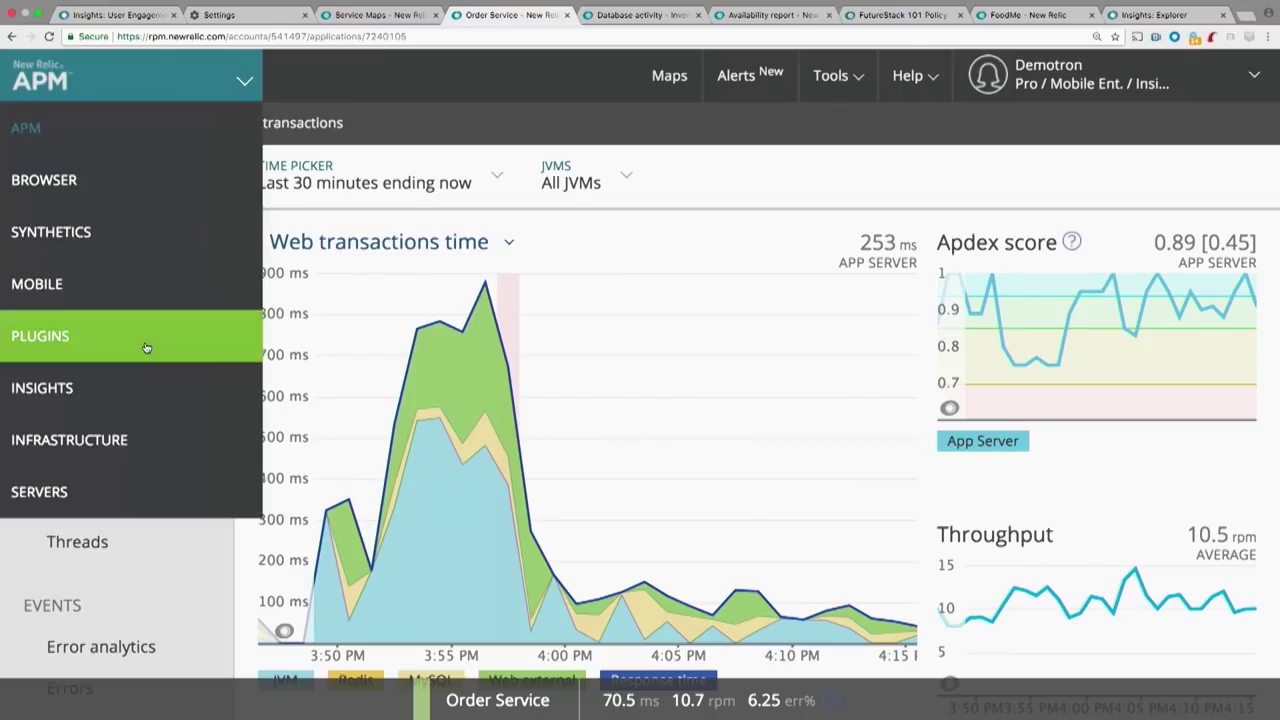
click(142, 375)
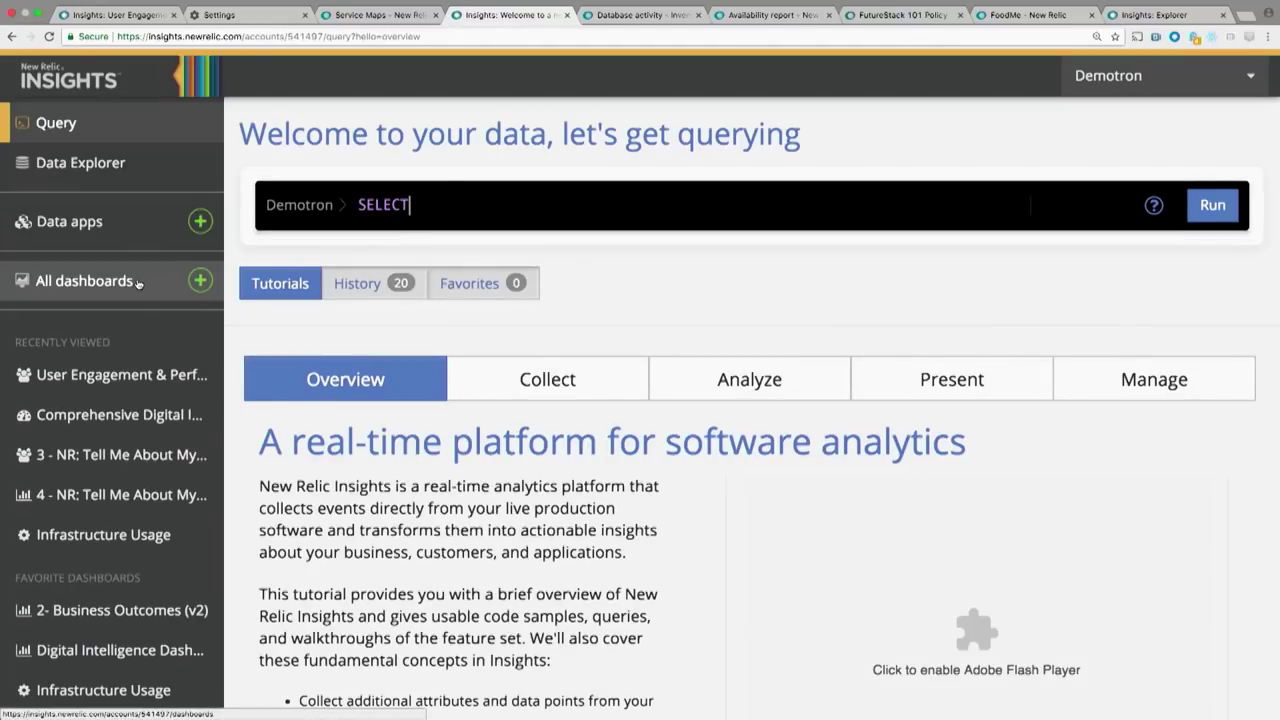
click(133, 385)
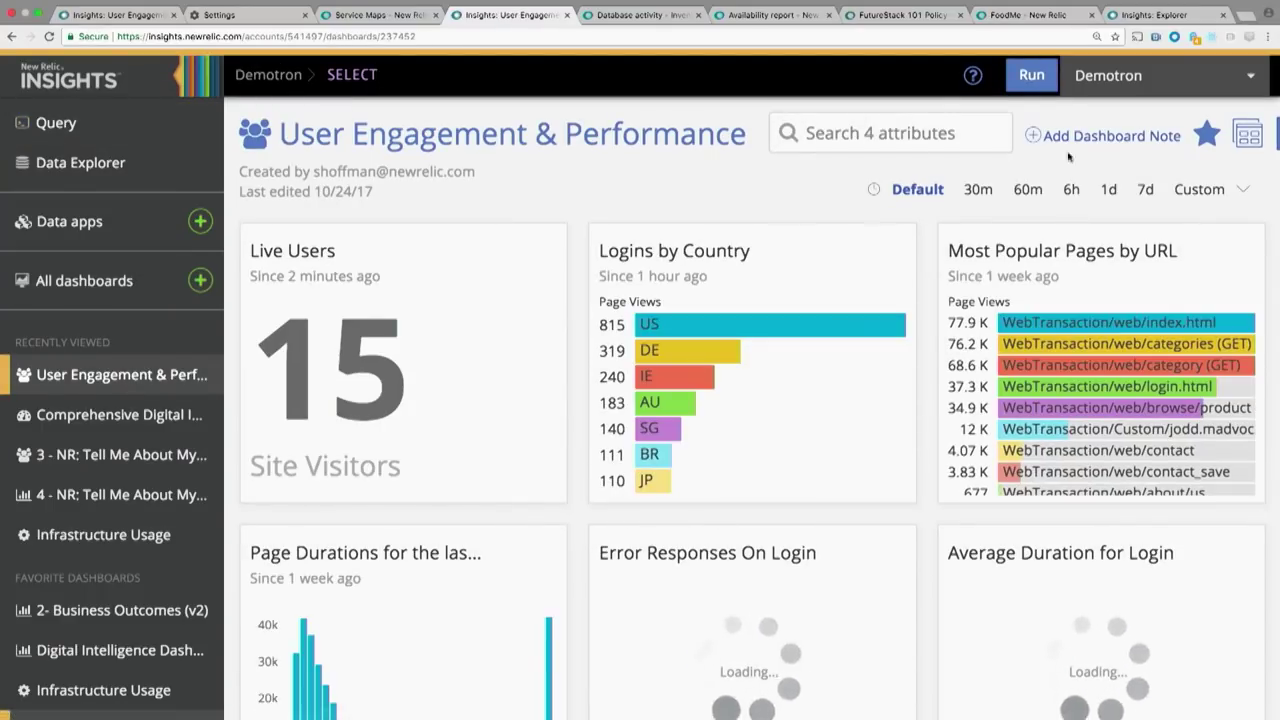
Step: Preview the dashboard in kiosk mode, exit it, and open the Application Servers dashboard
scroll(1150, 150, right, 2)
click(1257, 135)
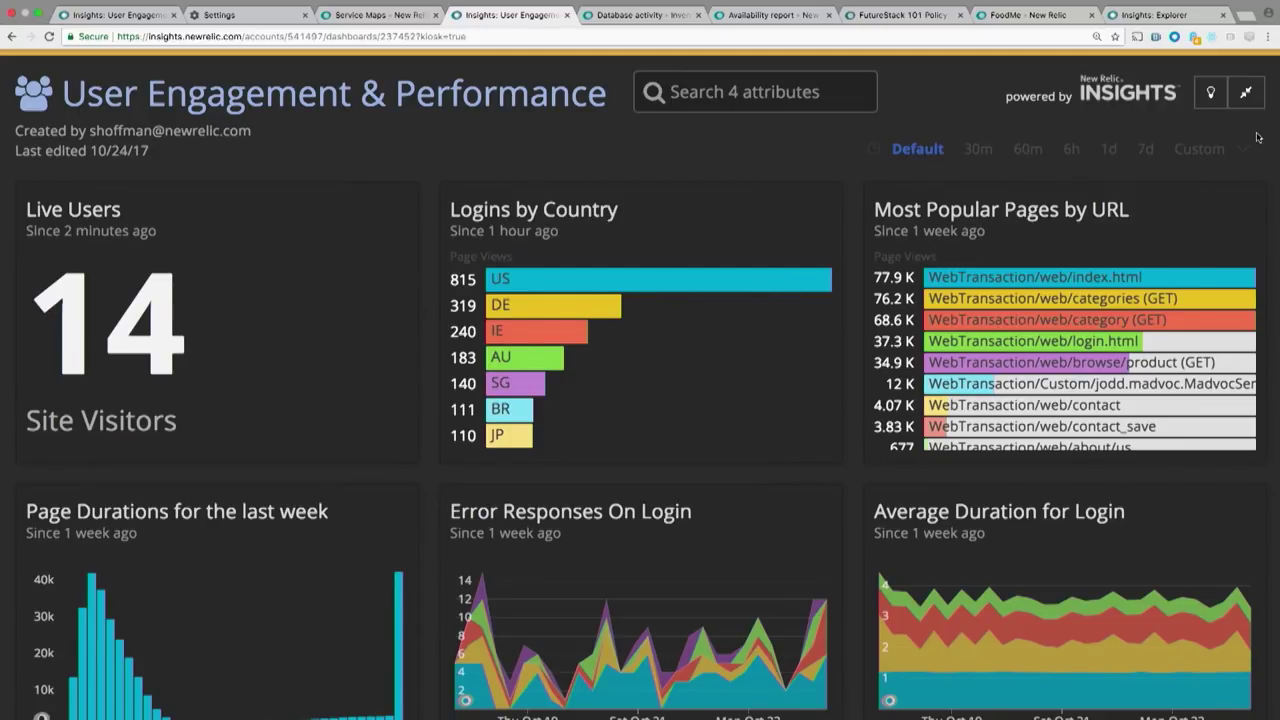
click(1245, 92)
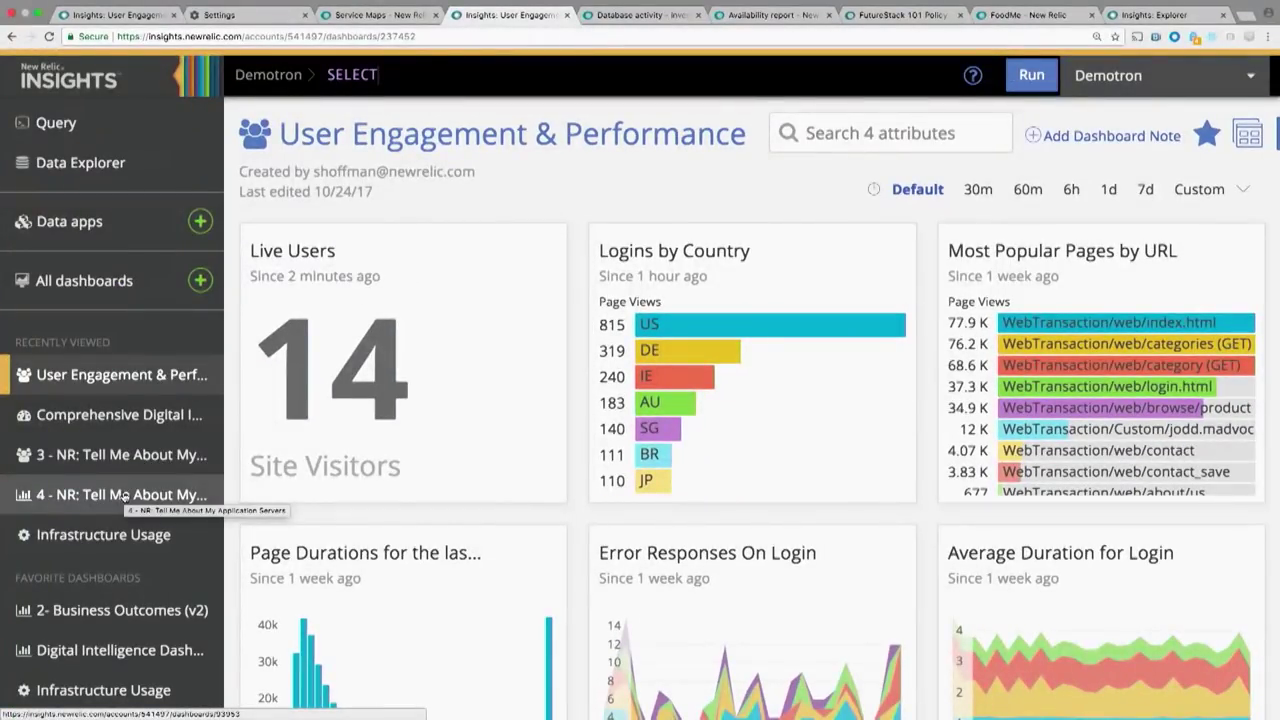
click(122, 496)
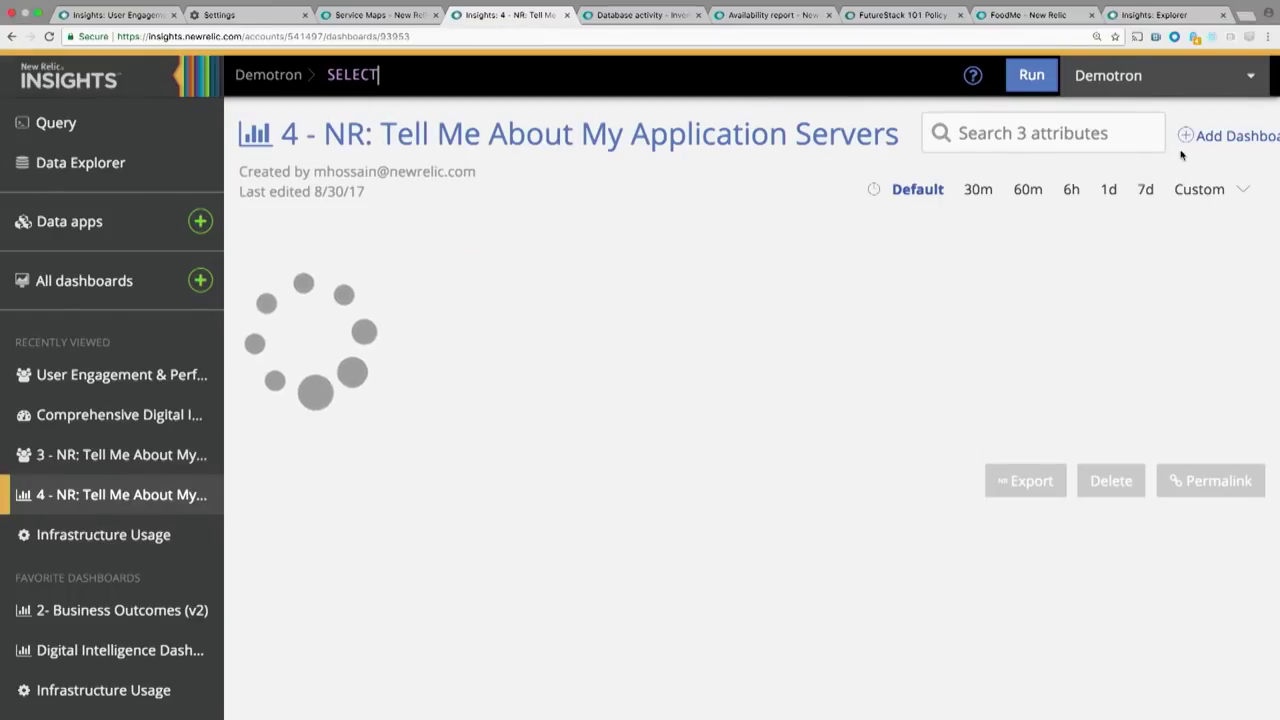
Step: Toggle kiosk mode on and off, then browse and close the dashboard's filter attribute list
click(1160, 135)
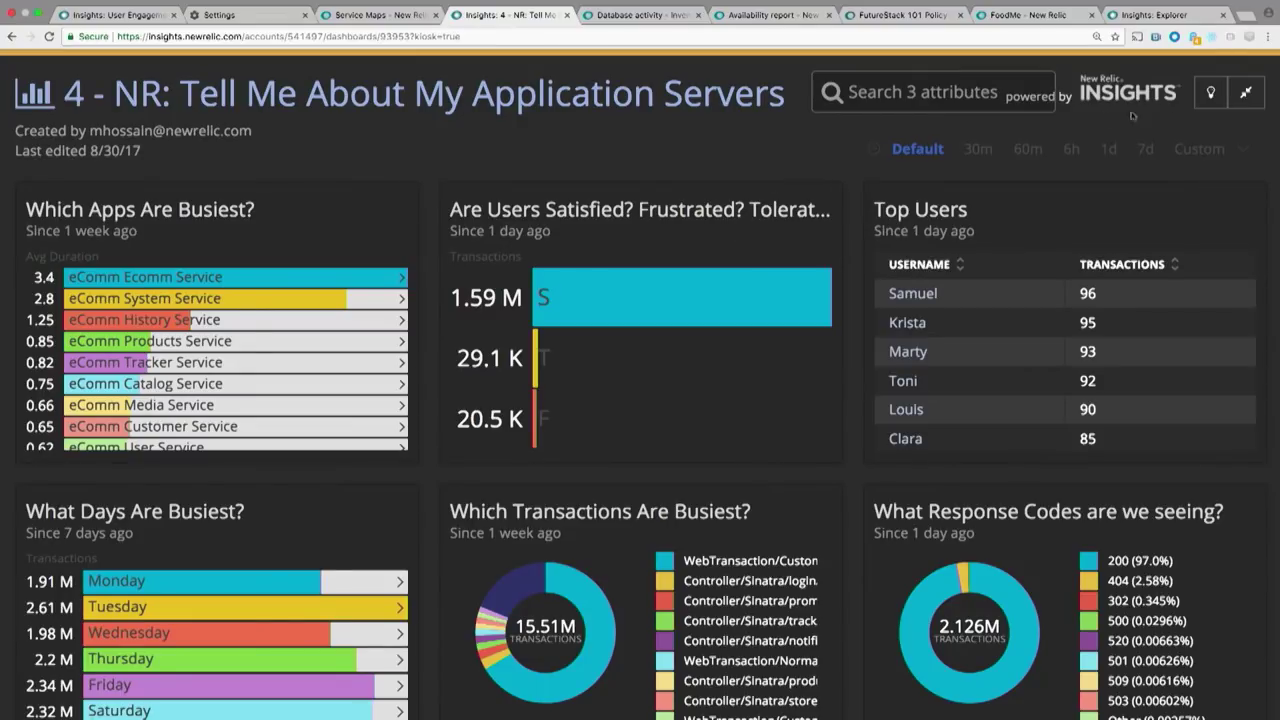
click(1240, 103)
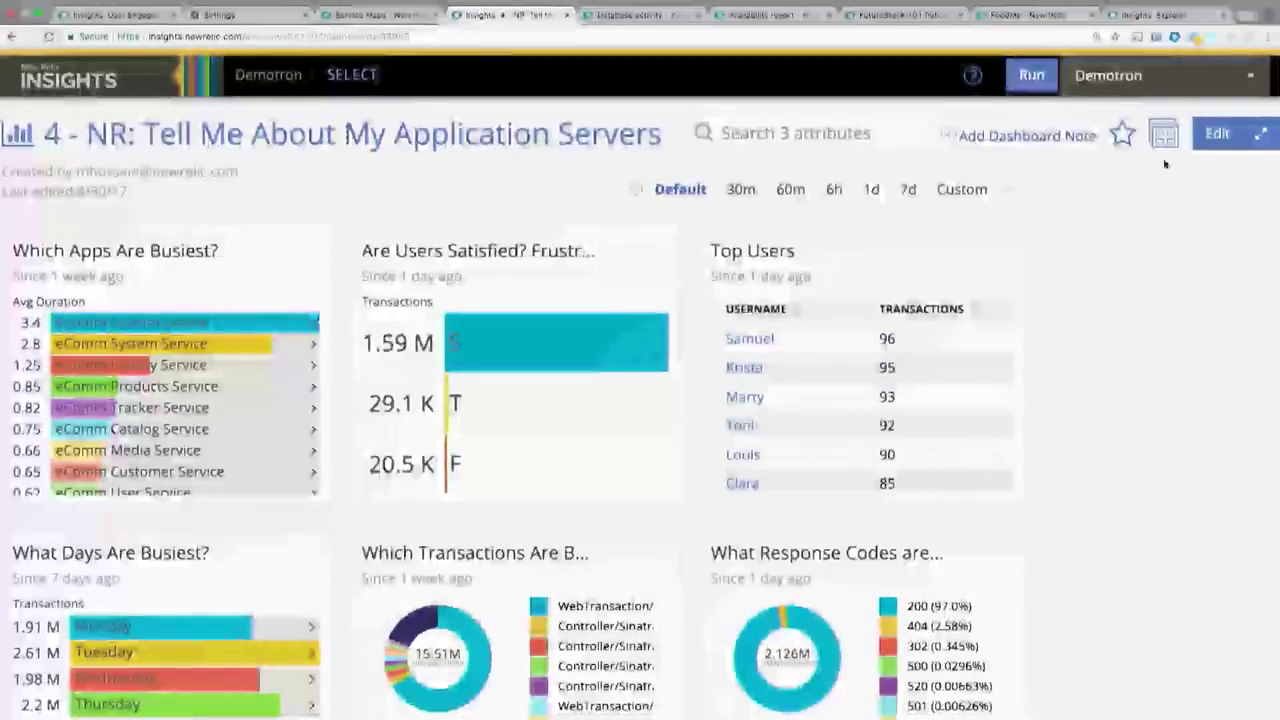
click(875, 132)
scroll(860, 290, down, 3)
scroll(860, 290, up, 5)
click(1057, 257)
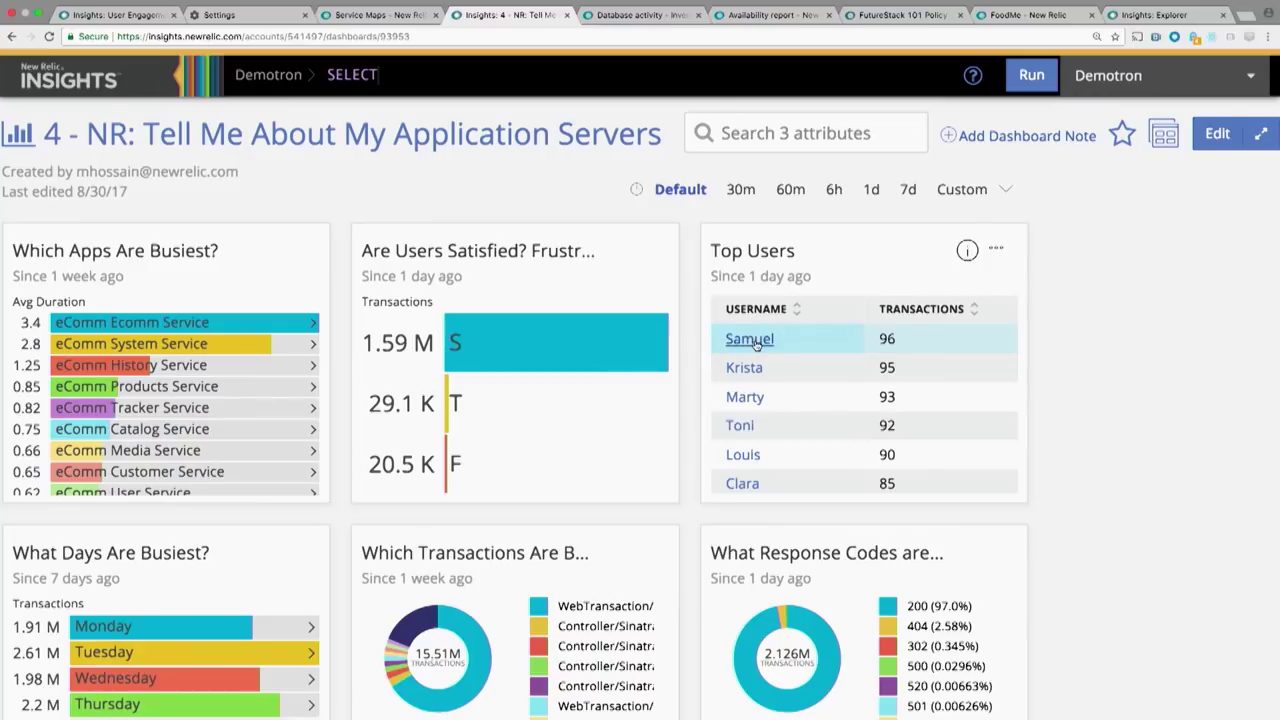
Step: In edit mode, review the dashboard filter's attribute settings, then finish editing
click(1219, 134)
click(848, 172)
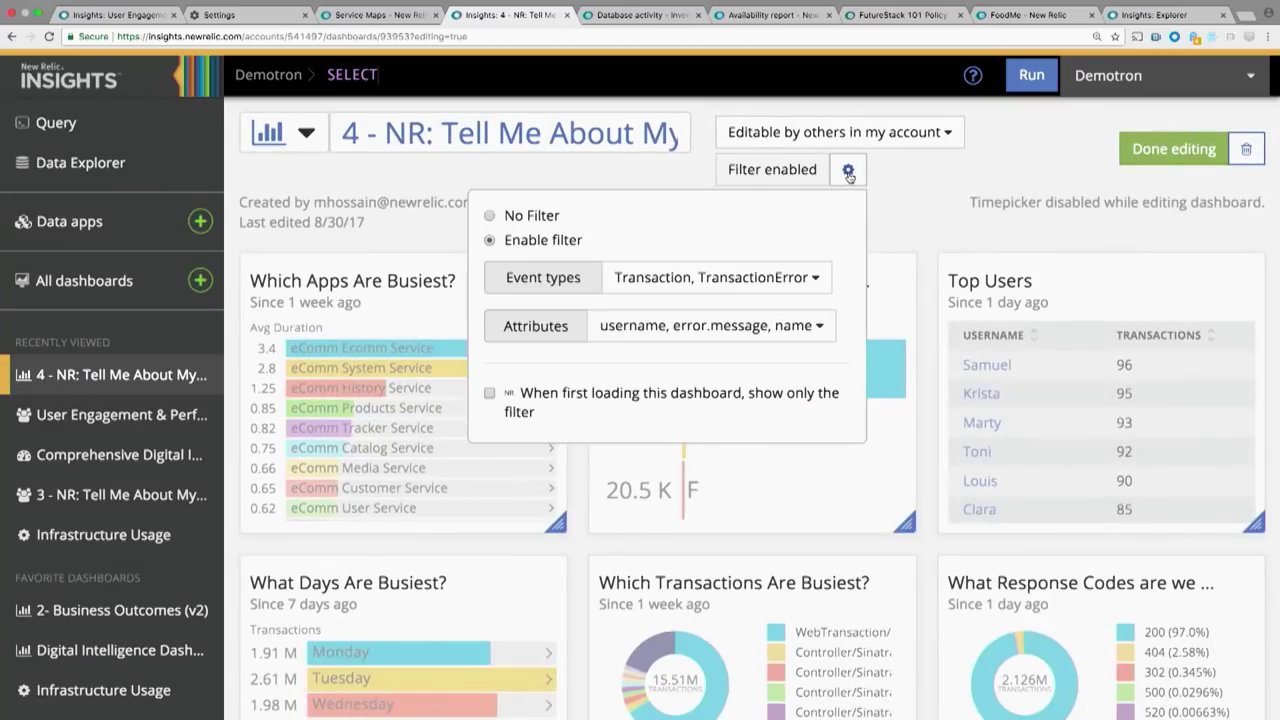
click(705, 326)
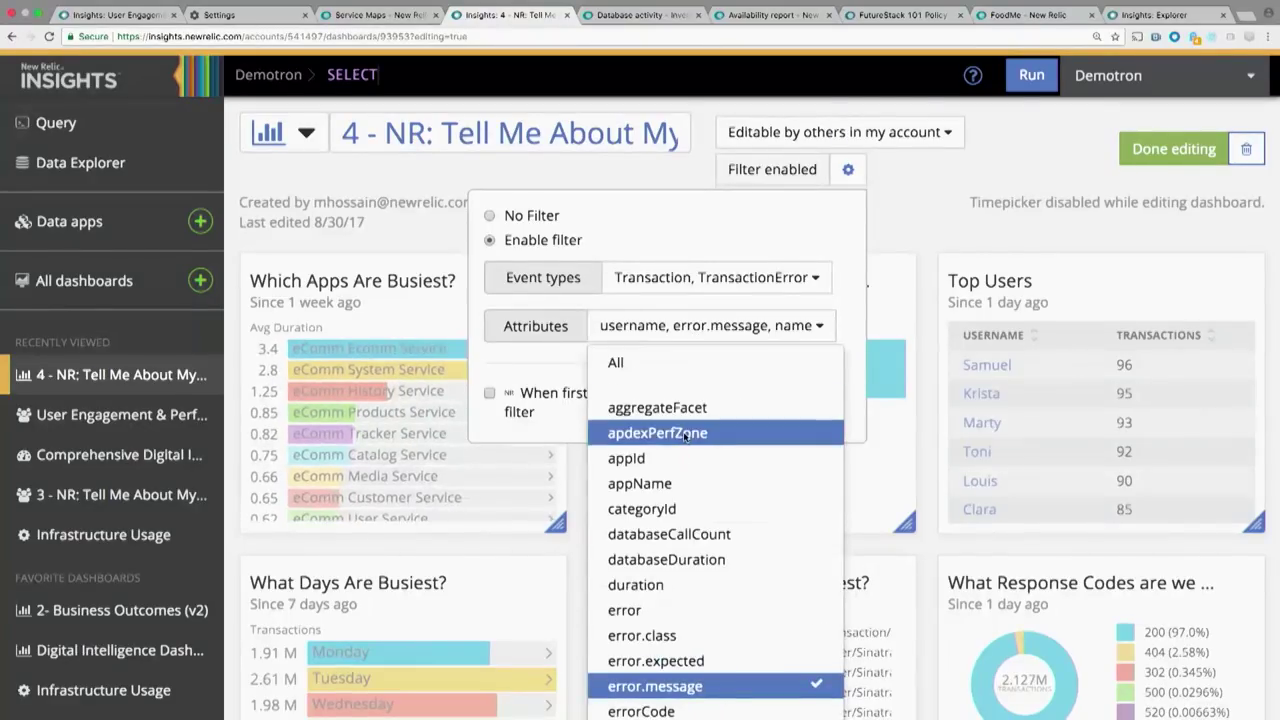
scroll(685, 435, down, 3)
scroll(700, 500, up, 3)
click(878, 230)
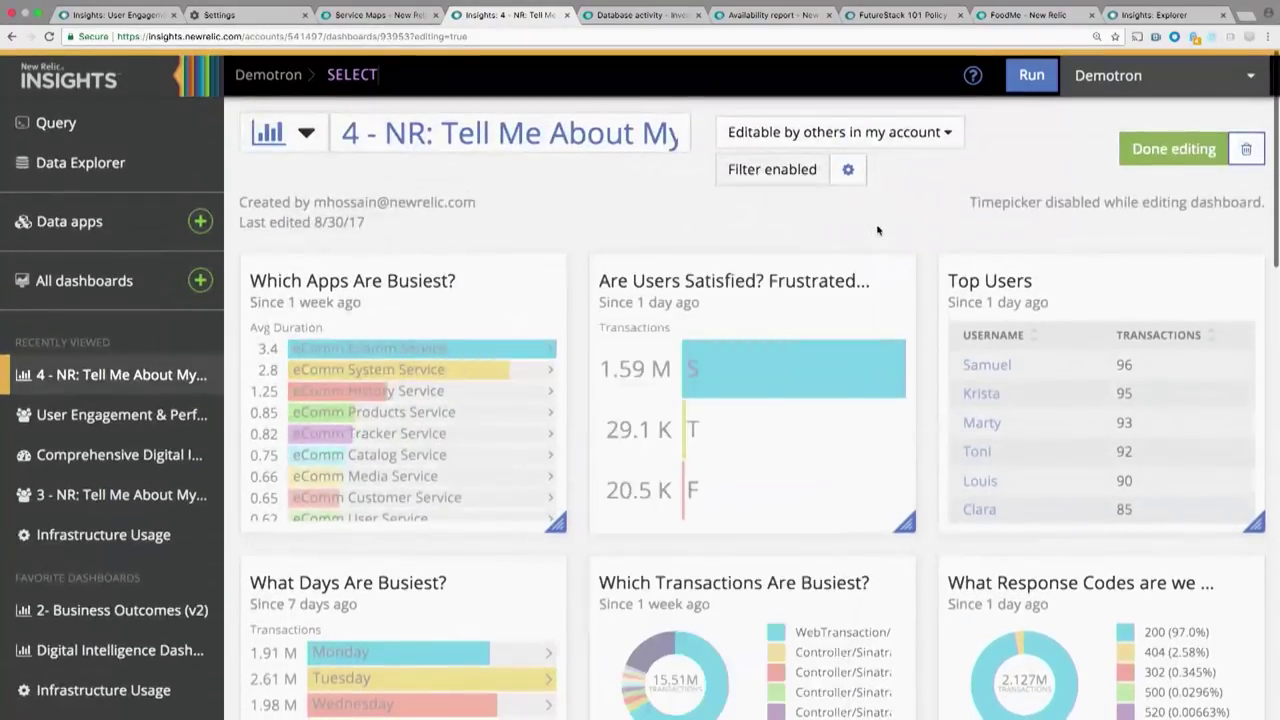
click(1174, 148)
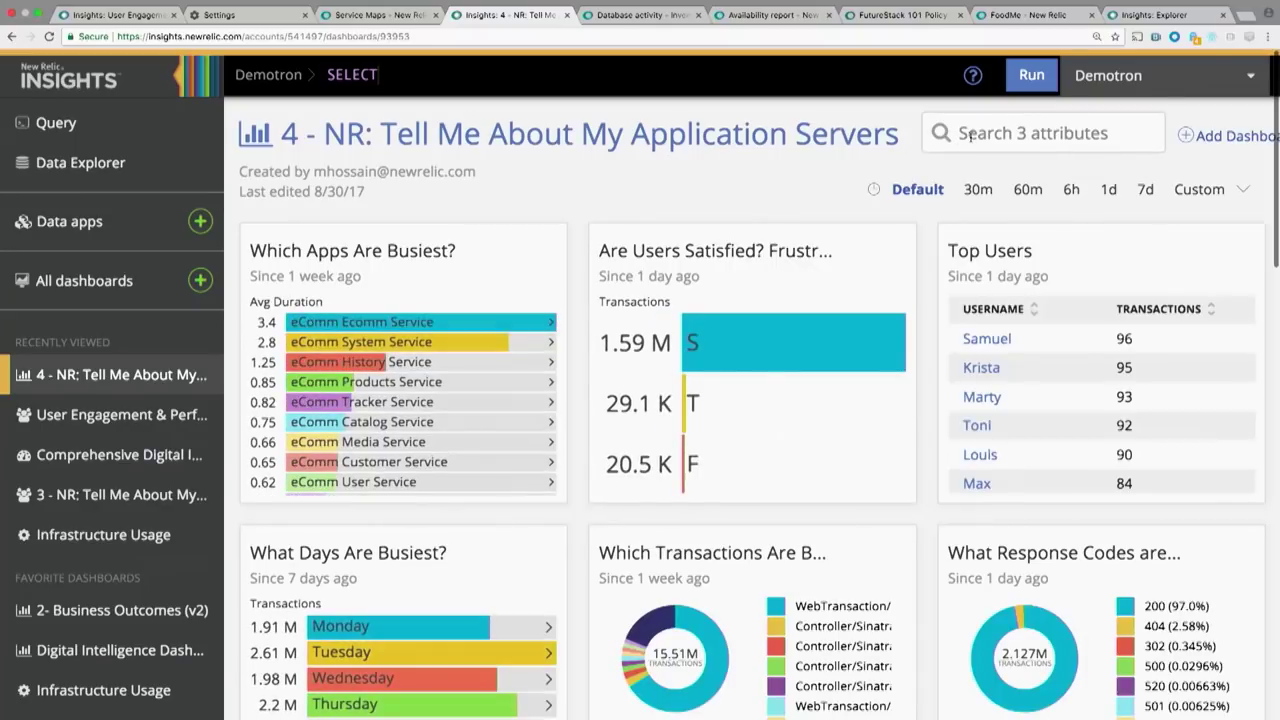
Step: Filter the dashboard to the top user's username and step the time range through 30m, 60m and 6h
scroll(970, 135, right, 5)
click(800, 138)
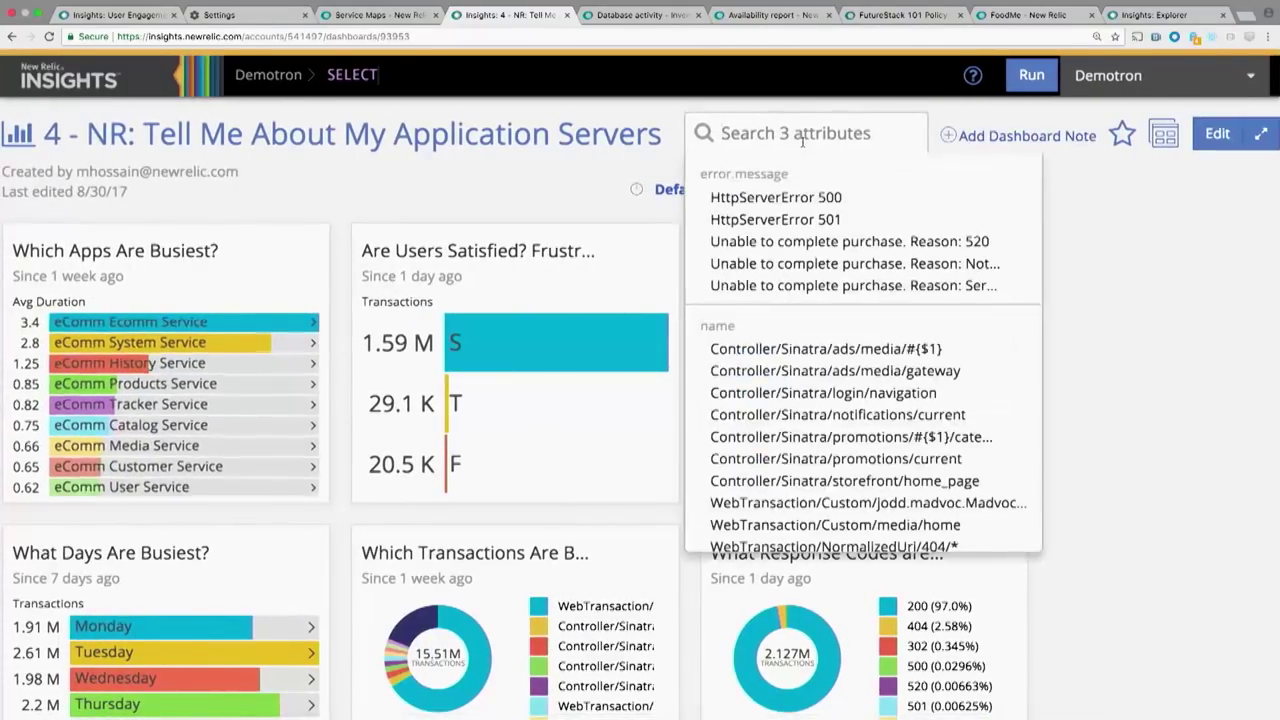
text(samuel)
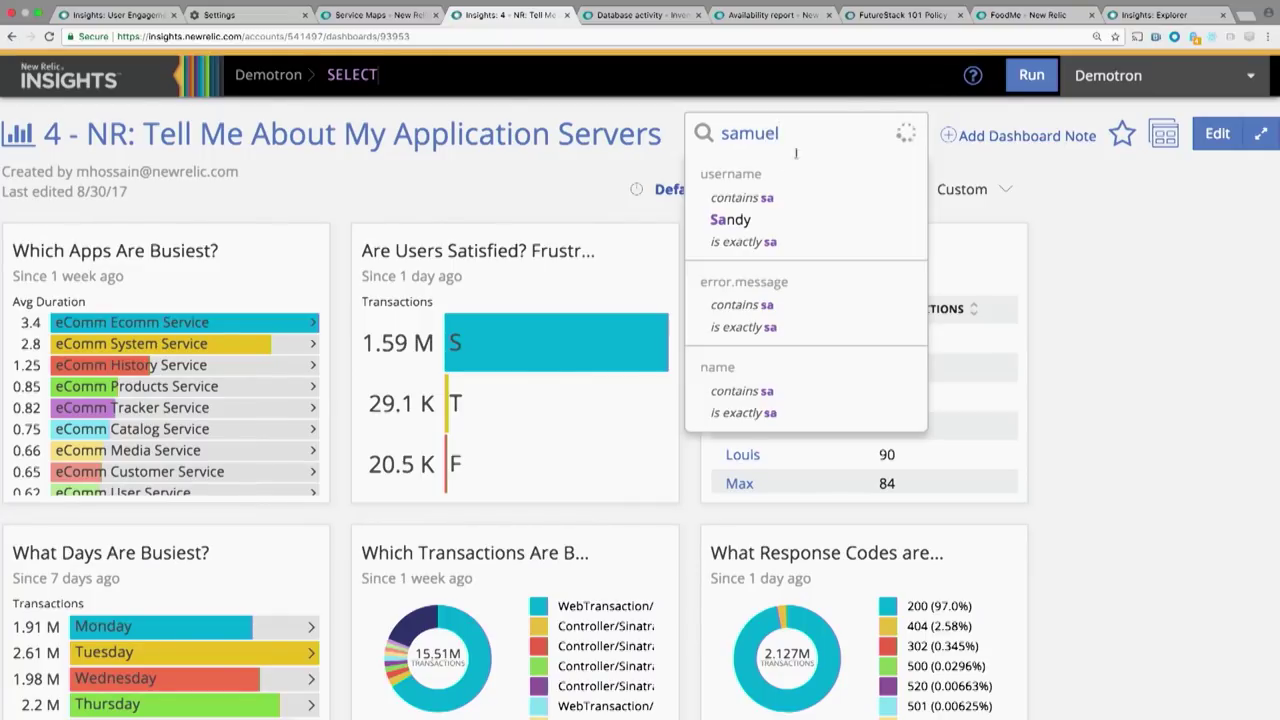
click(760, 220)
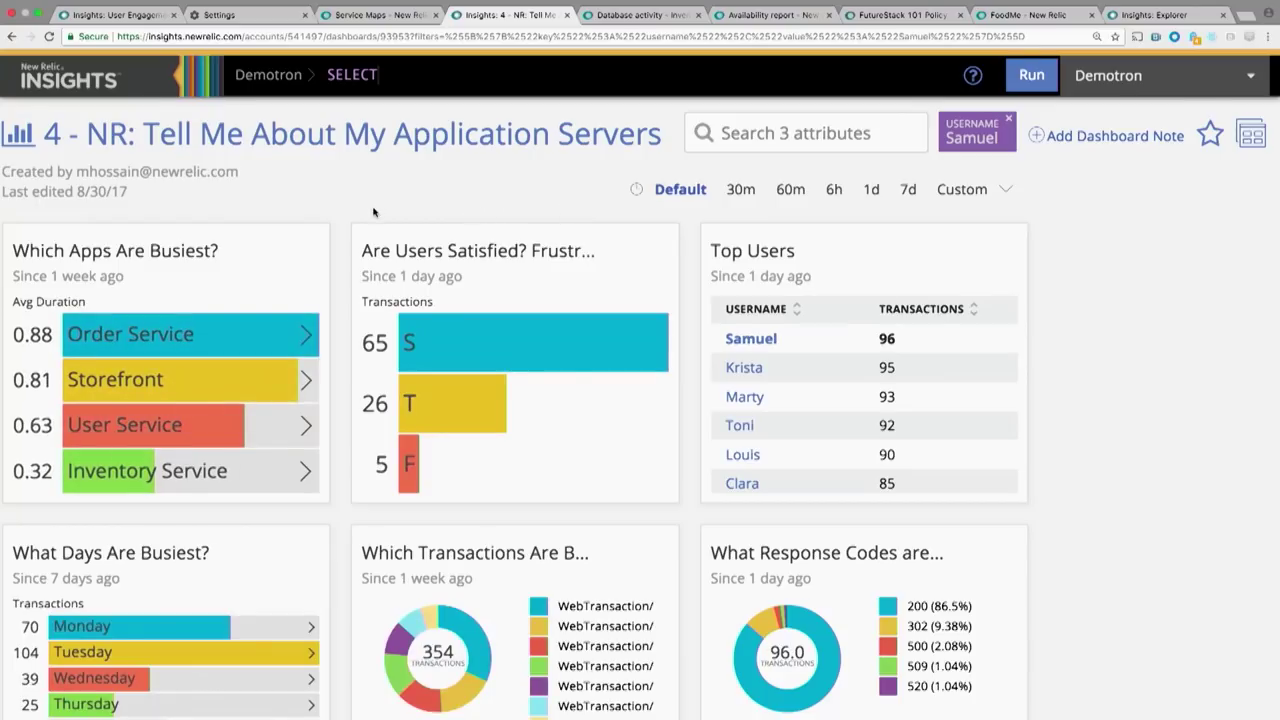
scroll(373, 212, down, 1)
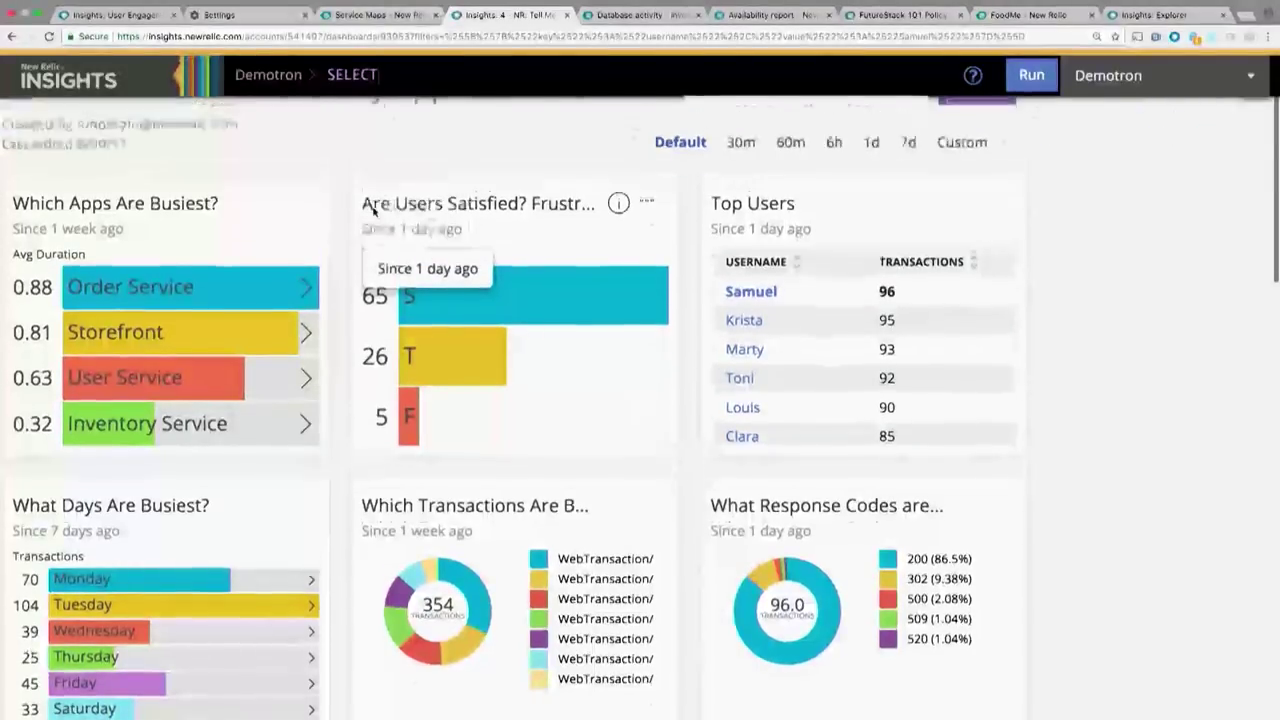
scroll(373, 207, up, 1)
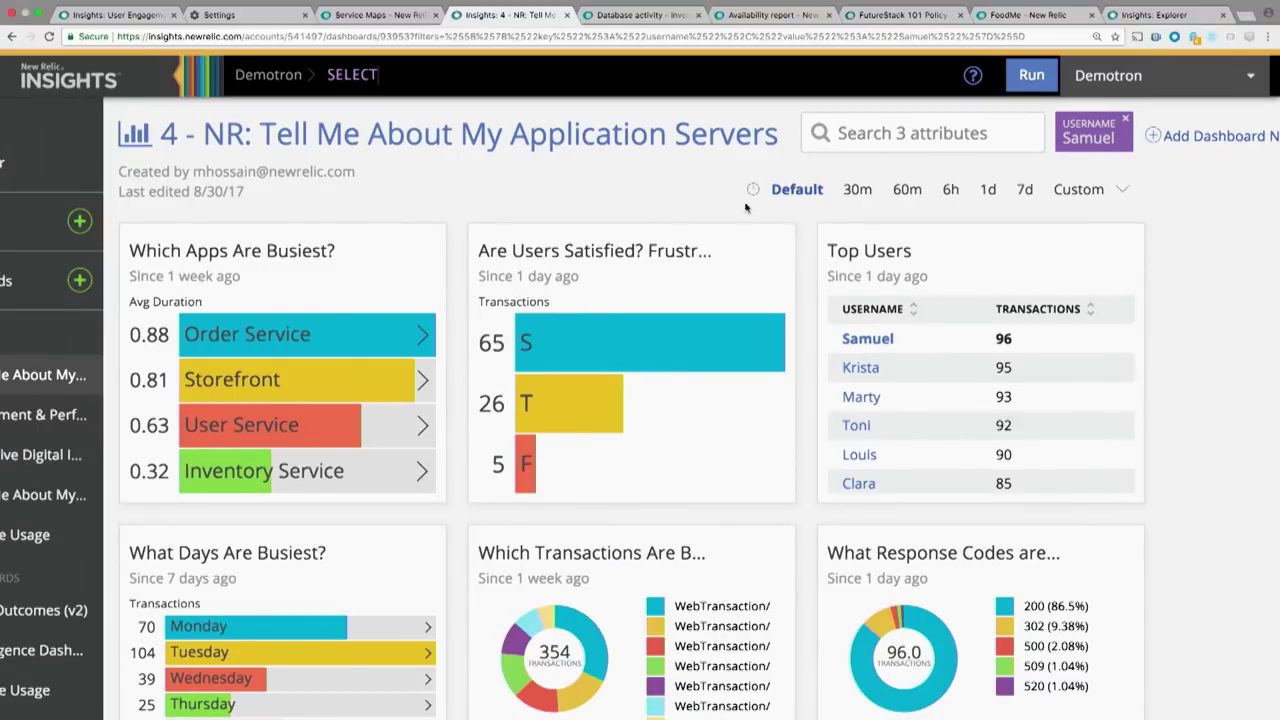
click(857, 195)
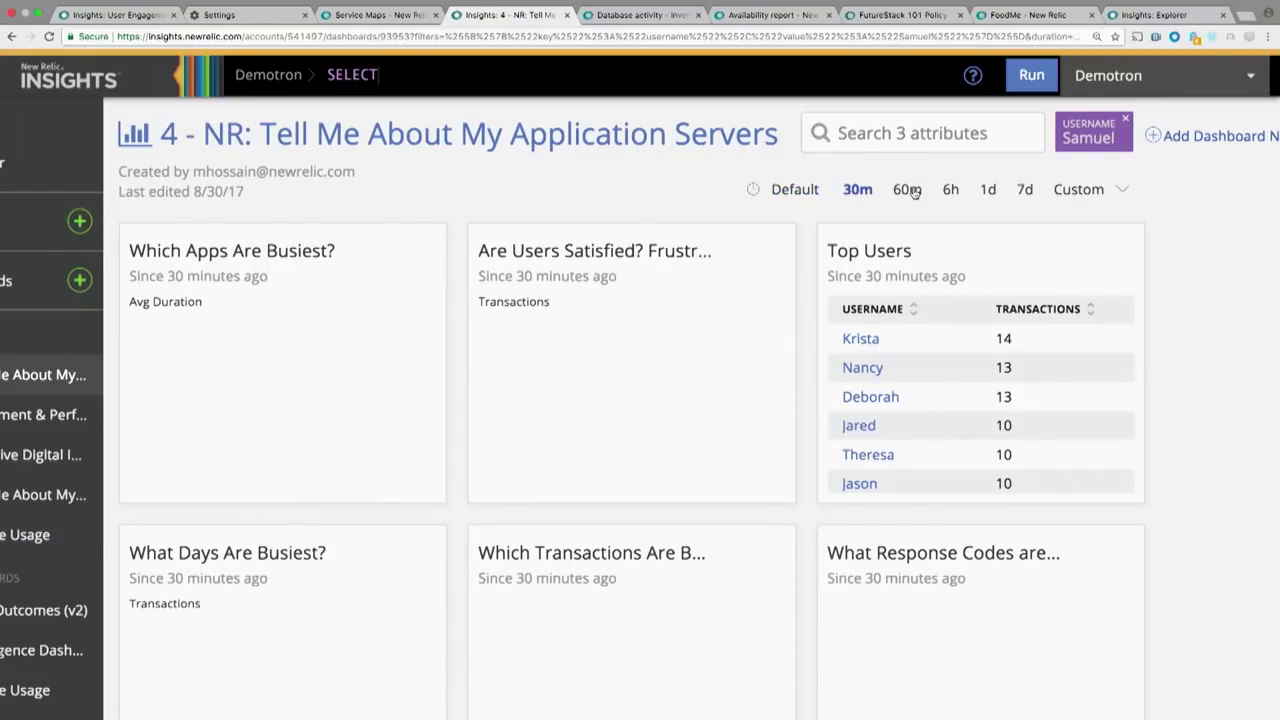
click(907, 192)
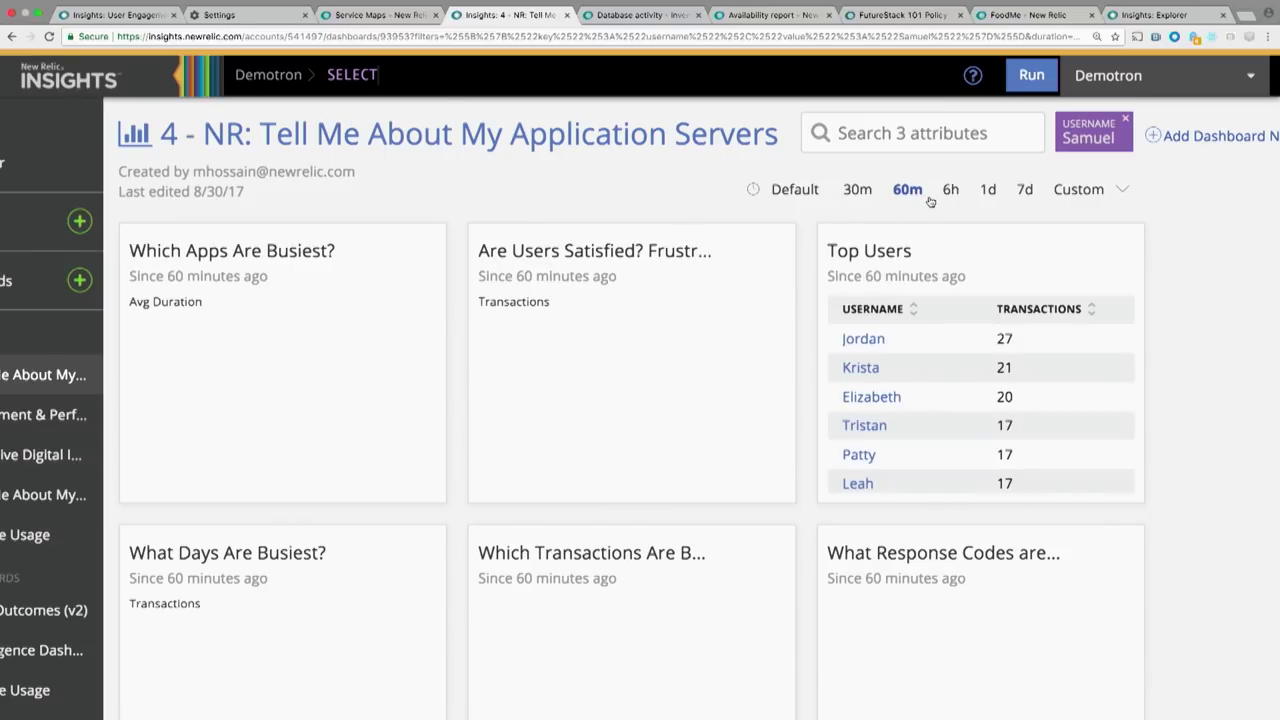
click(952, 193)
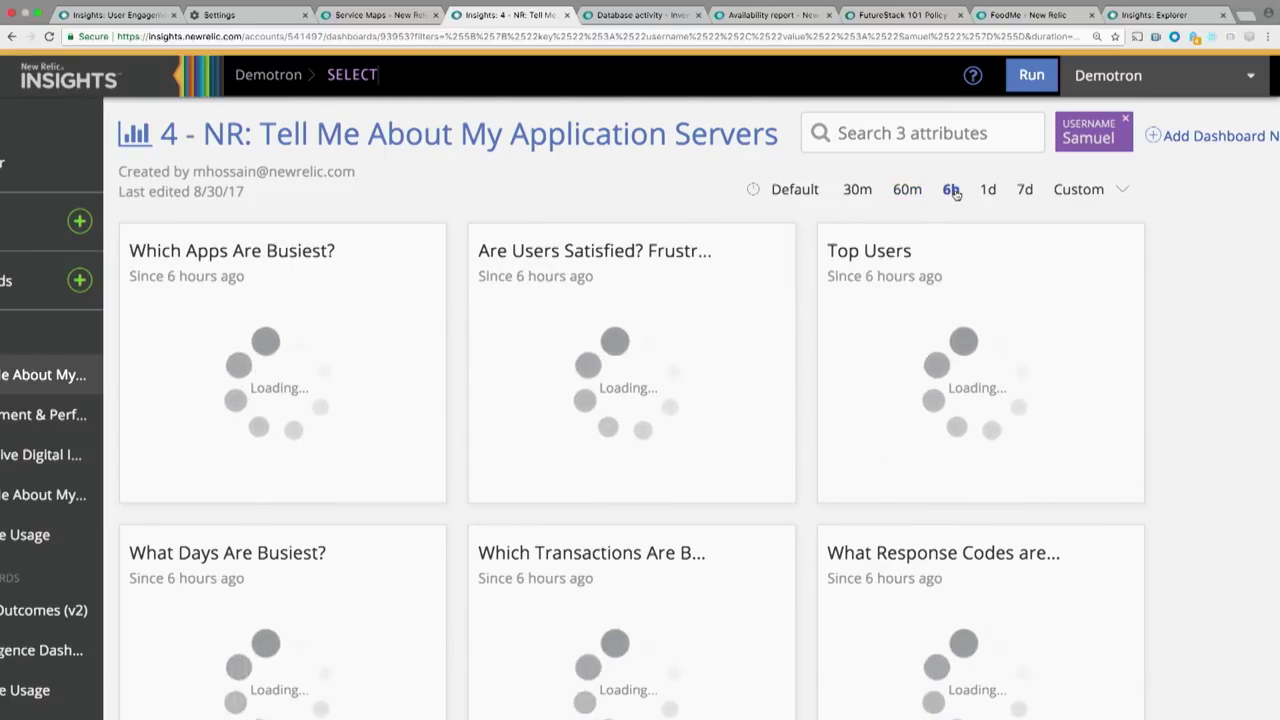
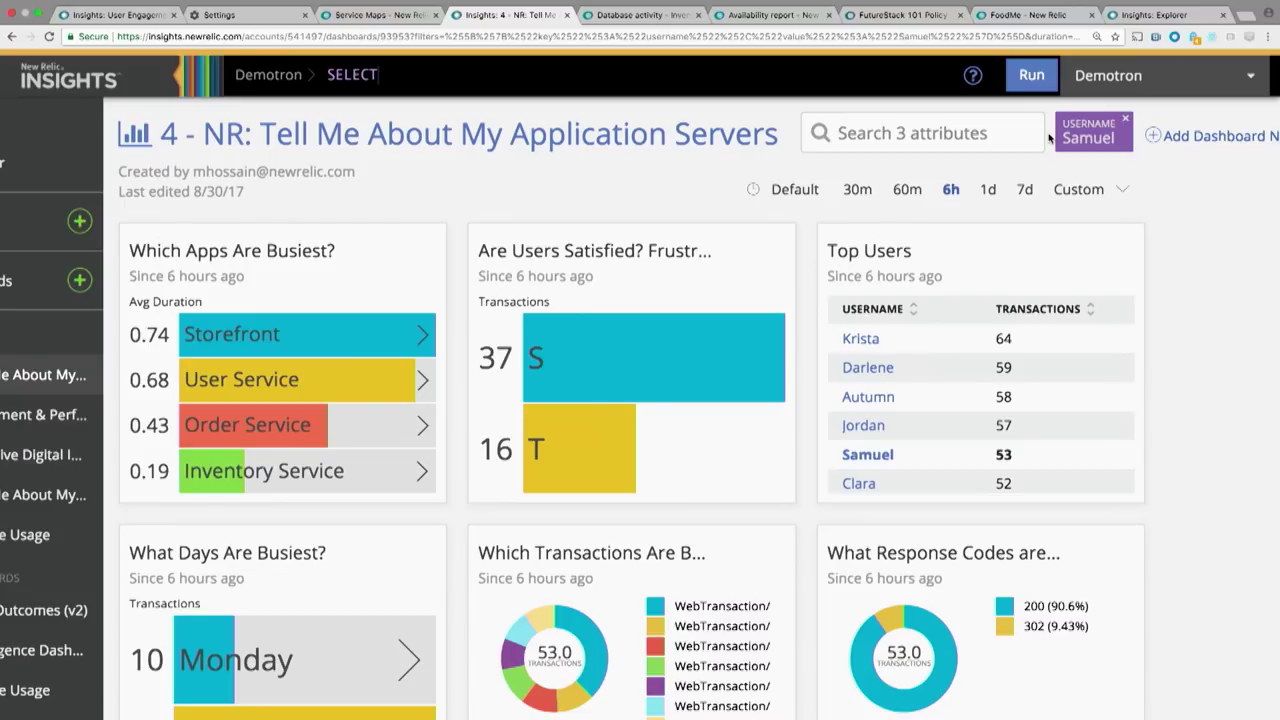
Step: Remove the USERNAME filter from the dashboard, then load learn.newrelic.com in a new browser tab
click(1126, 120)
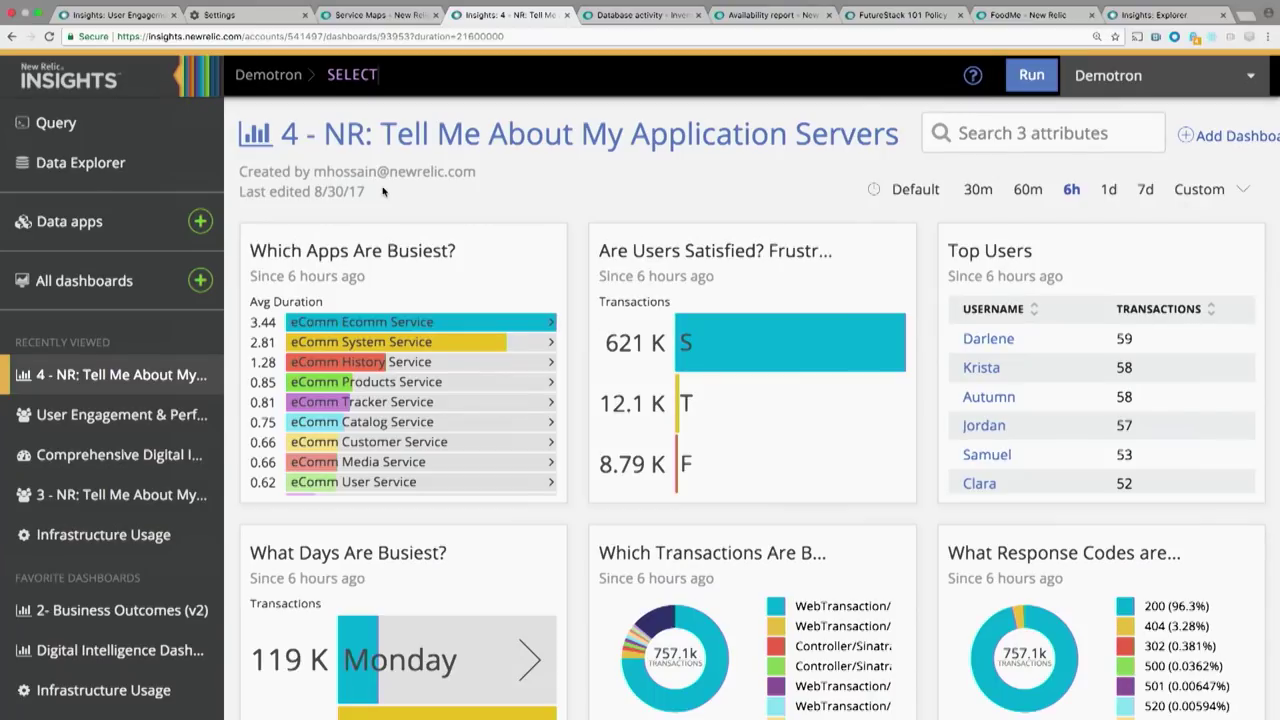
click(39, 15)
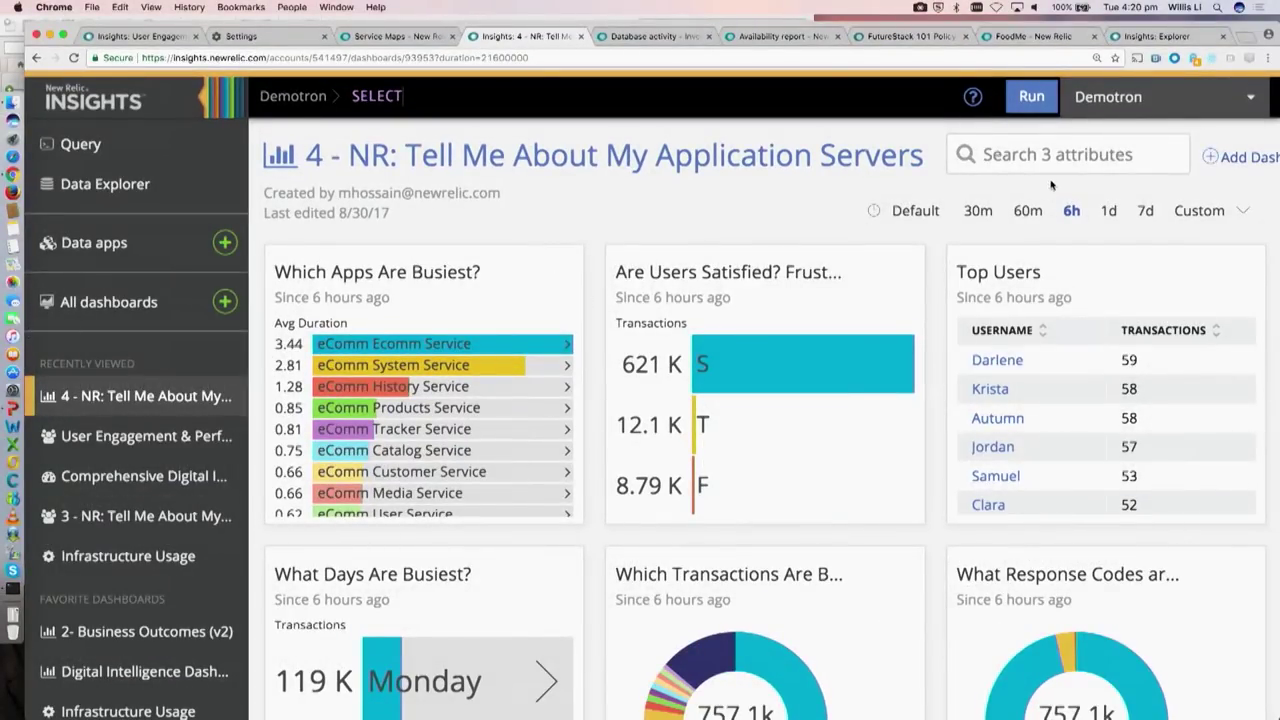
click(1244, 44)
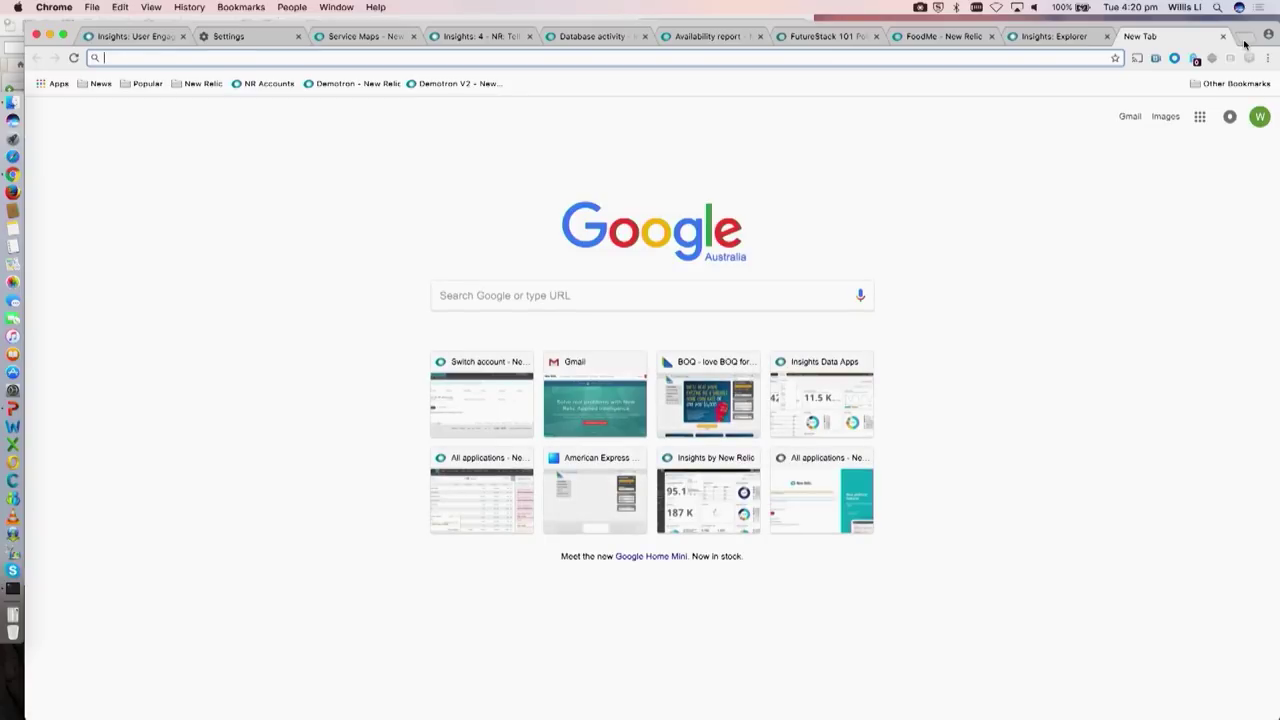
text(learn)
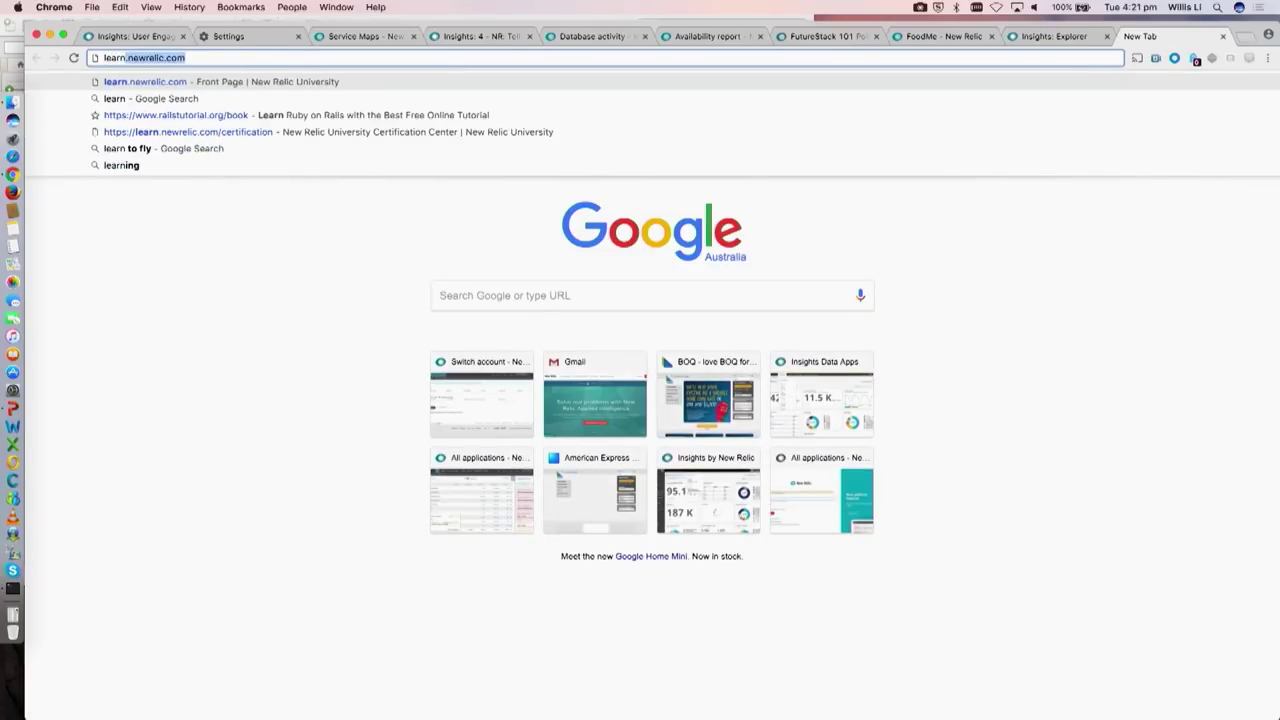
key(Return)
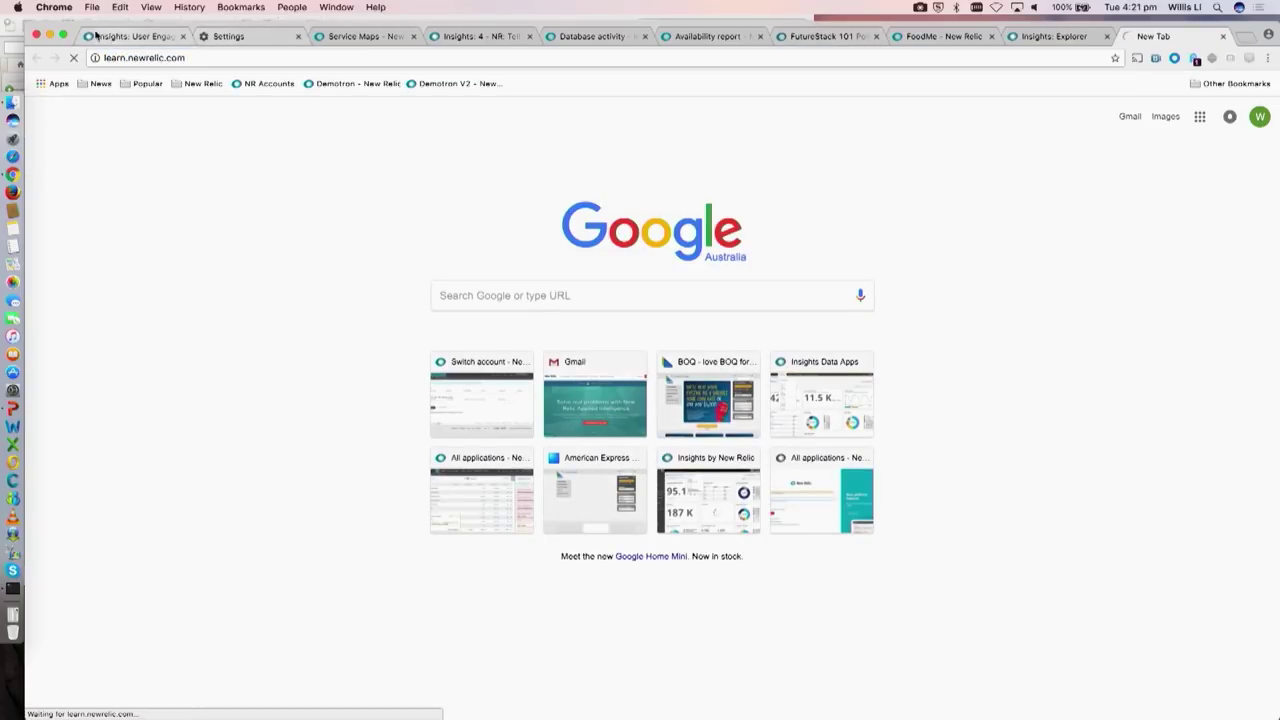
Step: Restore full screen and open the Insights course from Featured Courses on New Relic University
click(65, 35)
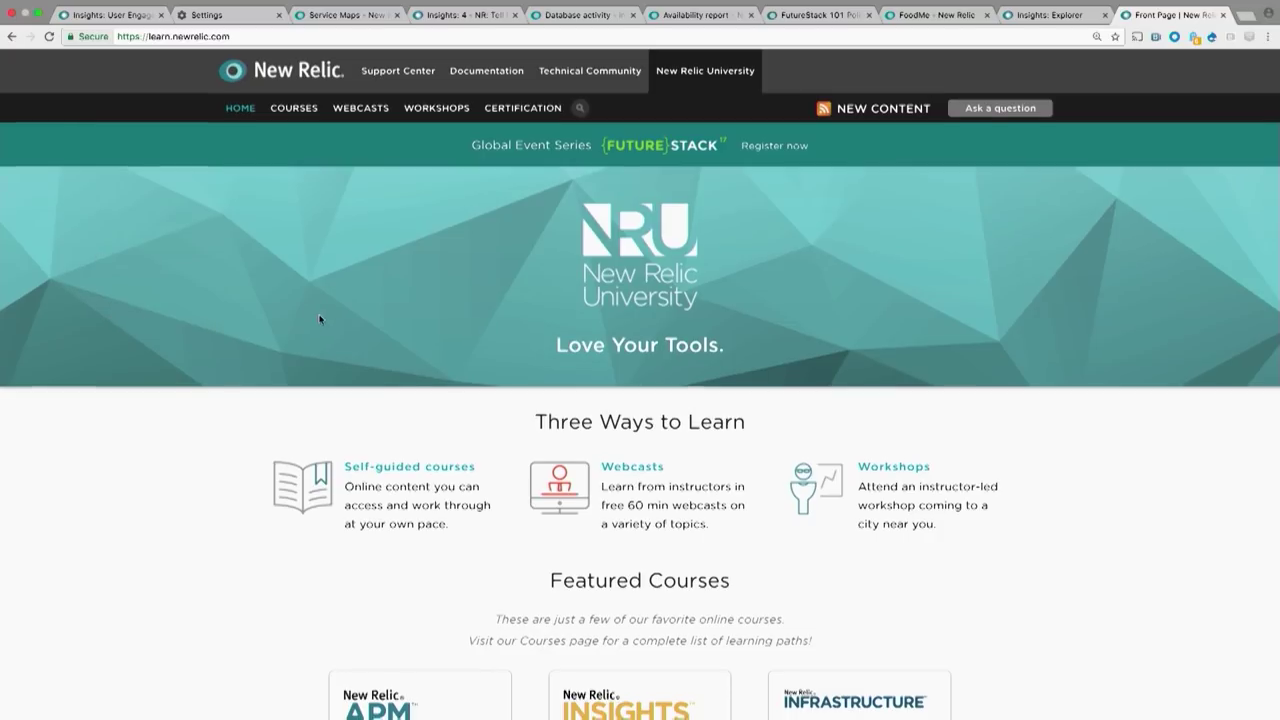
scroll(320, 319, down, 3)
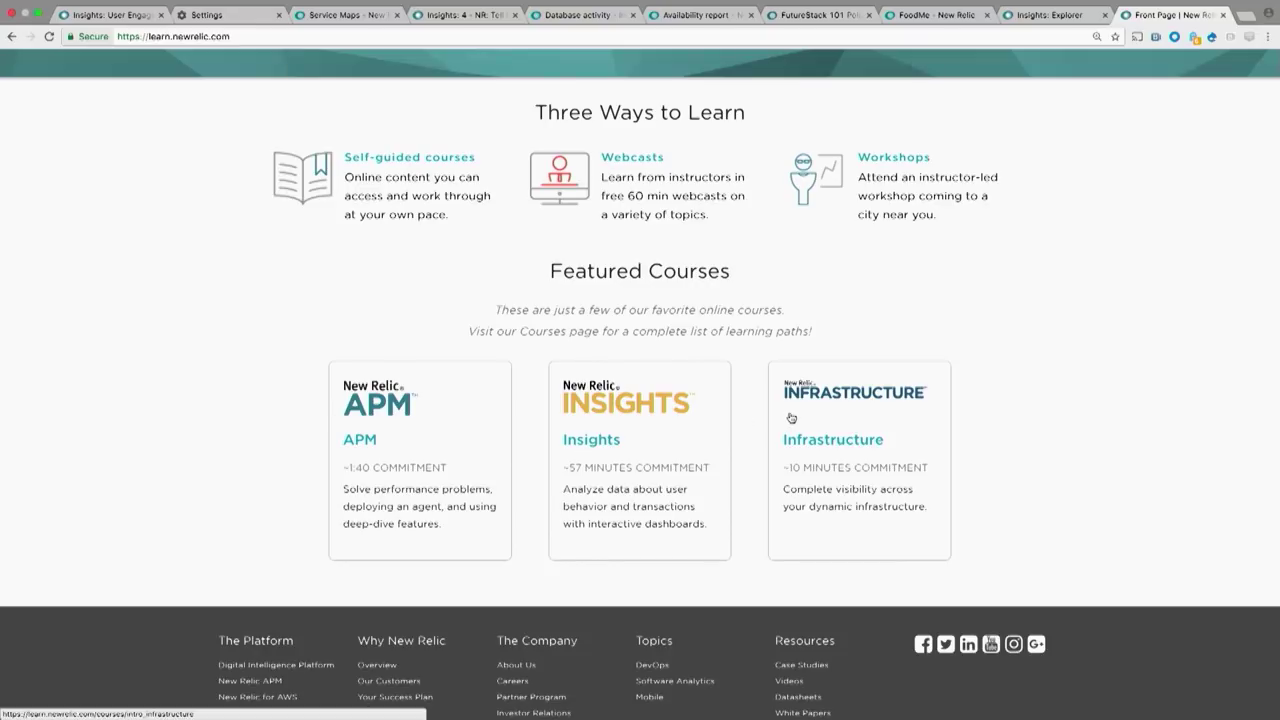
click(607, 400)
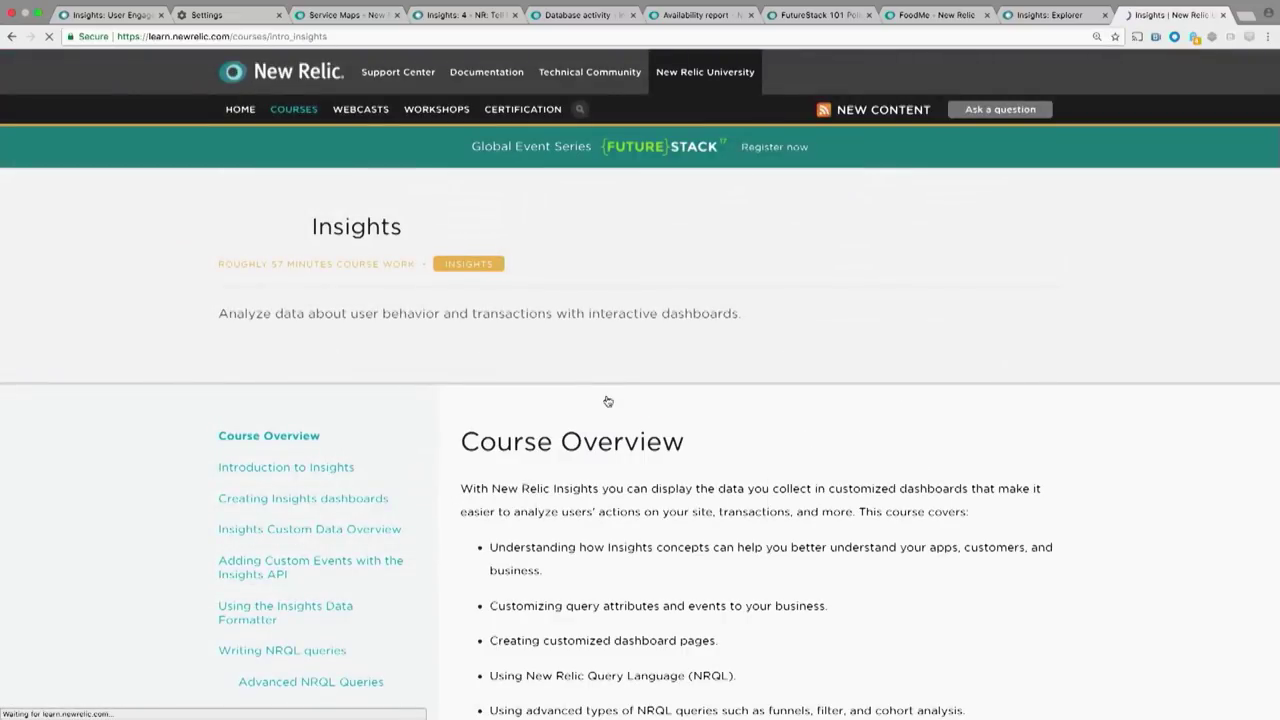